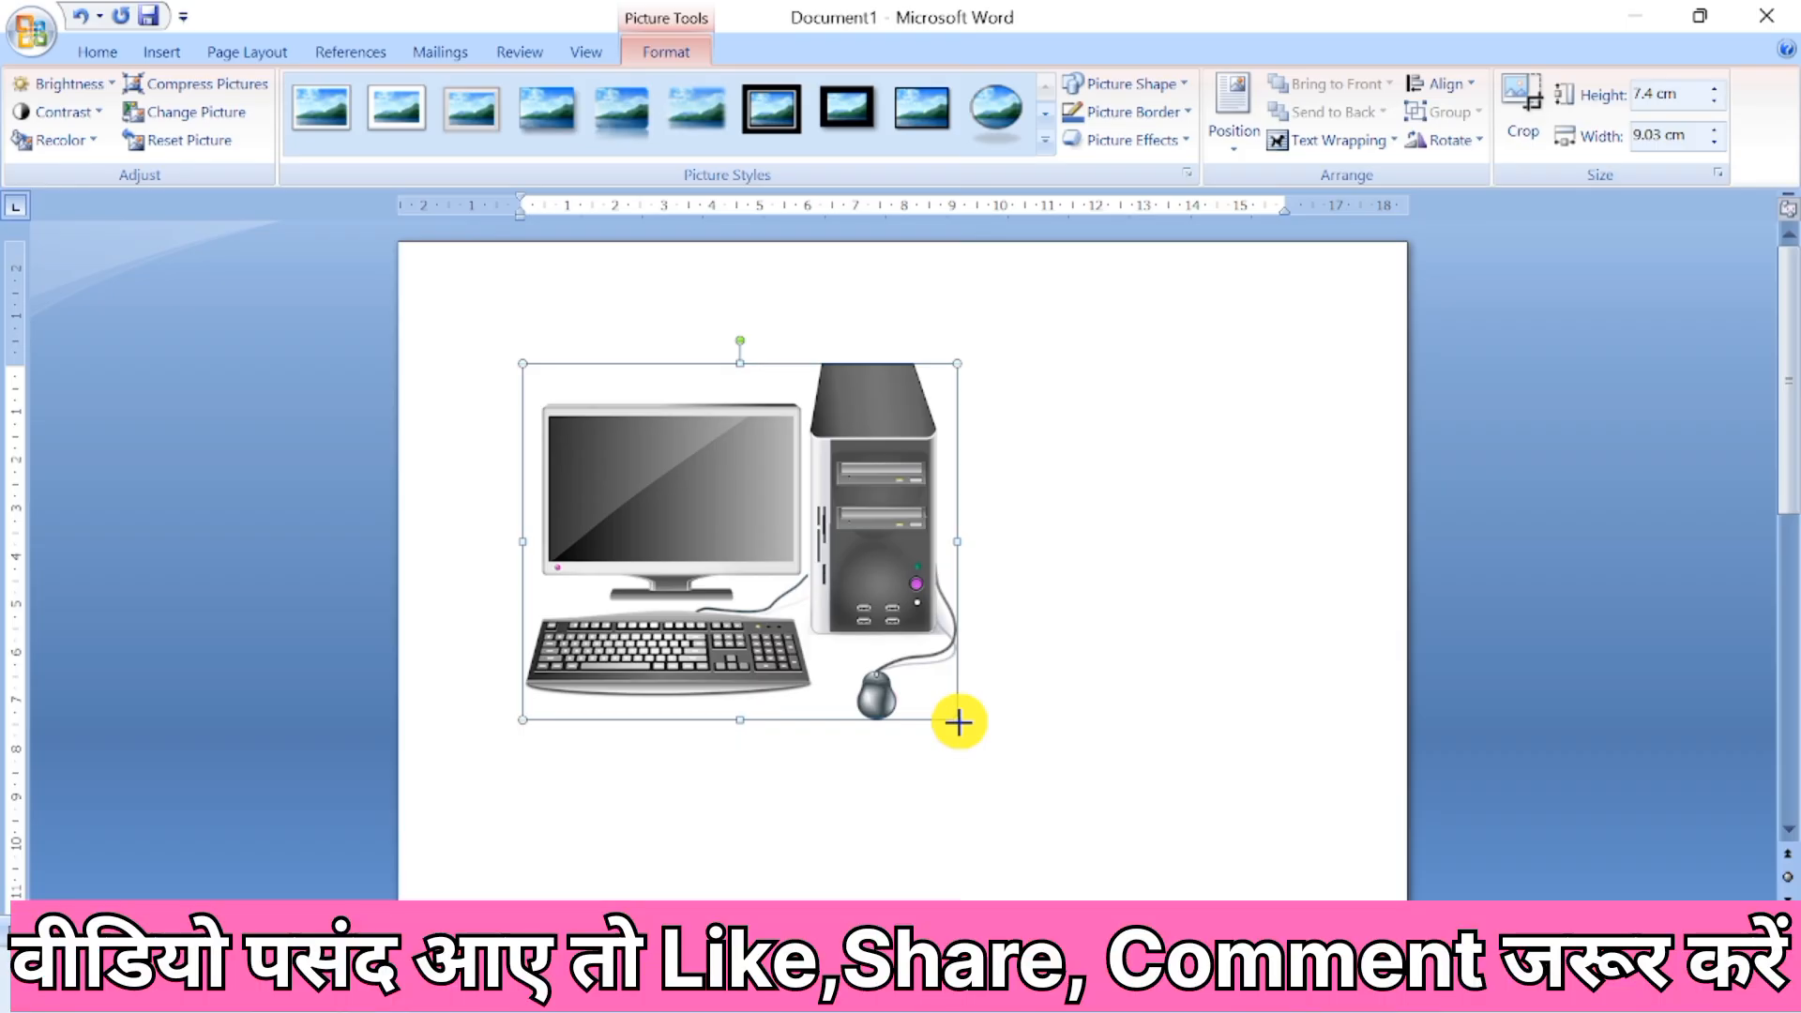
Shrink the computer picture to about 4.08 cm high by 4.99 cm wide and try to move it across the page.
drag(956, 720, 762, 465)
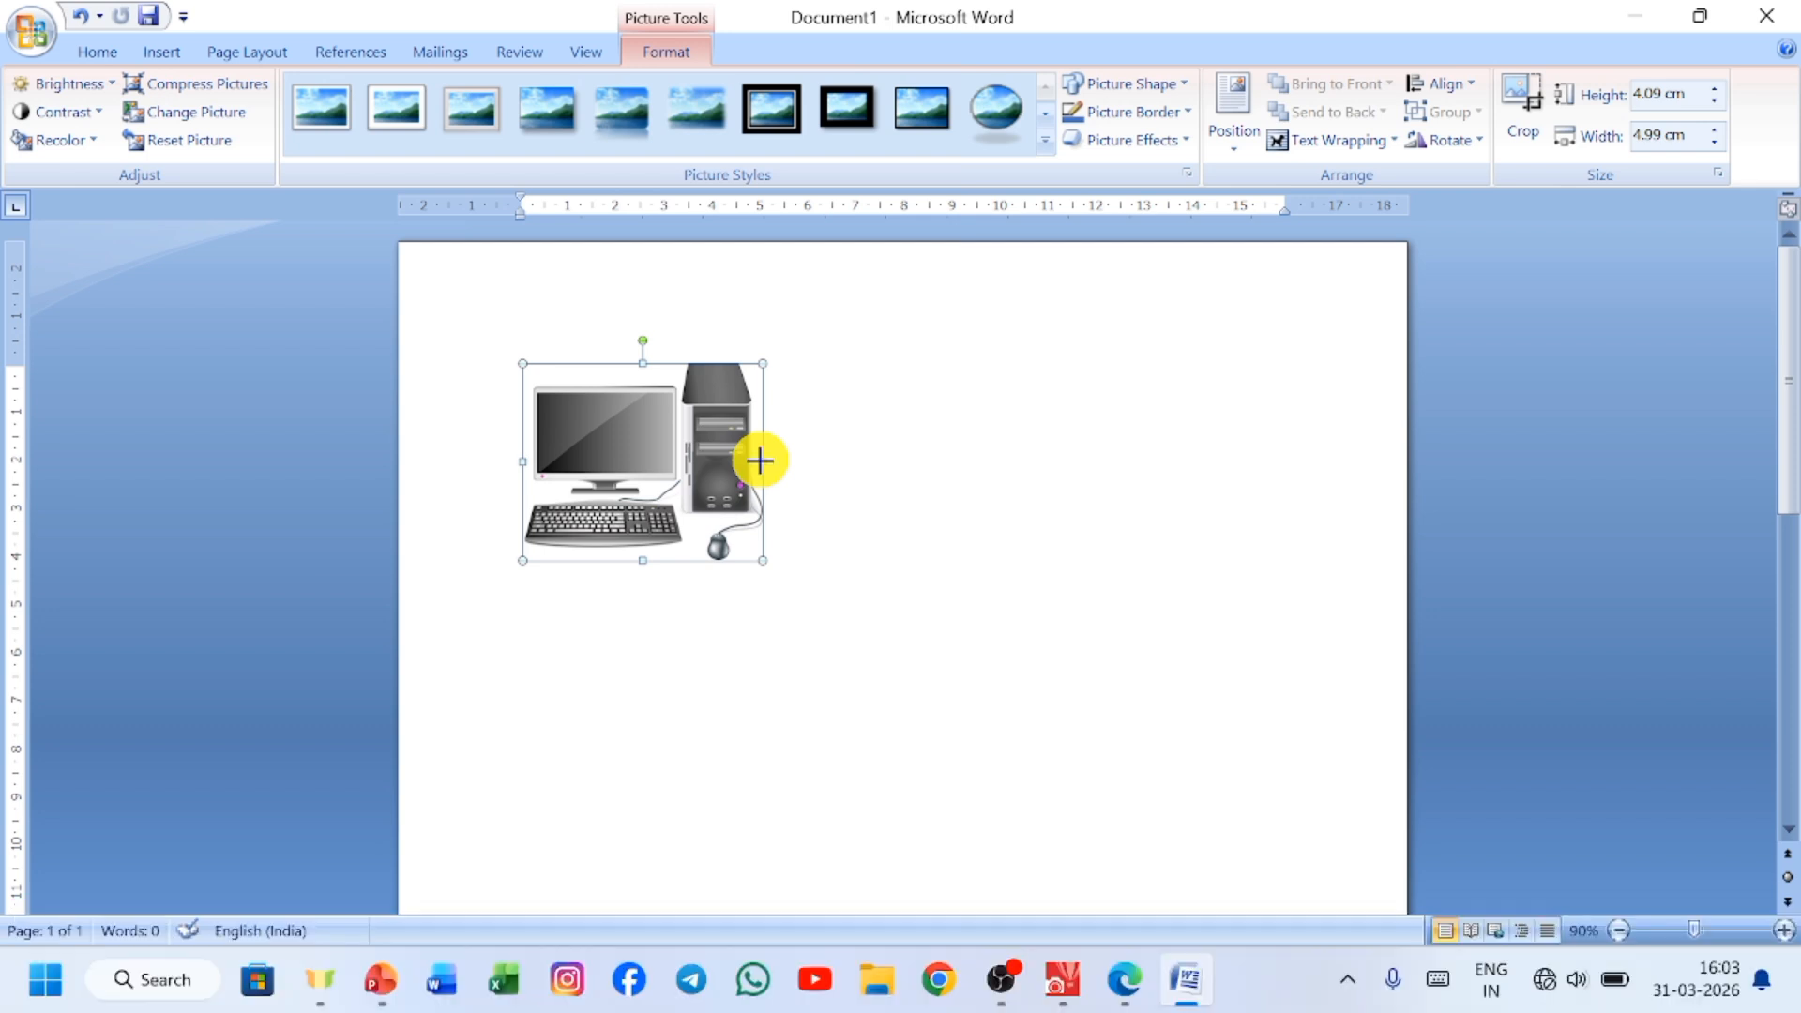
drag(760, 459, 764, 515)
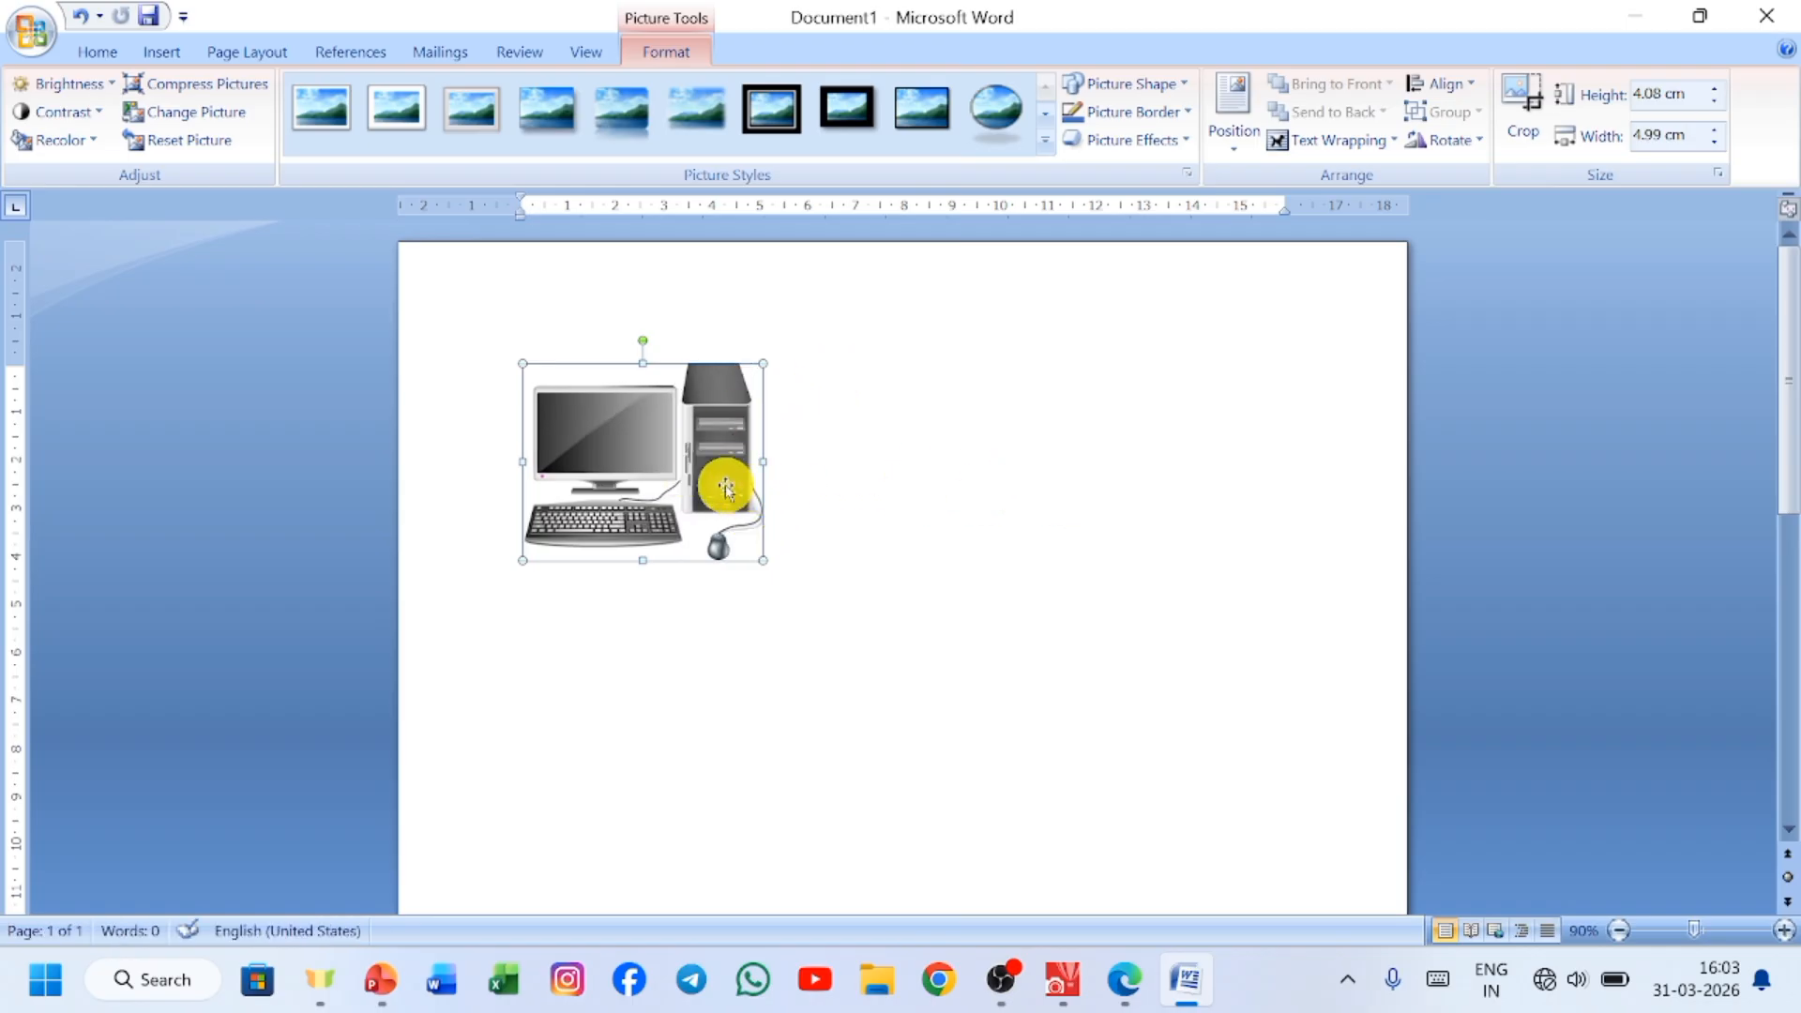
drag(662, 467, 662, 727)
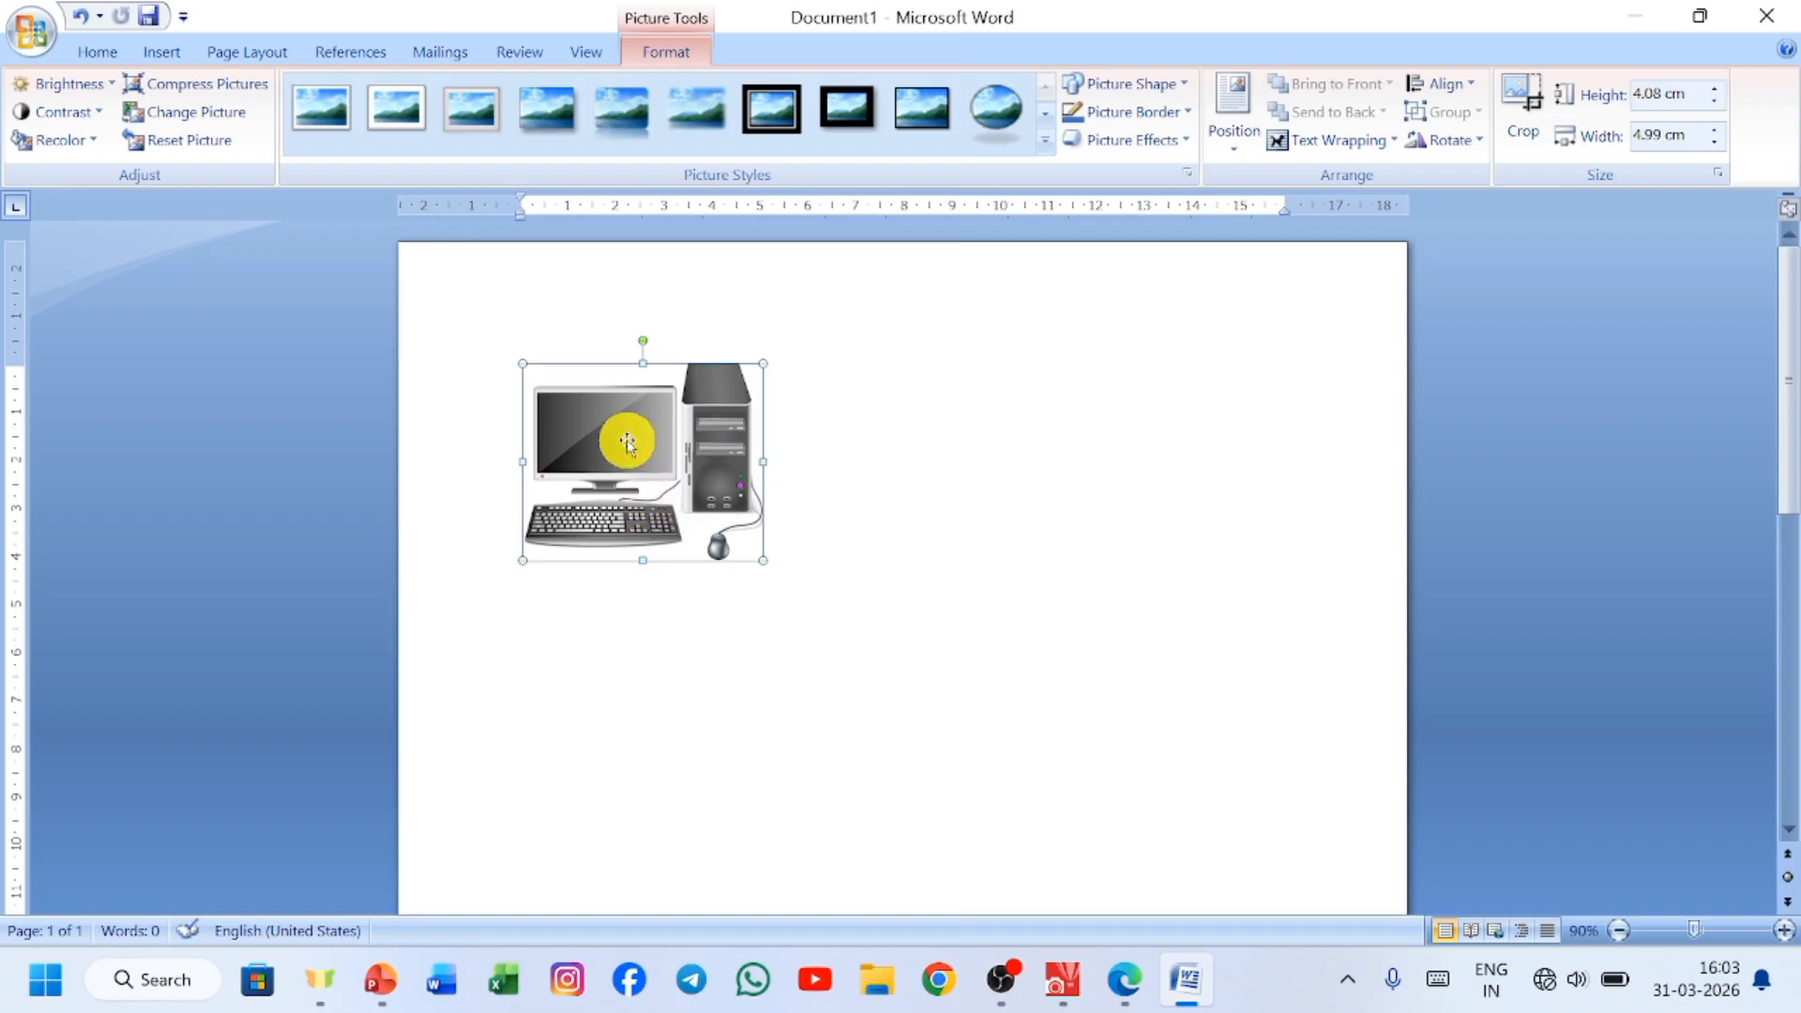
drag(627, 441, 972, 462)
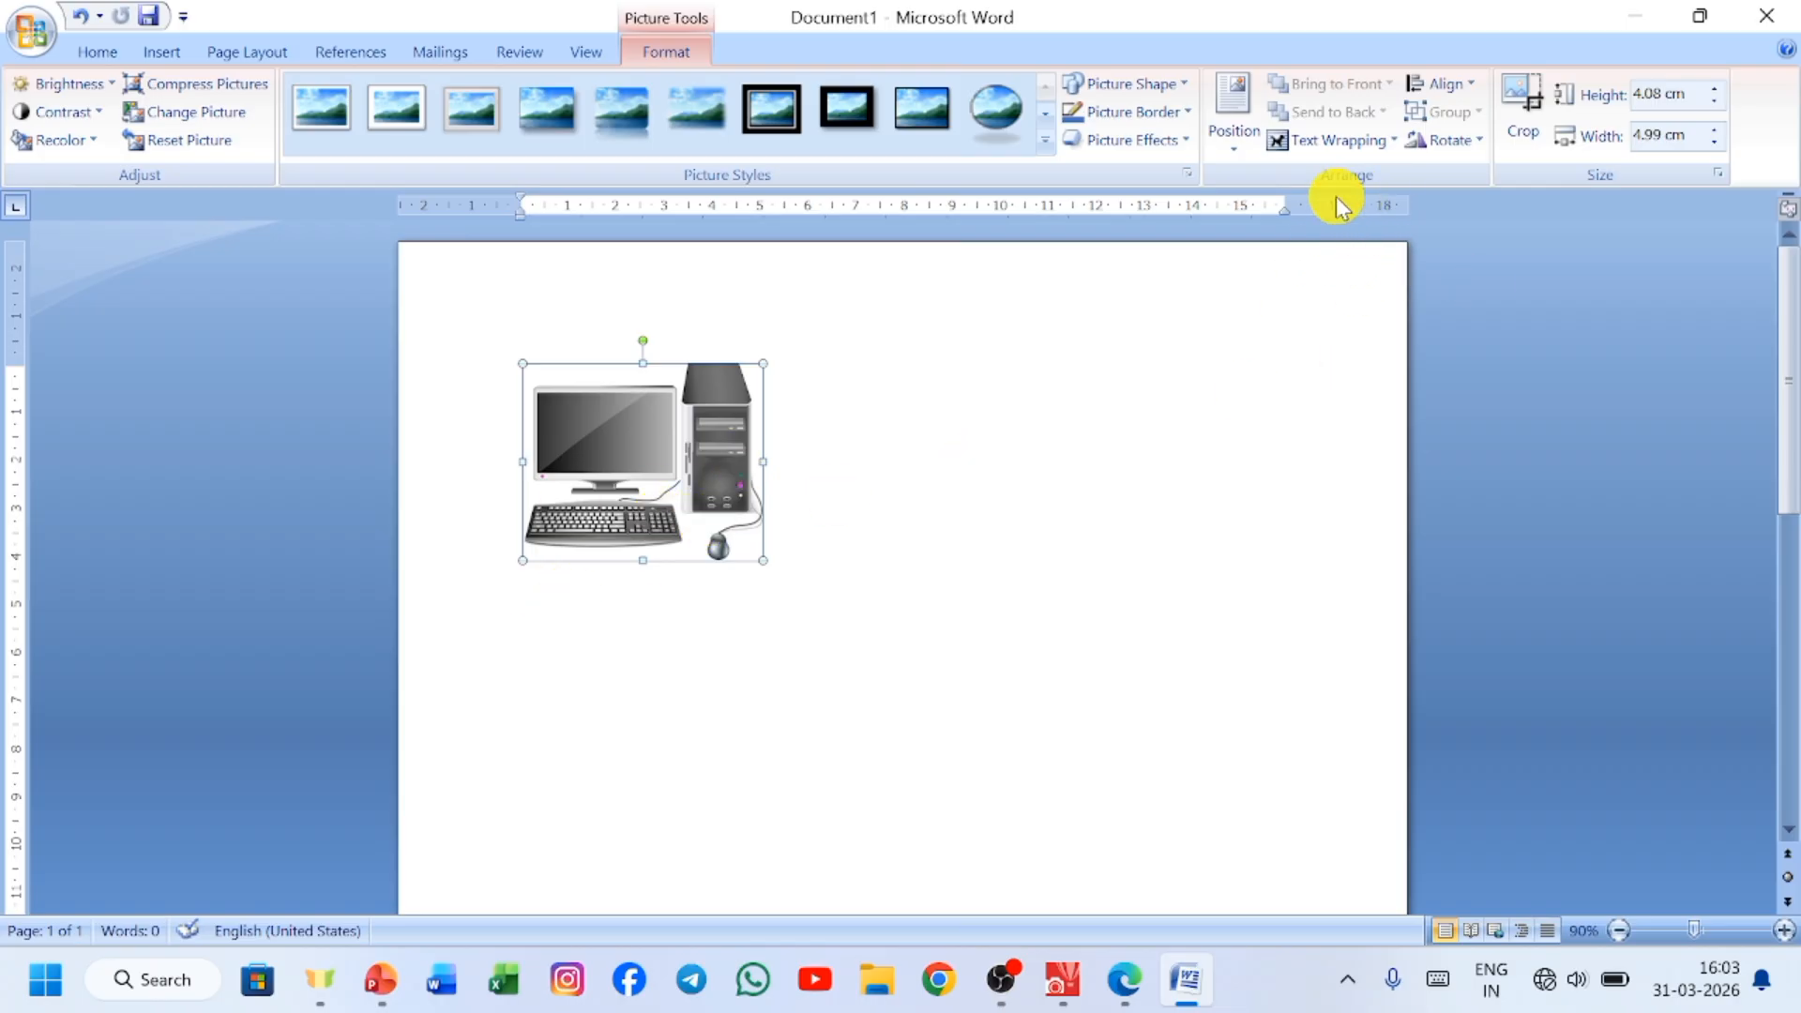
Set the picture's text wrapping to In Front of Text and move it toward the page's horizontal centre.
click(1341, 145)
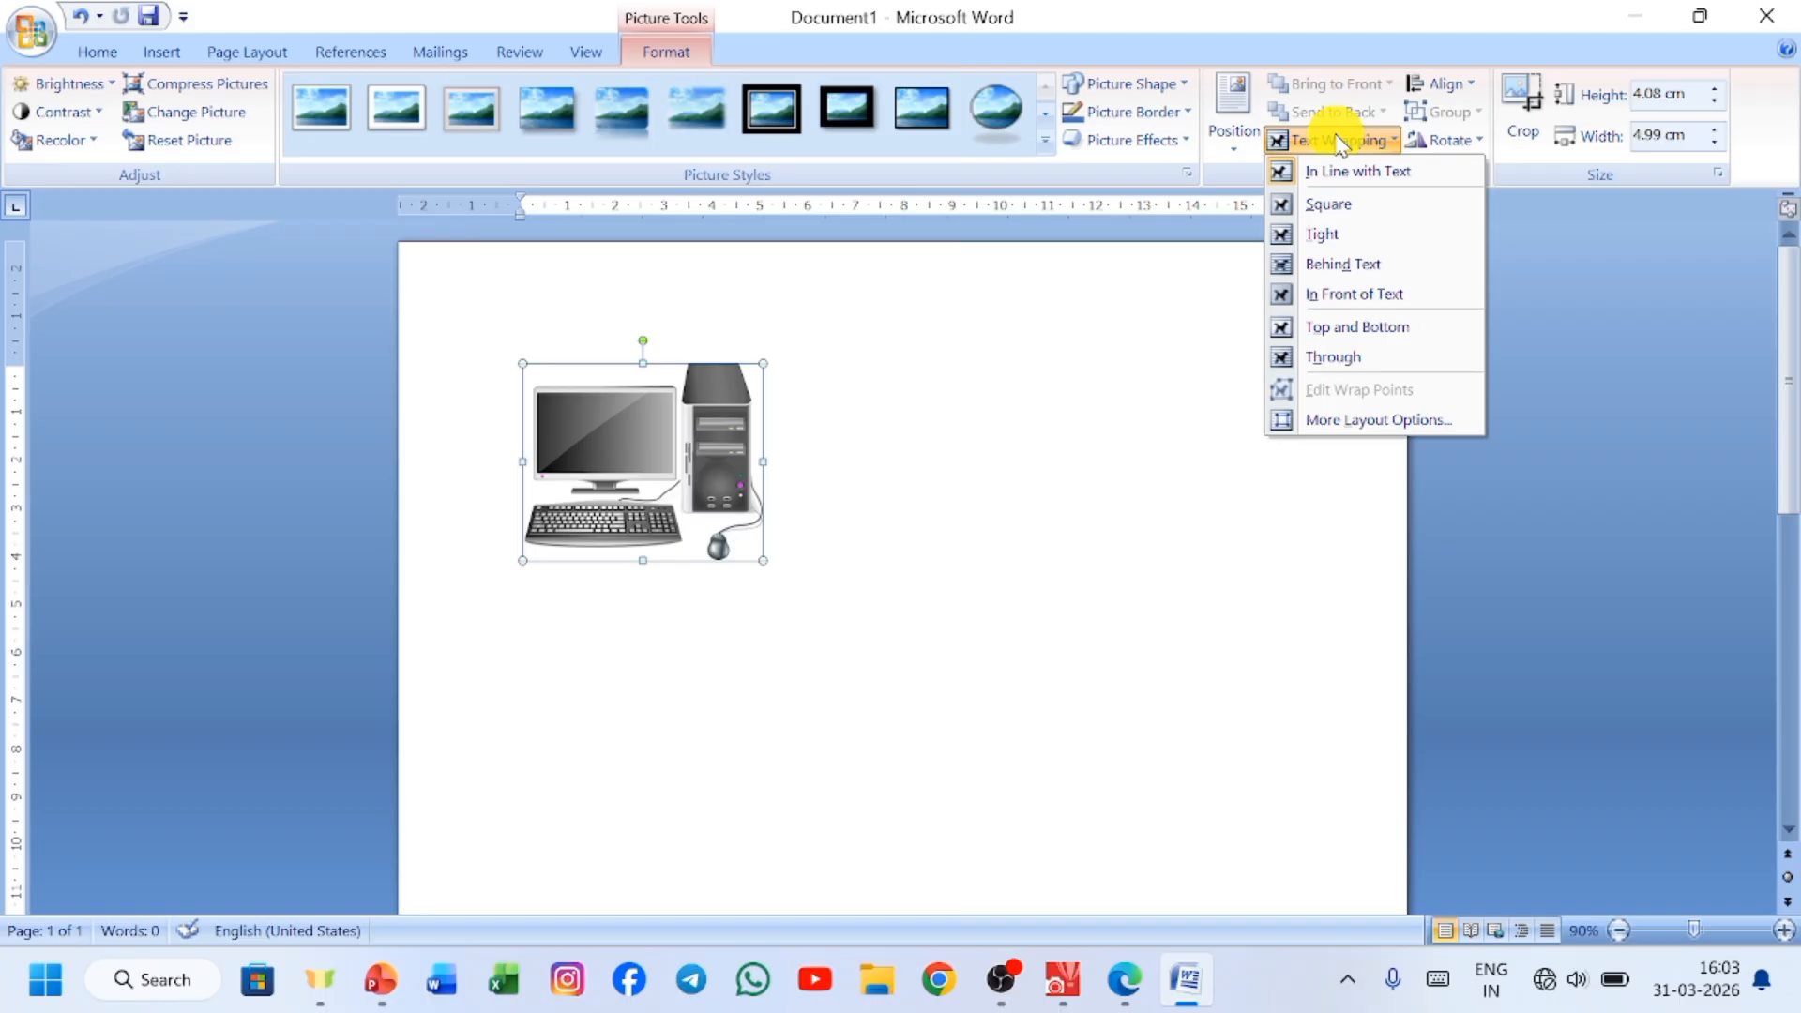
click(1379, 294)
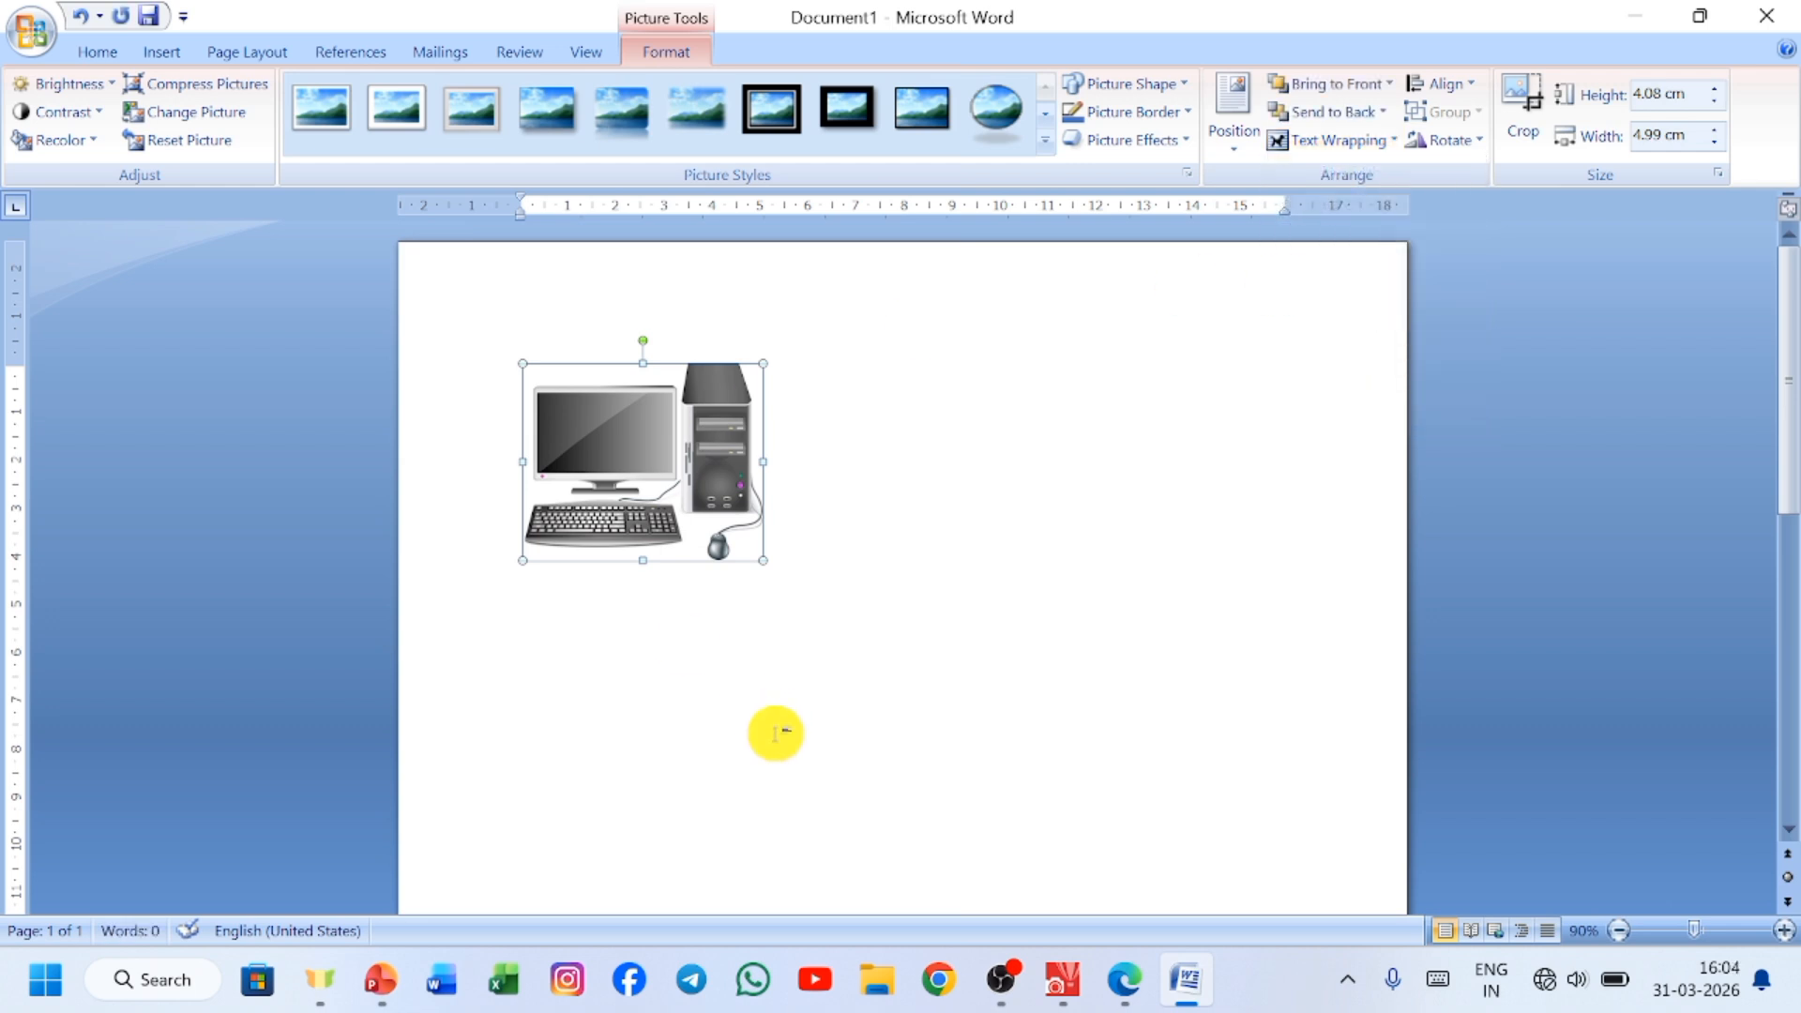
drag(643, 472, 857, 457)
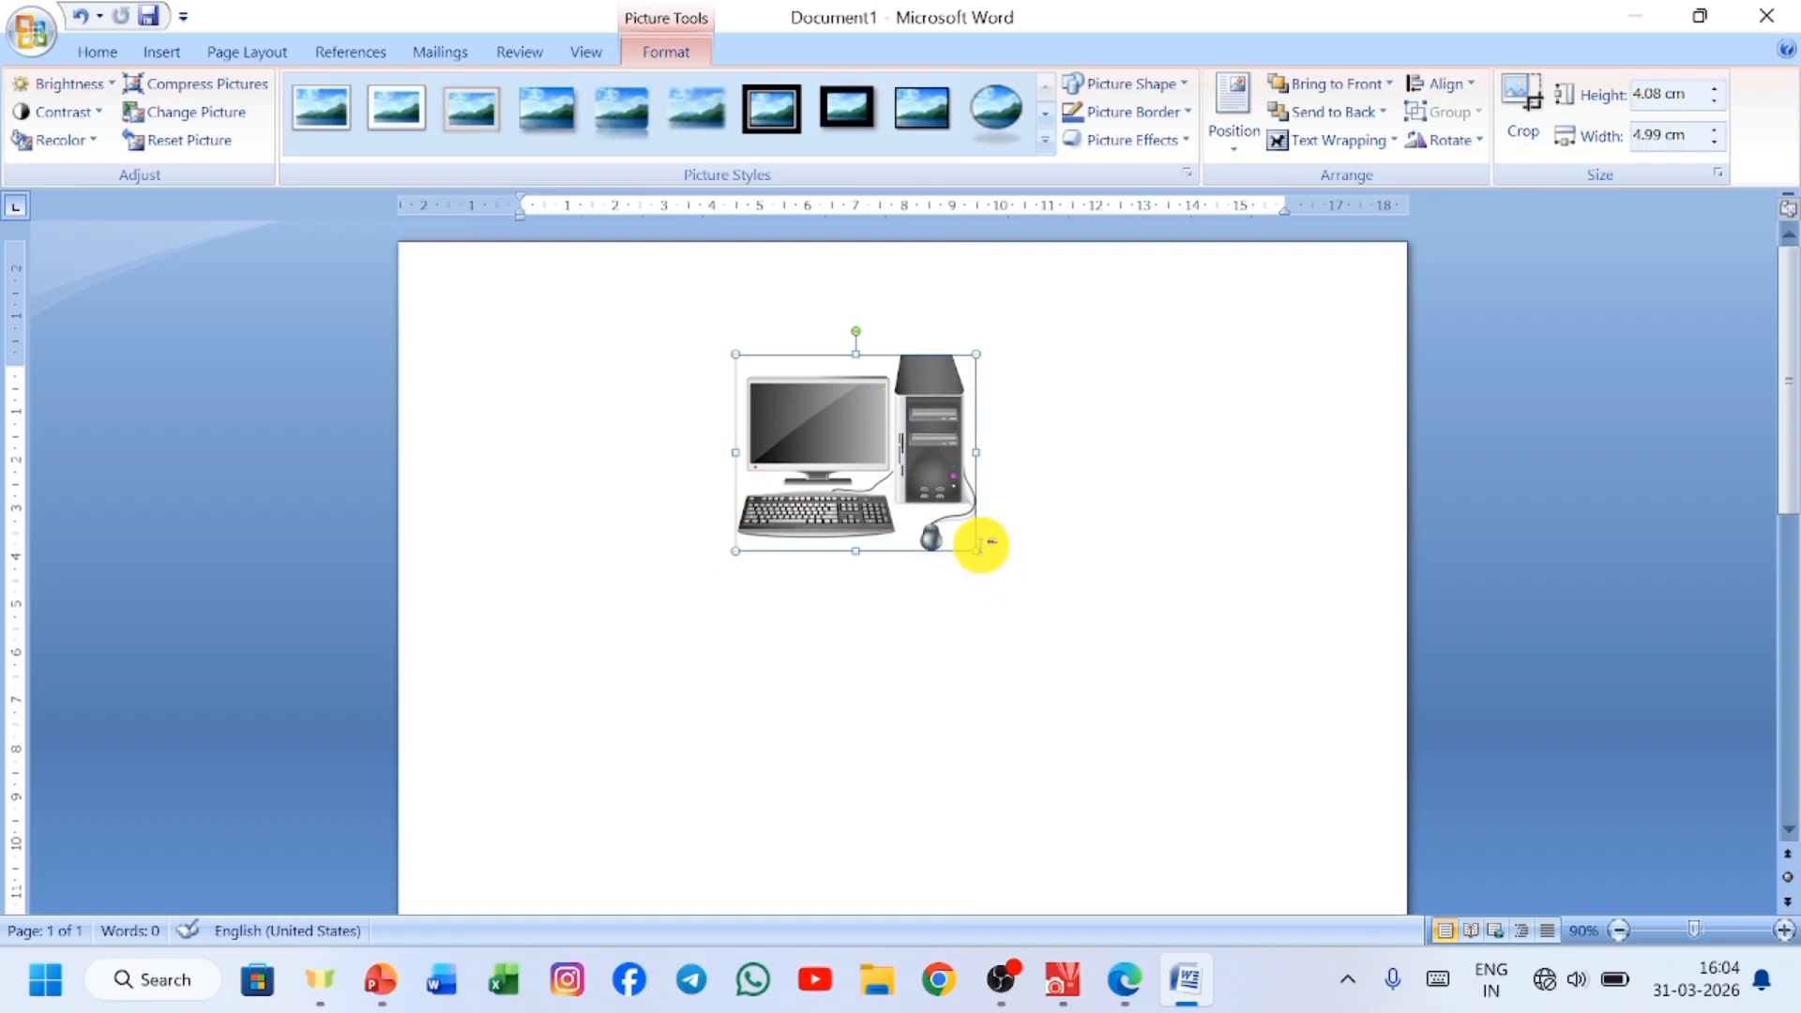
Enlarge the picture proportionally to about 7.31 cm high by 8.92 cm wide, shift it slightly left, and deselect it.
click(1053, 663)
click(876, 454)
drag(974, 552, 1060, 692)
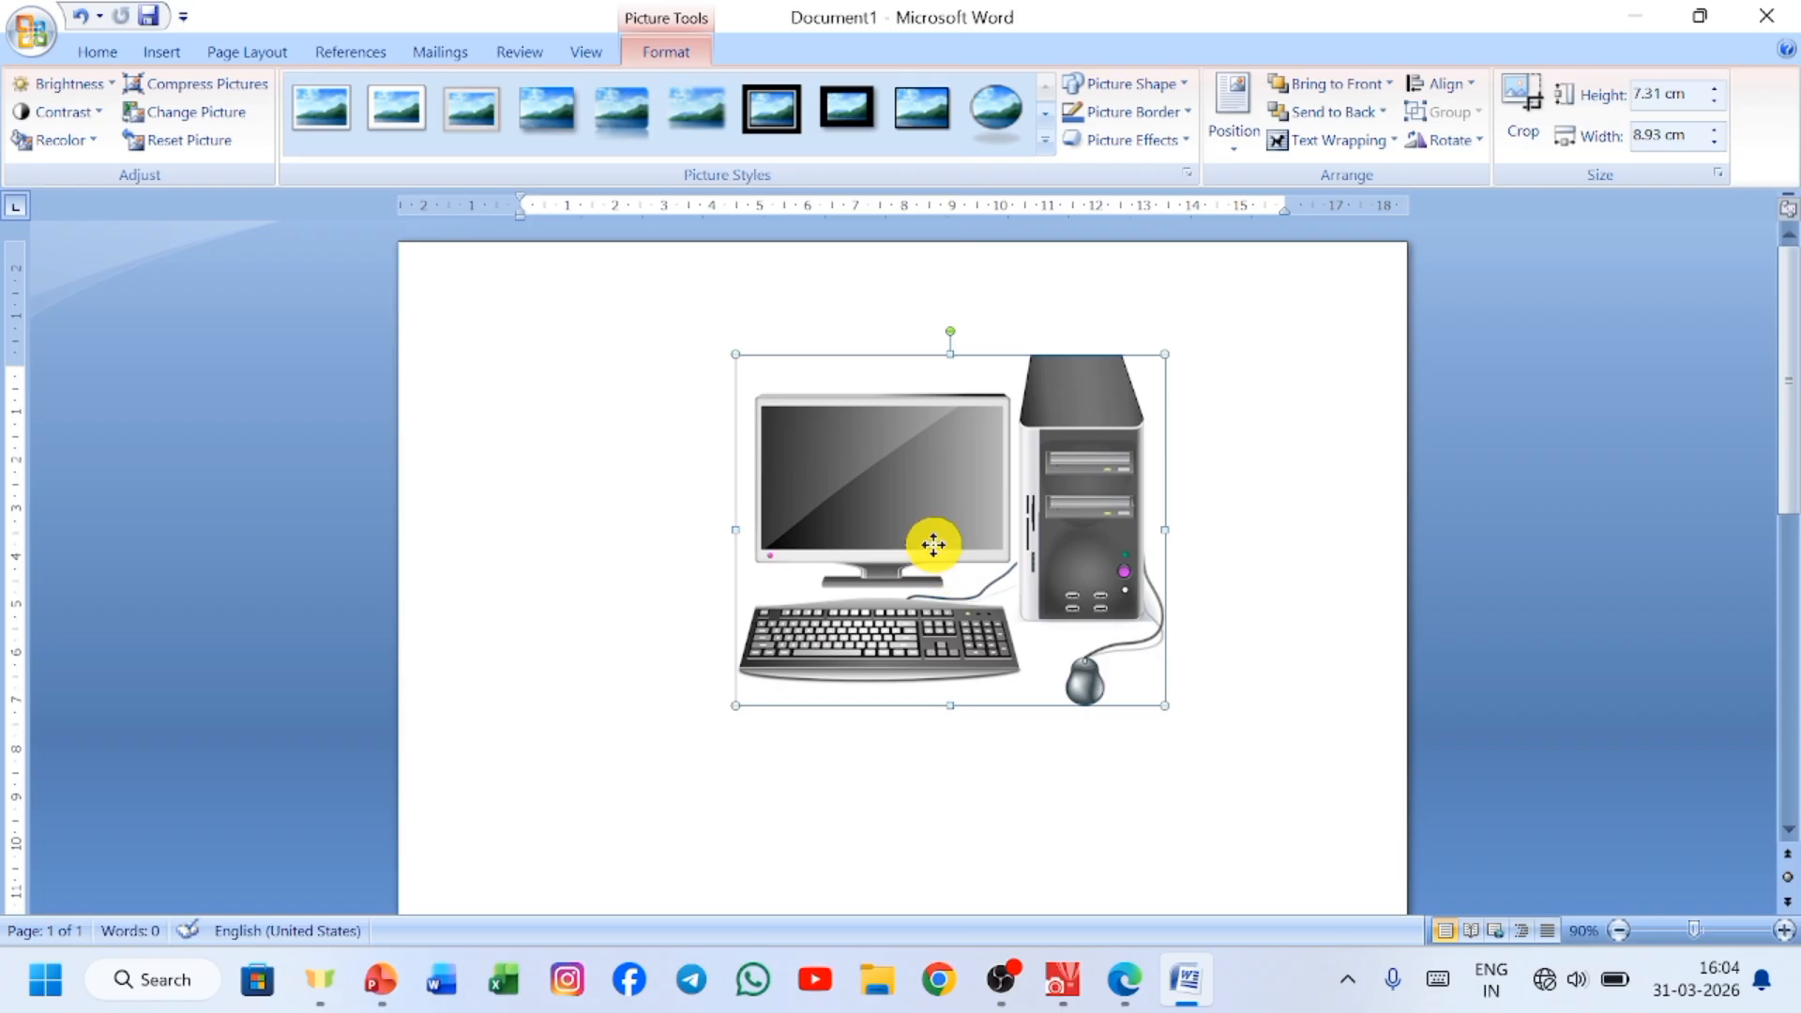
drag(933, 544, 877, 537)
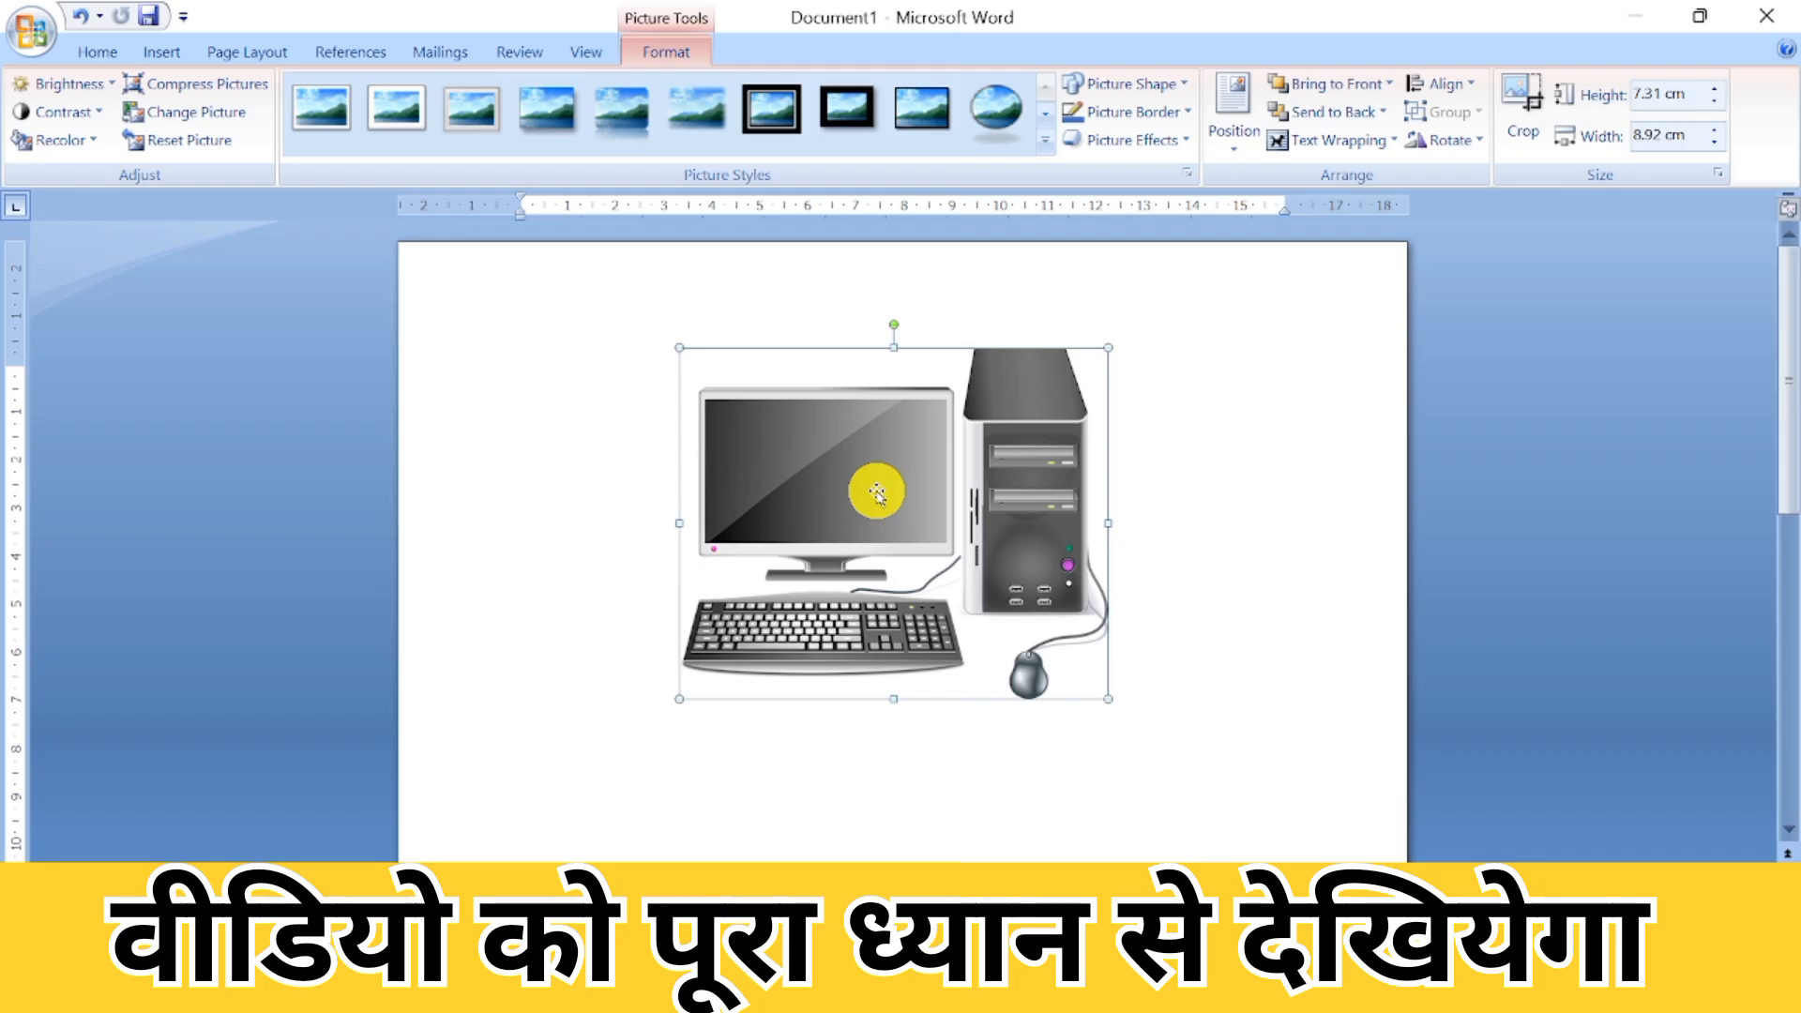
click(544, 474)
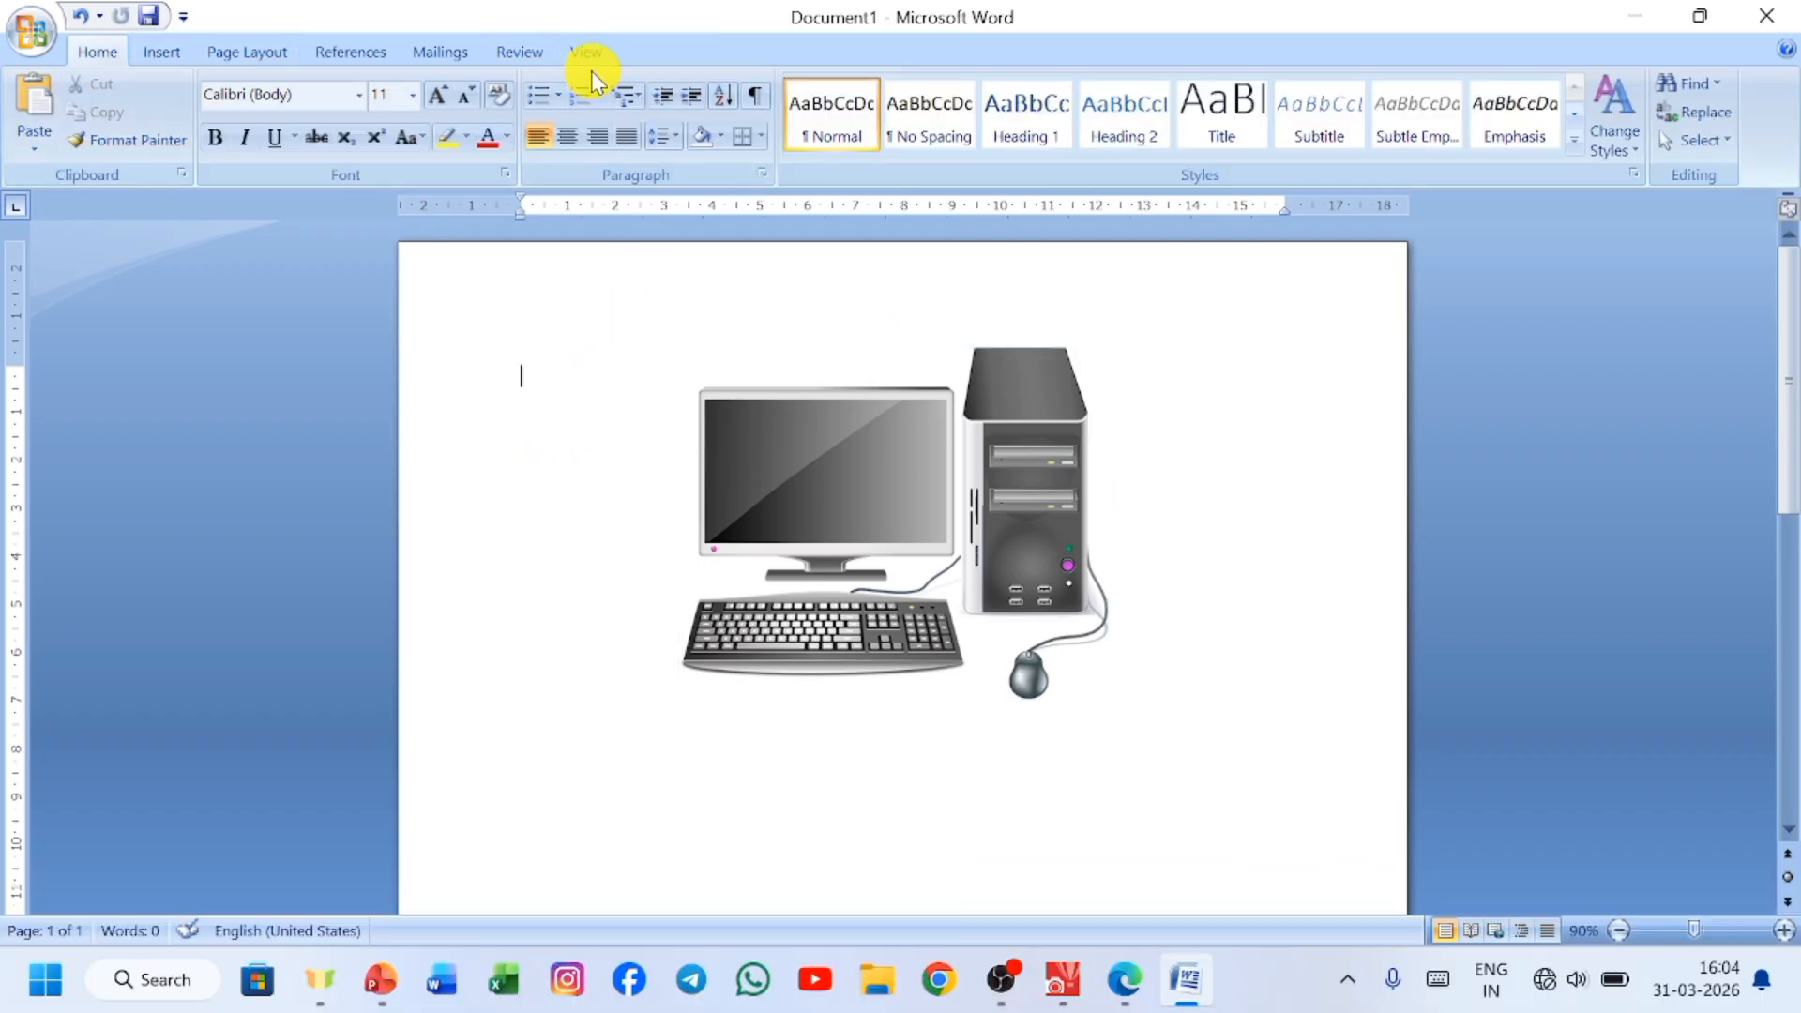
Try 2% brightness and 75% contrast on the picture using the Picture Corrections options, and undo both corrections.
click(825, 507)
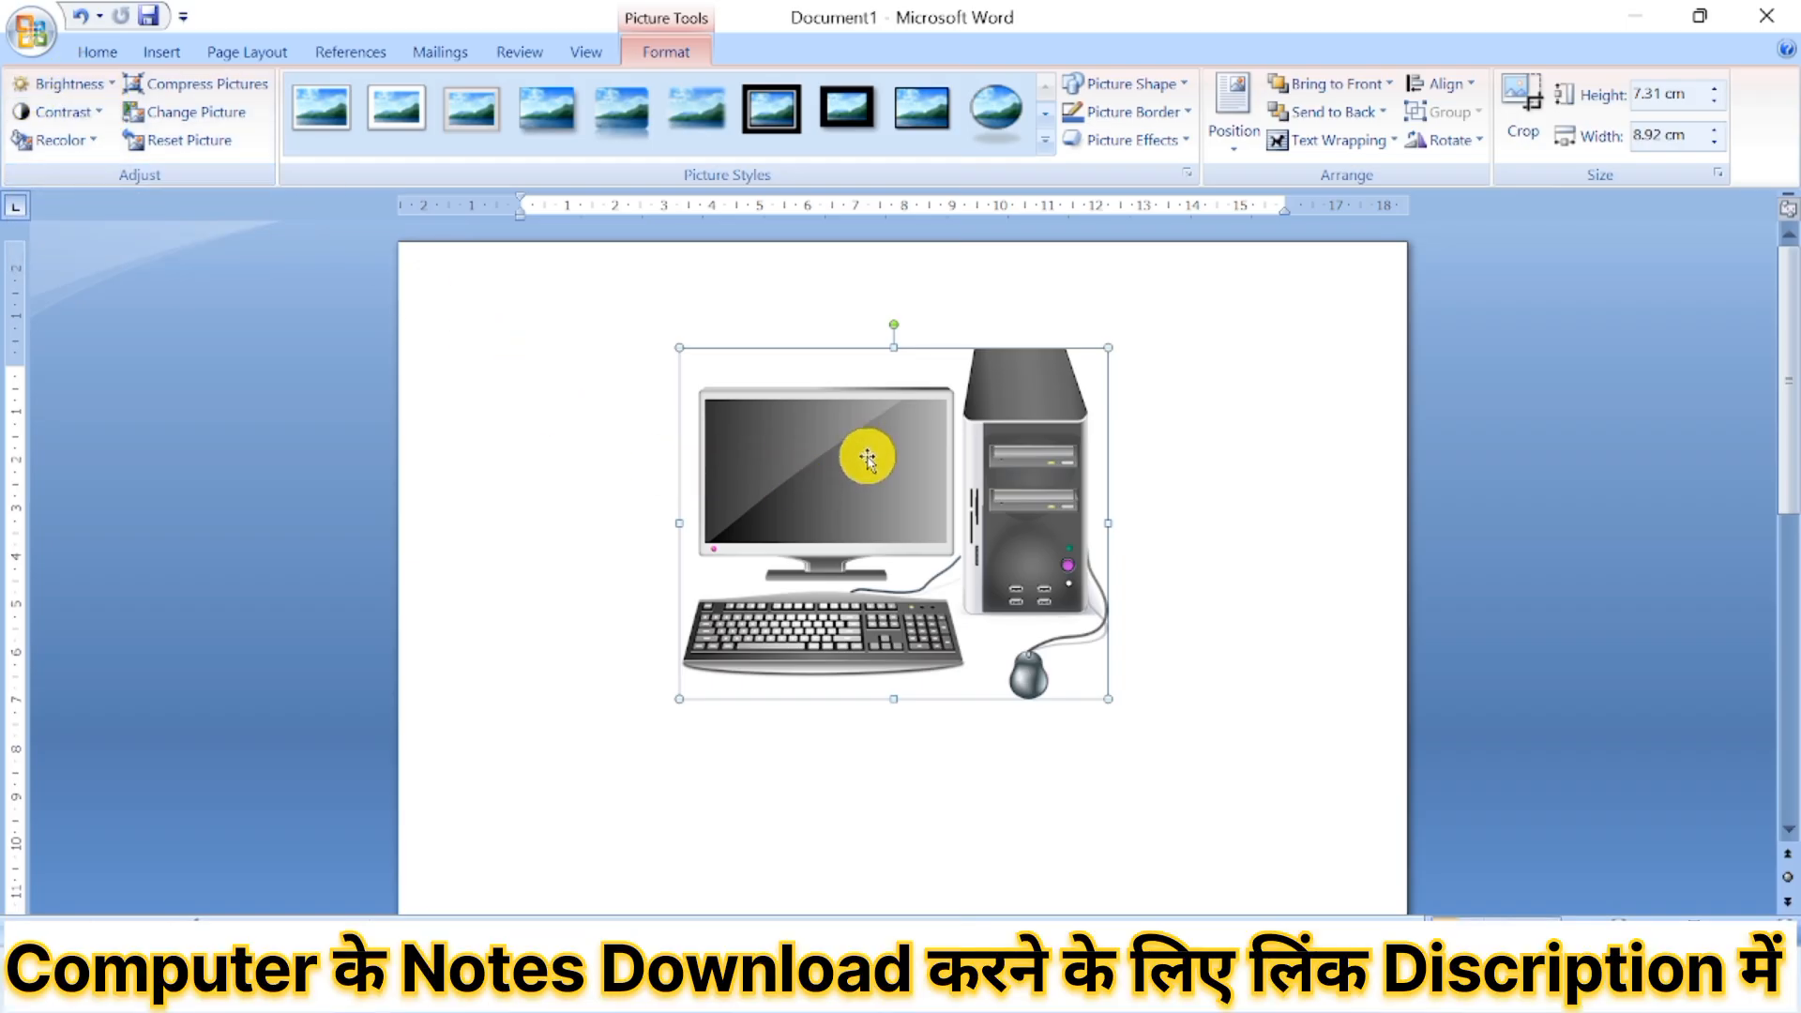
click(111, 84)
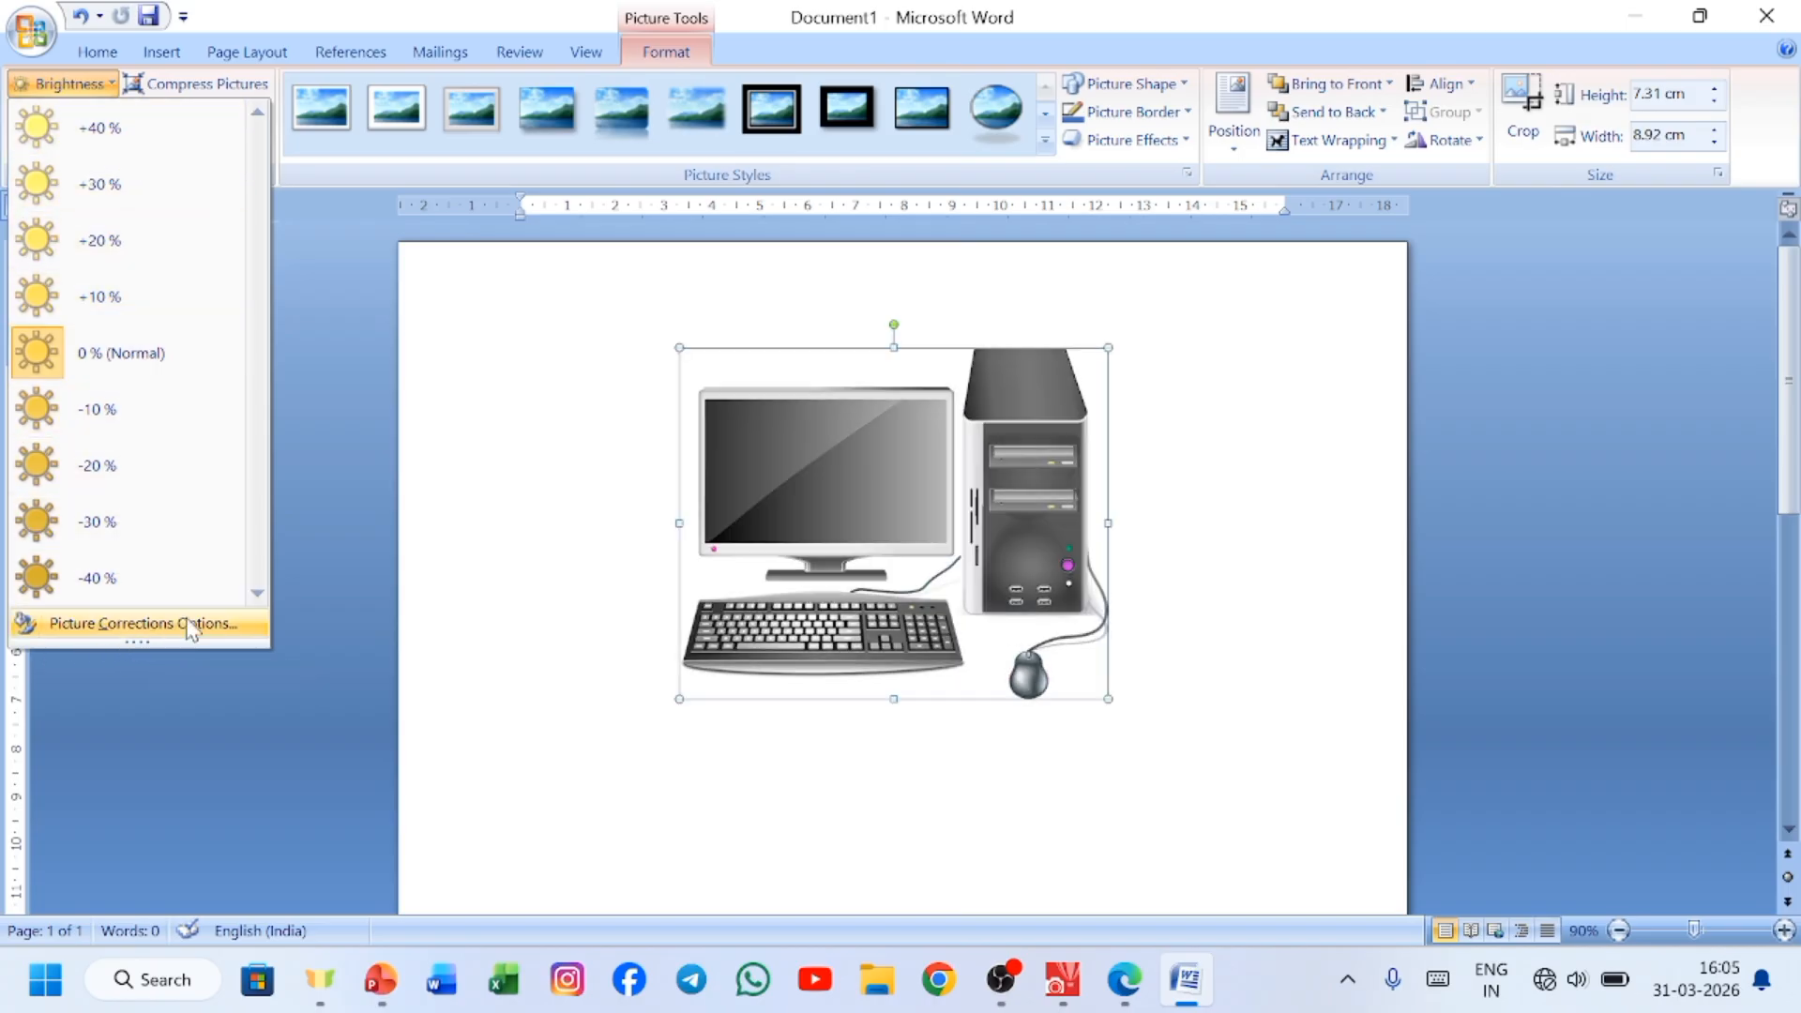
click(141, 623)
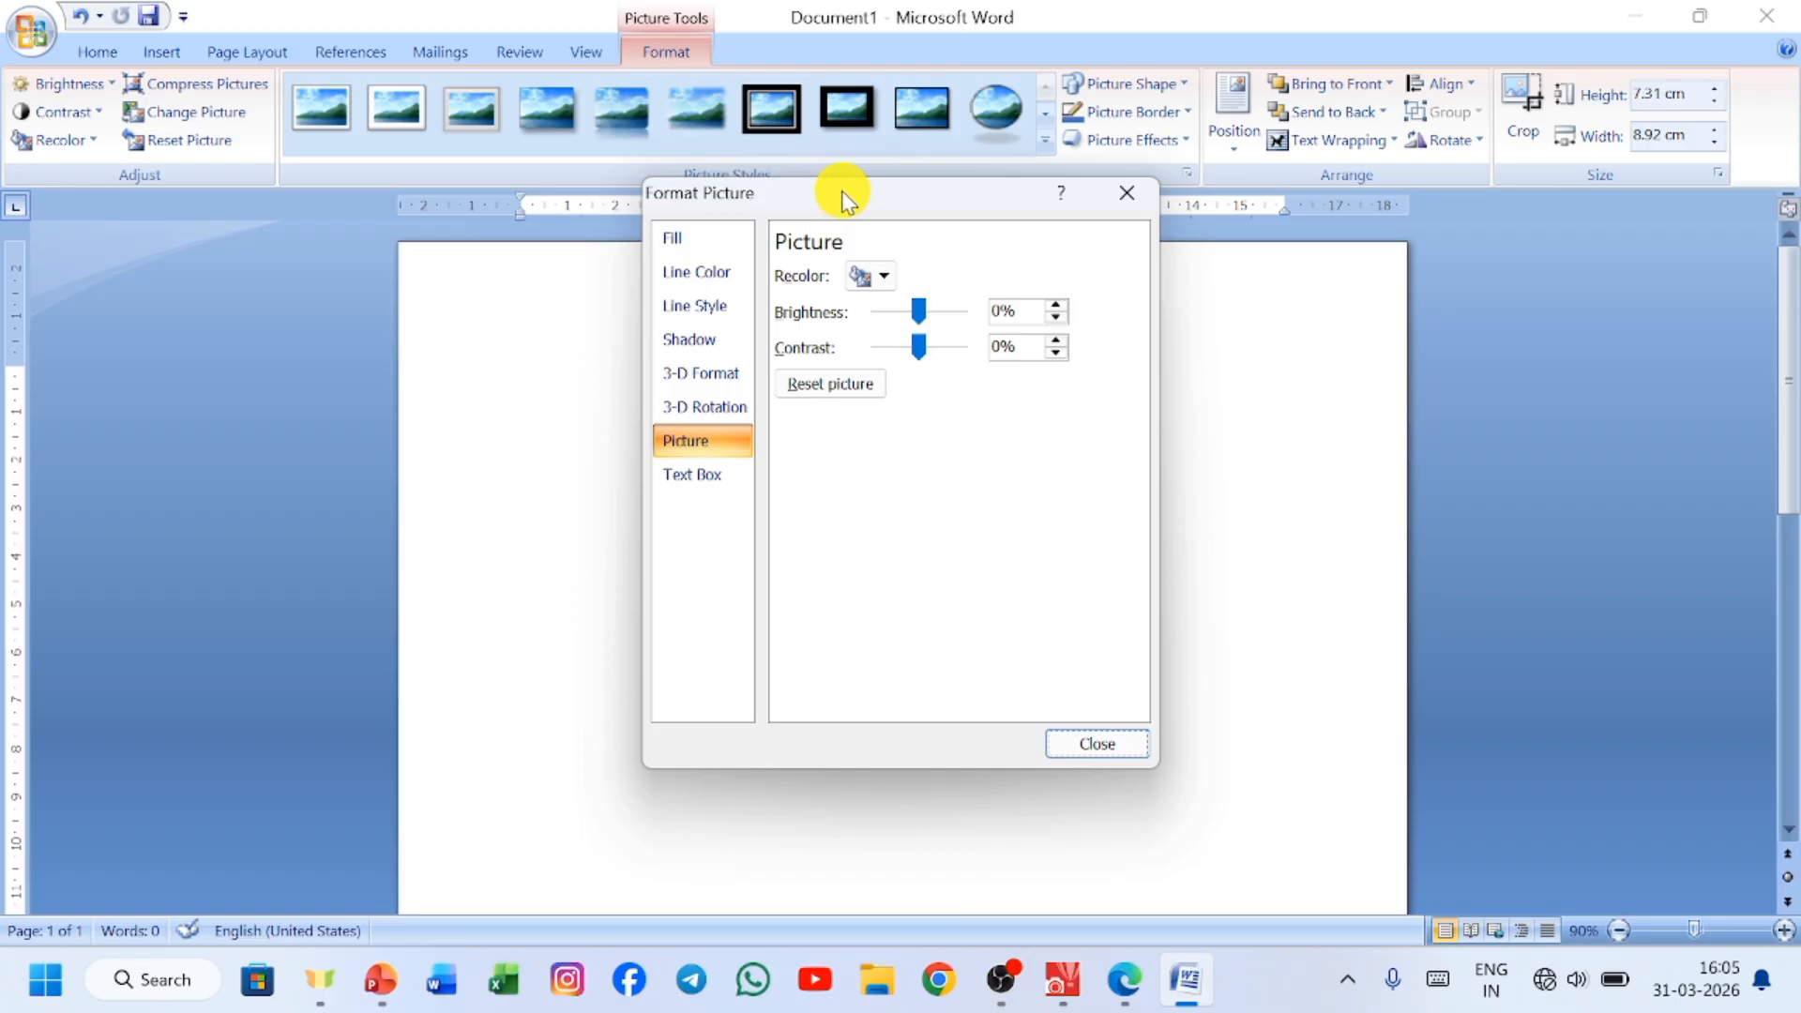
drag(855, 200, 319, 199)
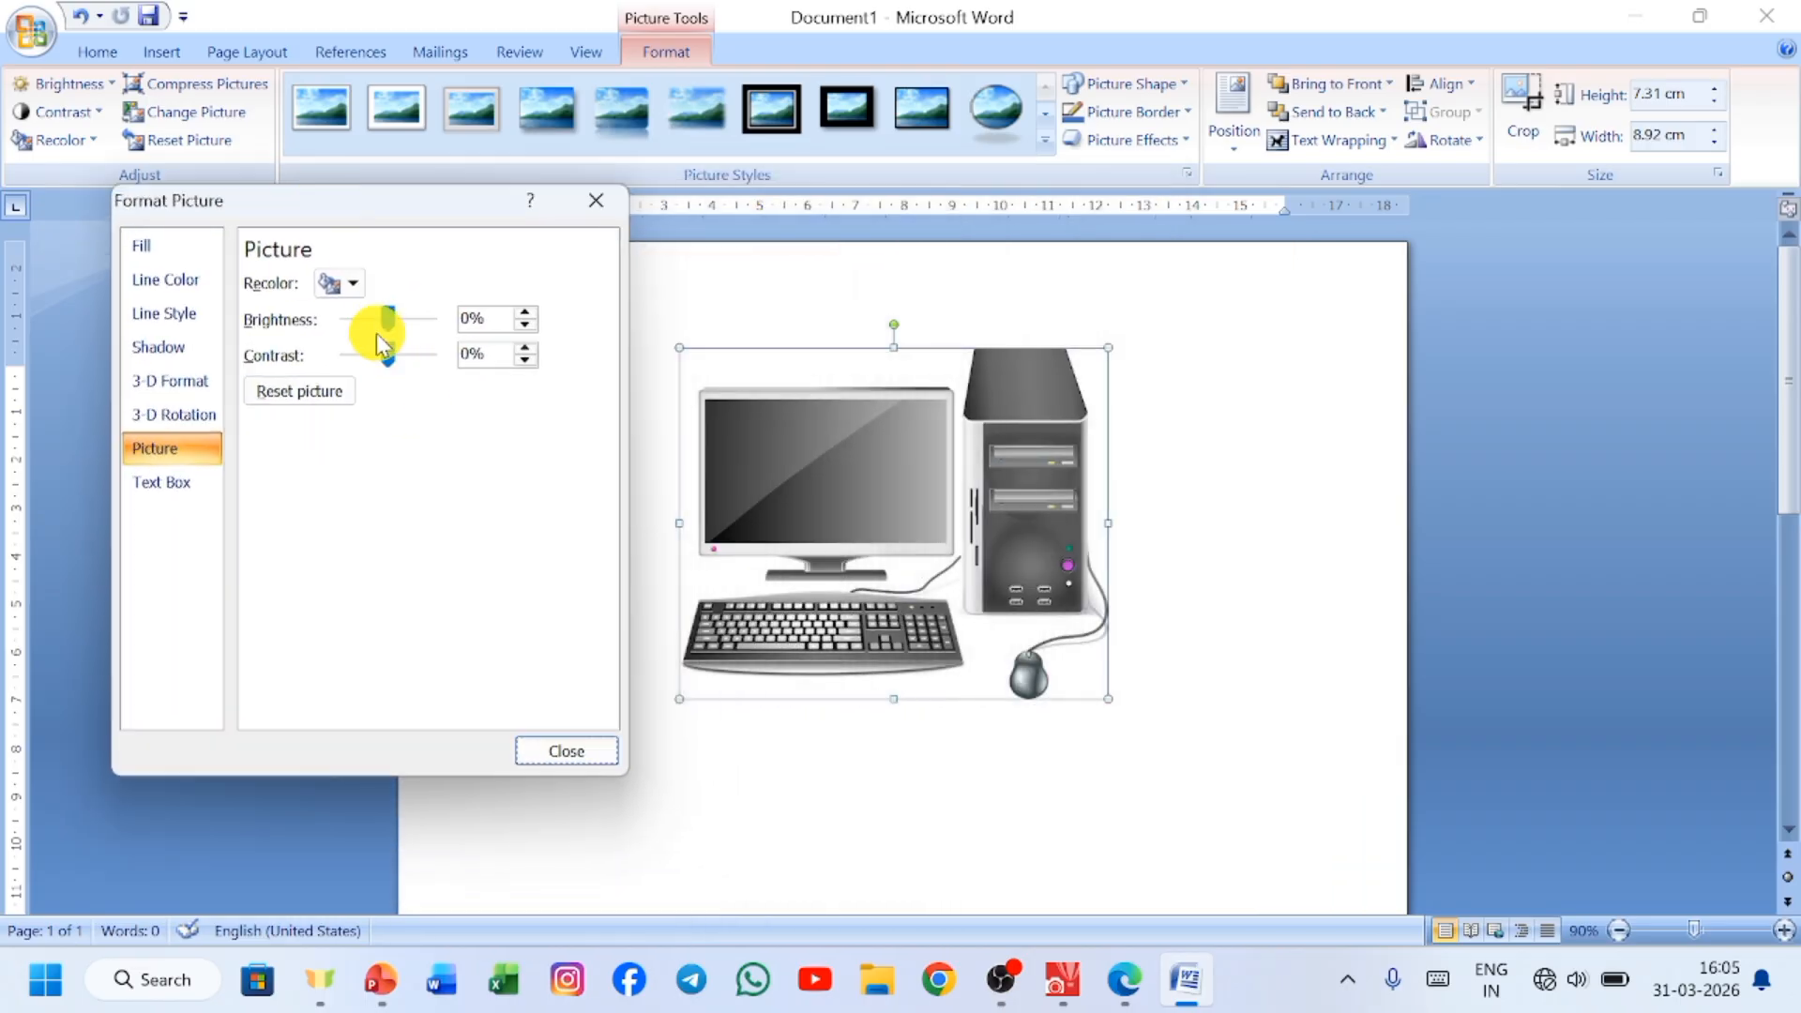
drag(386, 321, 429, 350)
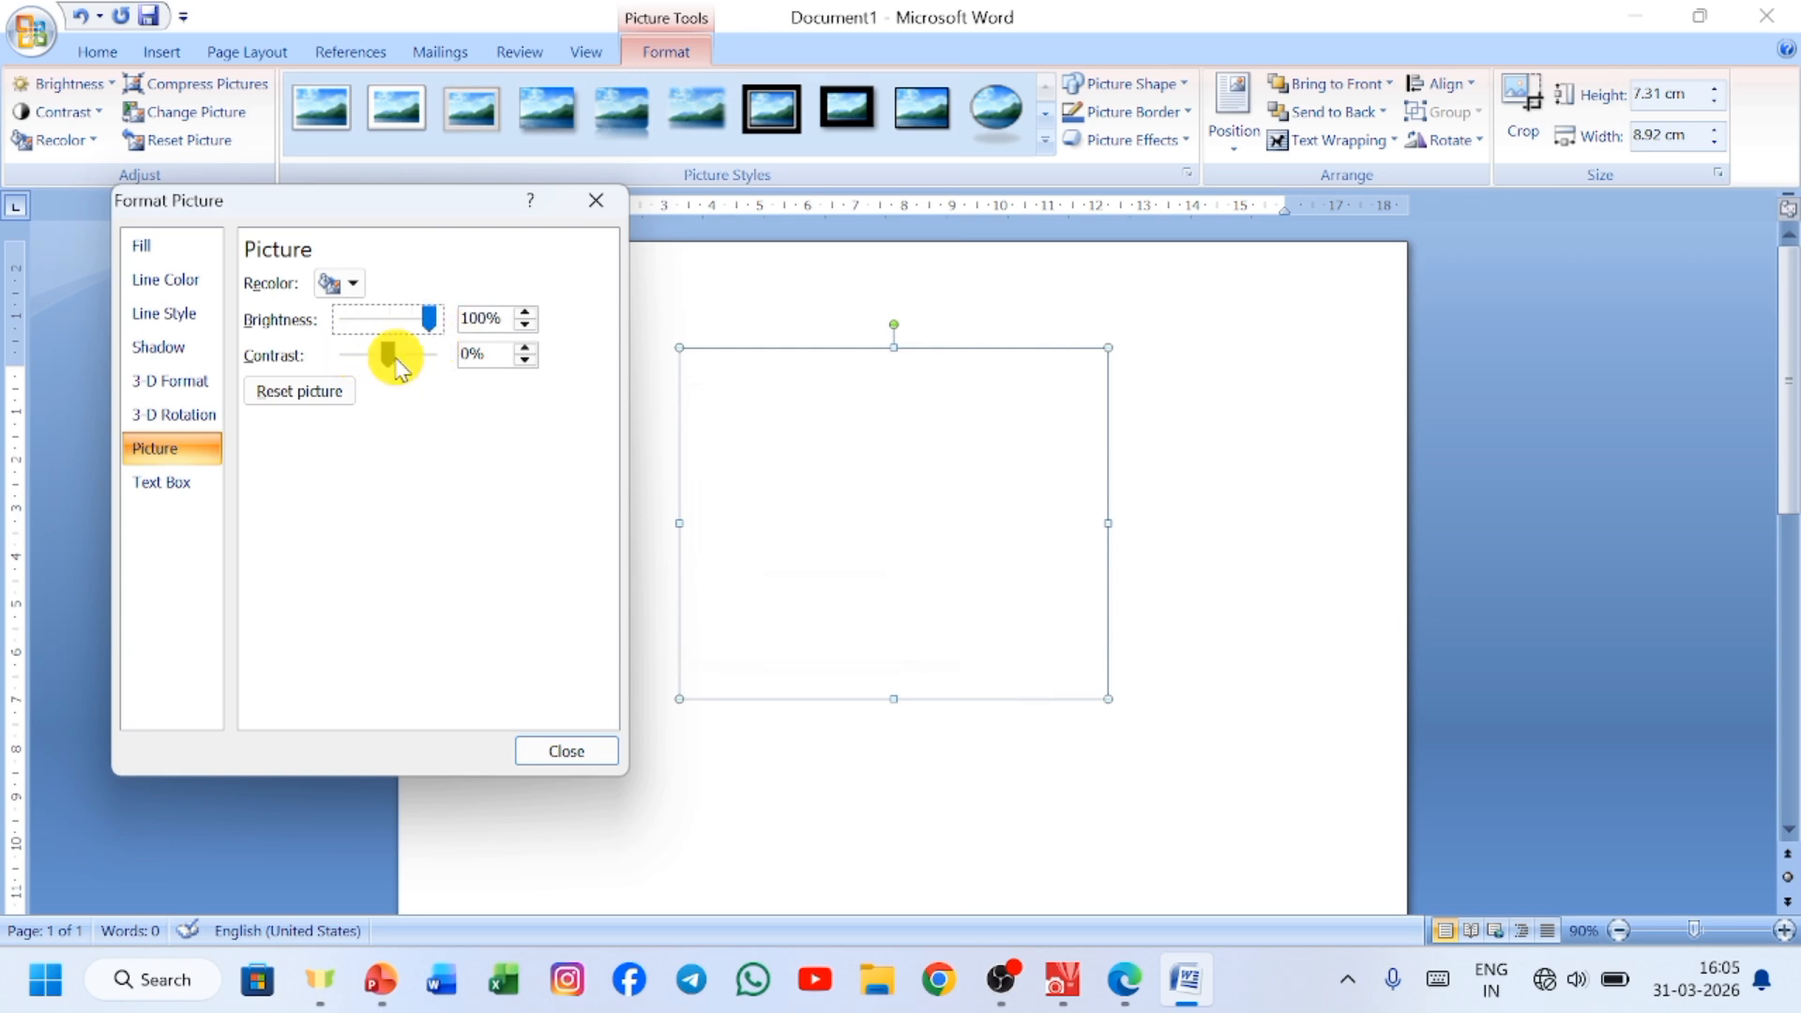
click(391, 328)
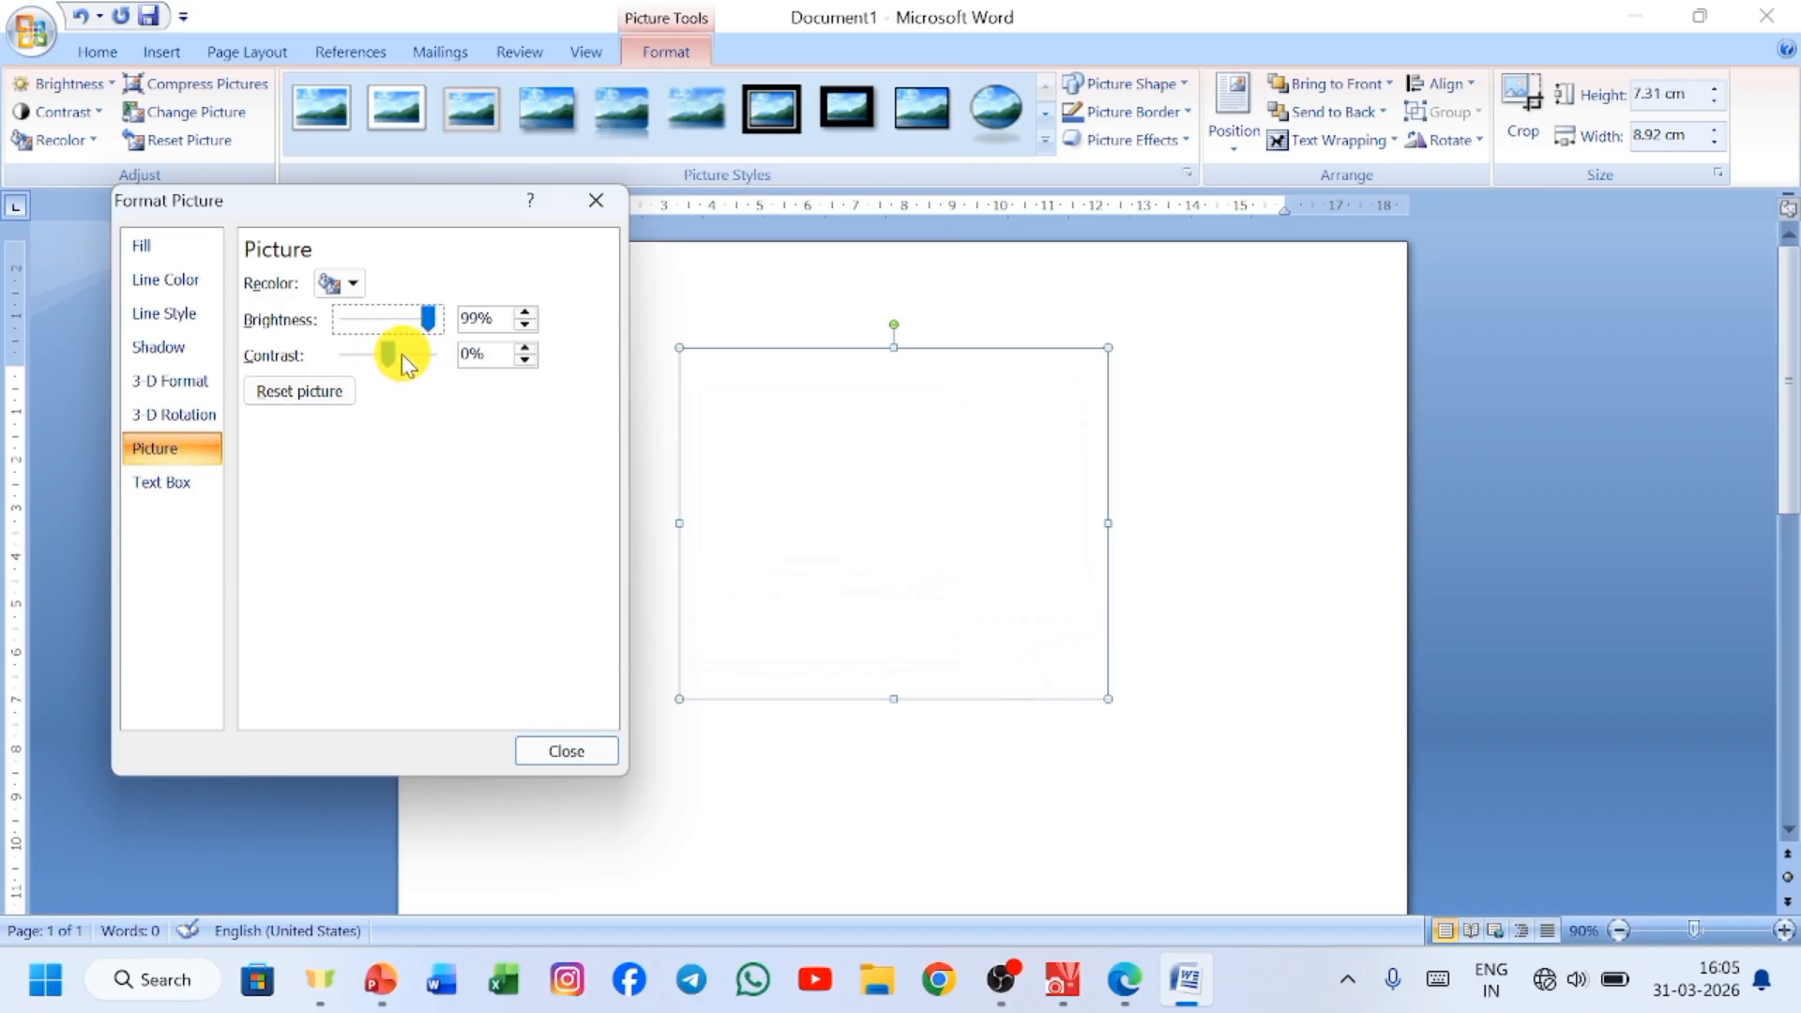
mouse_move(385, 352)
mouse_down()
mouse_move(366, 375)
mouse_move(414, 385)
mouse_move(414, 333)
mouse_move(389, 323)
mouse_up()
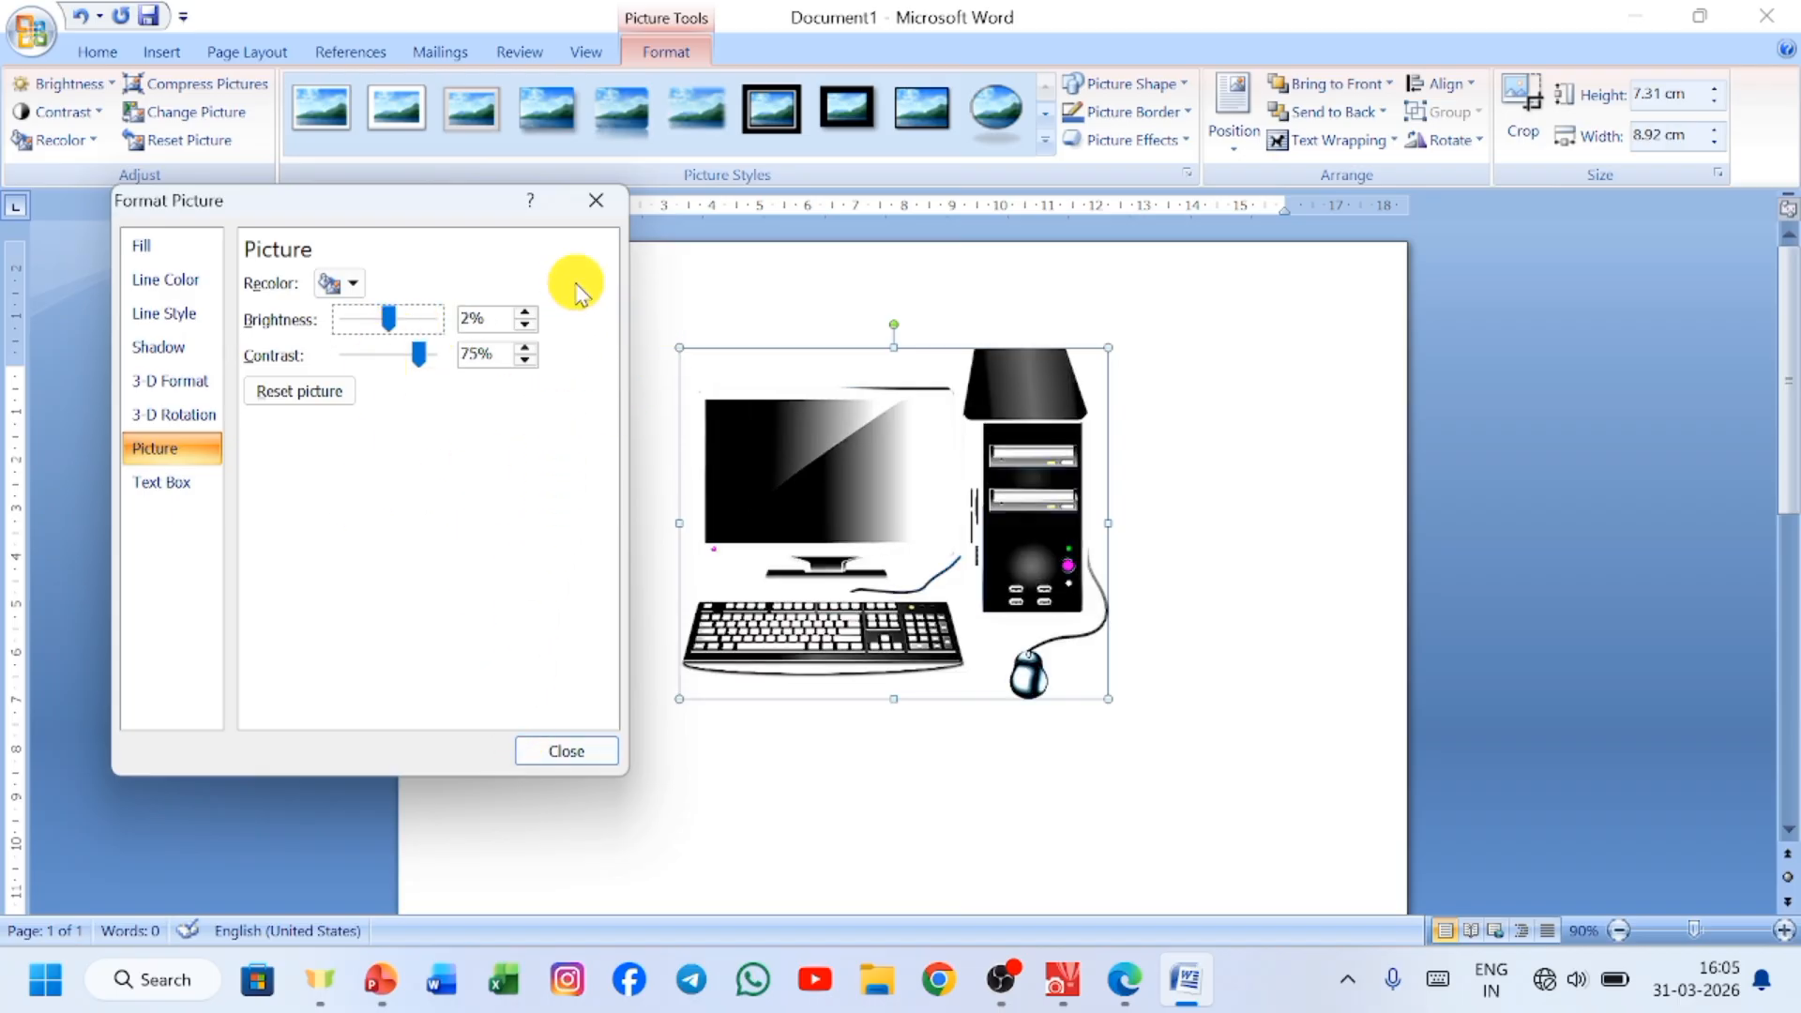
click(595, 200)
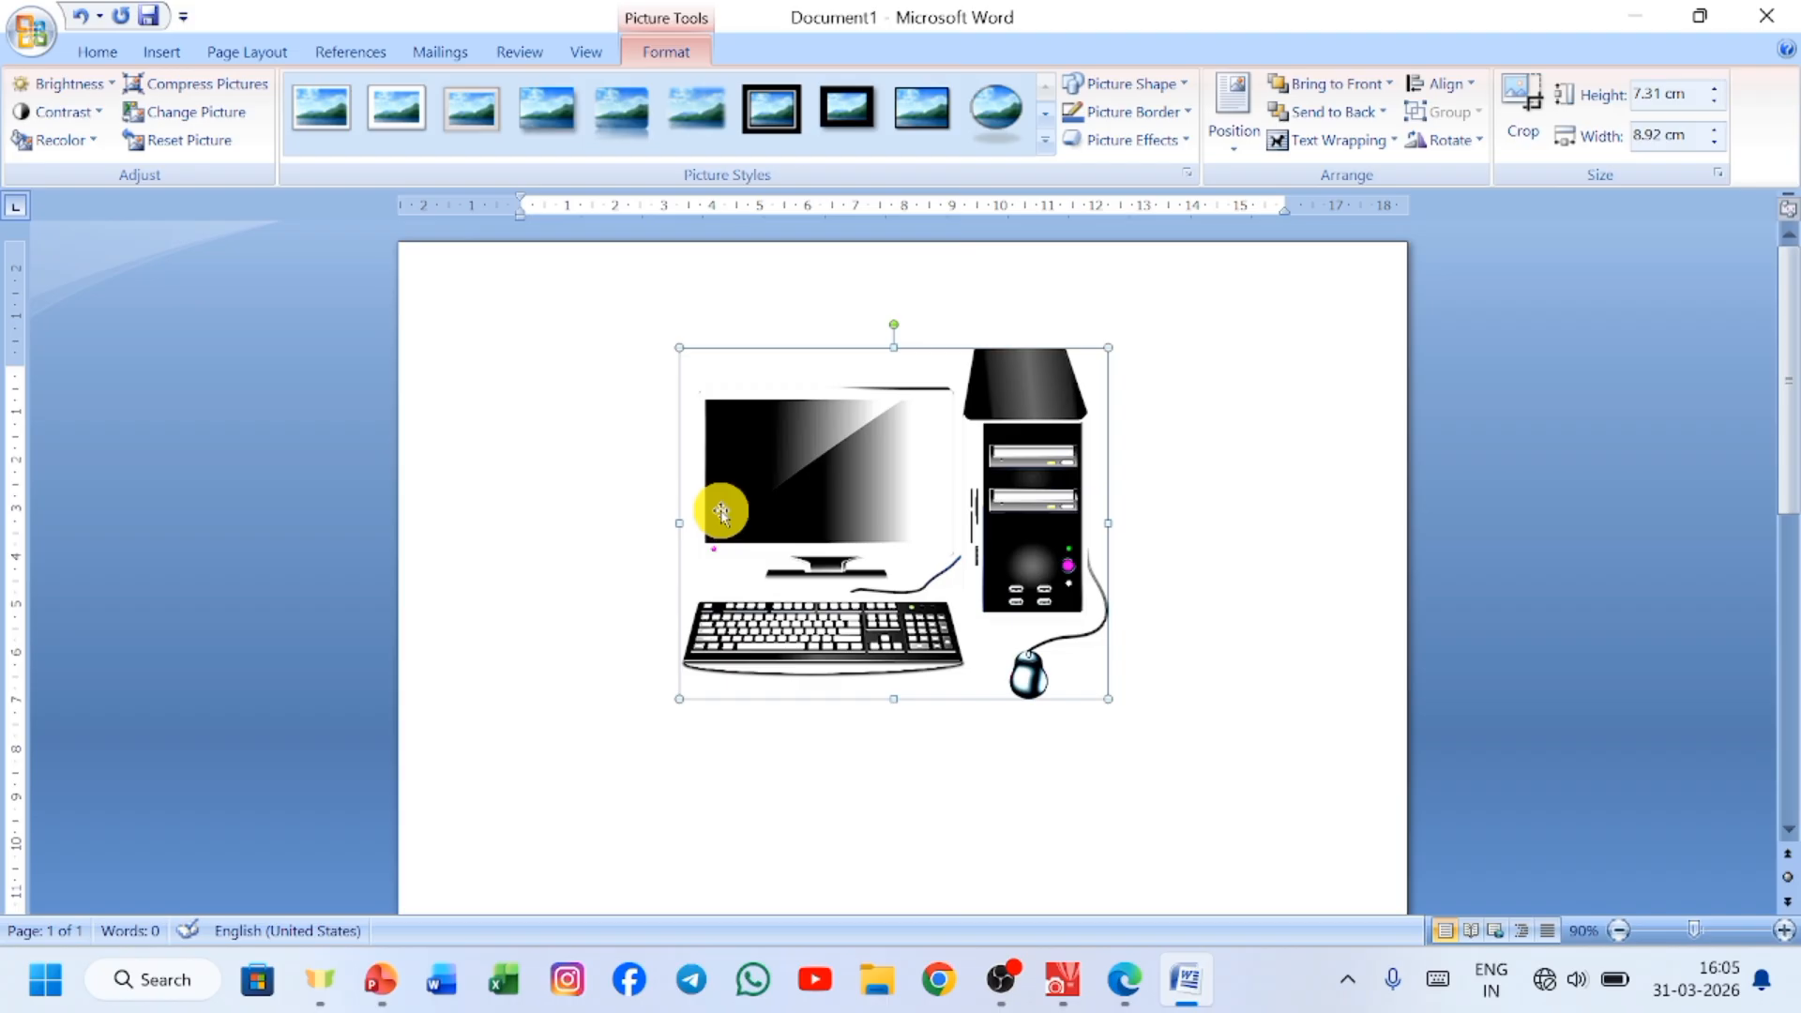
key(ctrl+z)
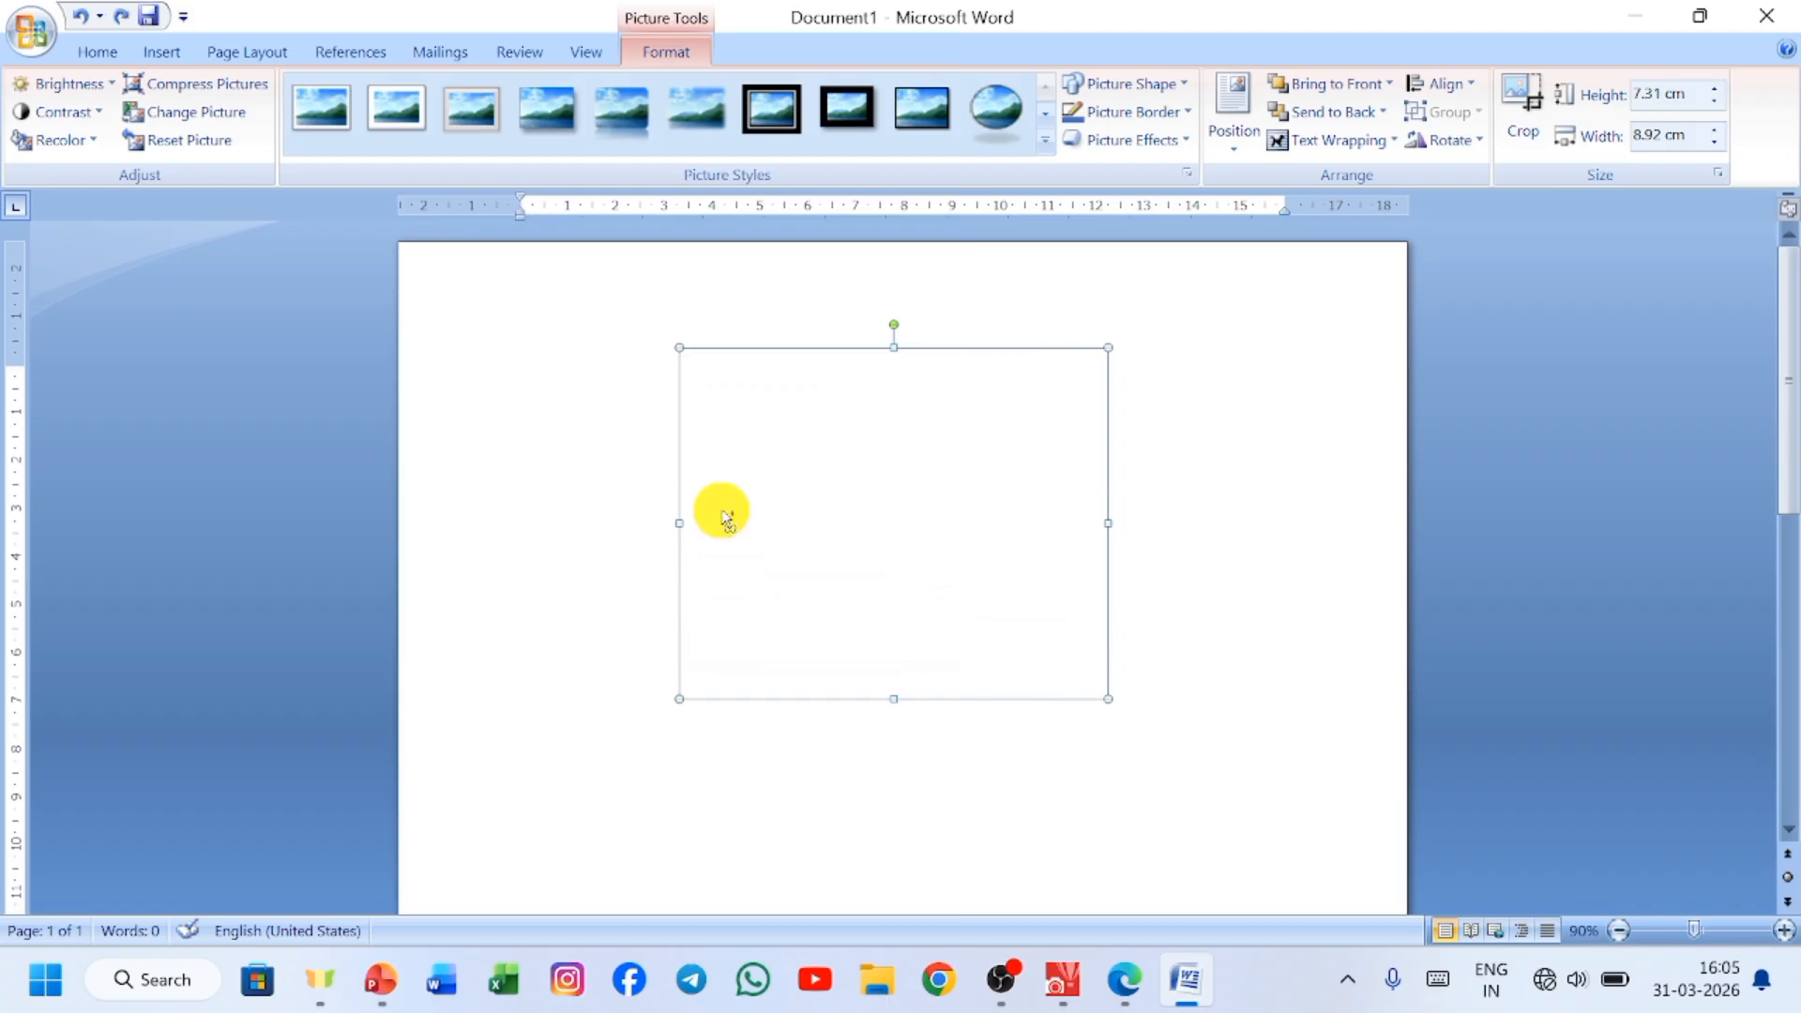
key(ctrl+z)
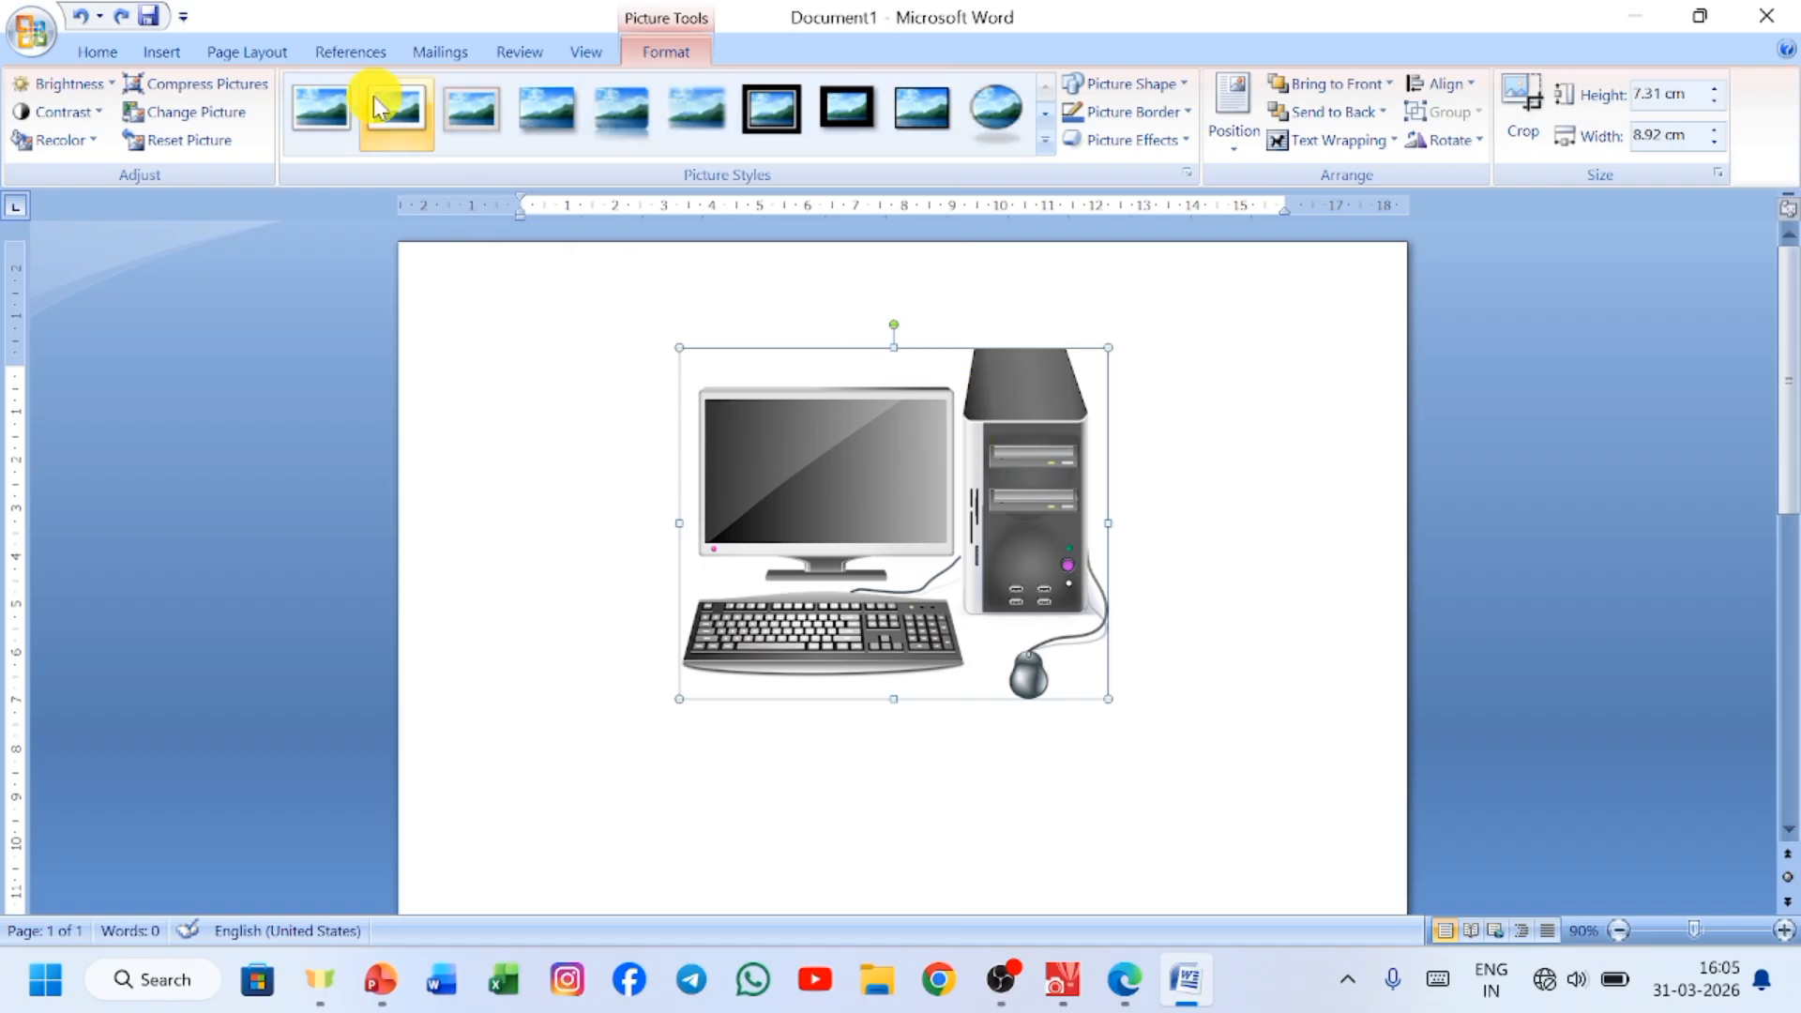
Look through the contrast presets and the related Picture Corrections options, and close them without changing the picture.
click(94, 112)
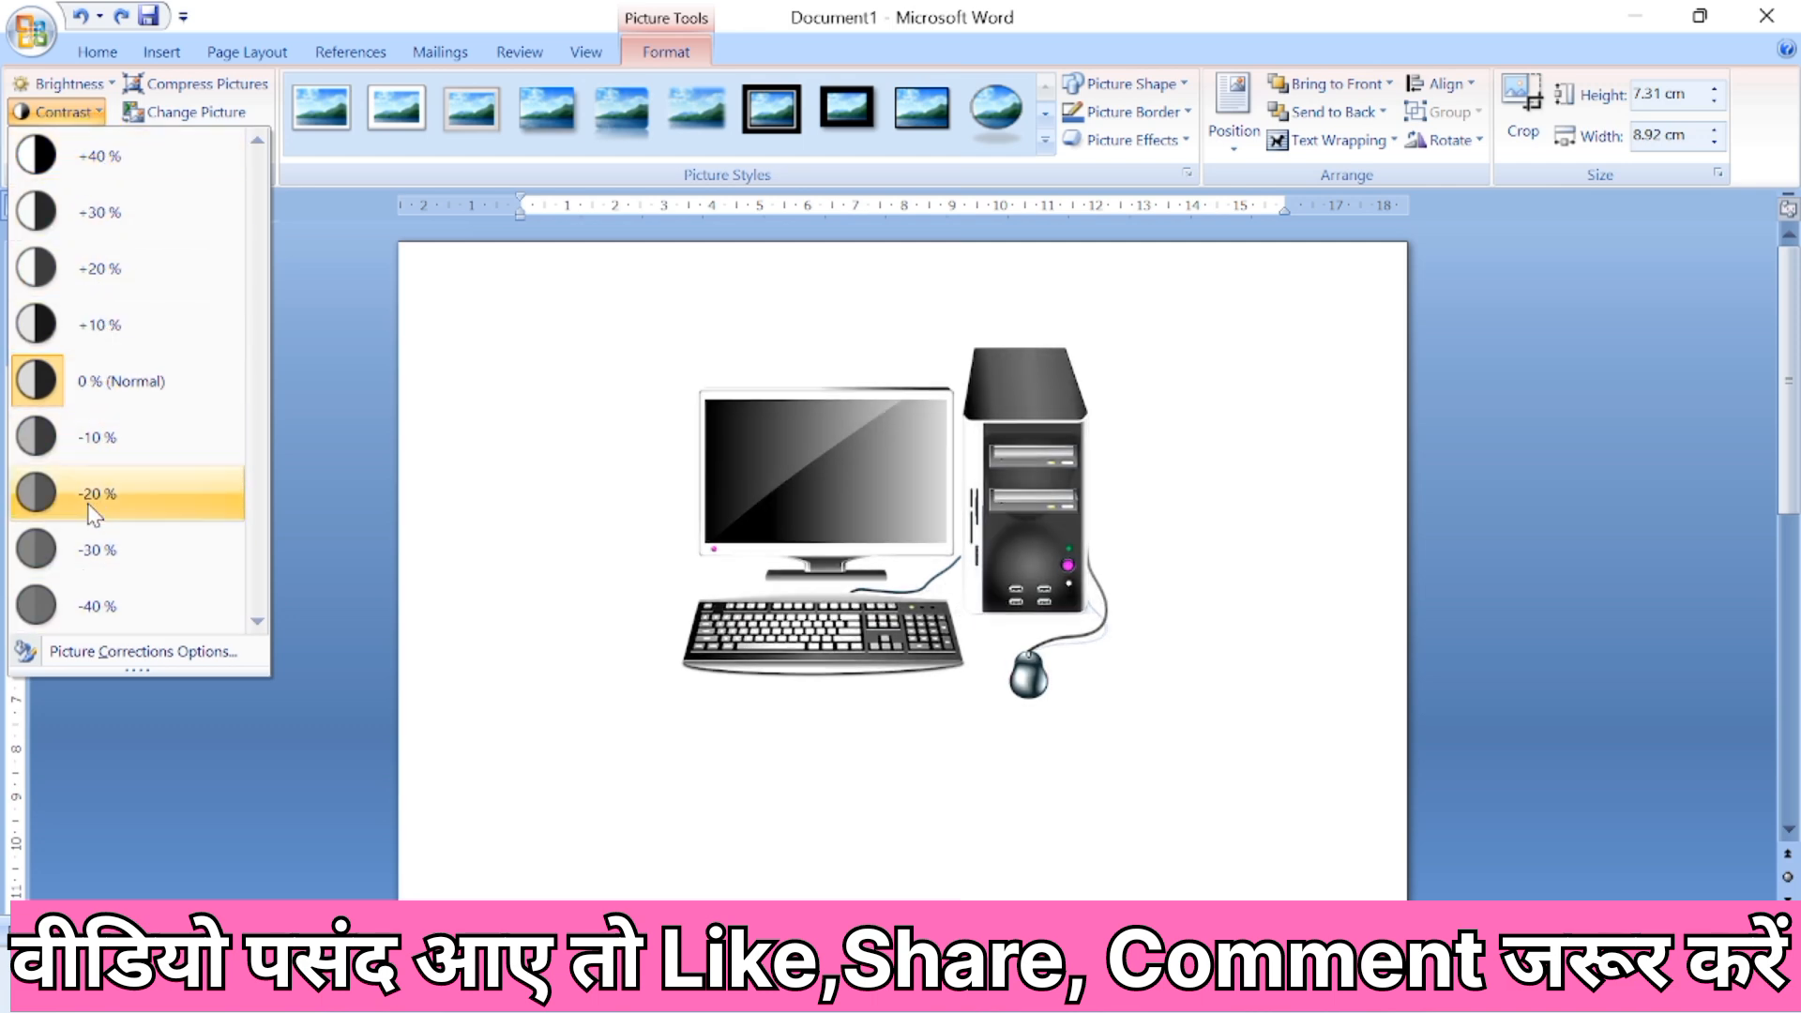
click(35, 661)
click(145, 654)
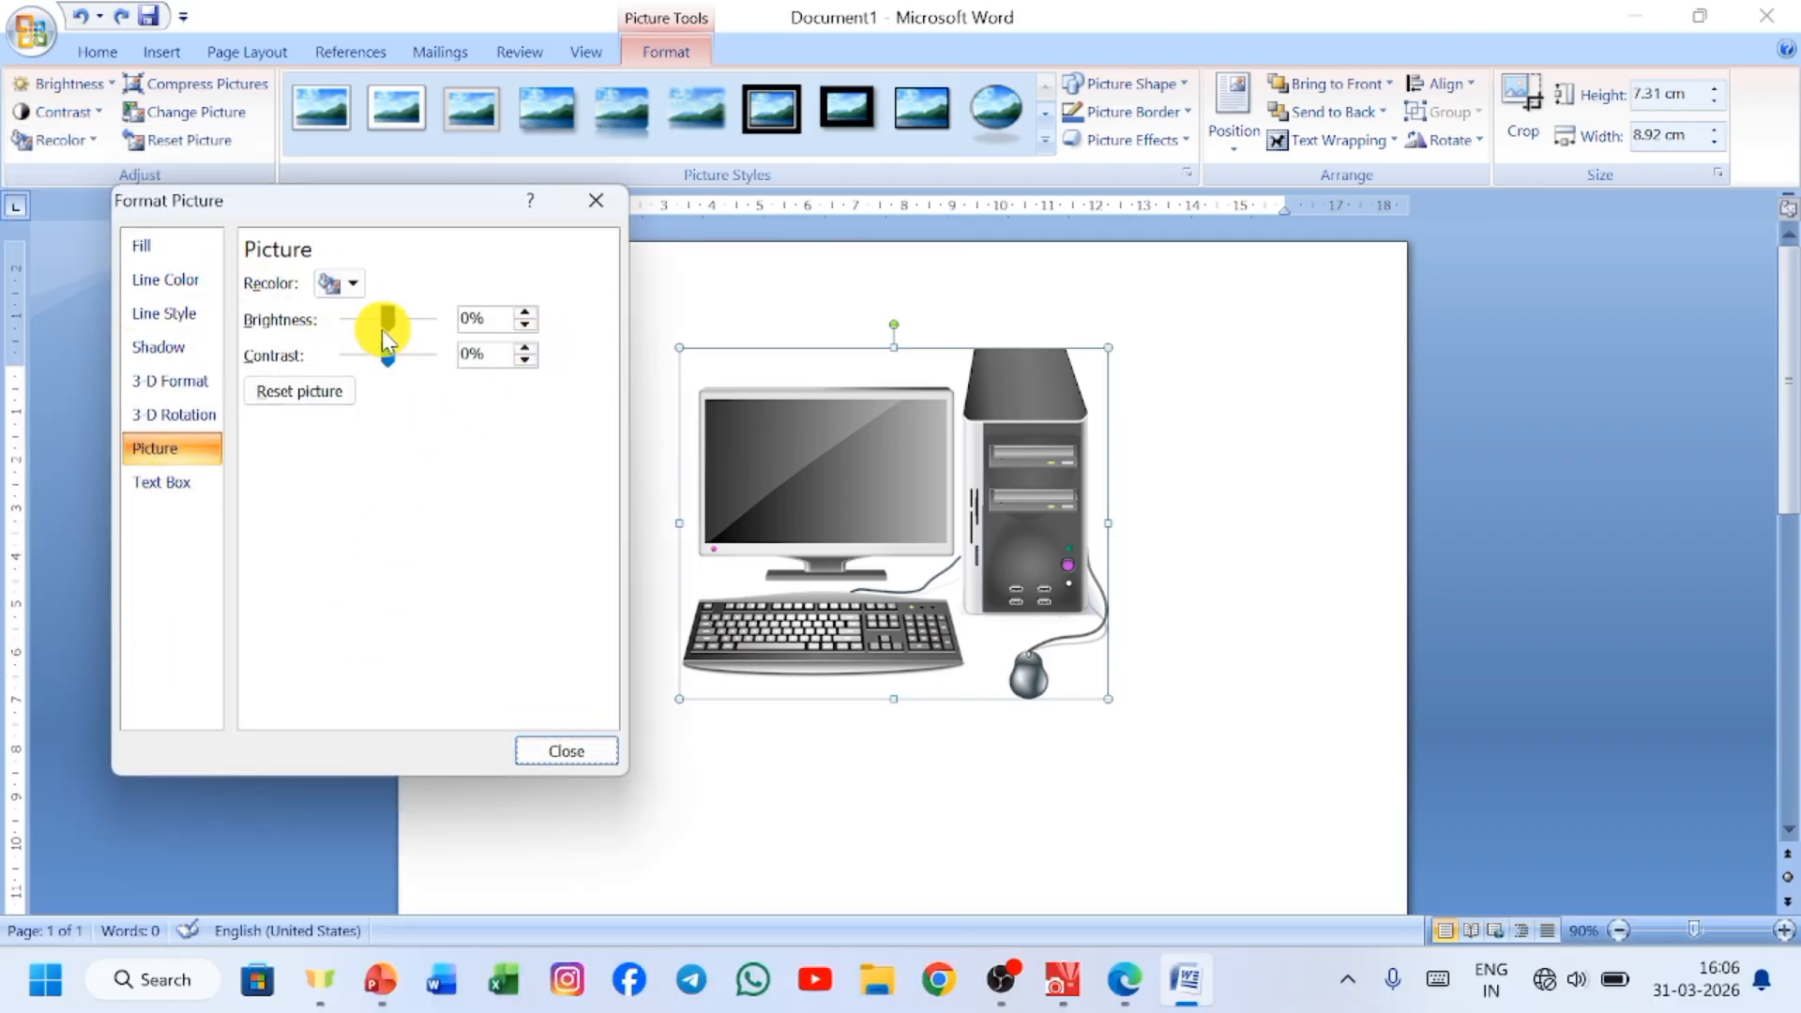
click(595, 201)
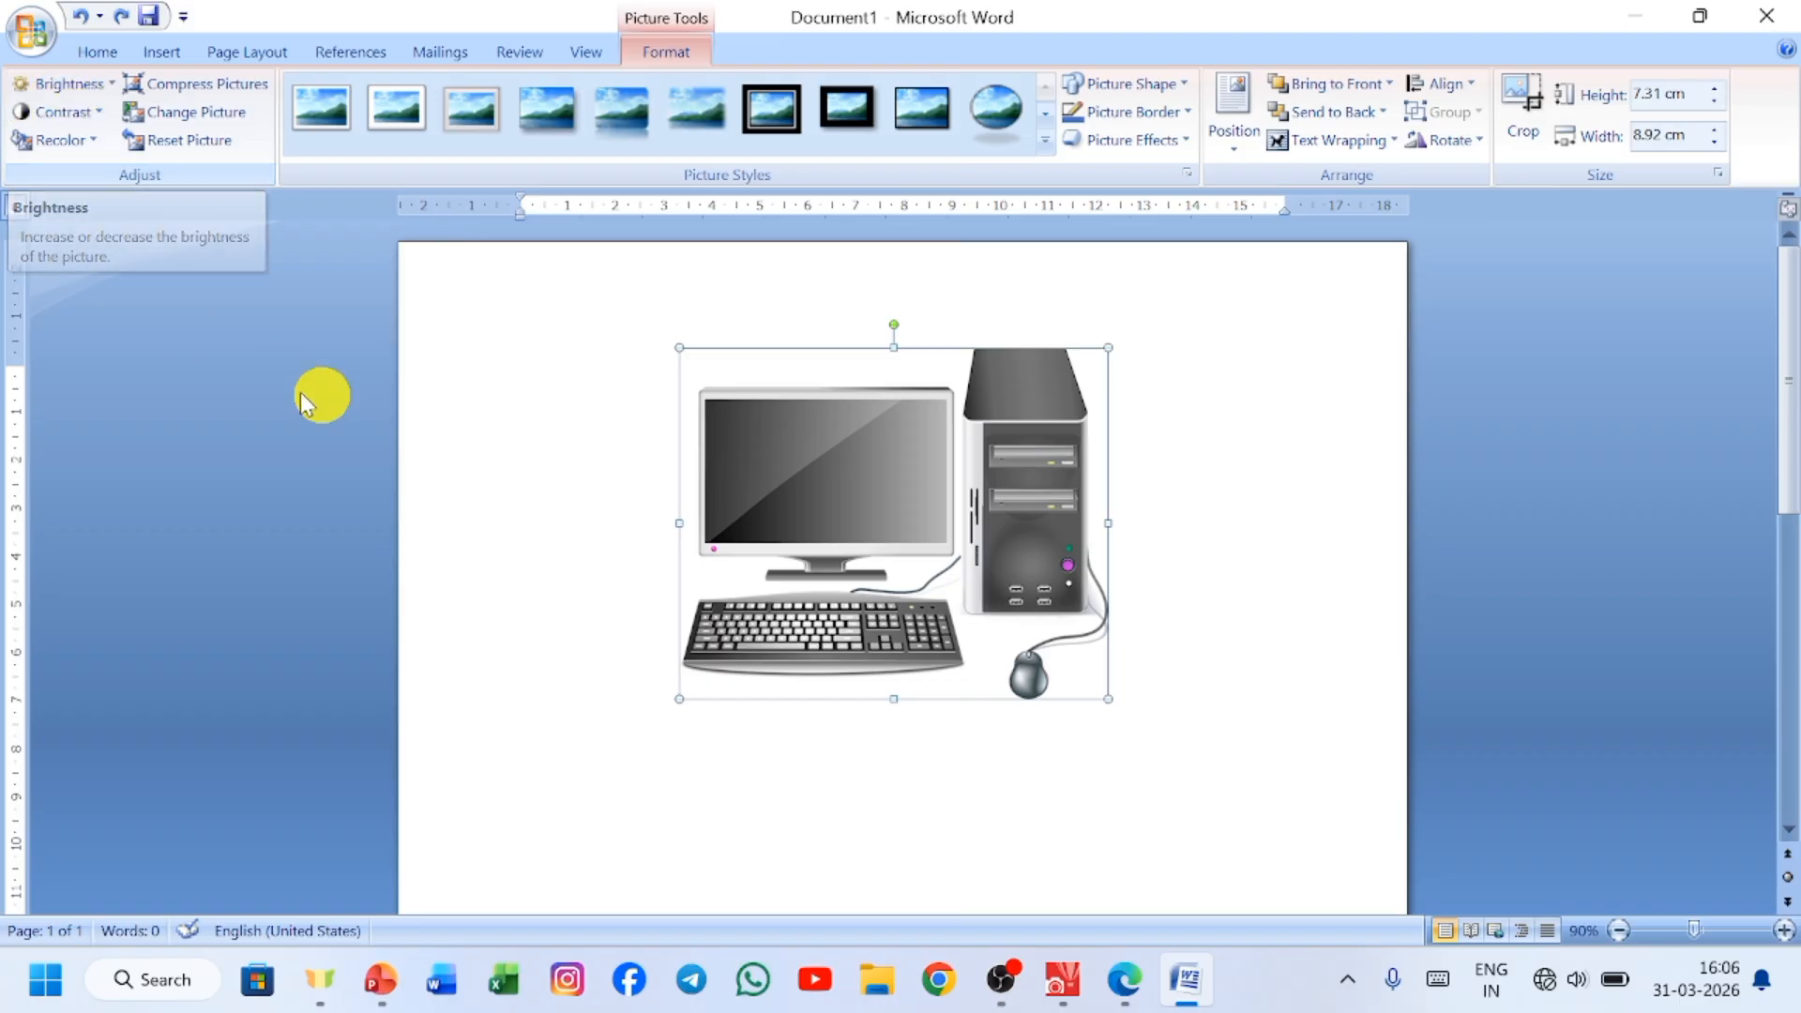
Preview recolor variations for the picture, try several shades from the full color palette such as red, green and orange, and discard the choice.
click(93, 145)
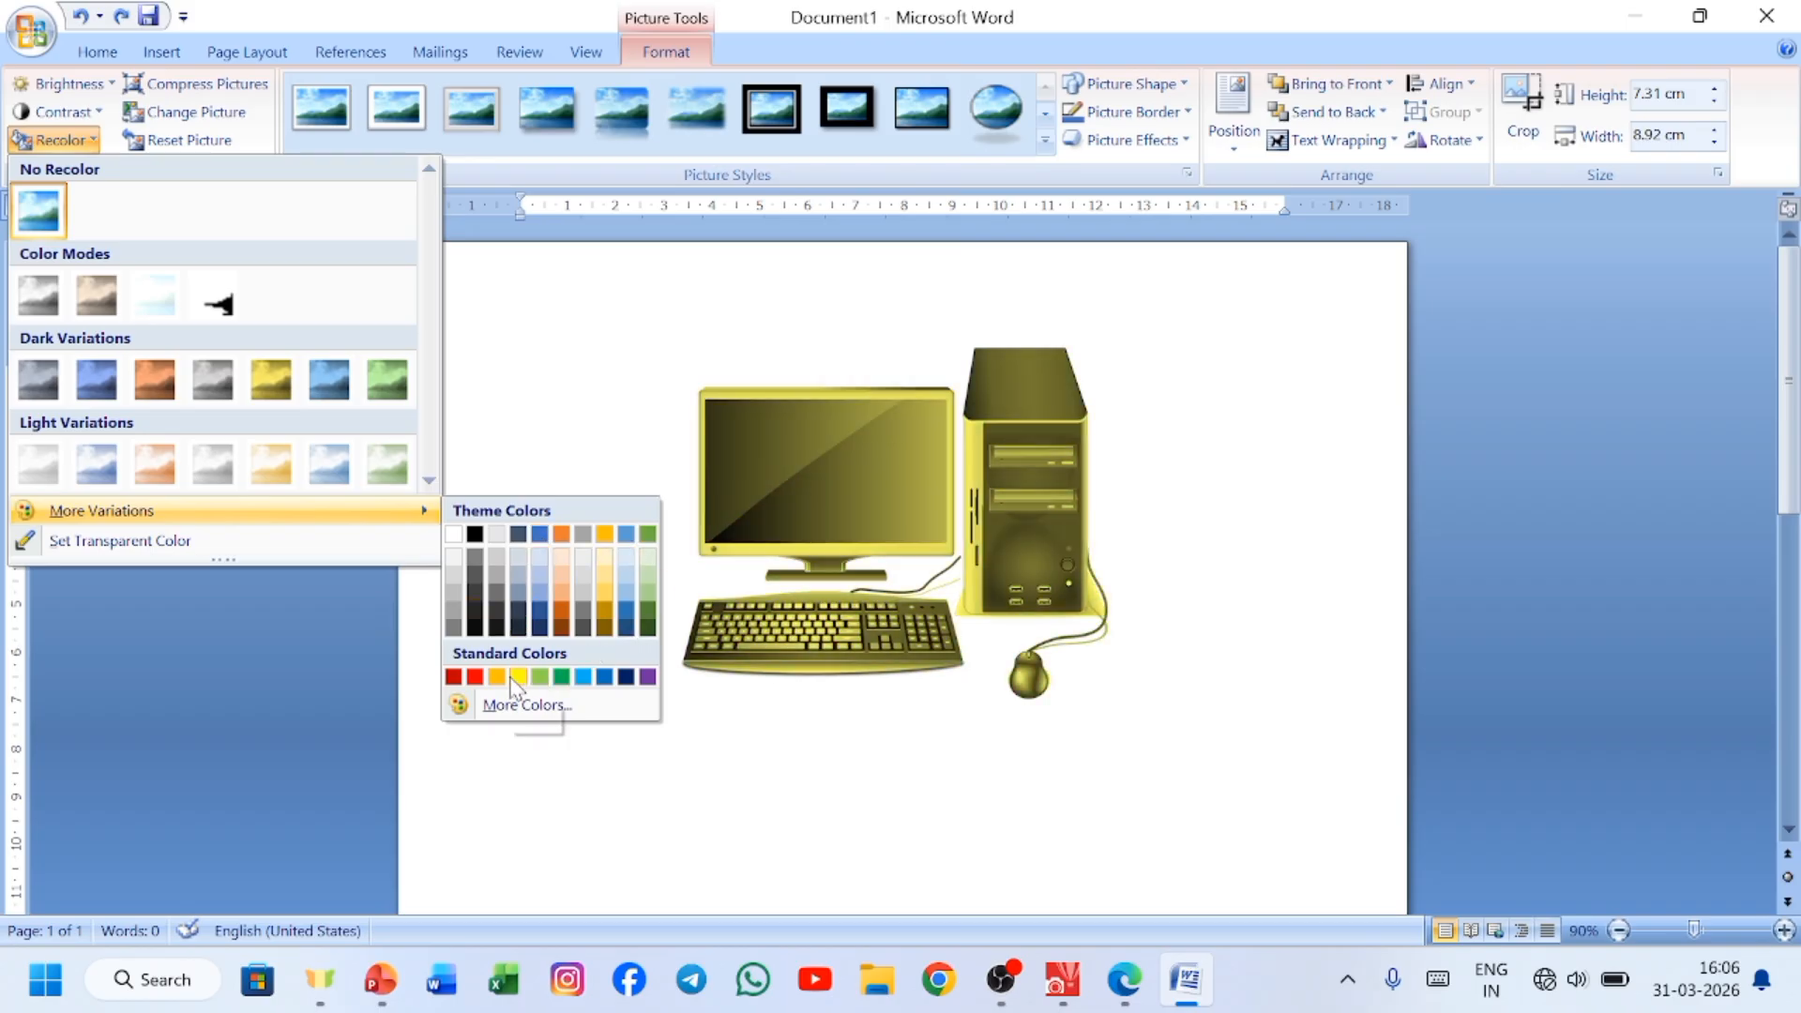
click(581, 705)
click(1237, 406)
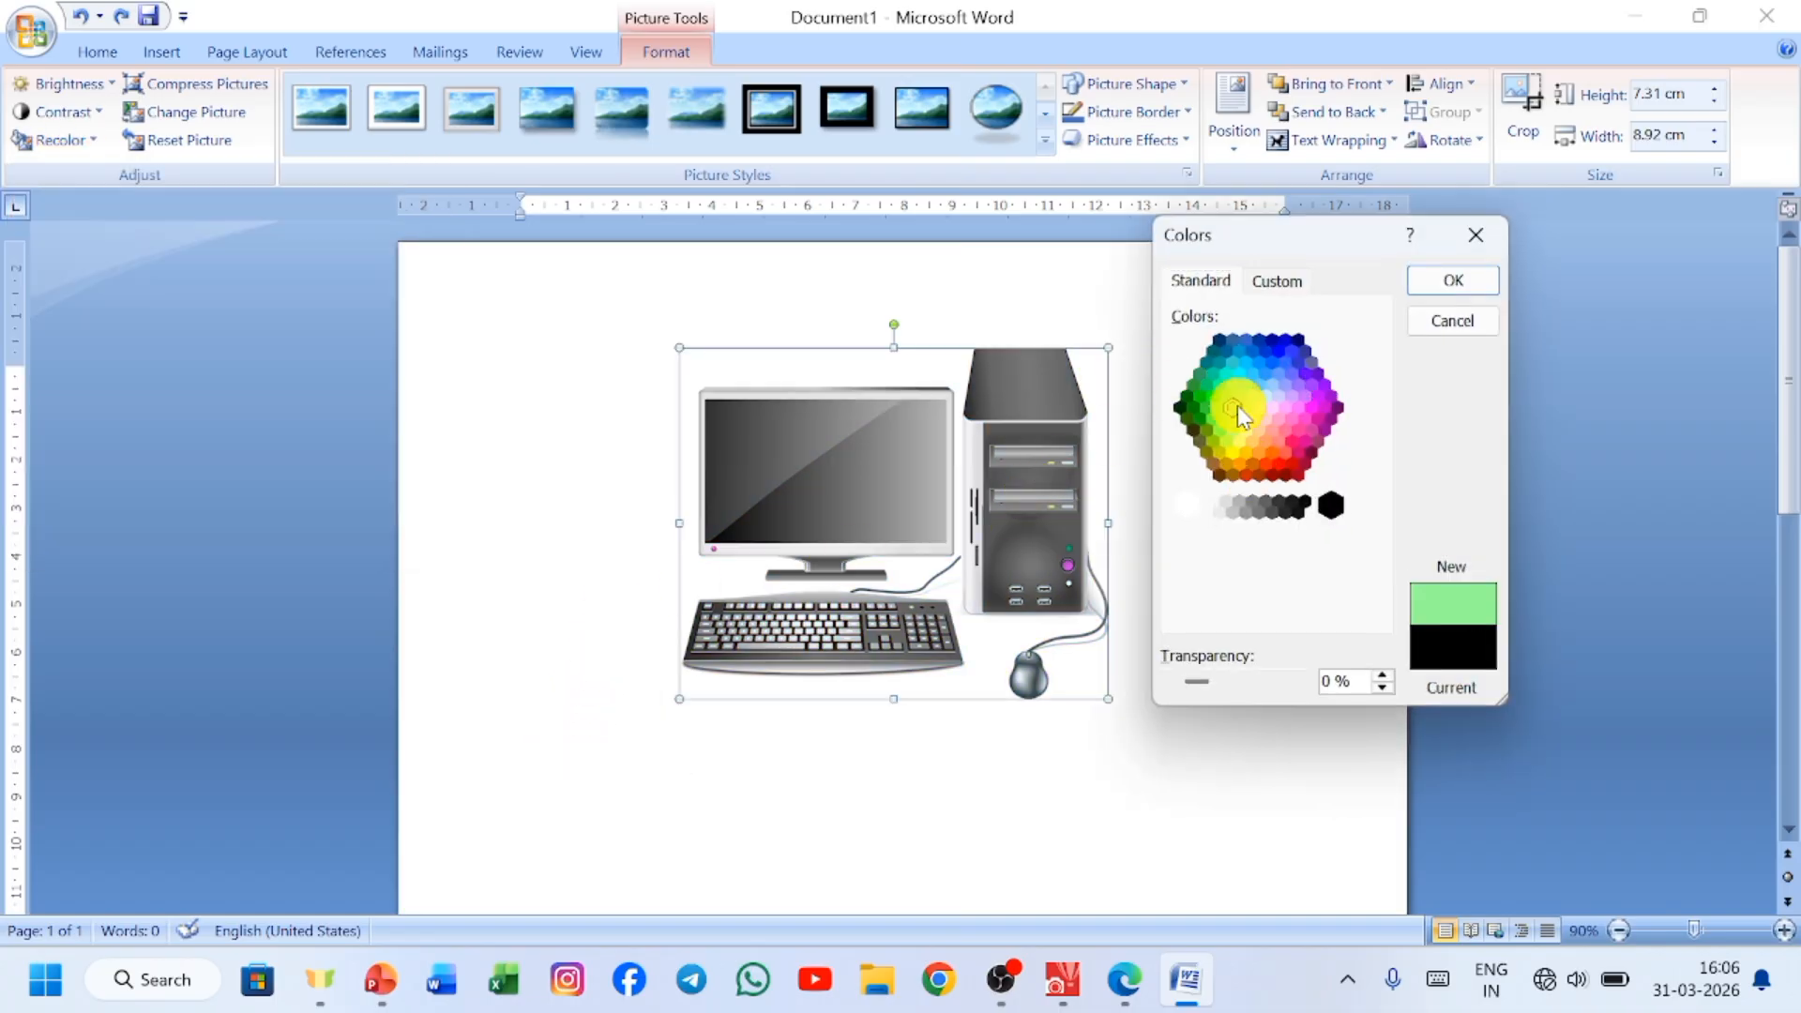
click(1267, 376)
click(1280, 466)
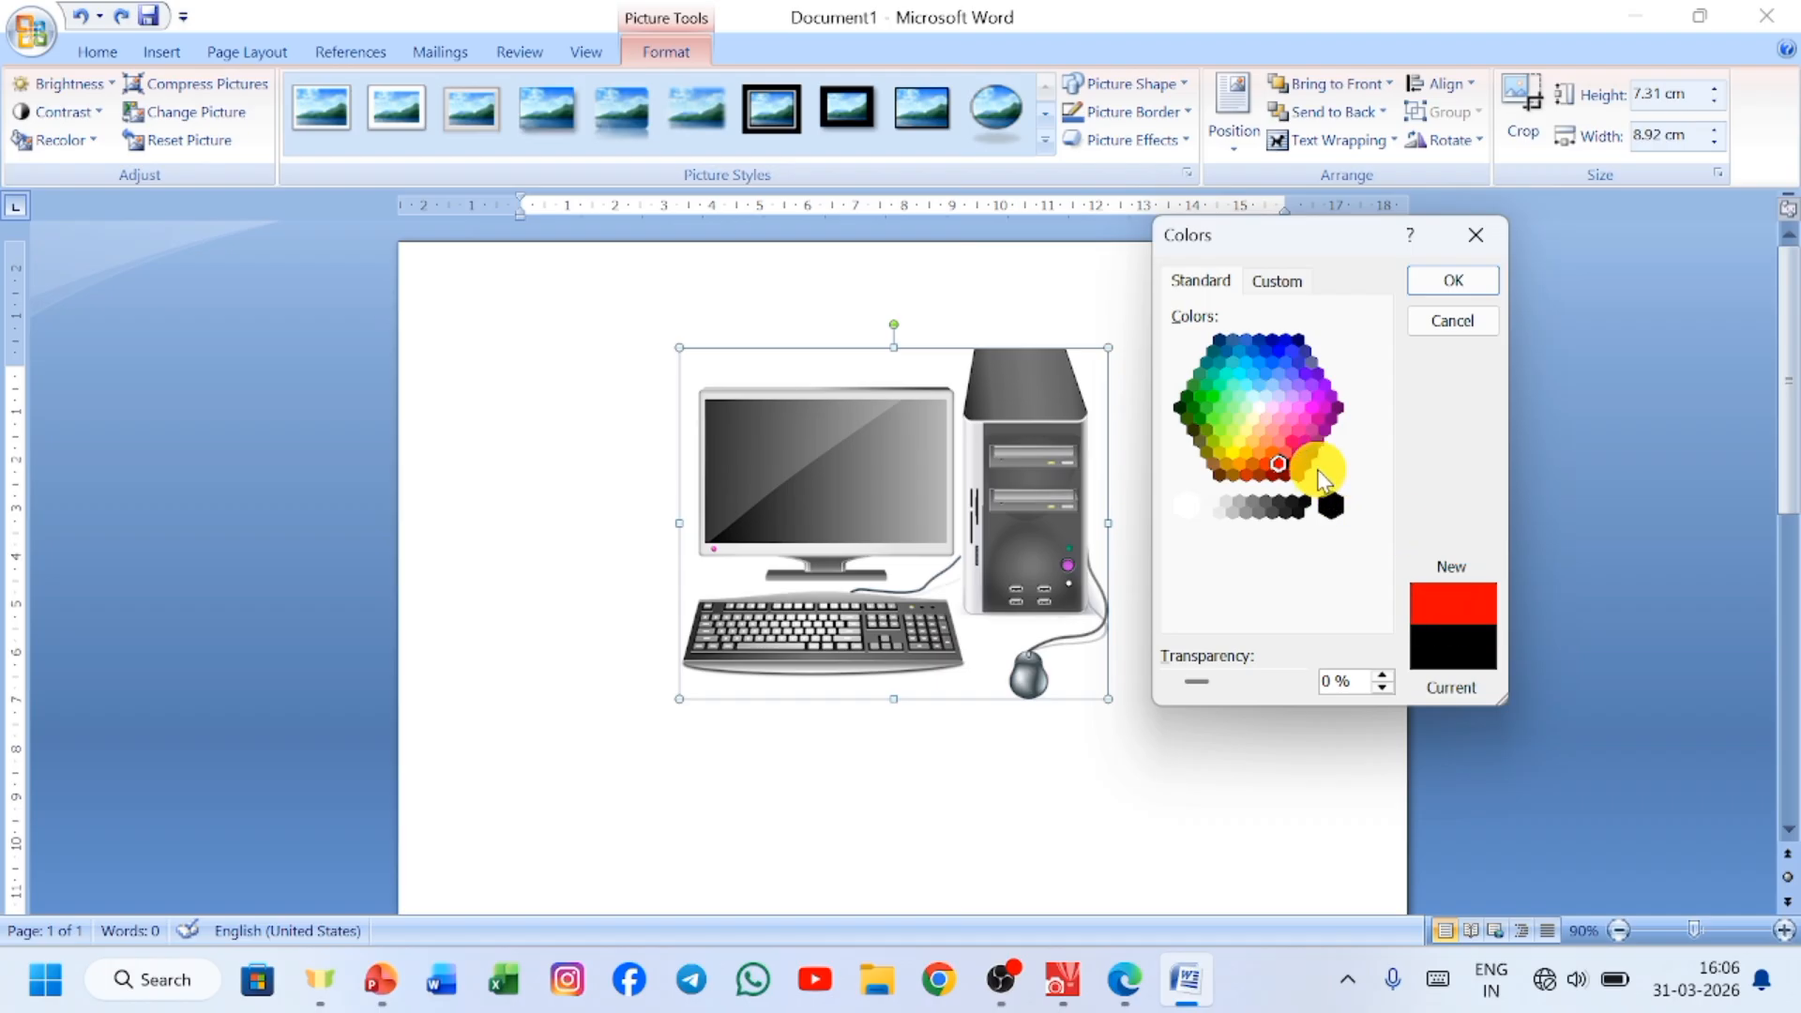
click(1298, 422)
click(1270, 390)
click(1200, 418)
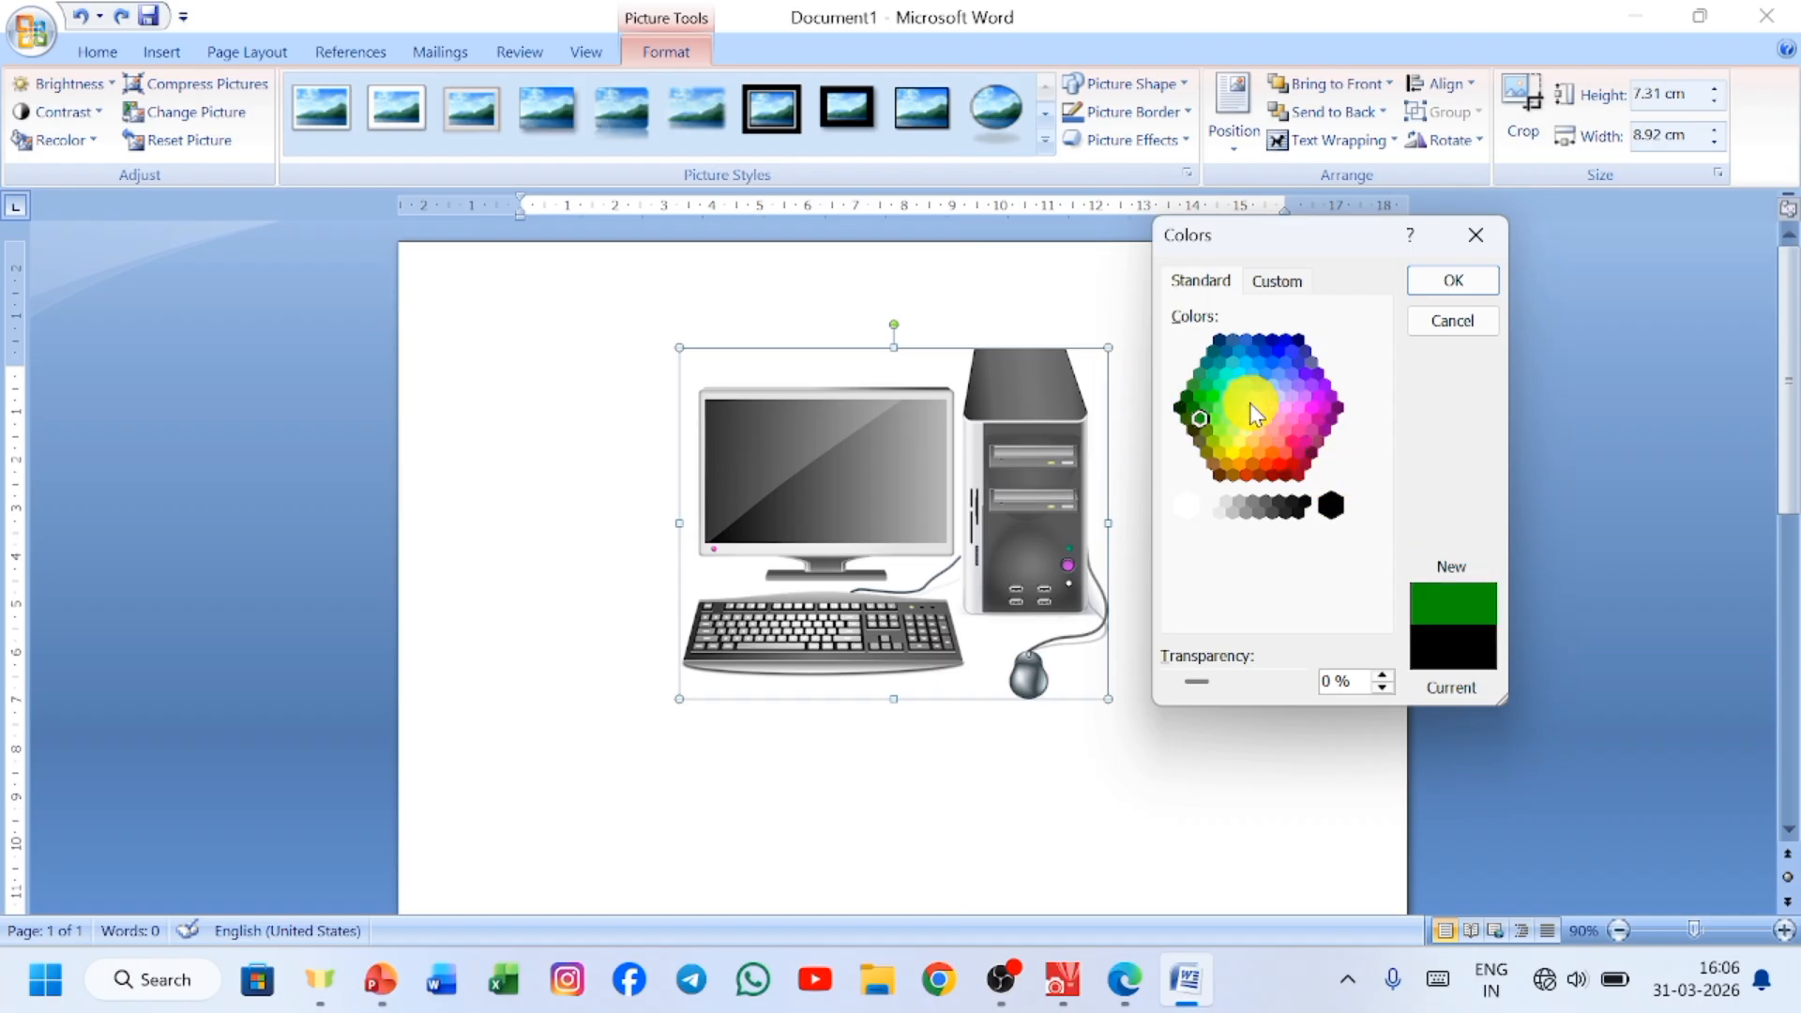
click(1246, 420)
click(1272, 452)
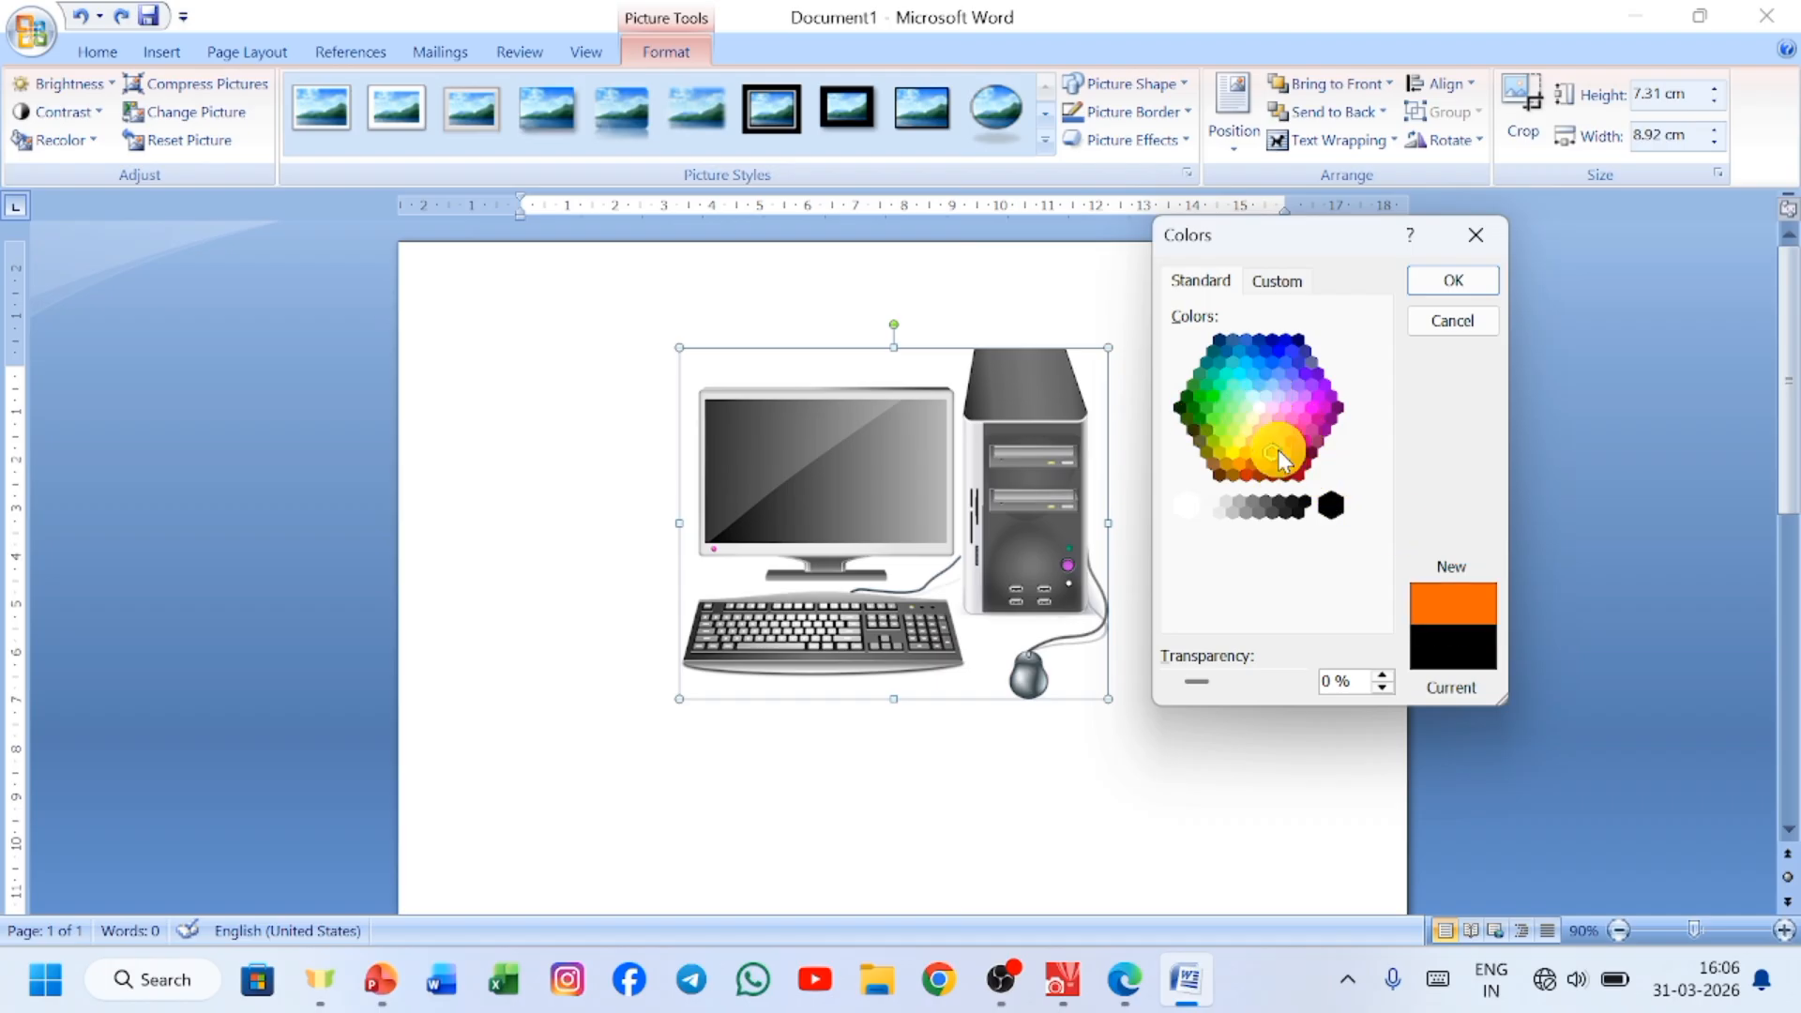
click(1463, 248)
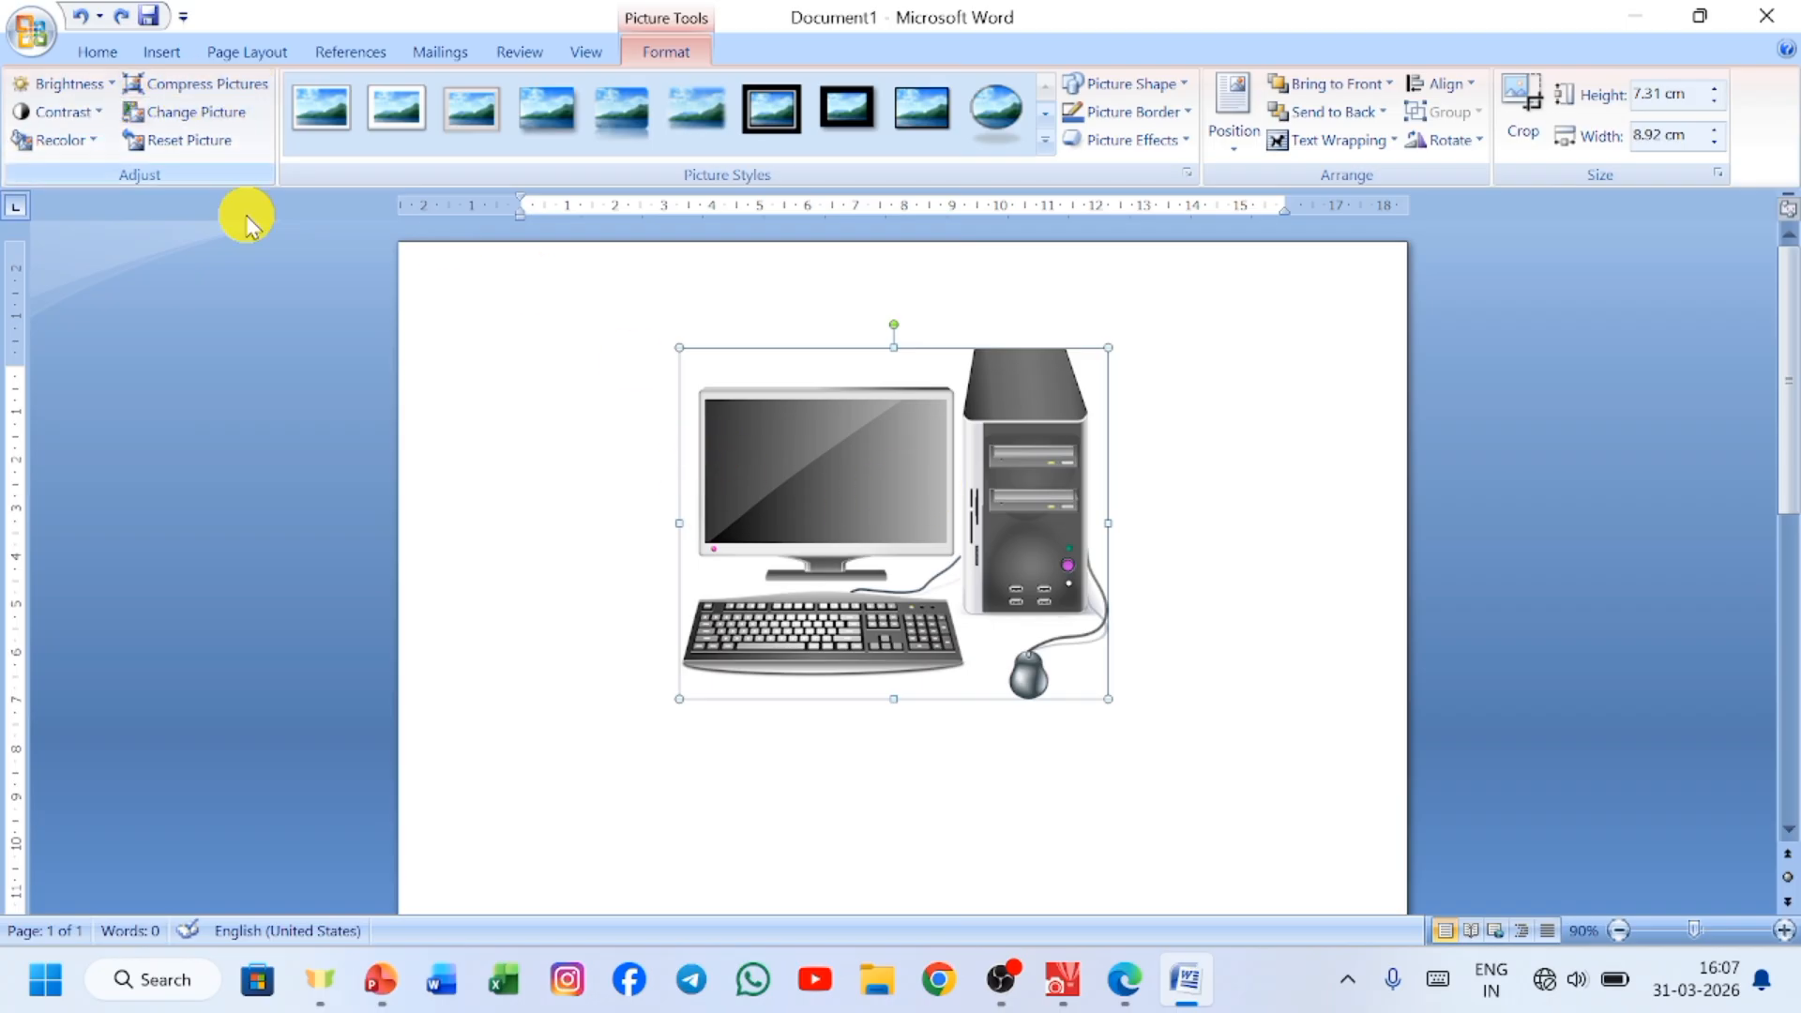
Compress only the selected picture, with basic compression on save, cropped areas deleted, and Print (220 ppi) as target output.
click(214, 86)
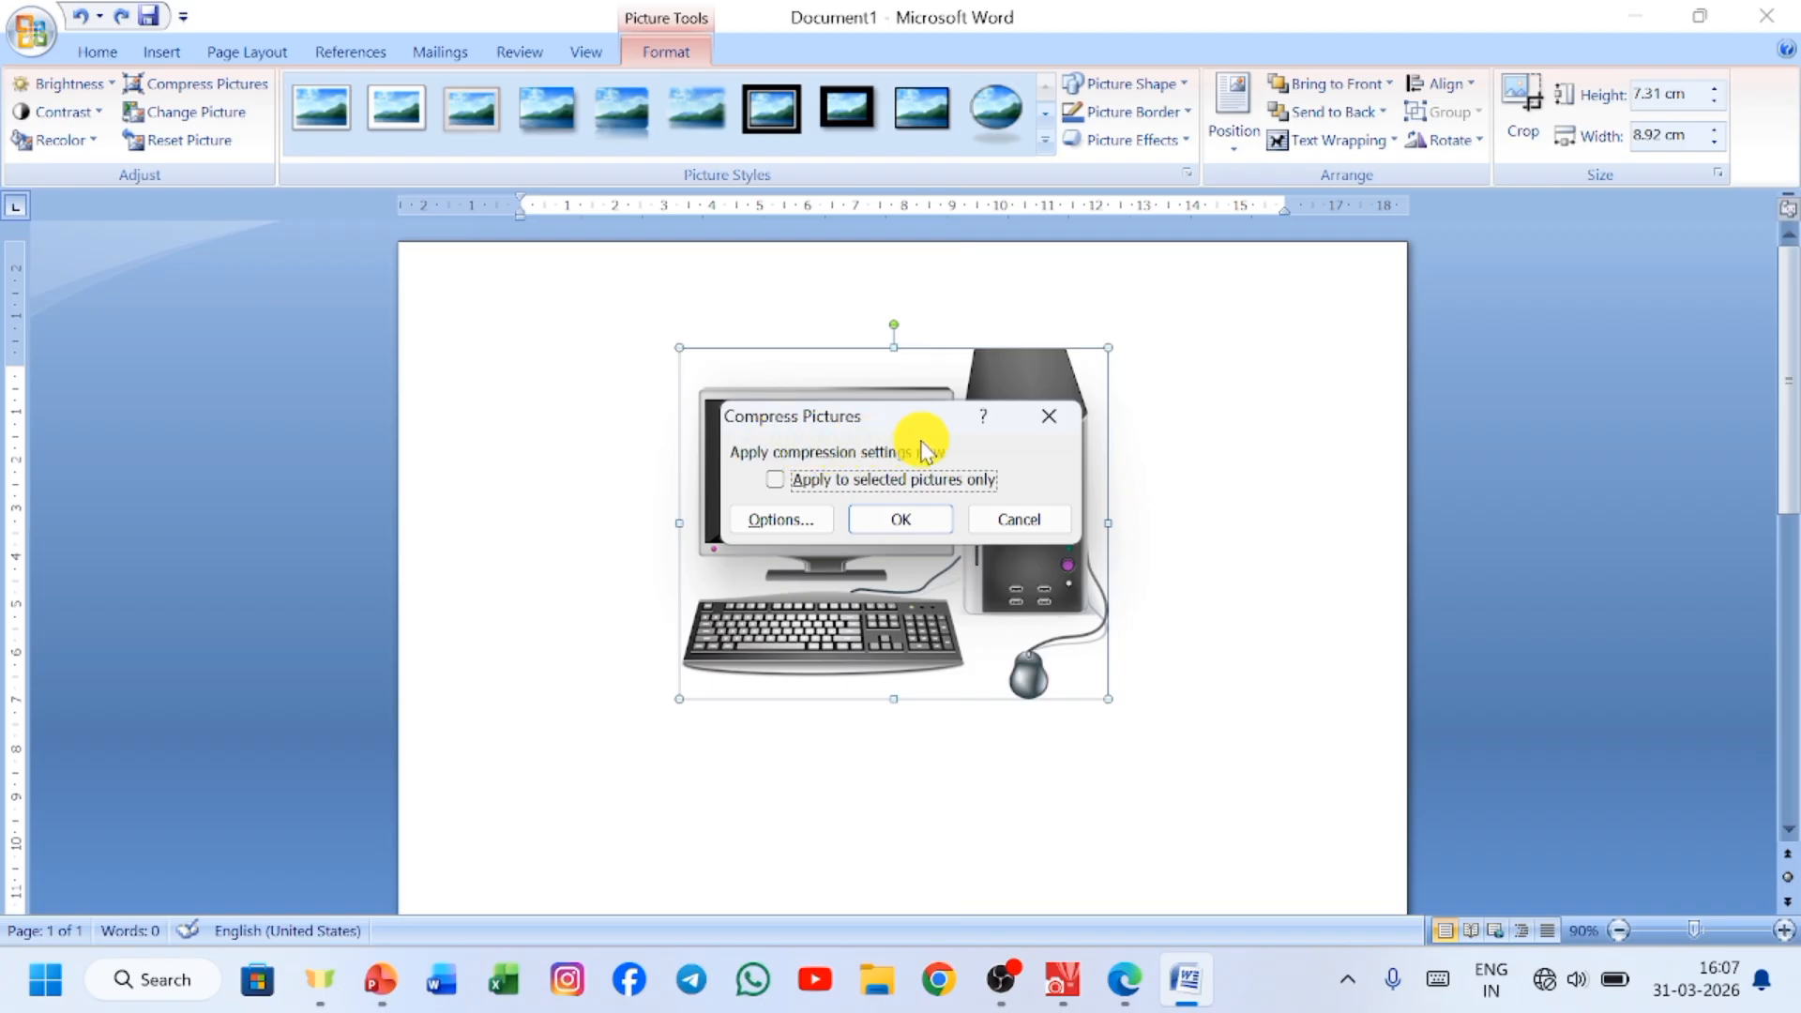
click(772, 483)
click(891, 523)
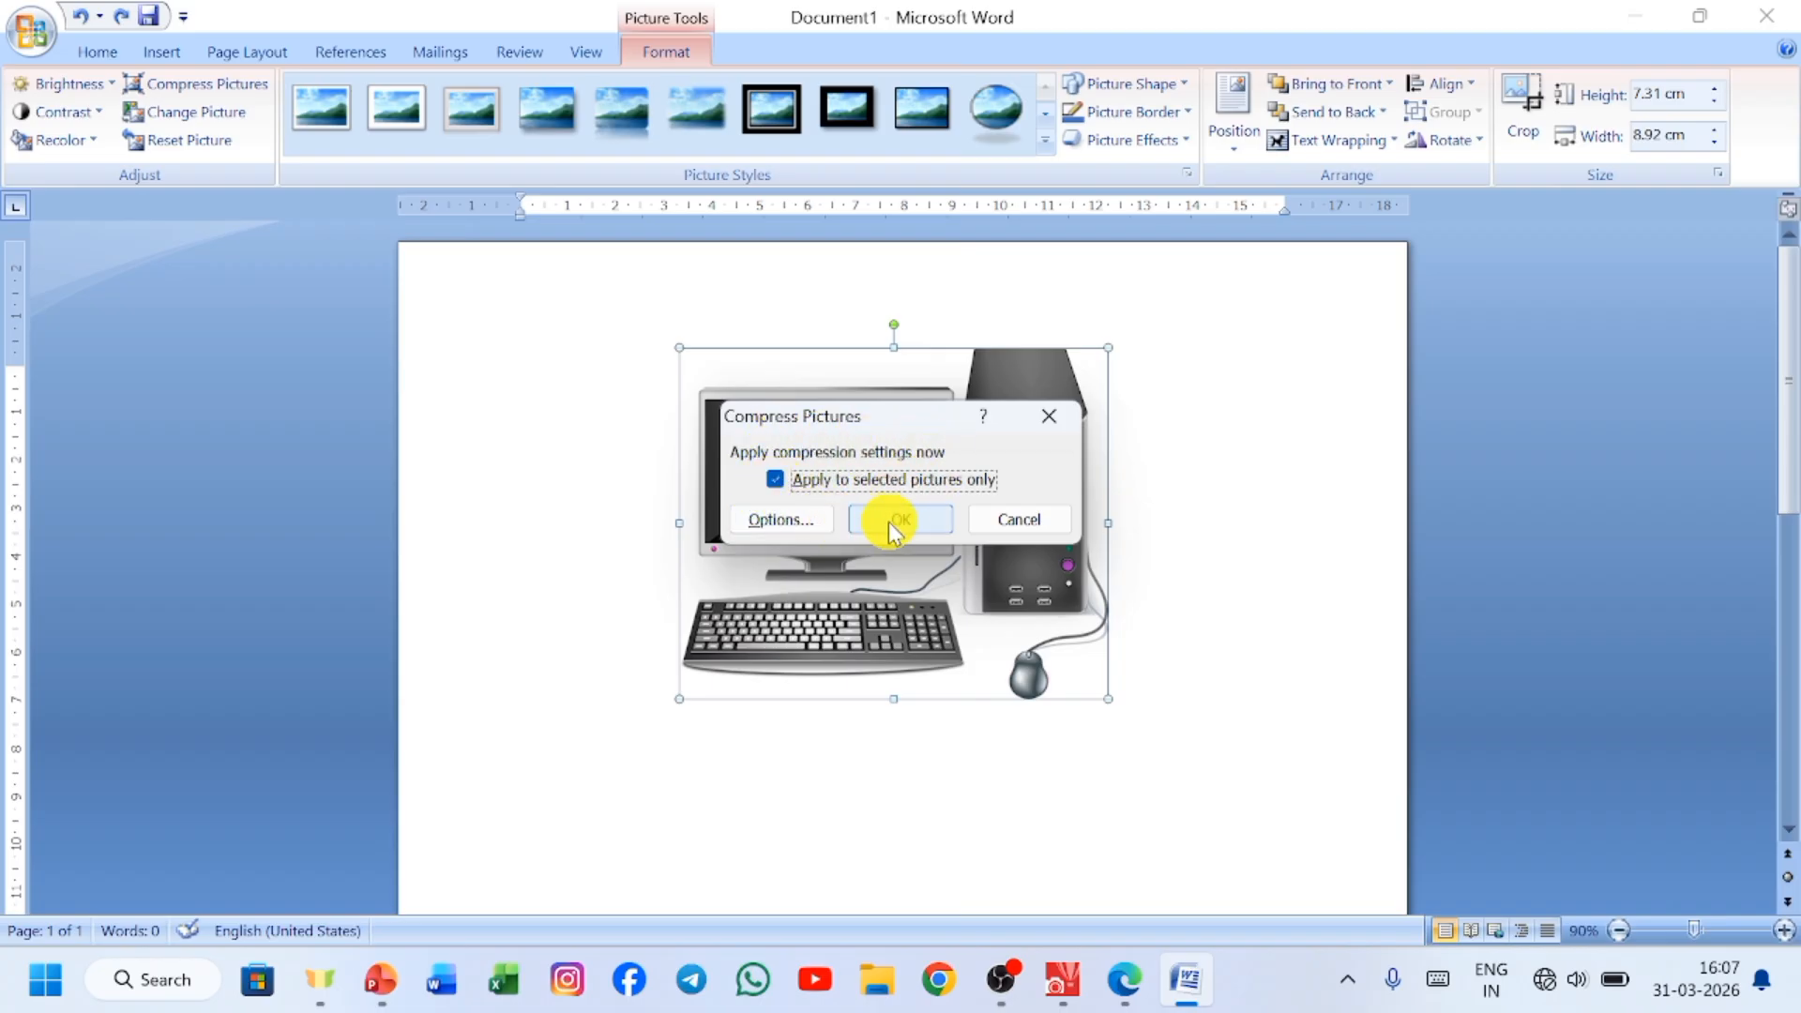
click(816, 515)
click(704, 410)
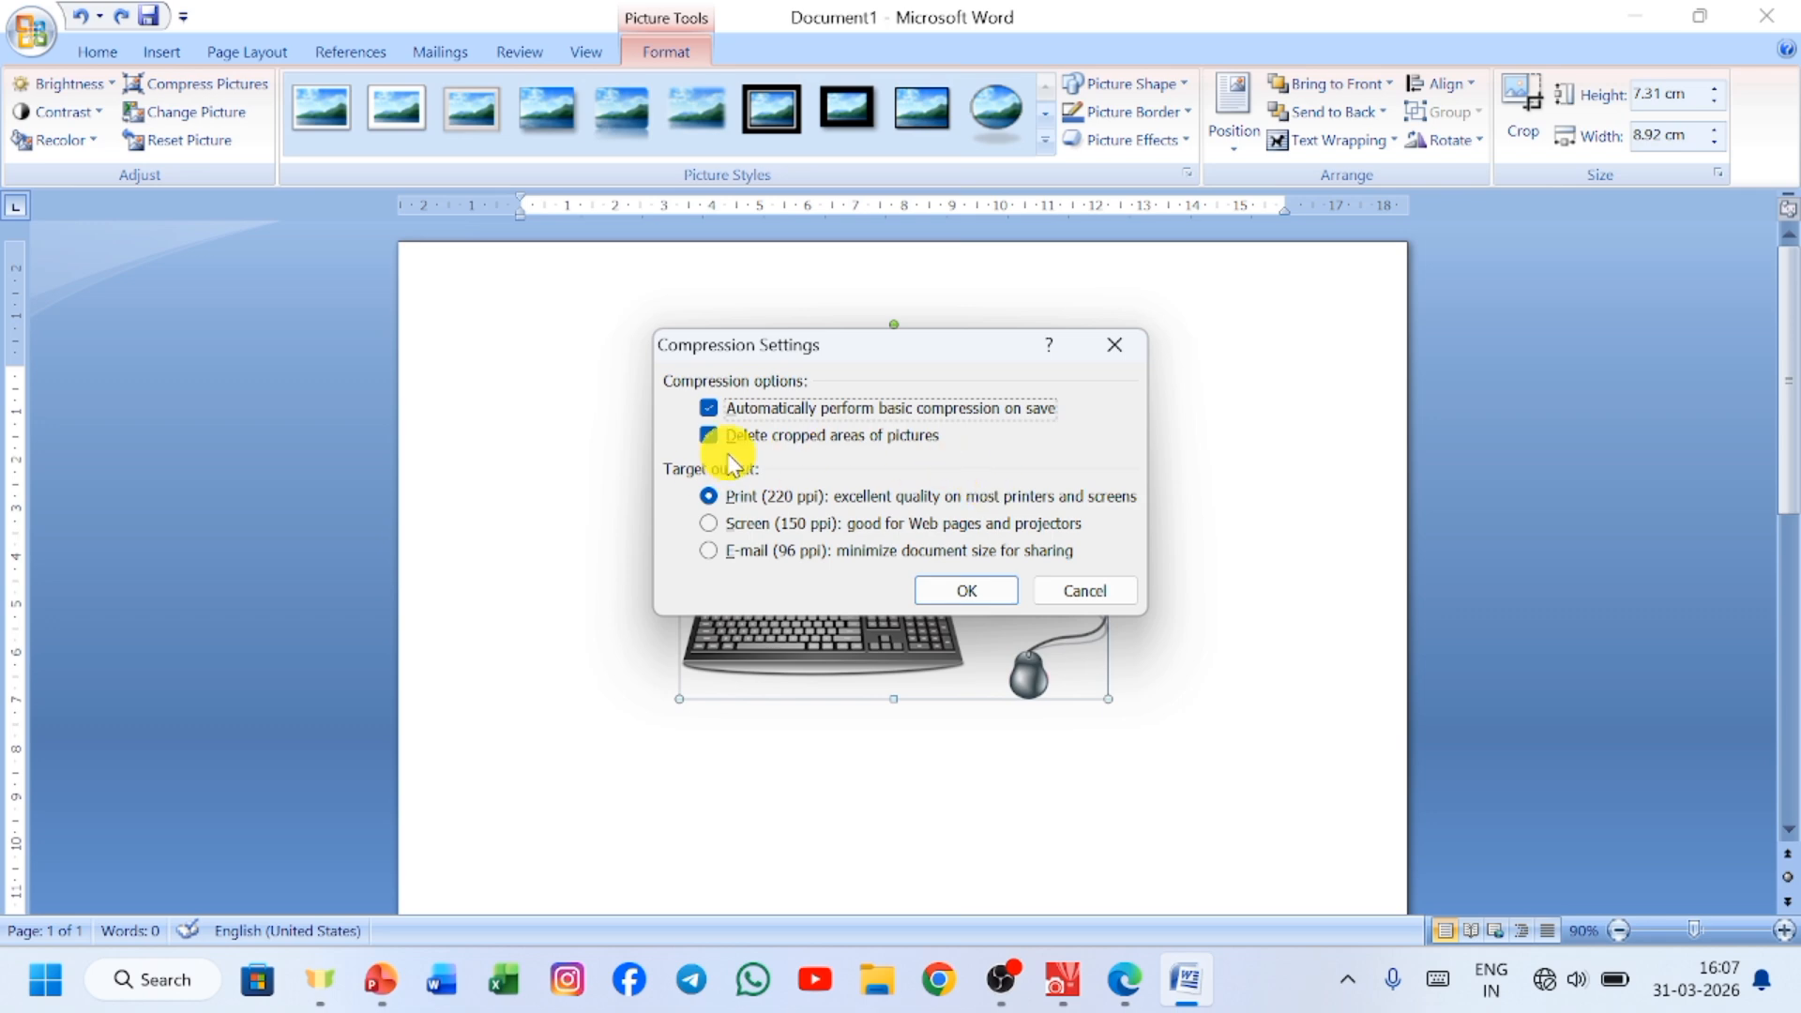
drag(917, 338, 375, 394)
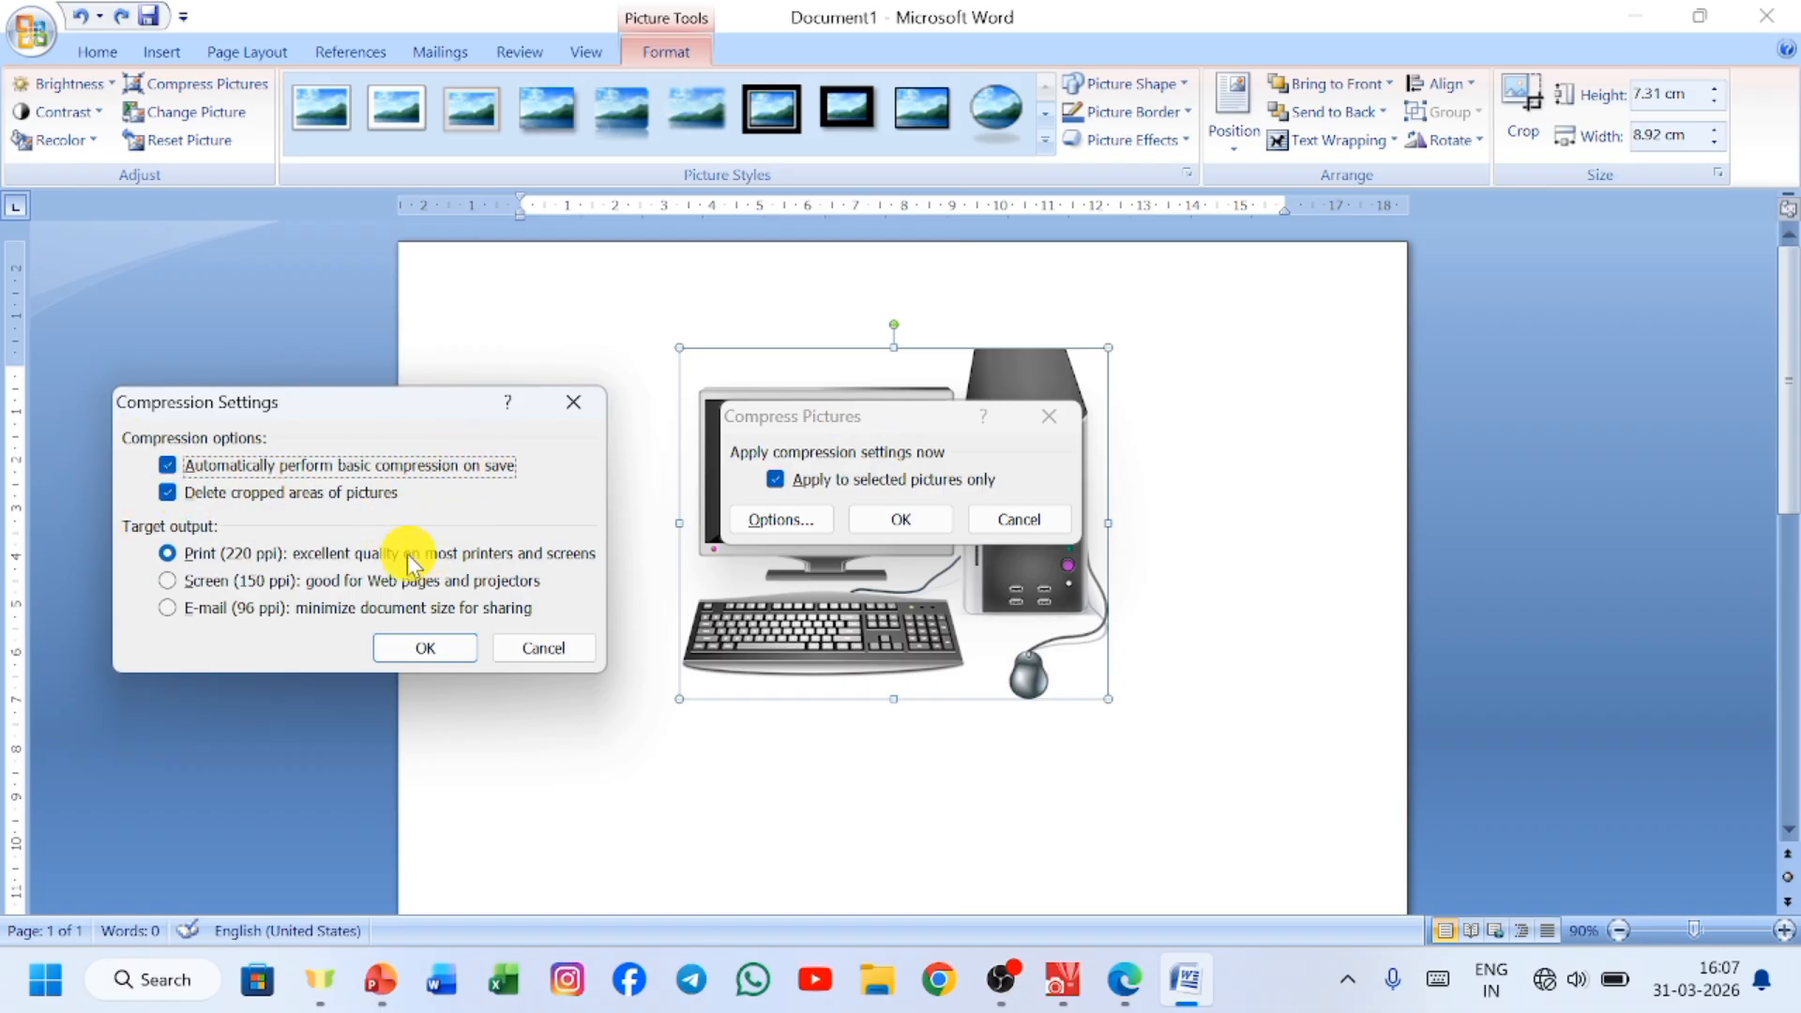
click(425, 649)
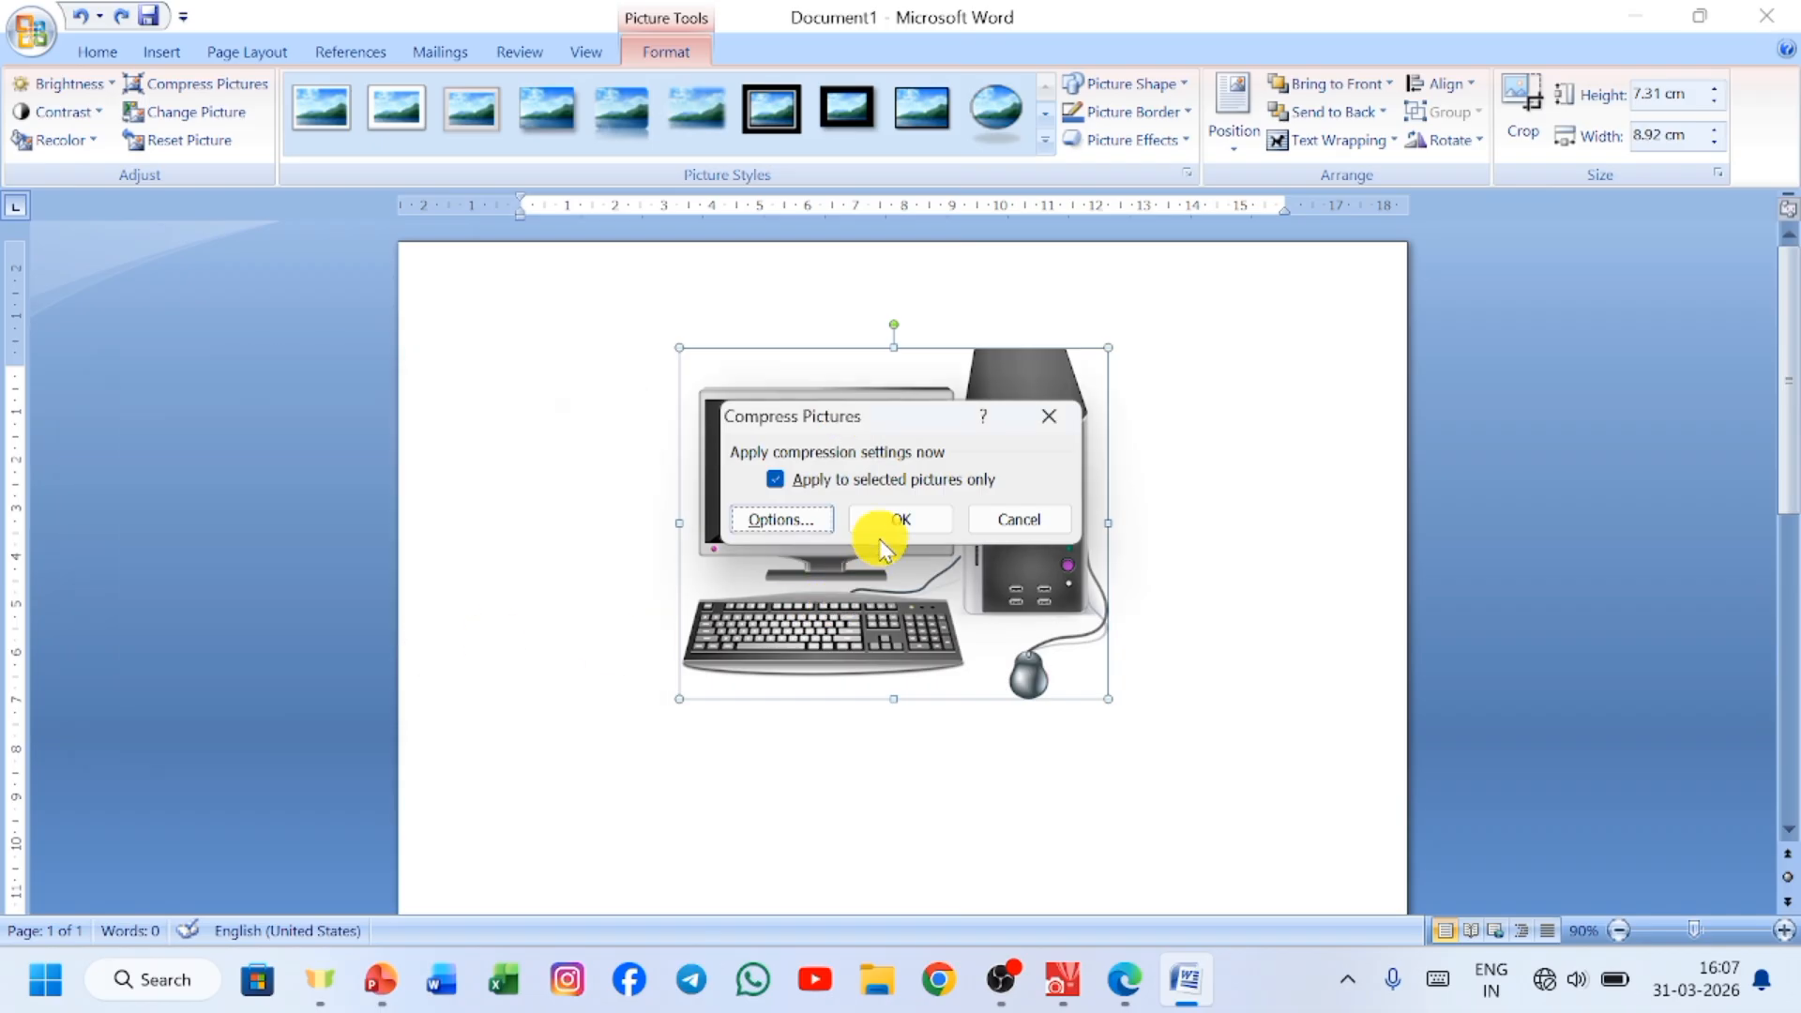
click(902, 522)
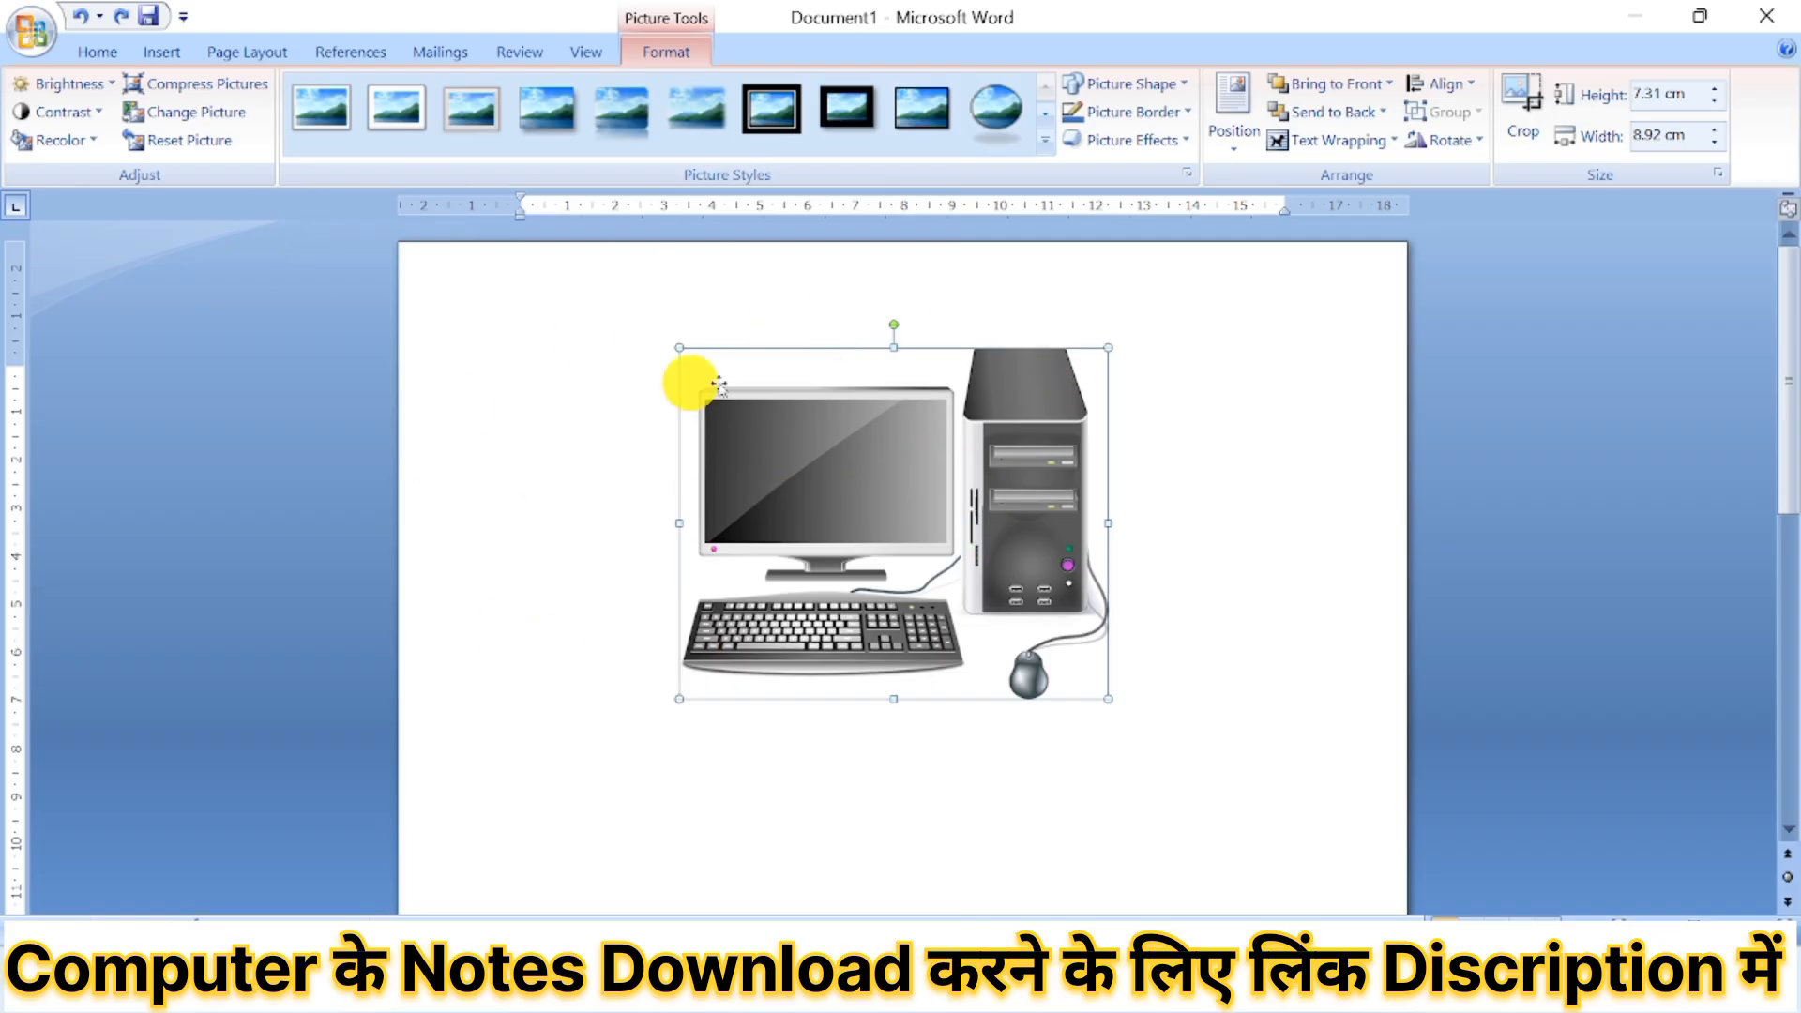
Replace the computer picture with the image file mangal from the pictures folder.
click(215, 113)
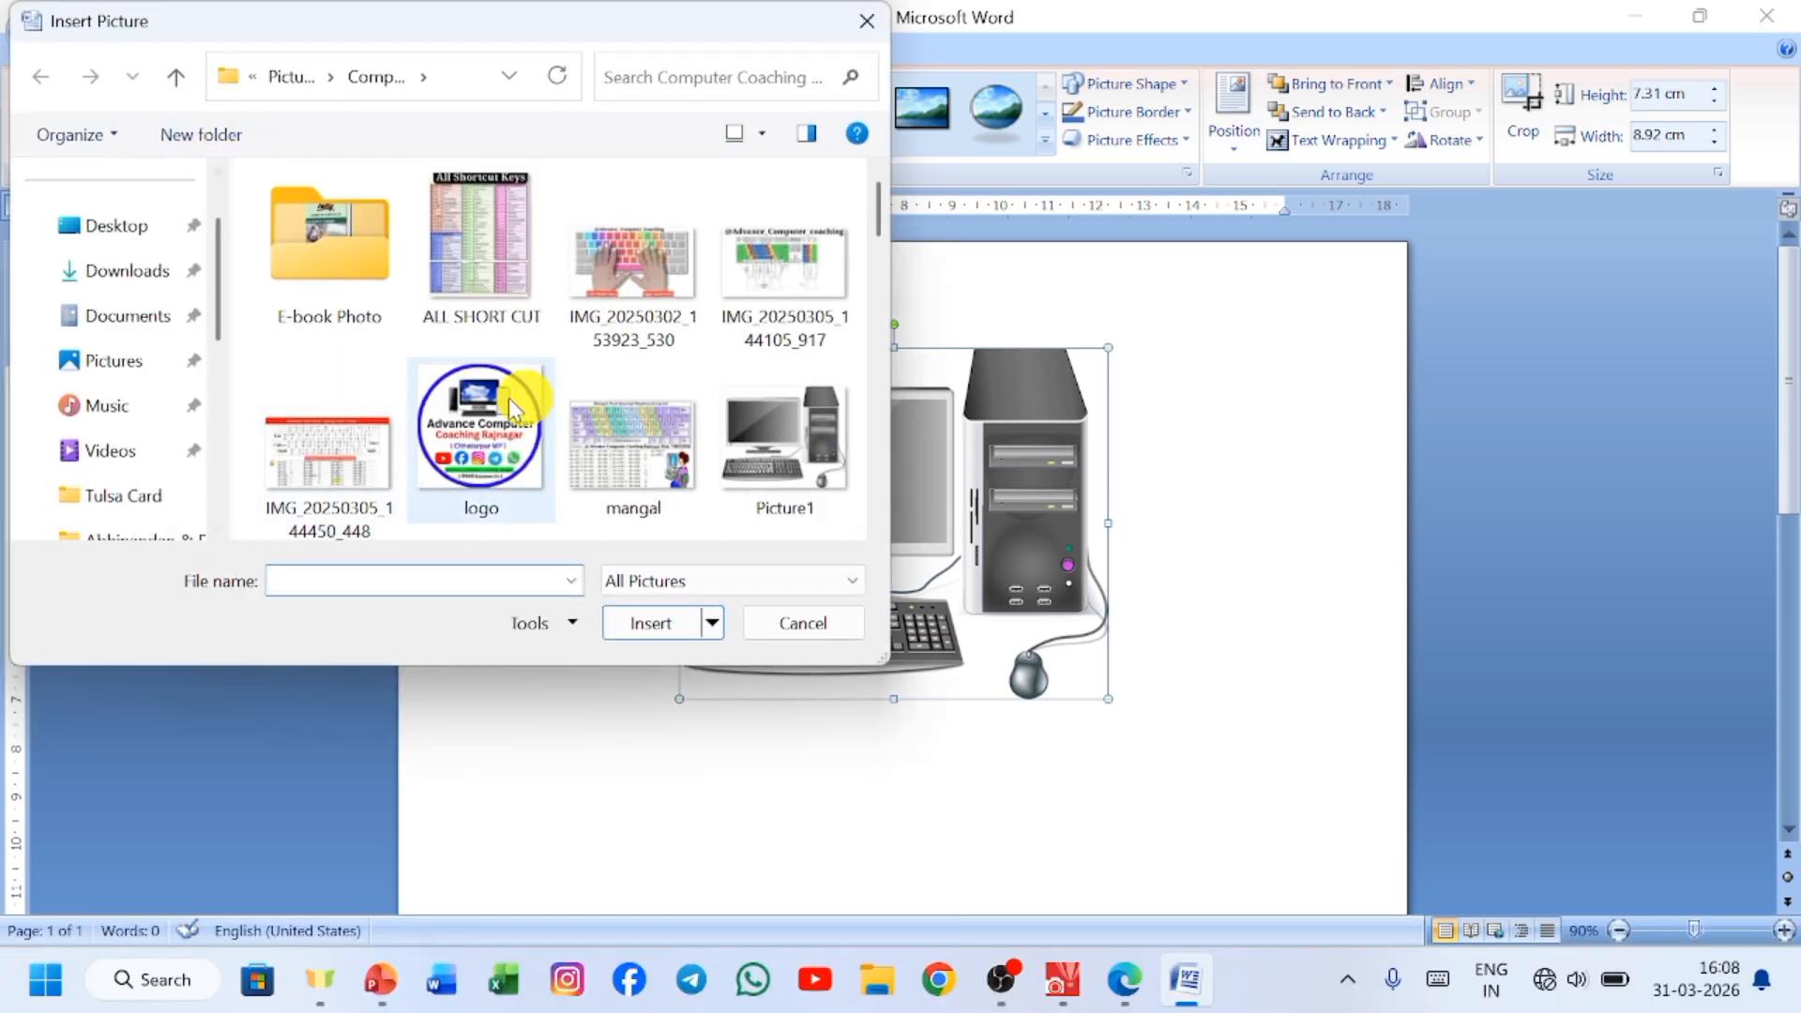
click(632, 417)
click(662, 624)
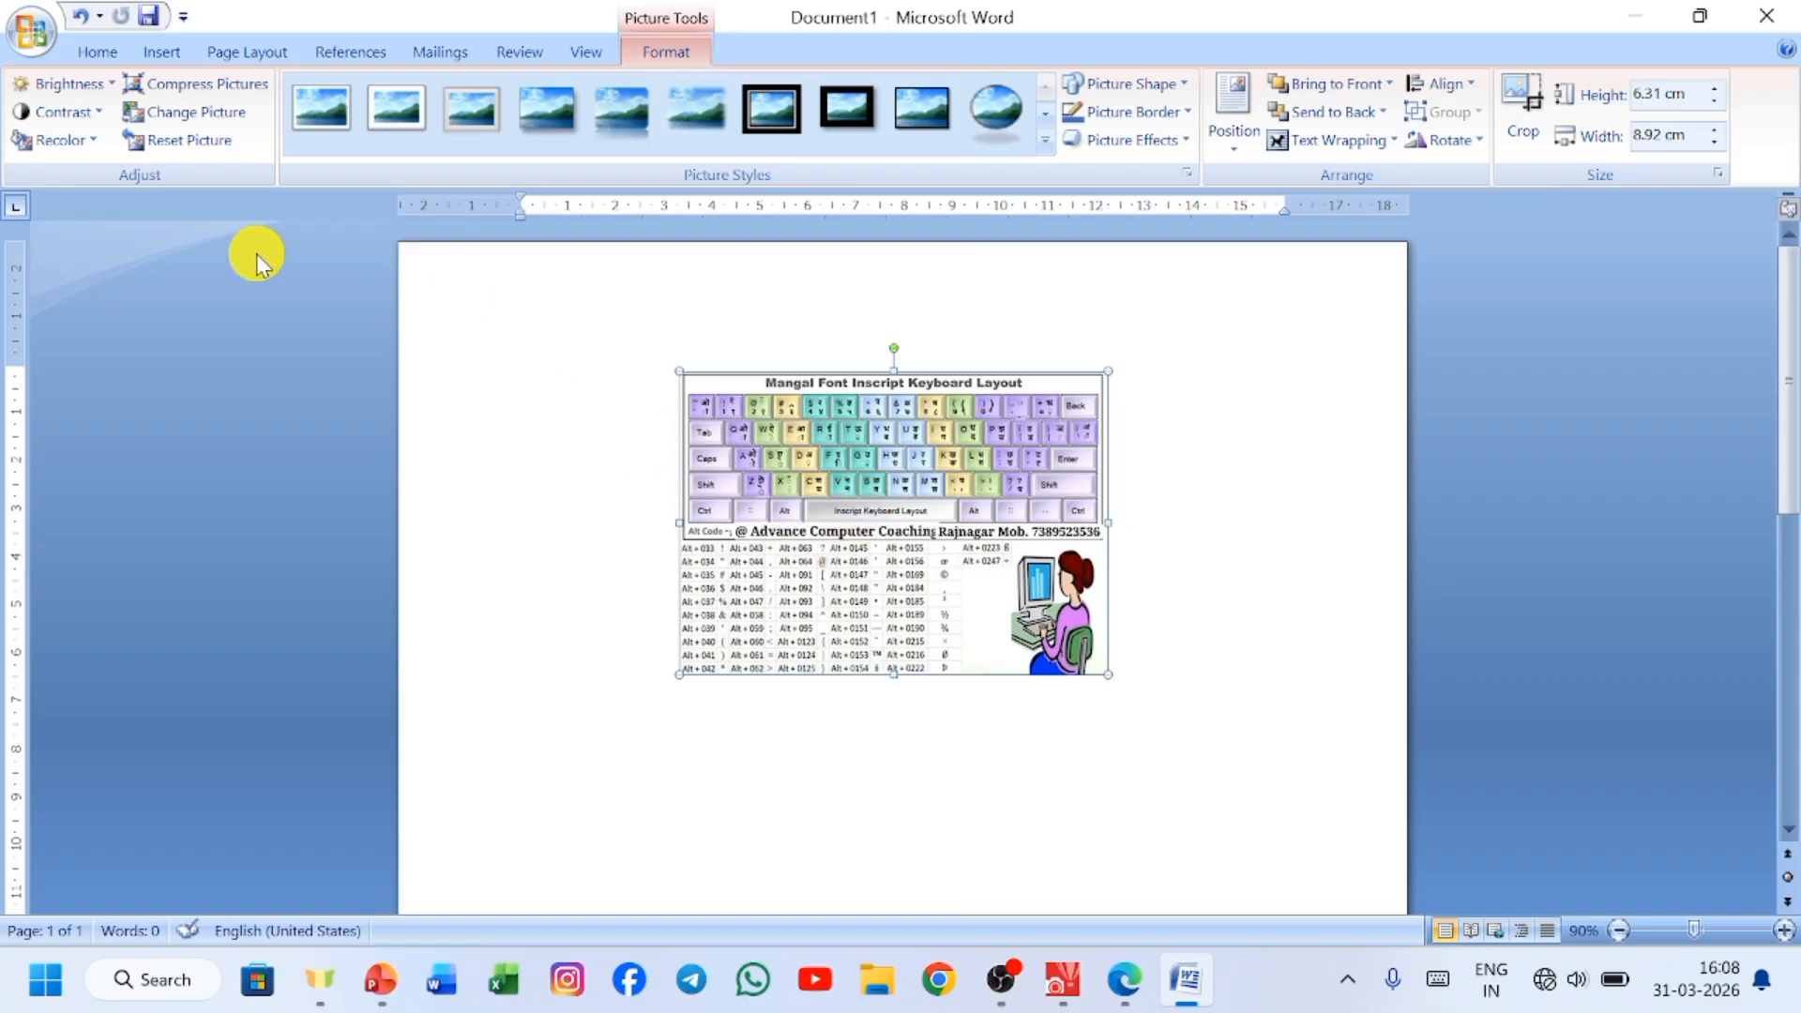
Reset the keyboard layout picture's formatting and size, and move the enlarged picture around the page to bring its different parts into view.
click(160, 143)
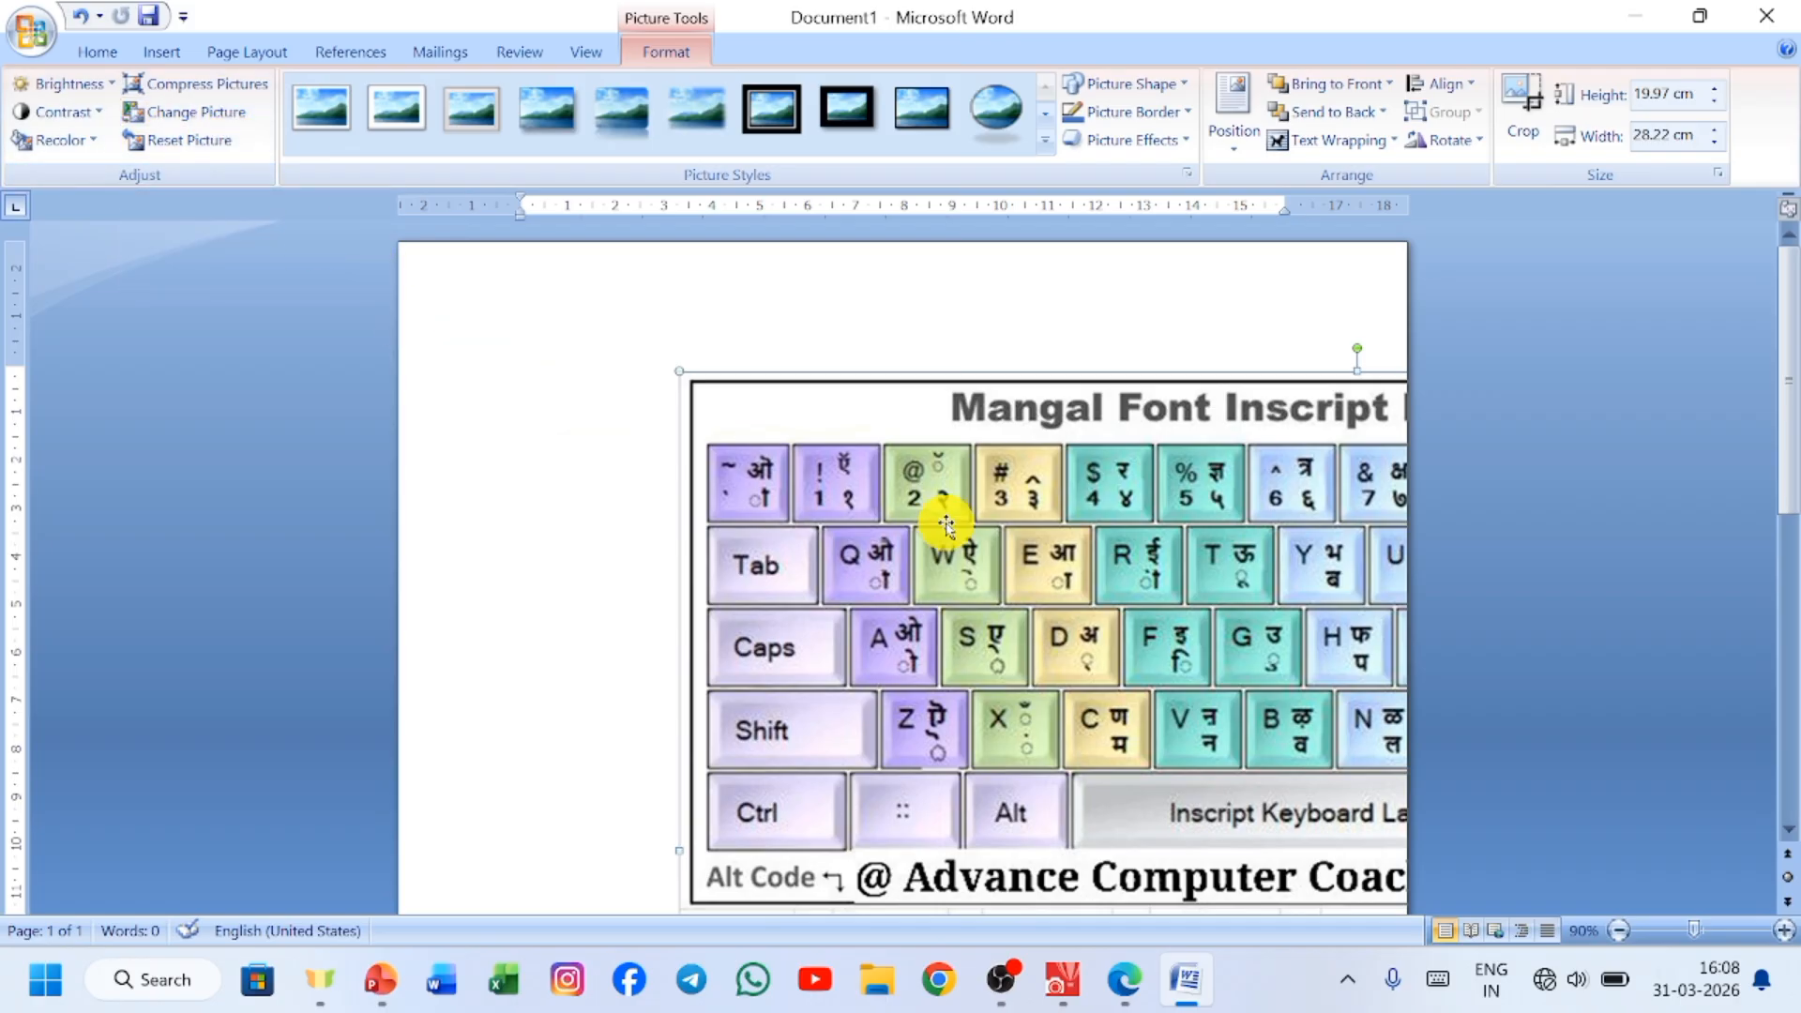
drag(946, 521, 546, 444)
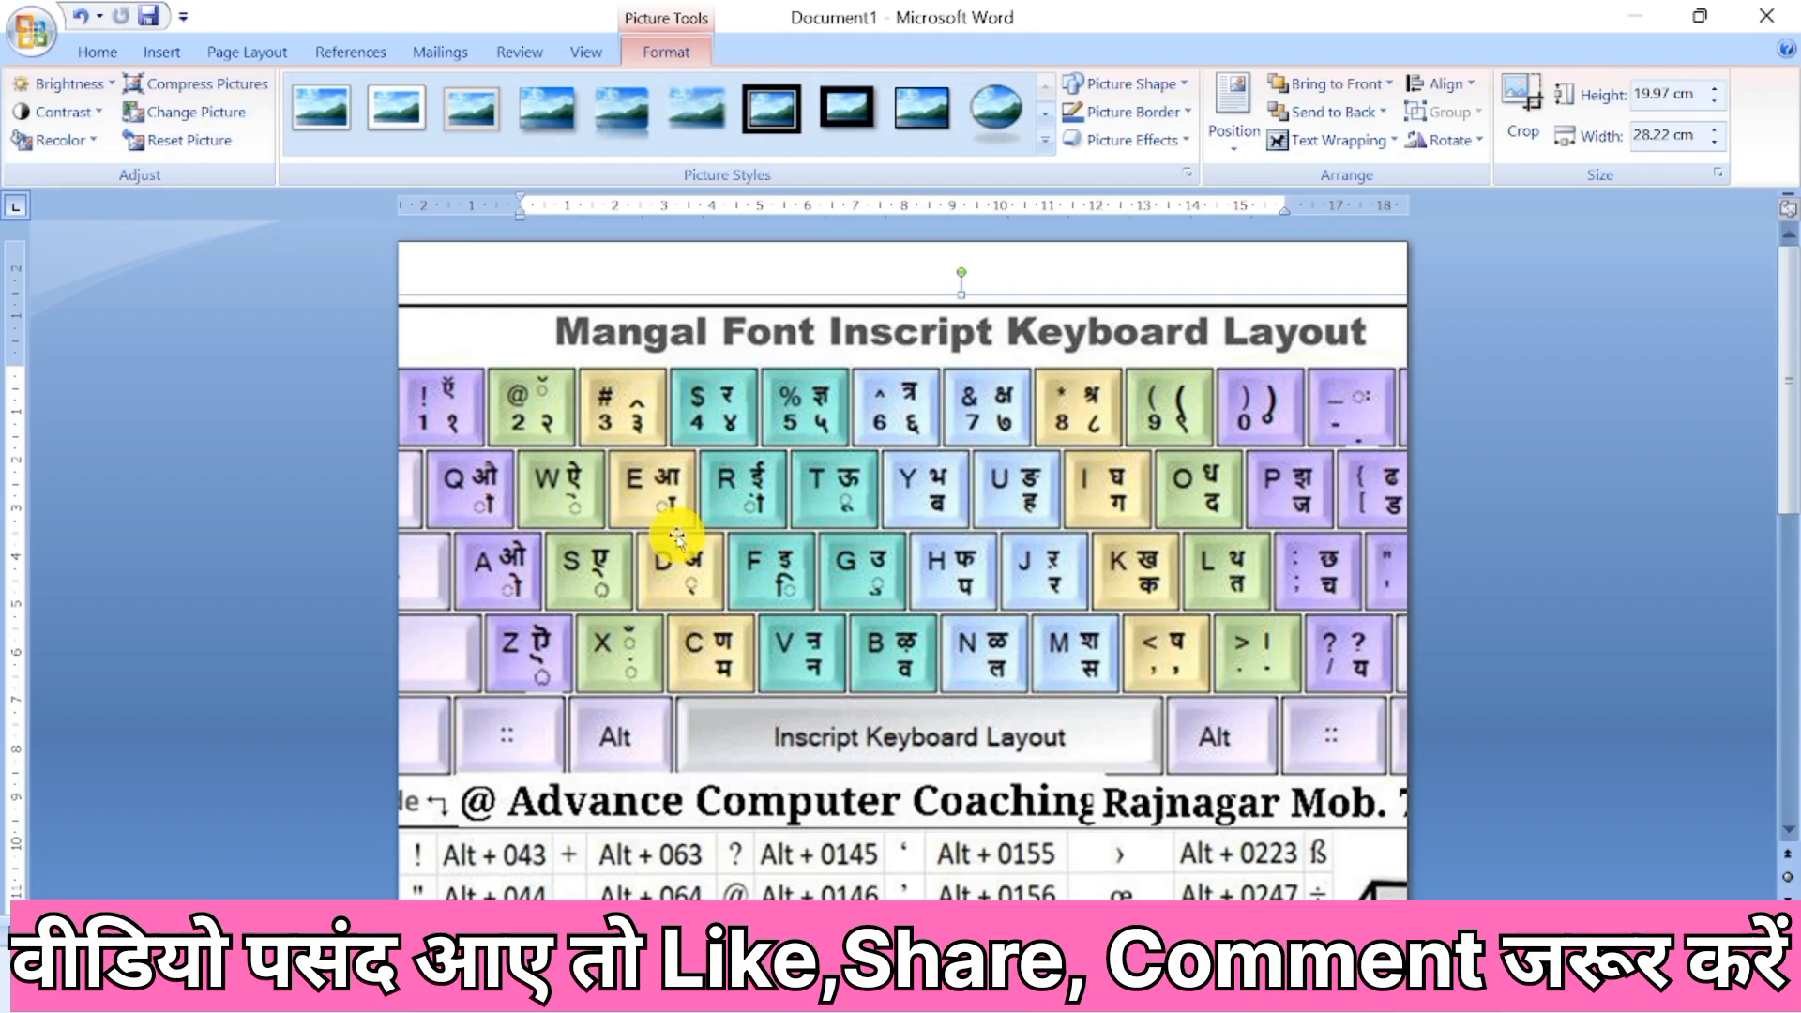
drag(704, 549, 1158, 582)
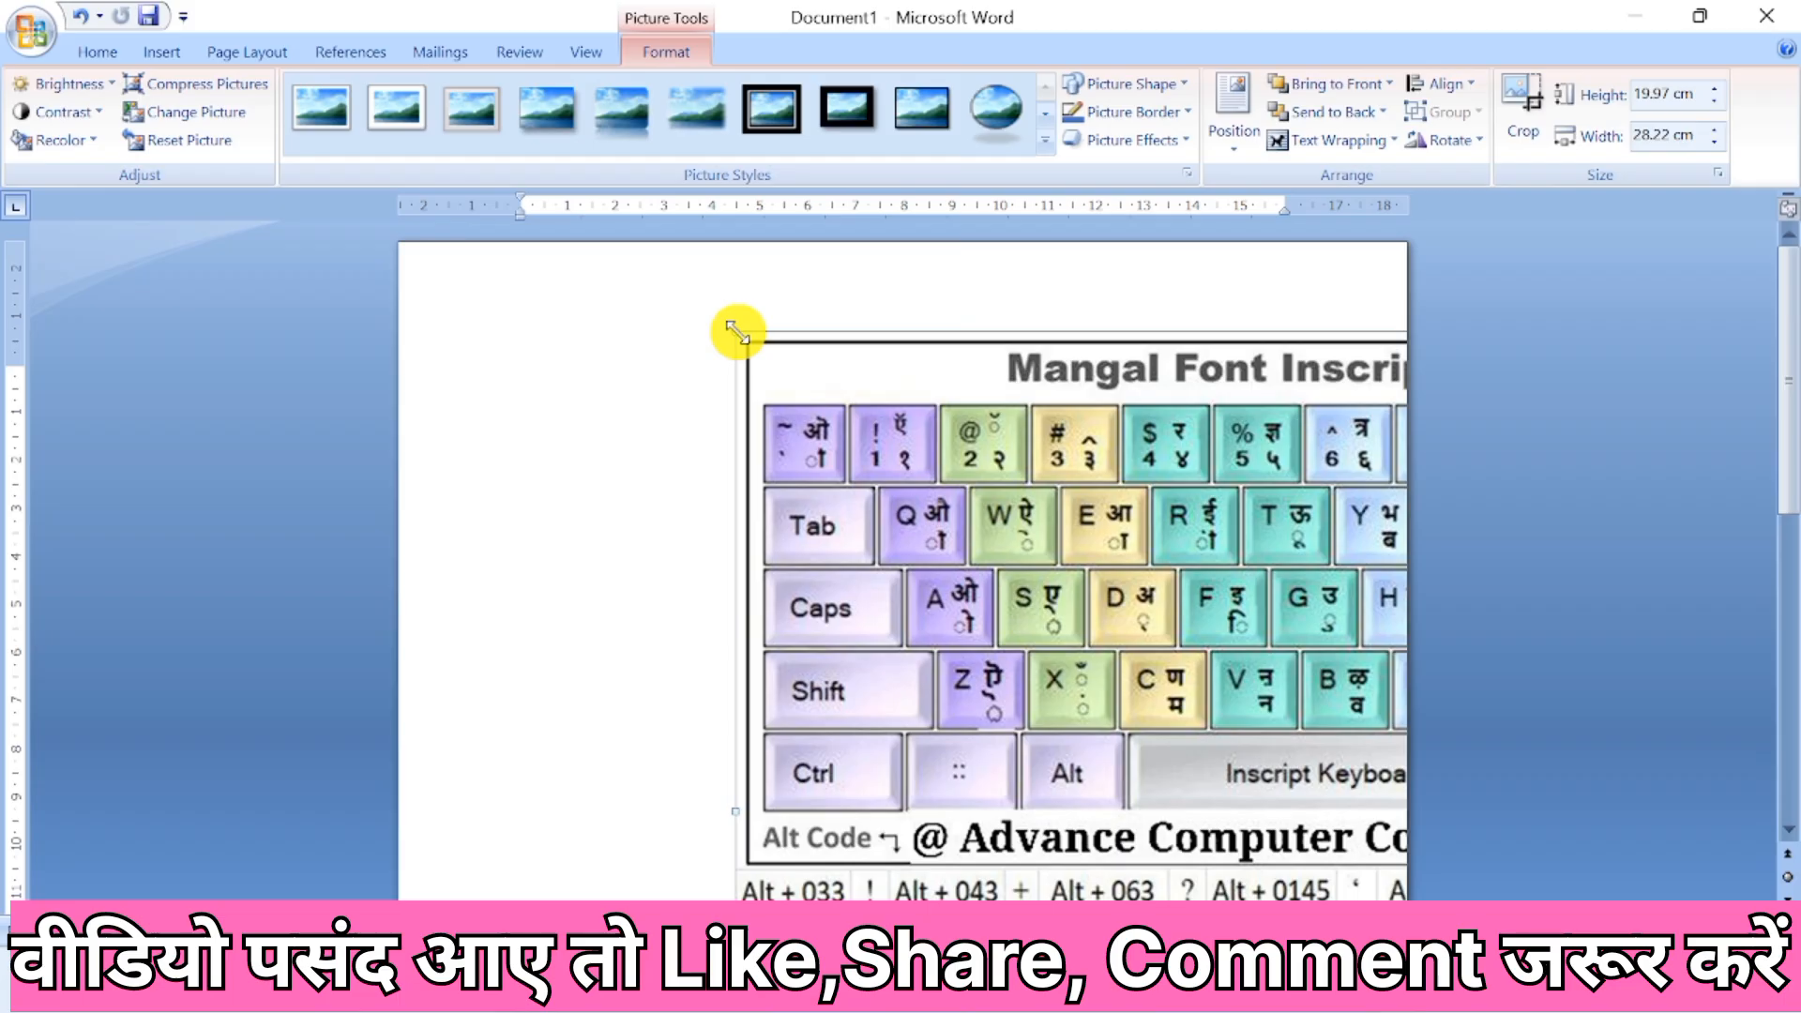
drag(1057, 511, 526, 510)
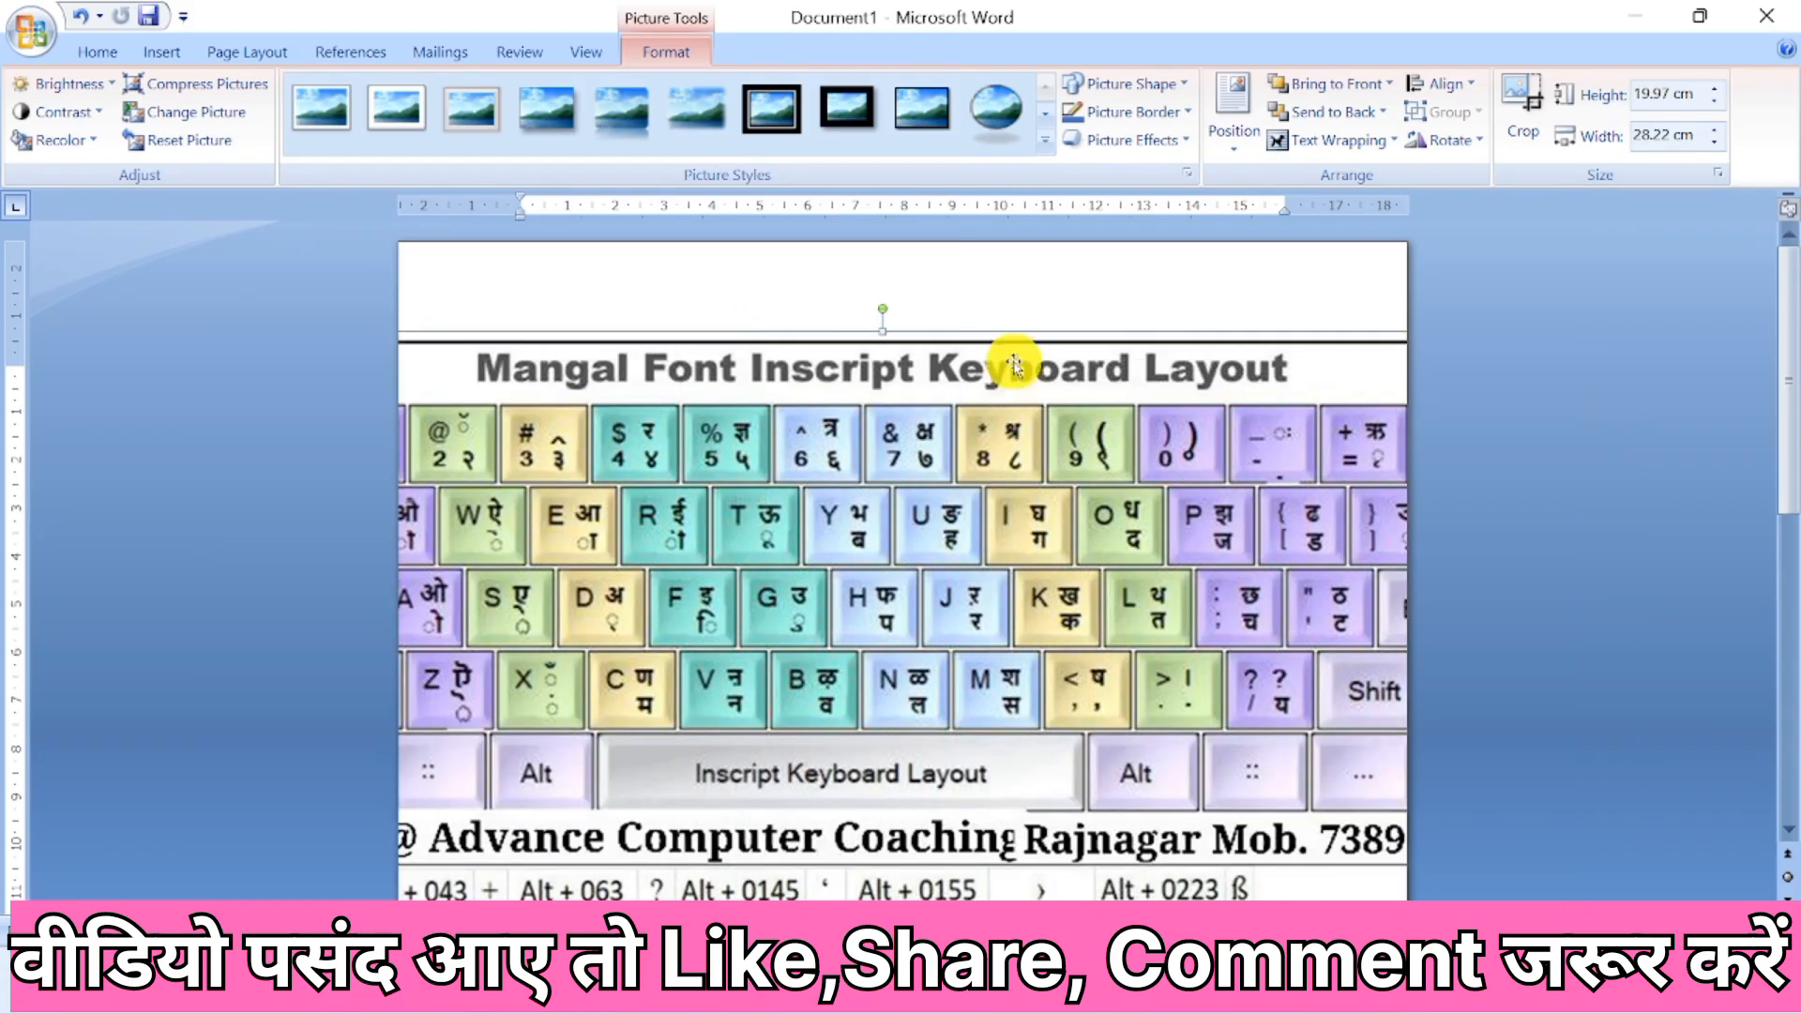
drag(796, 490, 762, 451)
drag(603, 451, 979, 537)
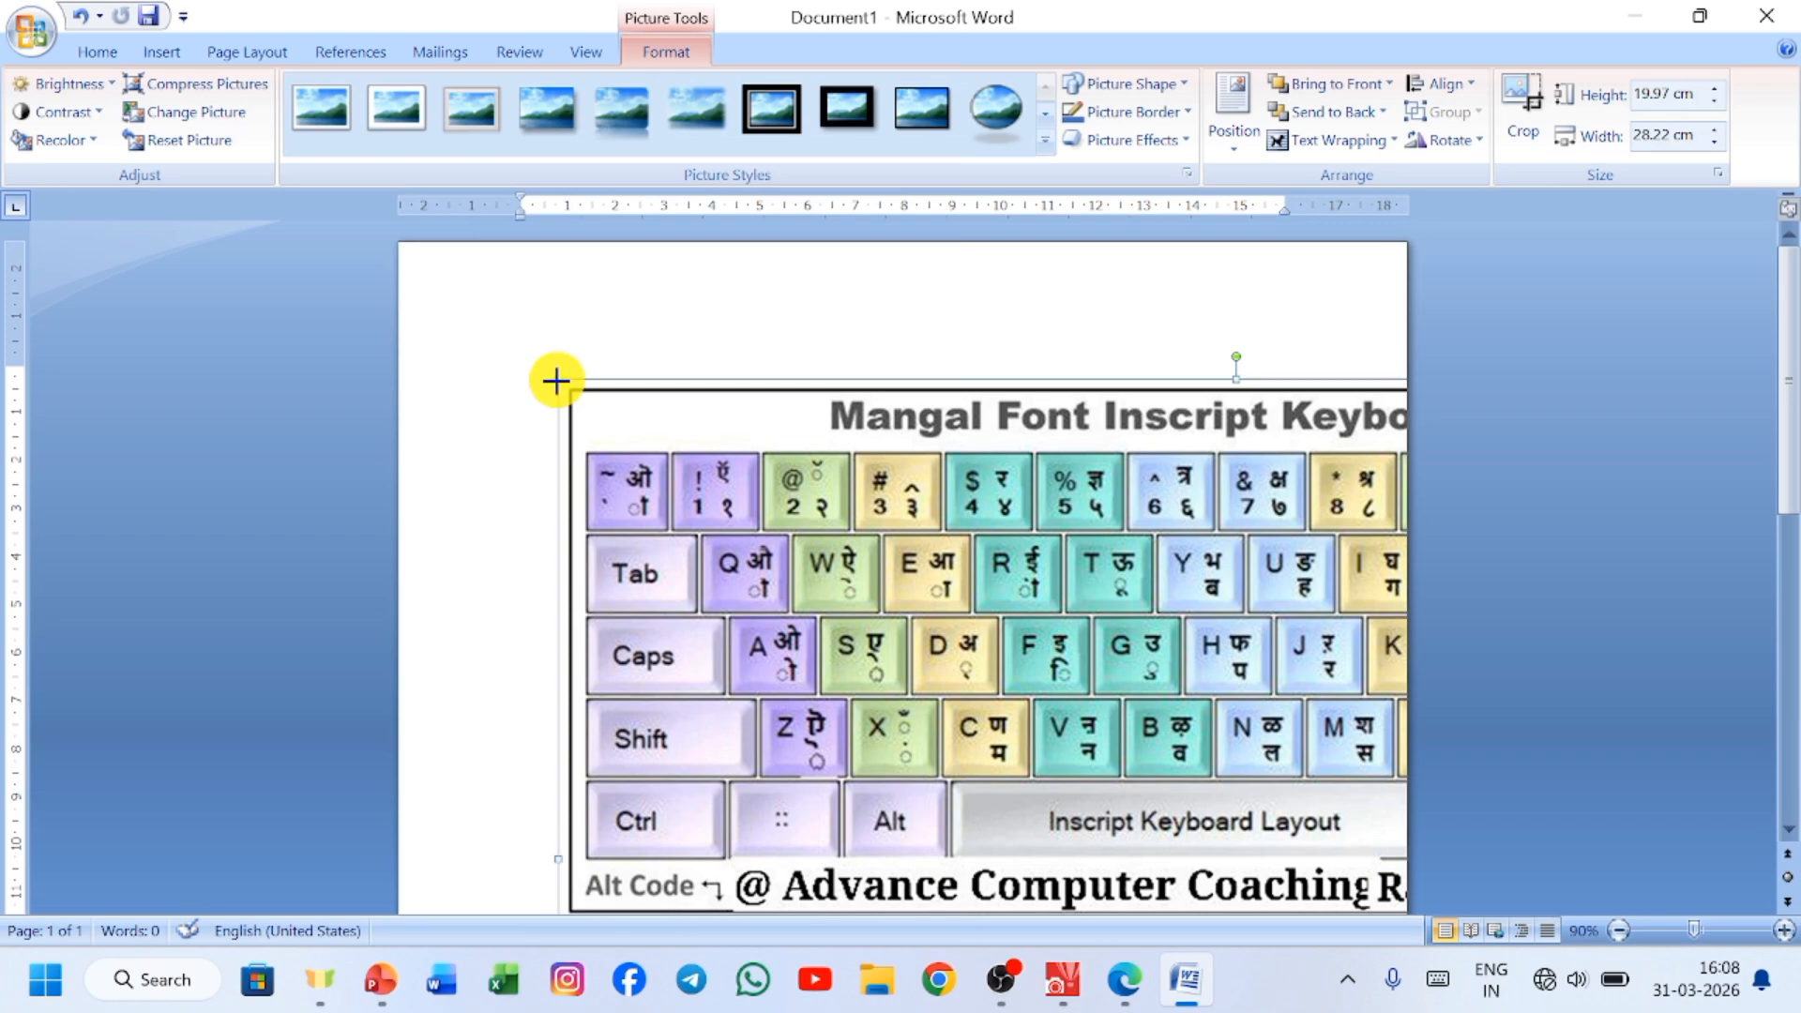
Shrink the keyboard layout picture proportionally to about 6.74 cm high by 9.52 cm wide and place it in the upper middle of the page.
drag(556, 380, 1113, 692)
drag(1234, 768, 692, 374)
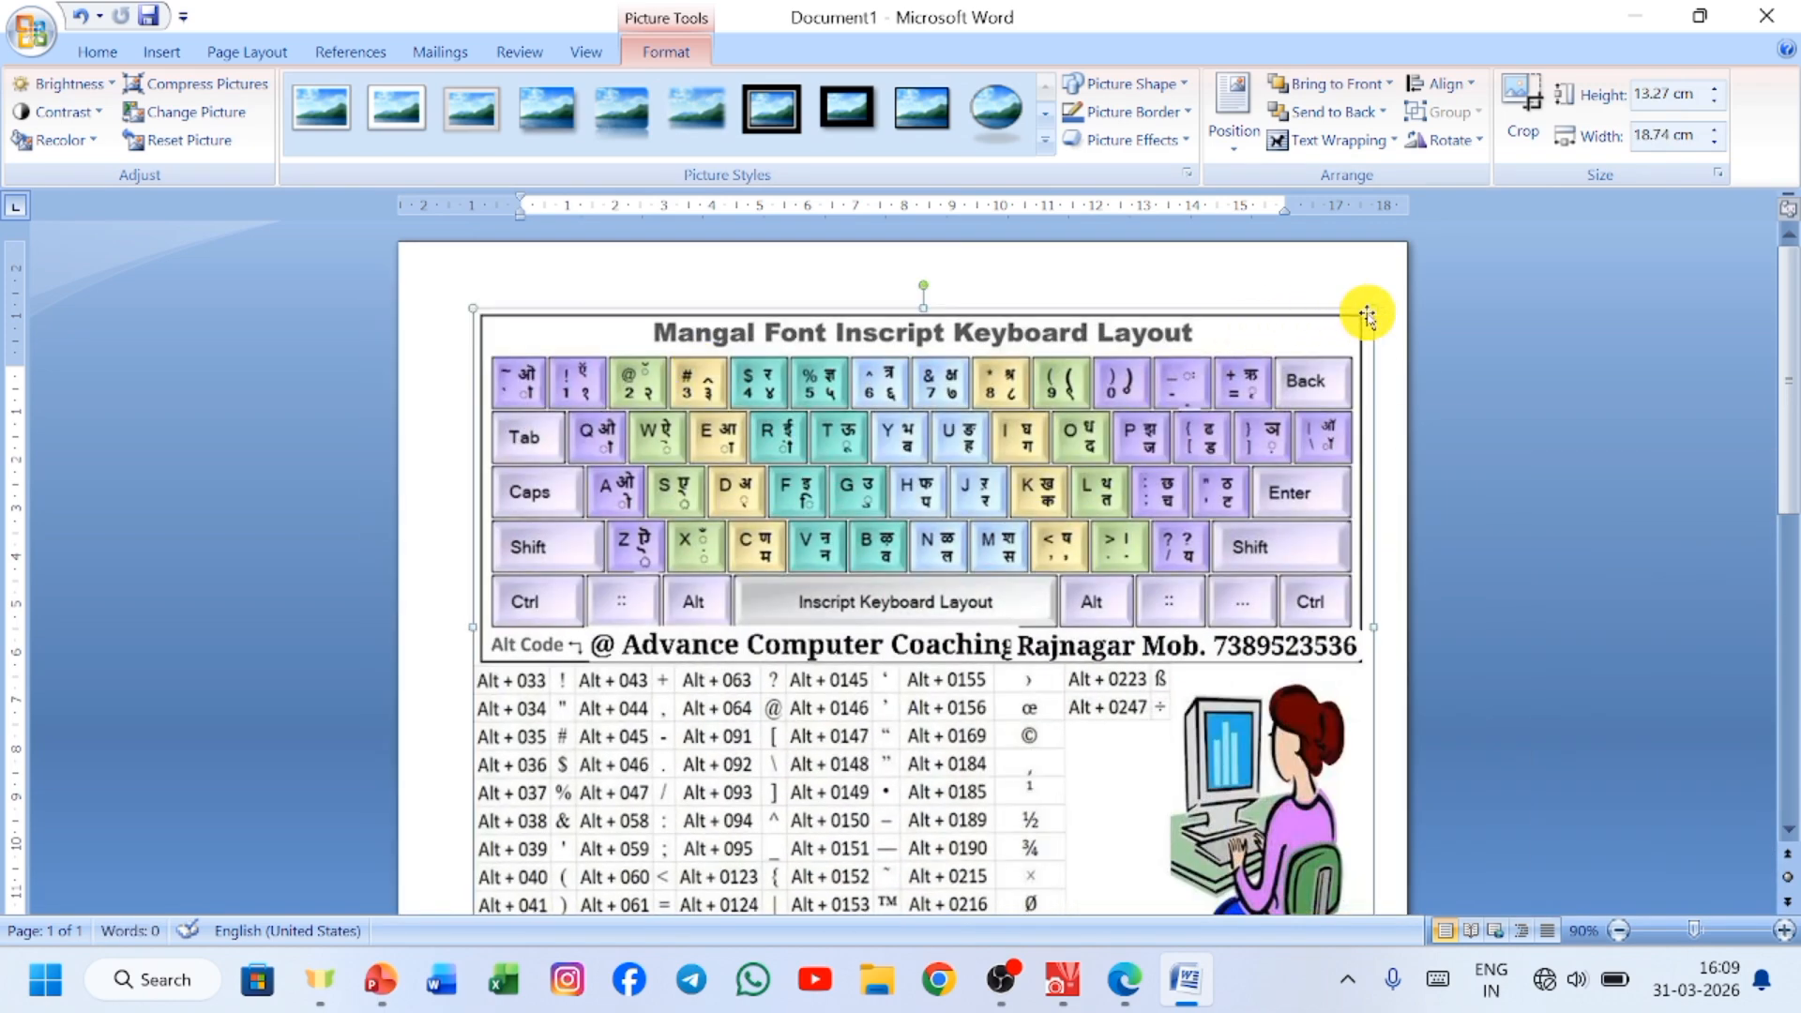
drag(1377, 308, 932, 796)
drag(716, 751, 854, 445)
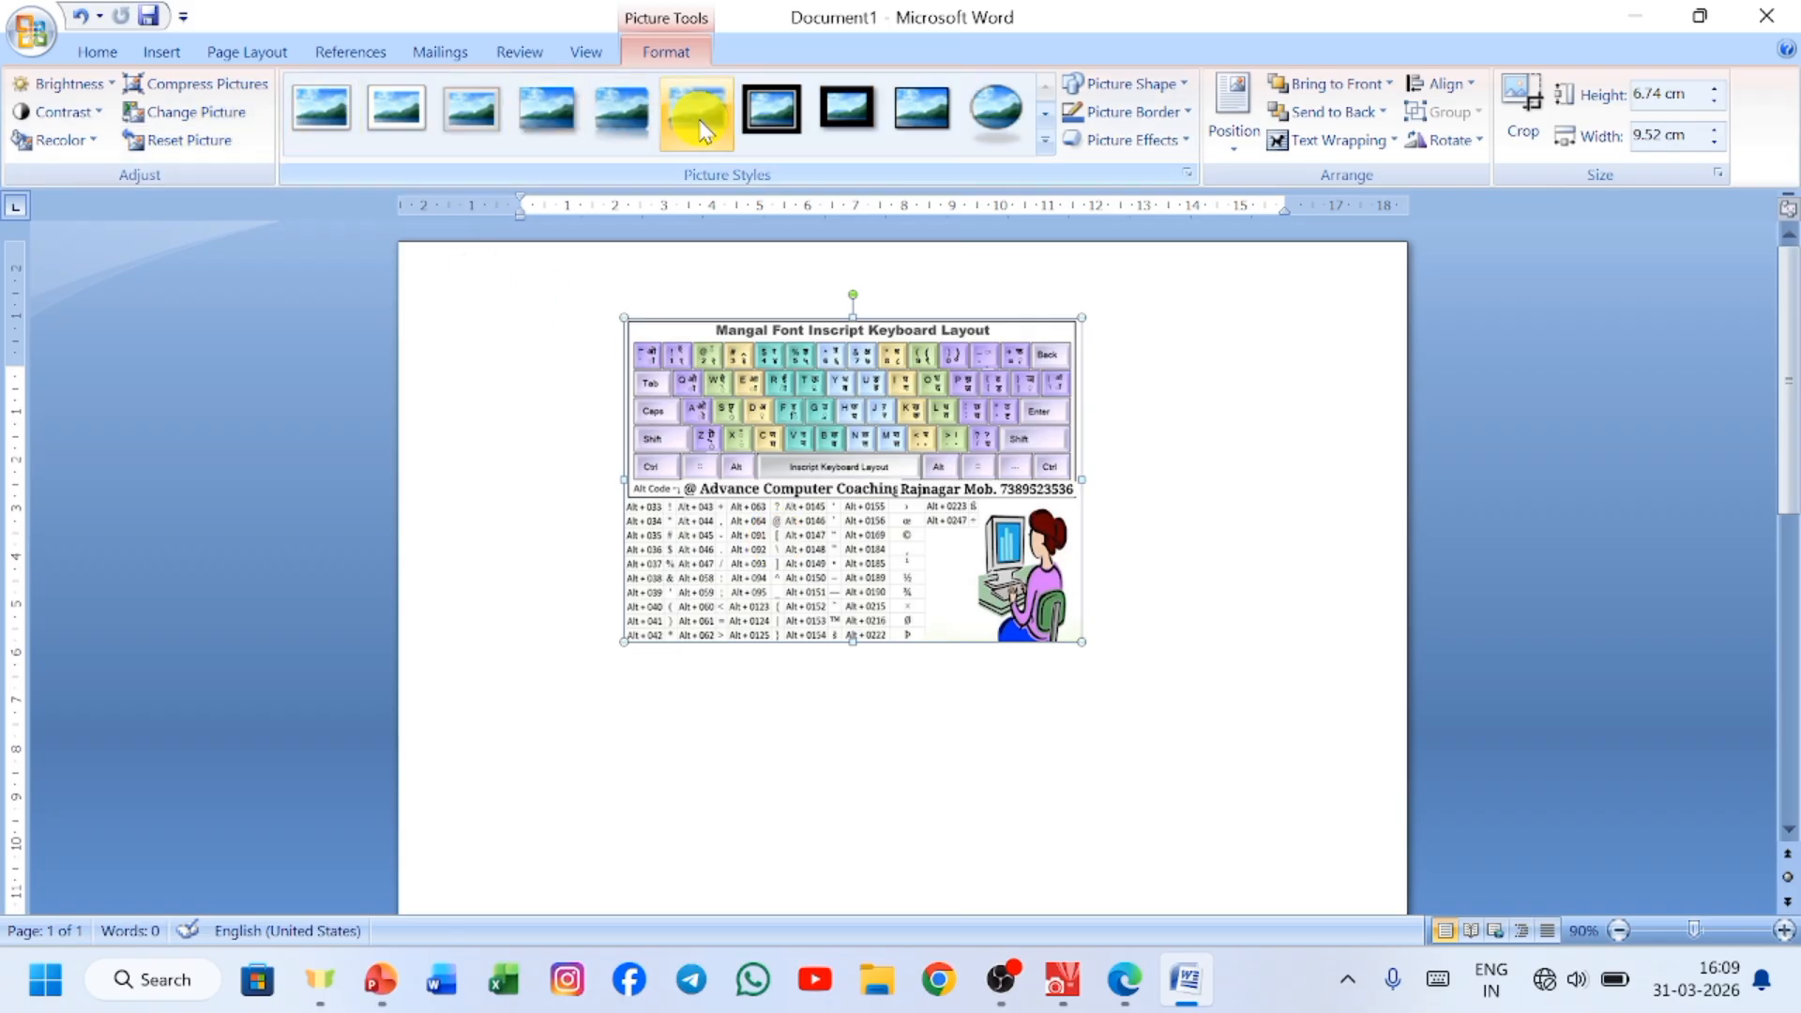
Apply the Rounded Diagonal Corner, White picture style, and preview other styles without replacing it.
click(1019, 139)
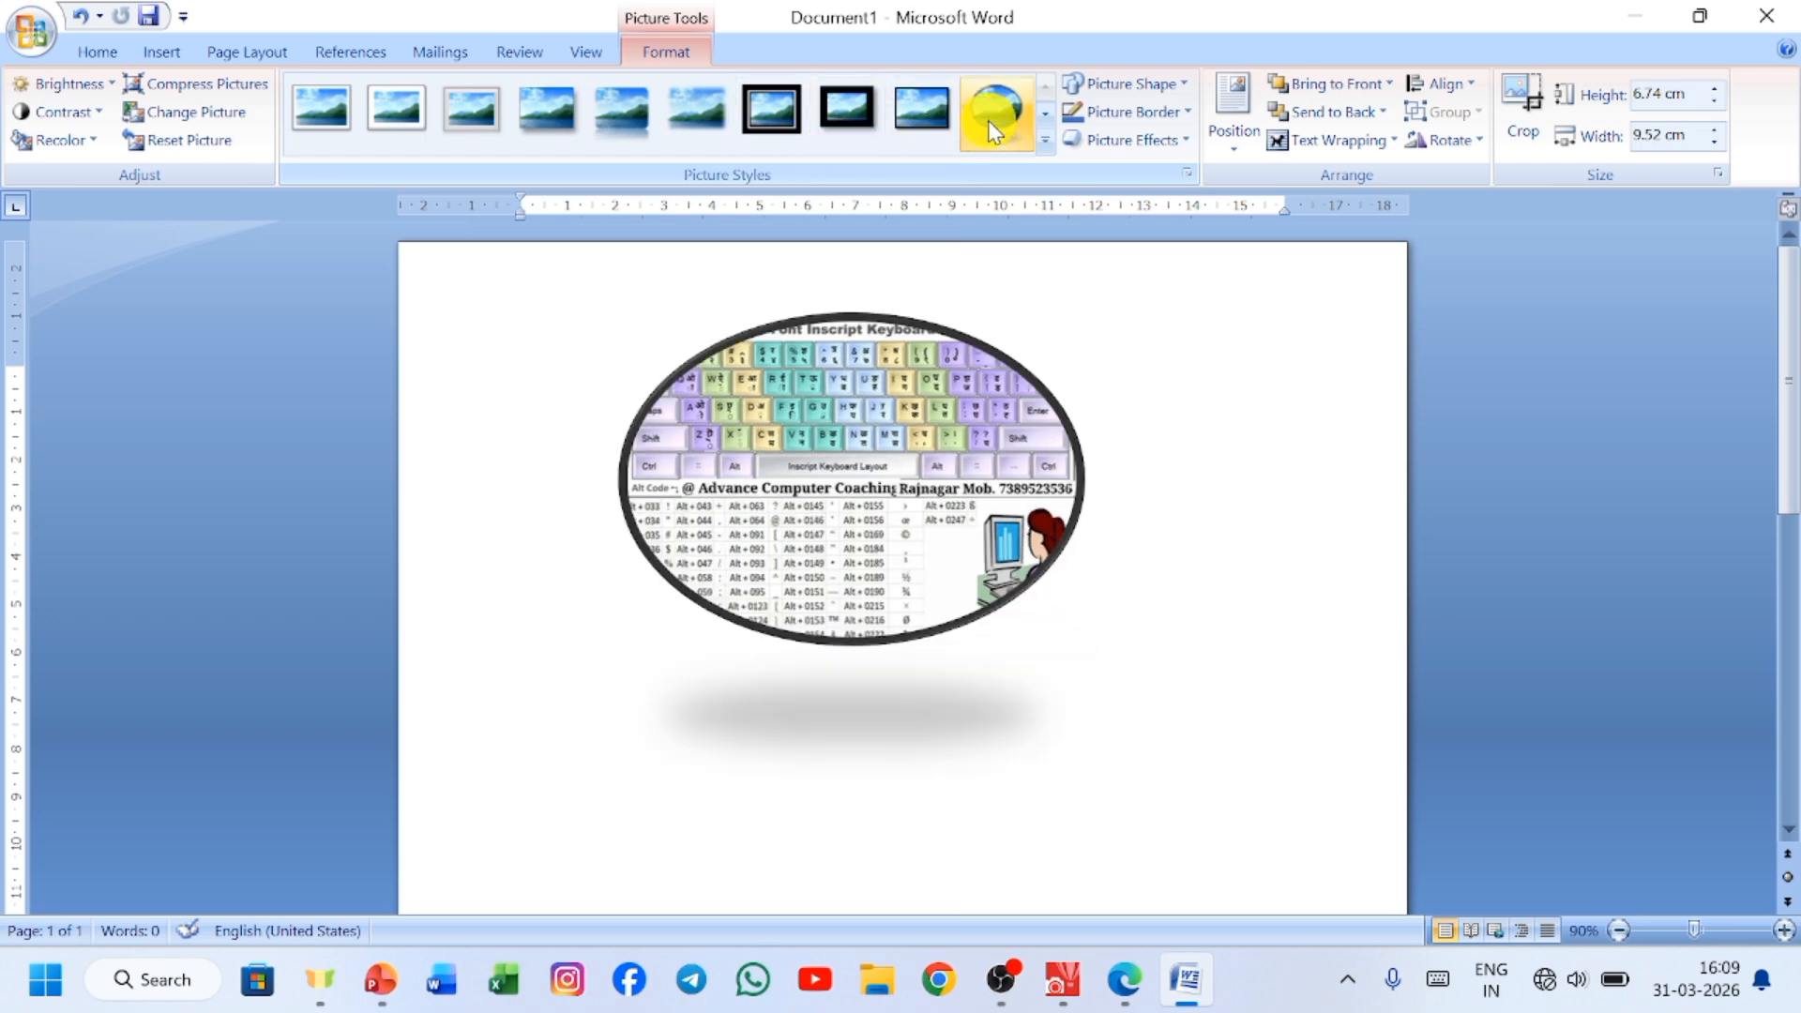
click(1046, 146)
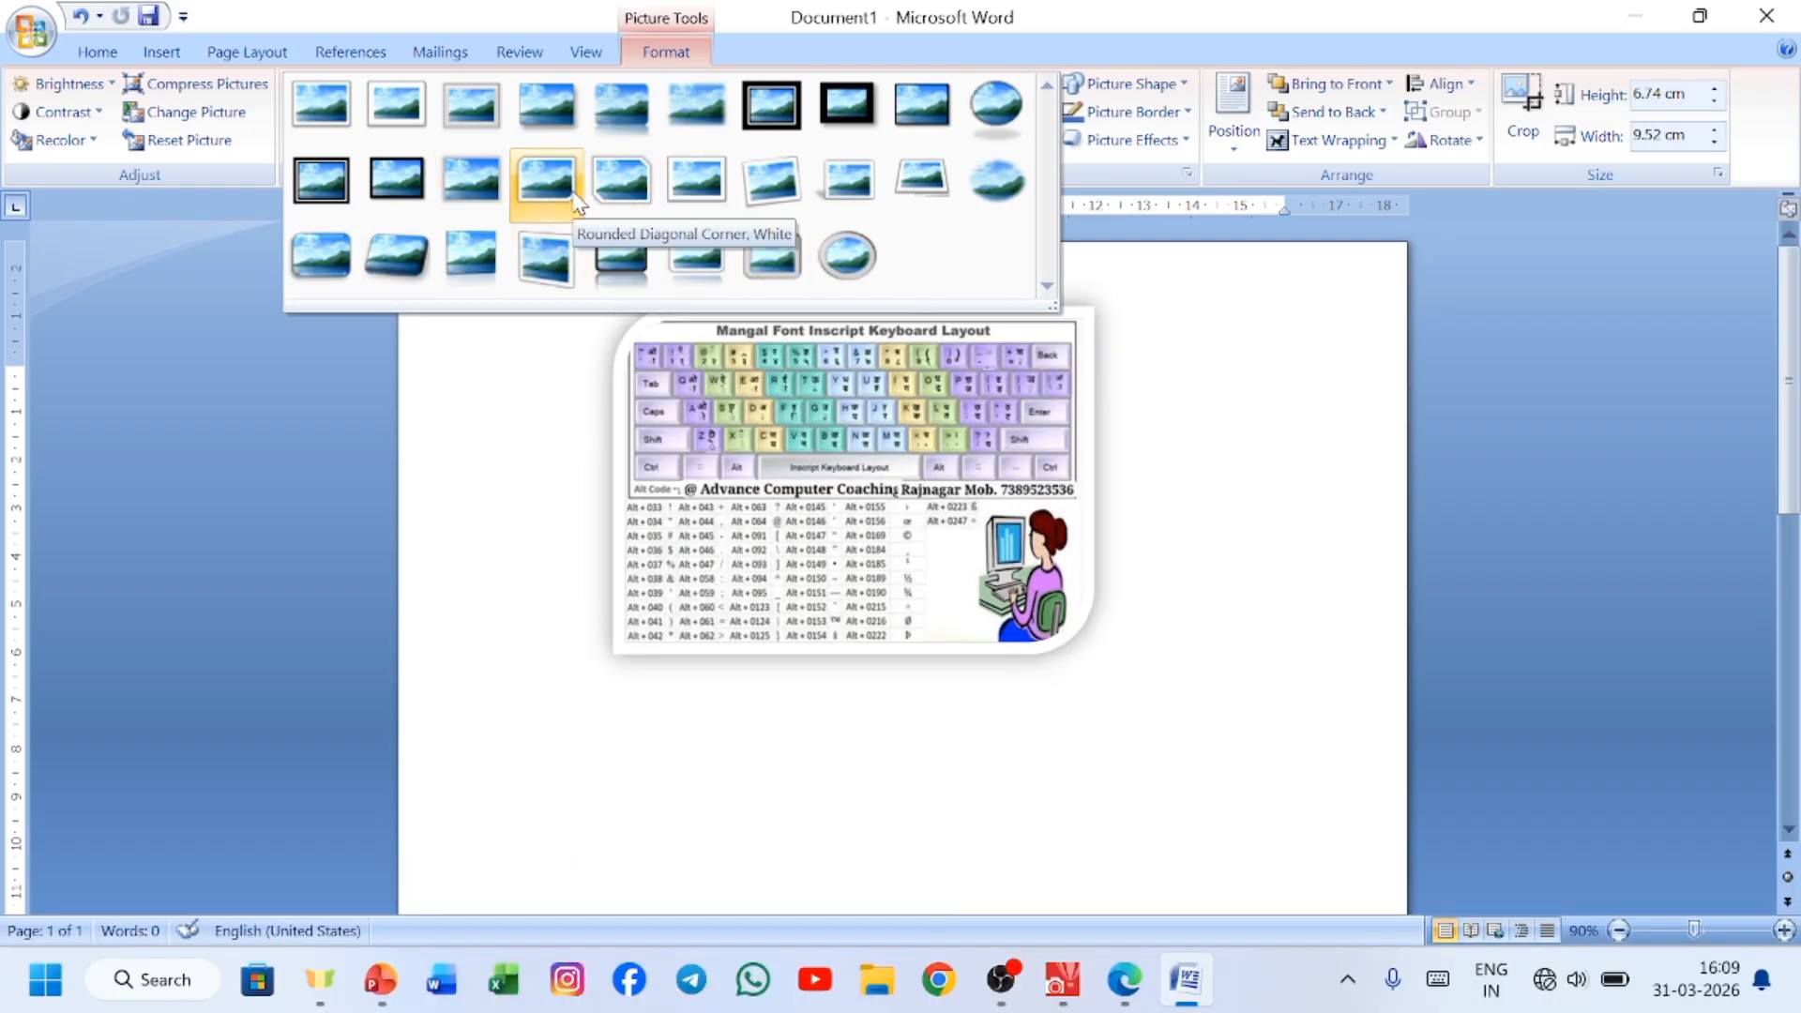
click(575, 192)
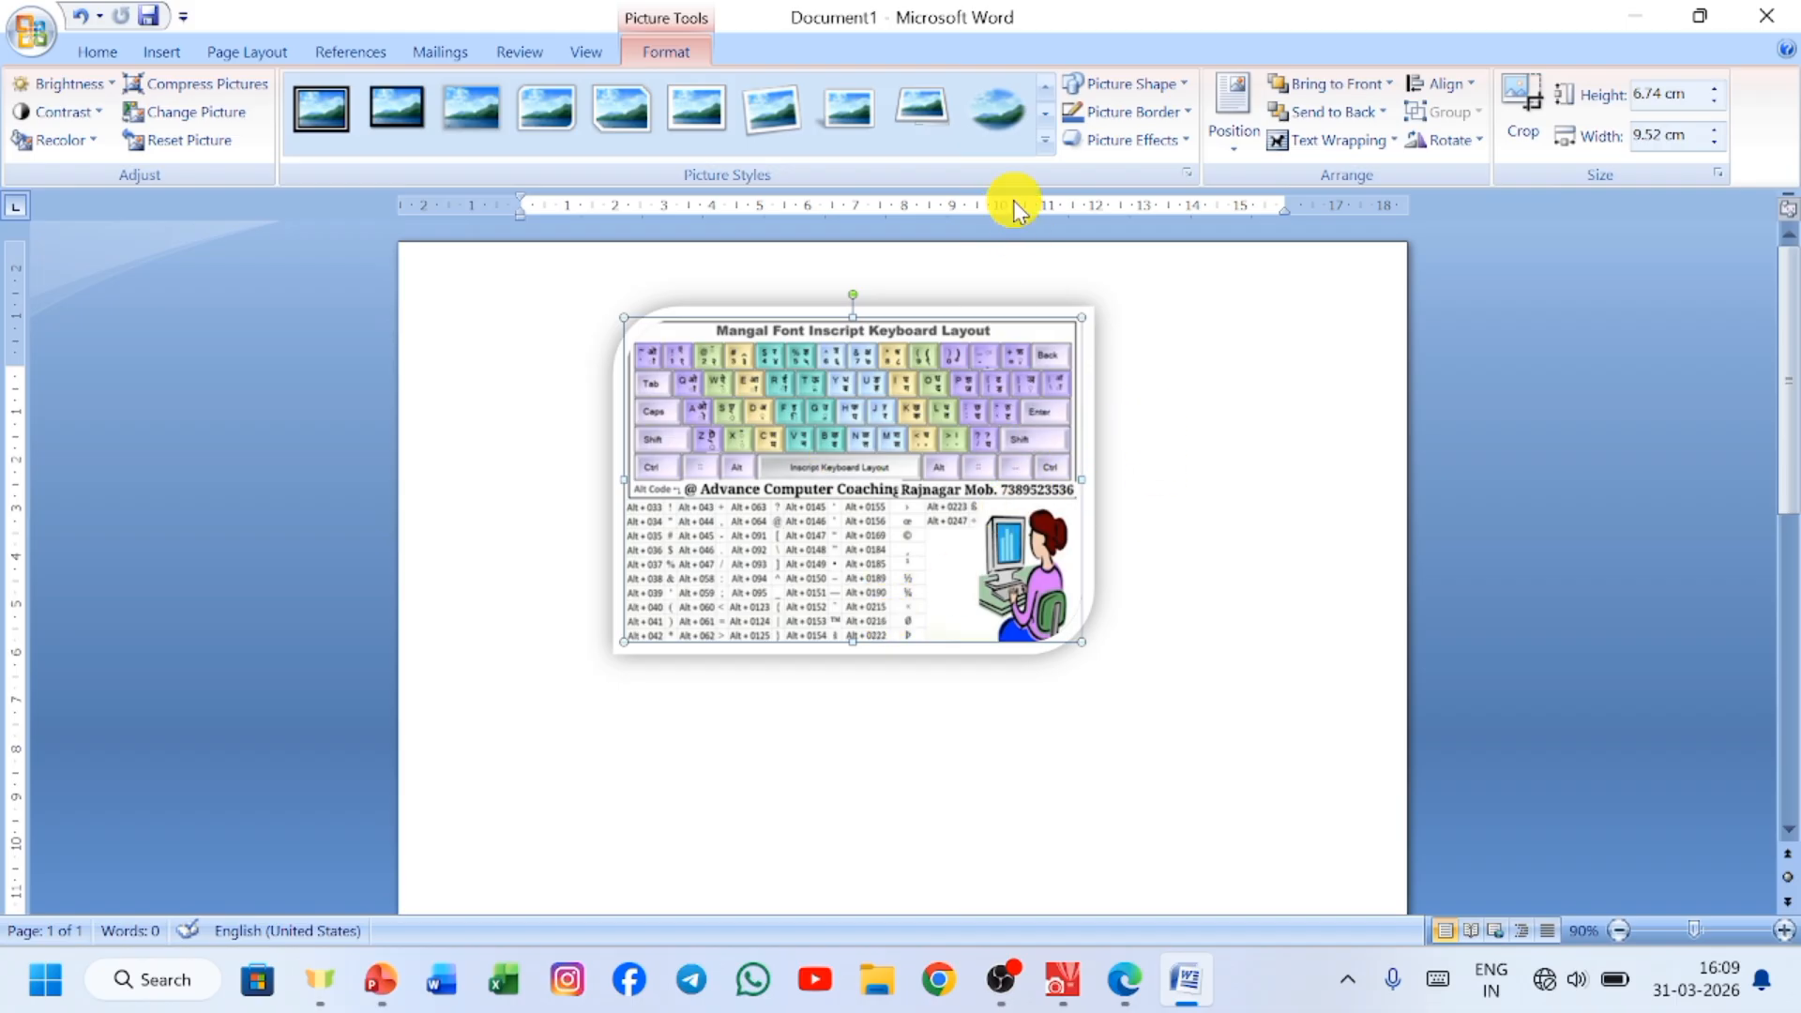
click(1048, 145)
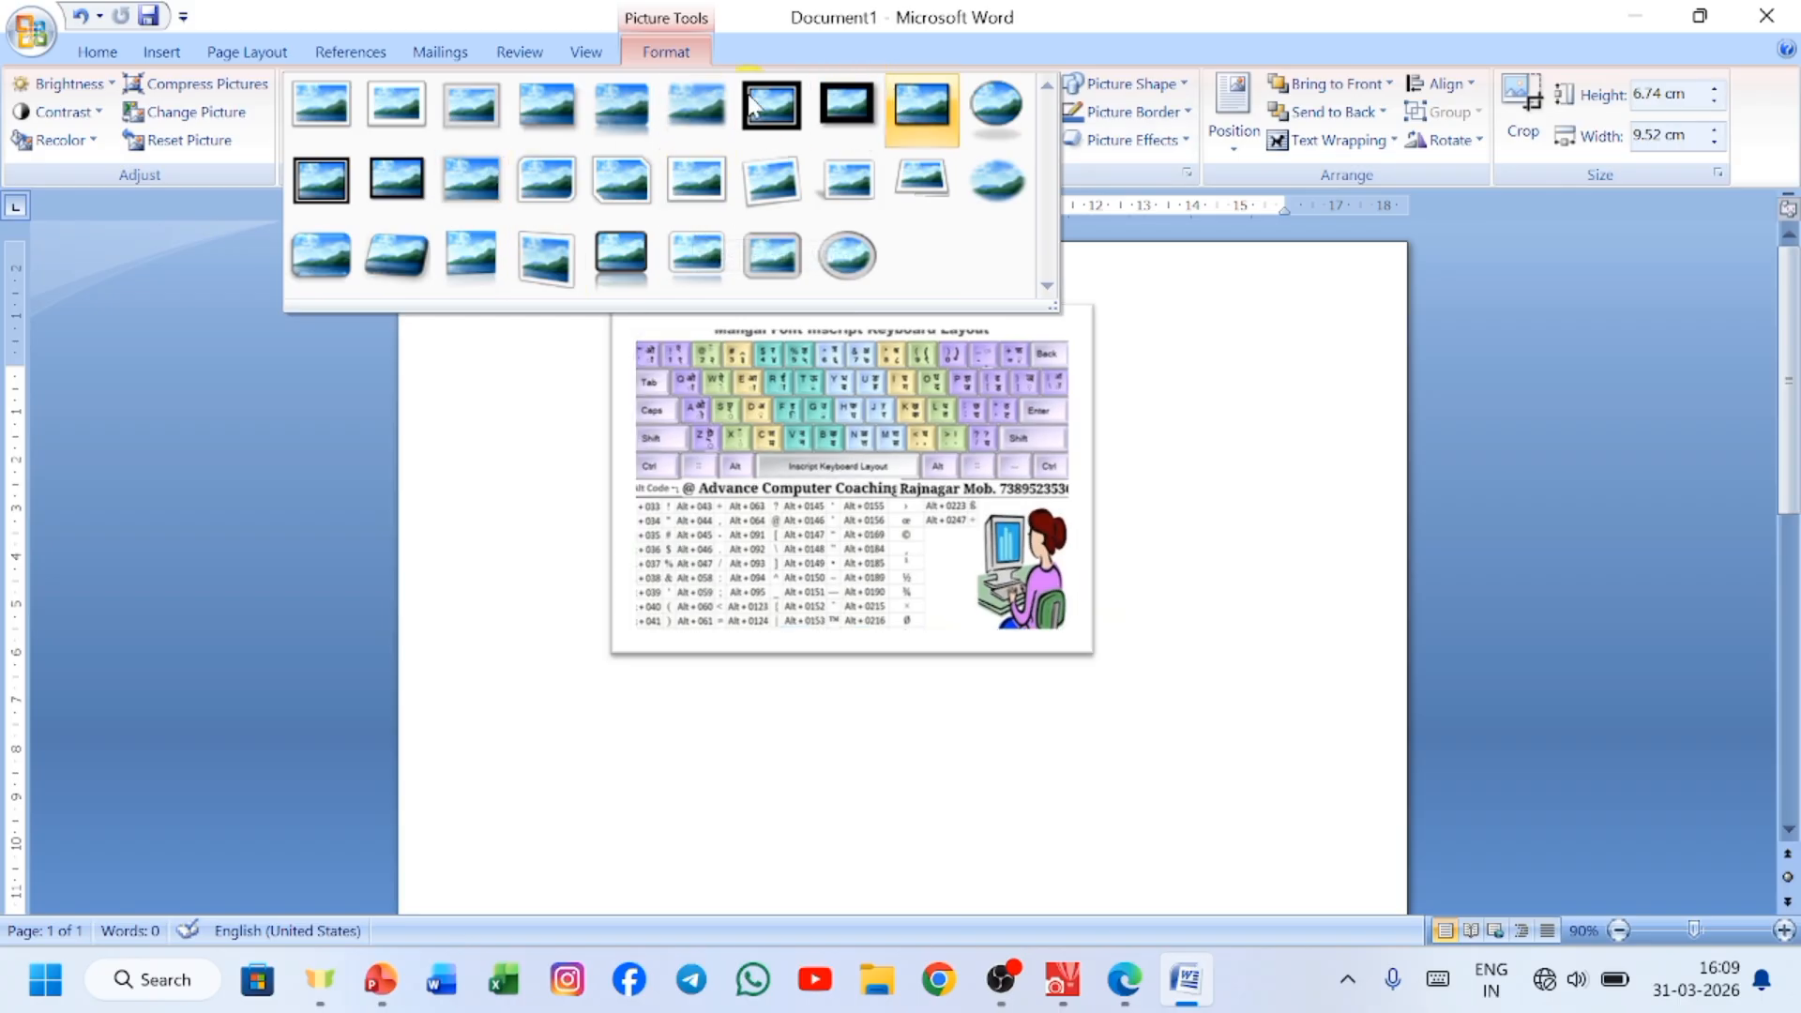
click(1222, 351)
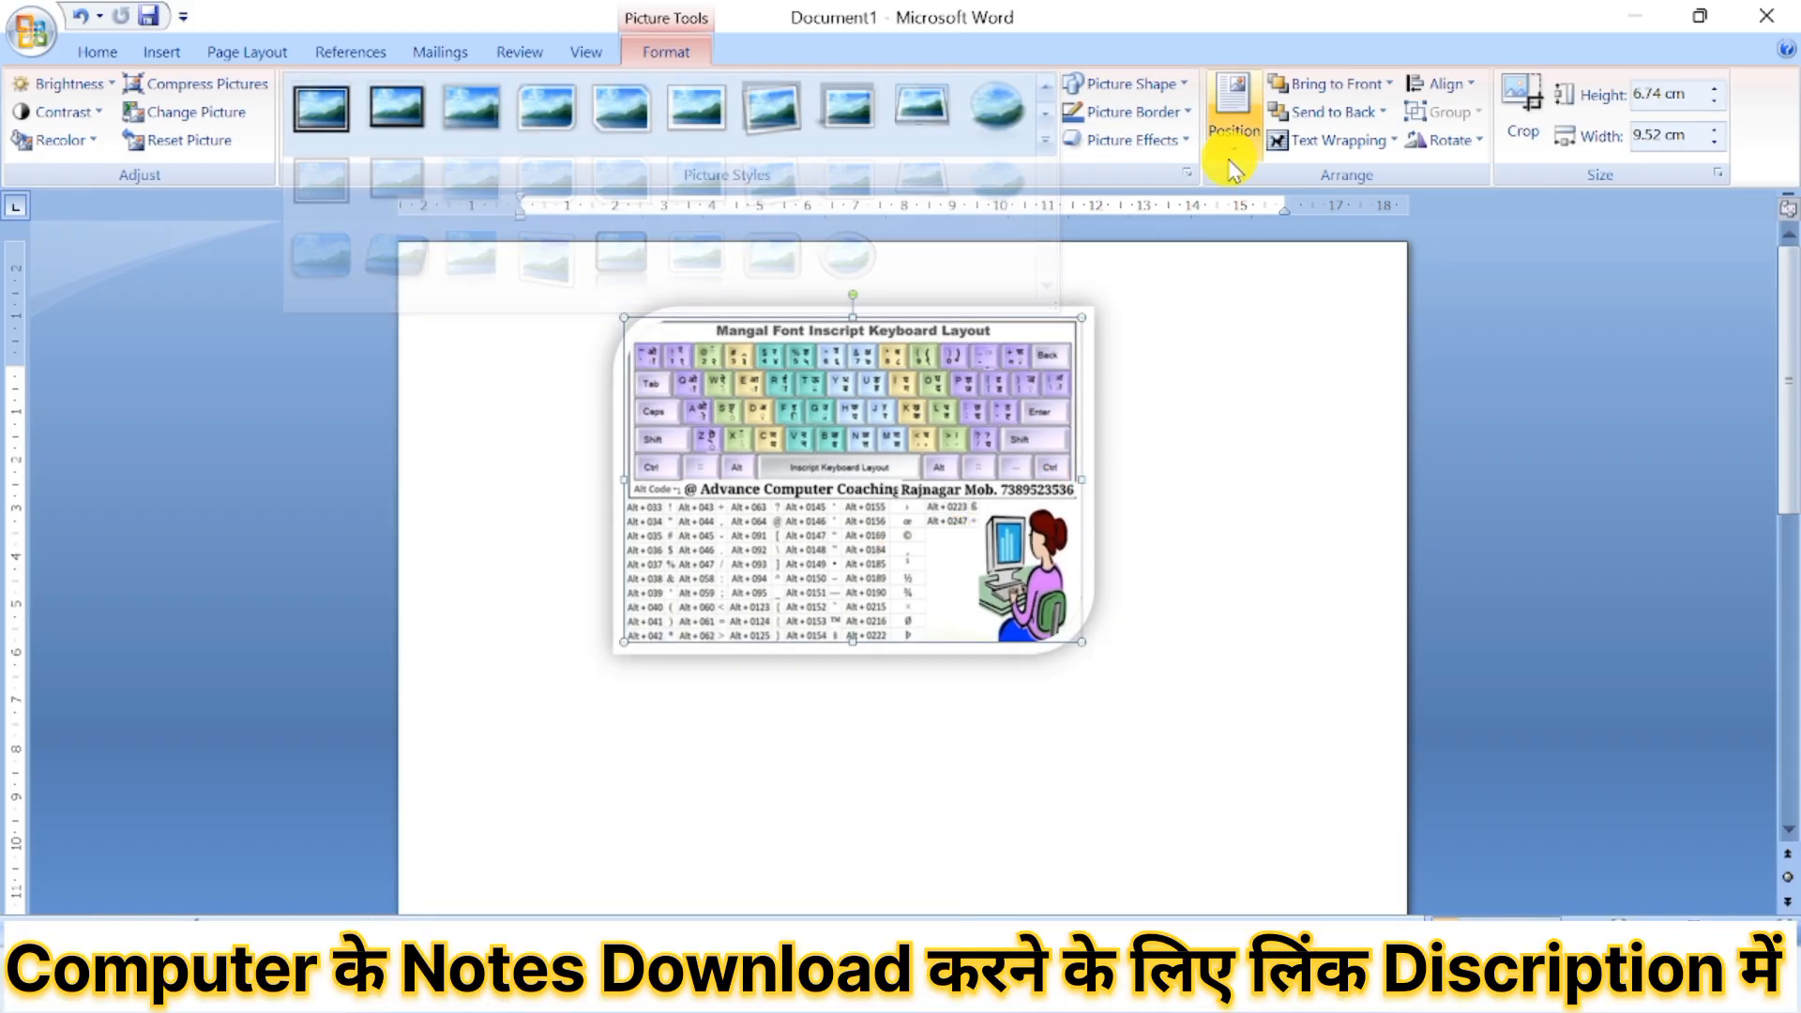
Try the flowchart parallelogram as the picture's shape, and replace it with the flowchart punched-tape wave shape.
click(1174, 90)
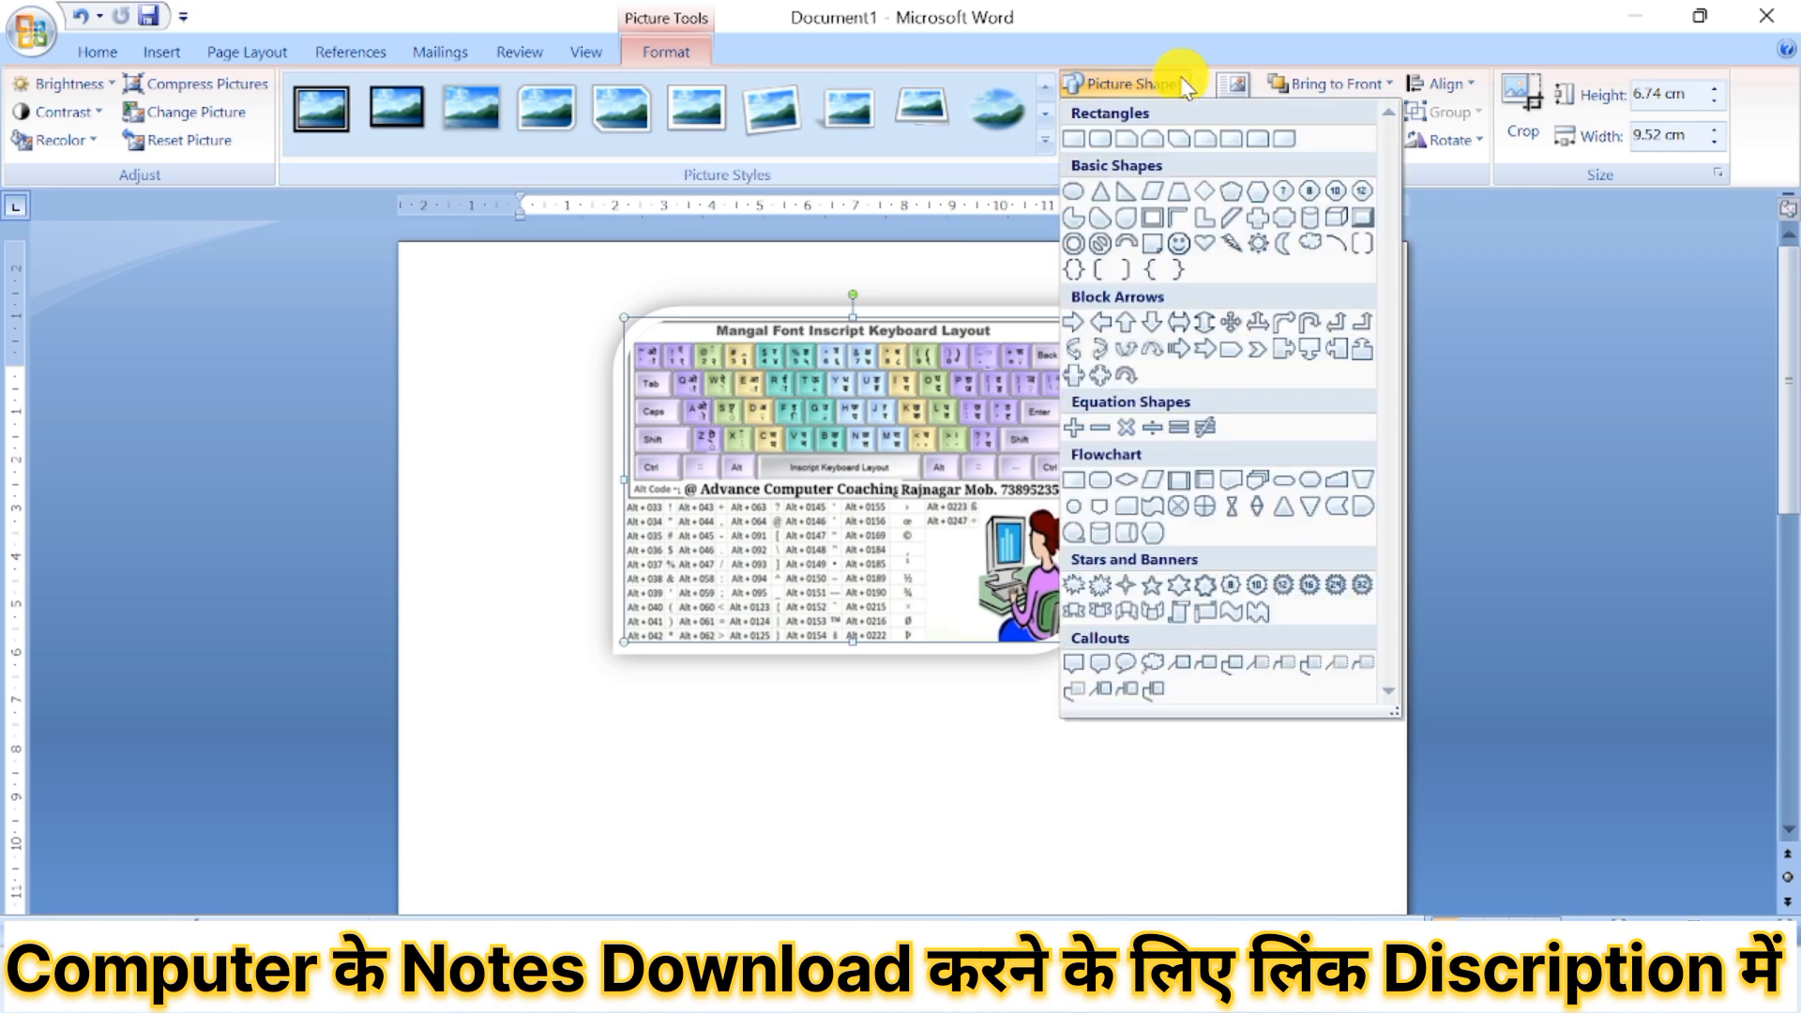
click(1153, 482)
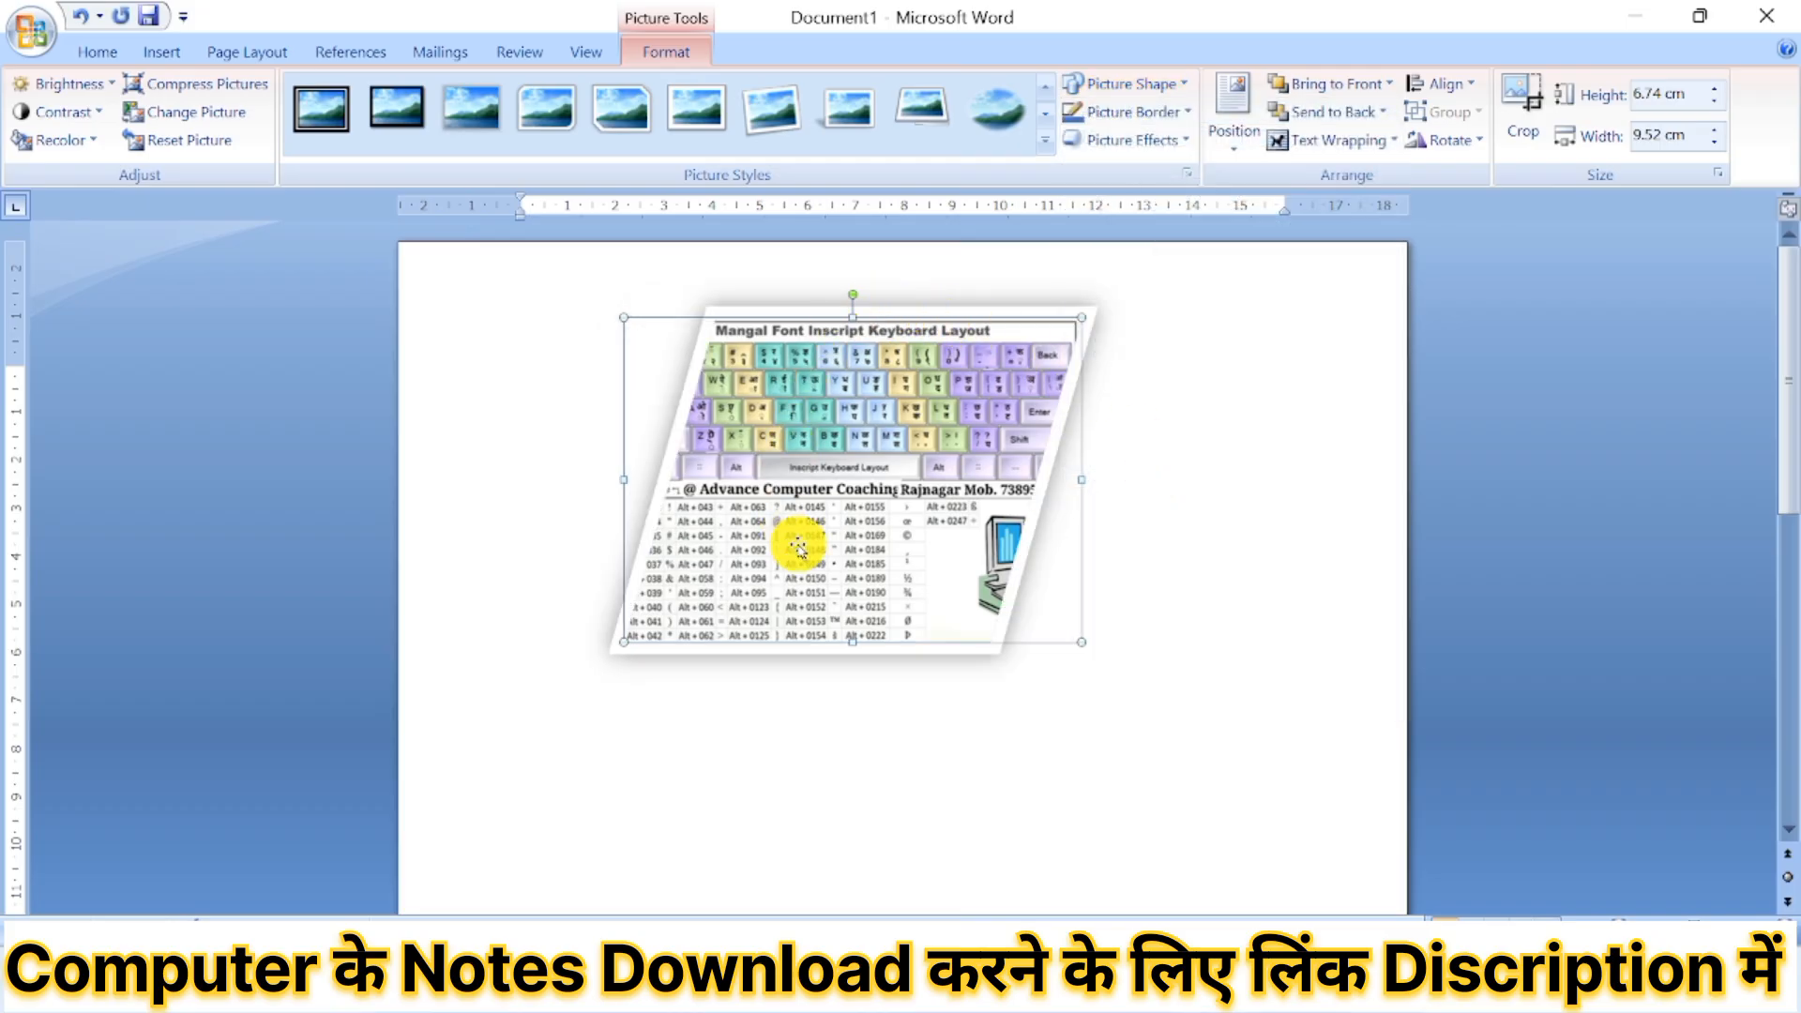
click(1150, 86)
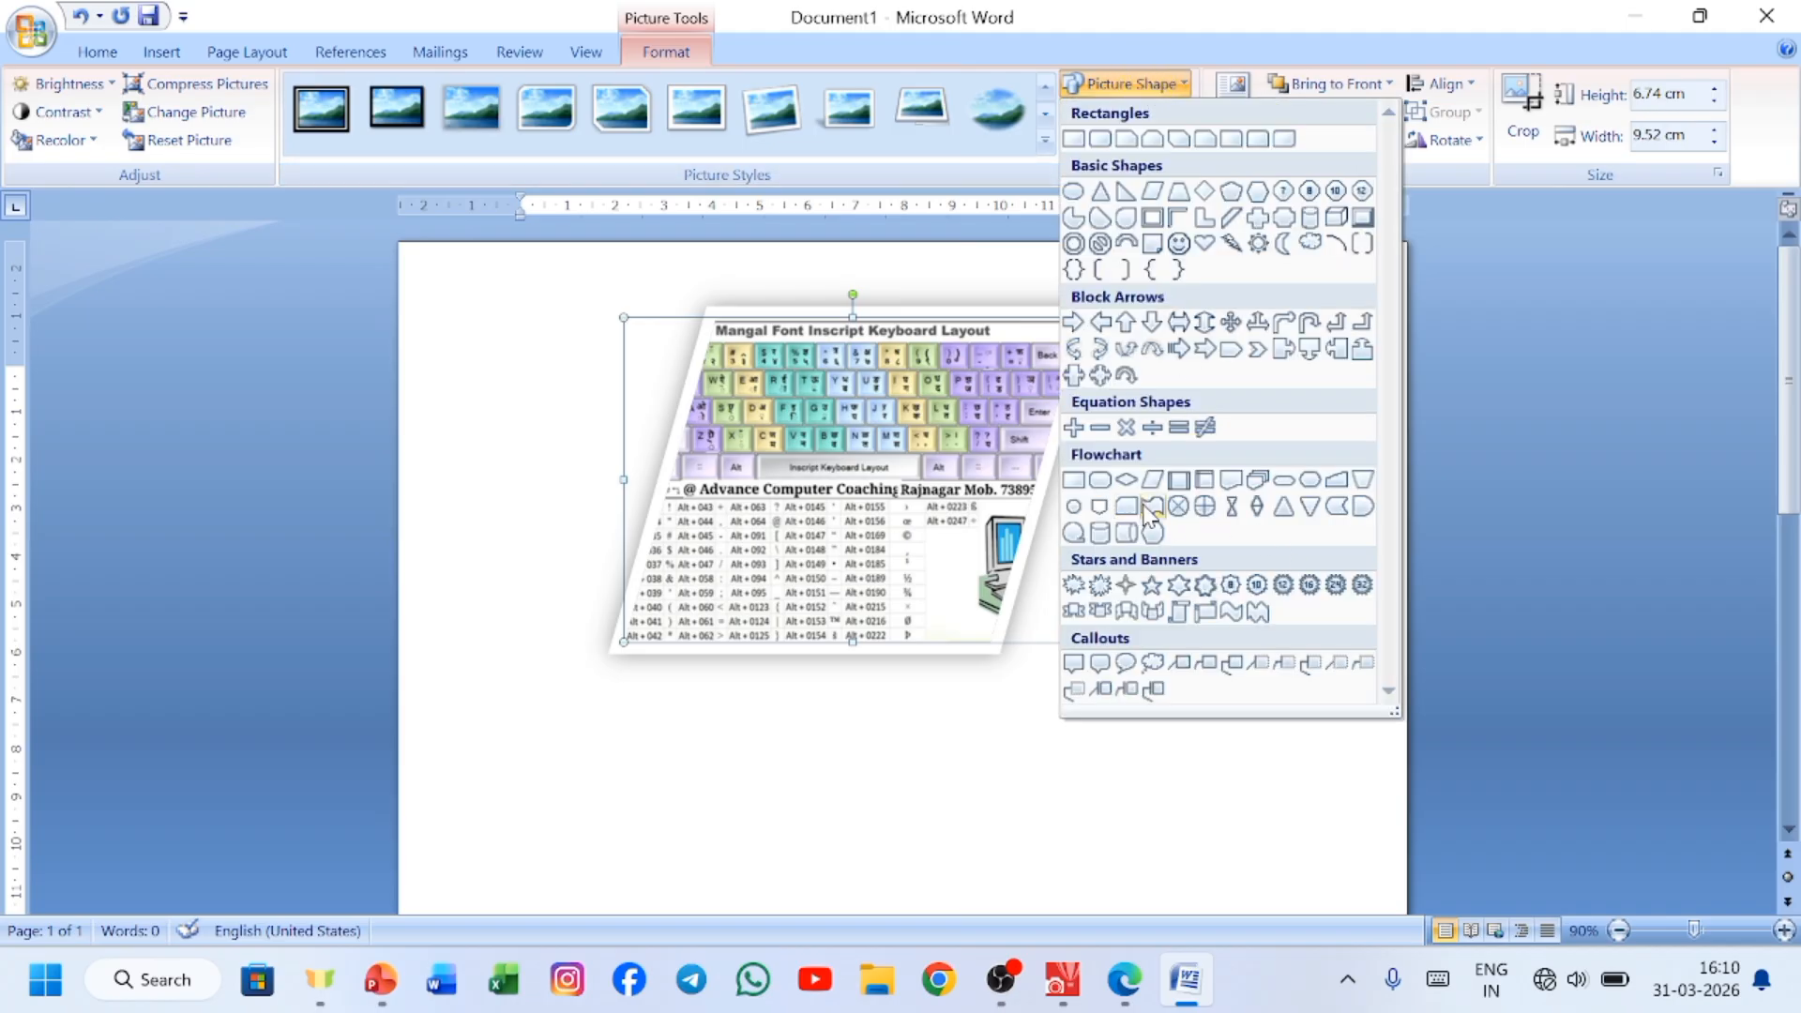
click(1147, 506)
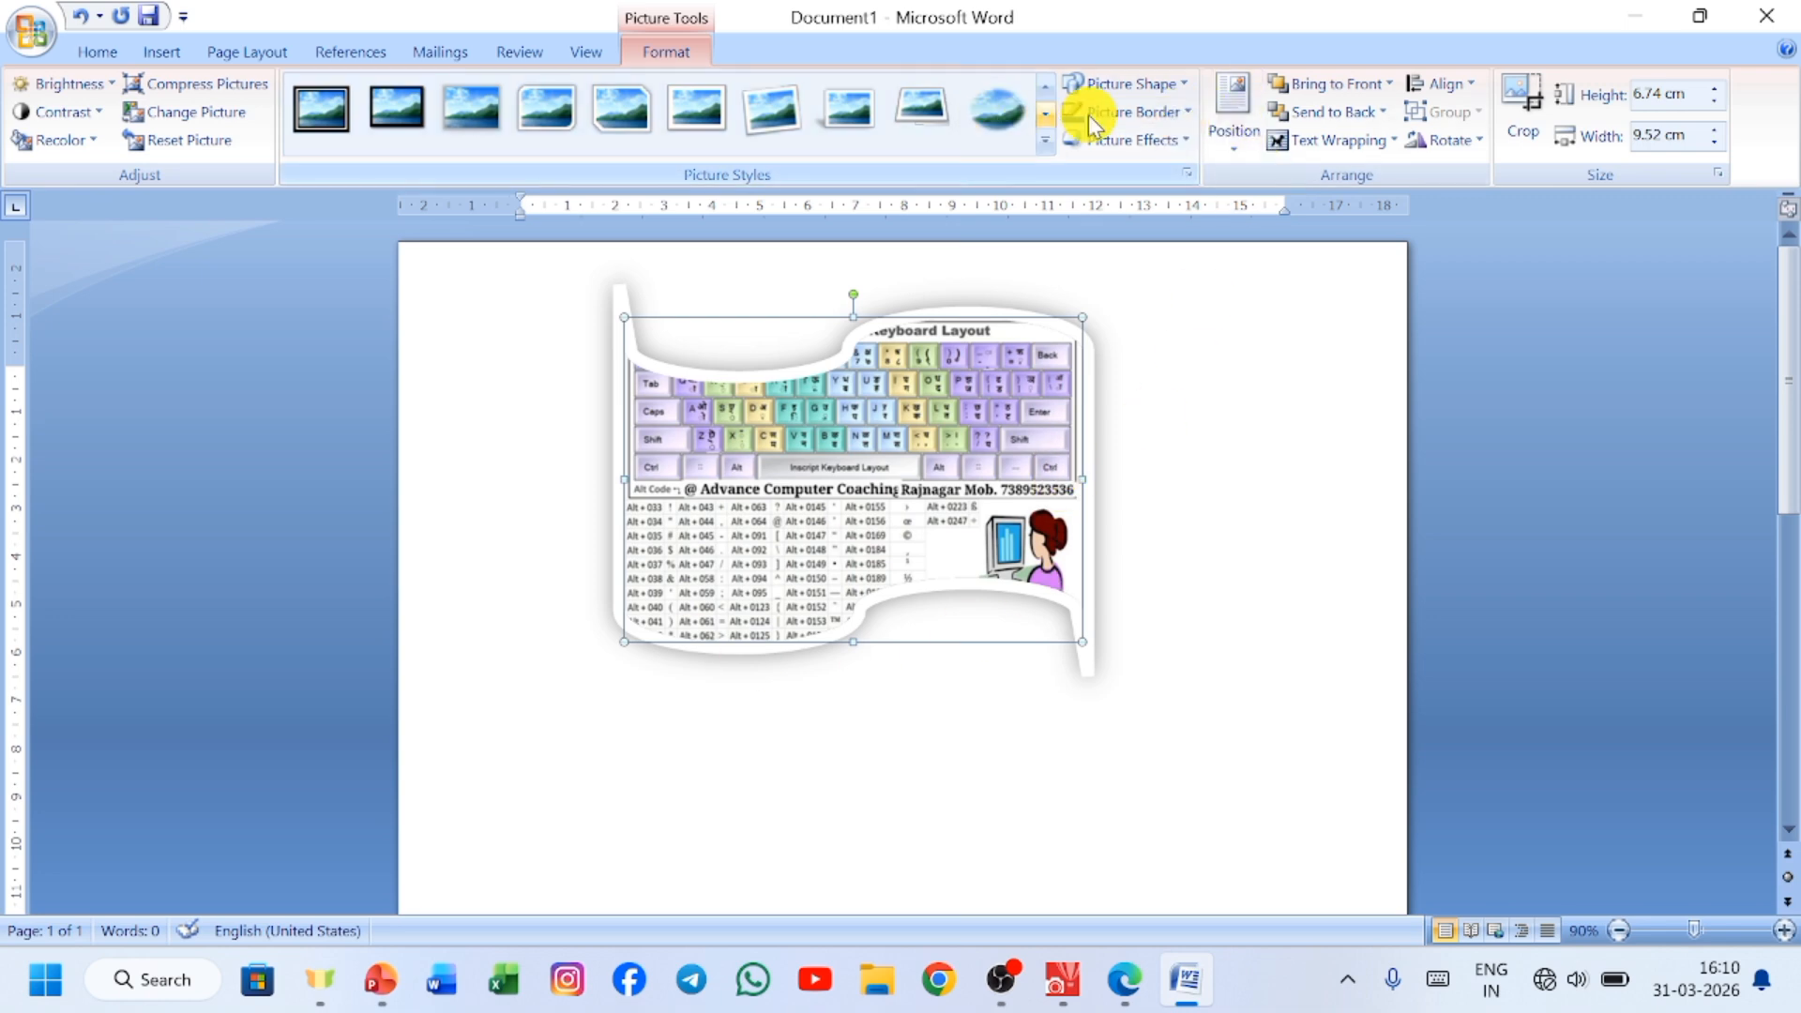
Set the picture's border to orange using the standard colors of the additional outline colors.
click(1190, 104)
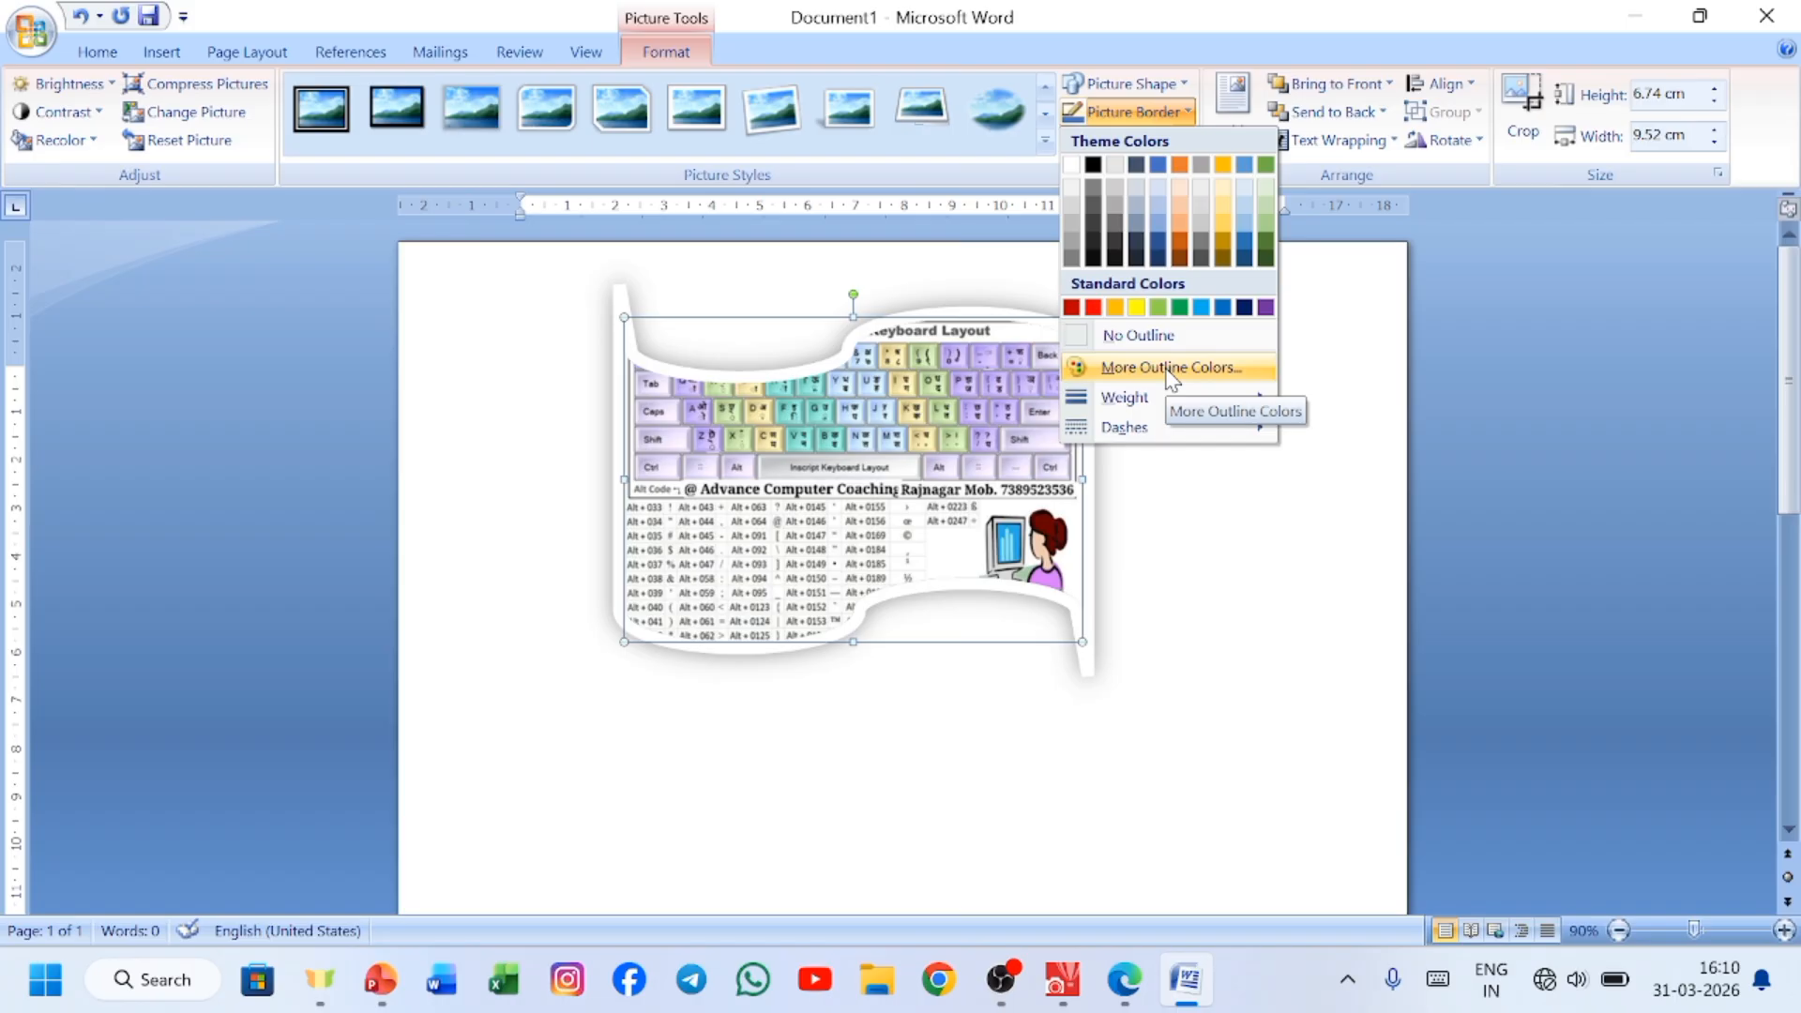
click(1170, 371)
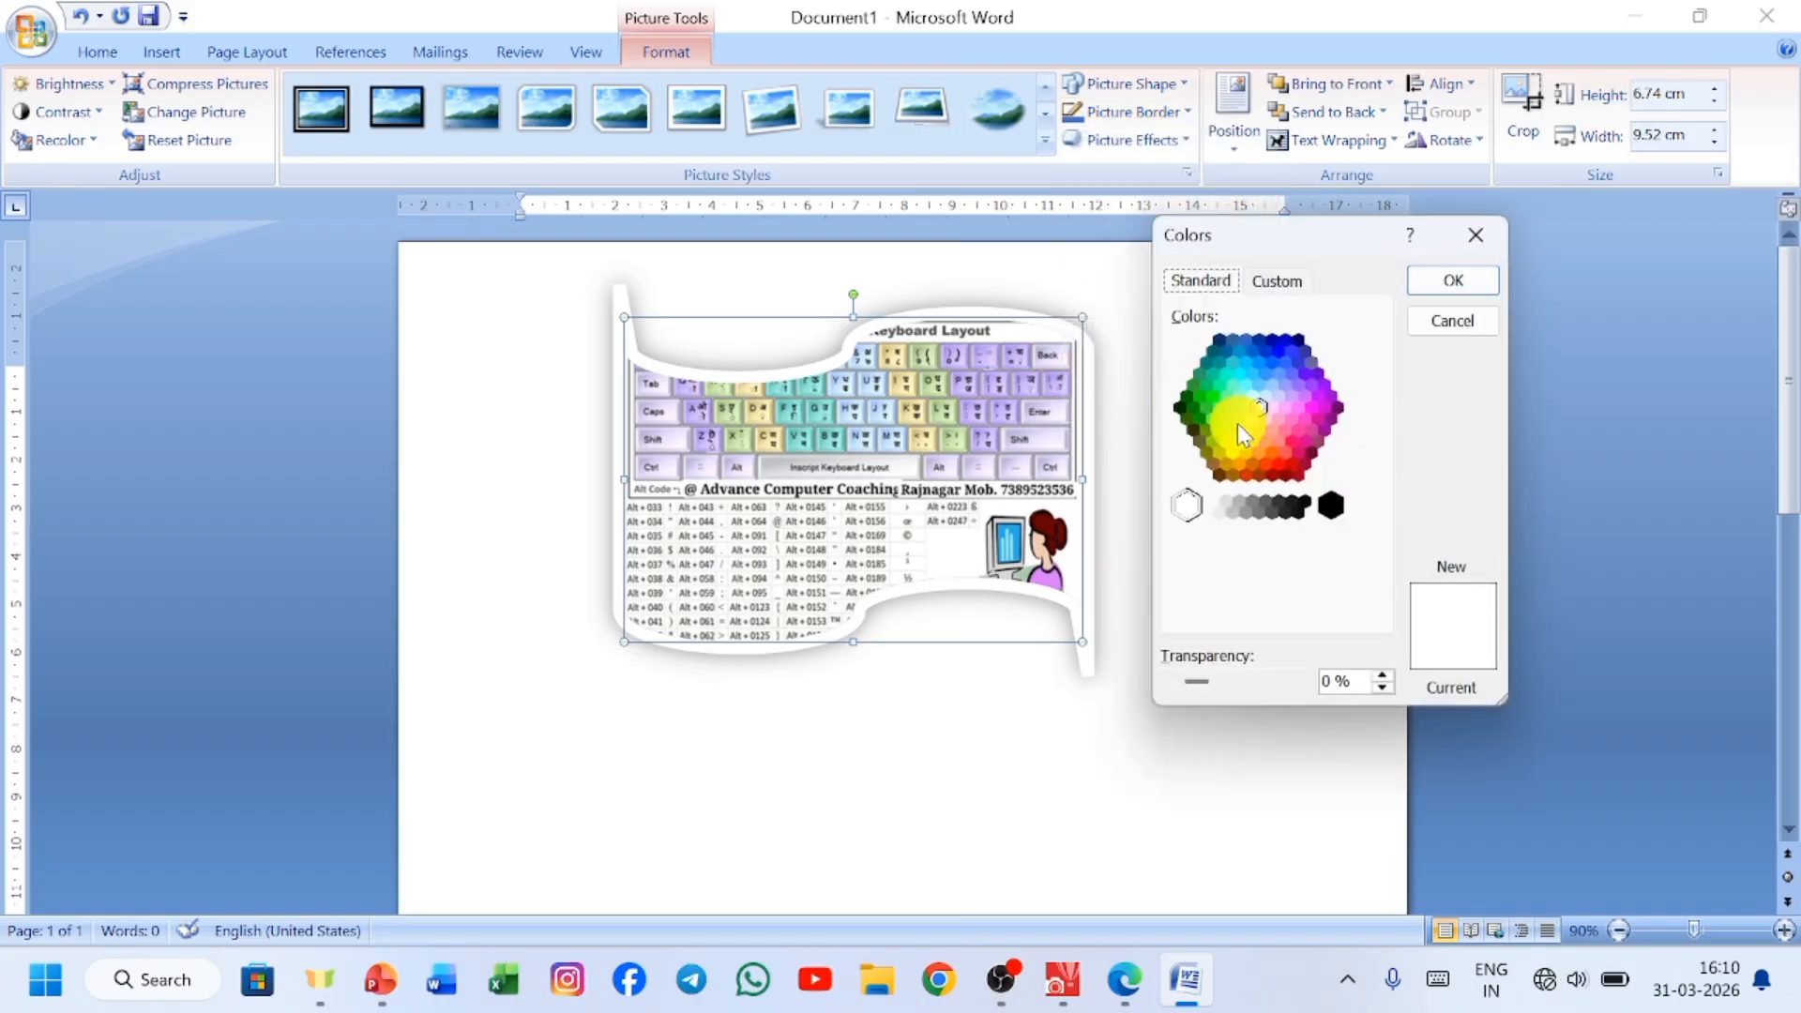
click(1245, 430)
click(1272, 458)
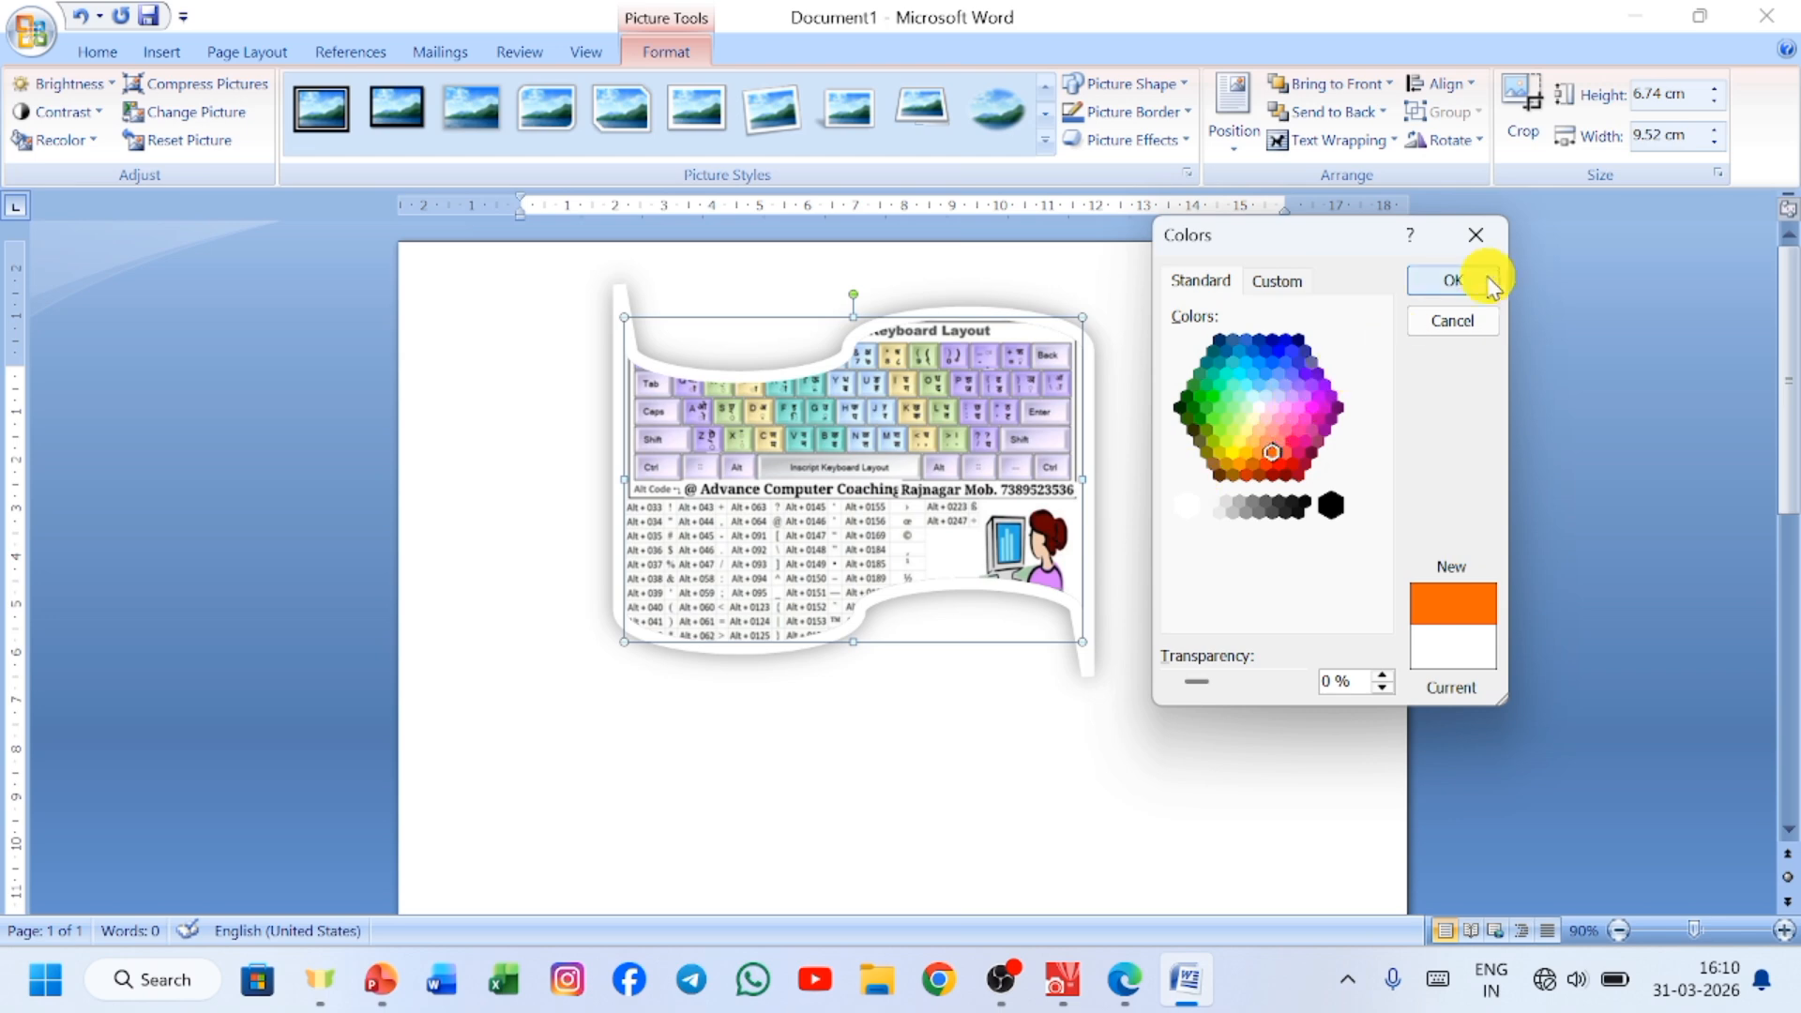
click(1452, 280)
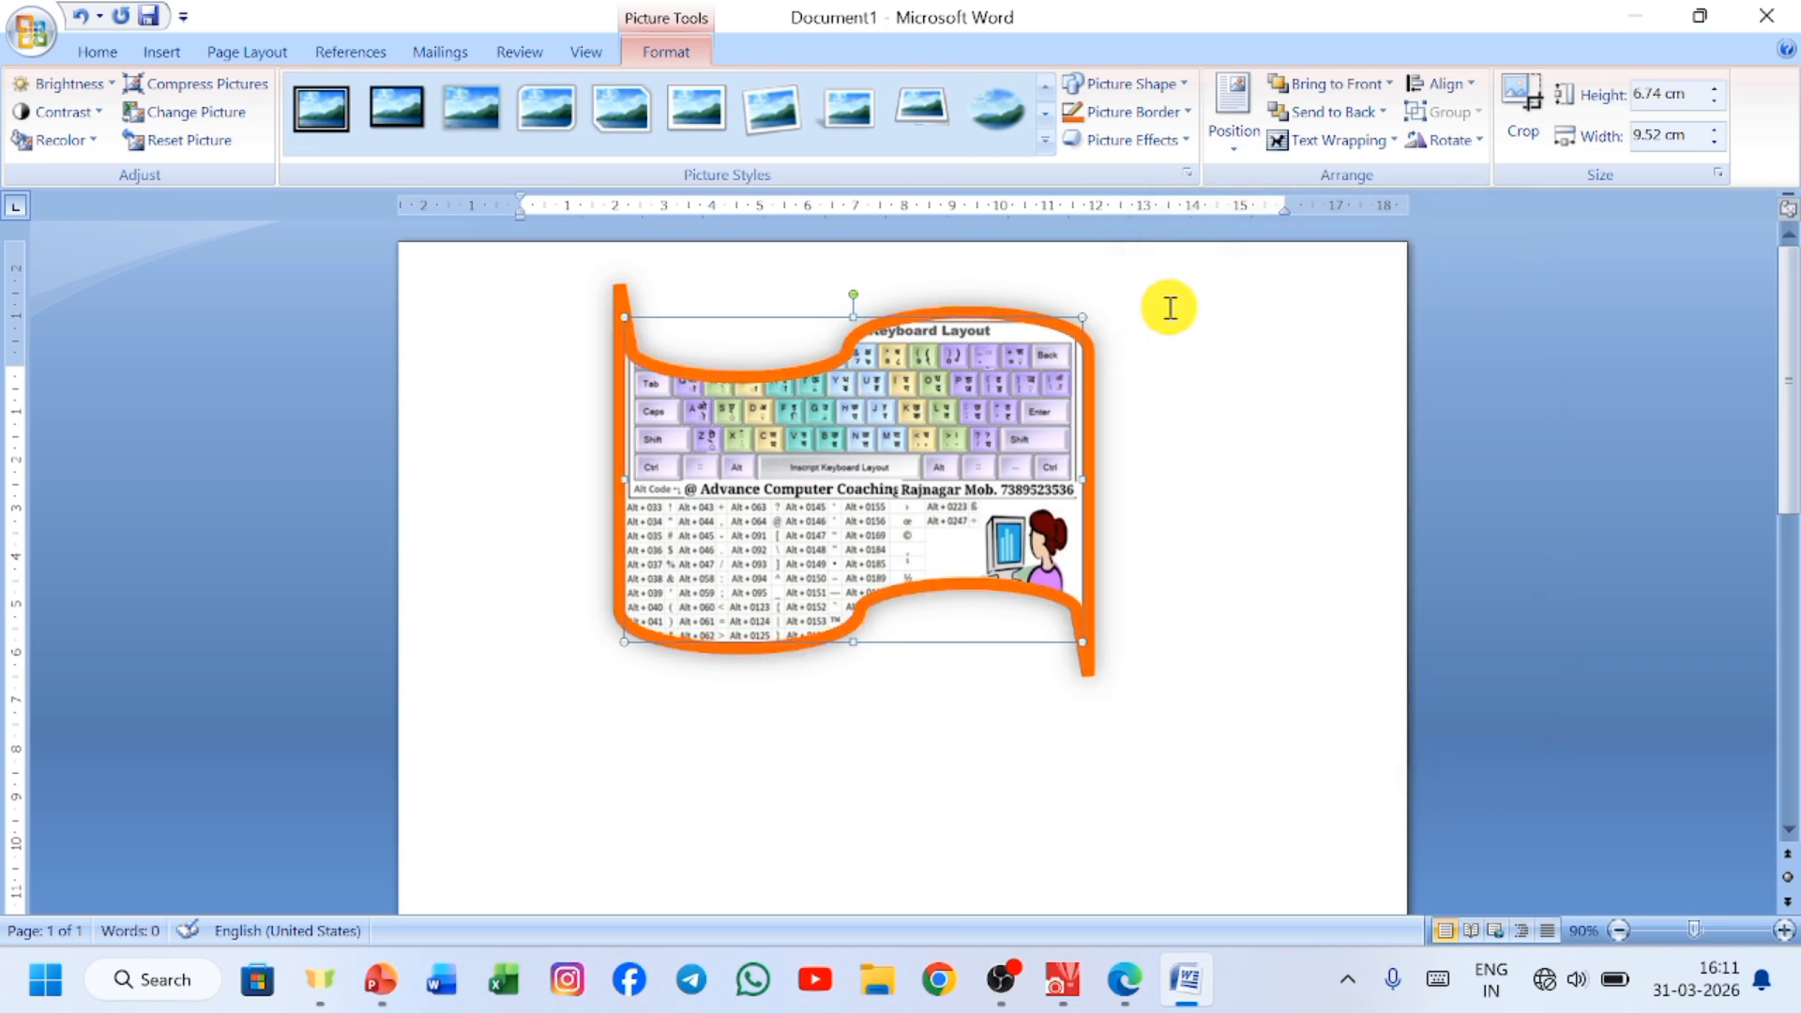
Examine the border weight and dash choices and the related Line Style settings, and close them without changing the border.
click(1184, 113)
mouse_move(1146, 453)
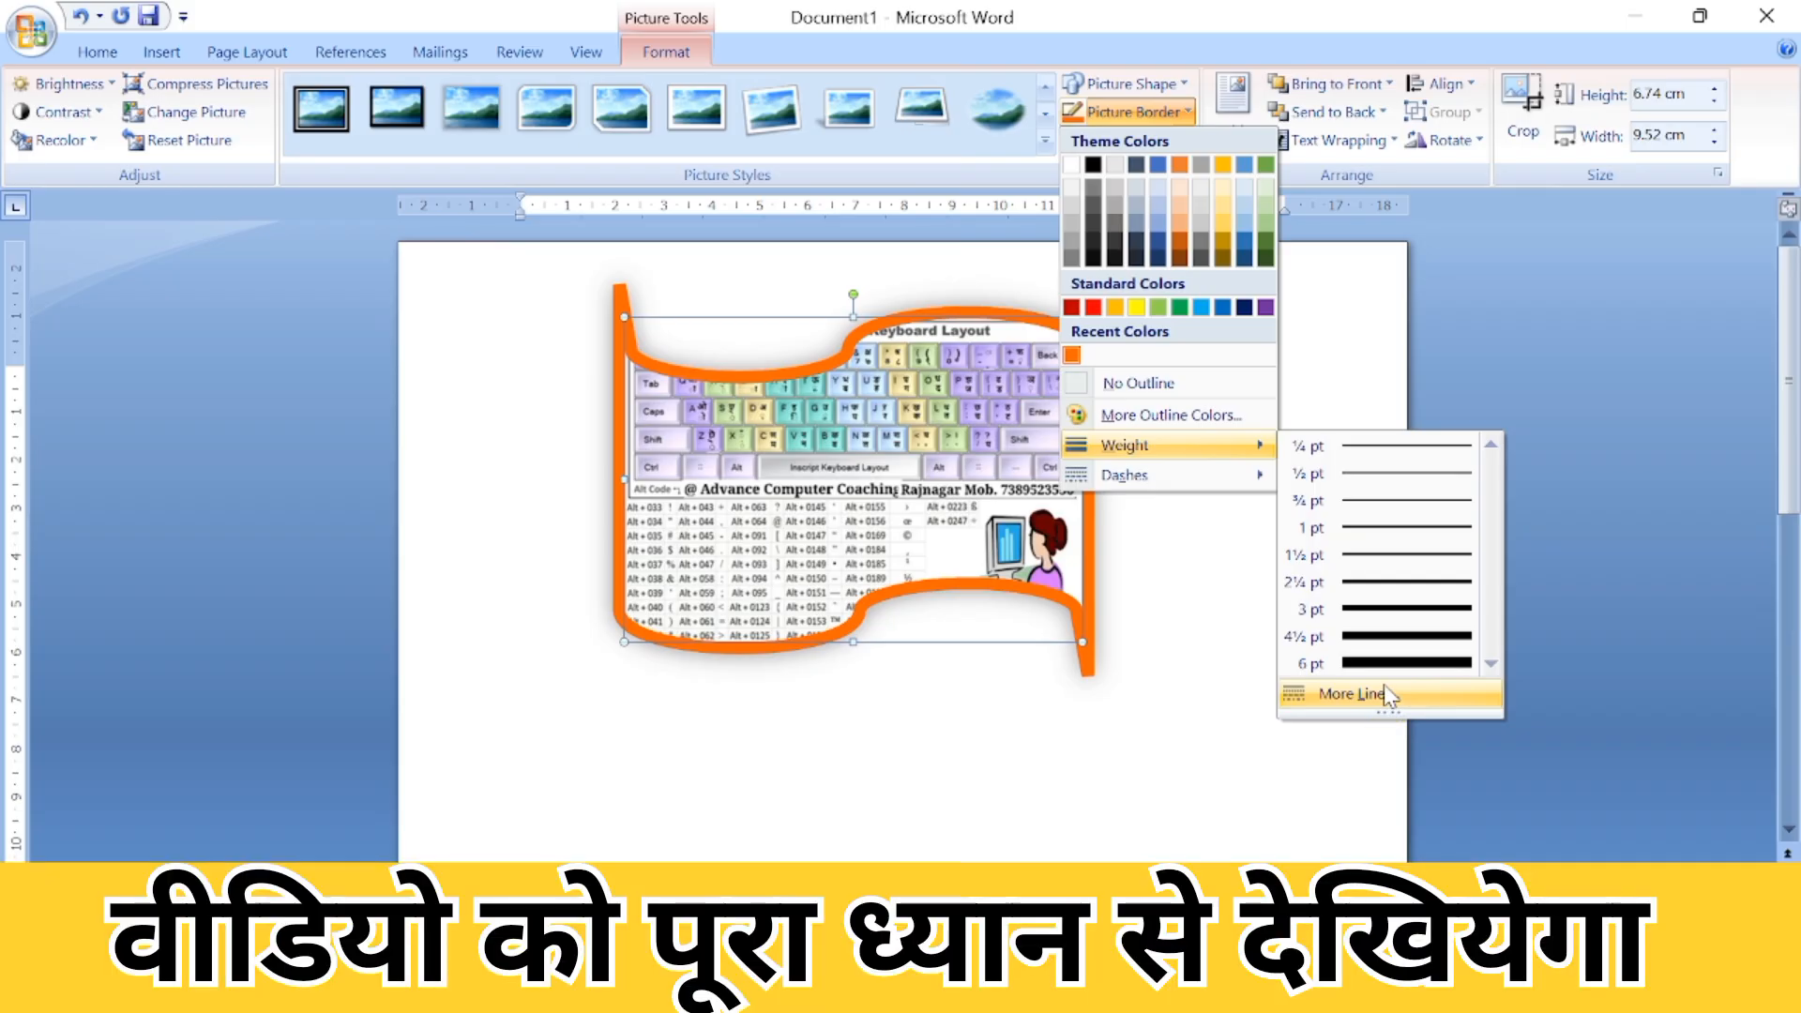
click(1388, 695)
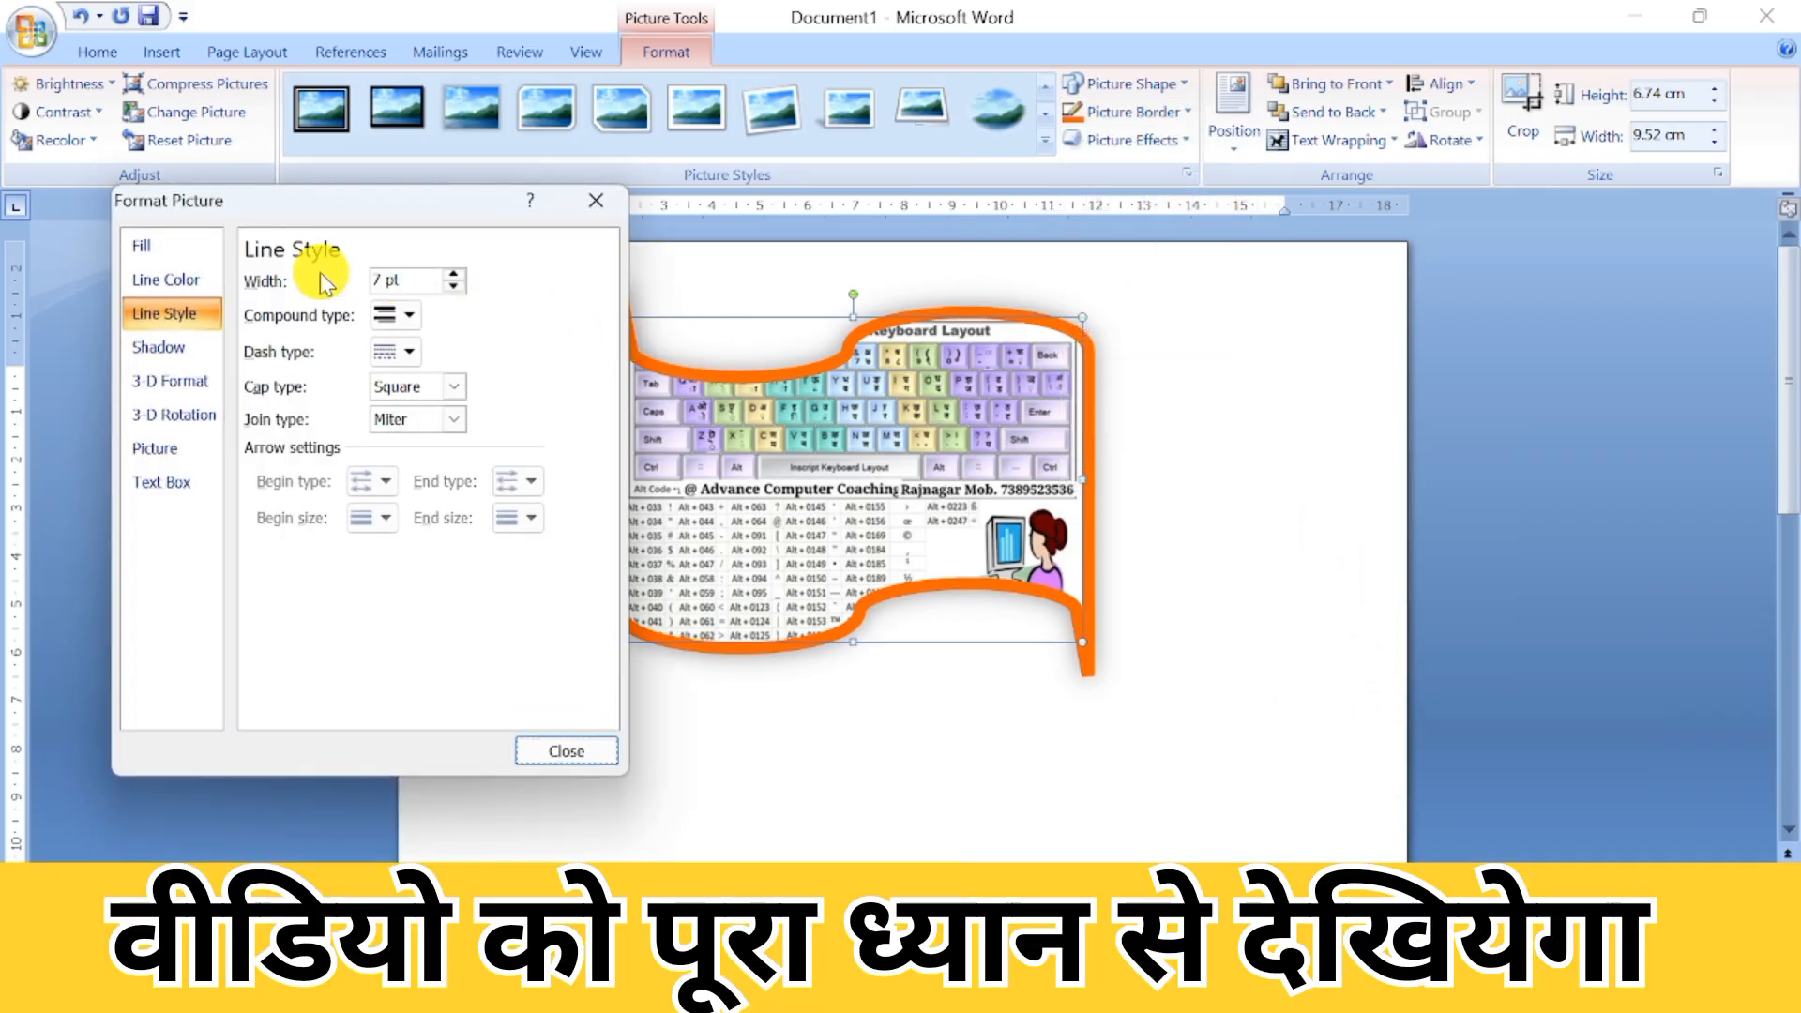
click(601, 200)
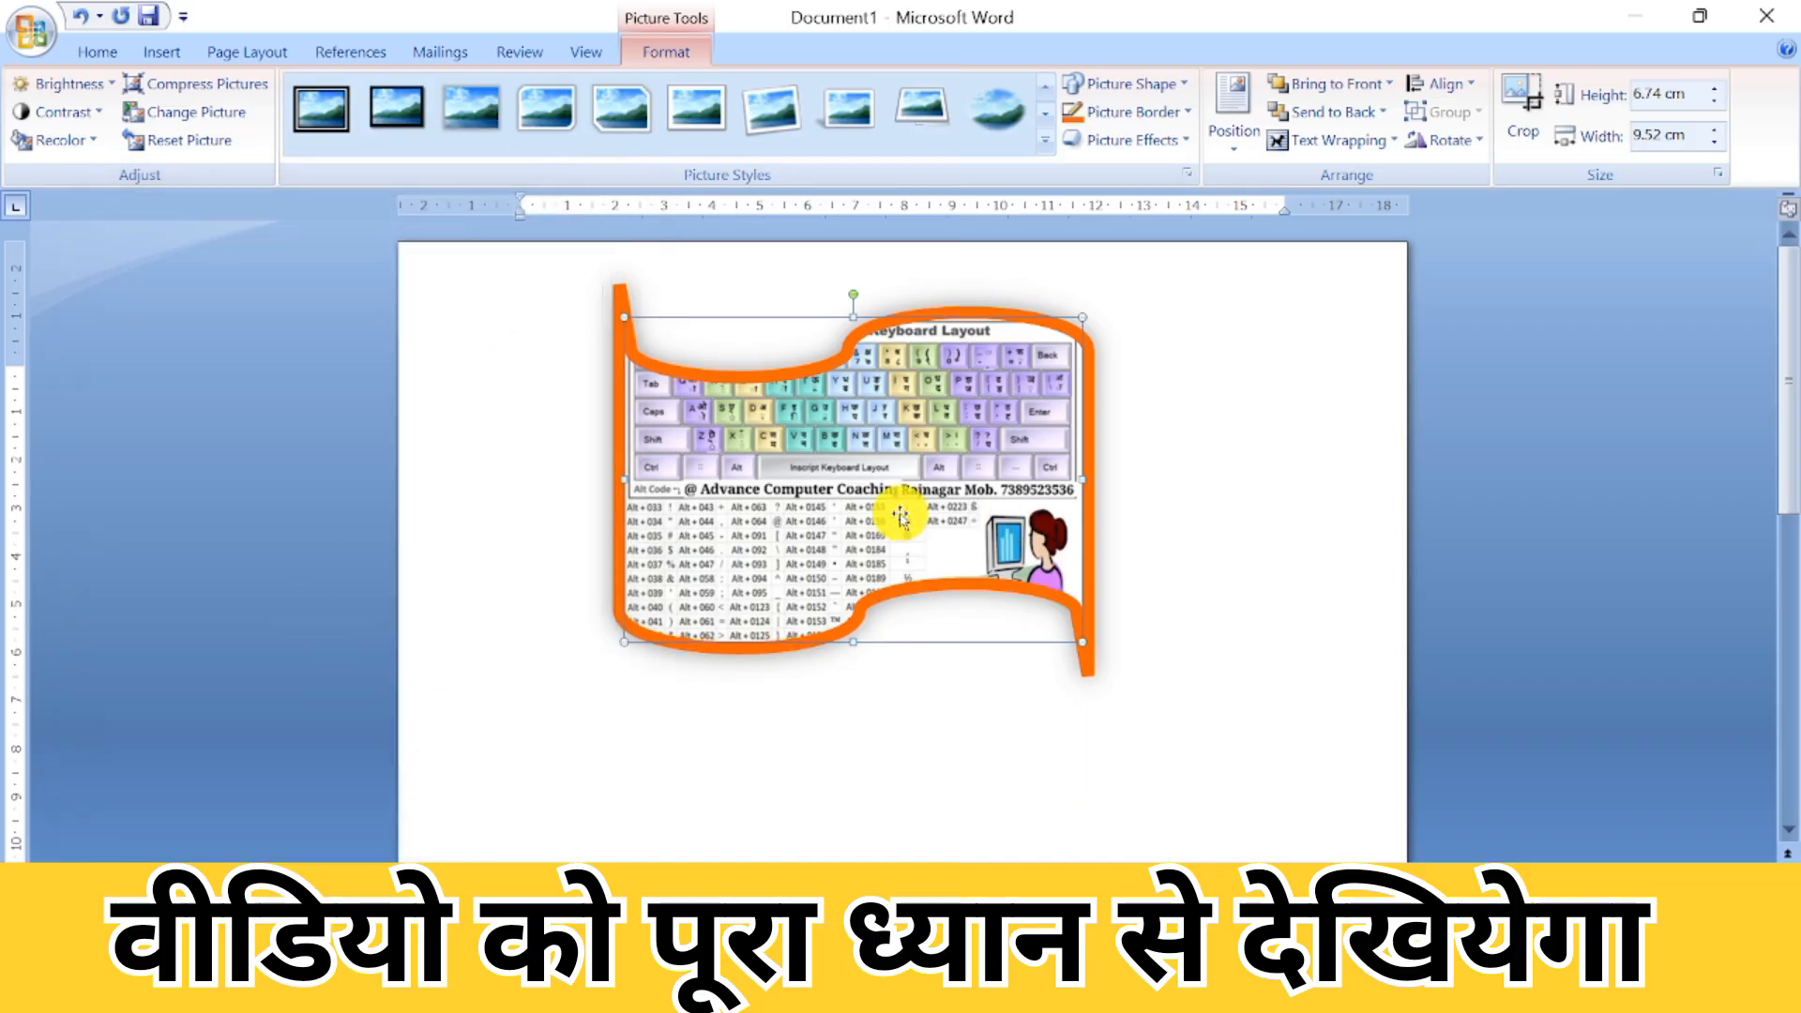
click(1185, 105)
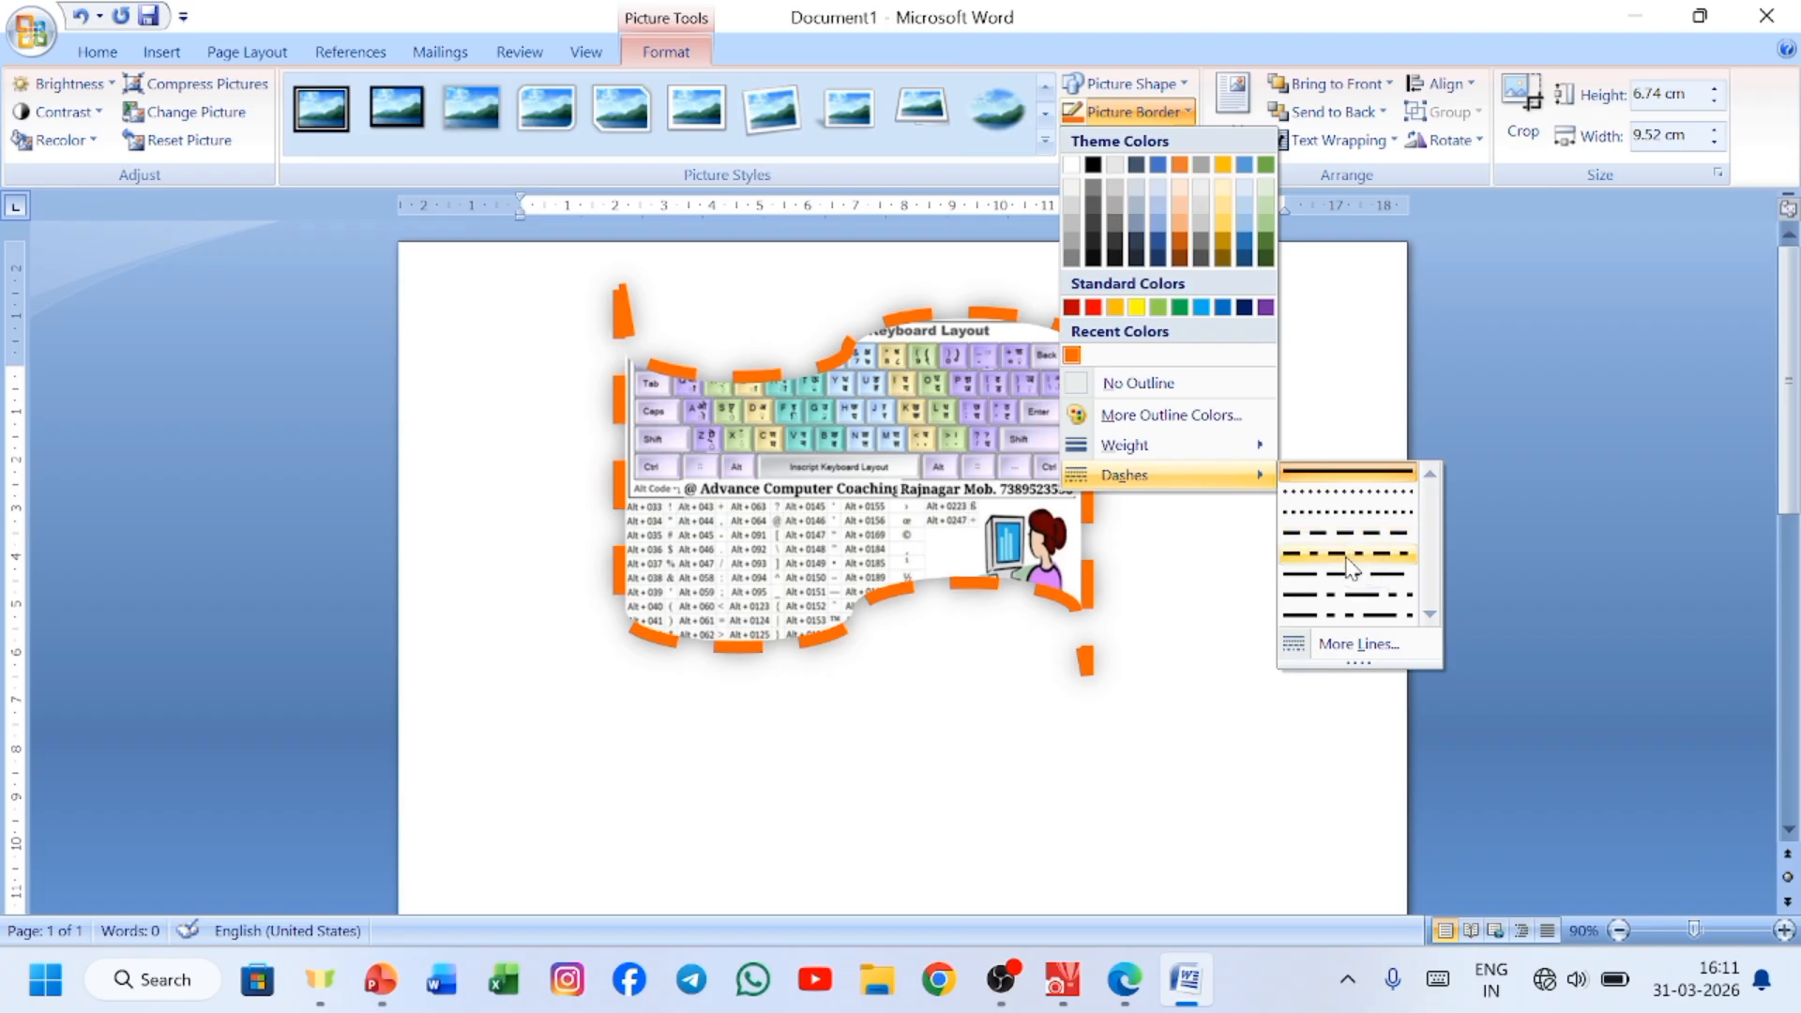
click(1353, 644)
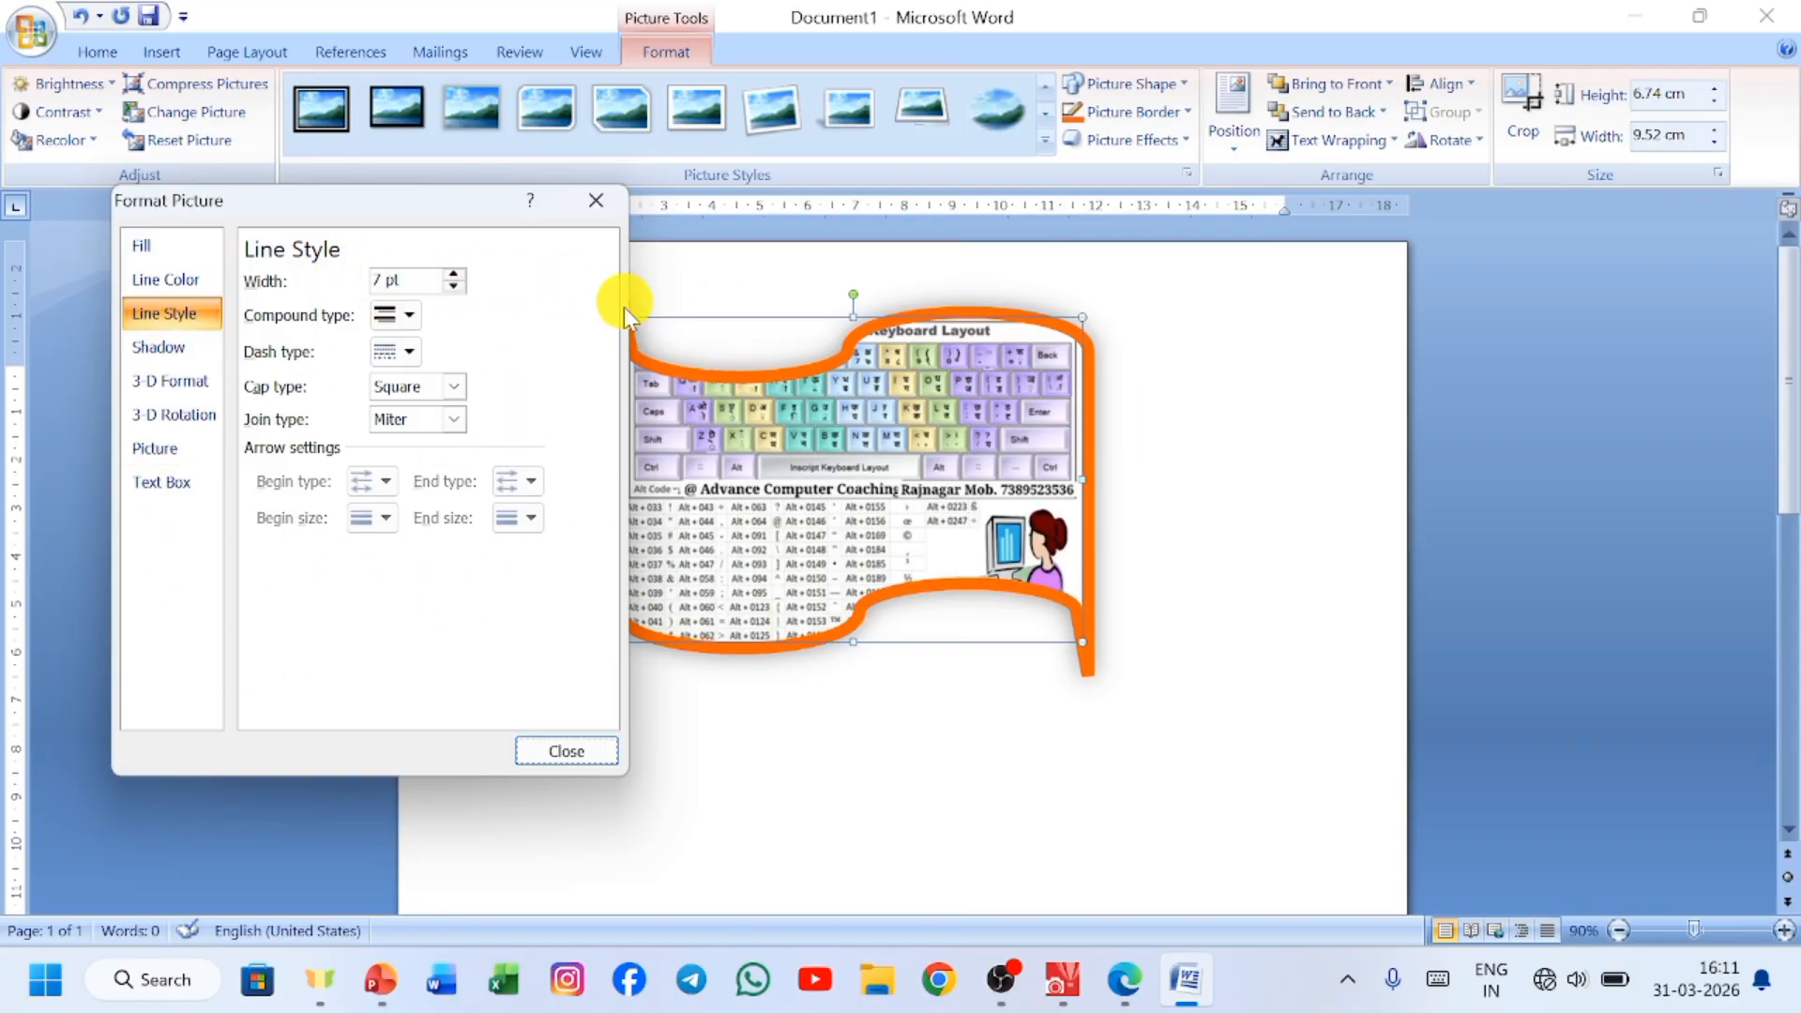
click(601, 202)
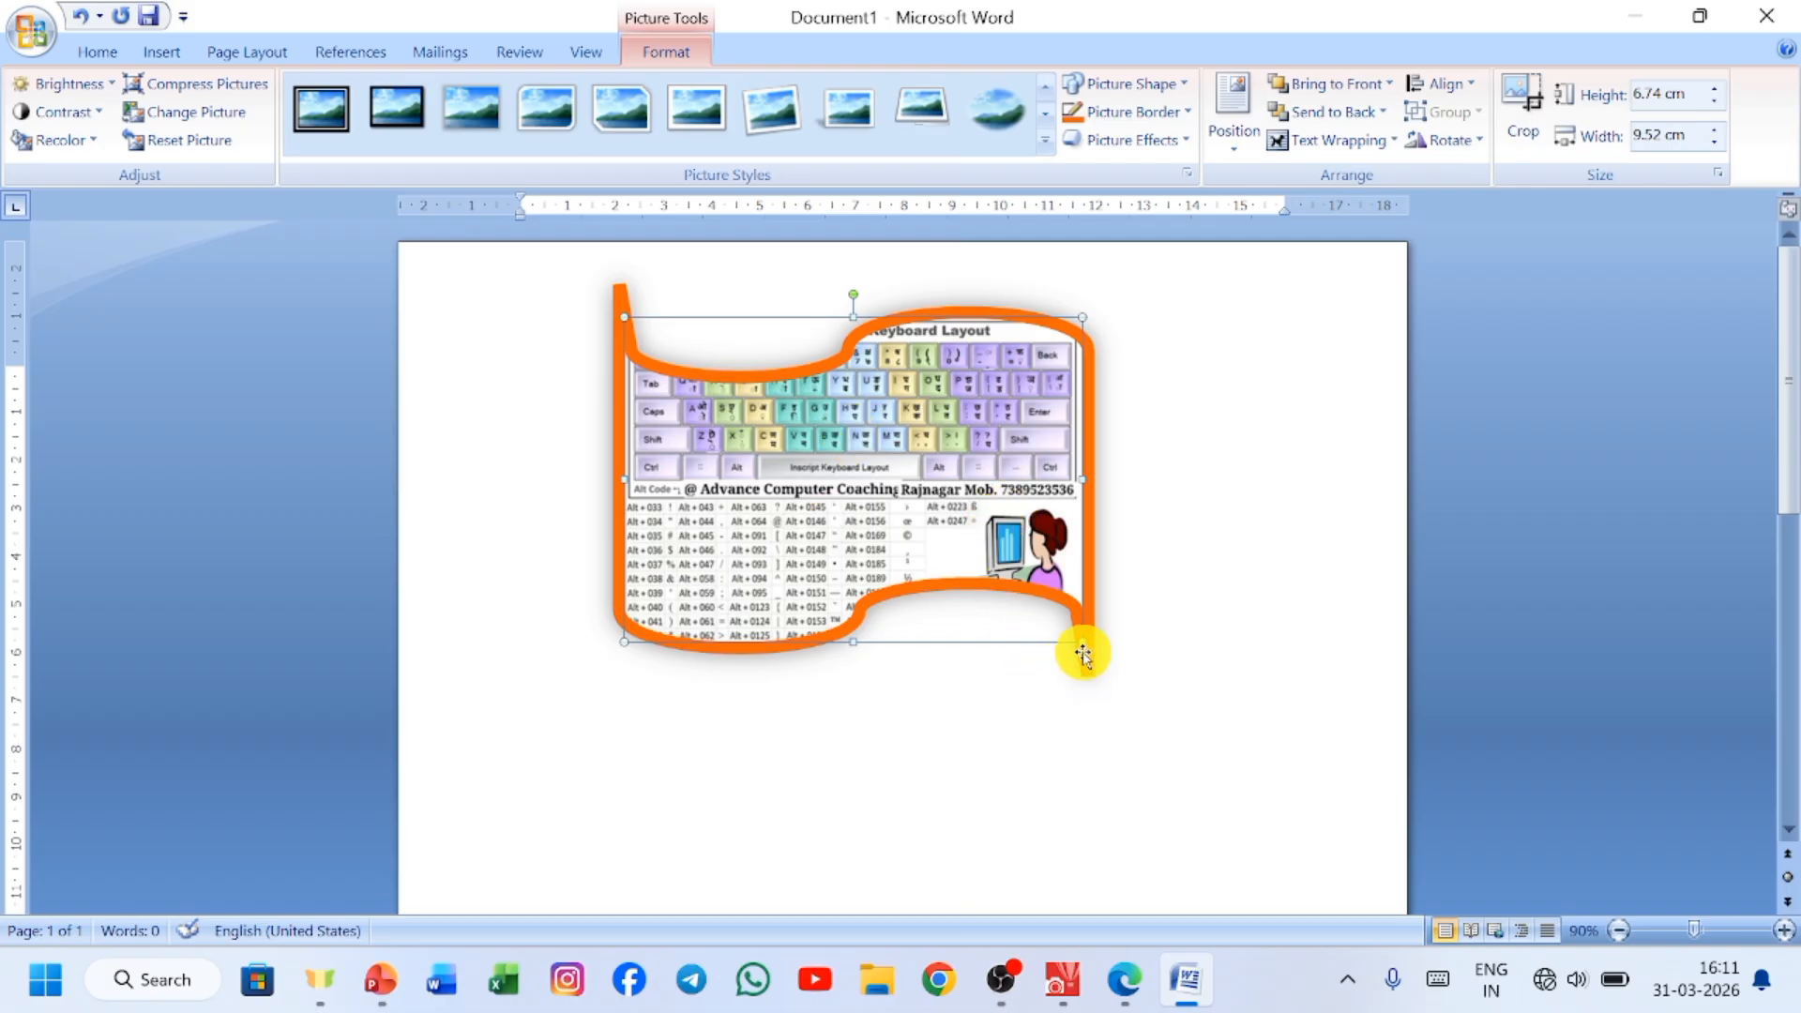
Shrink the wave-shaped picture to about 3.16 cm high by 4.46 cm wide and deselect it.
drag(1081, 640, 836, 432)
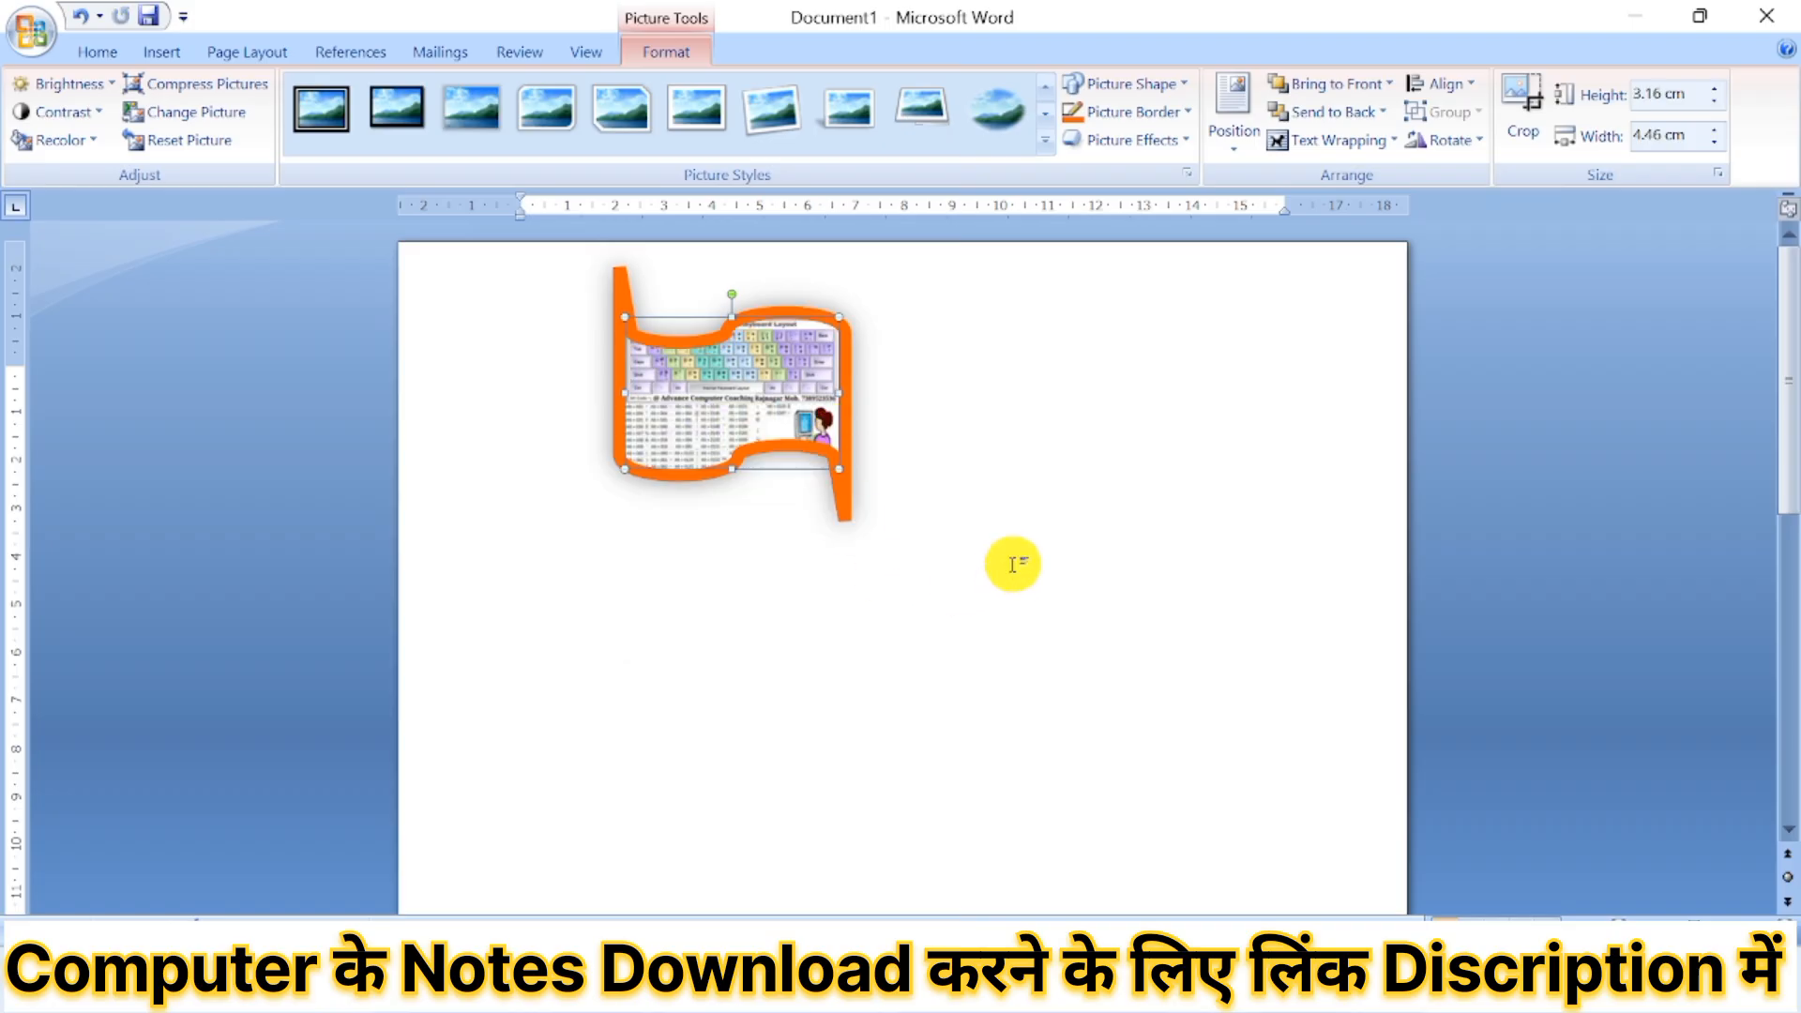
click(955, 357)
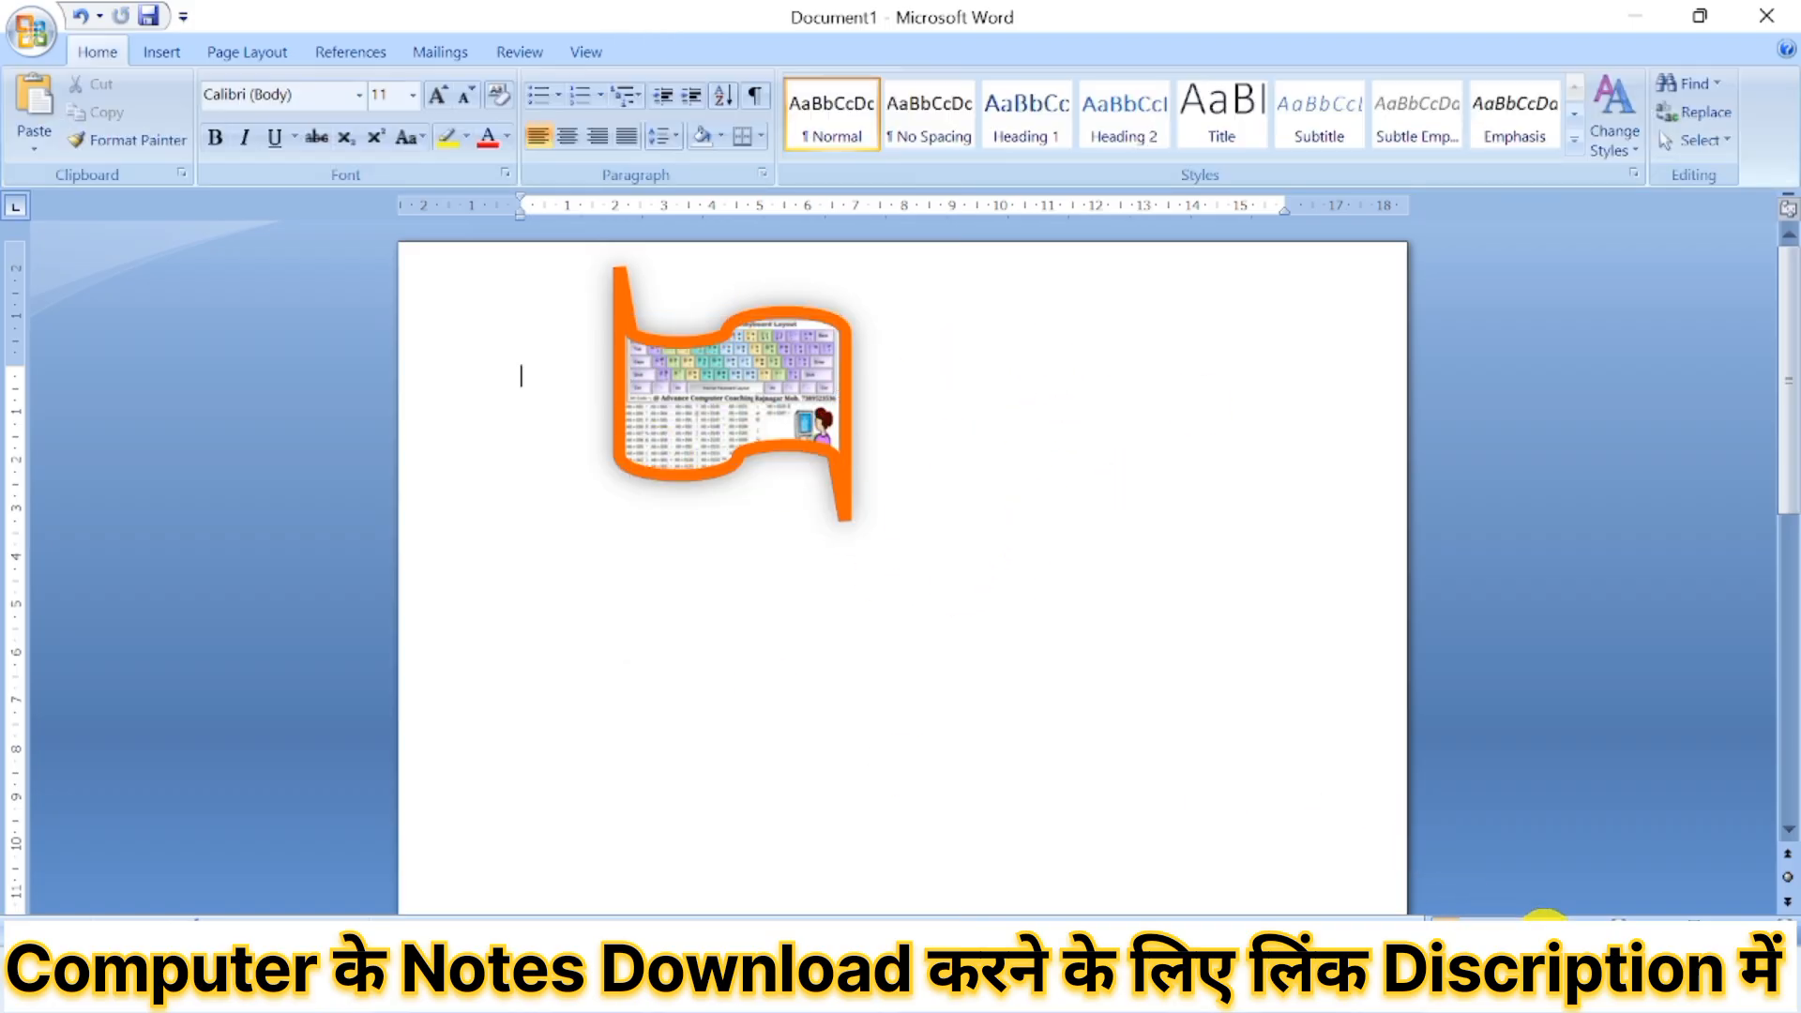
Position the orange-bordered wave-shaped picture in line with text.
click(1615, 927)
click(1615, 927)
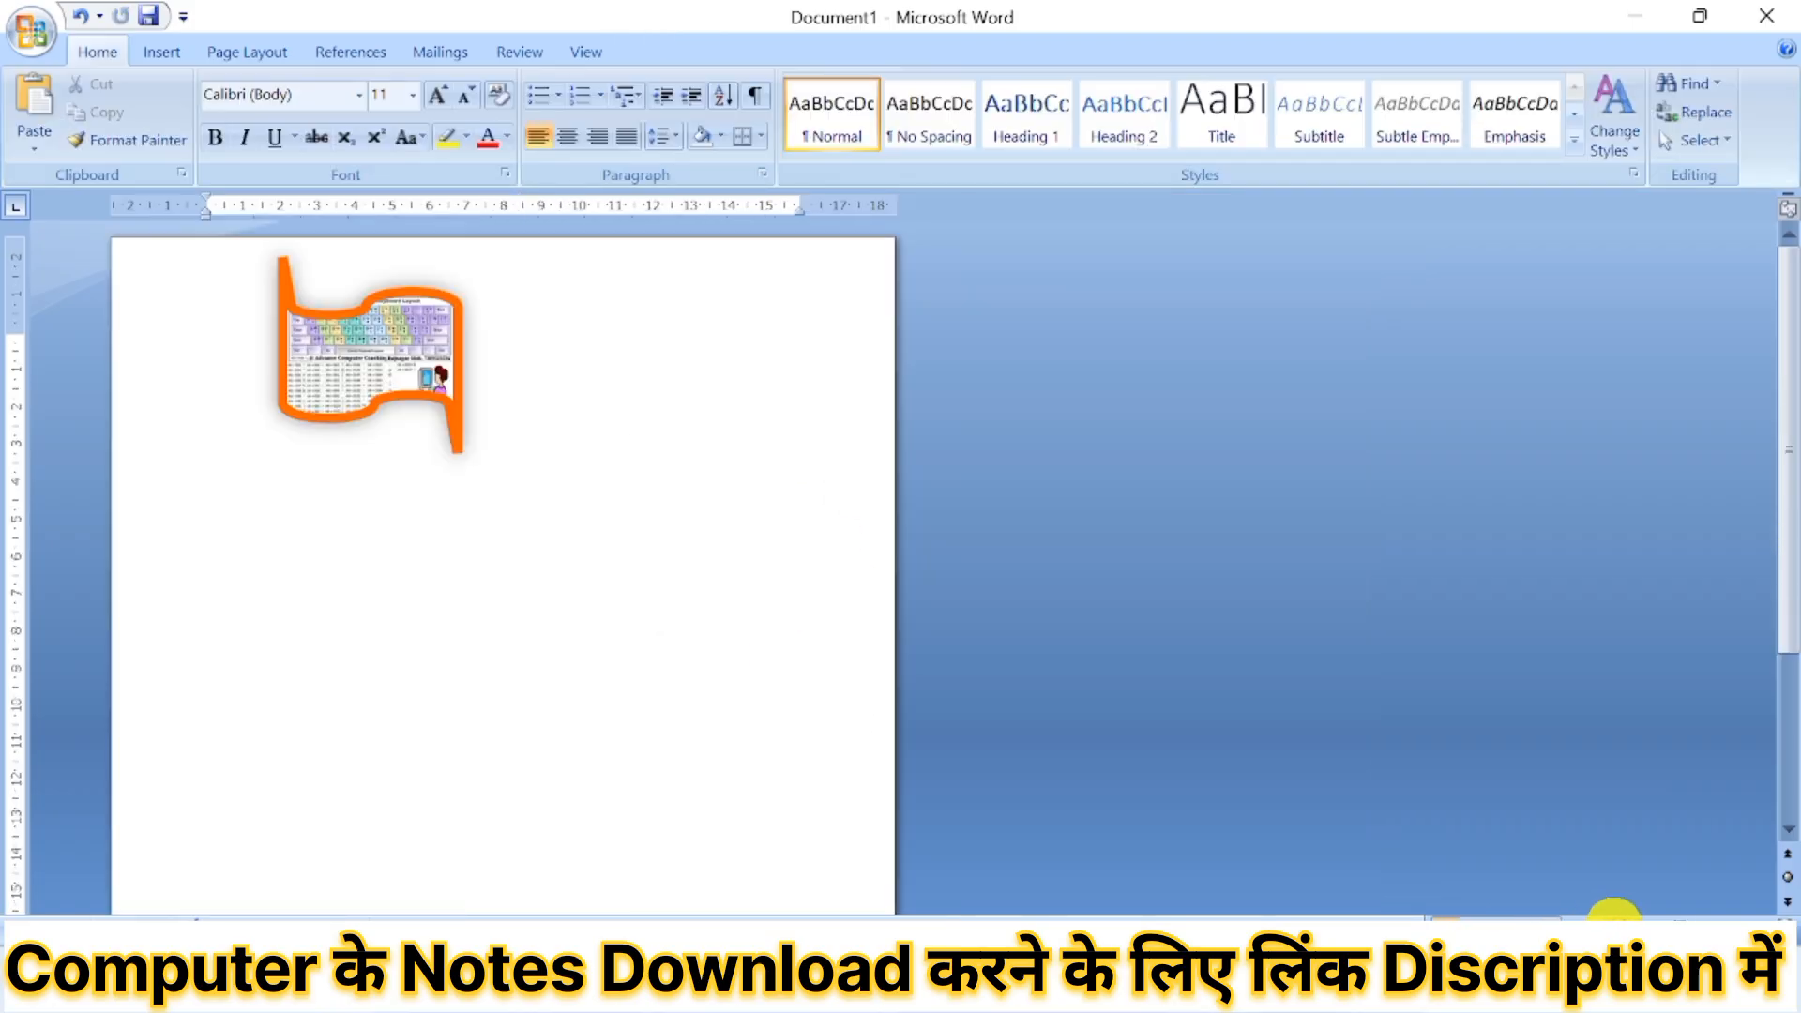
click(1614, 926)
click(1615, 927)
click(1614, 927)
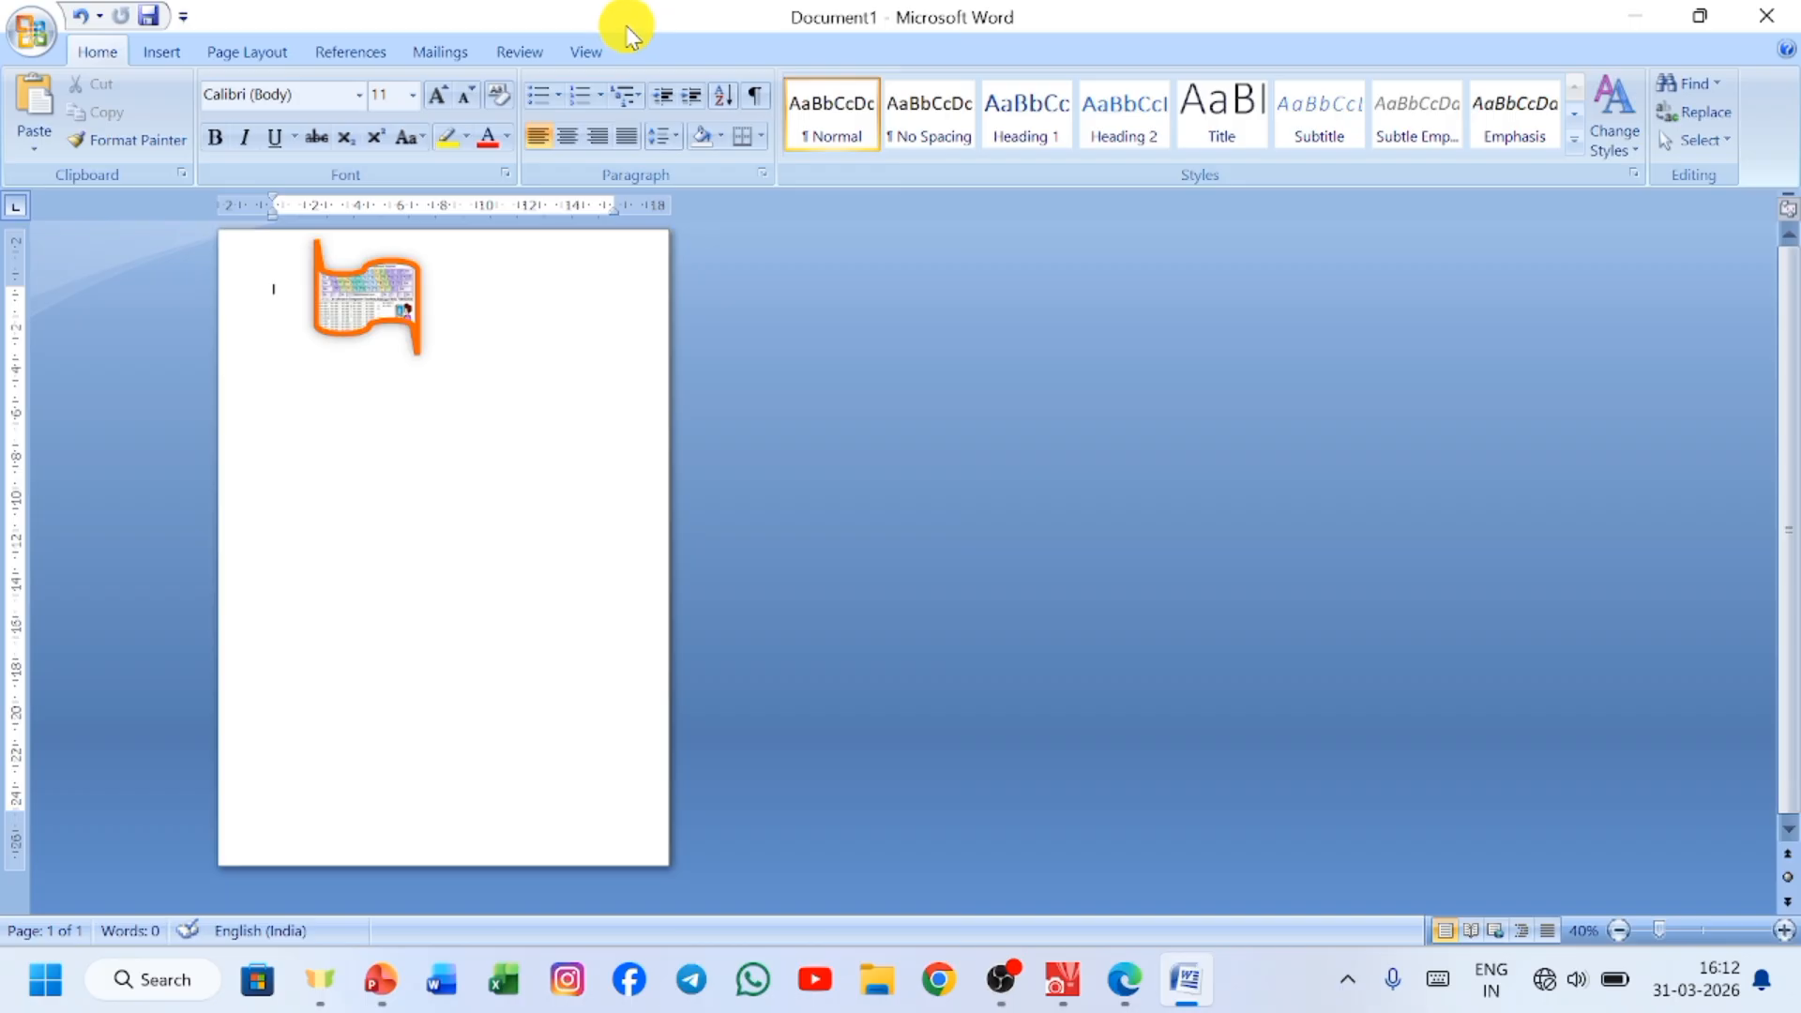
click(345, 294)
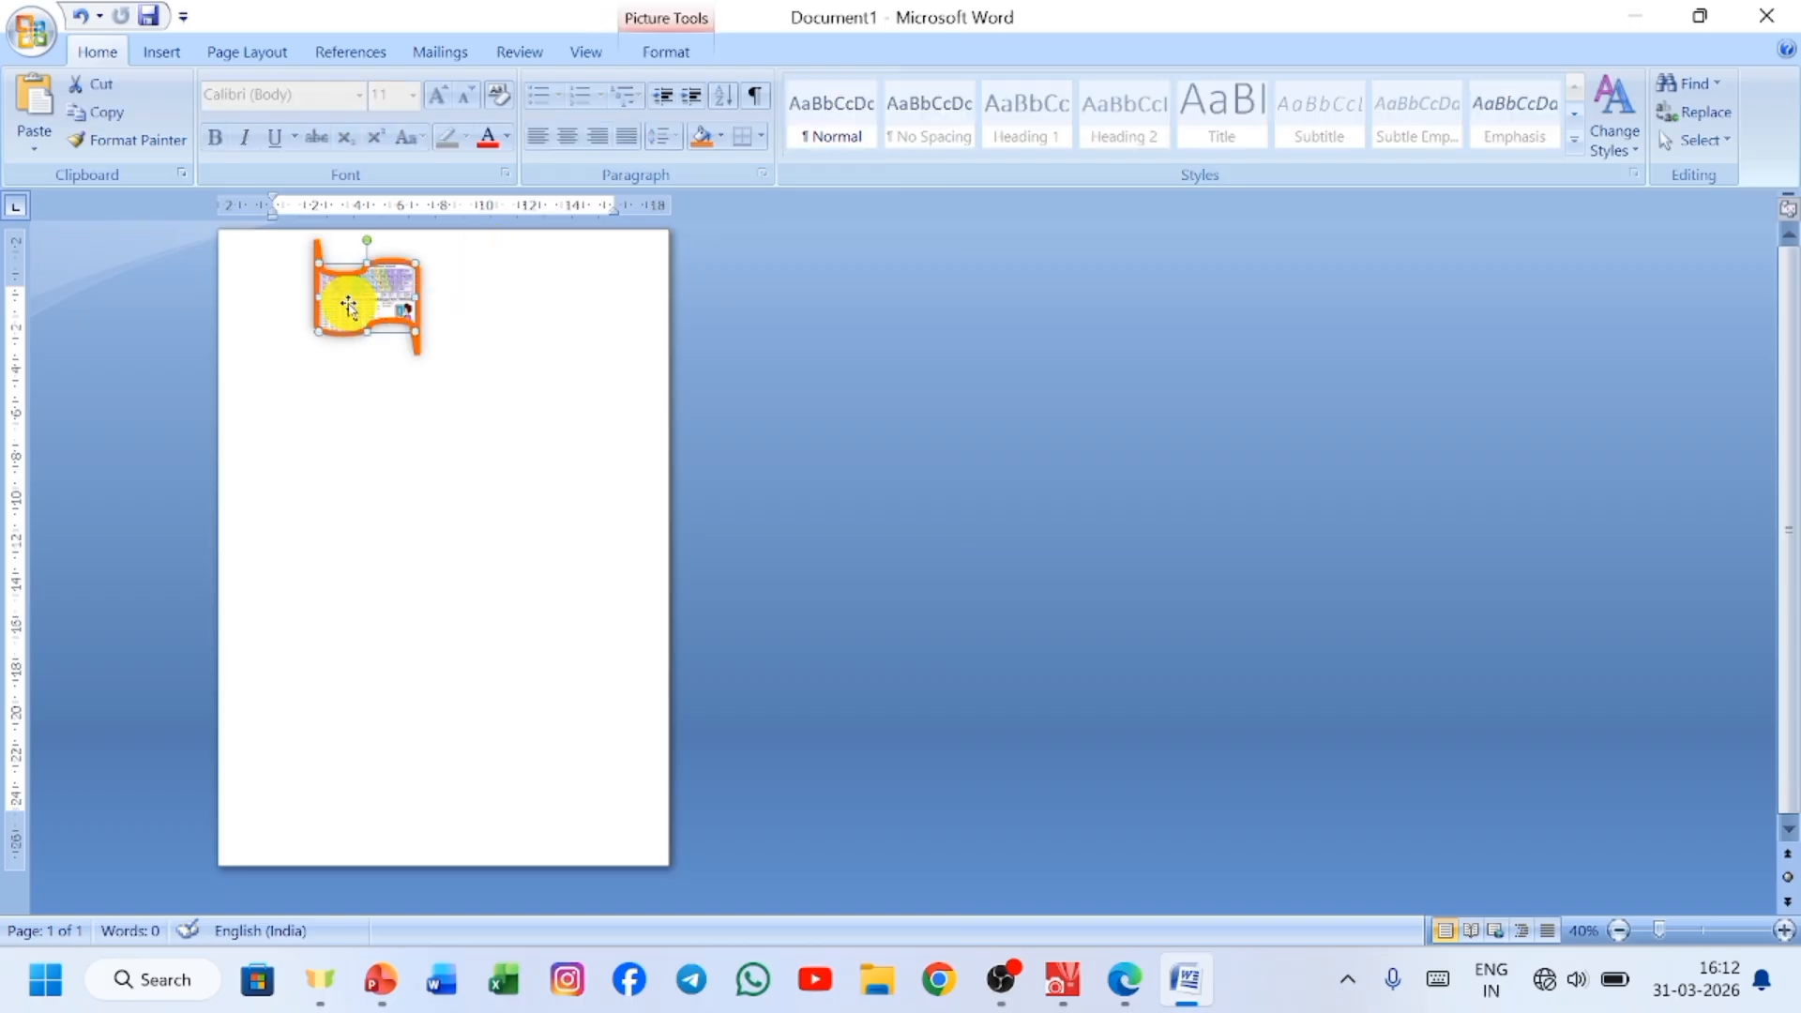
click(659, 55)
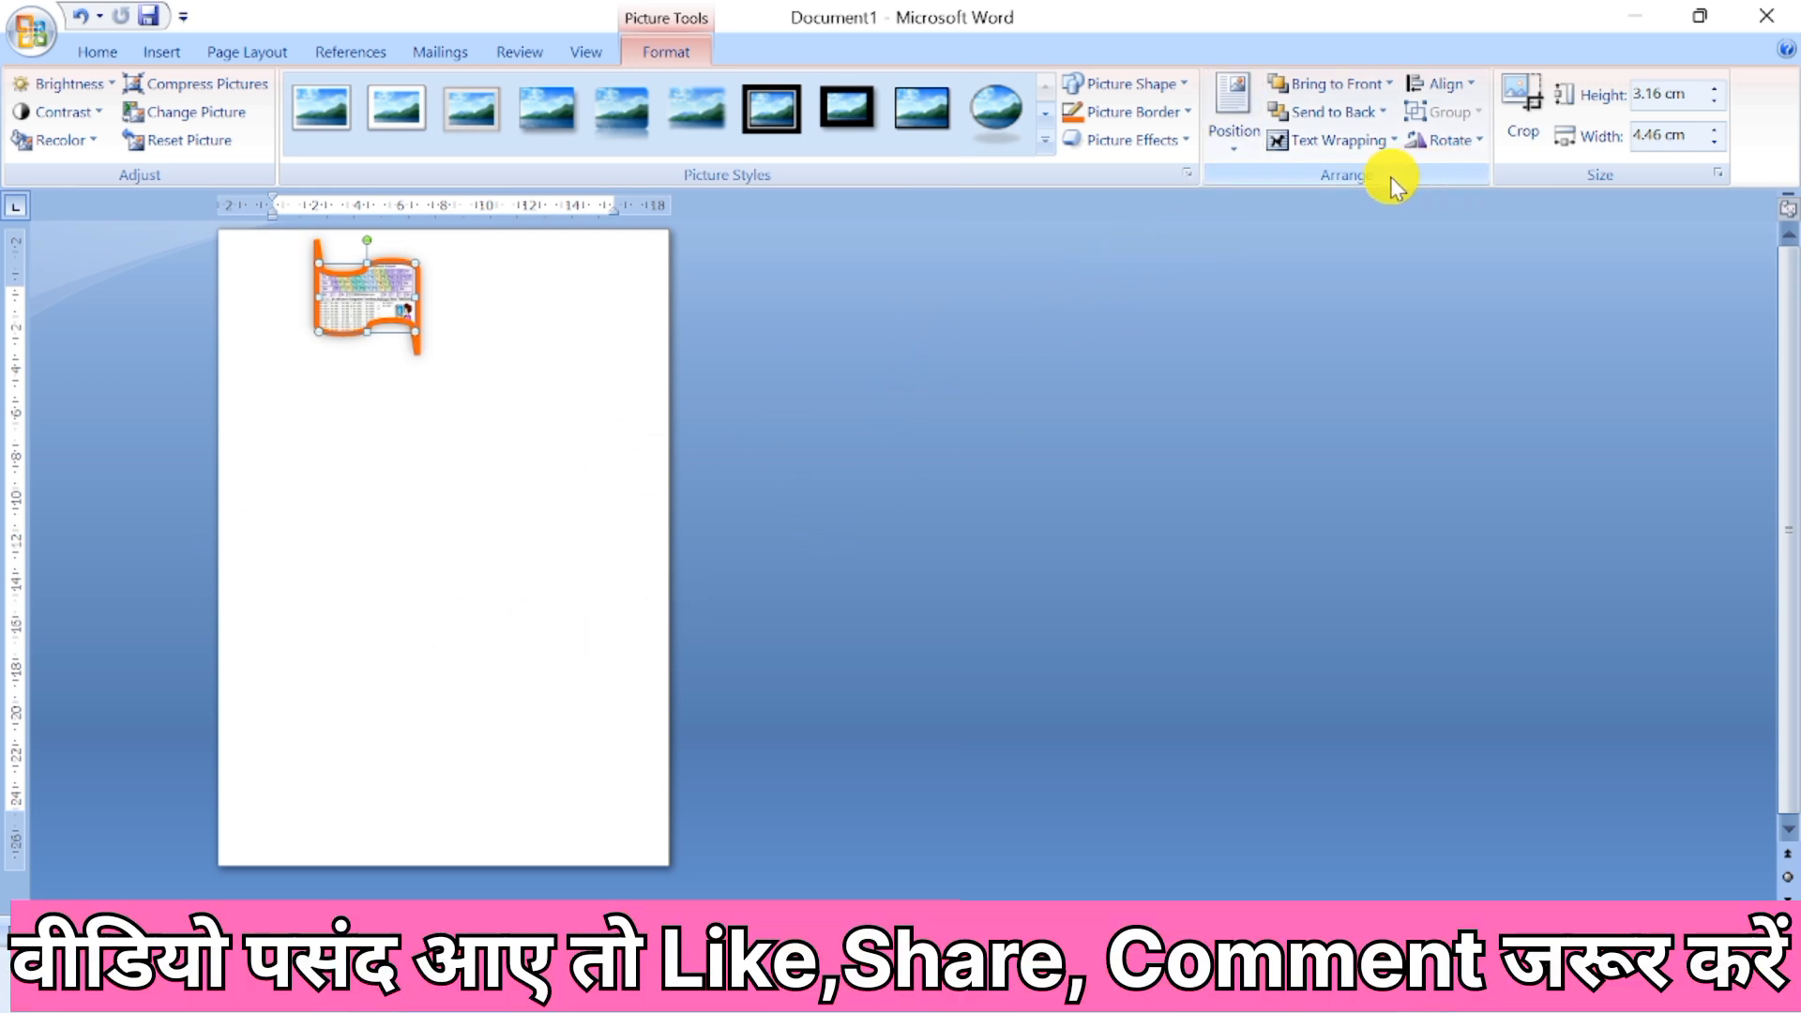
click(1229, 153)
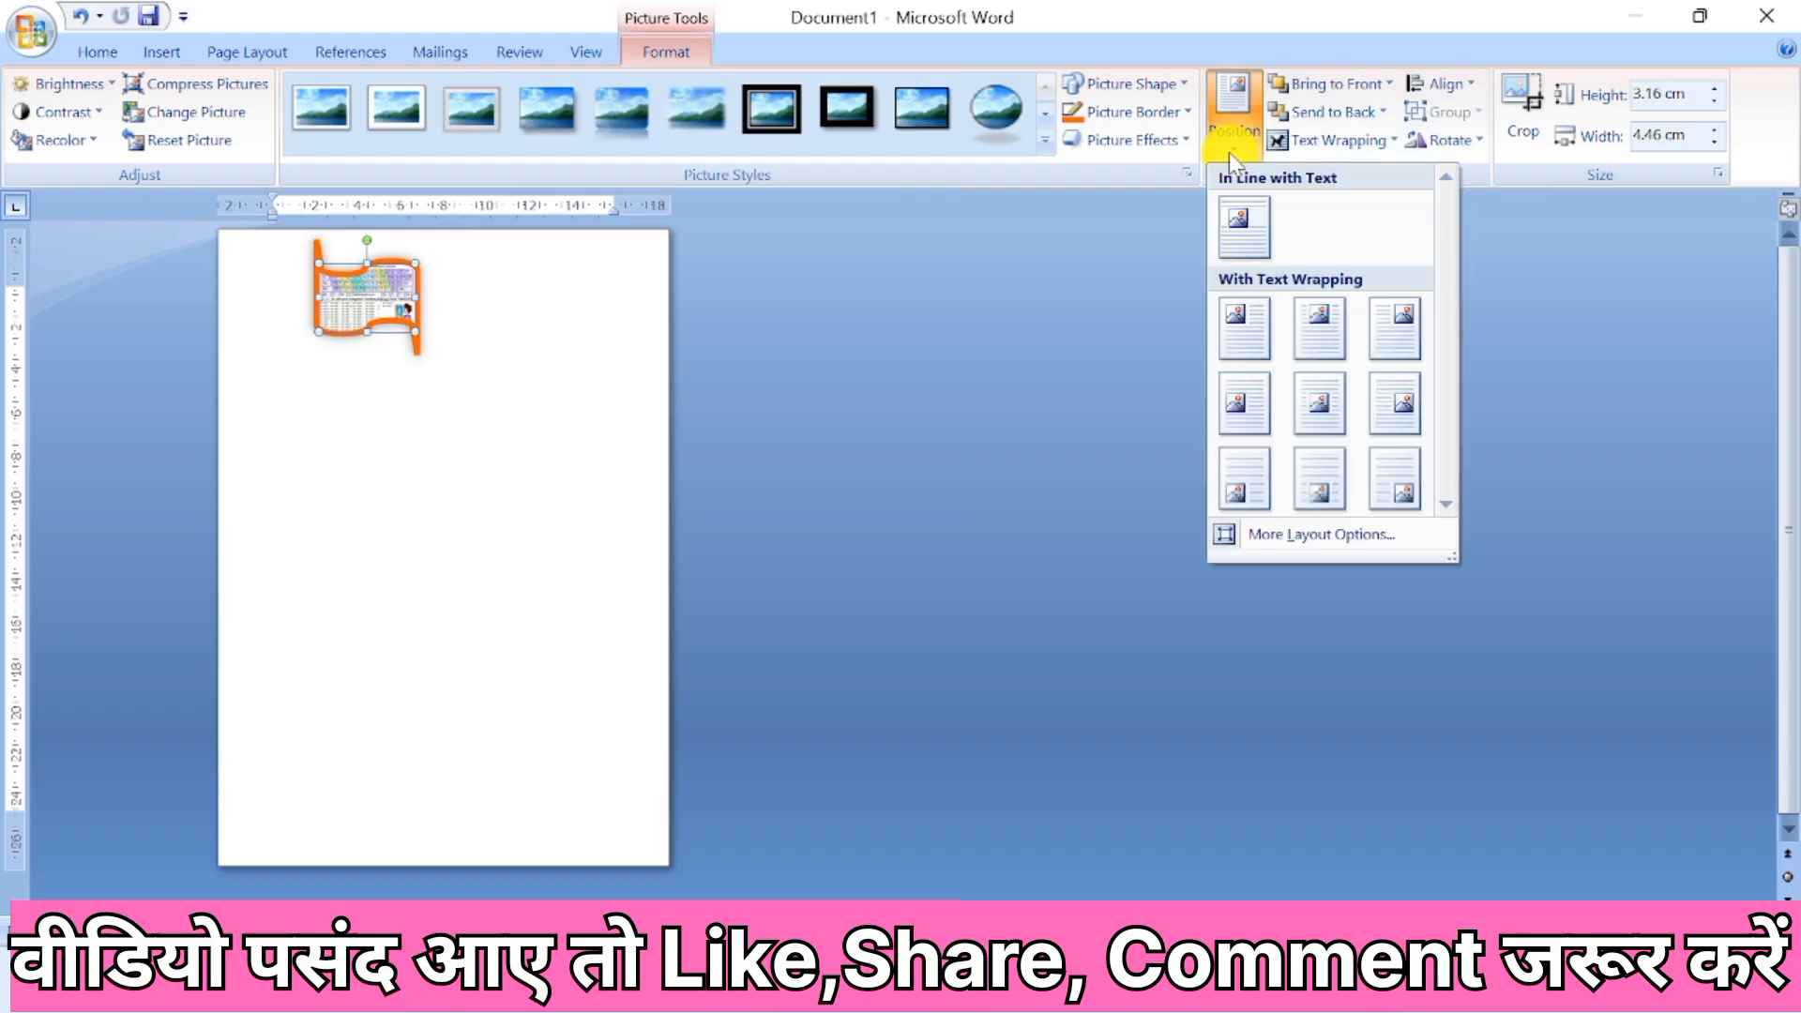
click(1236, 233)
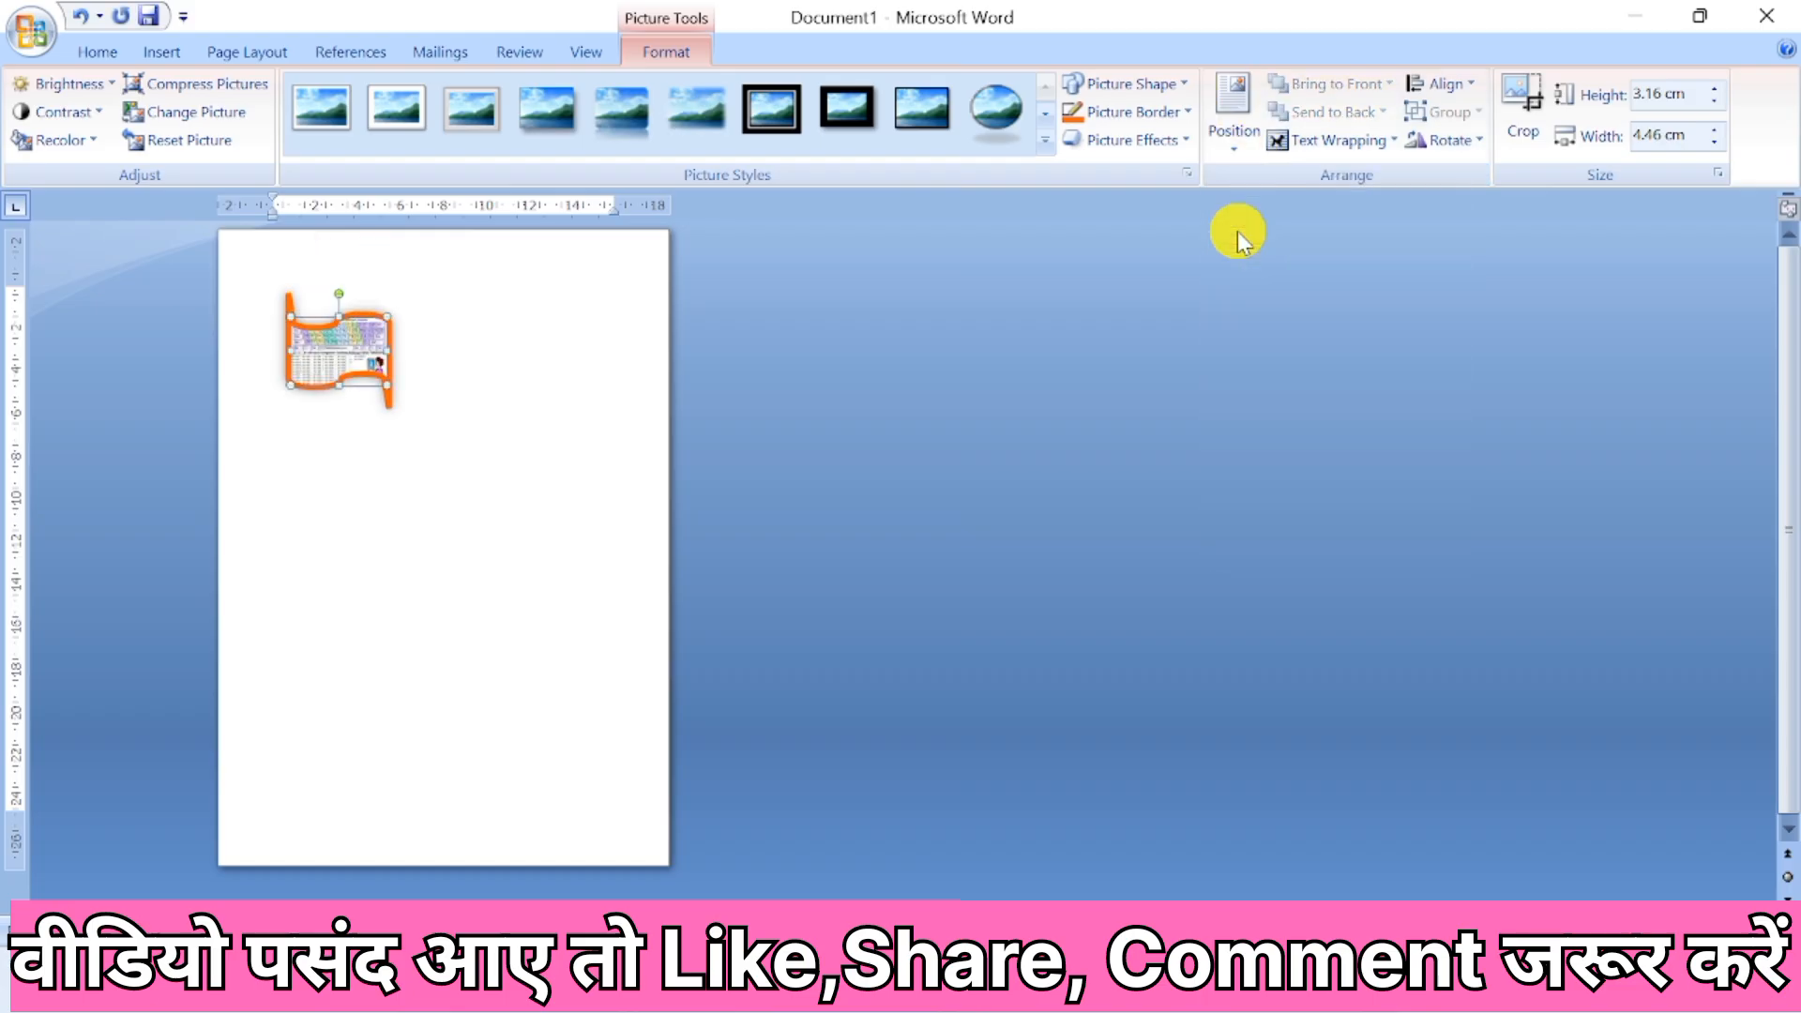
Position the picture at the page's top left with text wrapping, and replace that with the top center position.
click(1238, 142)
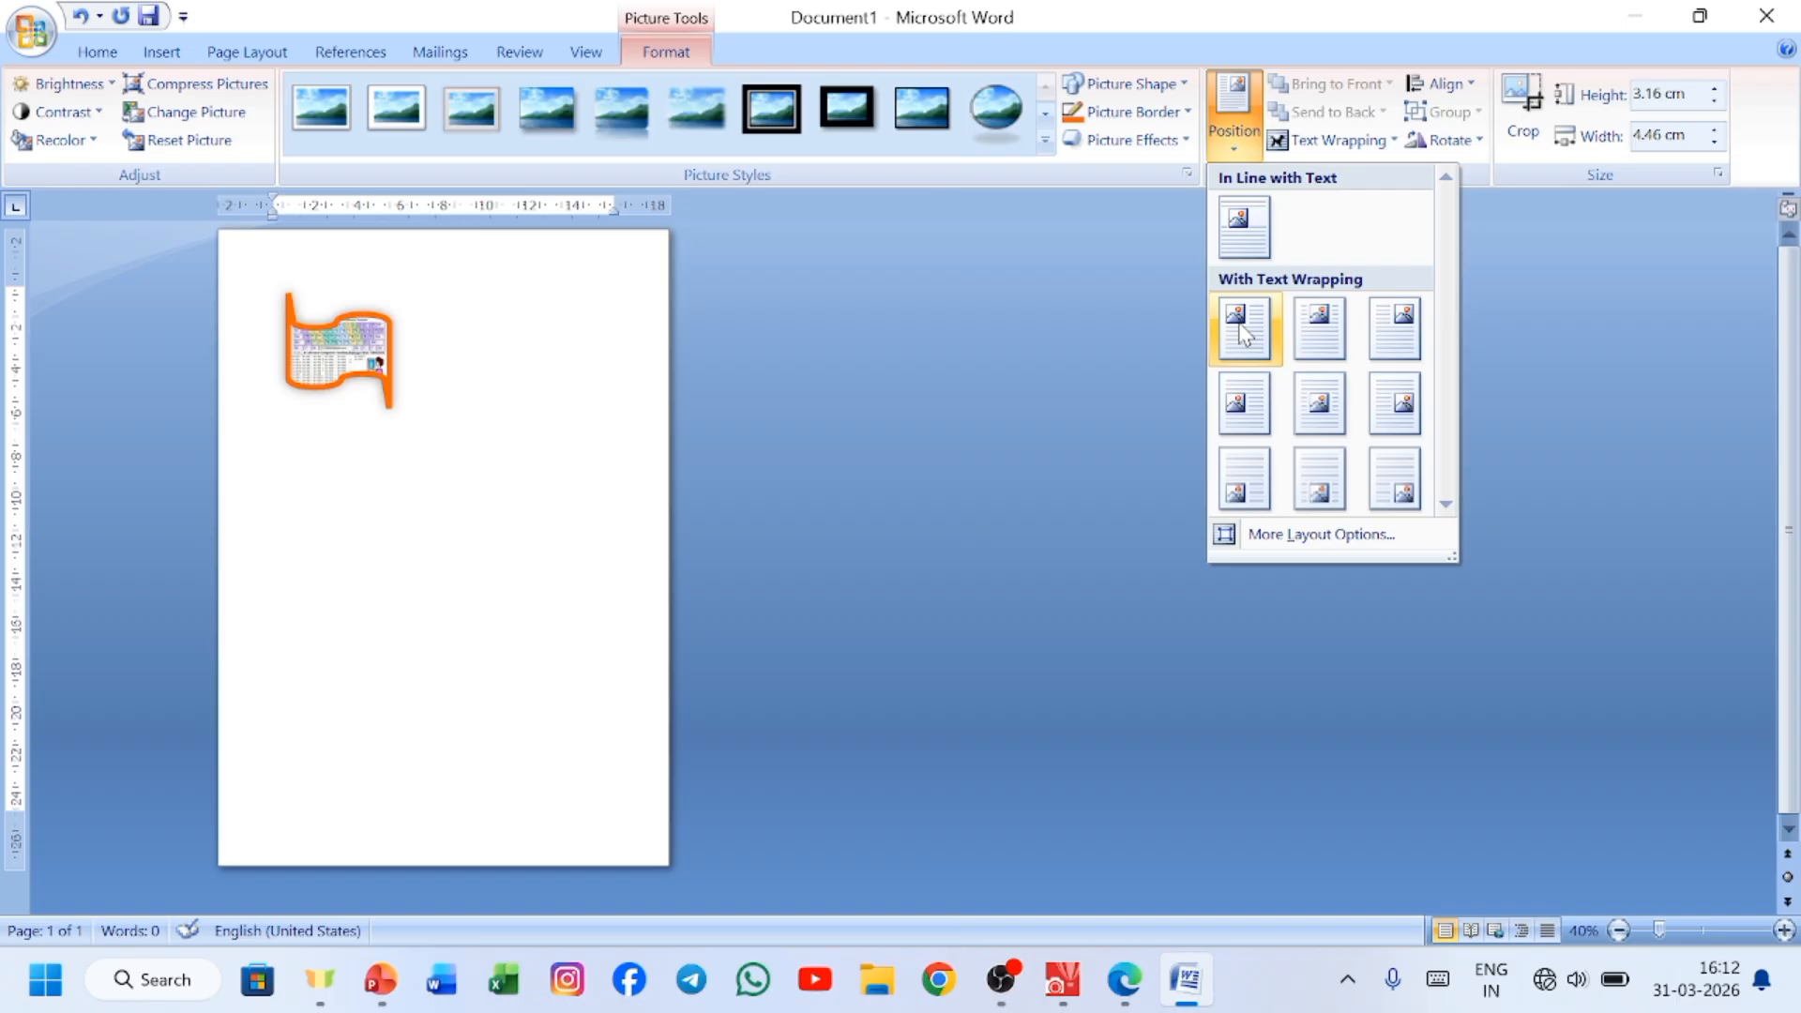
click(1238, 330)
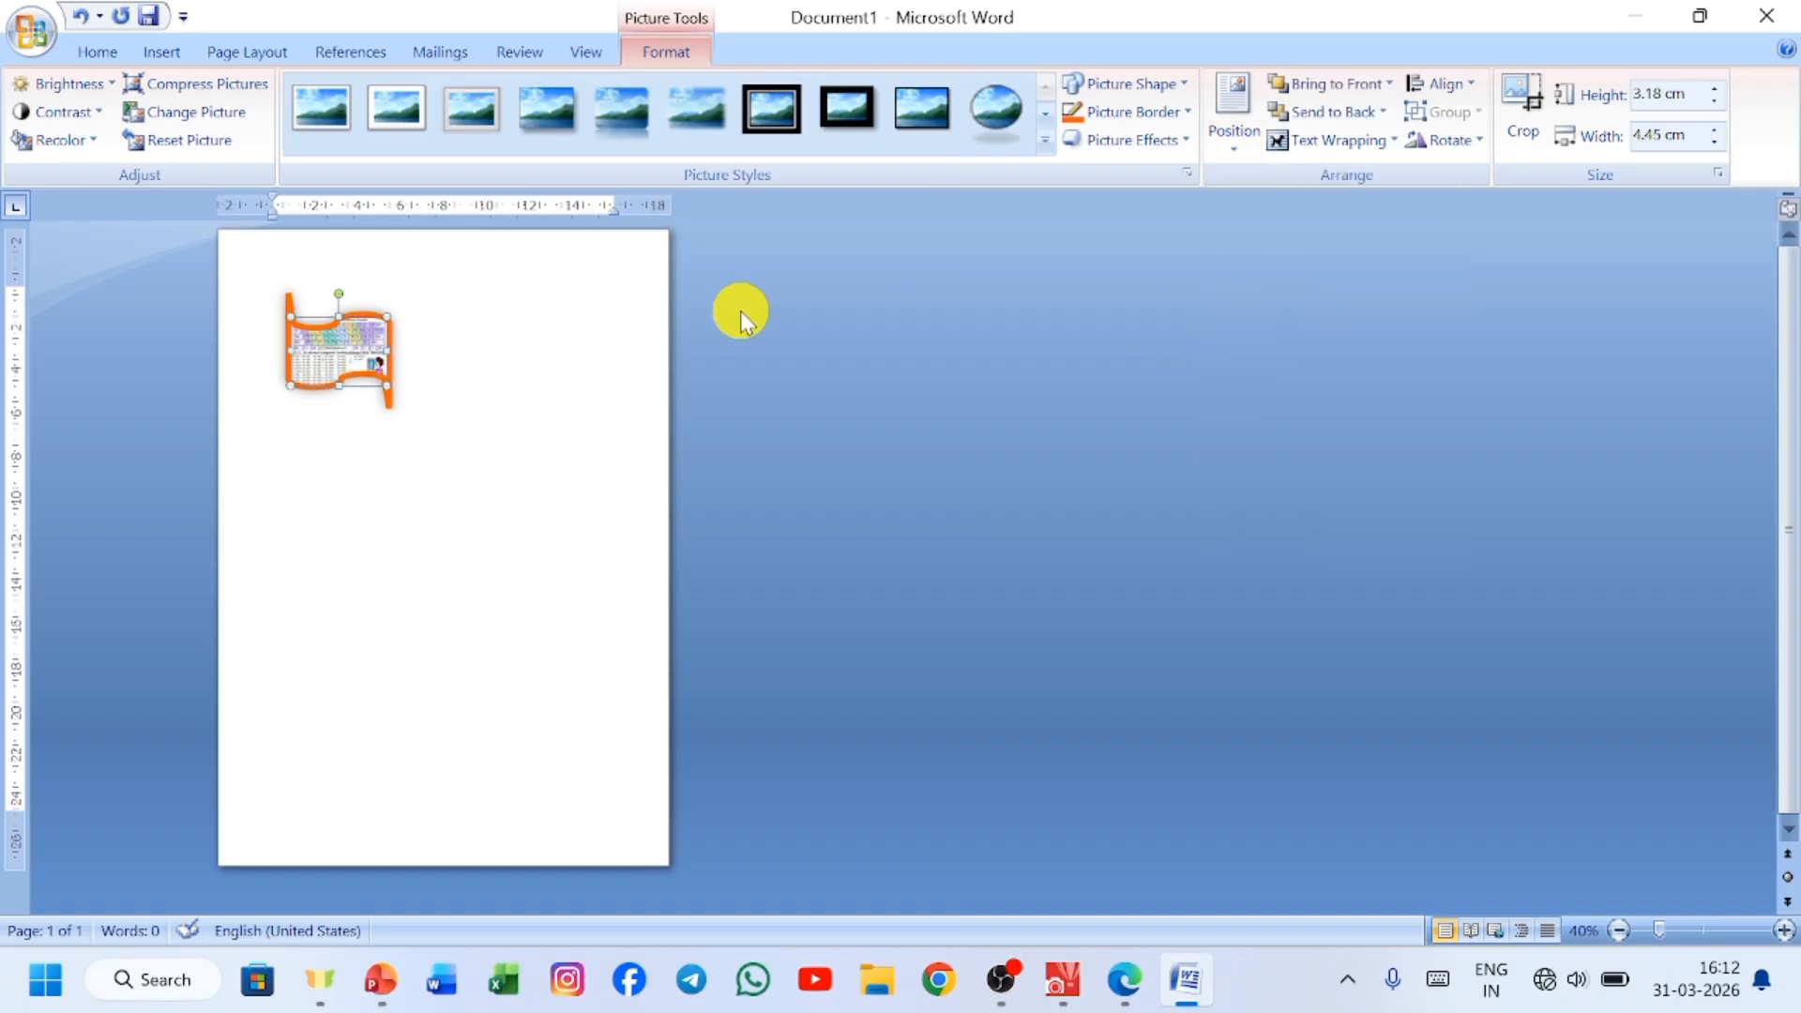
click(1232, 157)
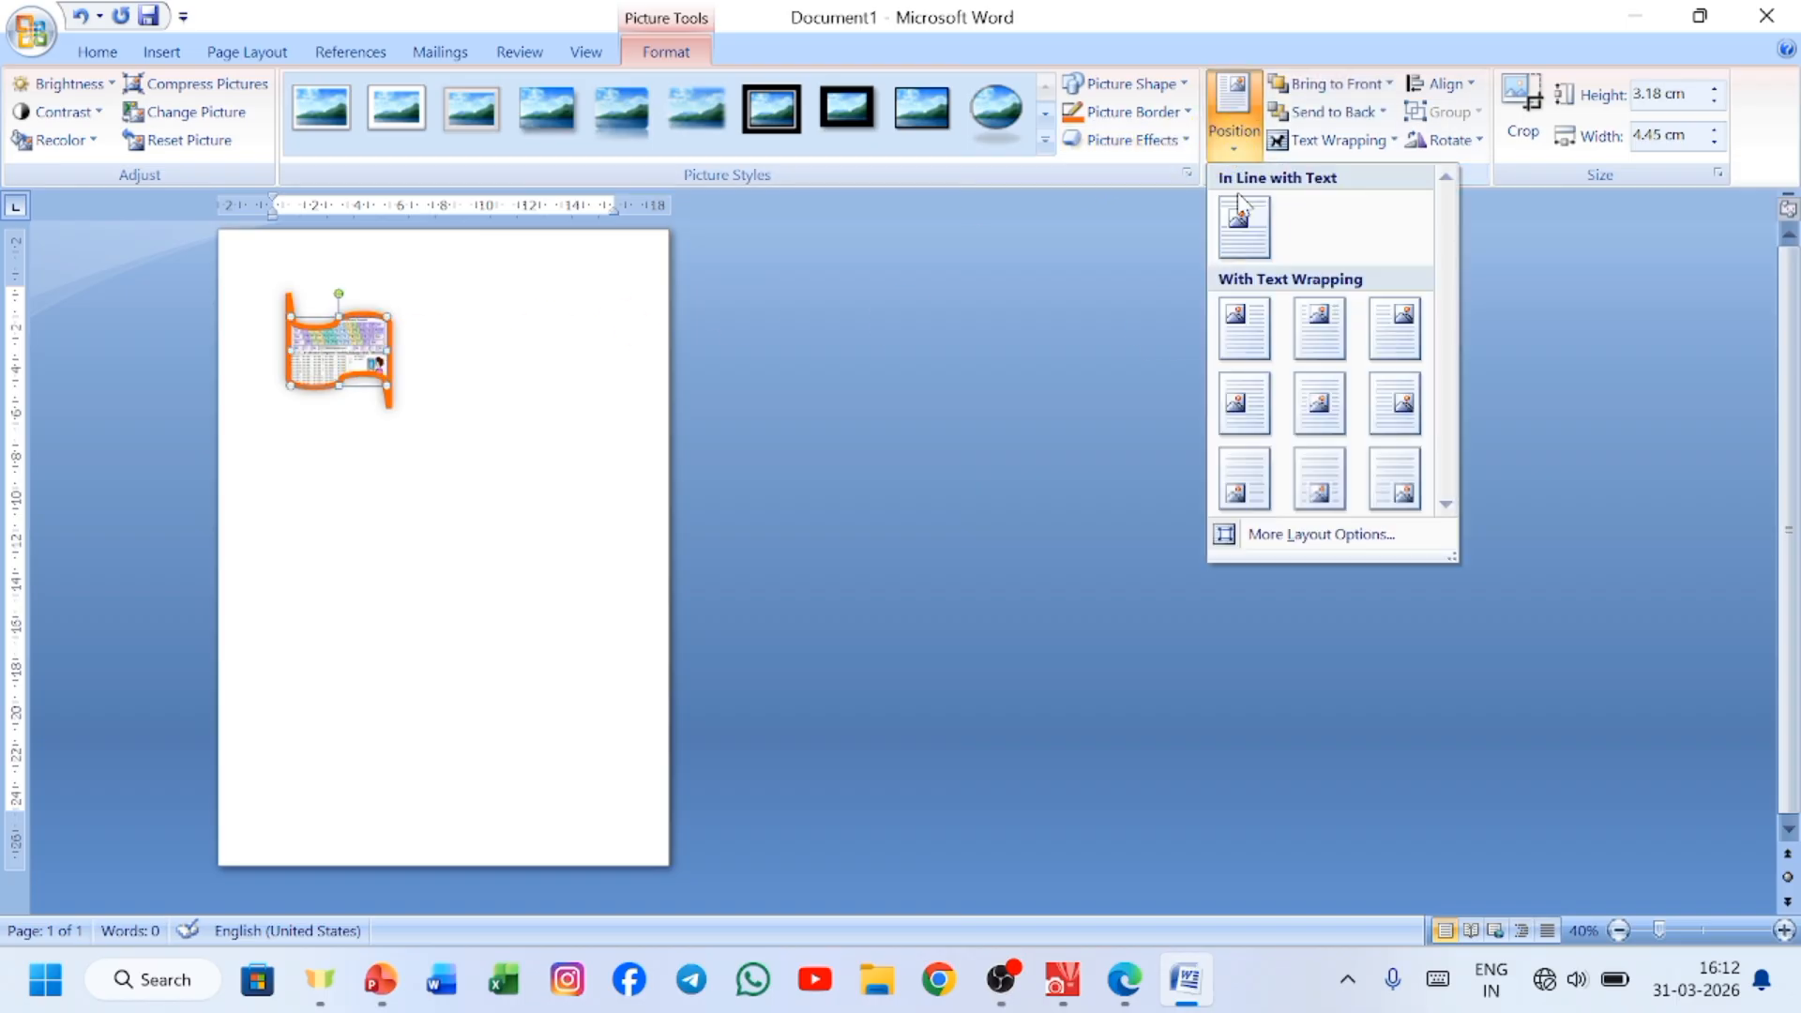
click(1314, 330)
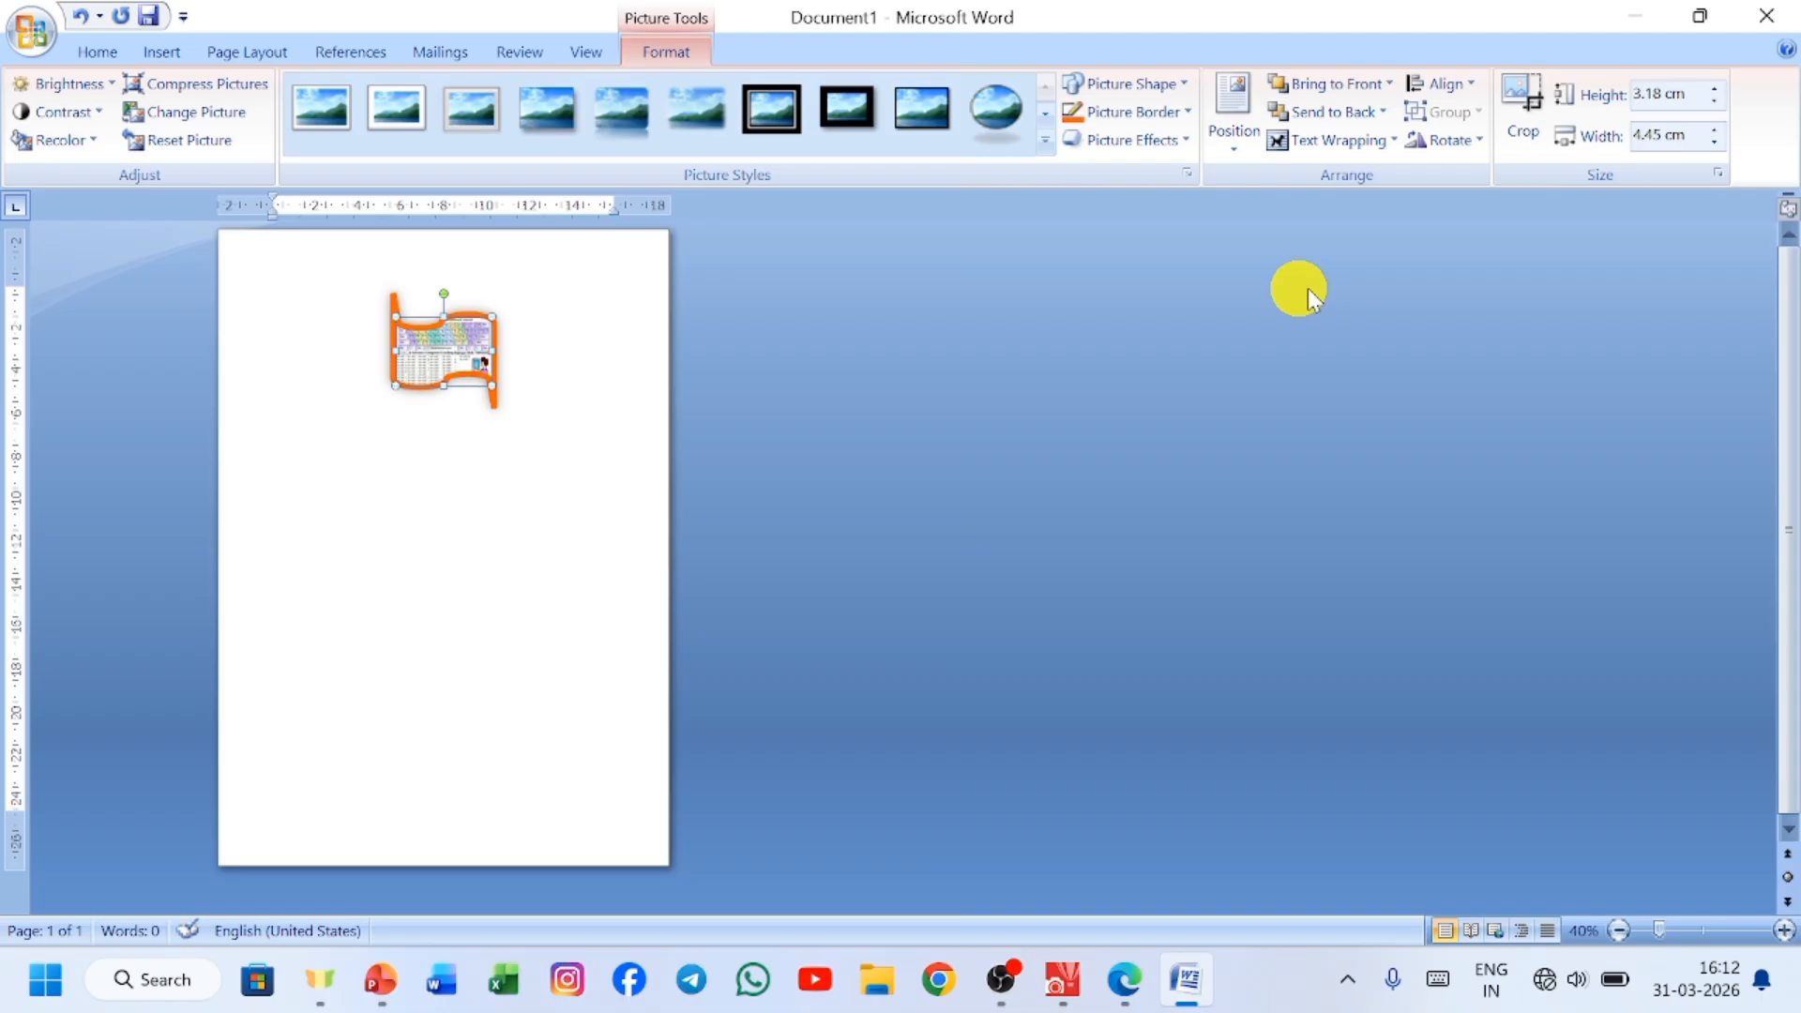
Examine the preset page positions and the Advanced Layout picture position settings, and close them without changing the picture.
click(1253, 150)
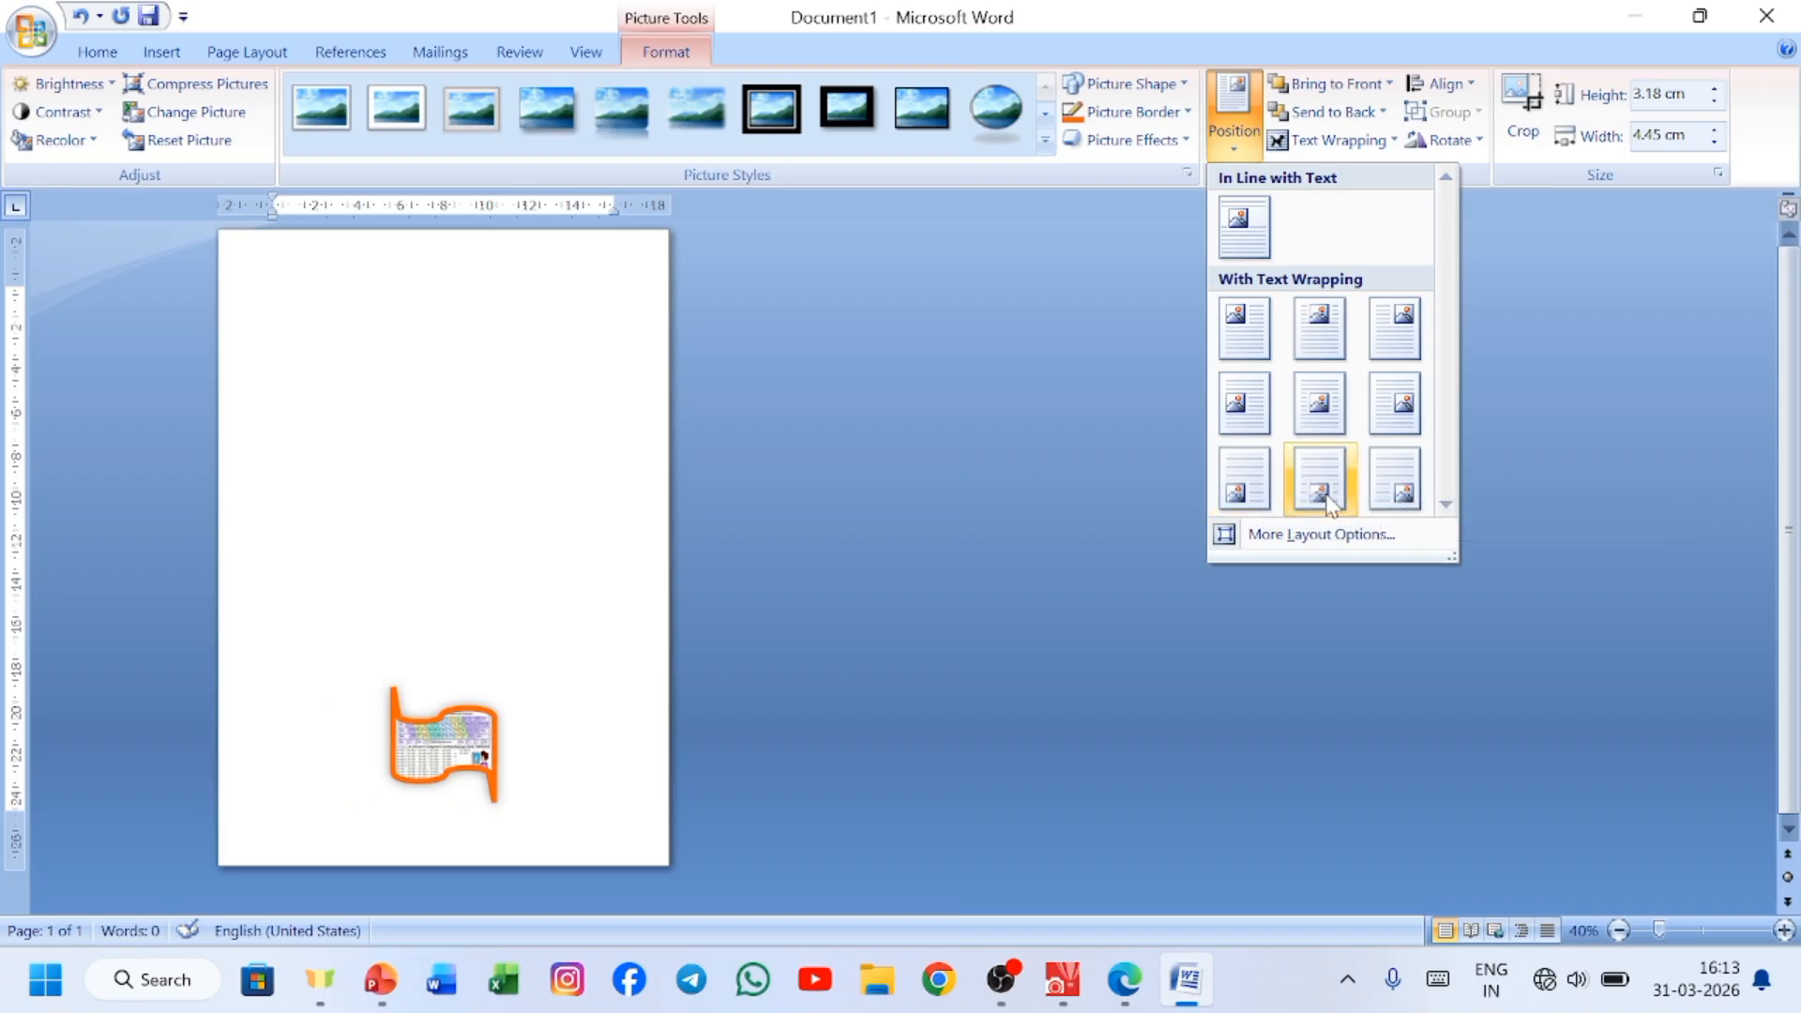
click(1365, 532)
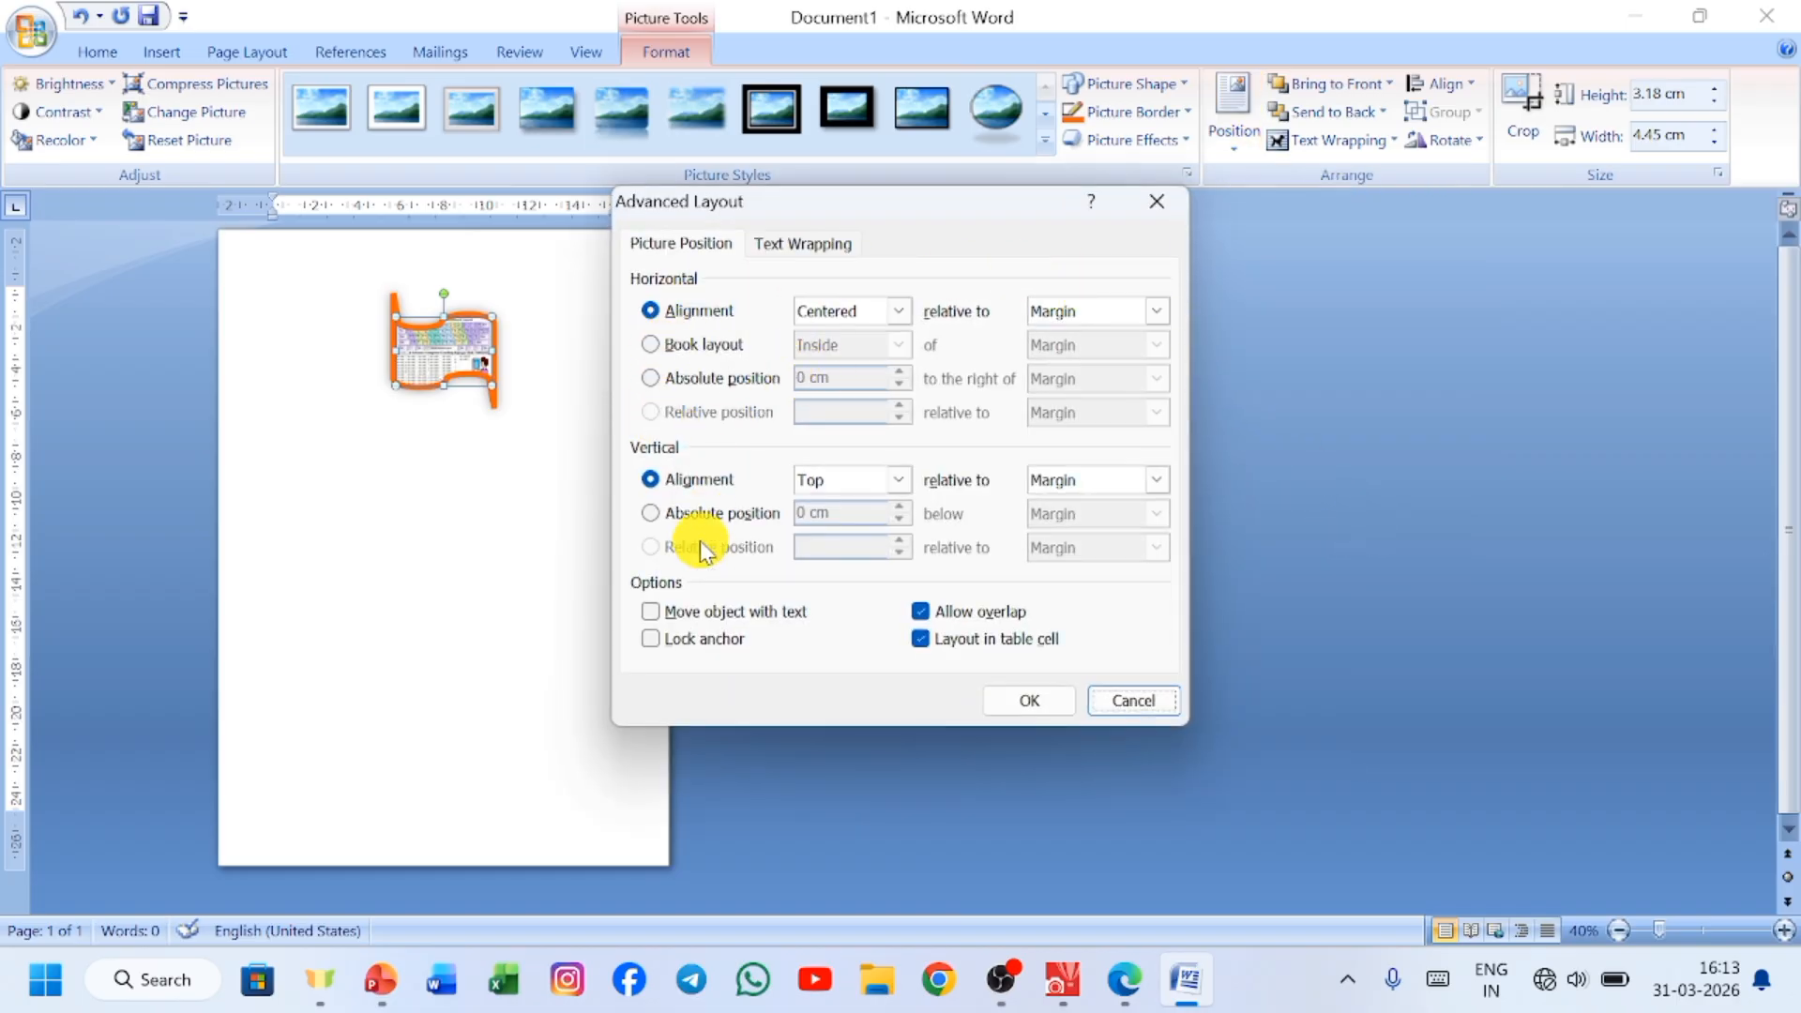
click(1158, 208)
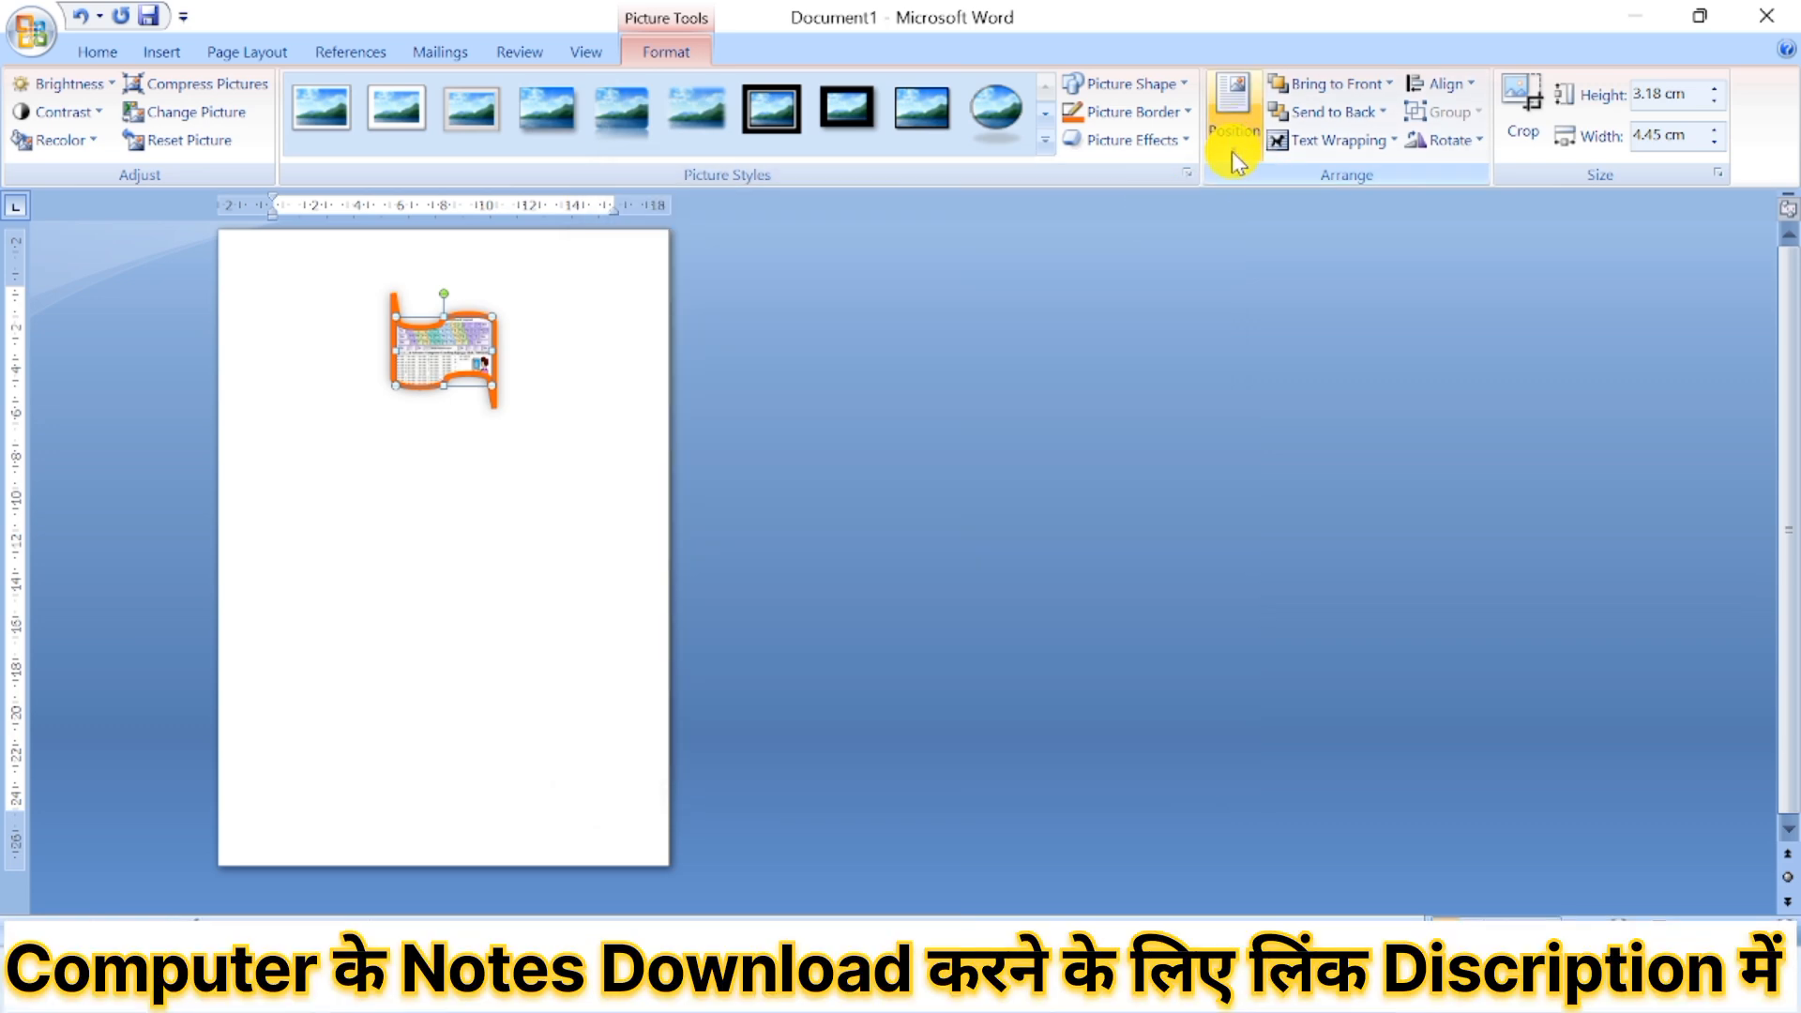
click(1230, 152)
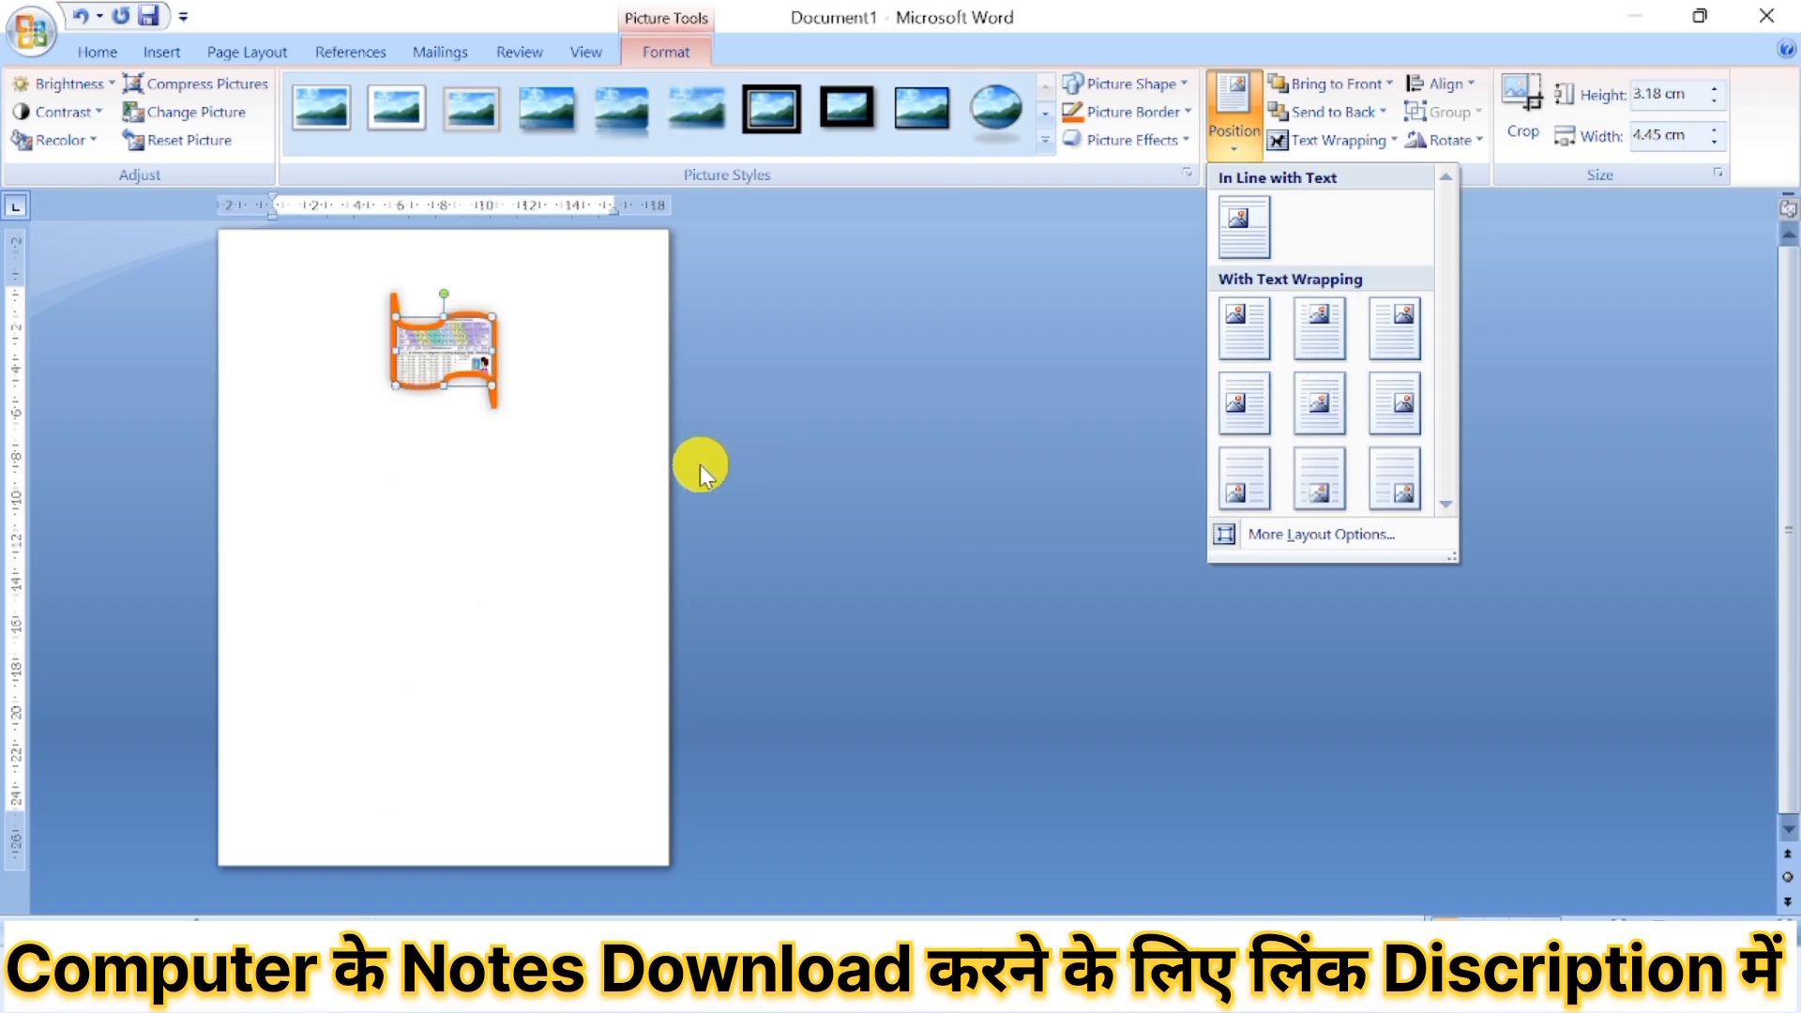
click(527, 474)
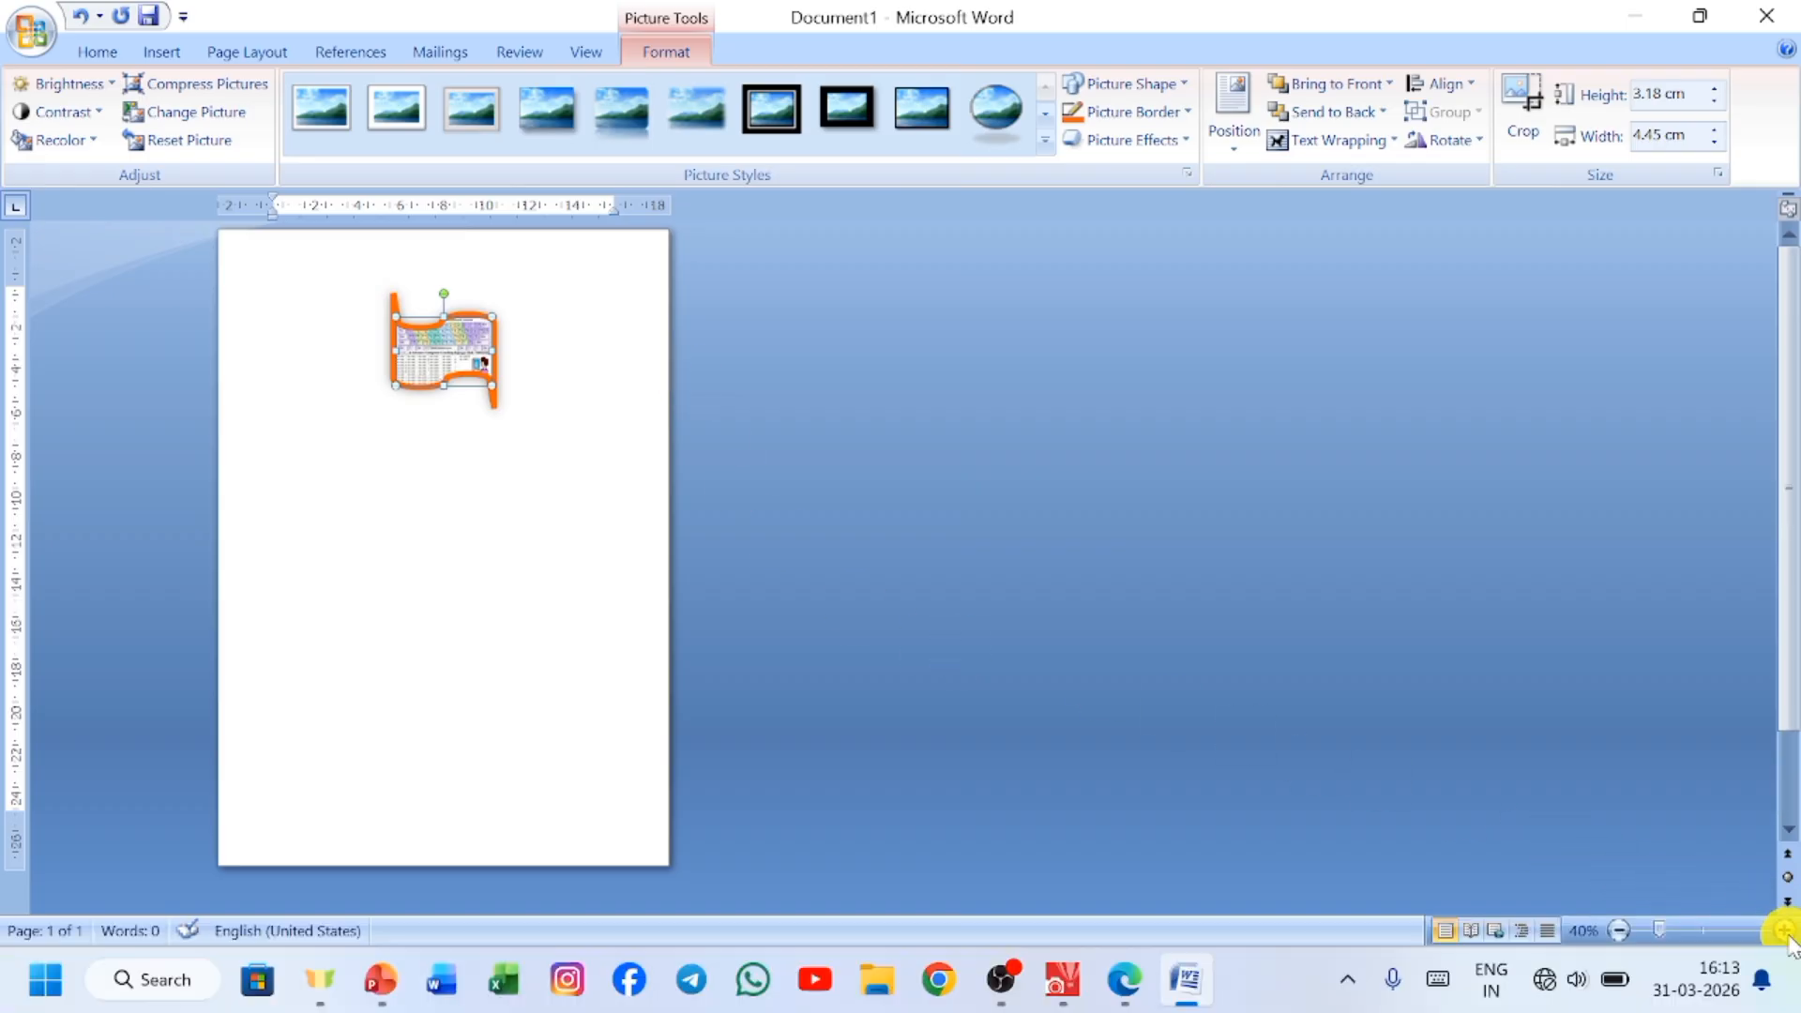
Delete the wave-shaped picture from the page.
click(1785, 930)
click(1785, 930)
click(1785, 931)
click(1785, 930)
click(1785, 930)
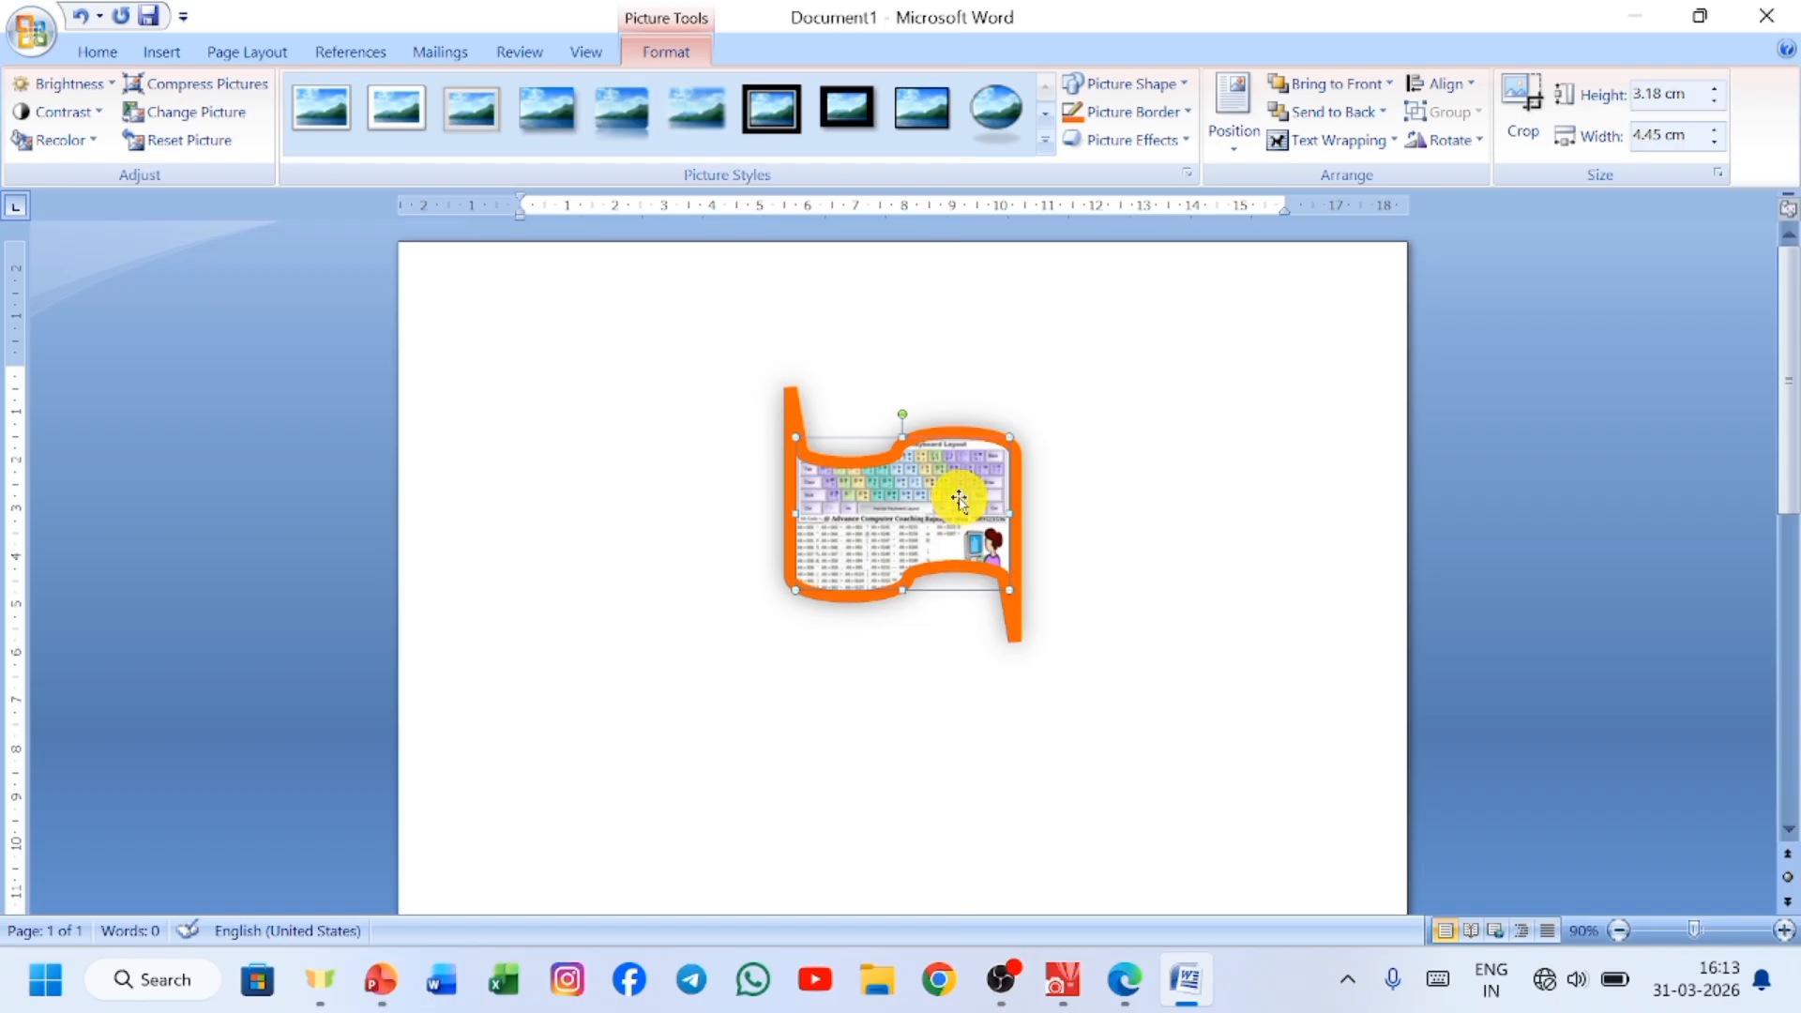
key(Delete)
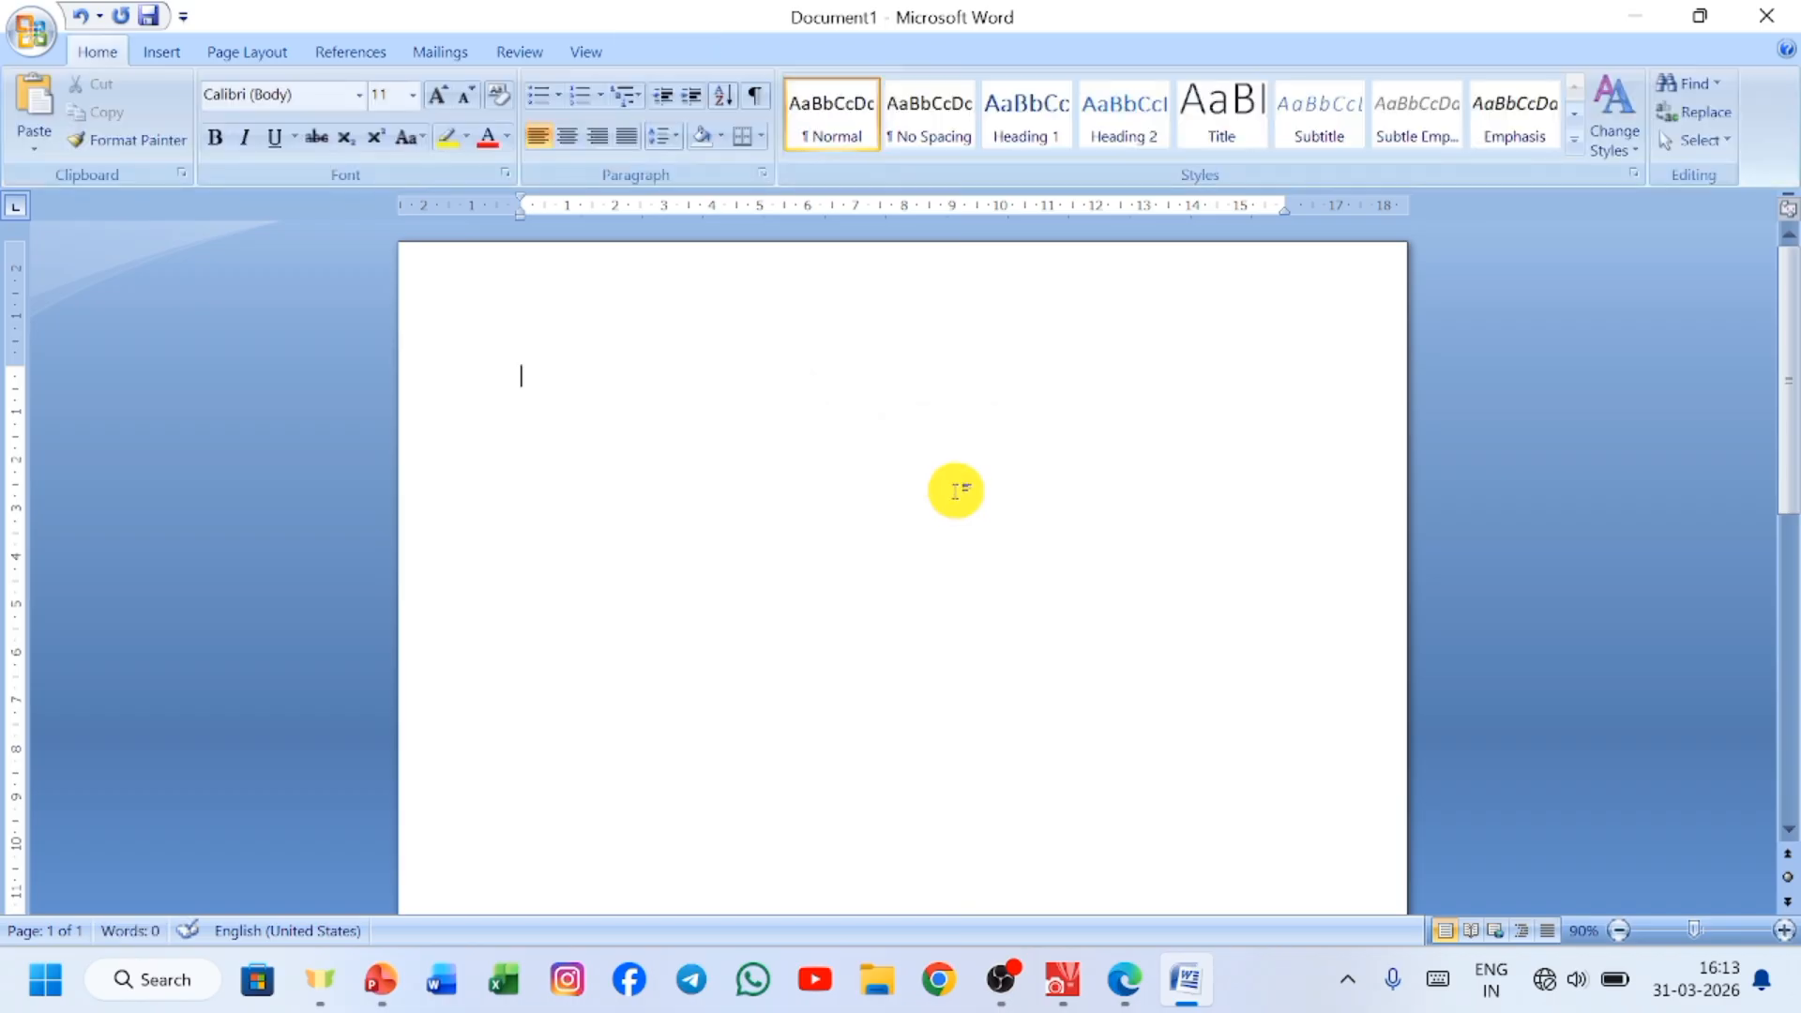
Insert the pictures mangal, ALL SHORT CUT, IMG_20250302_153923_530 and IMG_20250305_144450_448 together into the document.
click(172, 60)
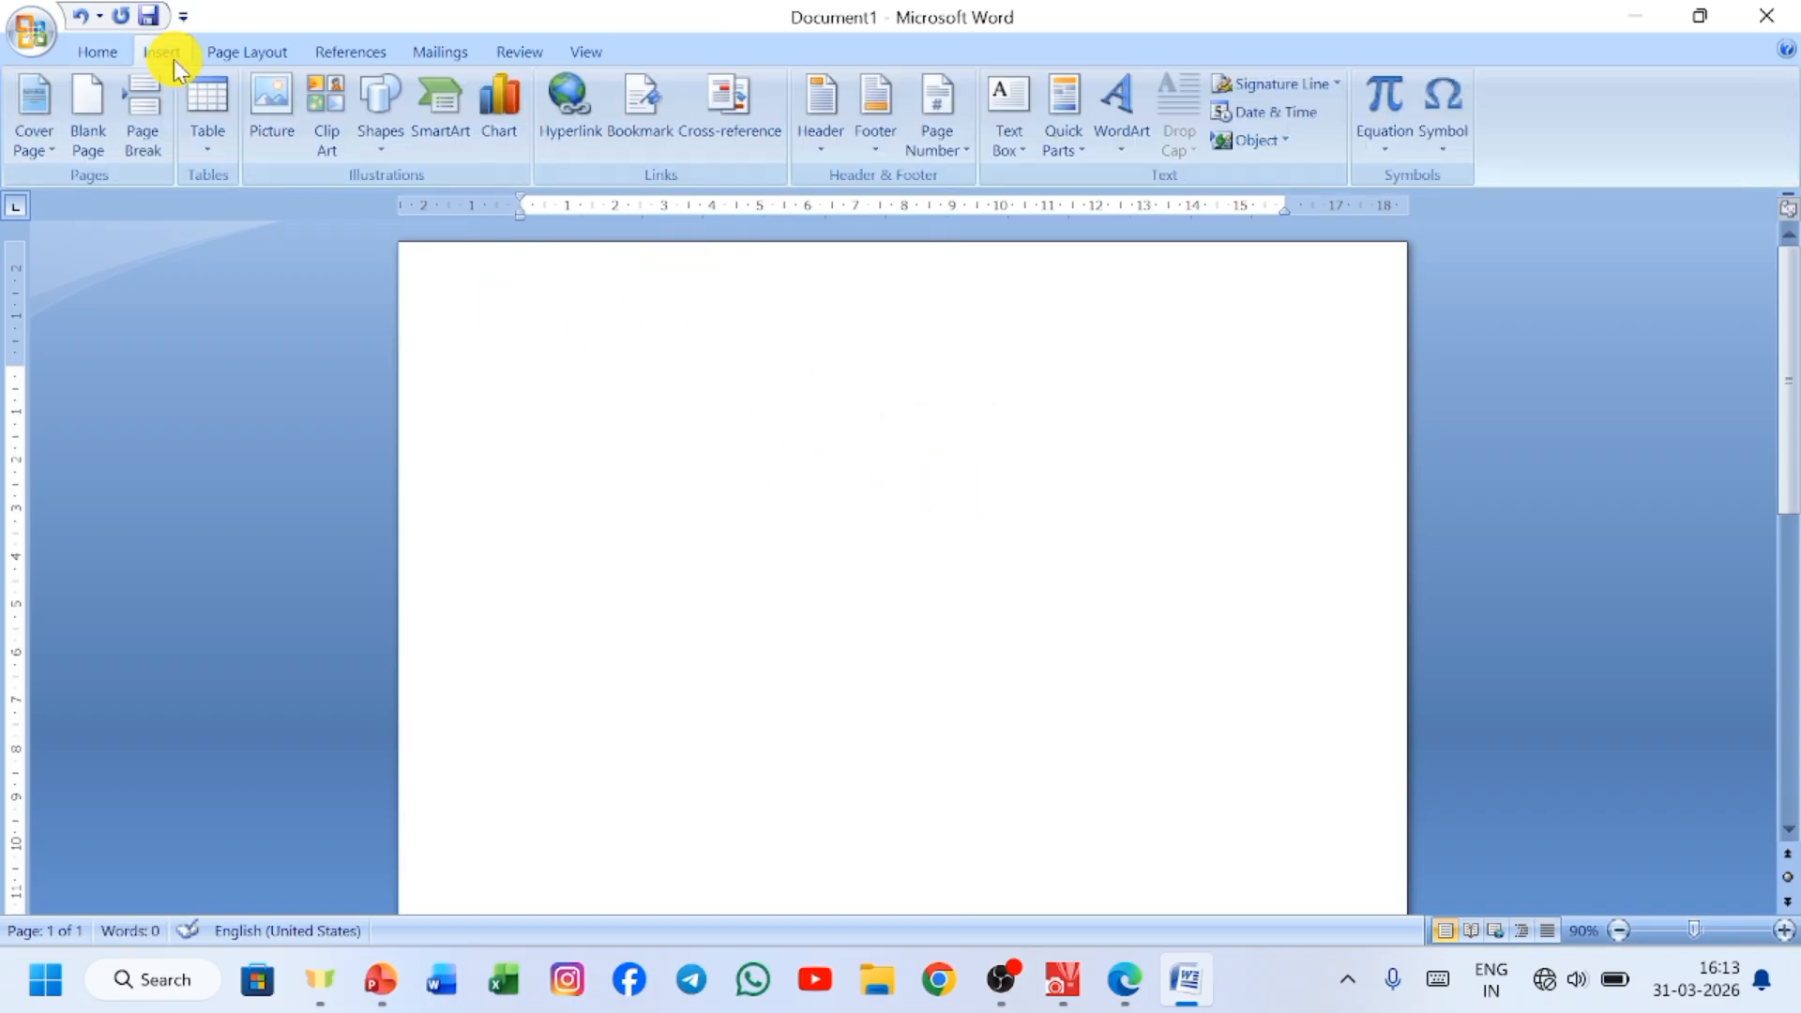
click(261, 110)
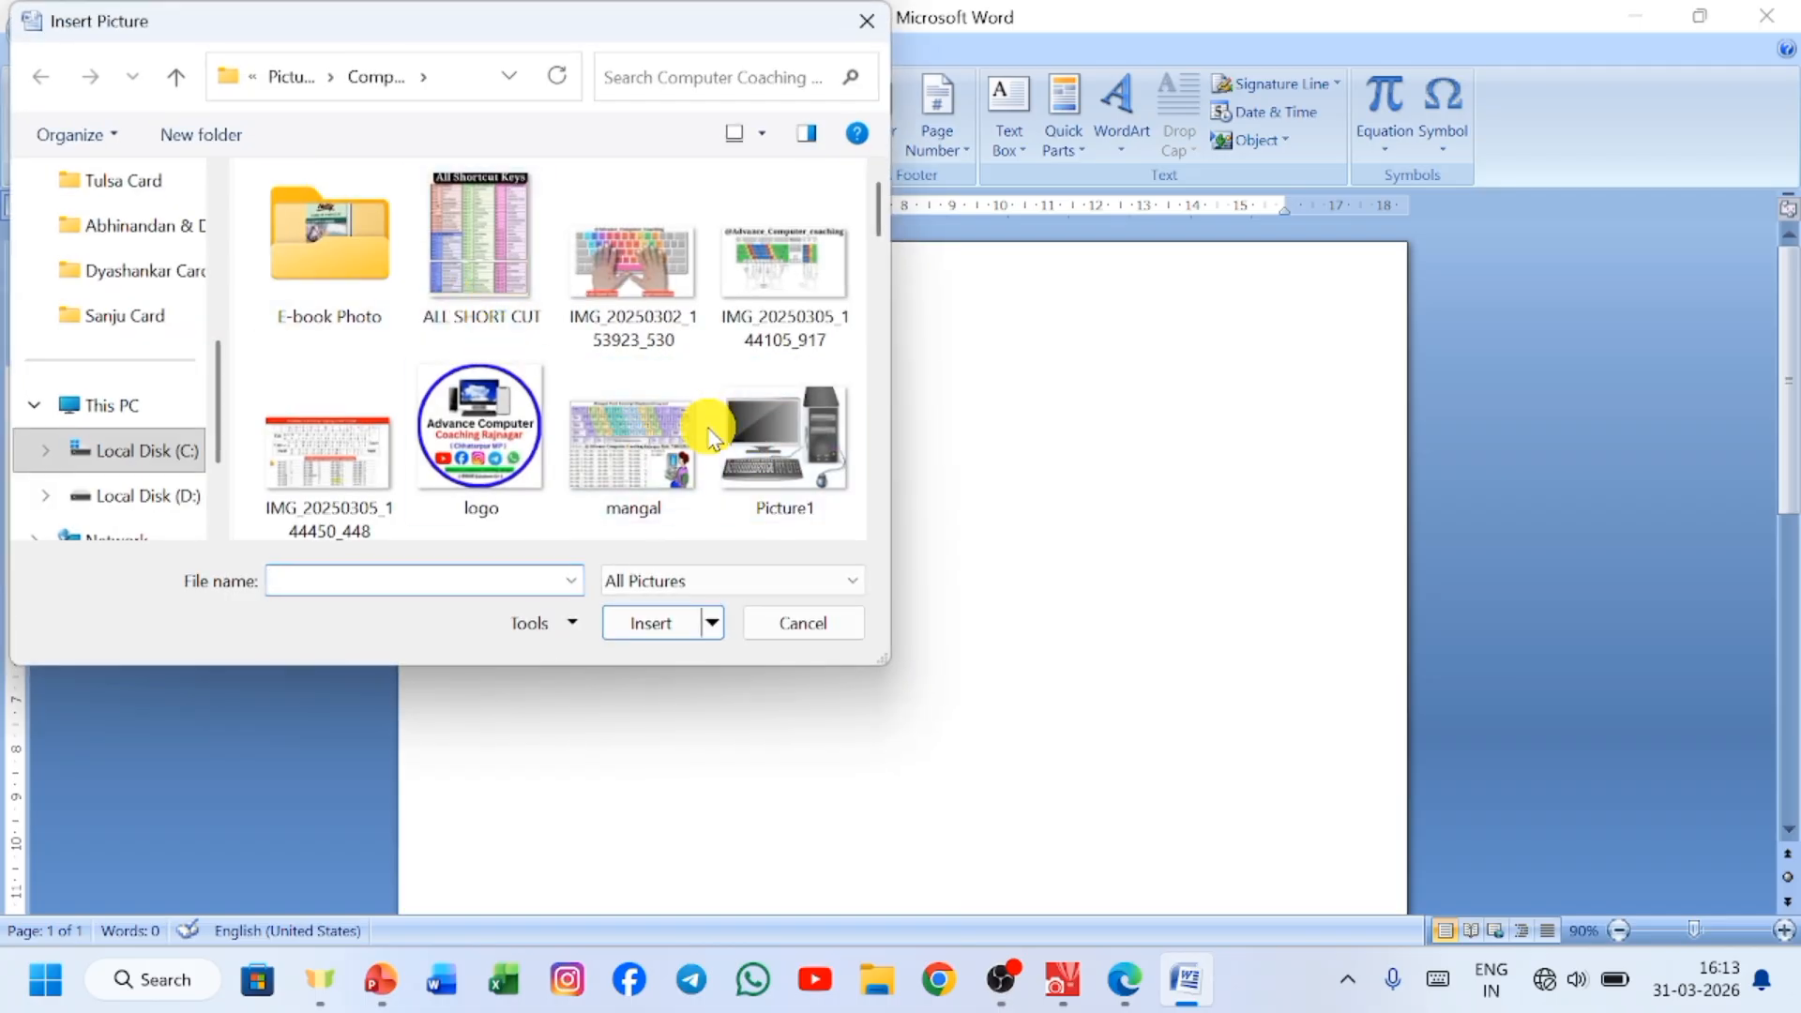
click(638, 448)
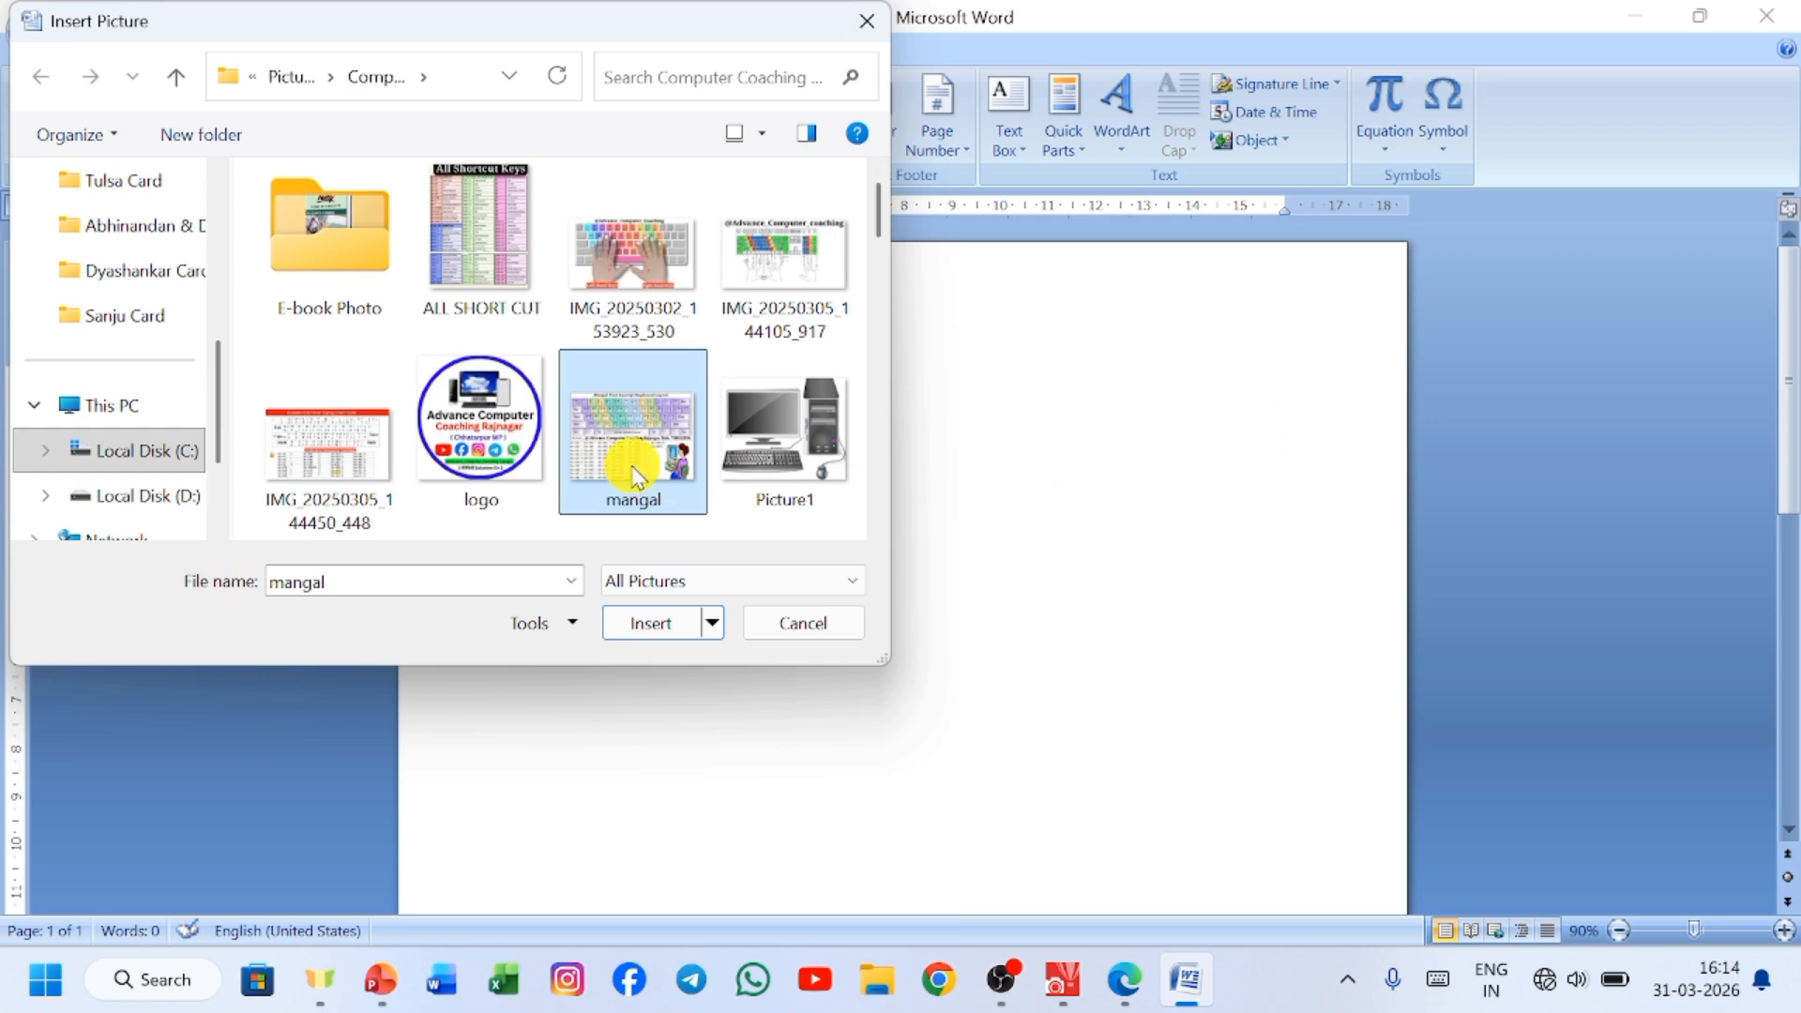
click(400, 448)
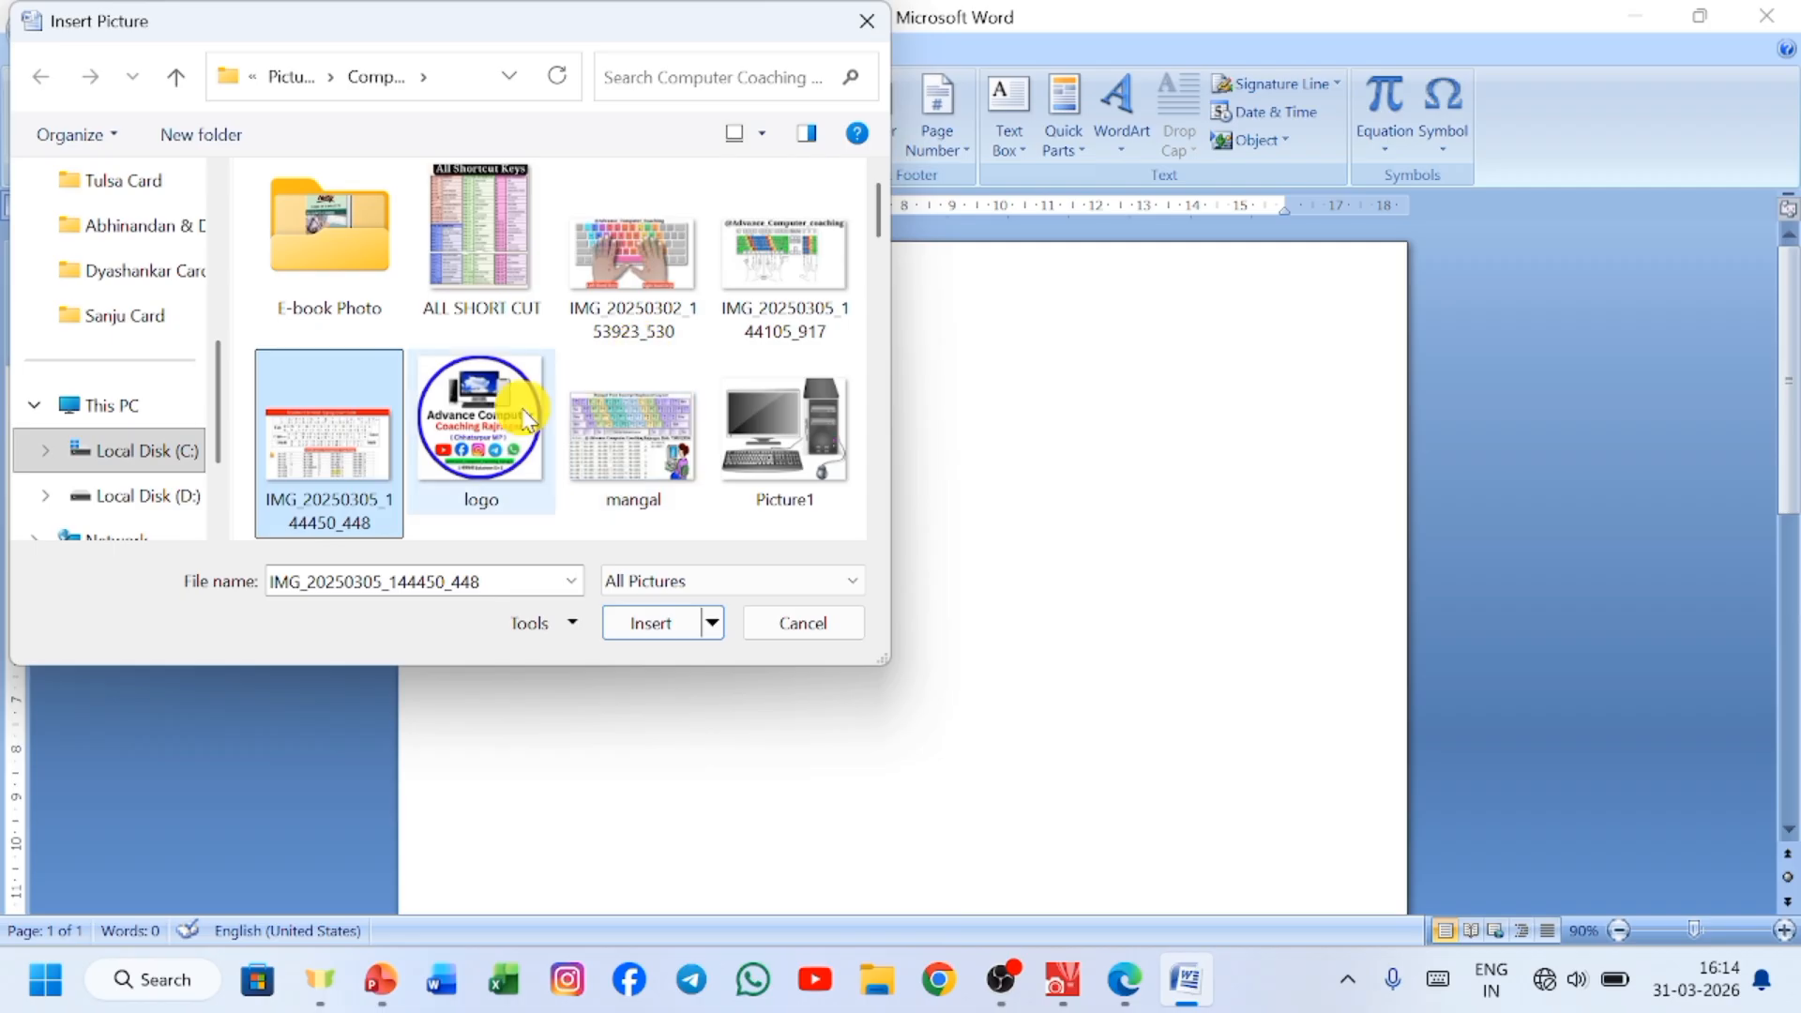
ctrl+click(510, 233)
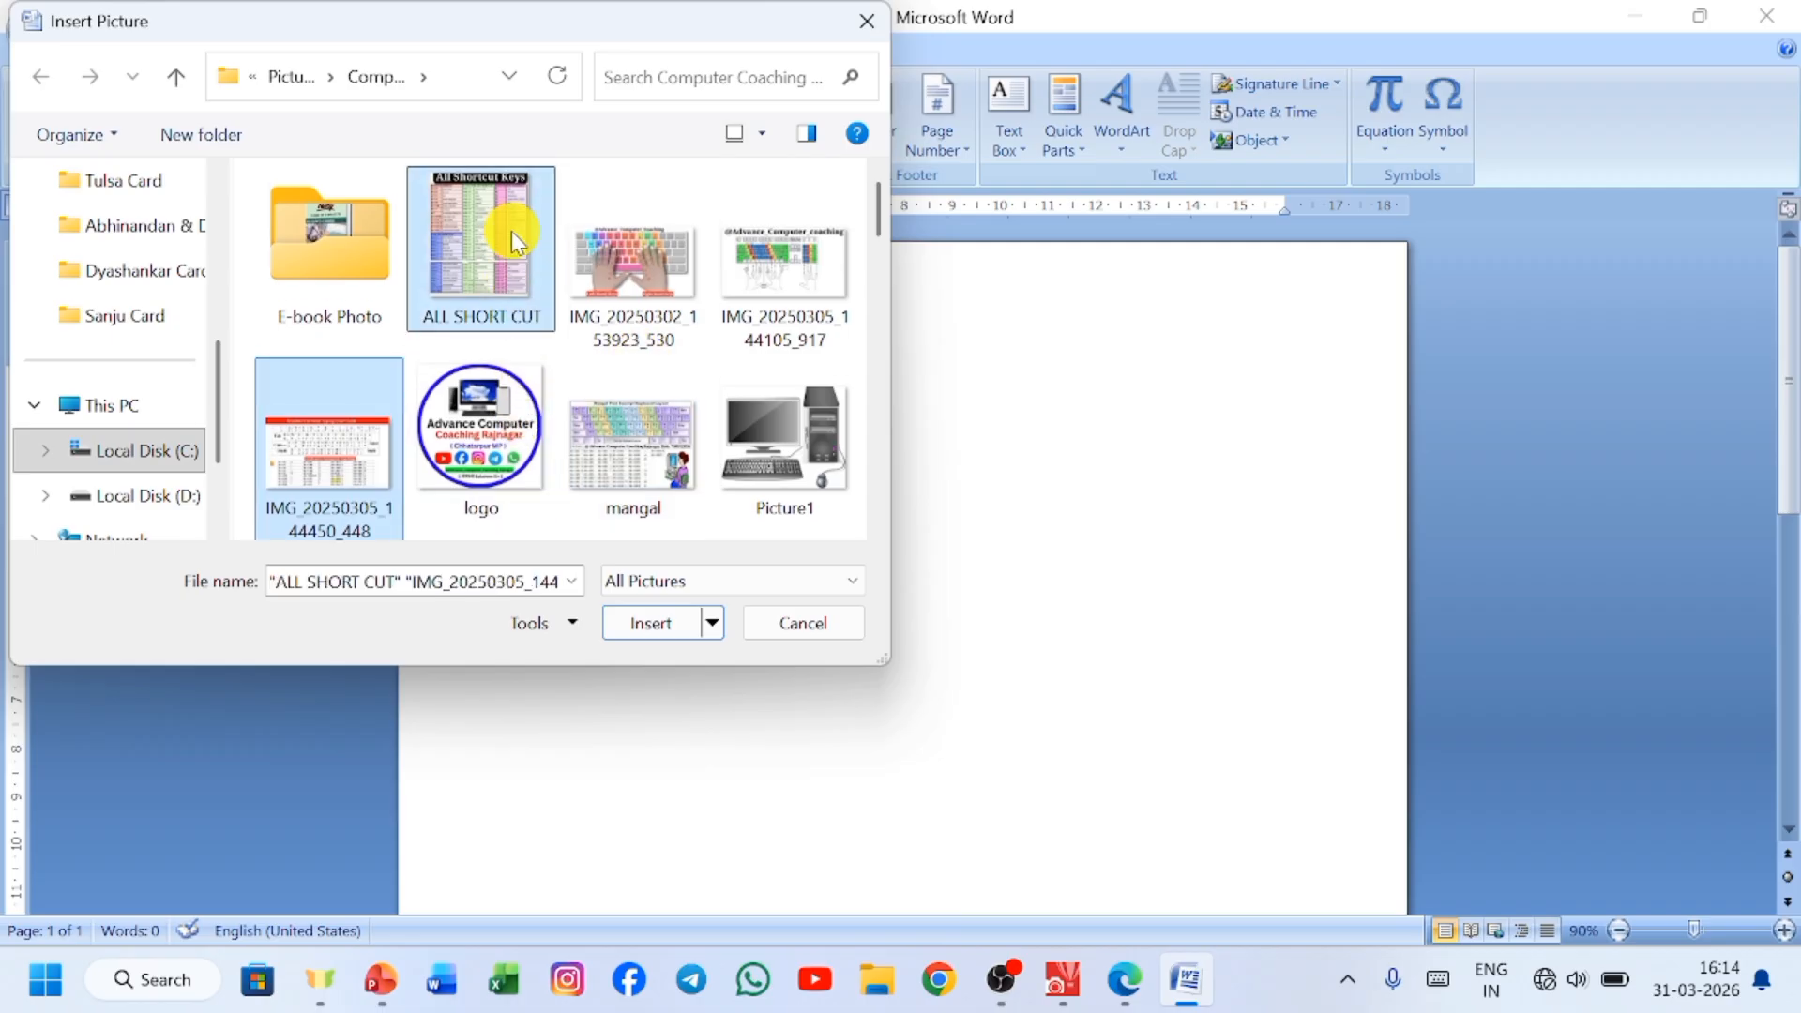
ctrl+click(619, 272)
ctrl+click(622, 429)
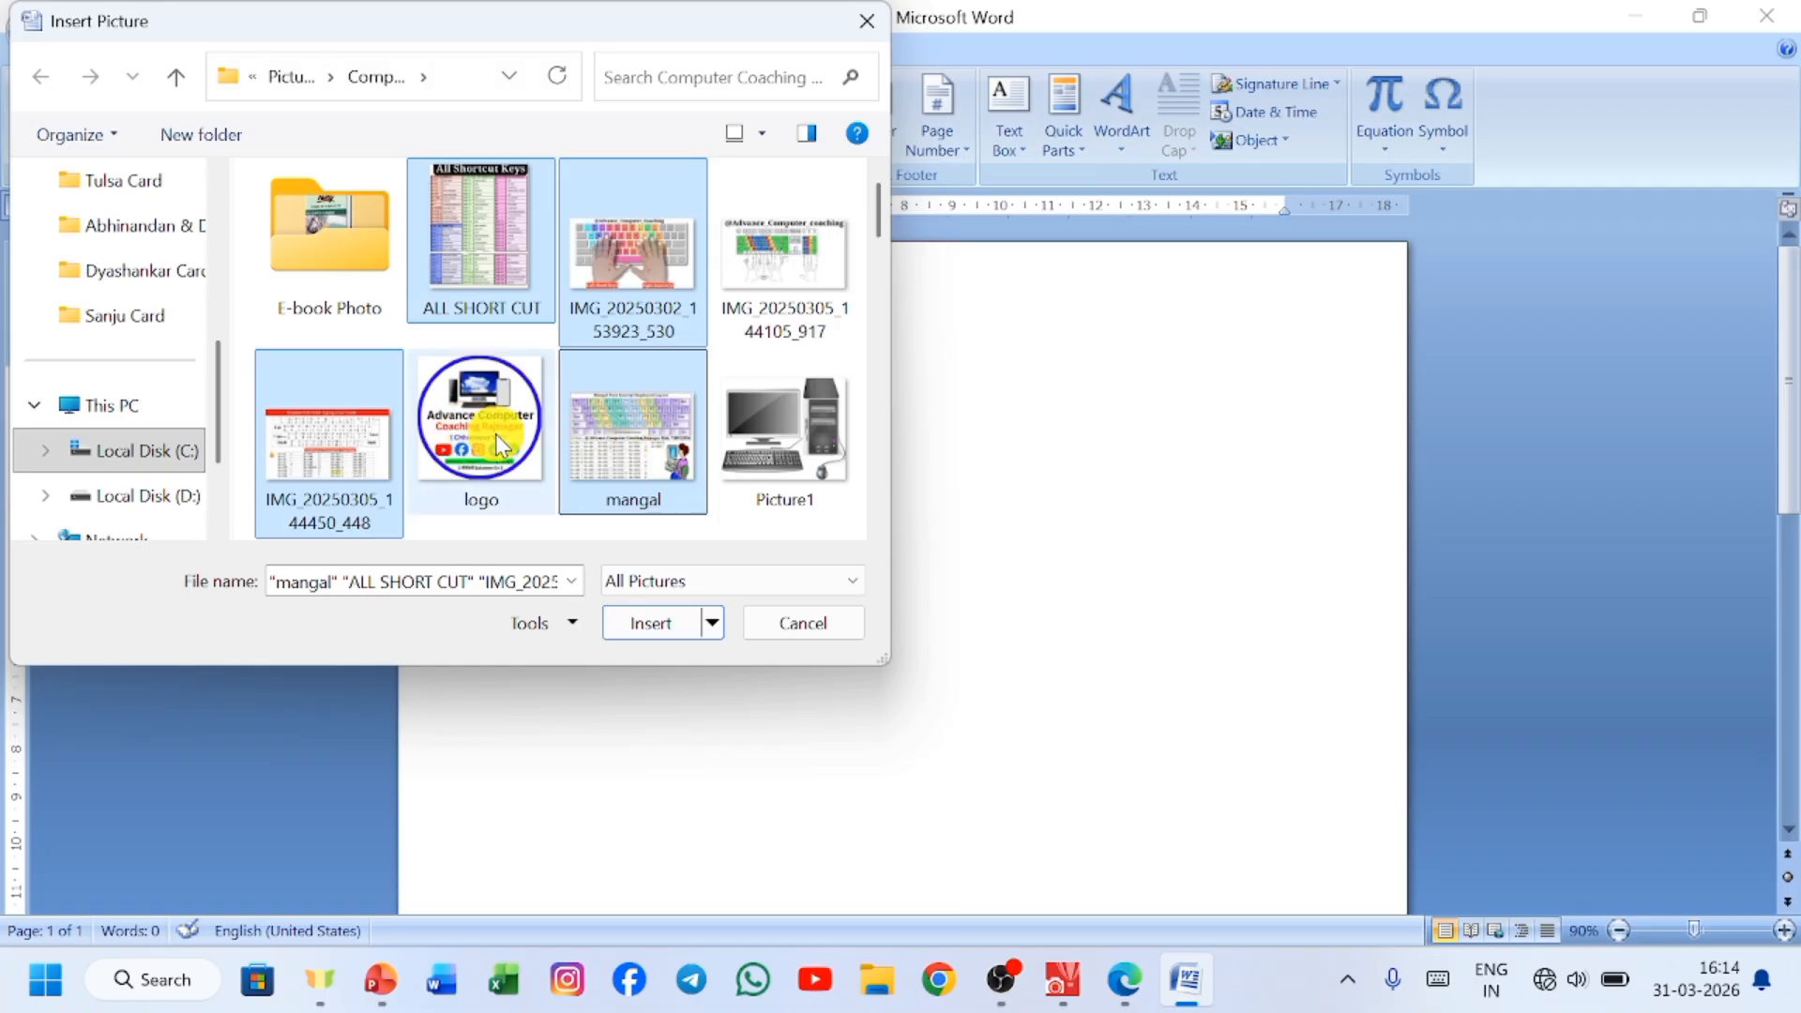
click(655, 623)
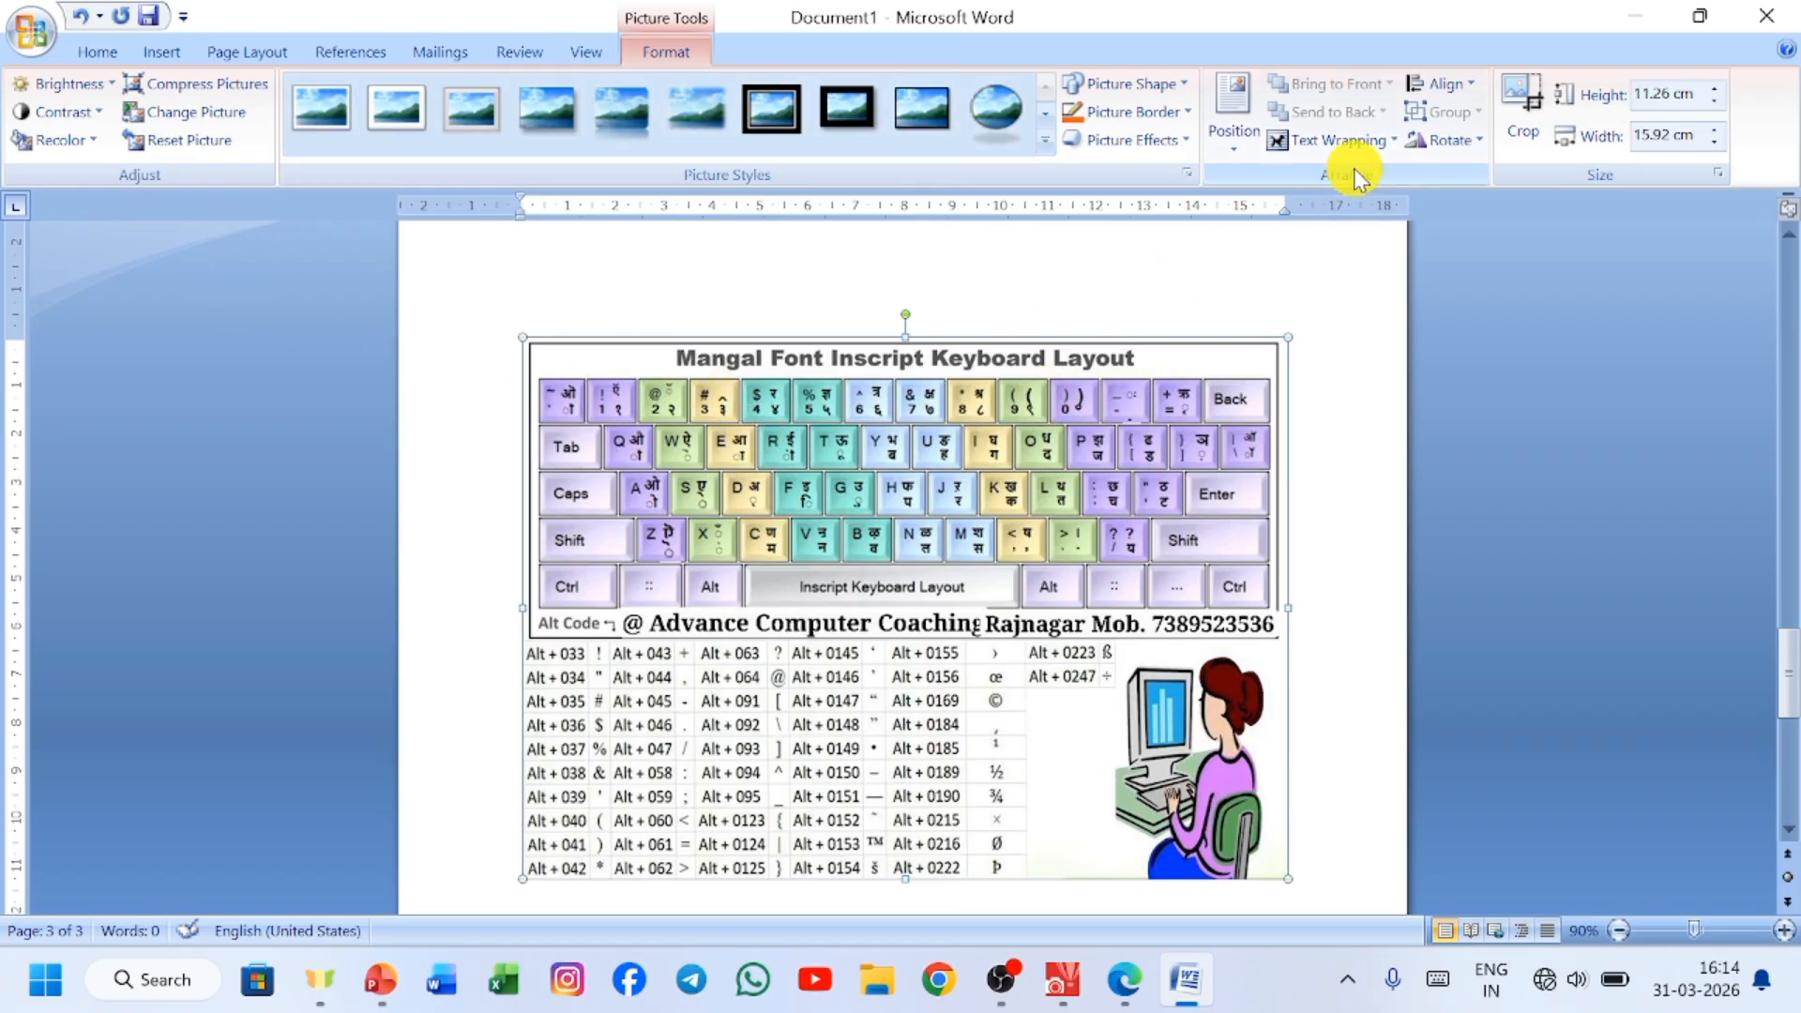
Wrap the Mangal keyboard picture in front of text, shrink it to about 4.73 by 6.69 cm and move it near the page's top.
click(1347, 144)
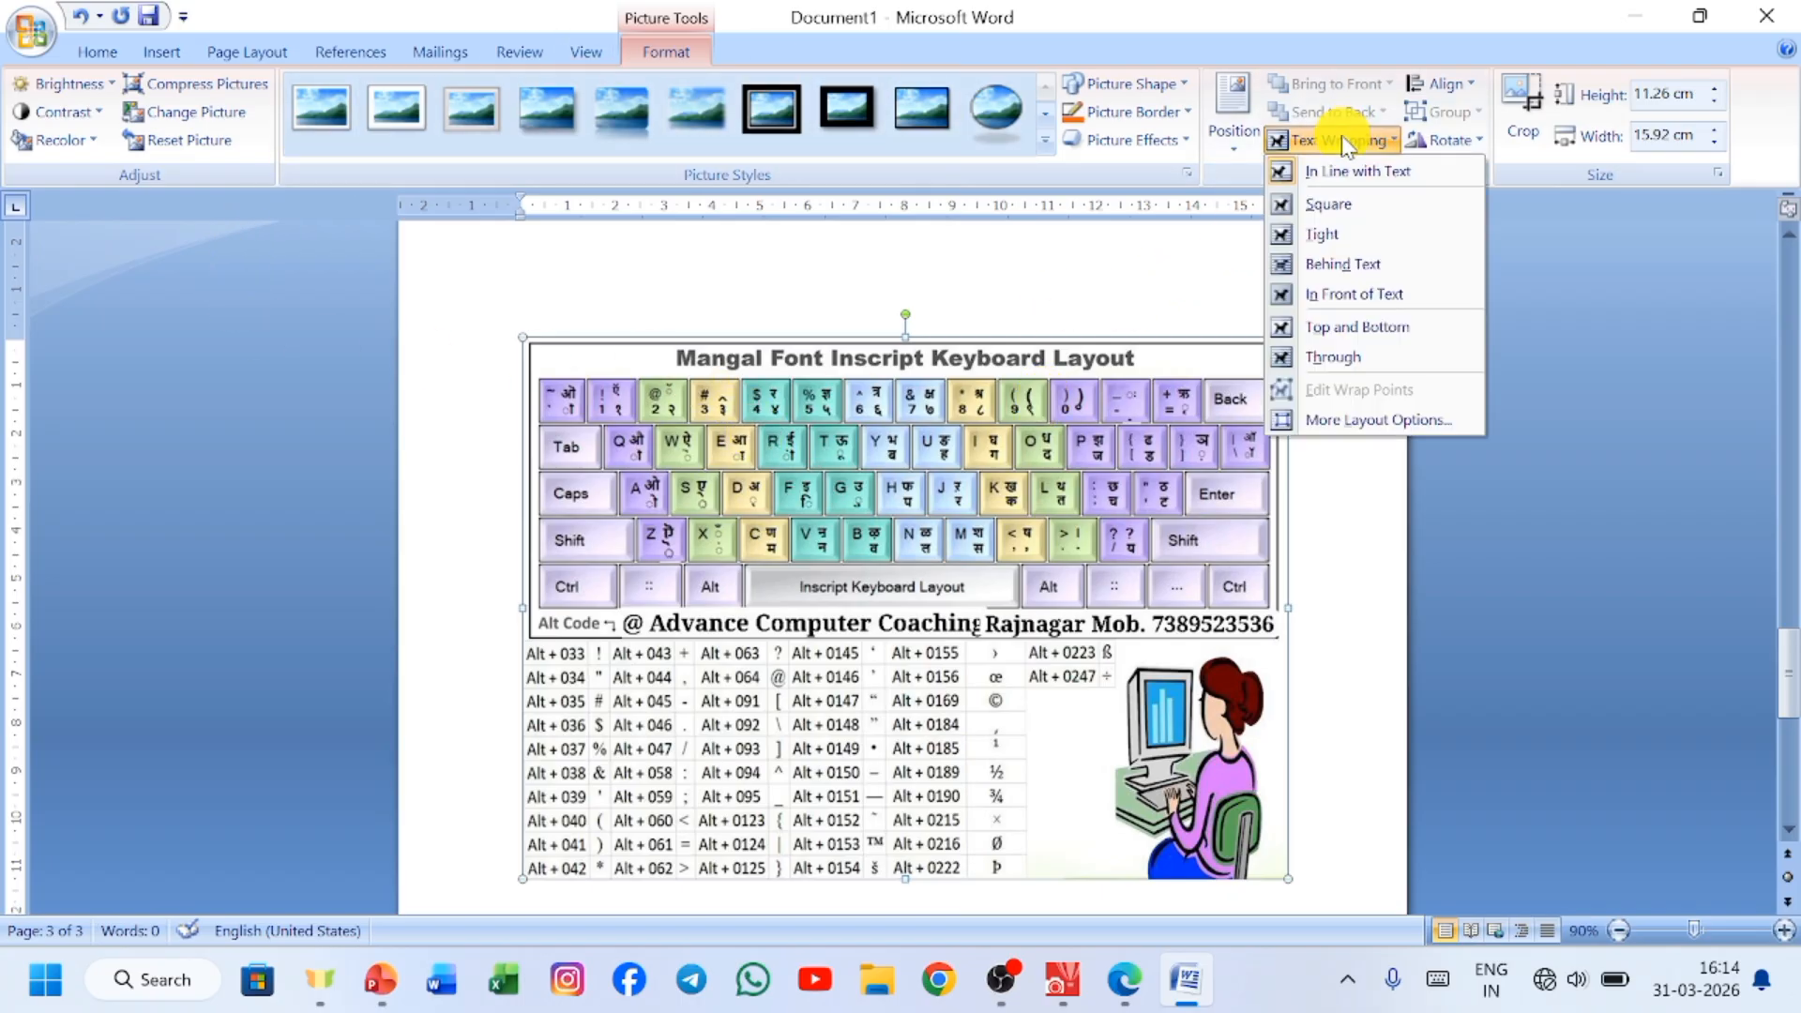
click(1347, 296)
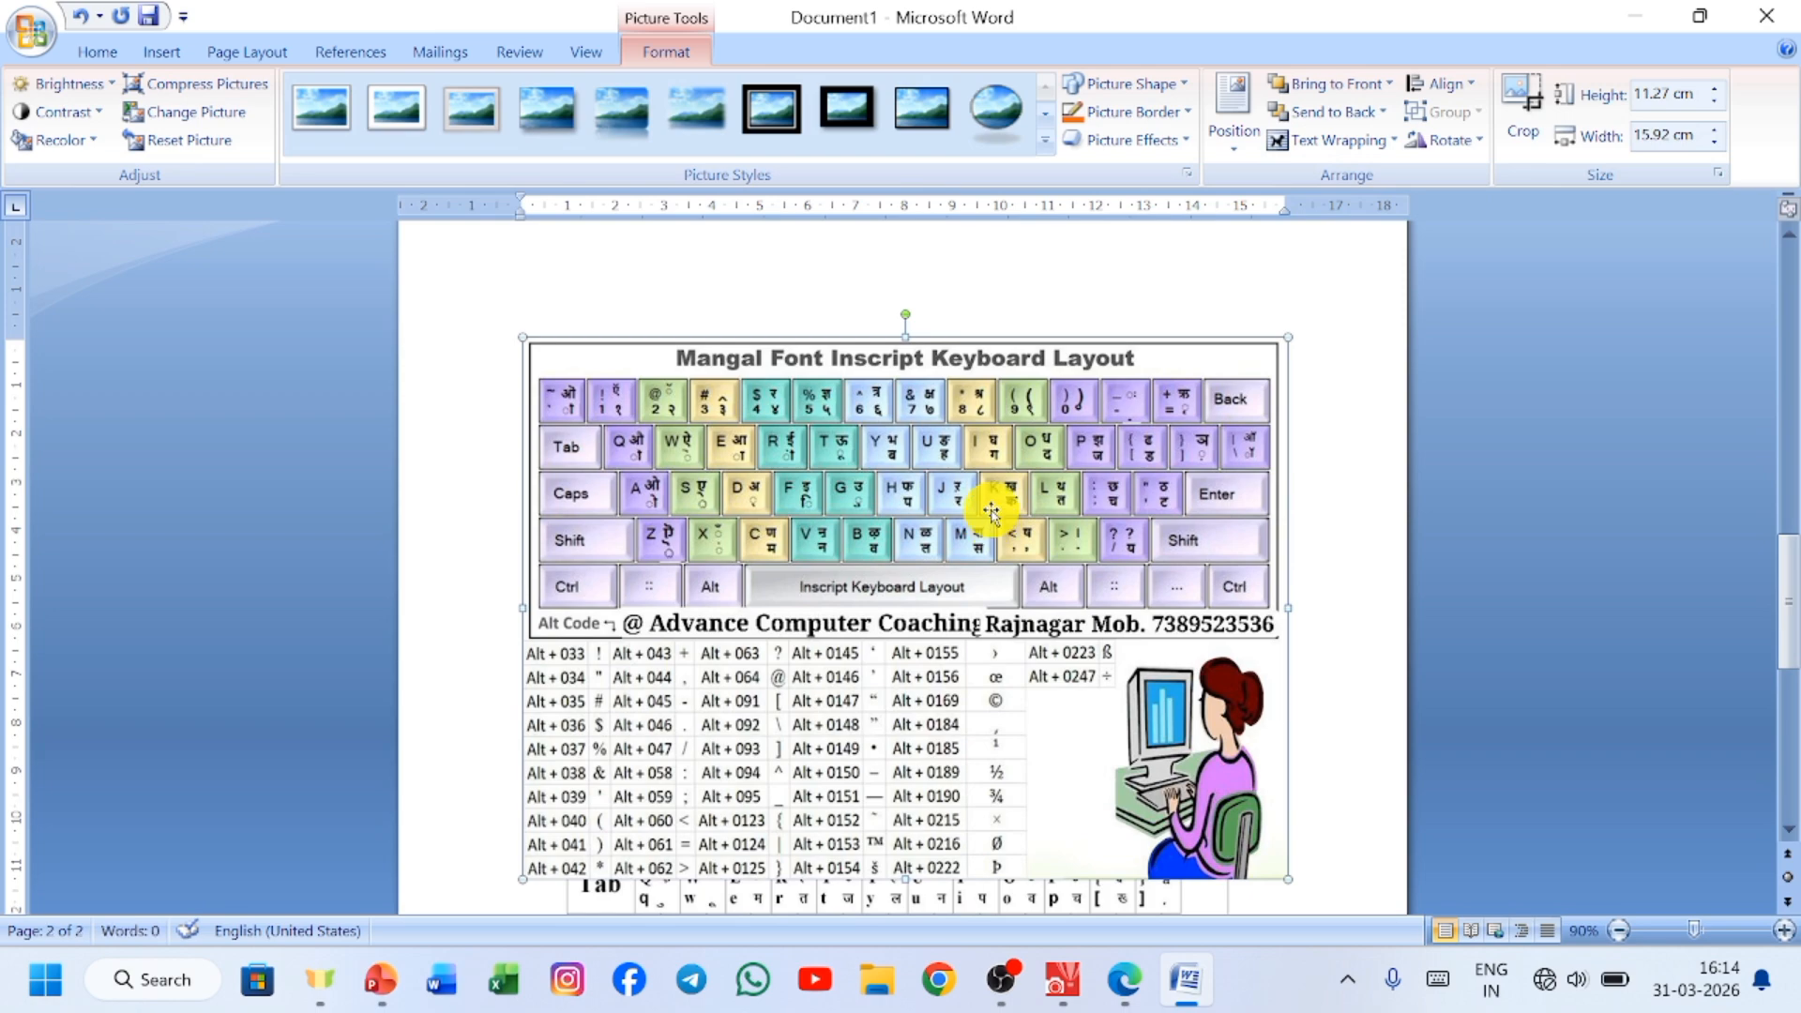
drag(1285, 340, 844, 756)
drag(644, 743, 930, 409)
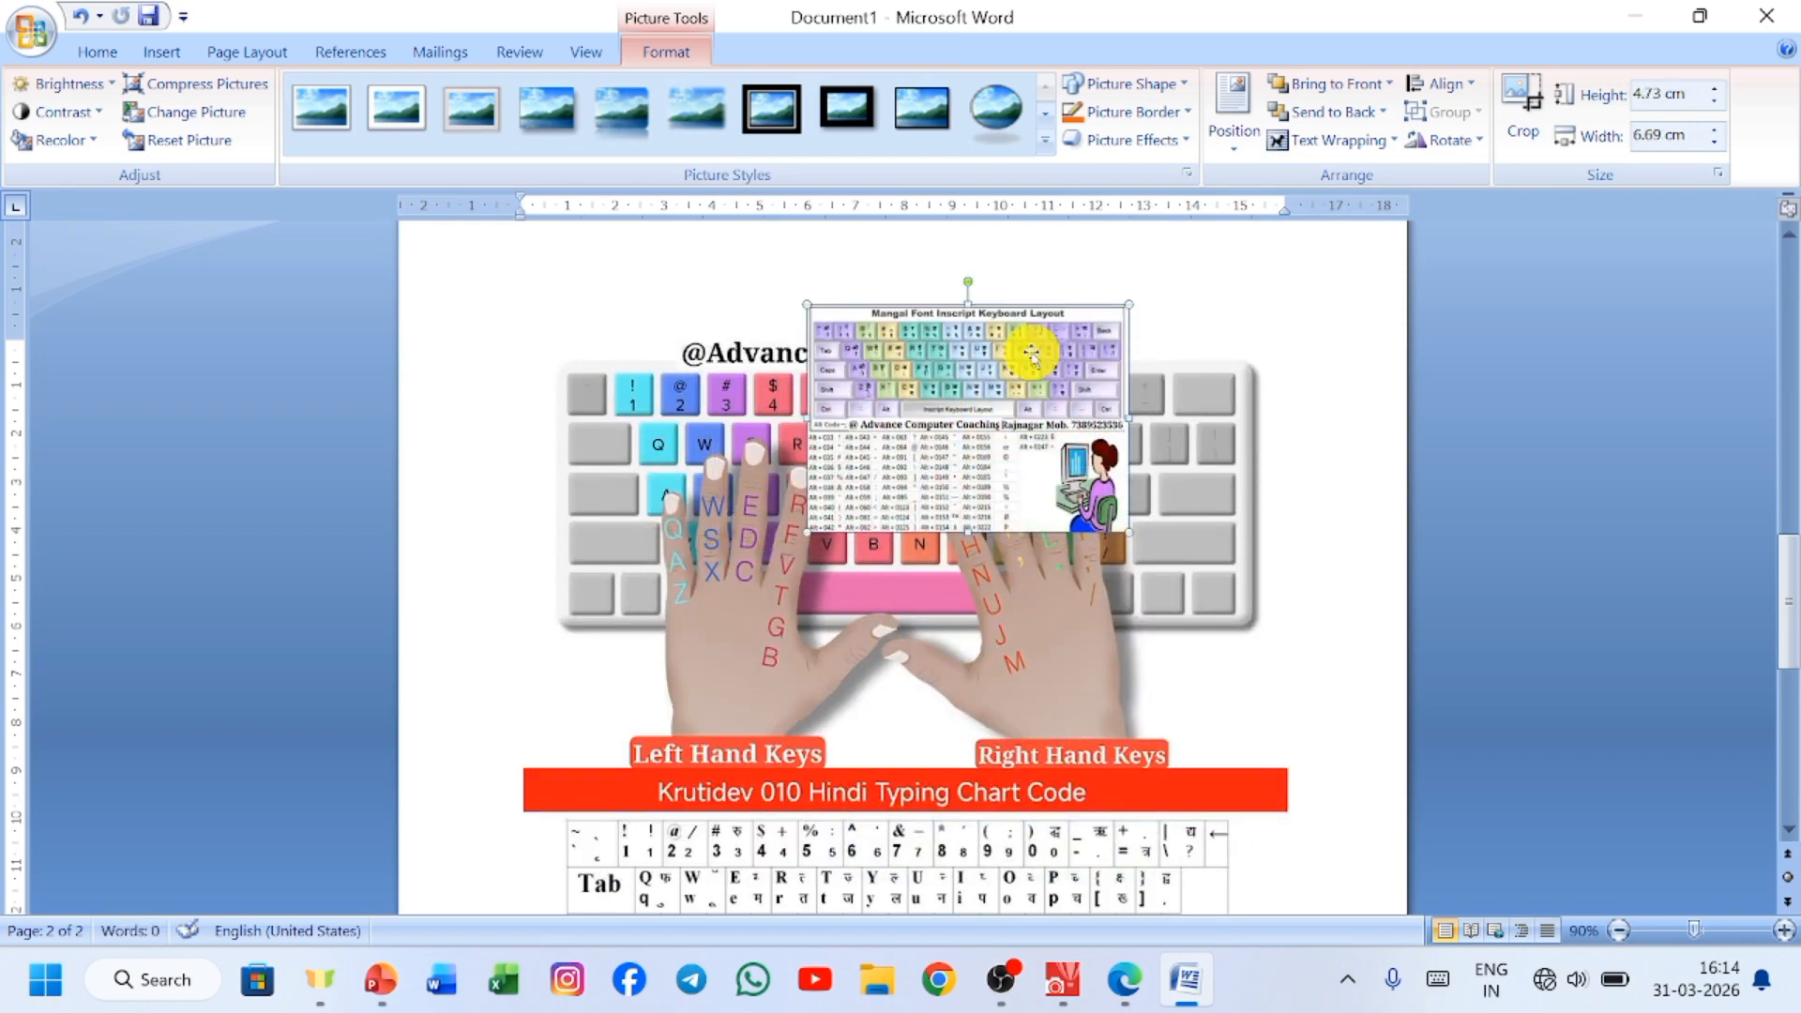
Wrap the typing-hands keyboard picture in front of text, shrink it to about 3.73 by 6.63 cm and overlap it on the Mangal picture.
click(1133, 632)
click(1310, 150)
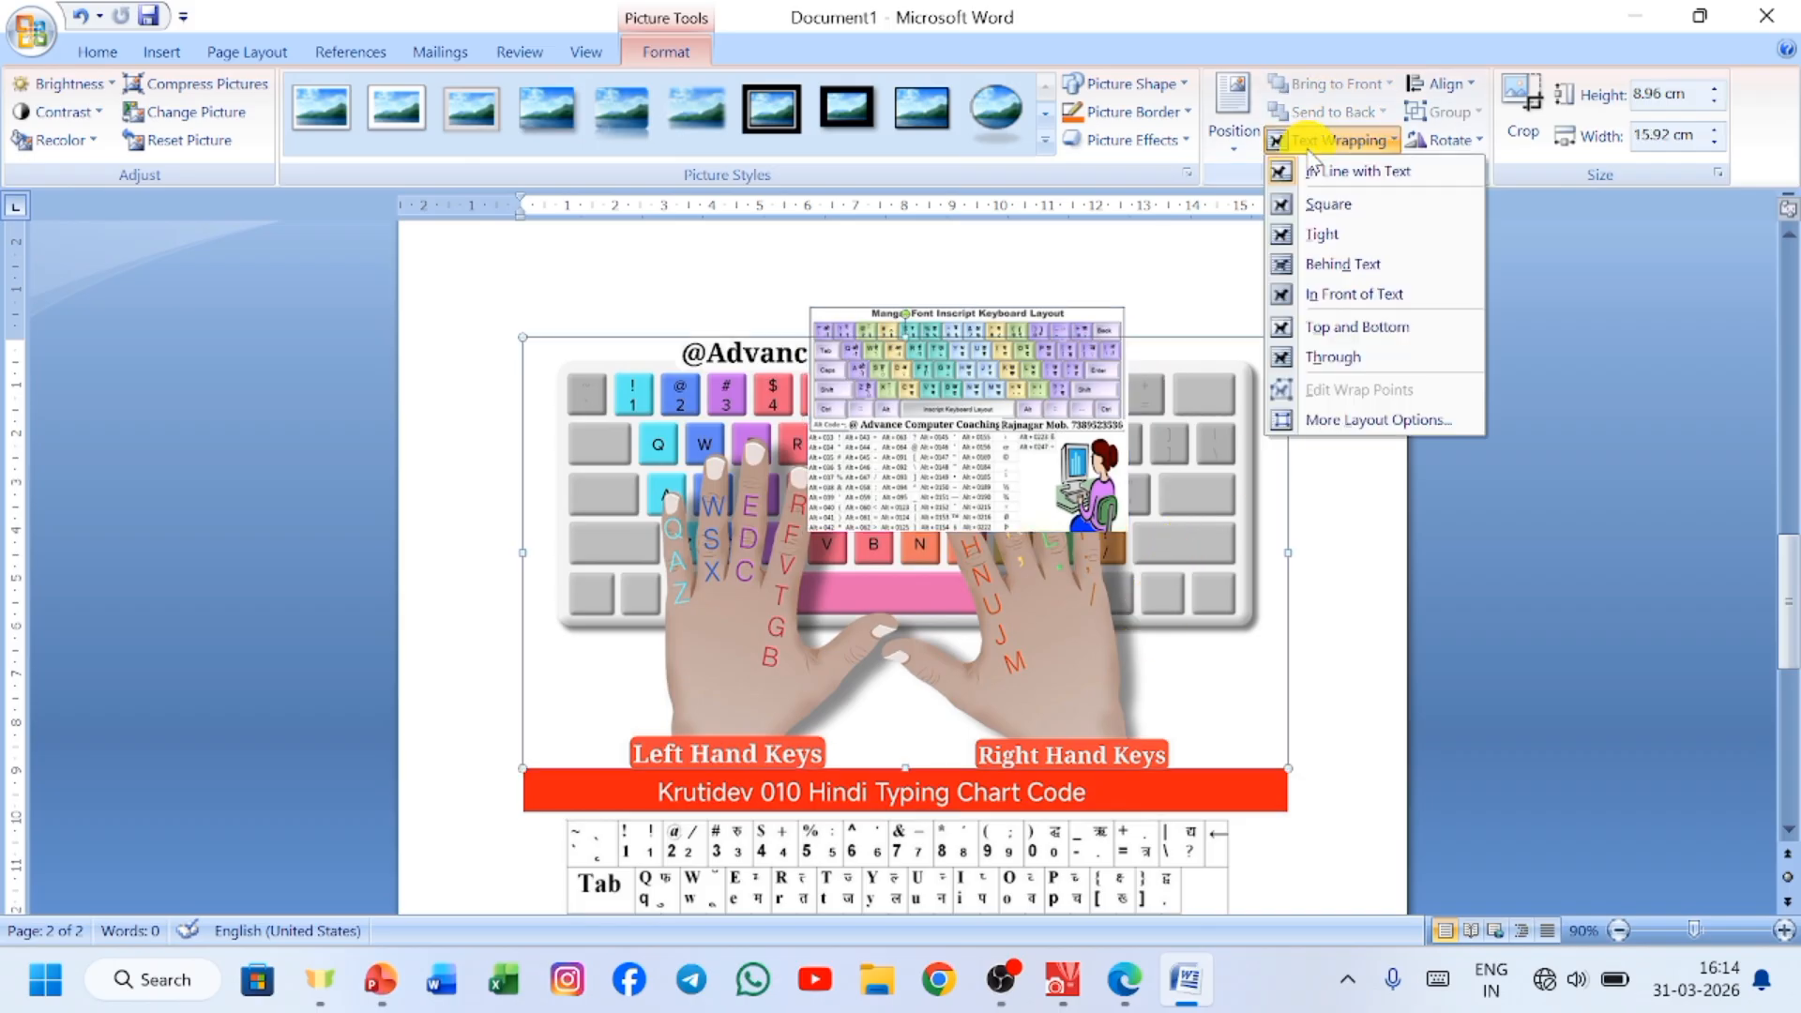
click(1319, 300)
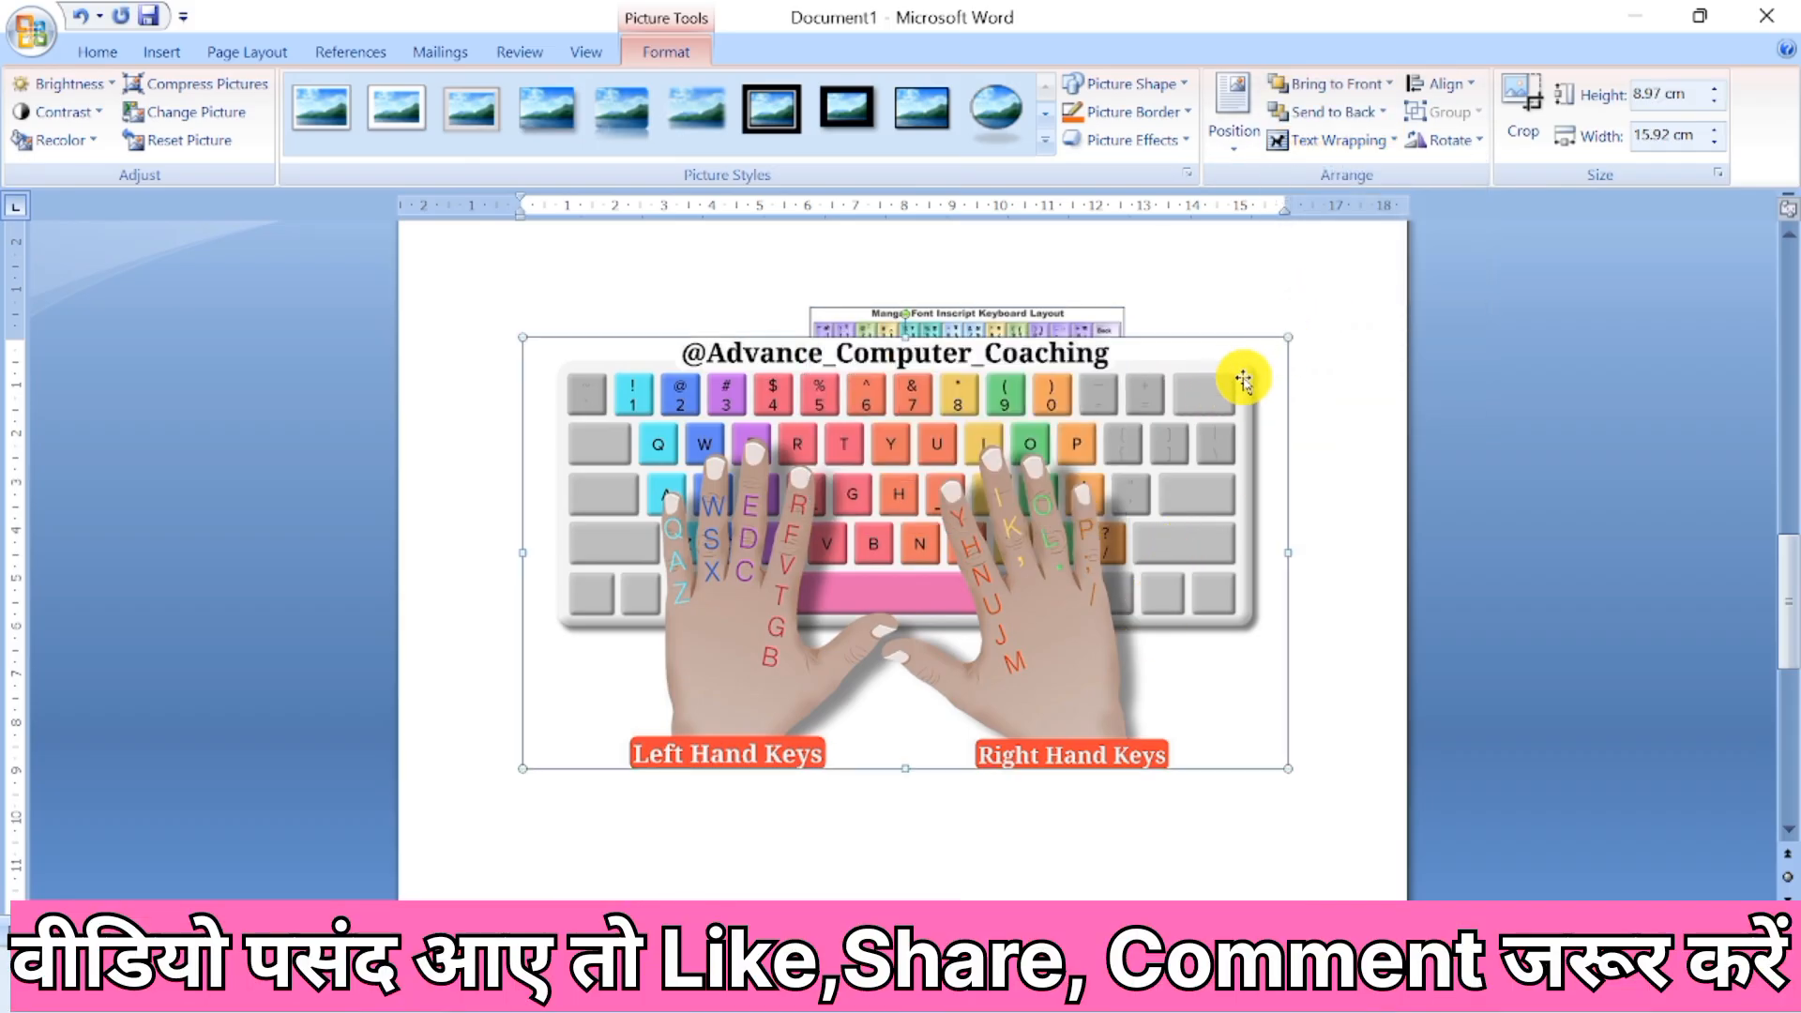
click(1286, 321)
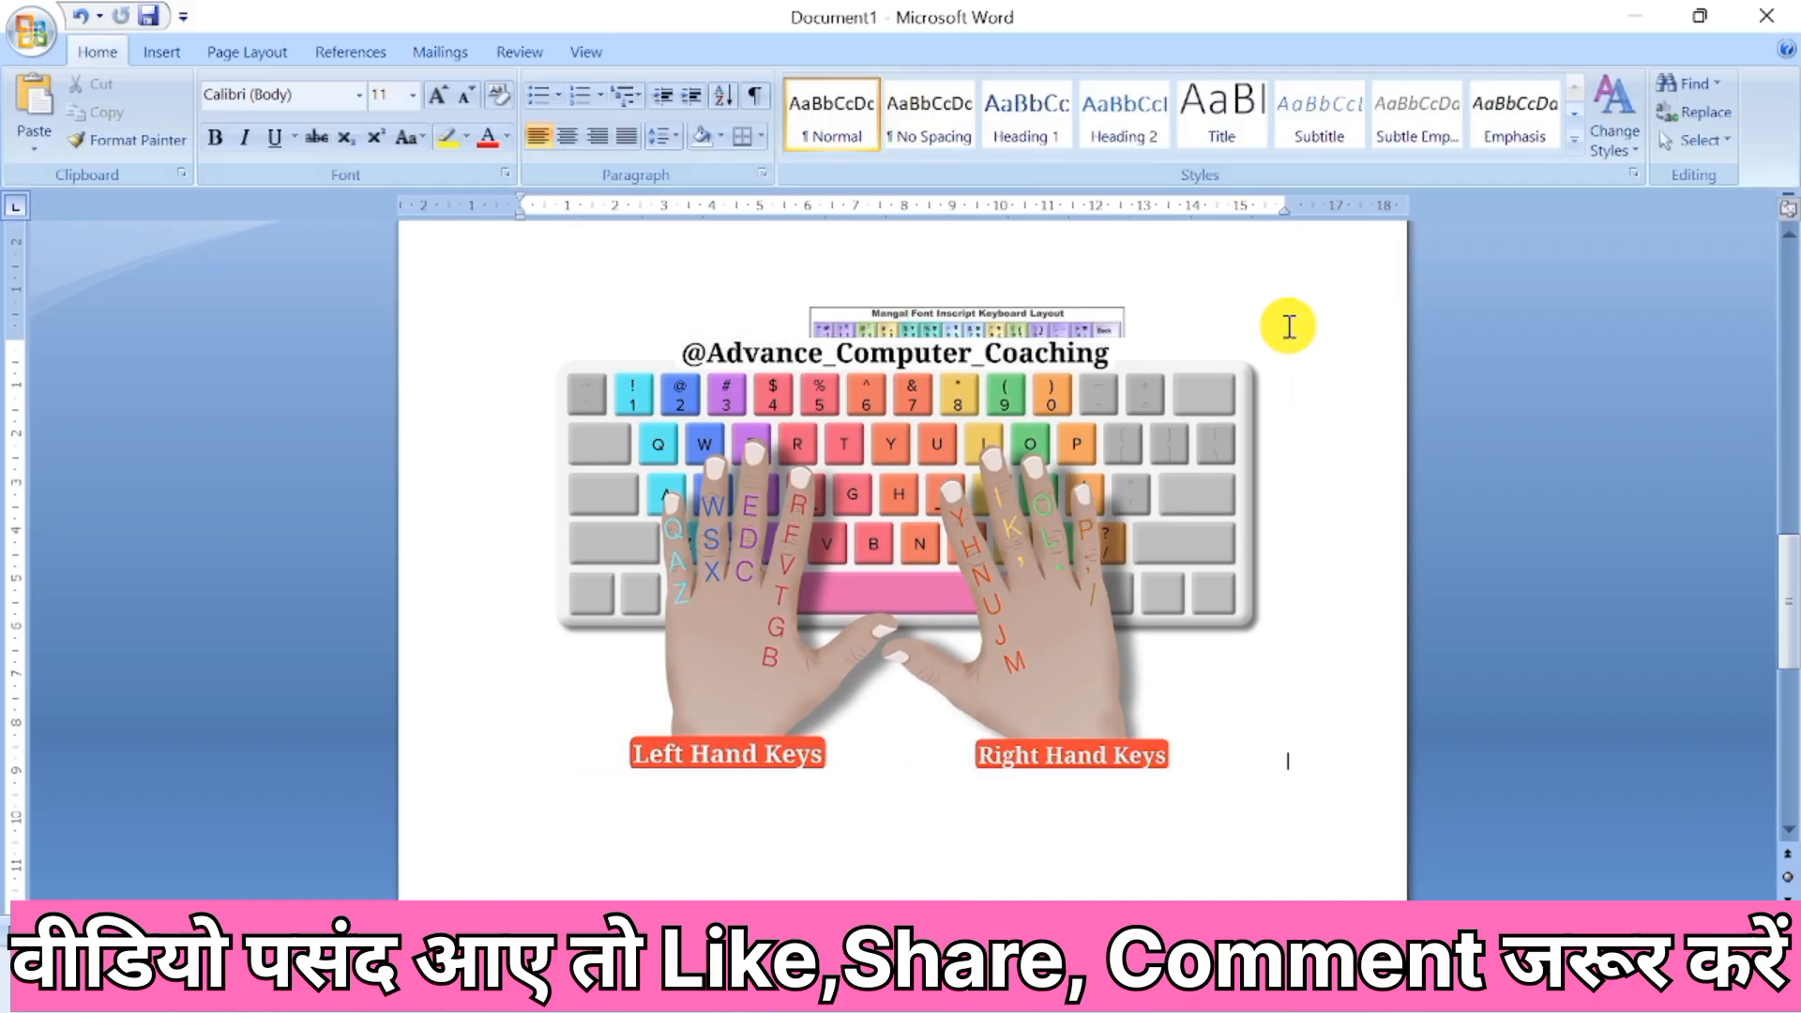
click(1187, 428)
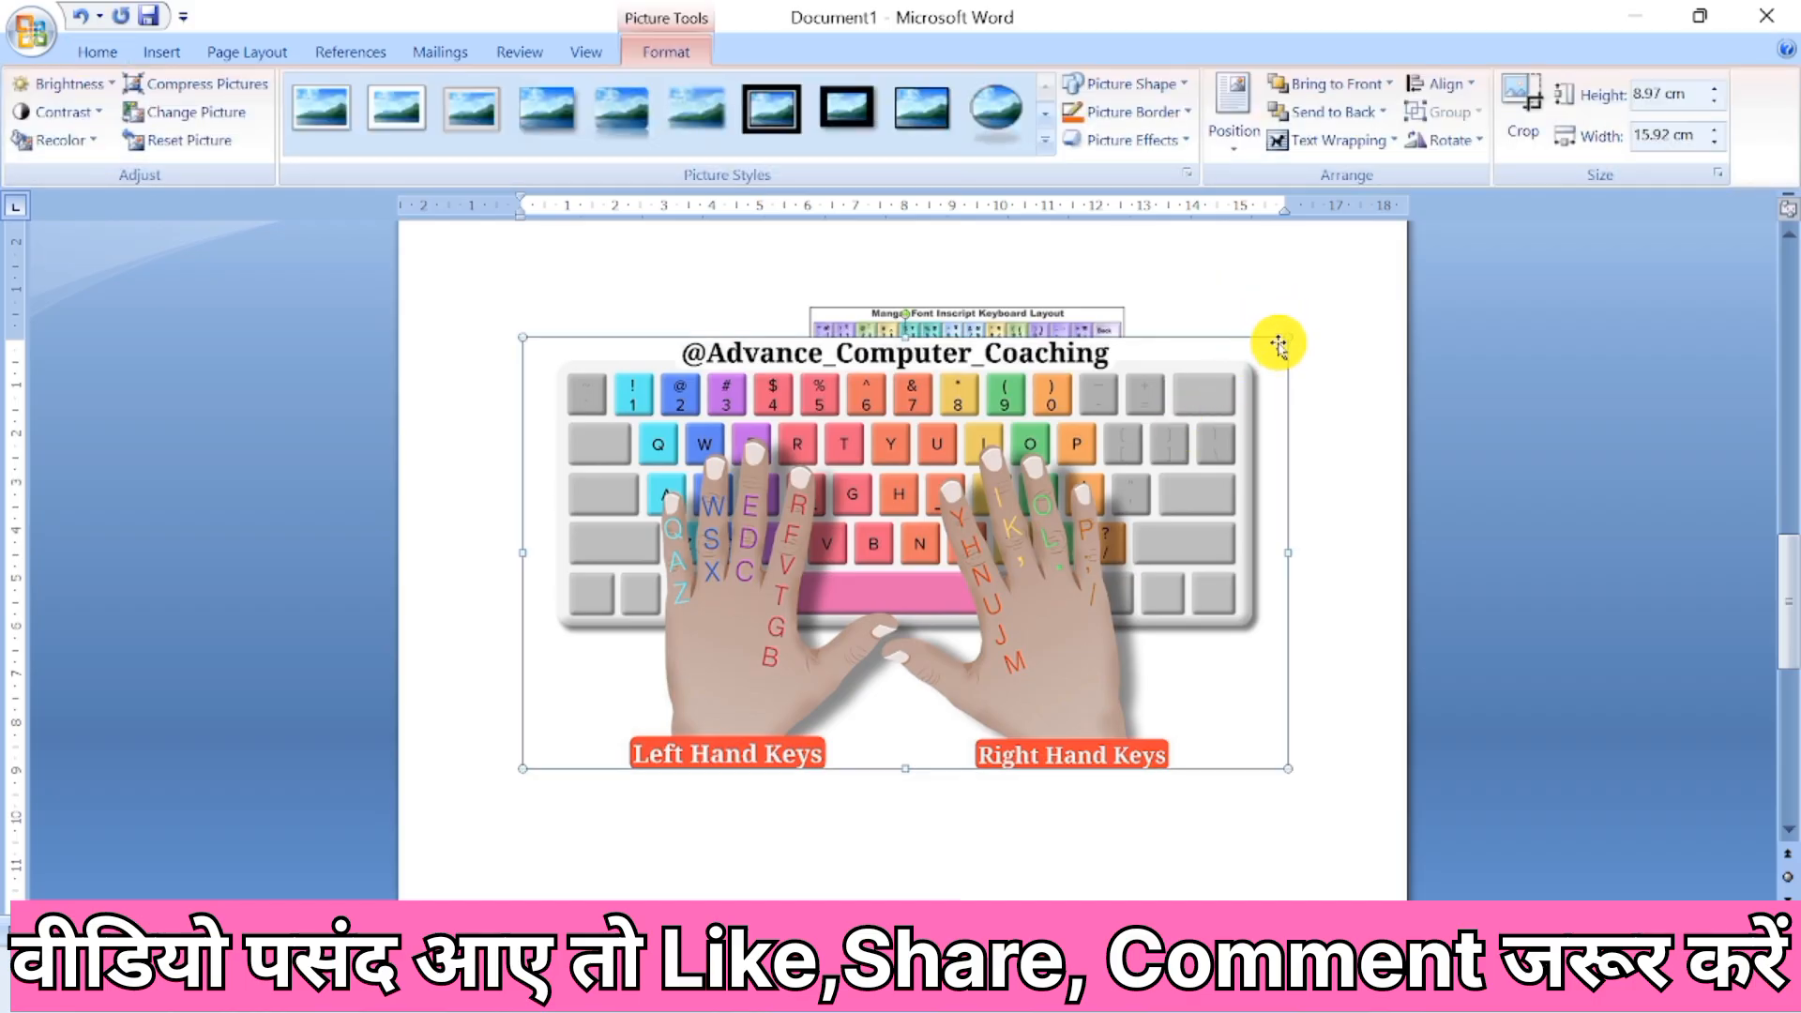
drag(1282, 341, 867, 692)
drag(675, 671, 948, 394)
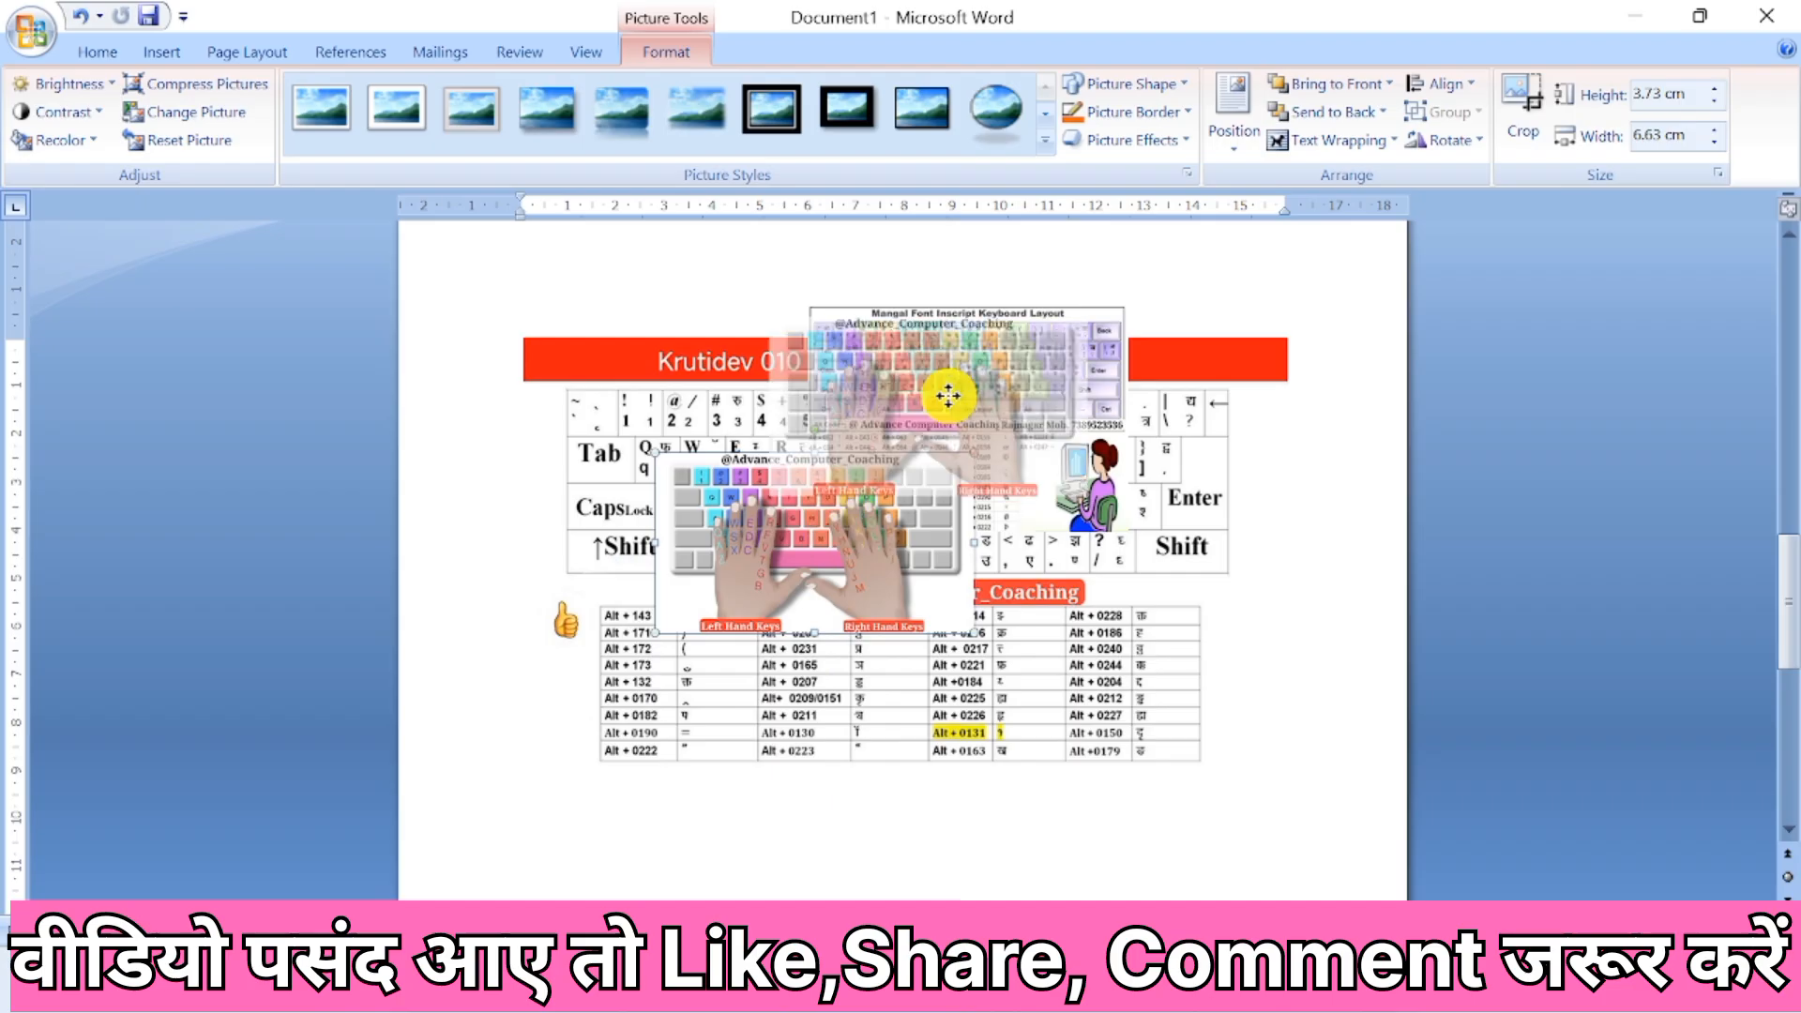
Wrap the Krutidev typing chart in front of text, shrink it to about 3.22 by 5.71 cm and stack it over the small pictures.
click(966, 681)
click(1361, 141)
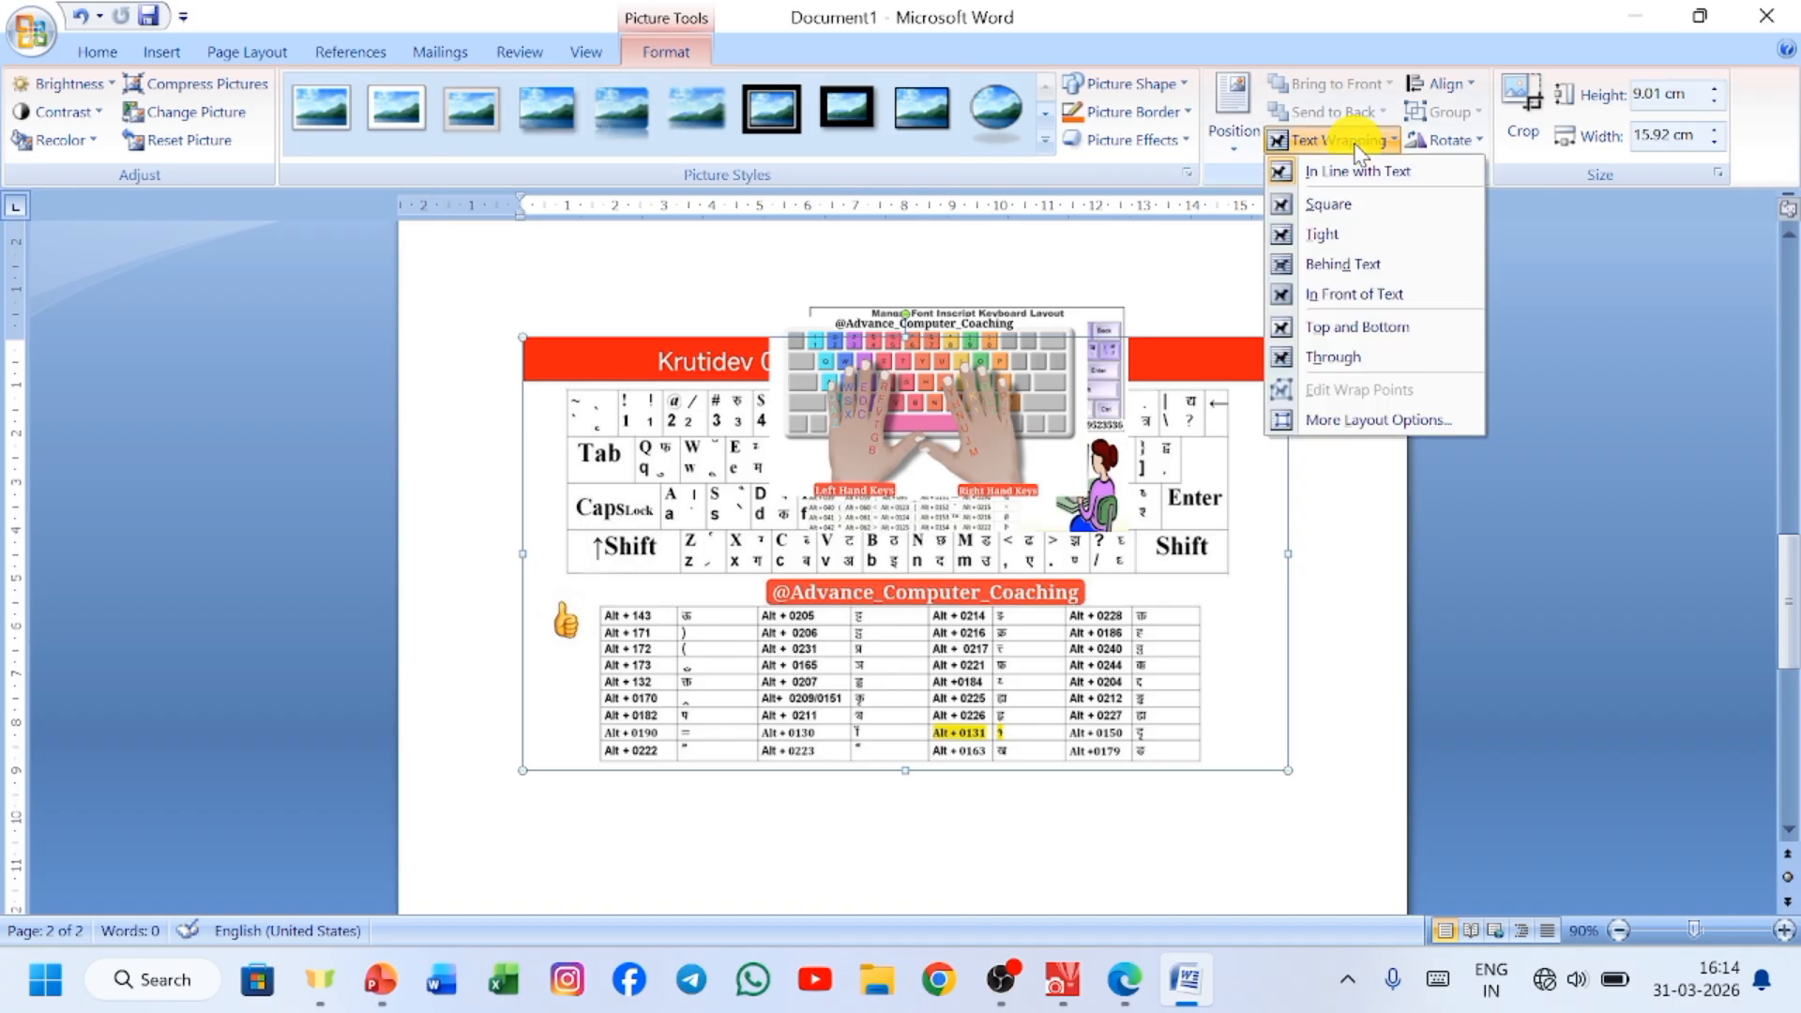
click(1352, 296)
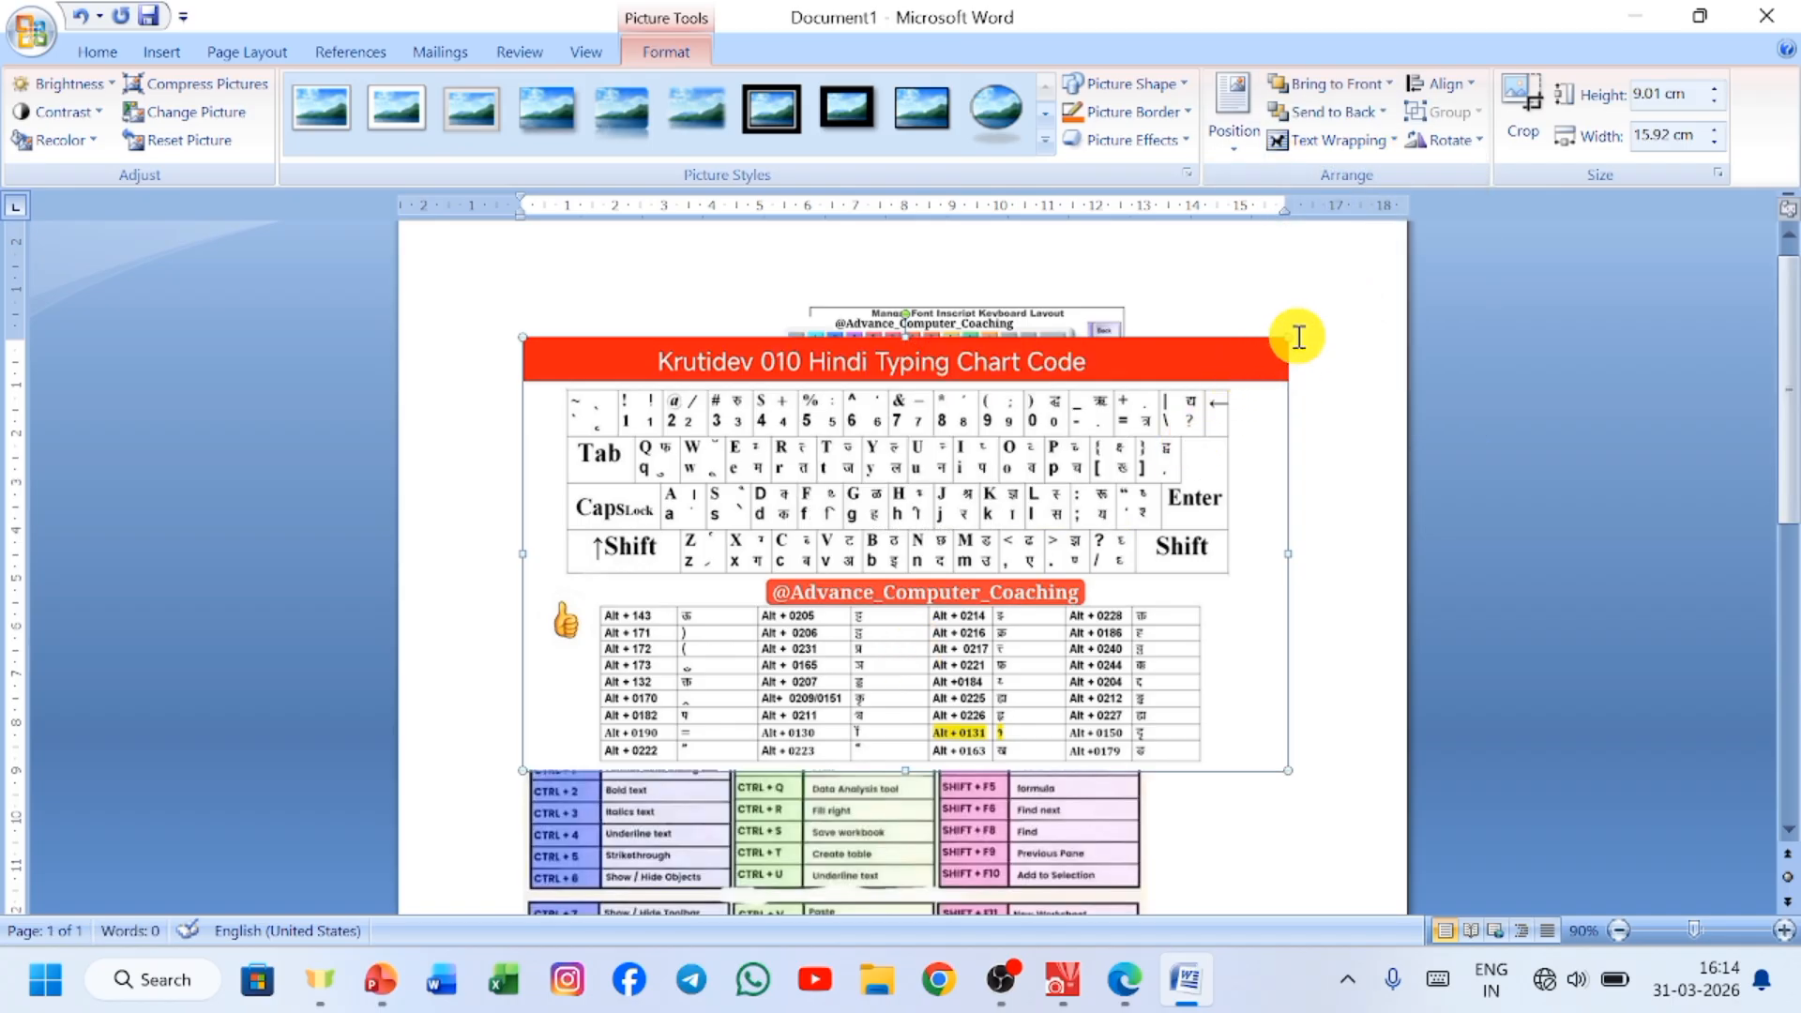
drag(1286, 335, 798, 724)
drag(655, 707, 904, 384)
Wrap the All Shortcut Keys picture in front of text, shrink it to about 6.98 by 5.57 cm and overlap it on the small pictures.
click(623, 603)
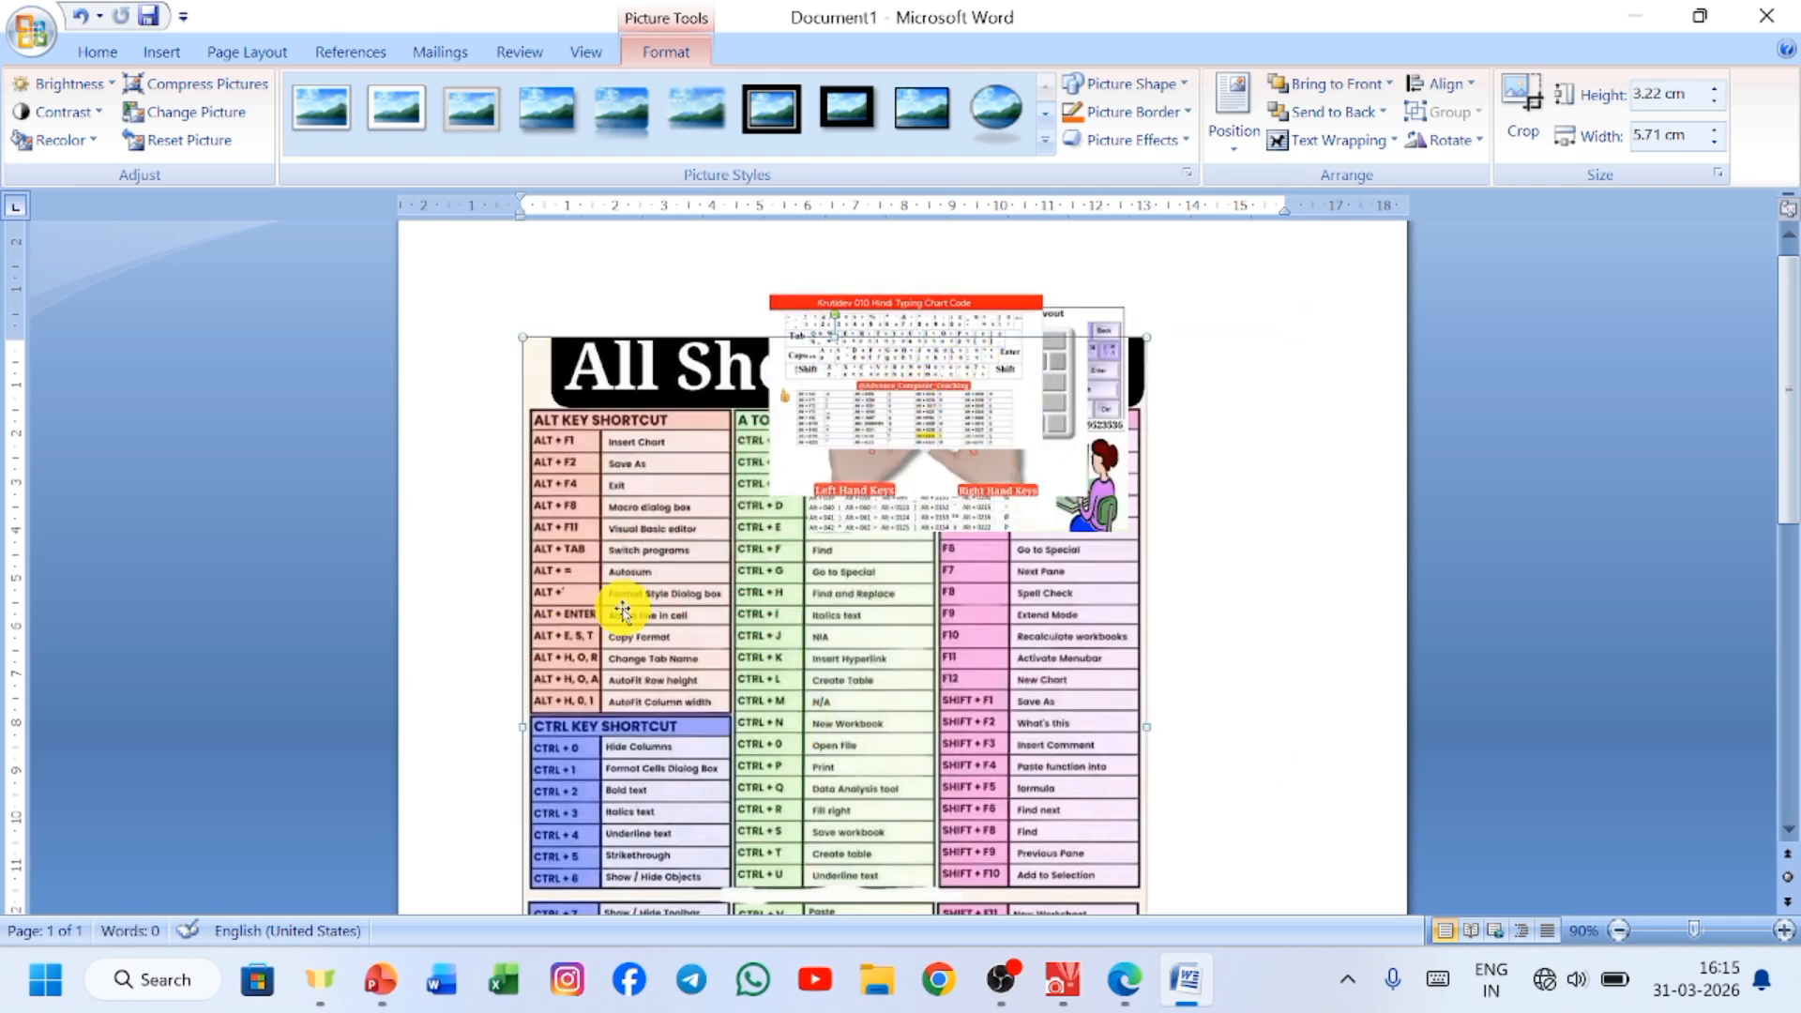
click(1322, 148)
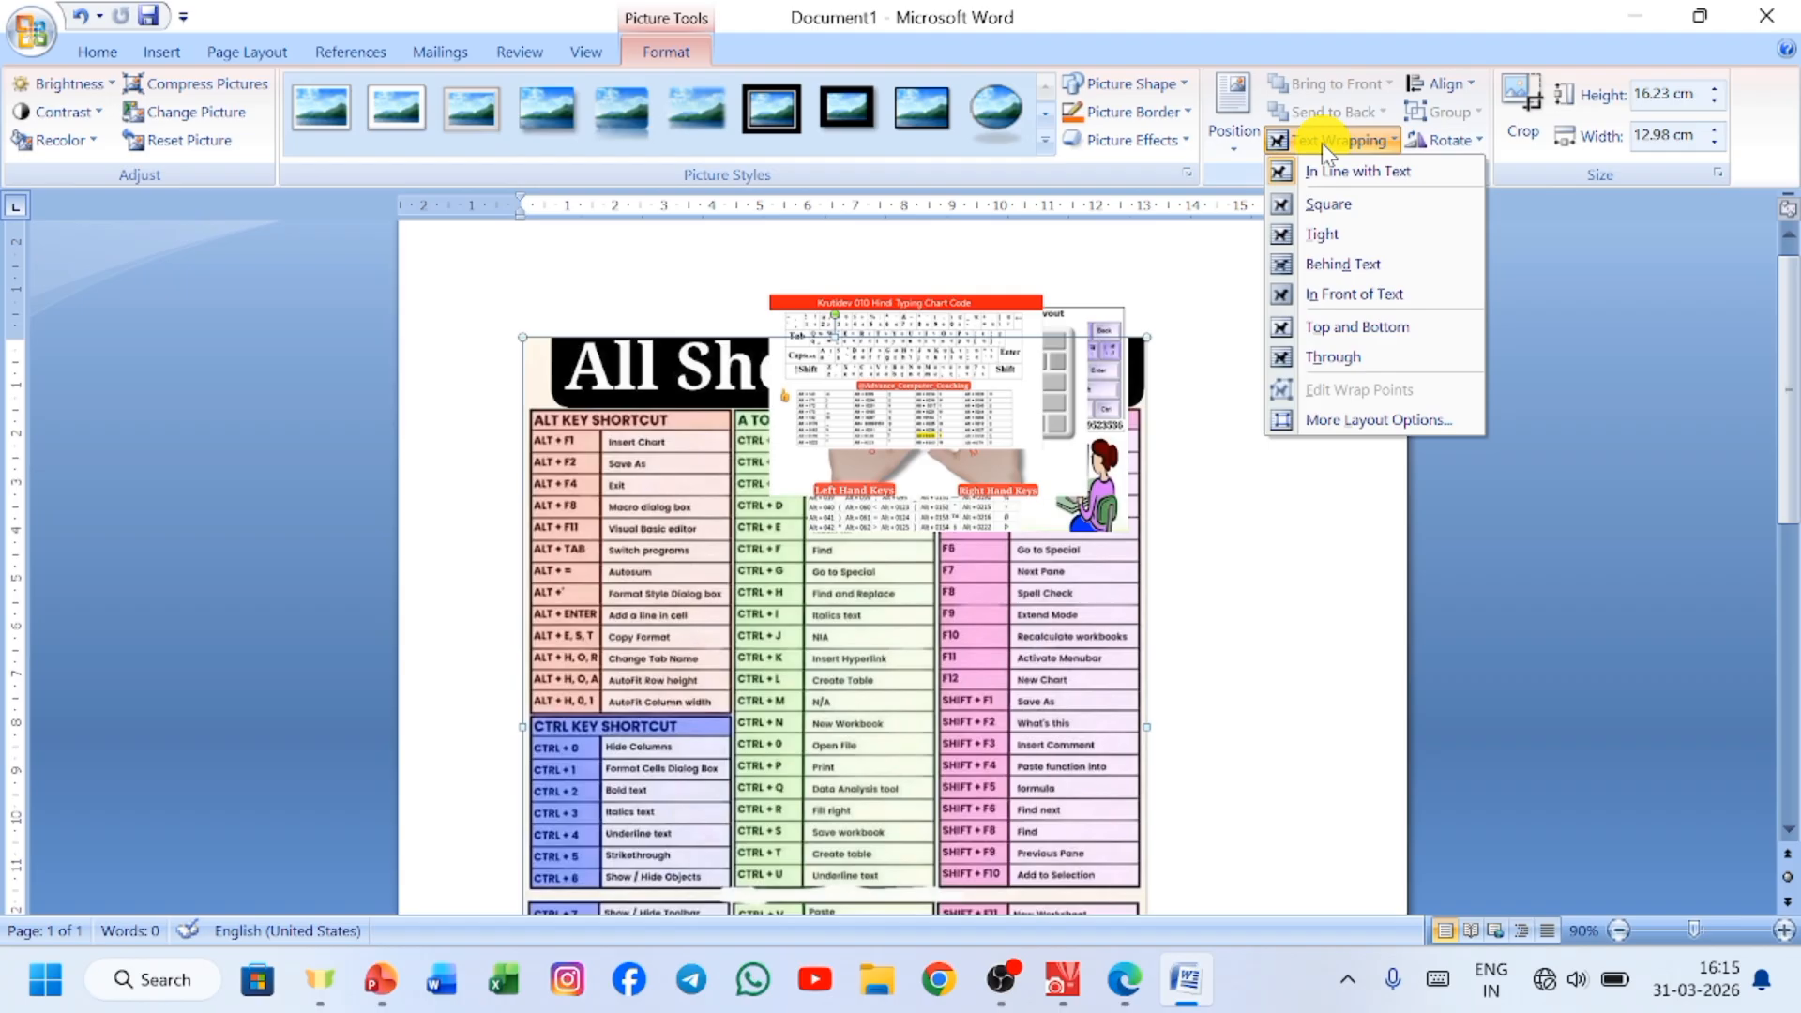
click(1343, 295)
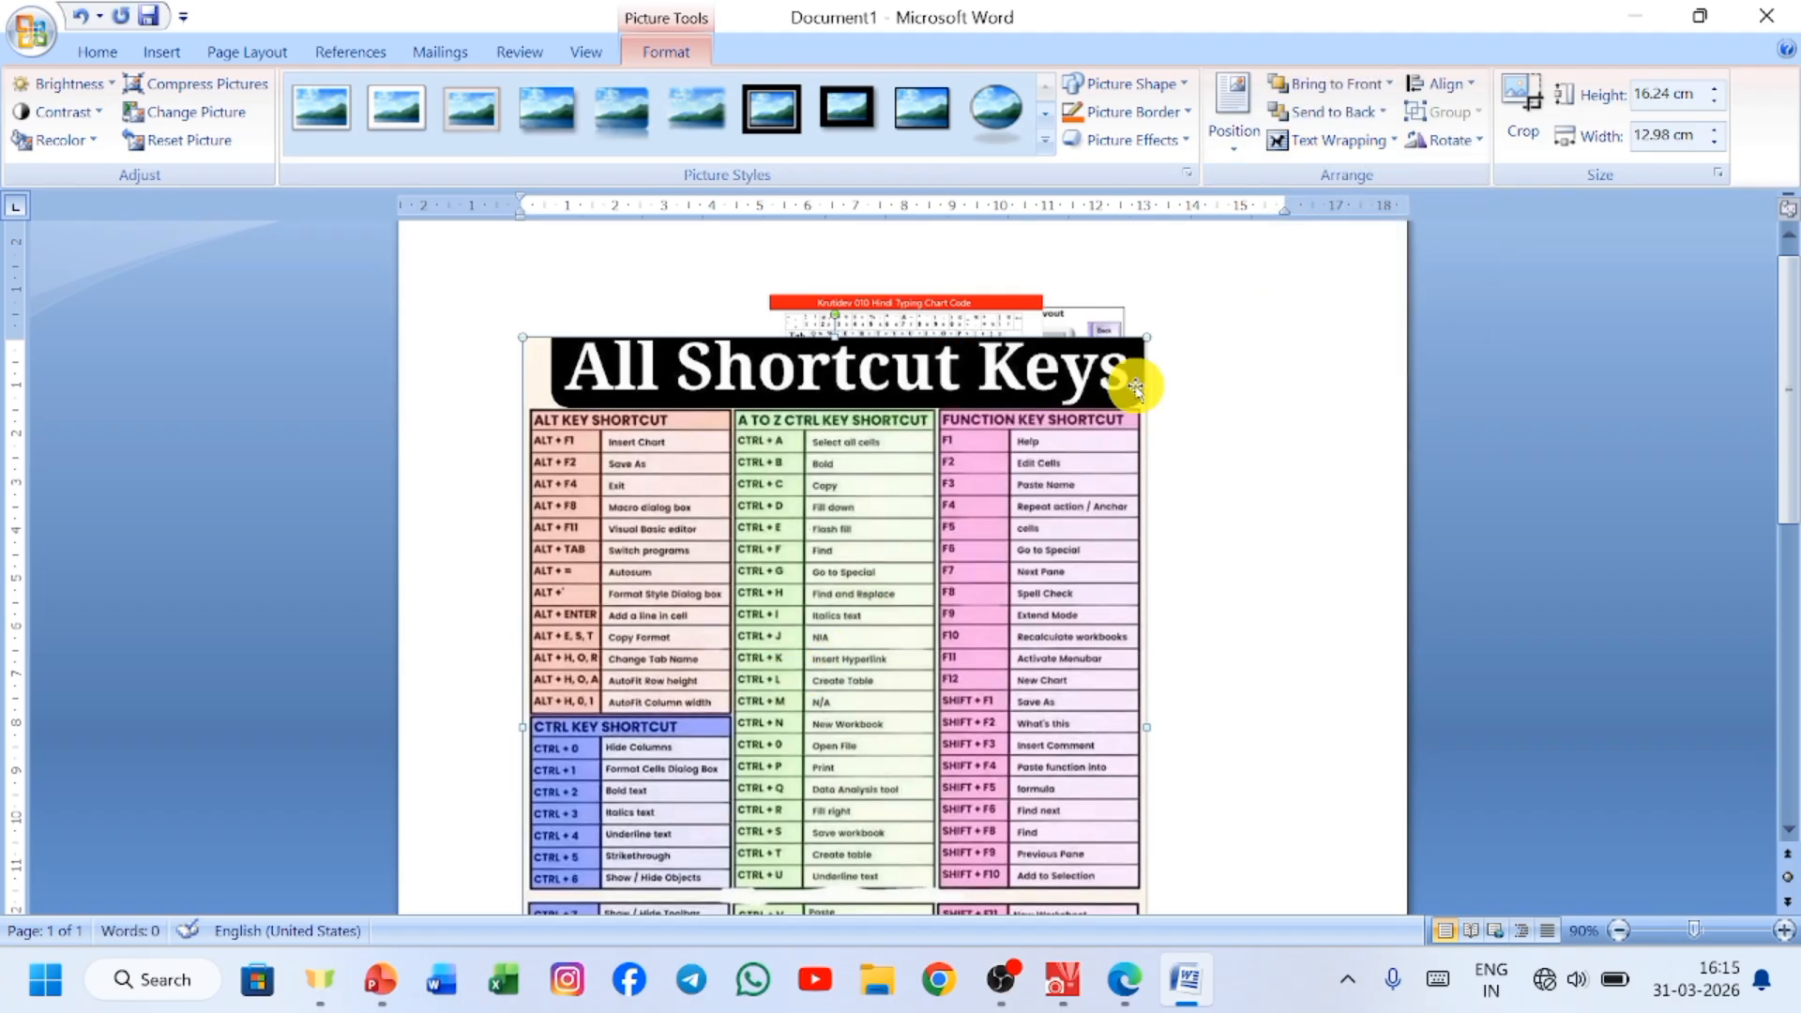
drag(1148, 339, 792, 816)
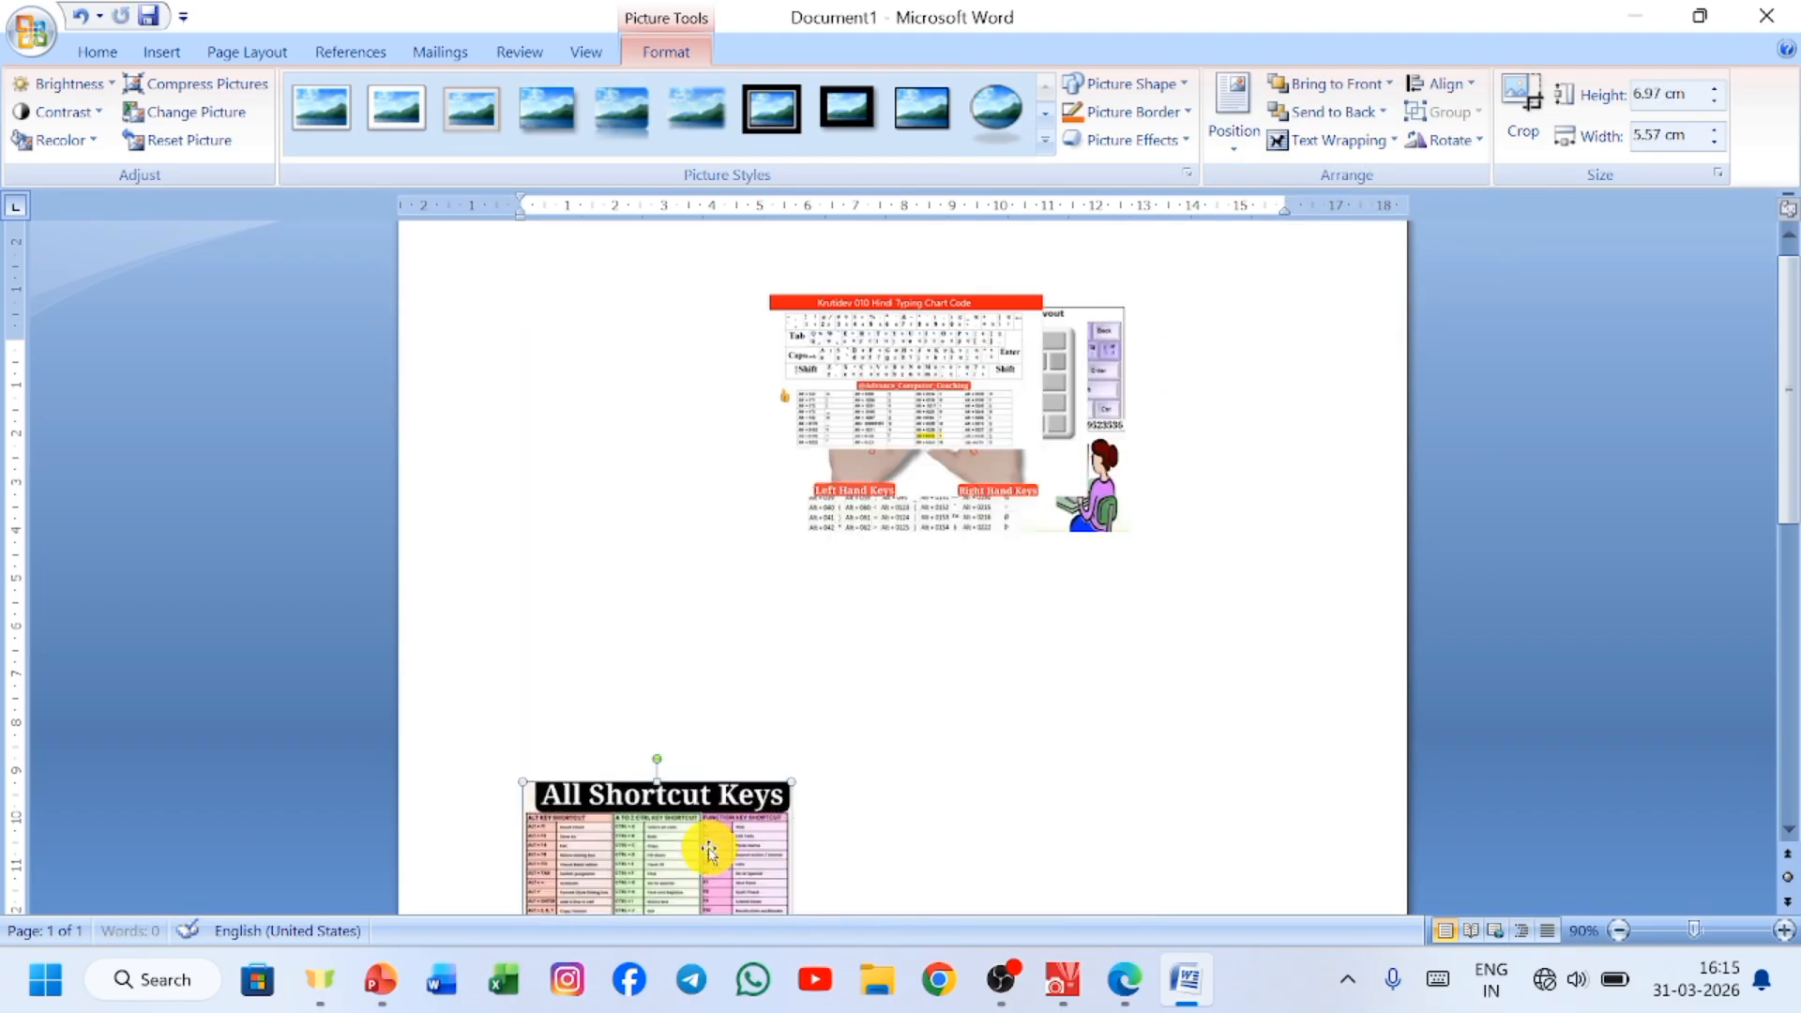
drag(771, 368, 765, 343)
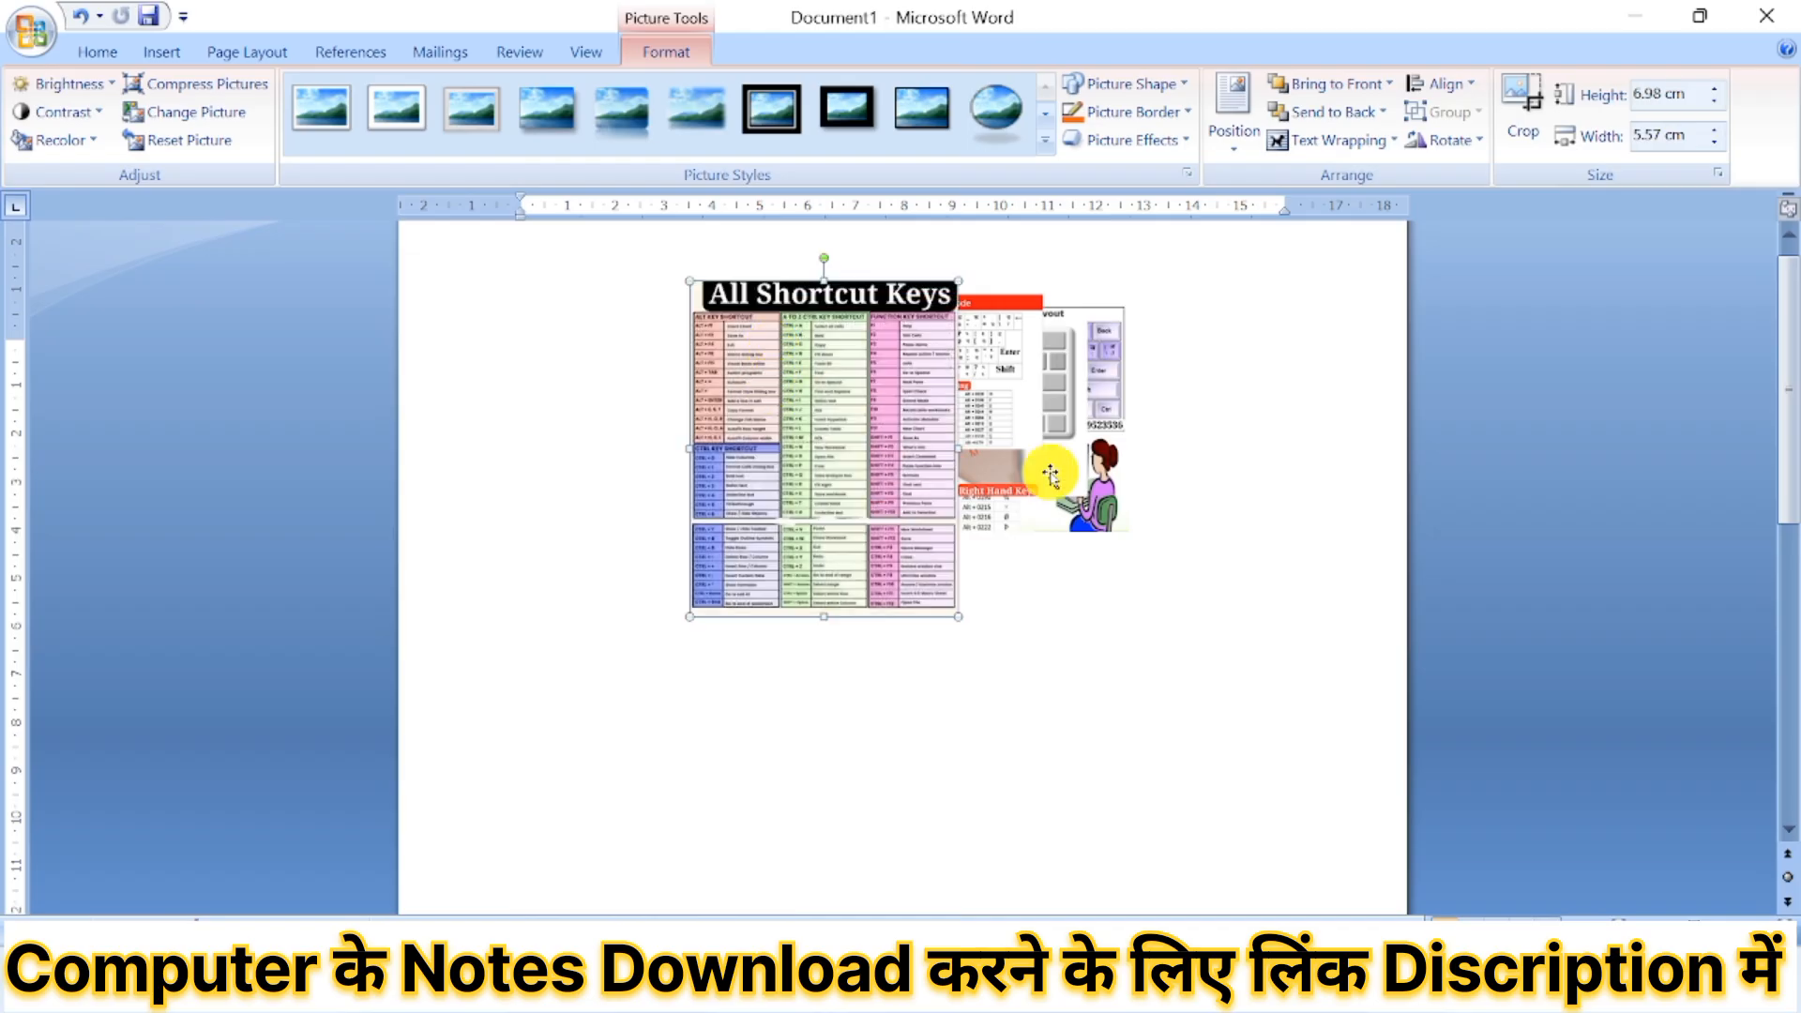
Move the Mangal keyboard picture and the typing-hands picture lower so that part of each shows in the overlapping stack.
click(997, 391)
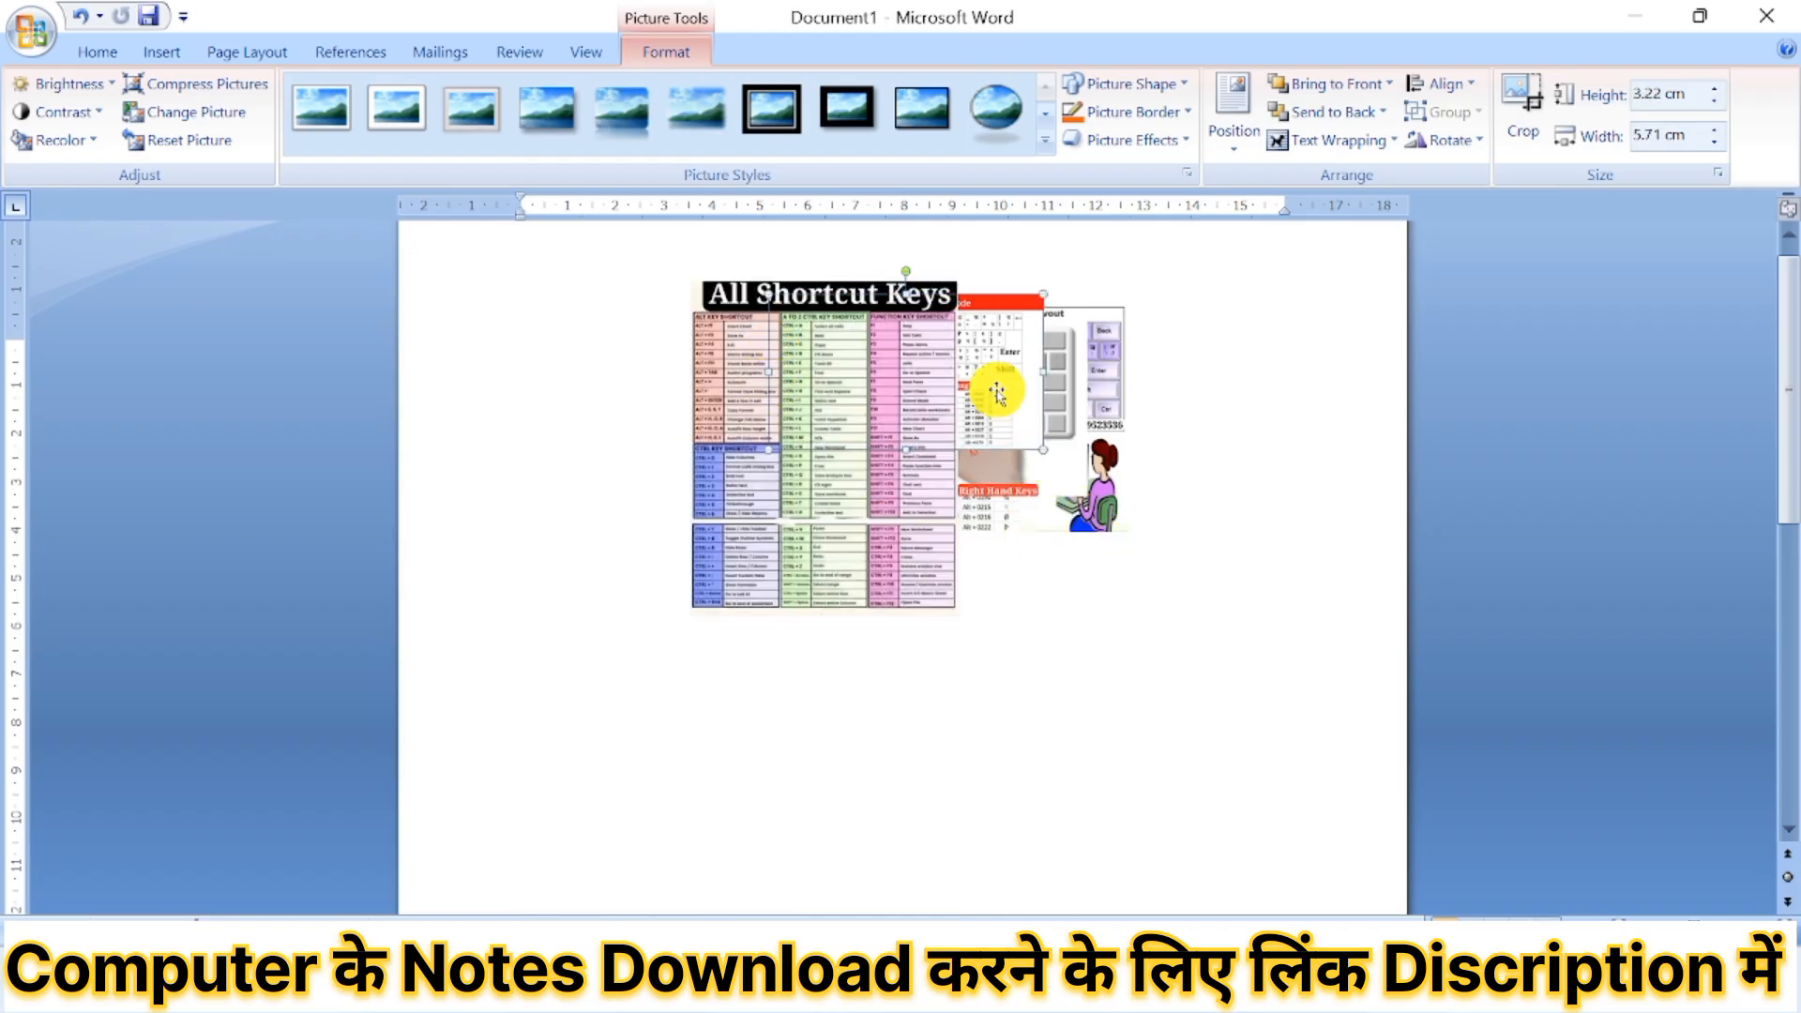
drag(1085, 524, 1073, 594)
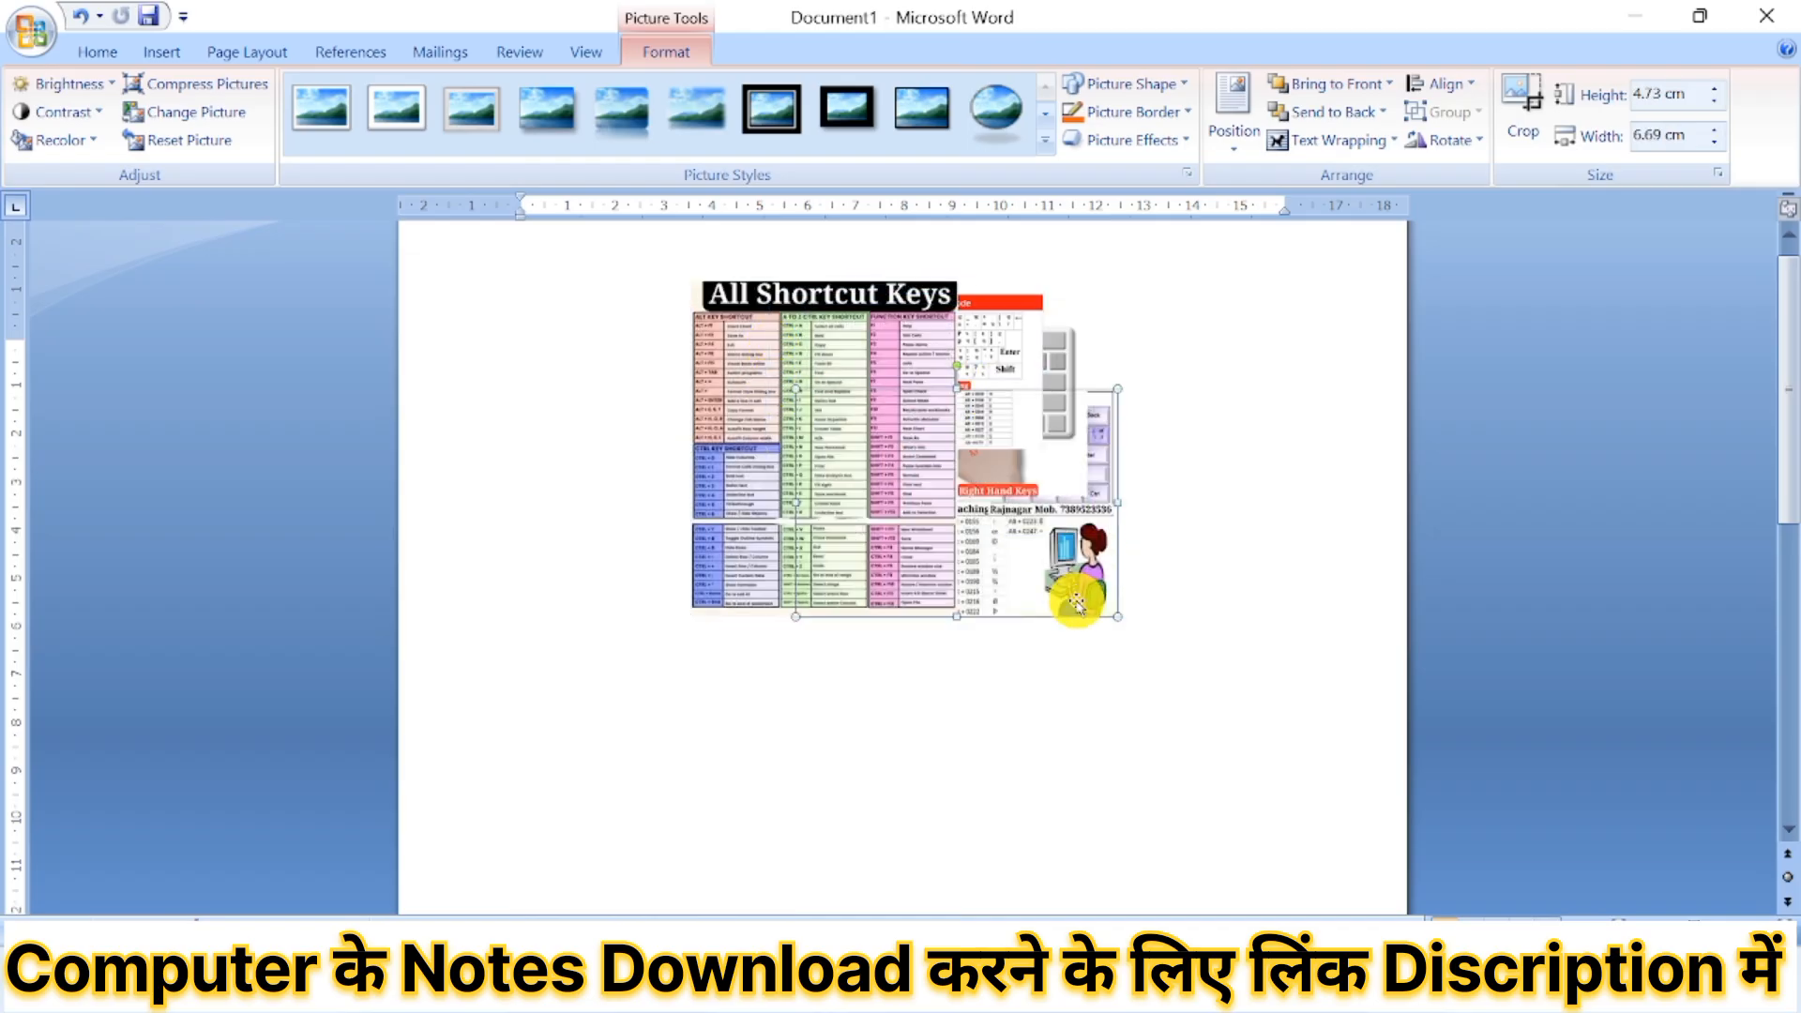
click(1053, 335)
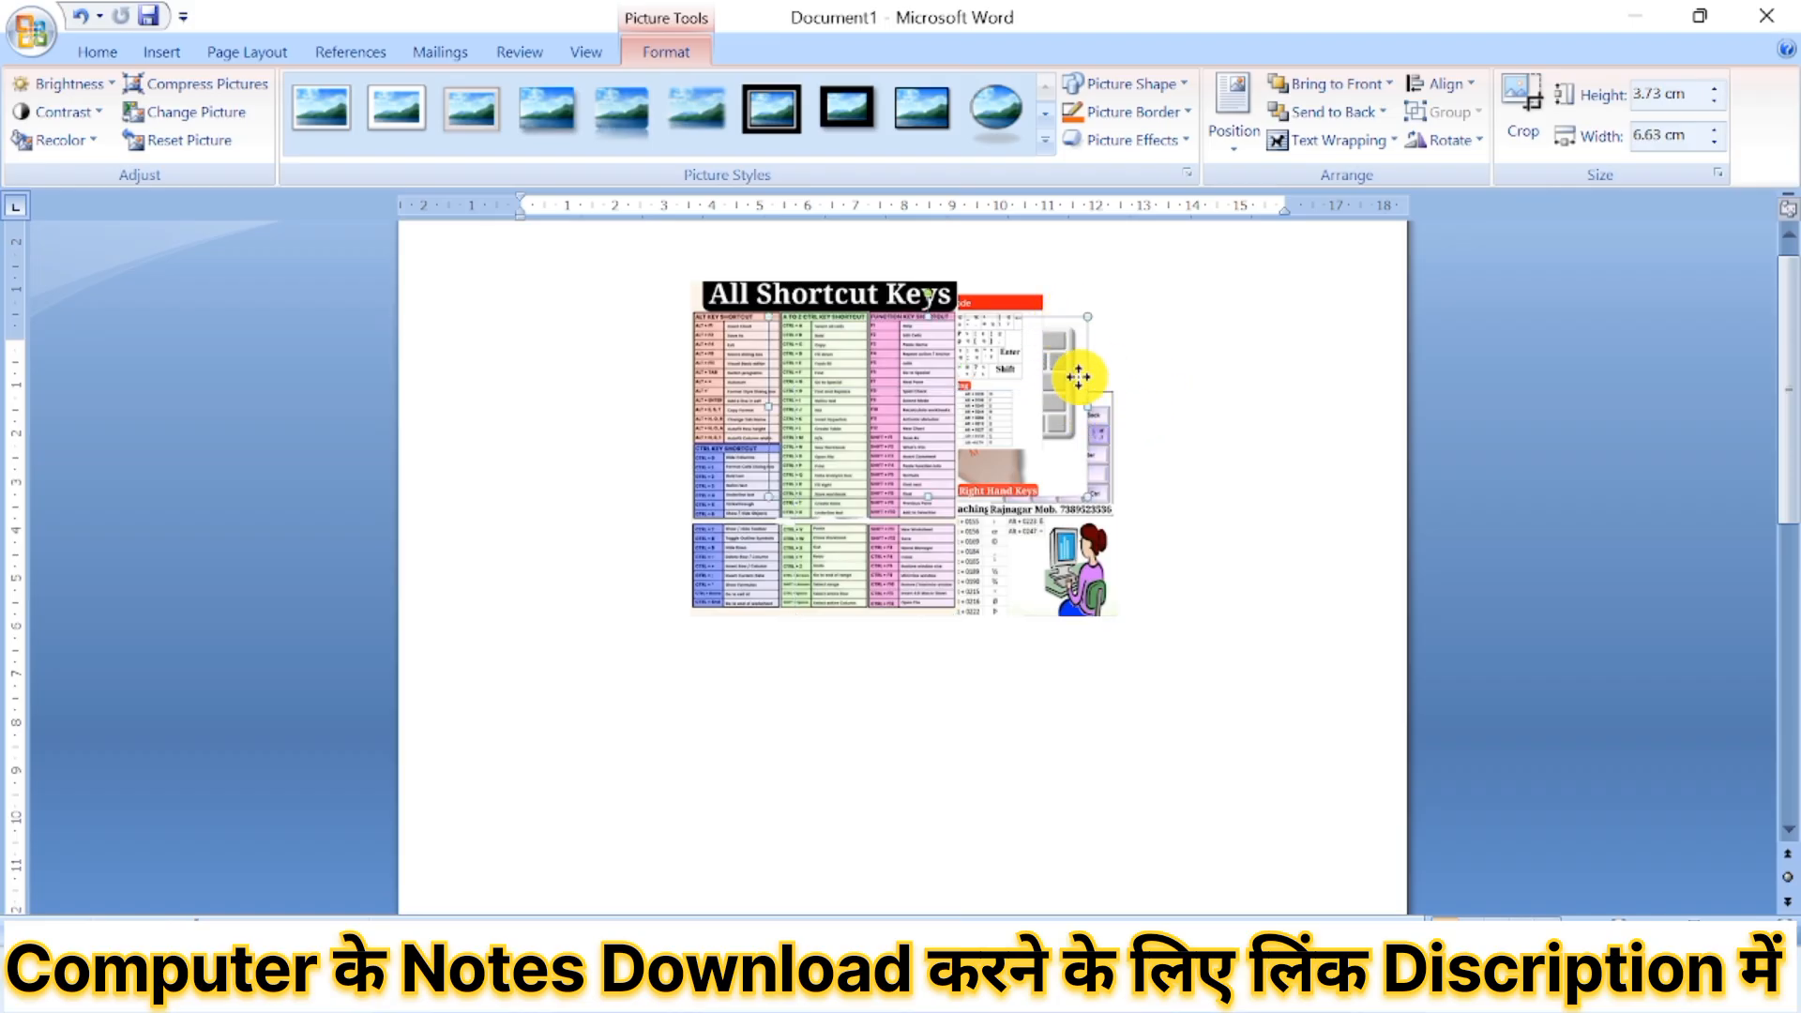
drag(1079, 376, 1070, 425)
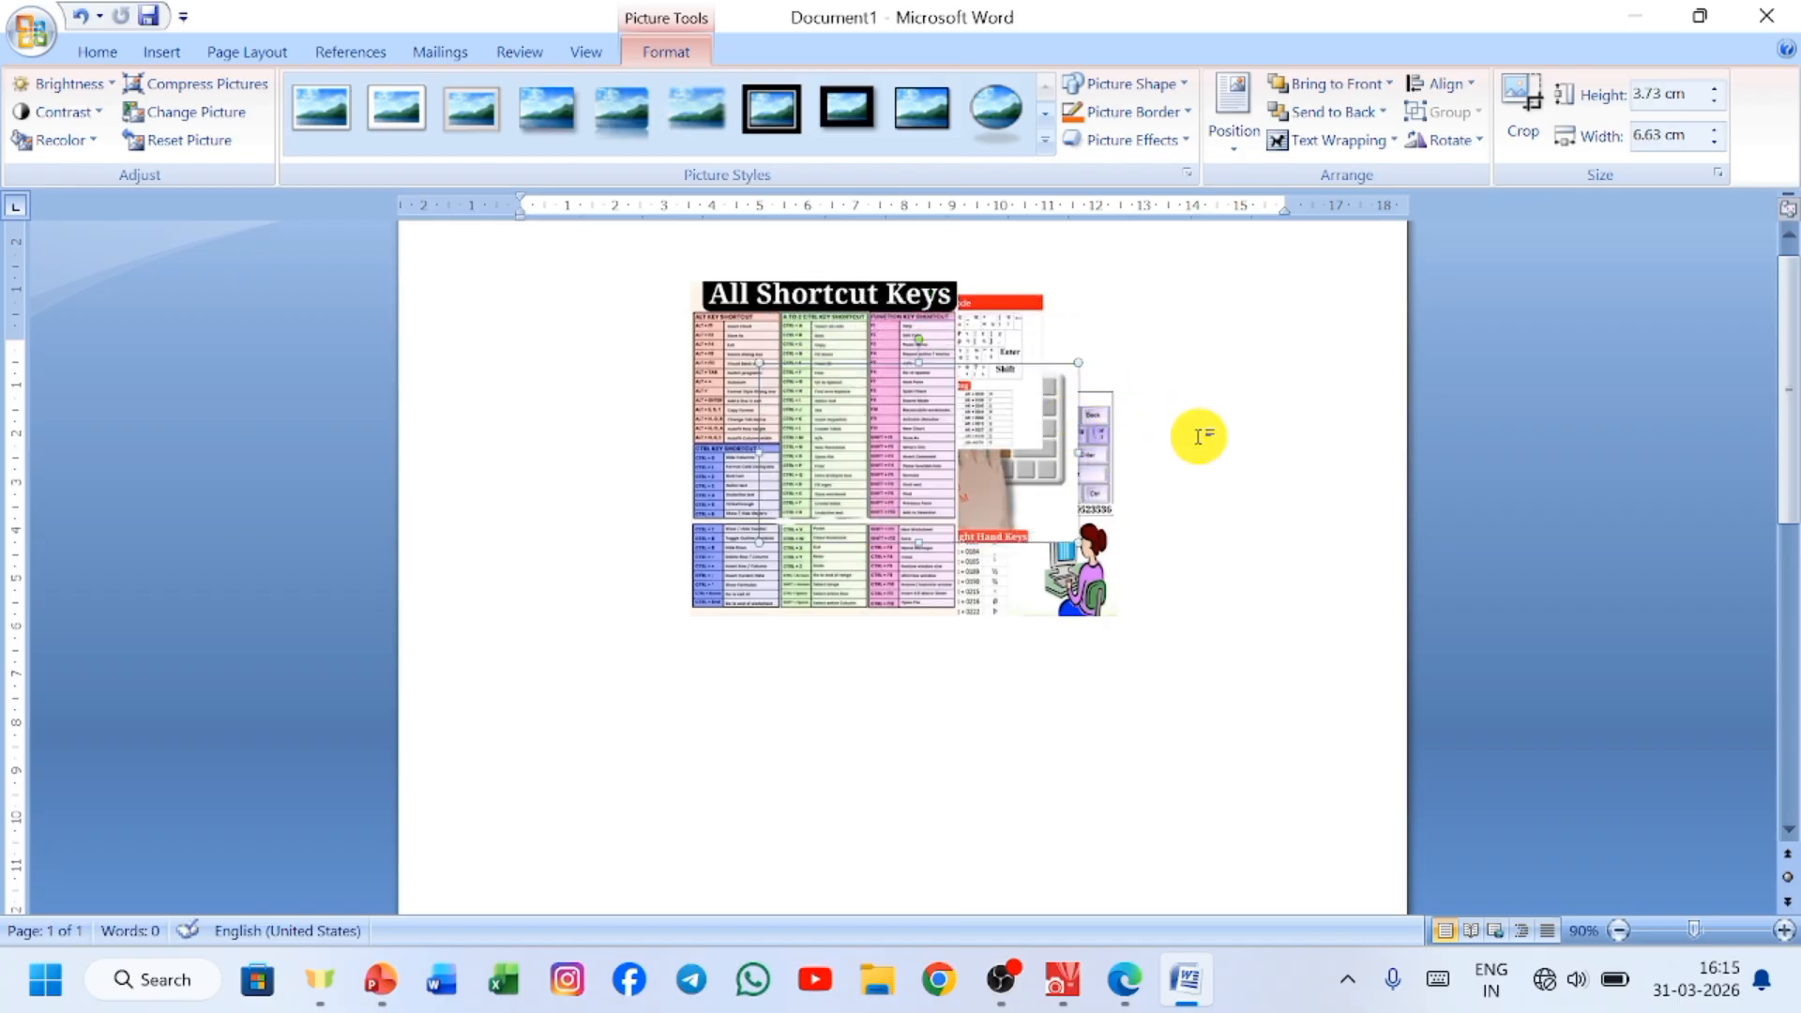
Select the Mangal, Krutidev chart and All Shortcut Keys pictures in turn to examine their stacking order, ending on the Mangal picture.
click(1026, 605)
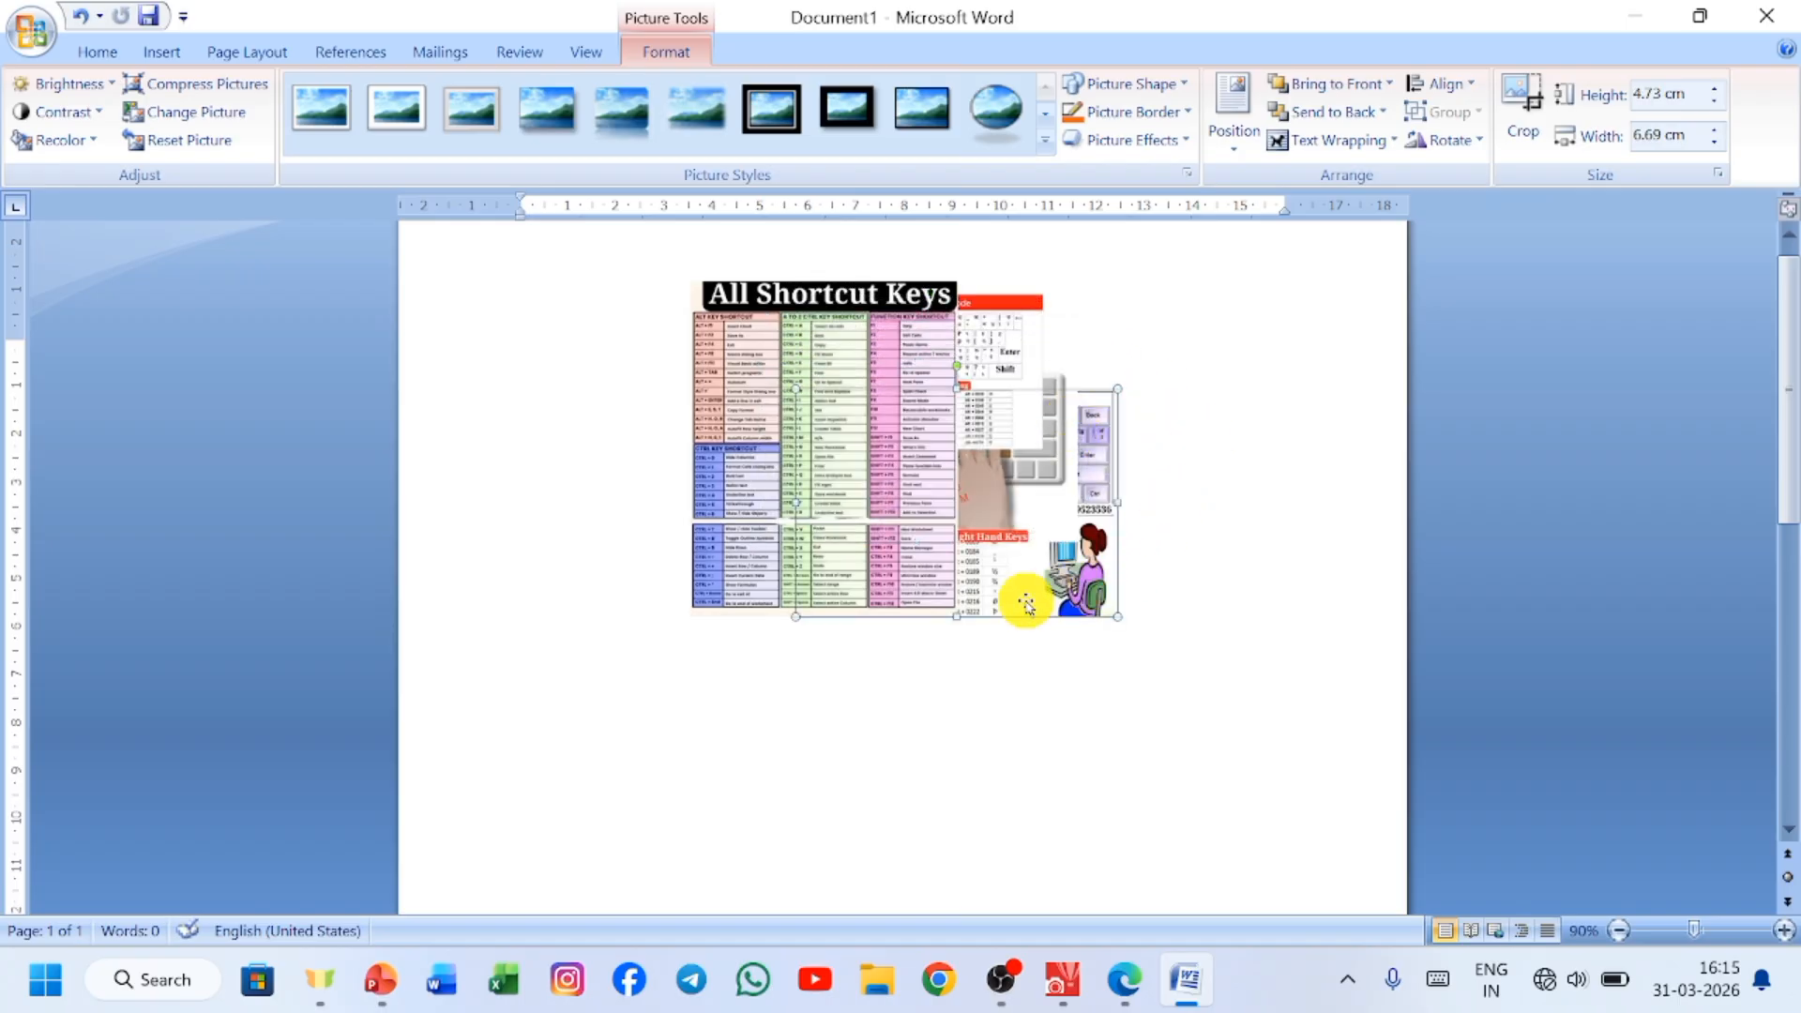
click(980, 336)
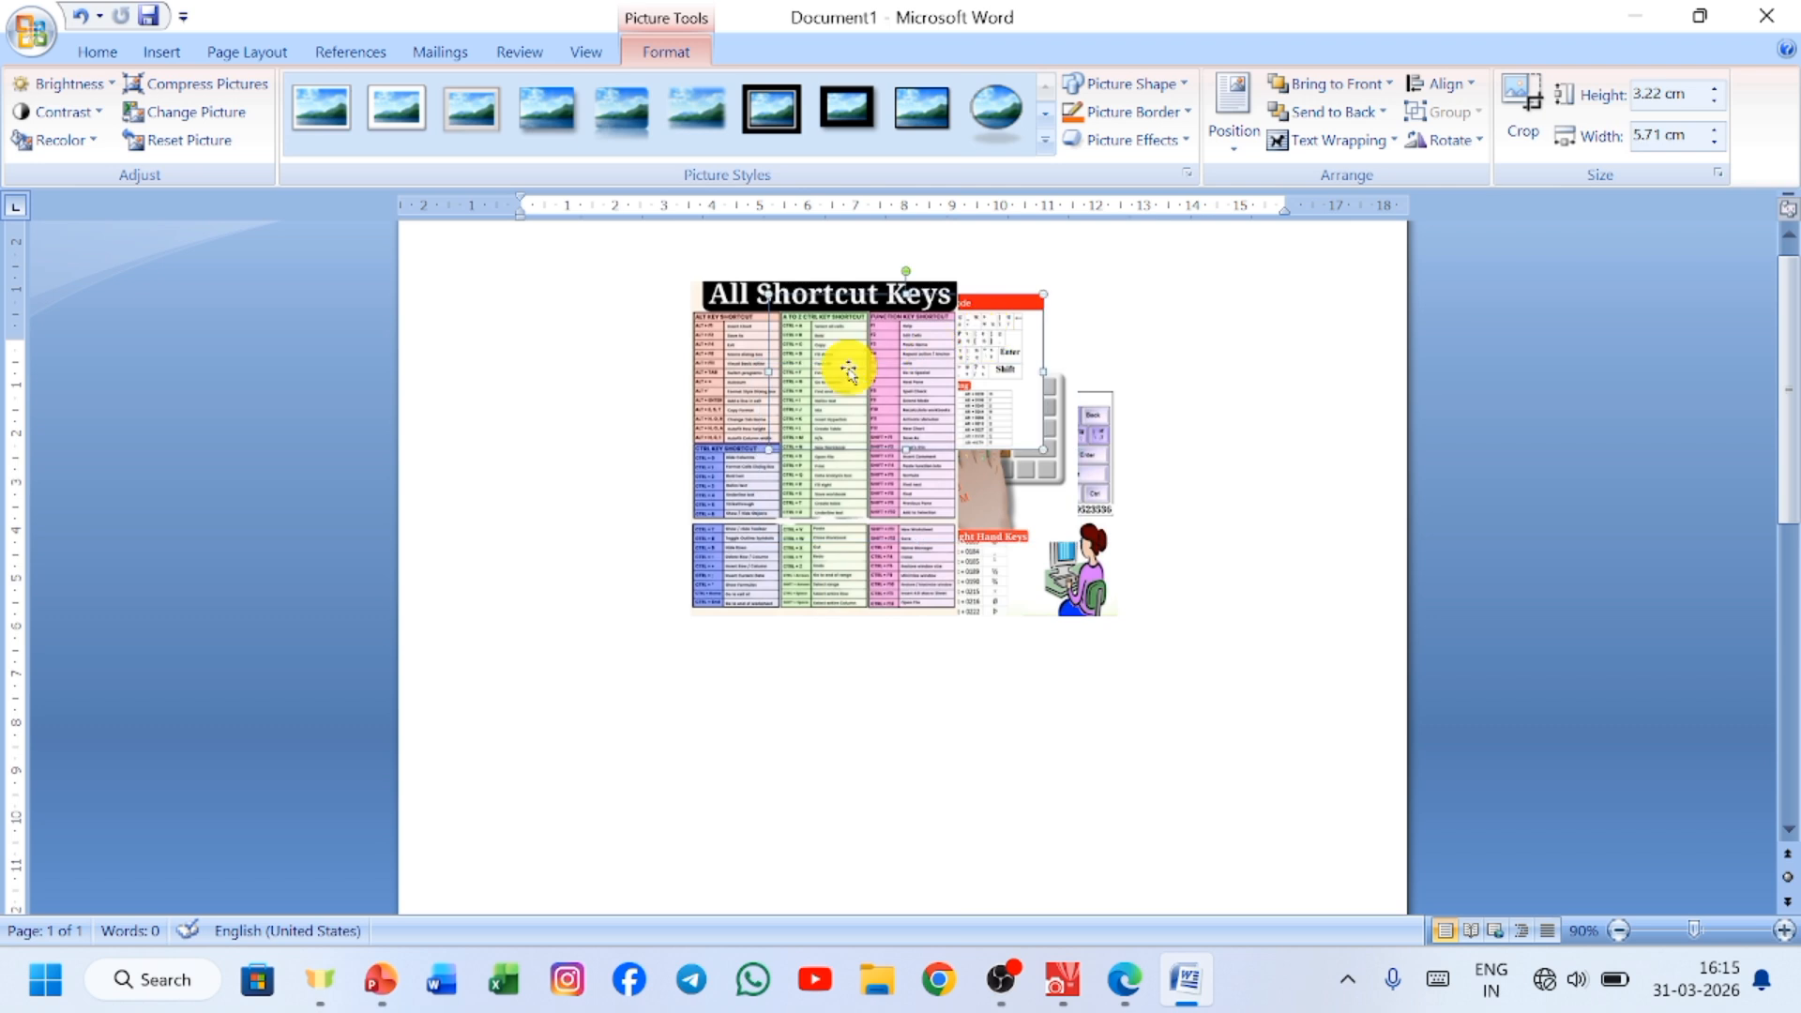
click(849, 372)
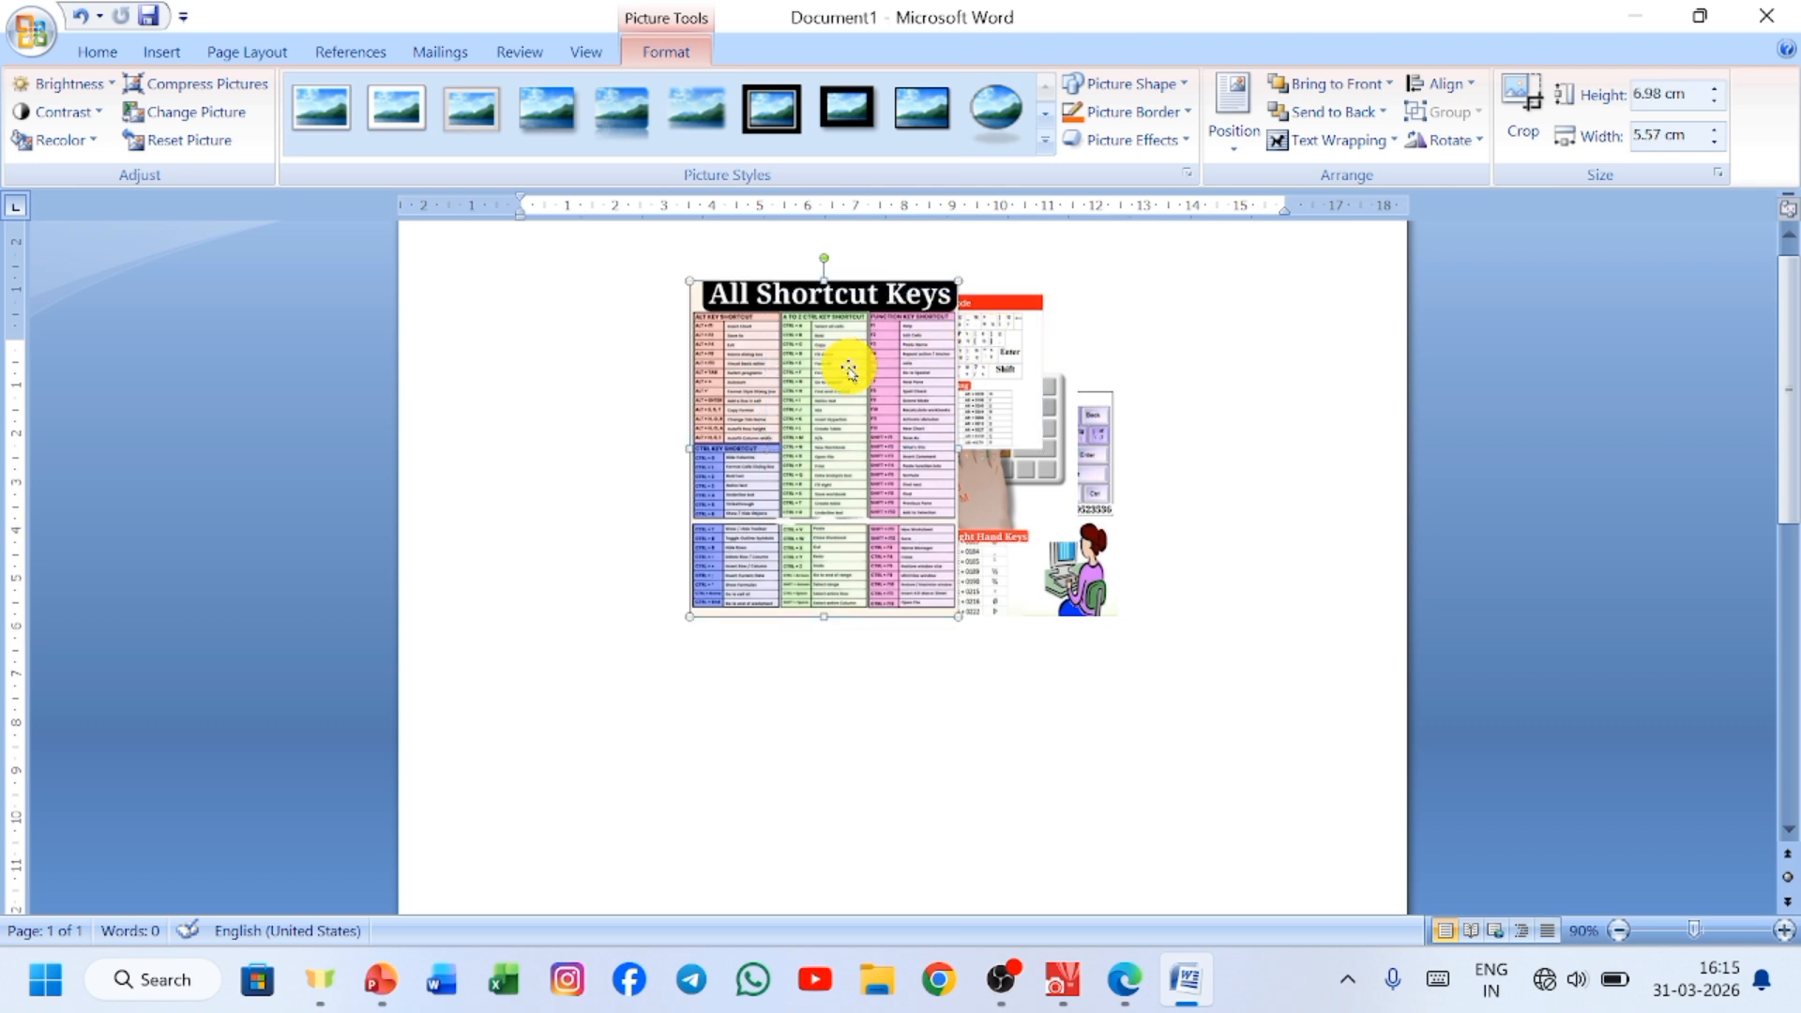
click(1079, 581)
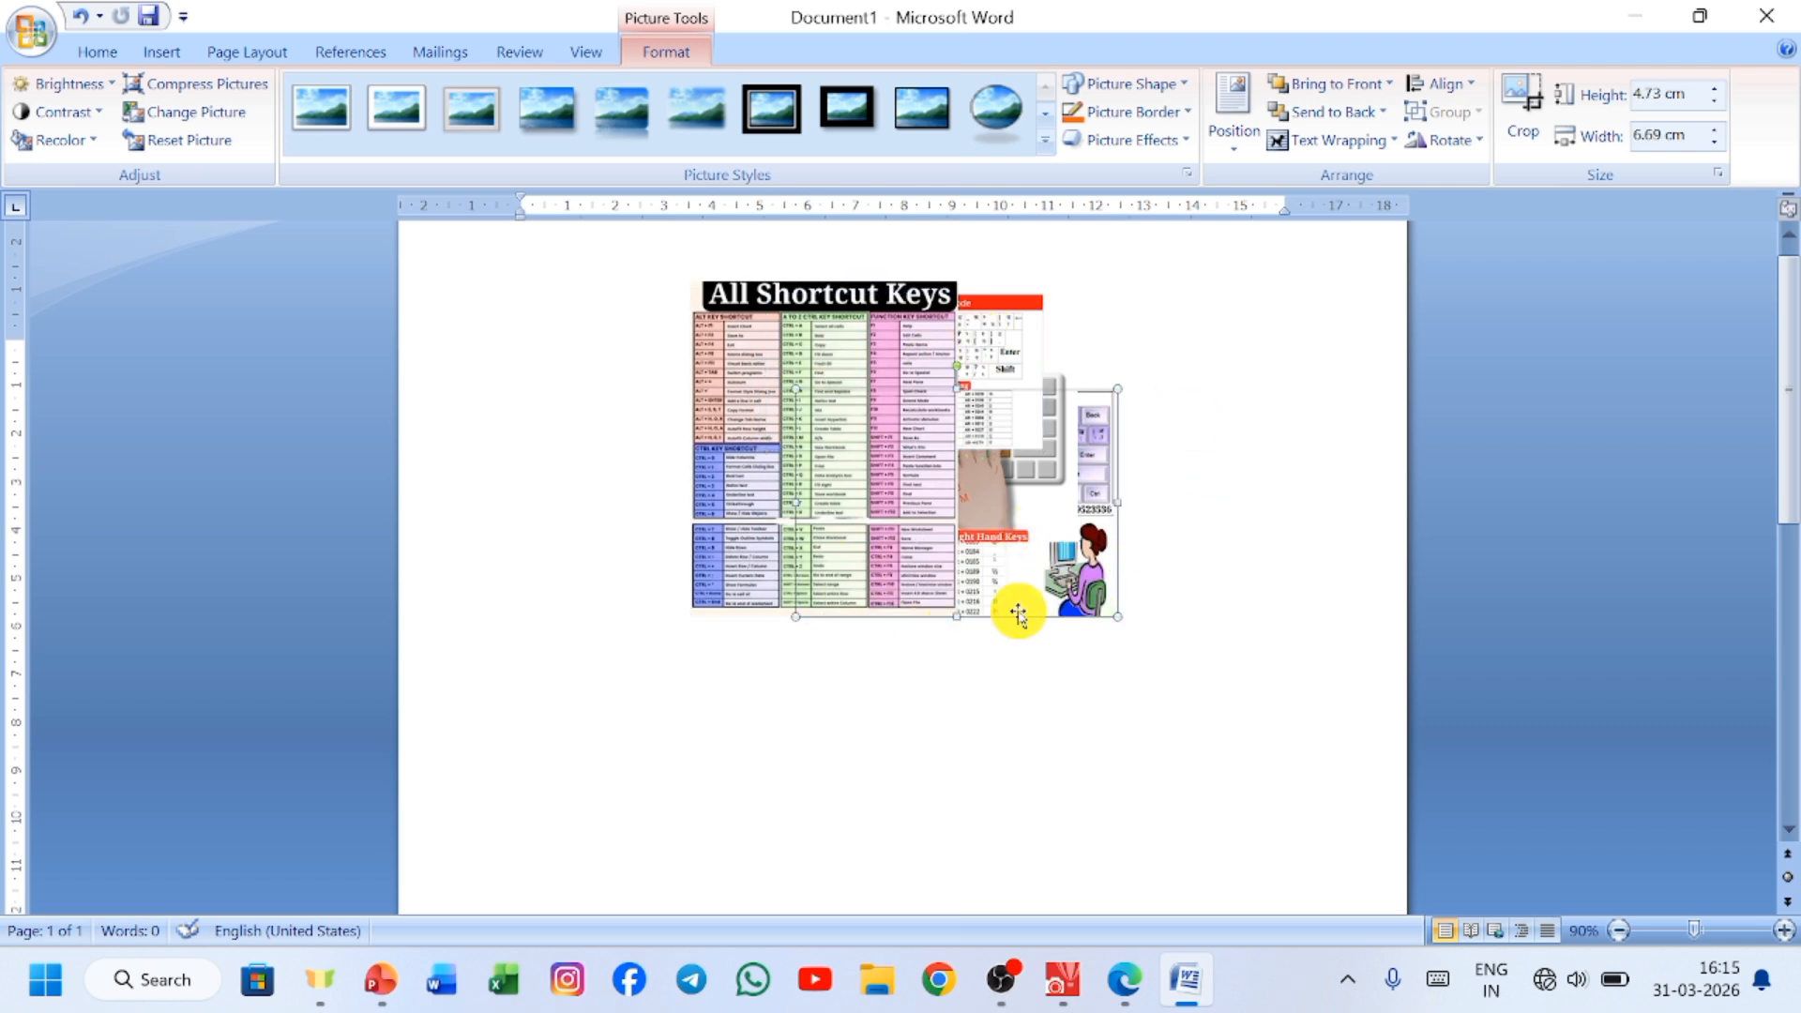
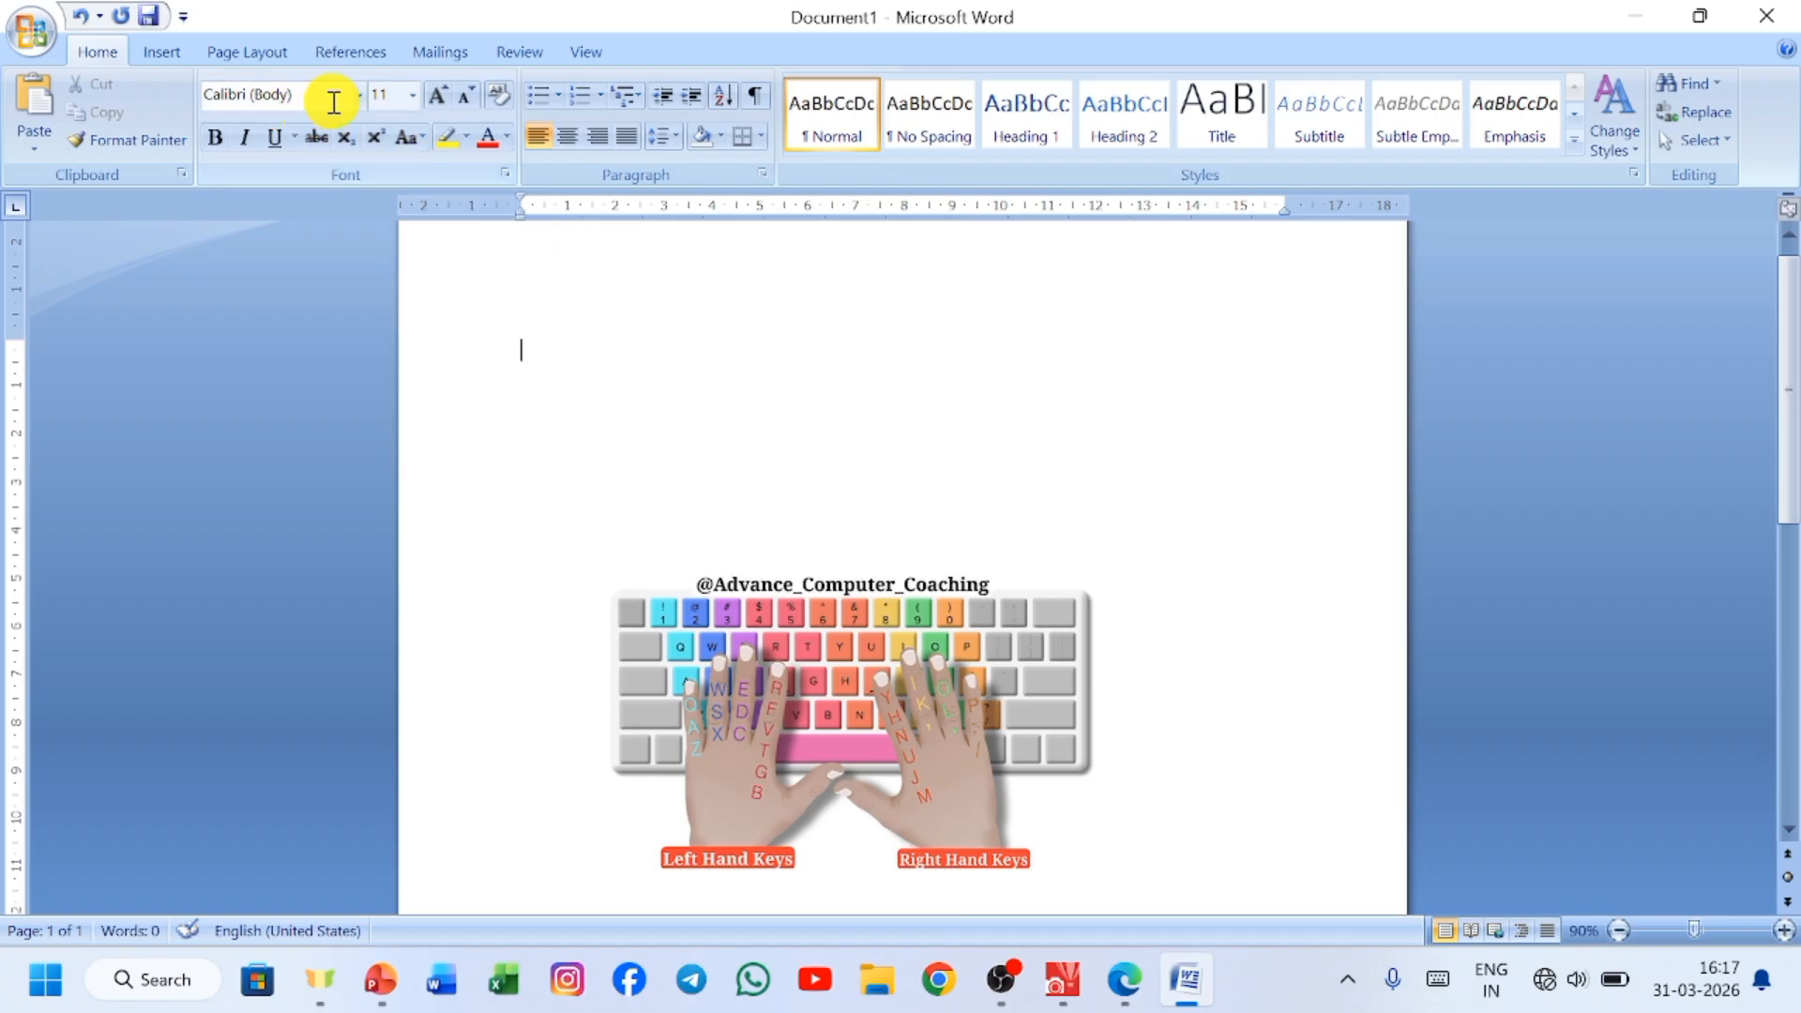
Set the font size to 24 and generate sample paragraphs at the start of the page with =rand(3,4).
click(437, 95)
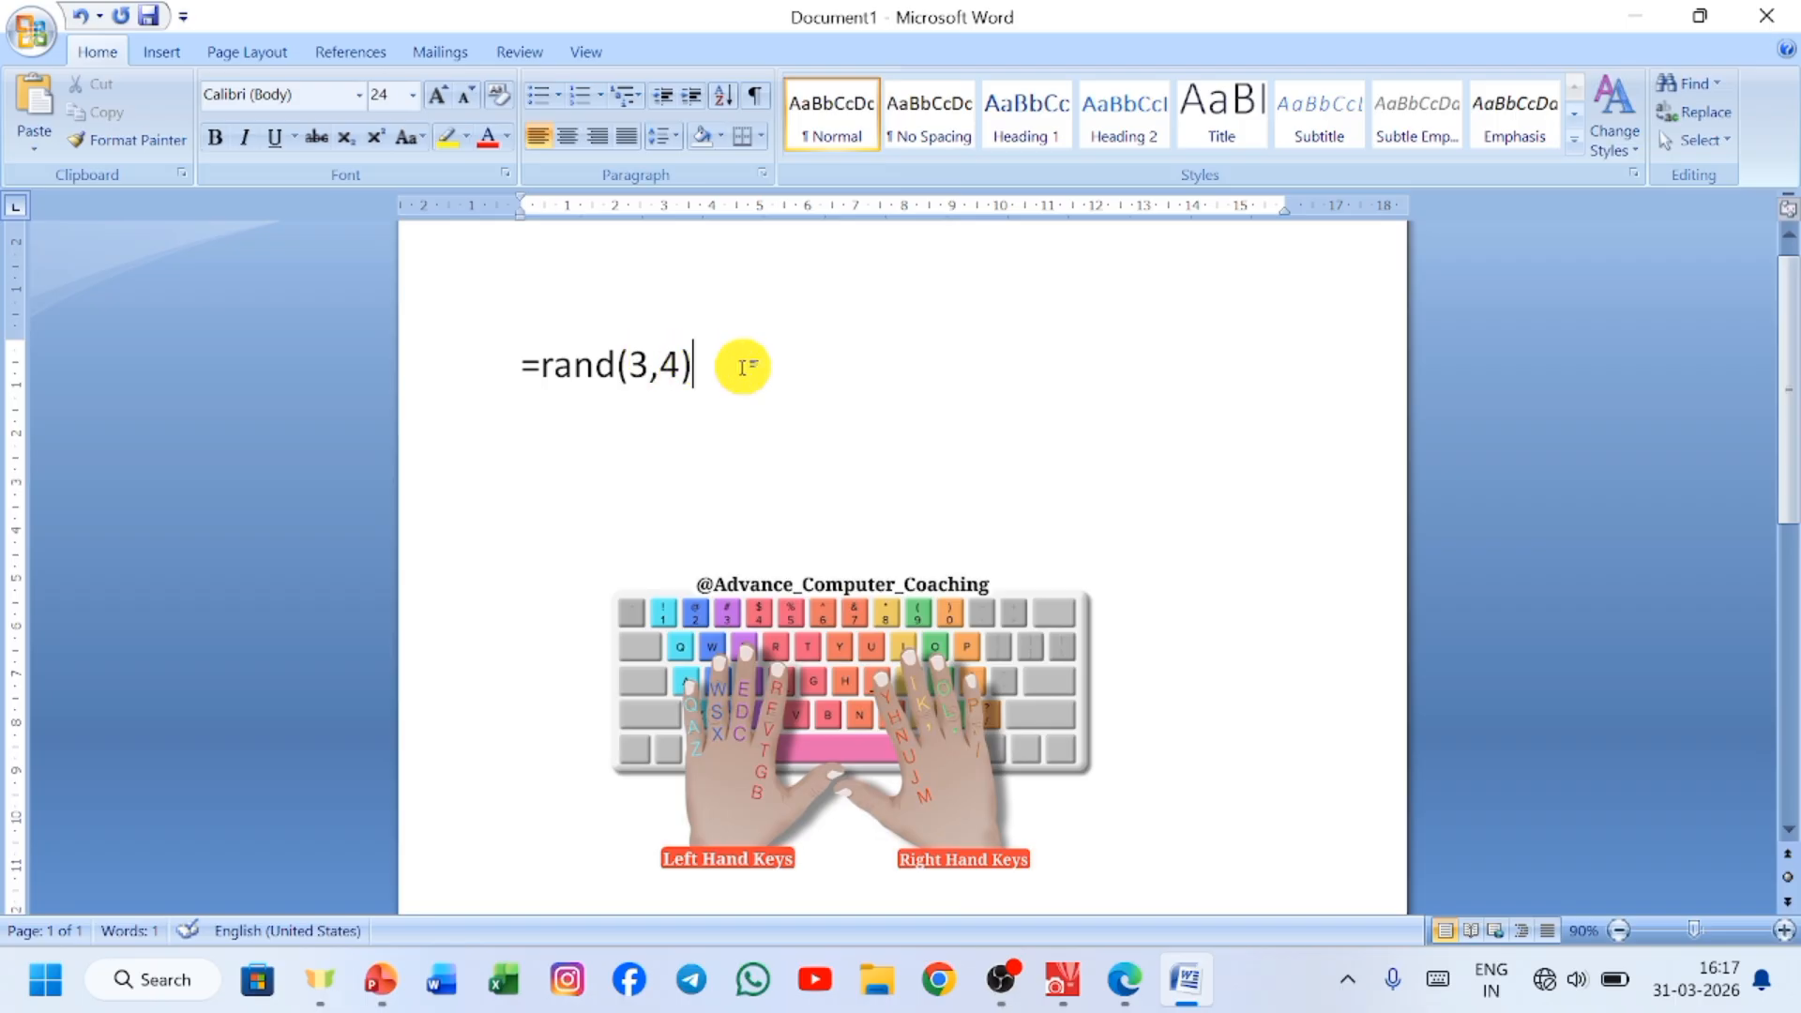
key(Return)
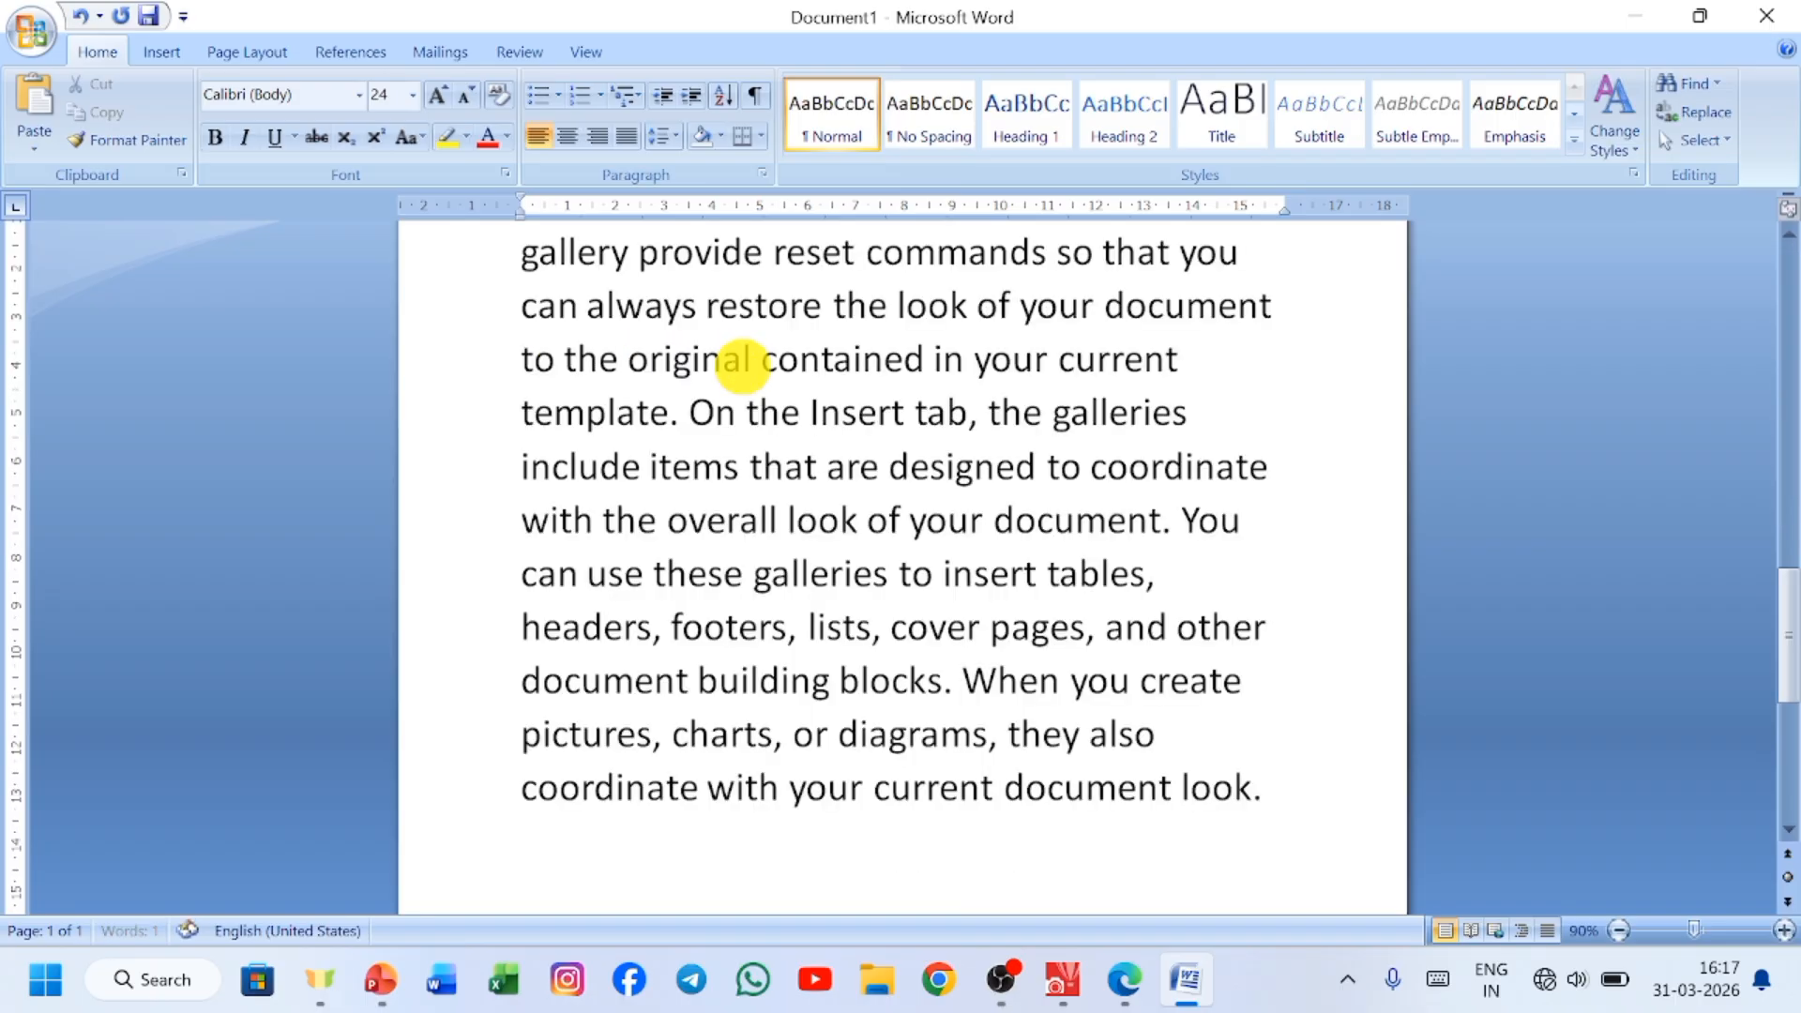
scroll(943, 554, up, 1)
scroll(943, 554, up, 2)
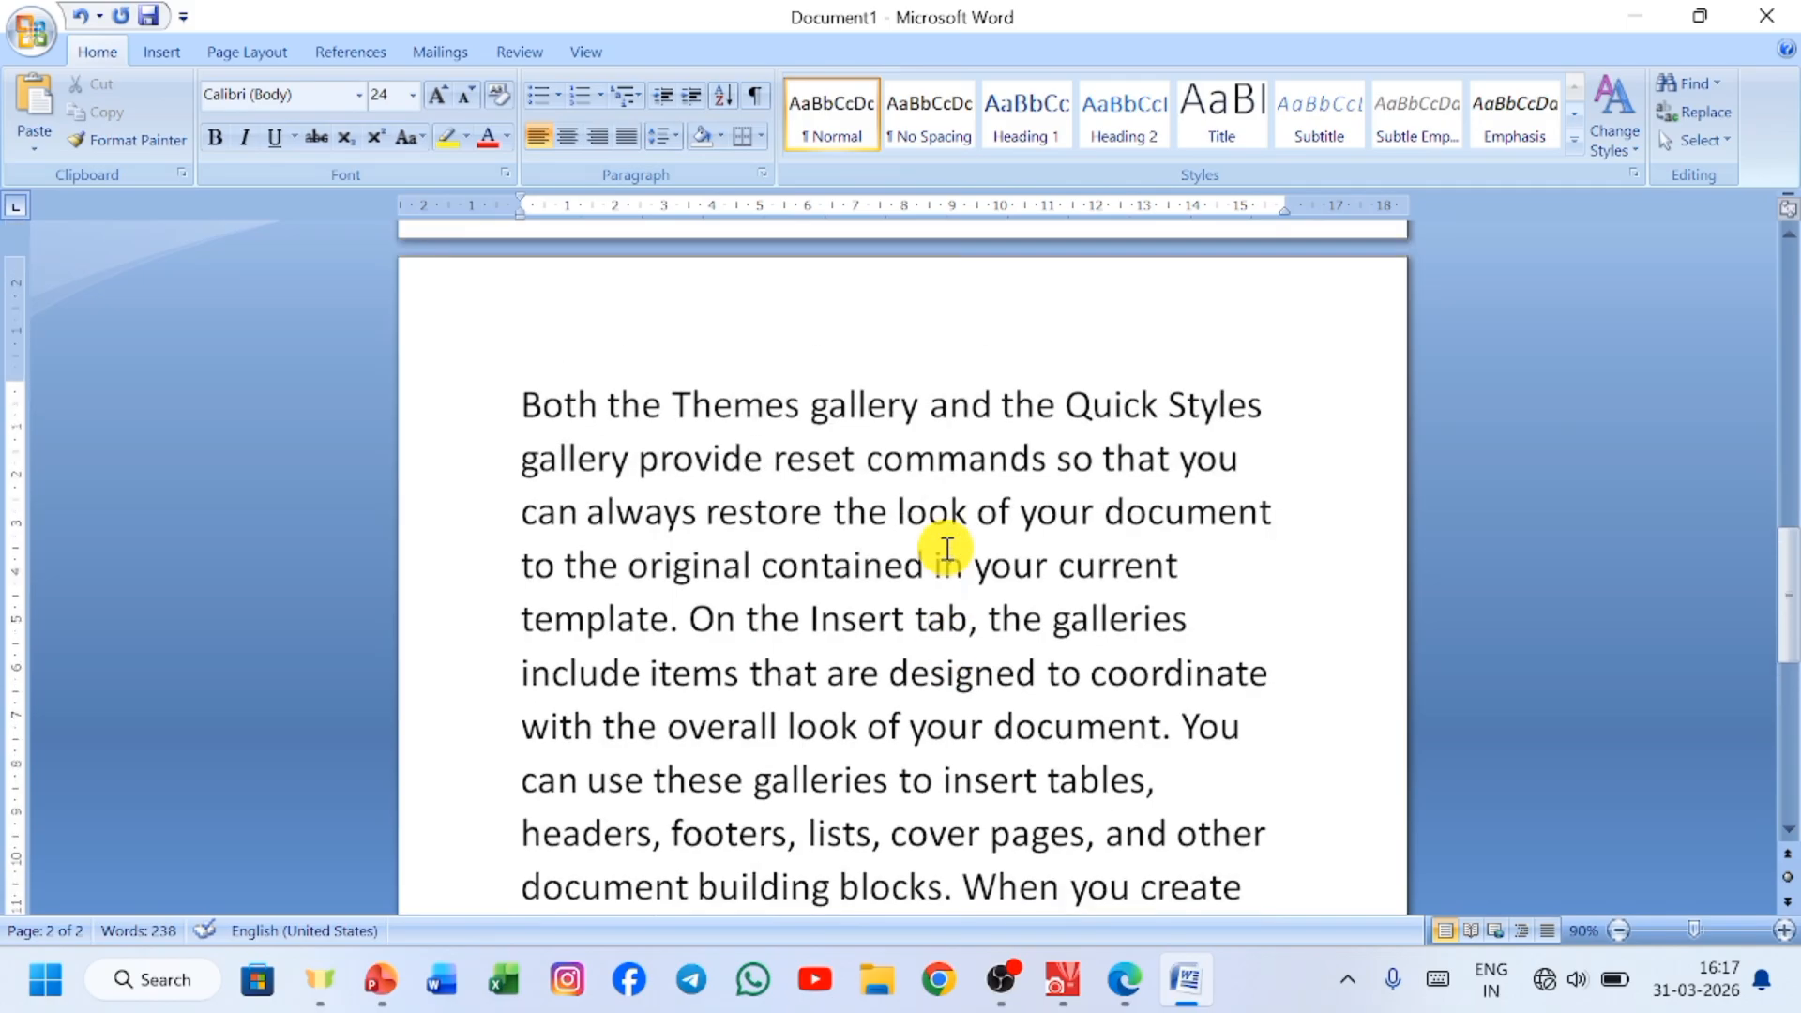
scroll(945, 555, down, 1)
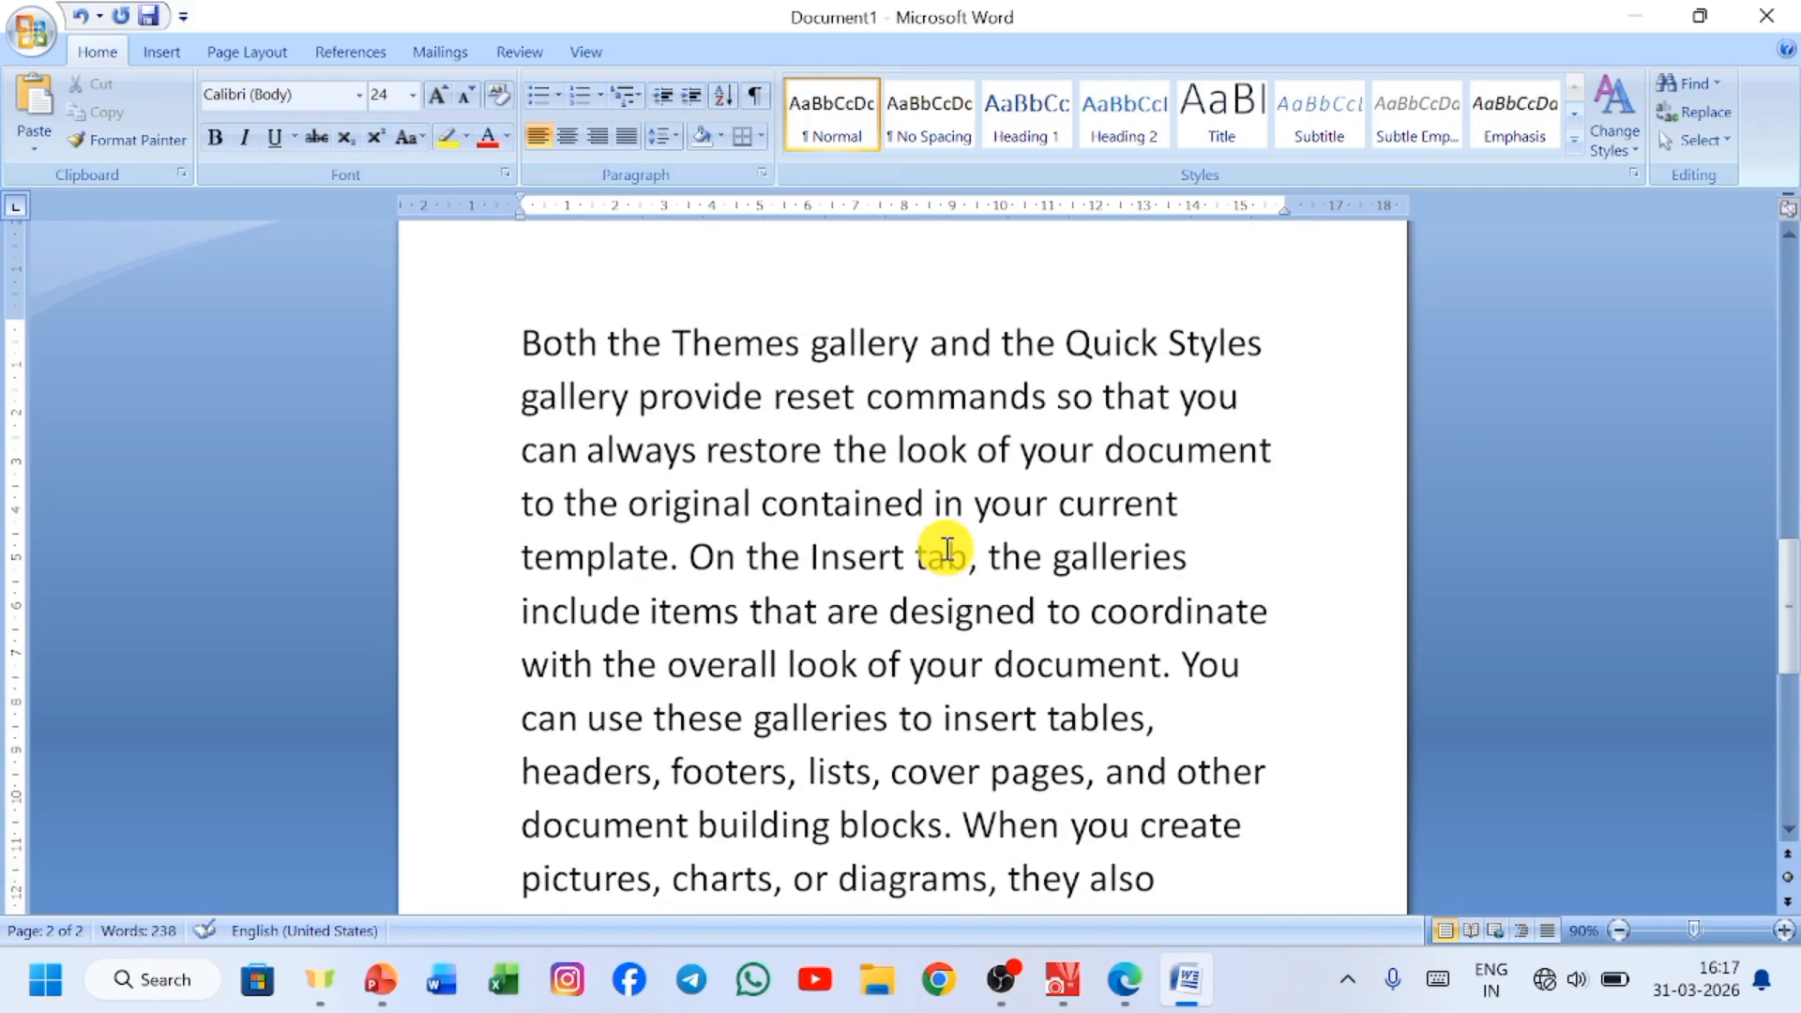
Move the typing-hands picture up so that it covers the first lines of the sample text.
click(1617, 931)
click(1617, 931)
click(1617, 931)
click(1618, 930)
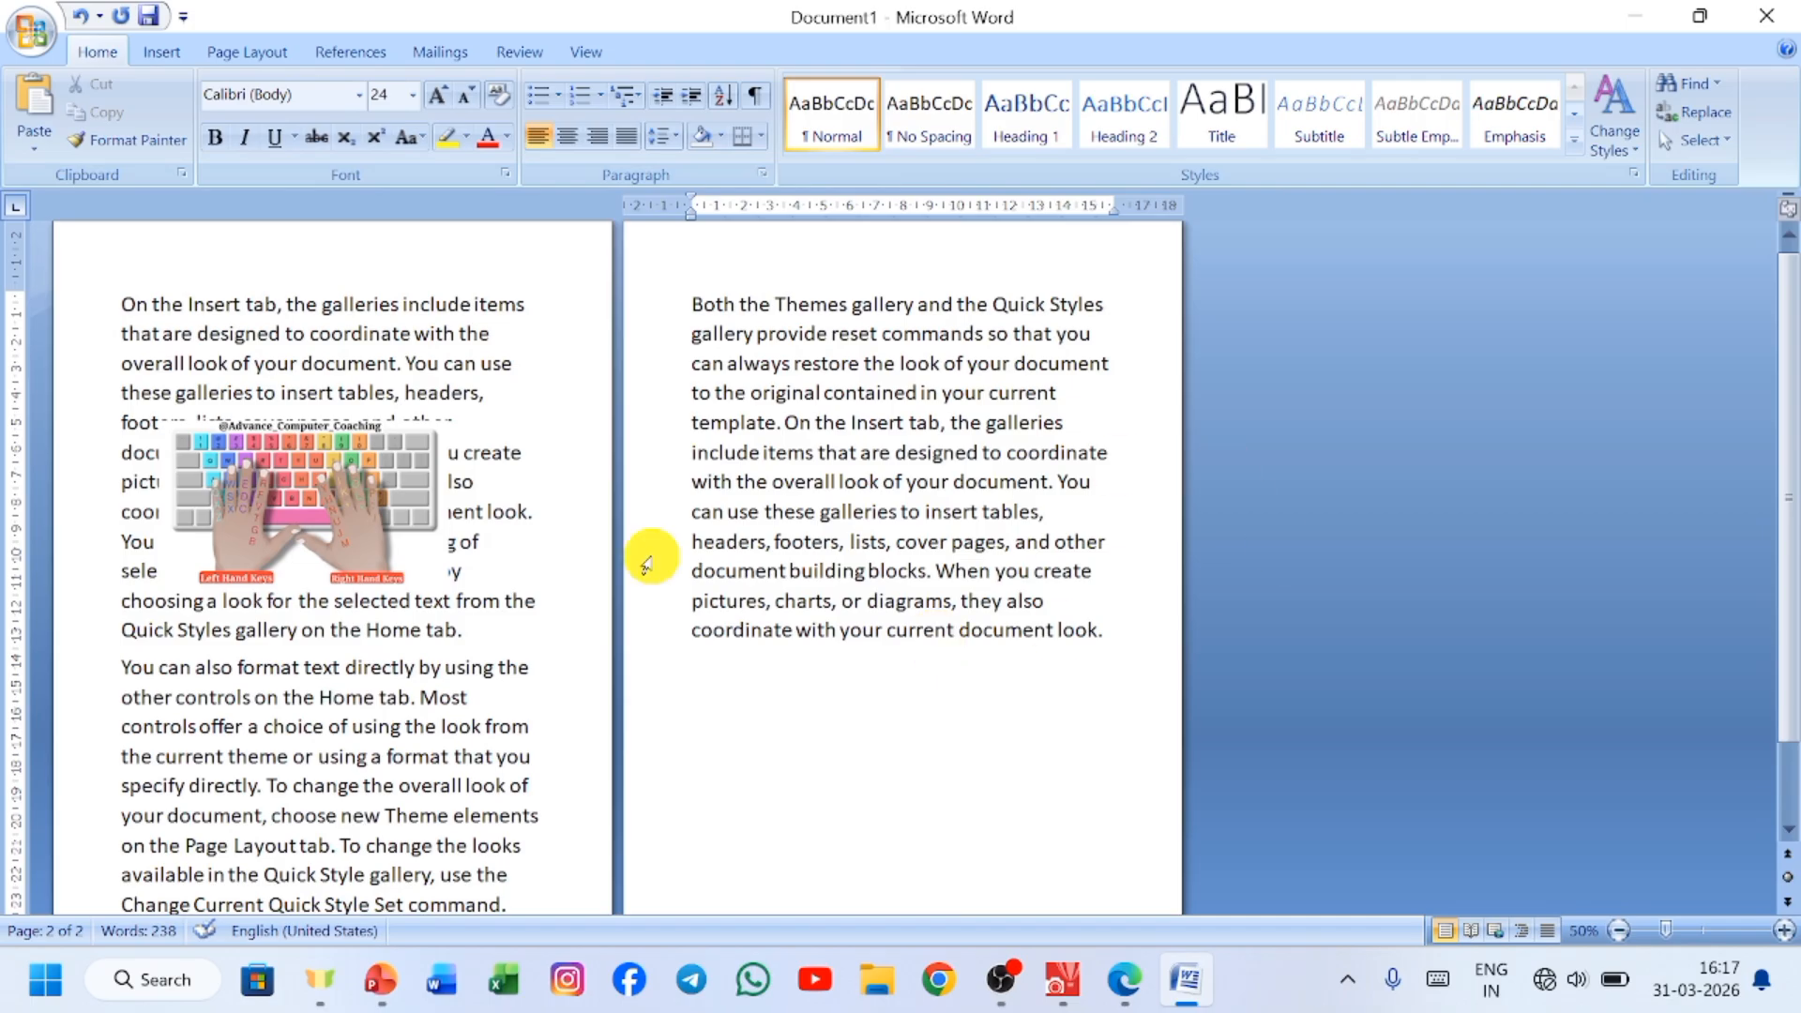
click(345, 456)
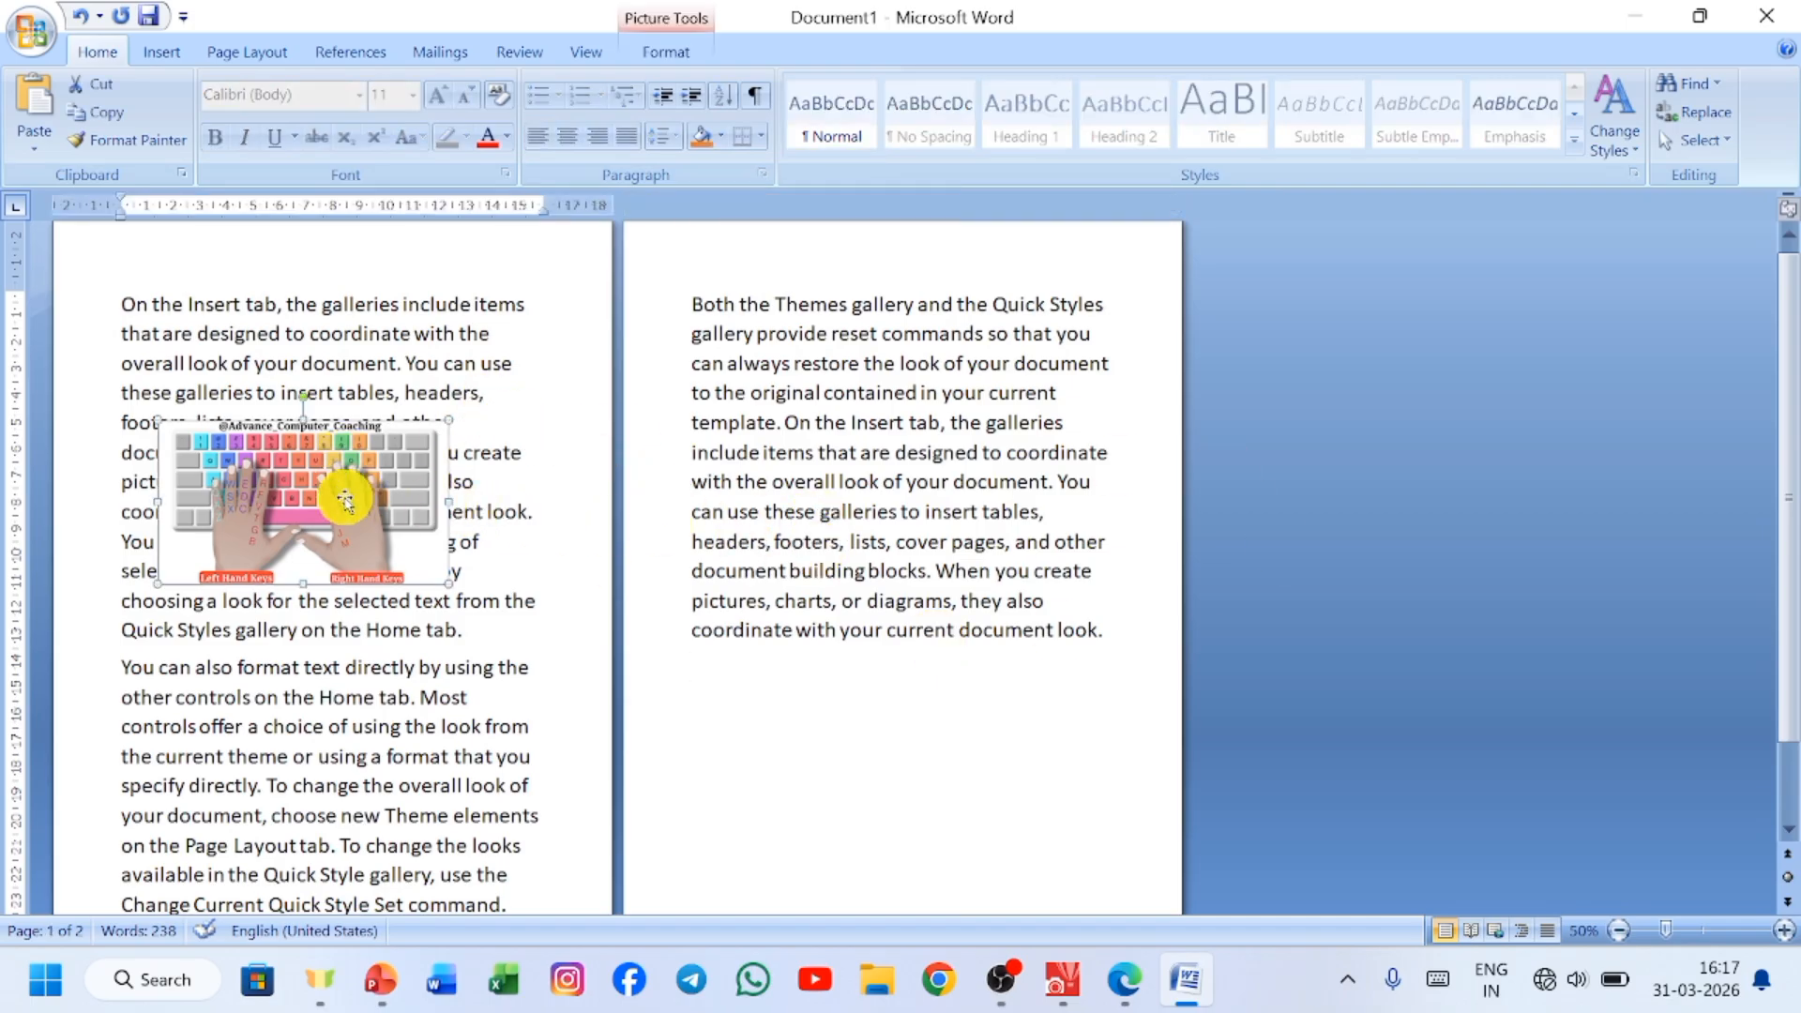
scroll(450, 546, up, 1)
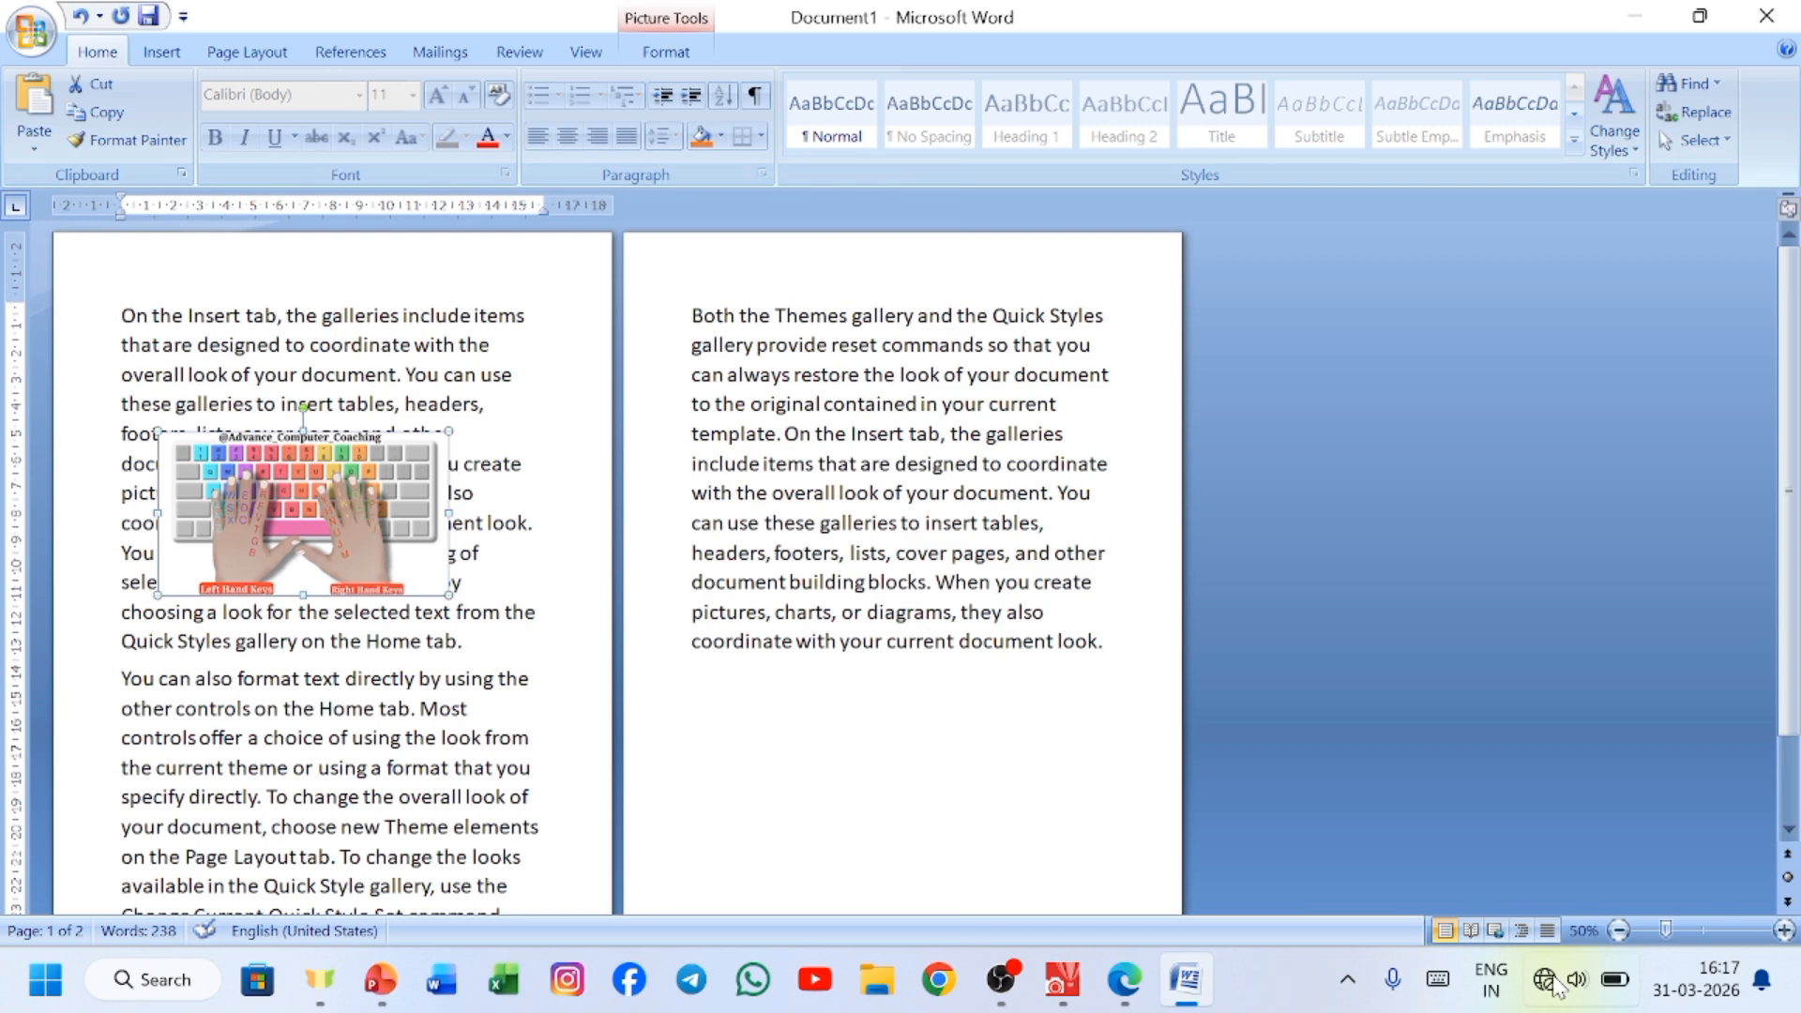
click(1785, 930)
click(1785, 931)
click(1785, 930)
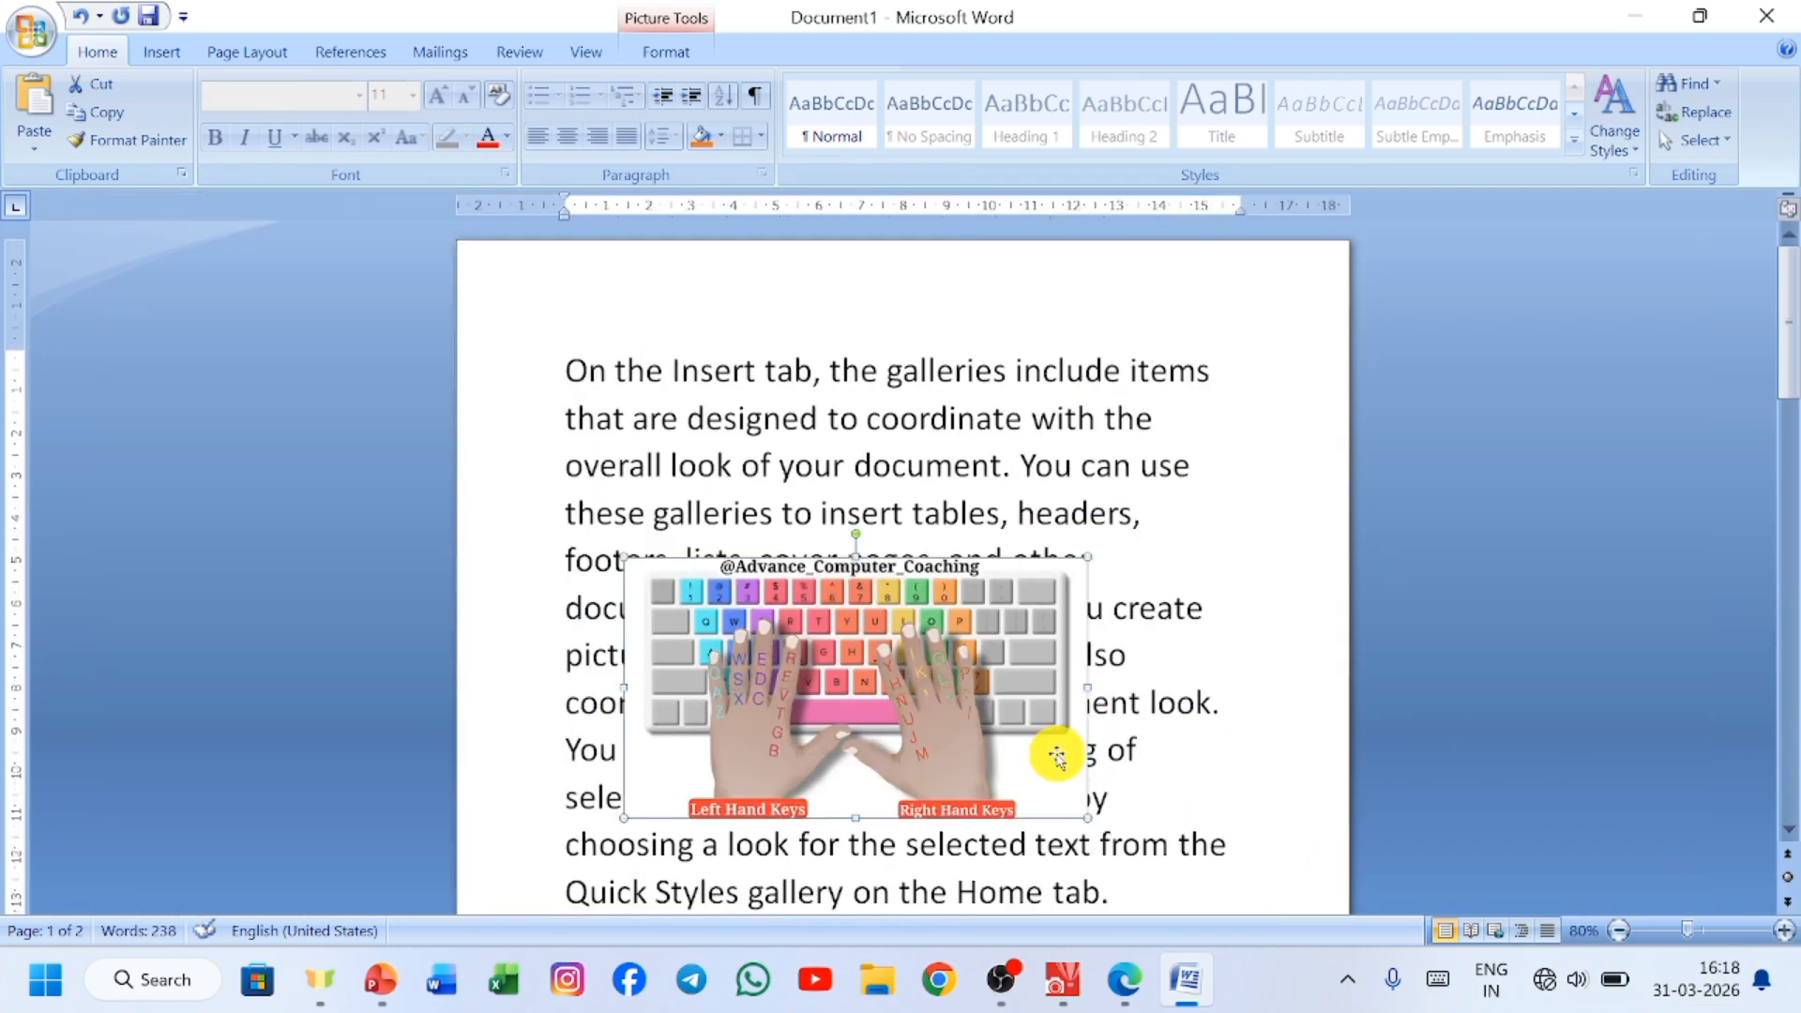
drag(977, 647, 985, 454)
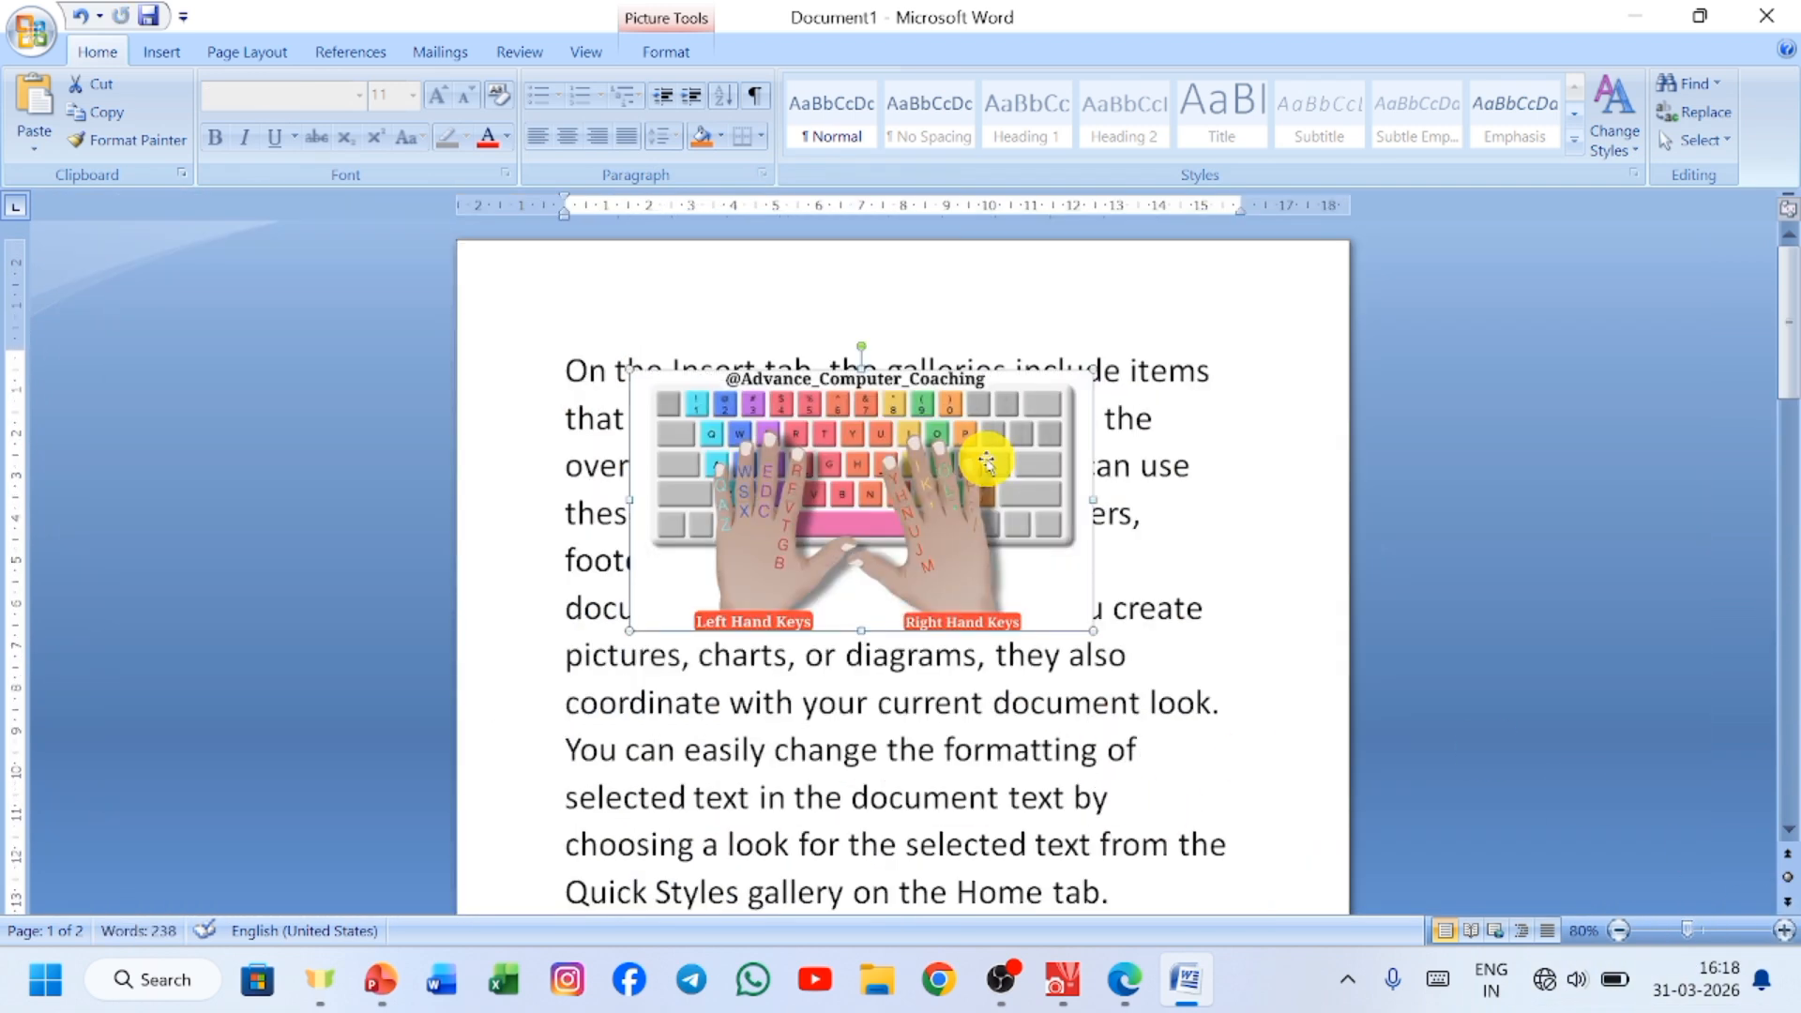
Send the typing-hands picture behind the text.
click(641, 53)
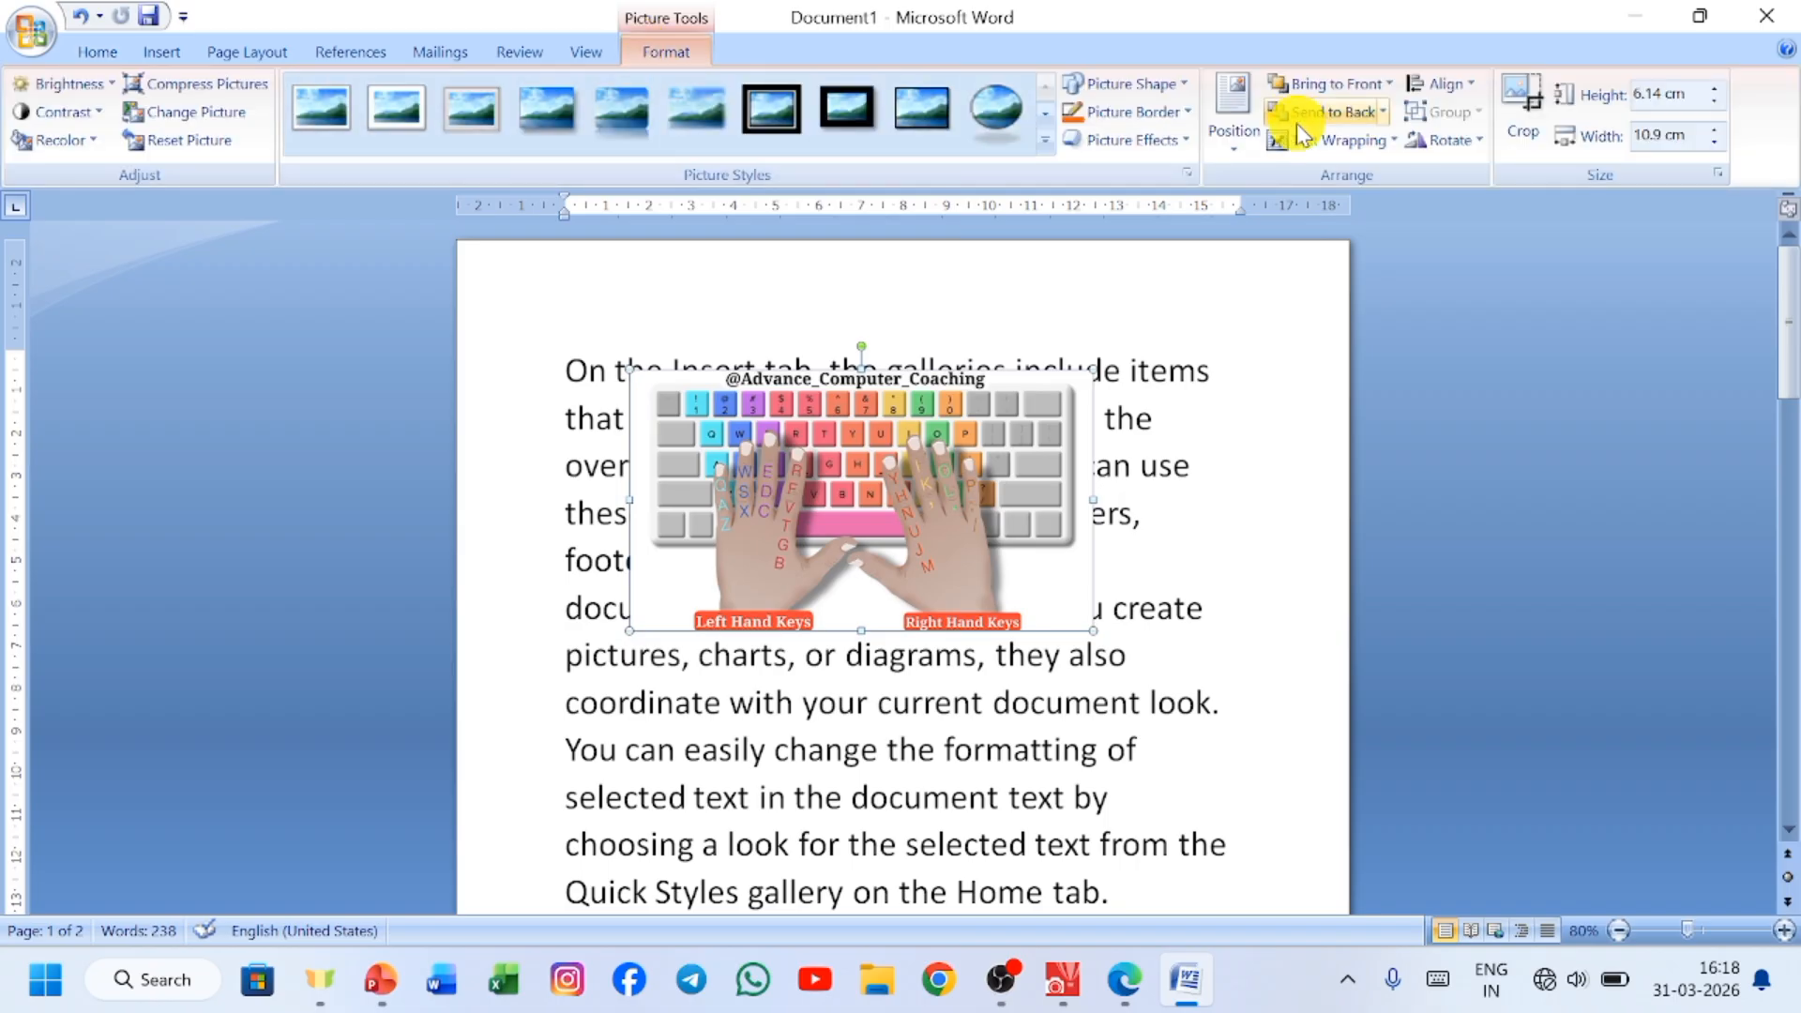
click(1386, 112)
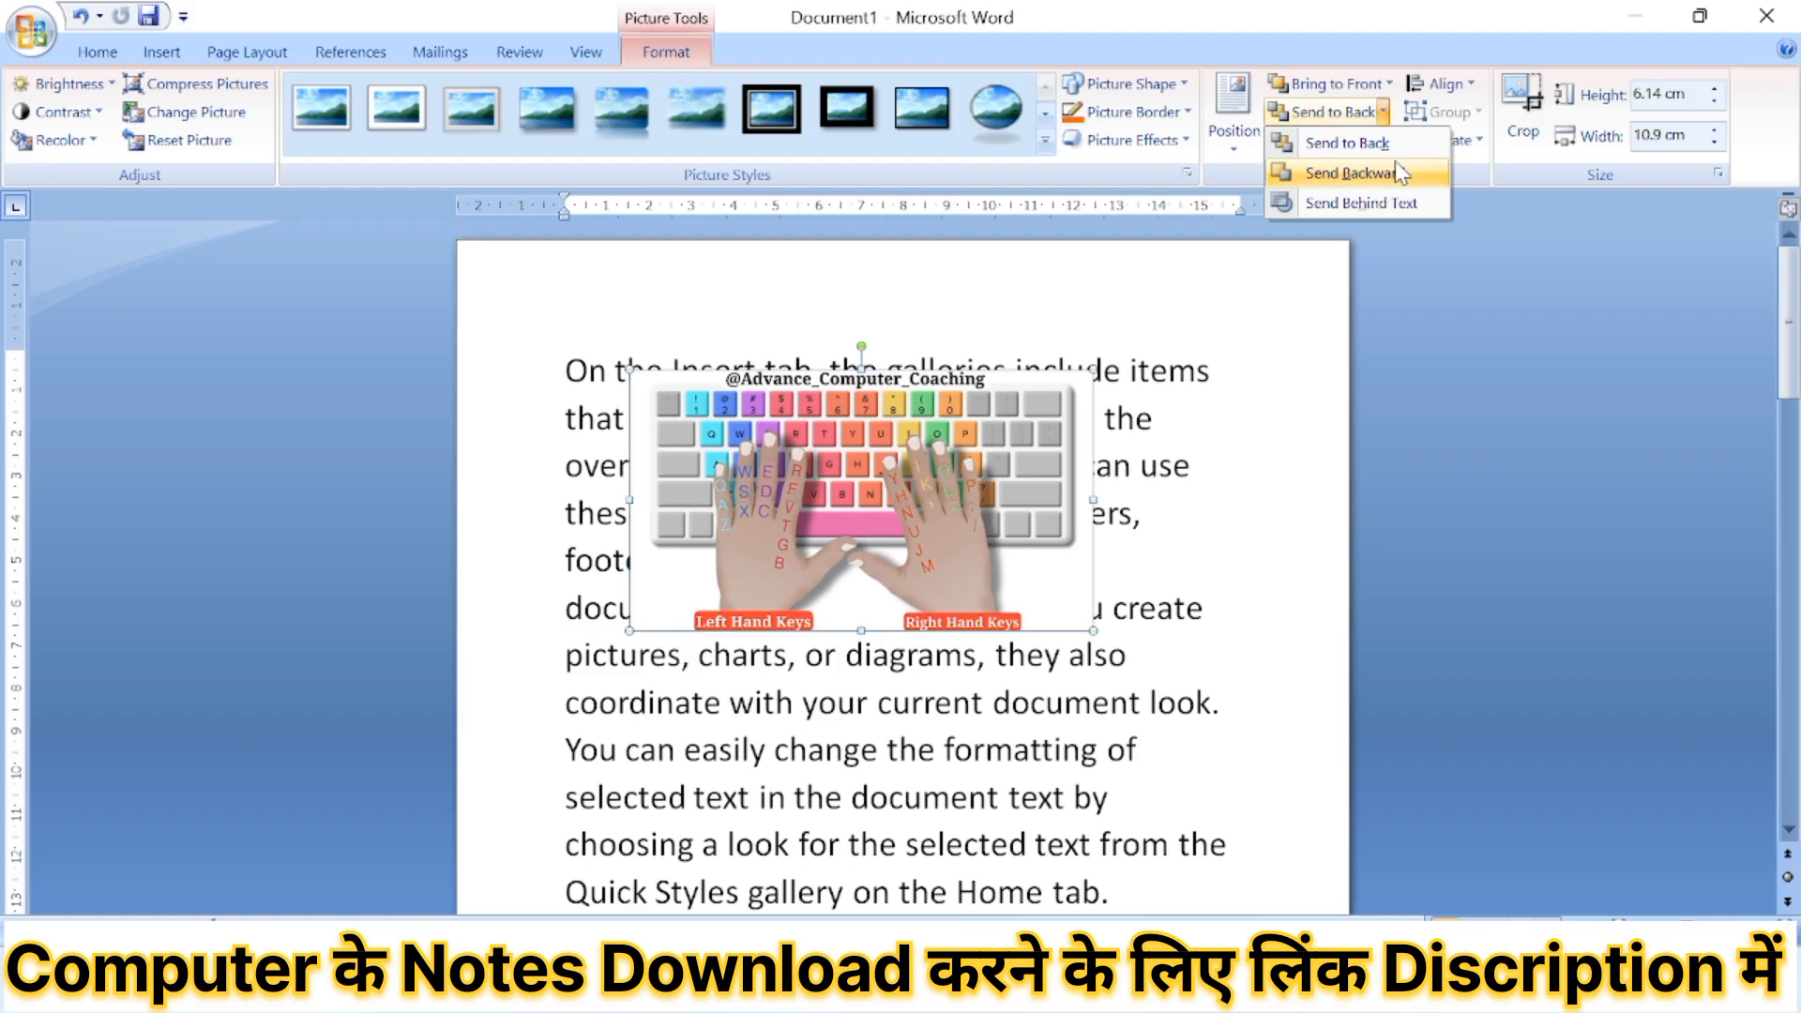
click(1364, 207)
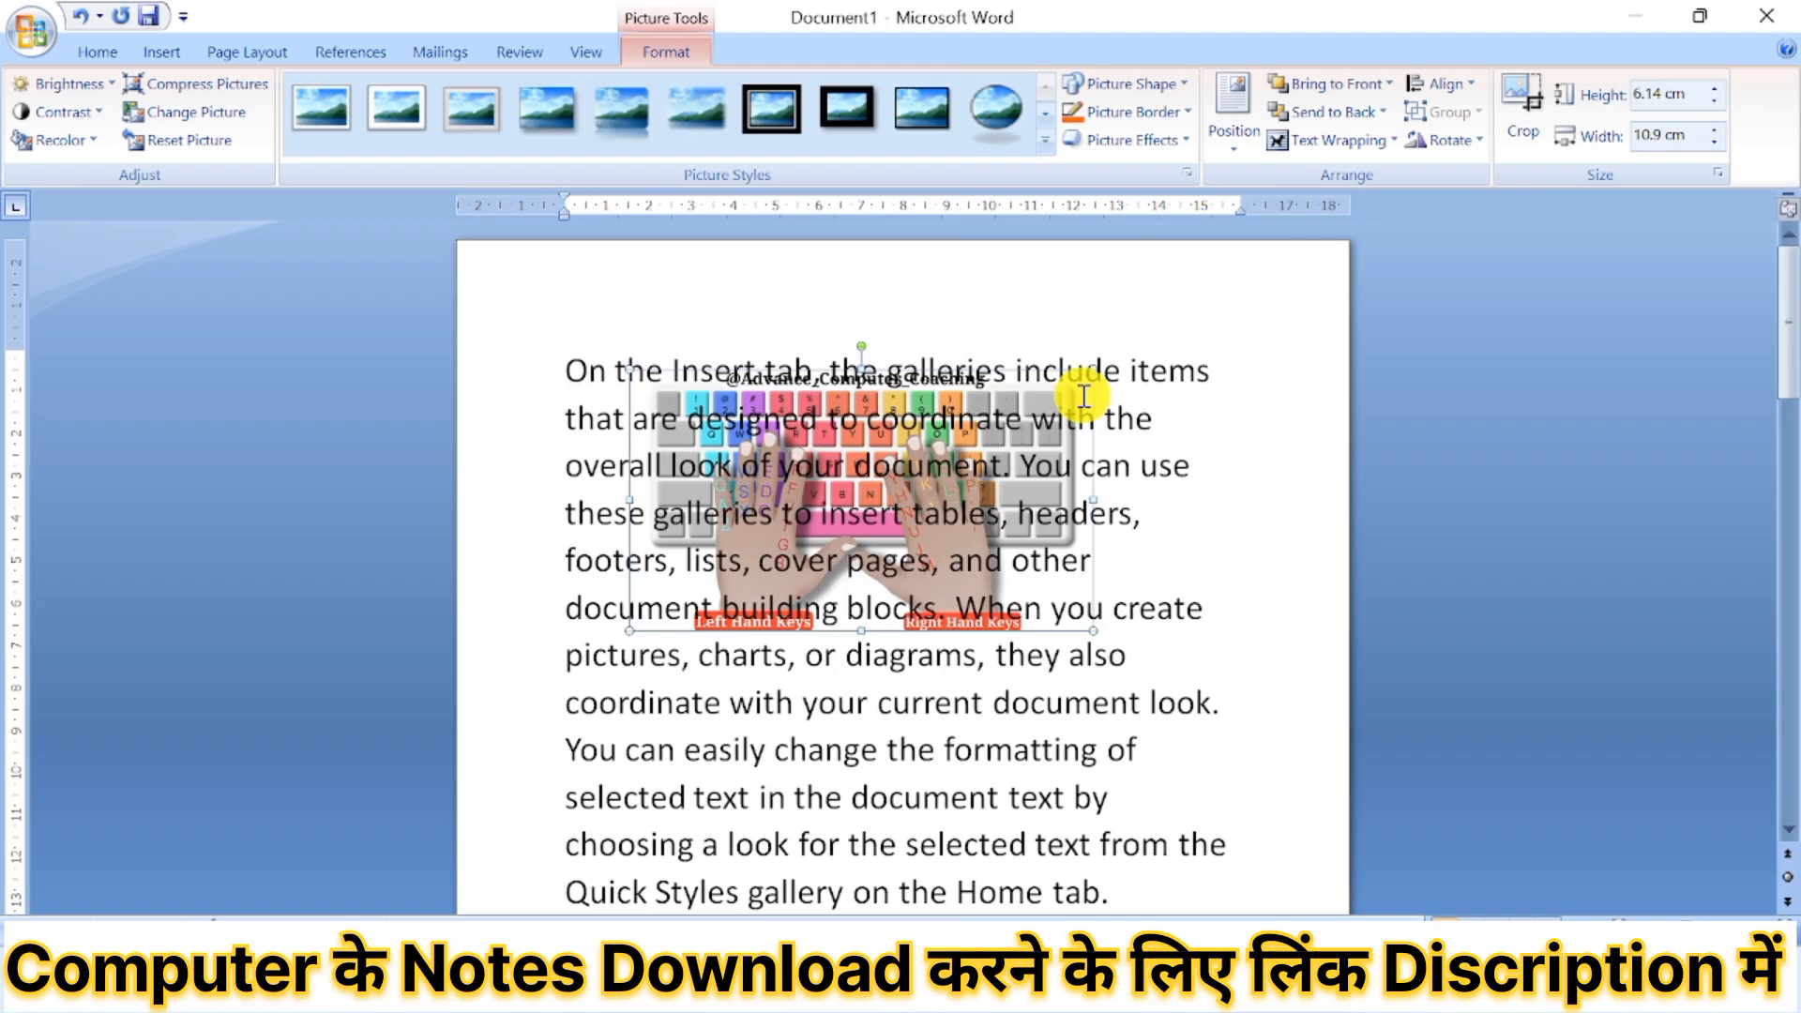
Select several text passages lying over the picture and enlarge "these galleries to insert tables" to 26 pt.
click(929, 495)
drag(929, 494, 585, 502)
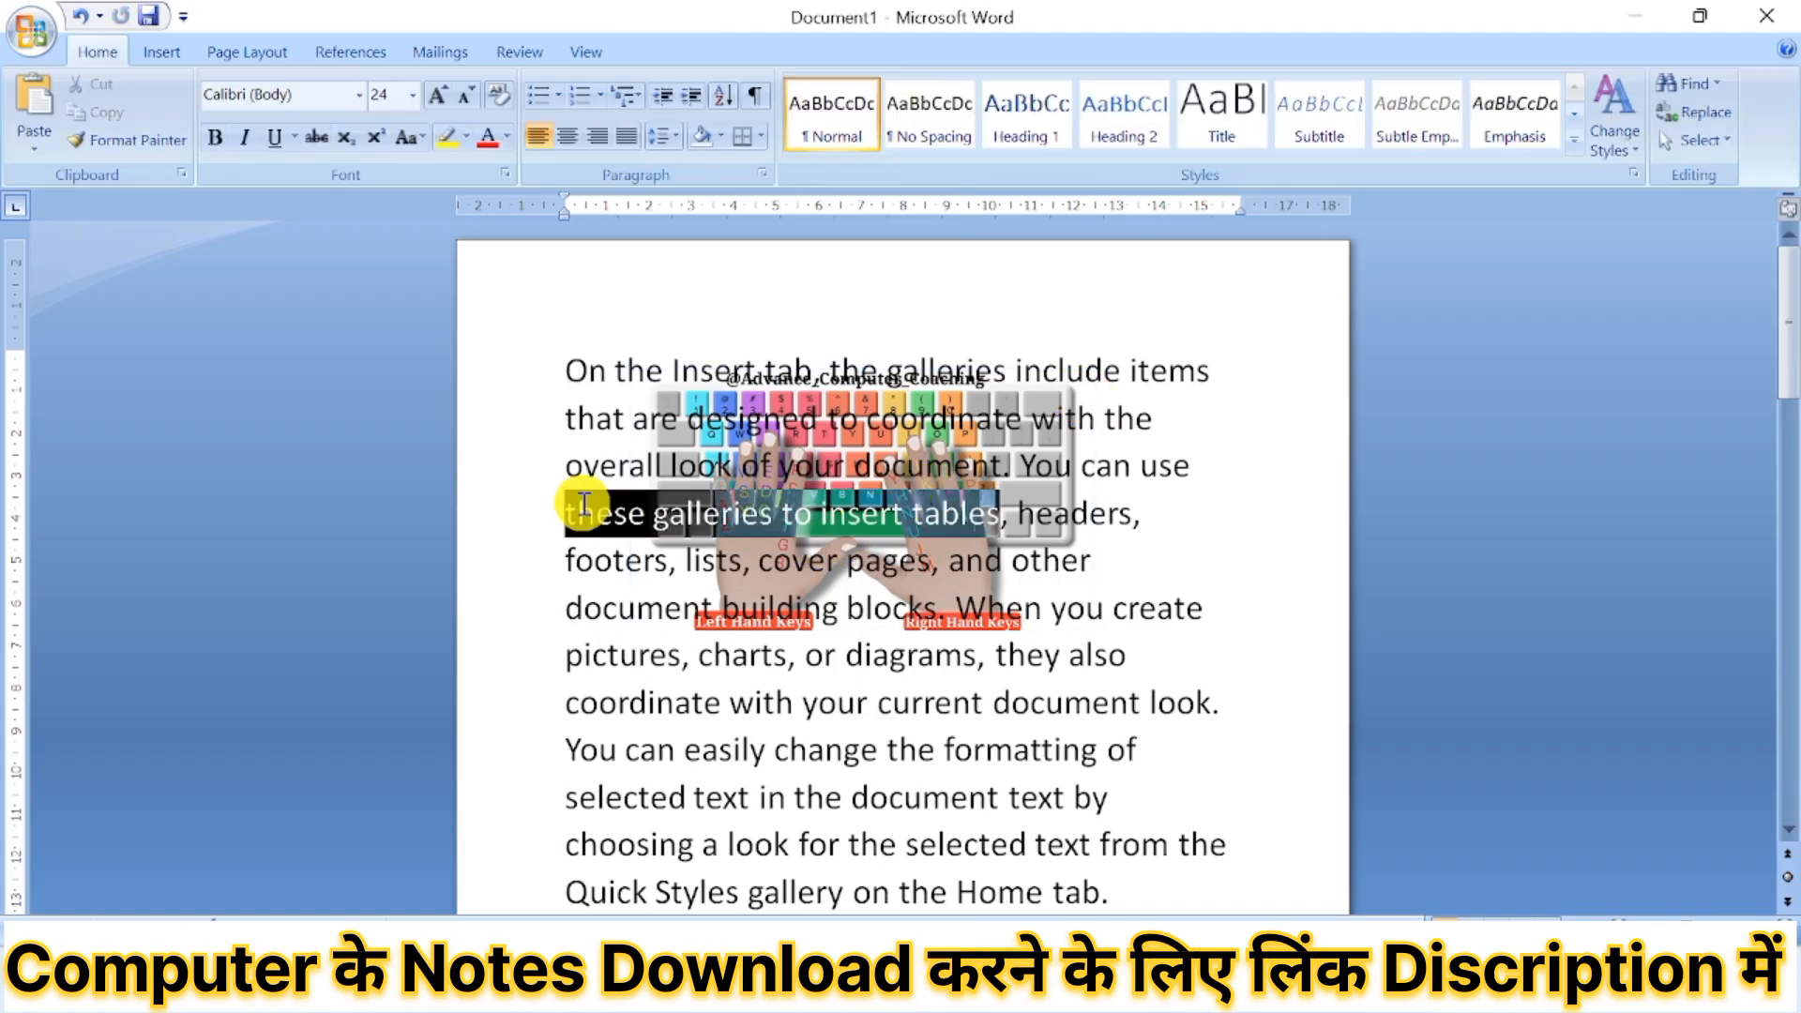
click(934, 438)
drag(935, 446, 644, 506)
click(925, 506)
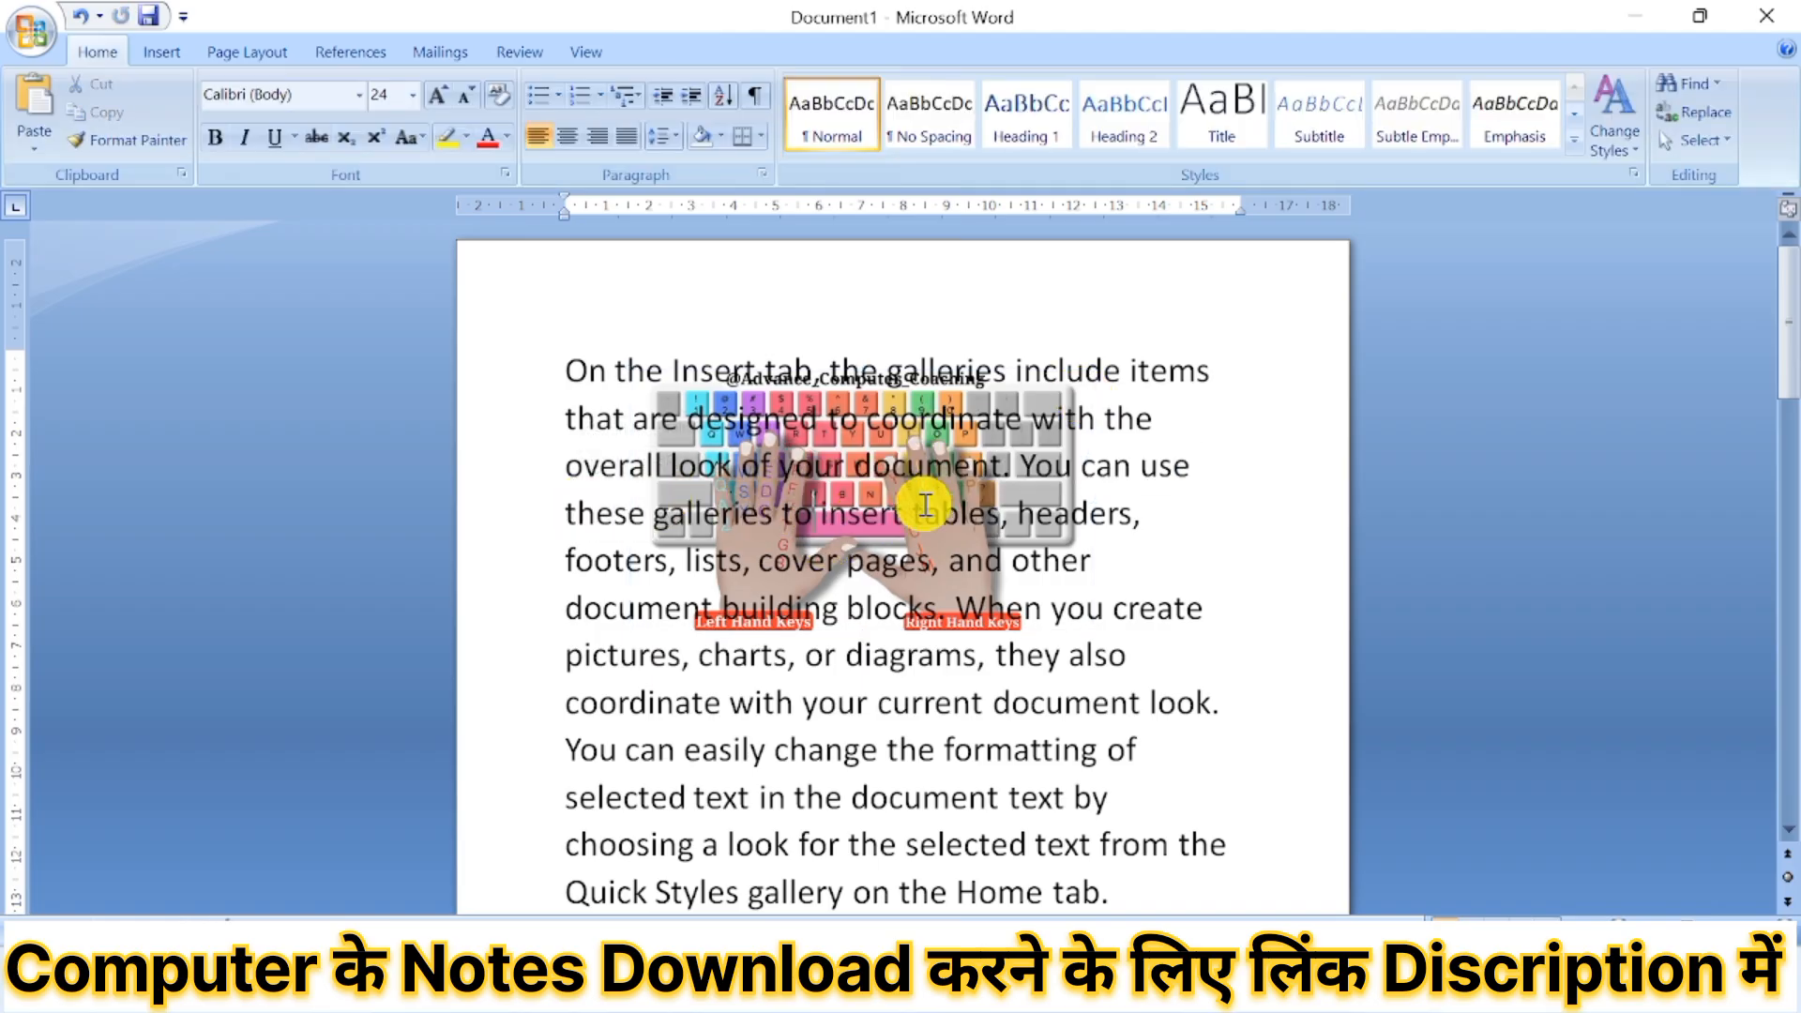
drag(999, 513, 596, 532)
click(749, 455)
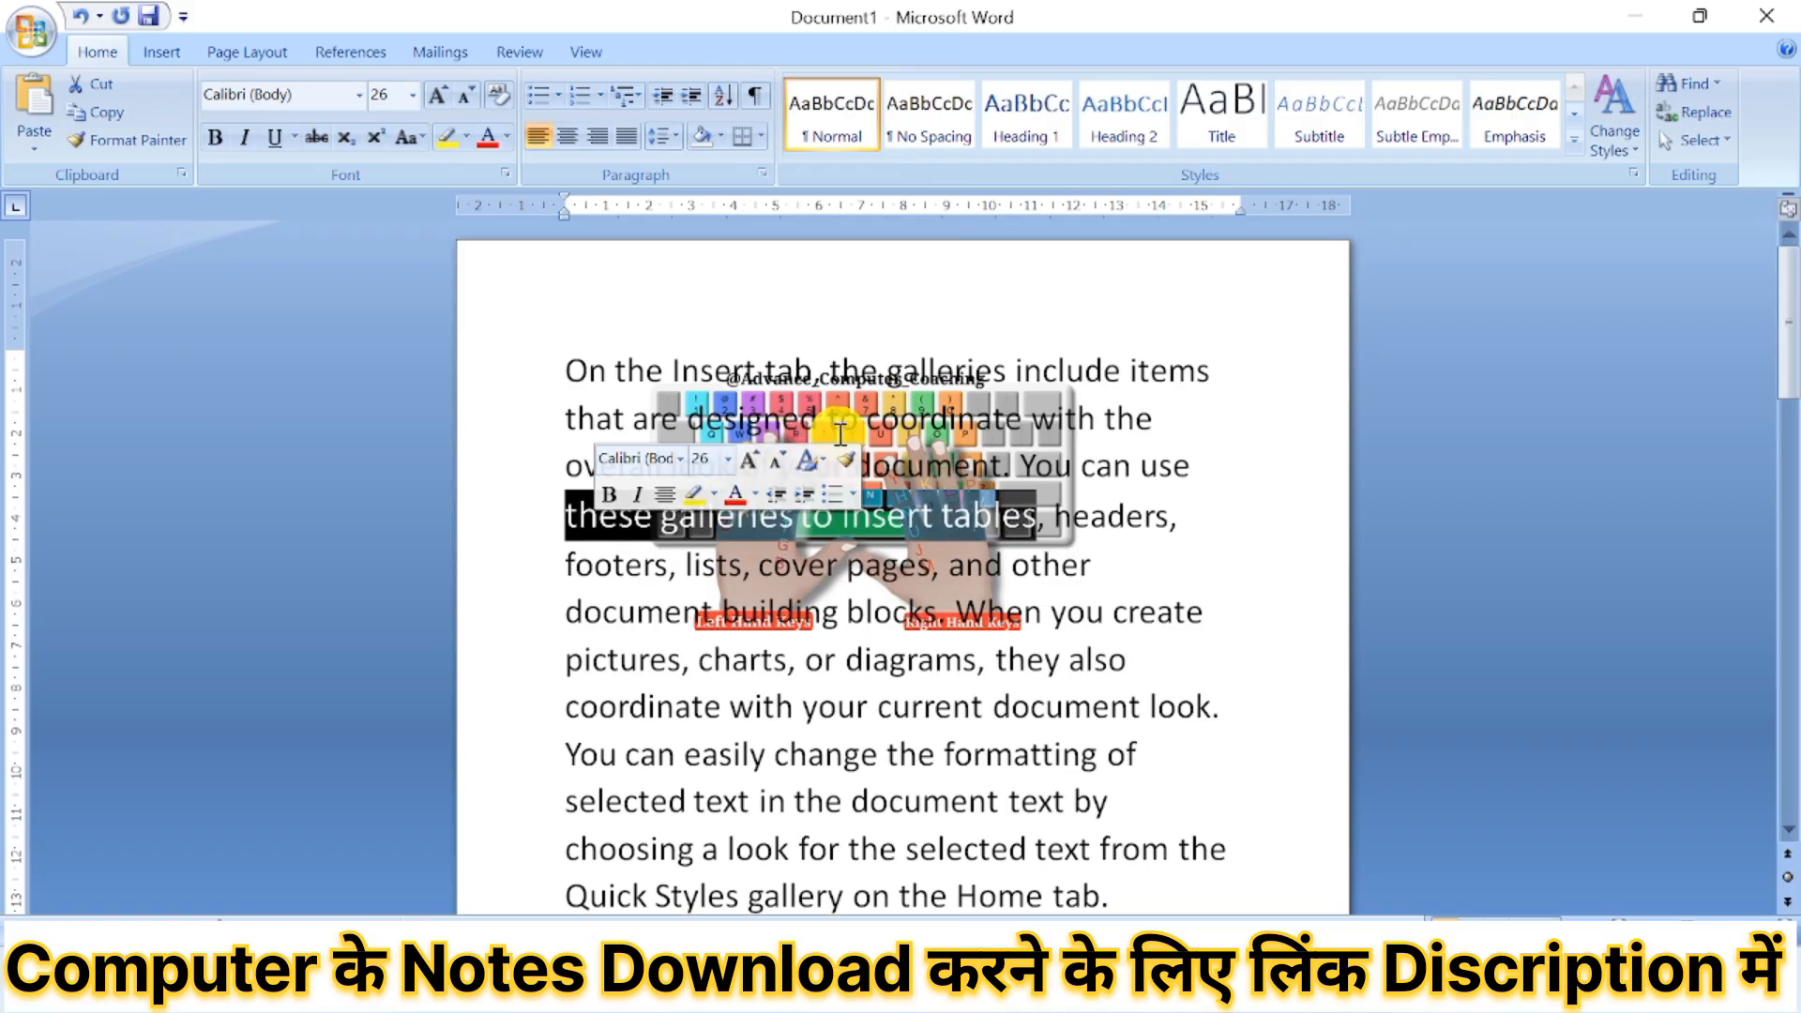
click(890, 431)
drag(890, 430, 1038, 459)
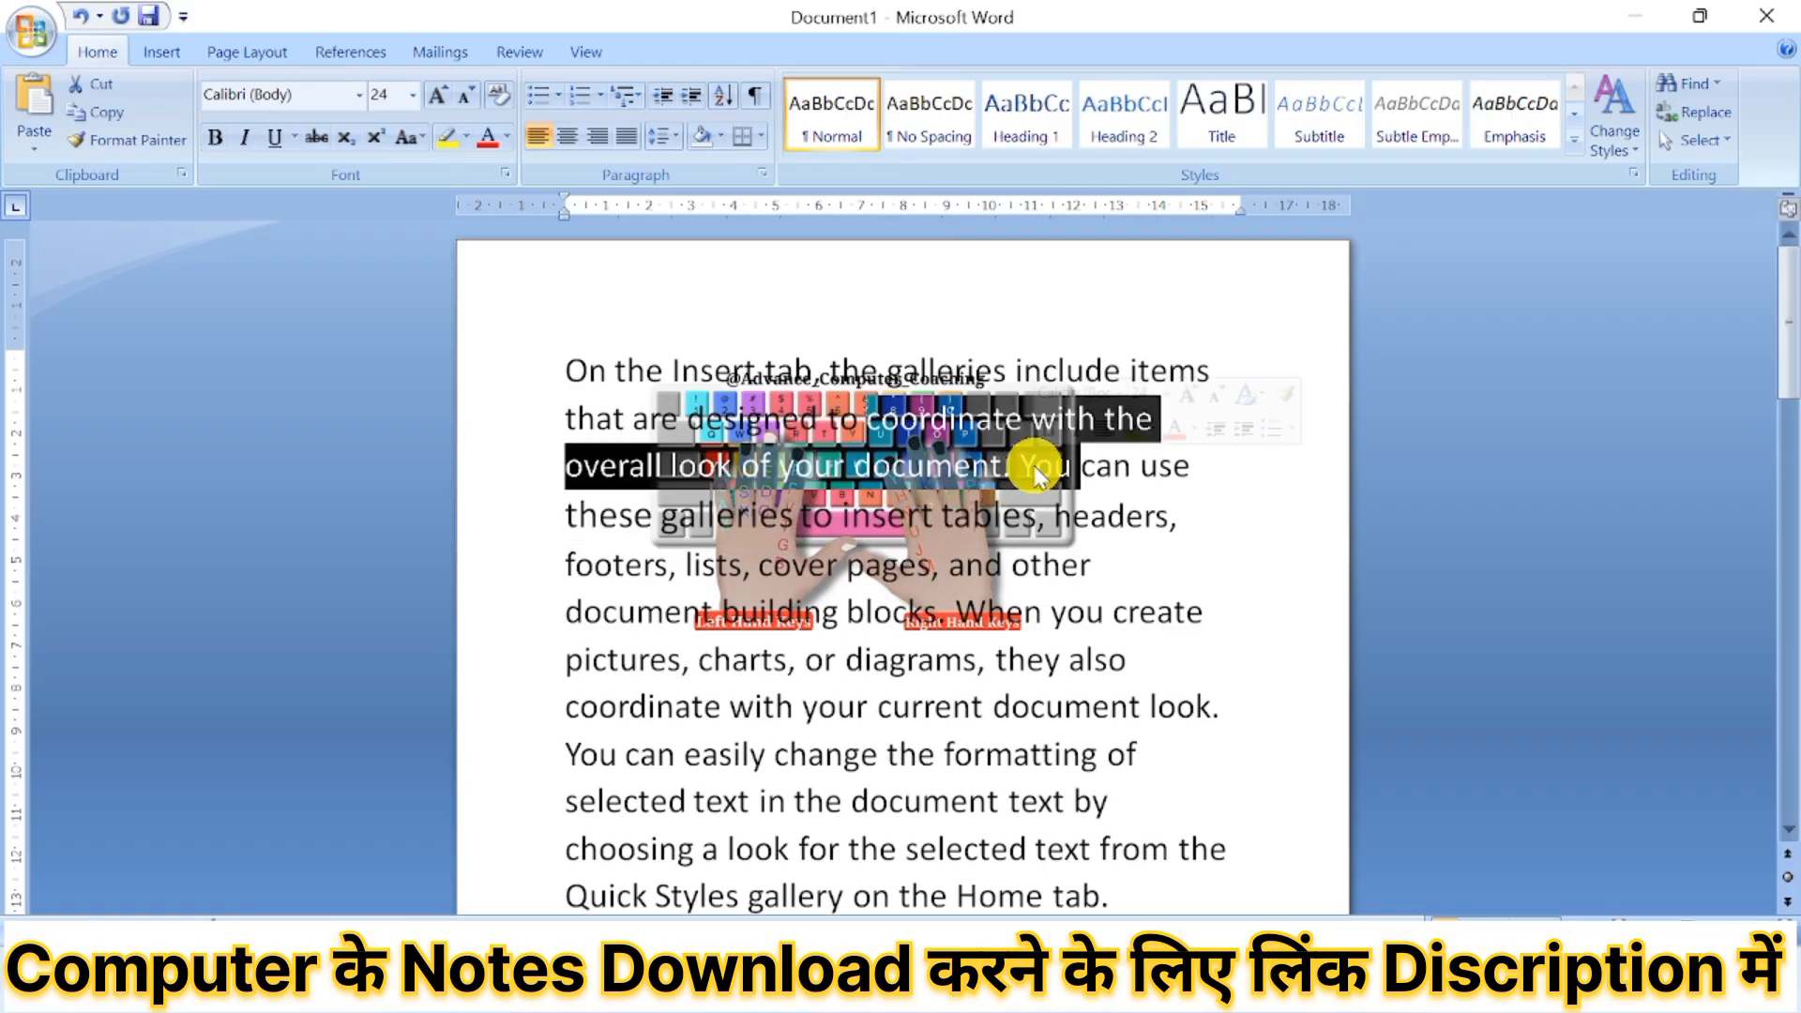
click(991, 608)
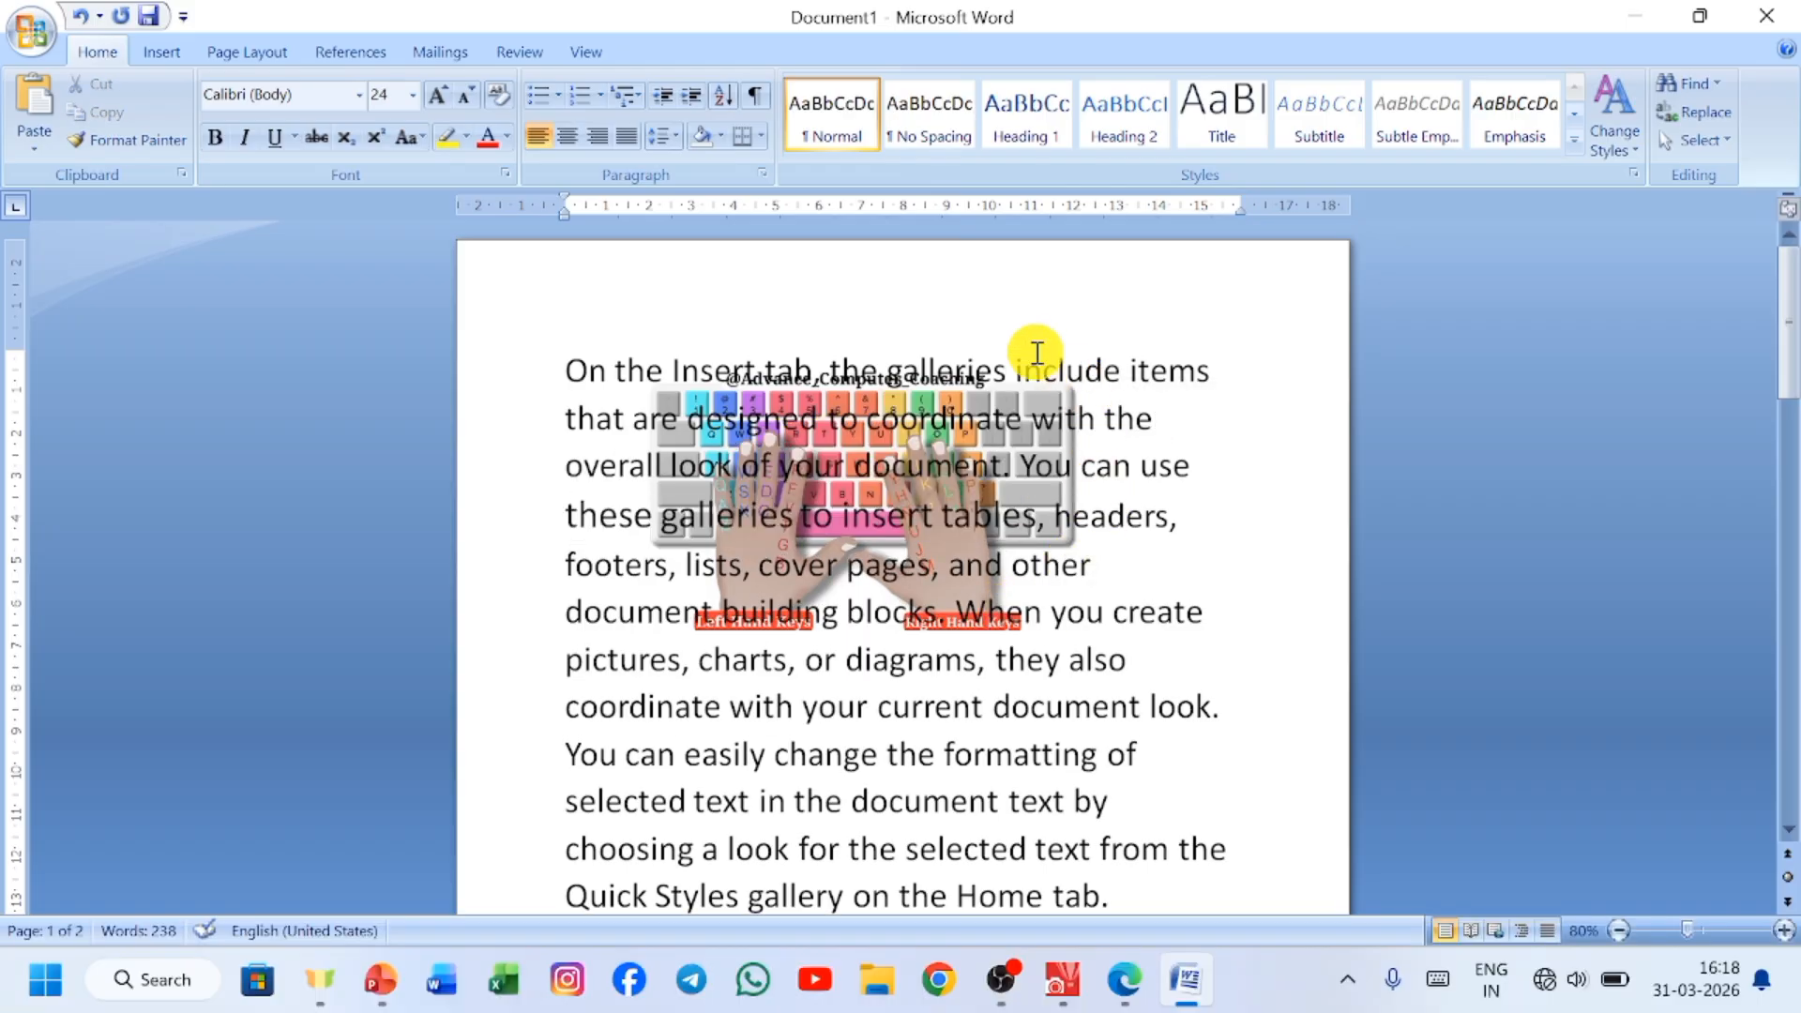
Undo the font size change and the sending of the picture behind the text.
key(ctrl+z)
click(1029, 410)
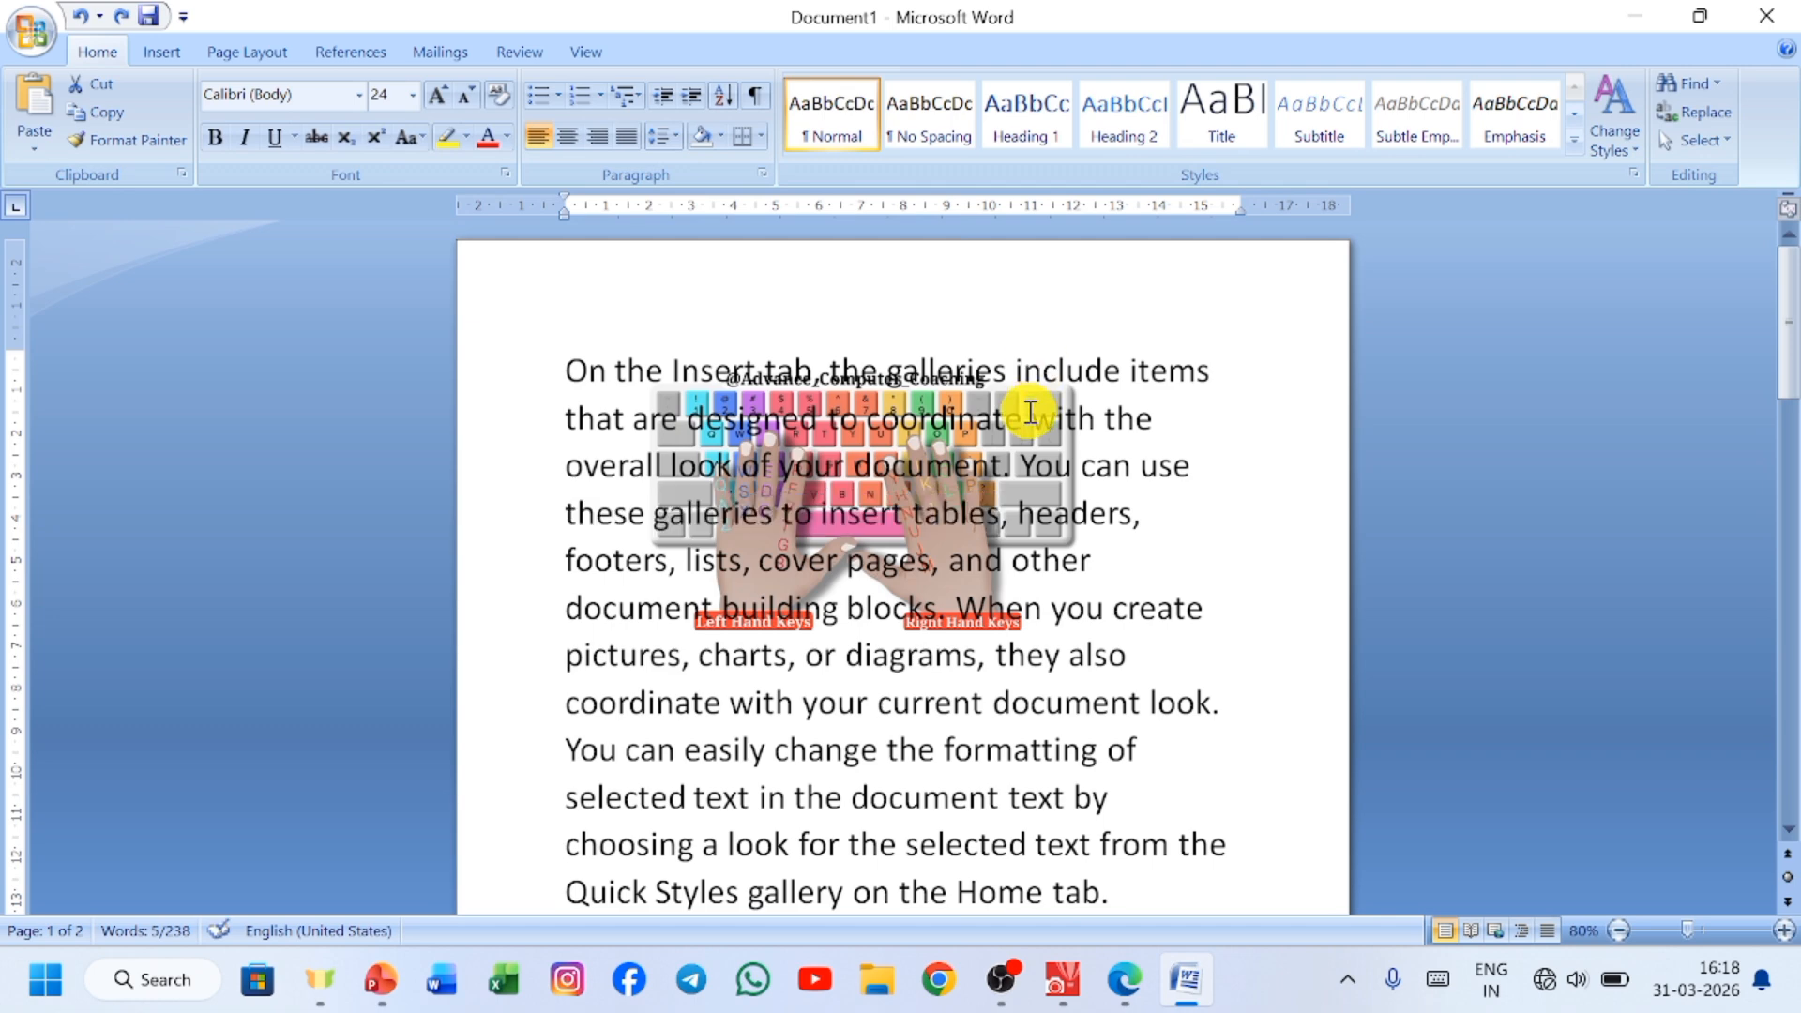
click(997, 601)
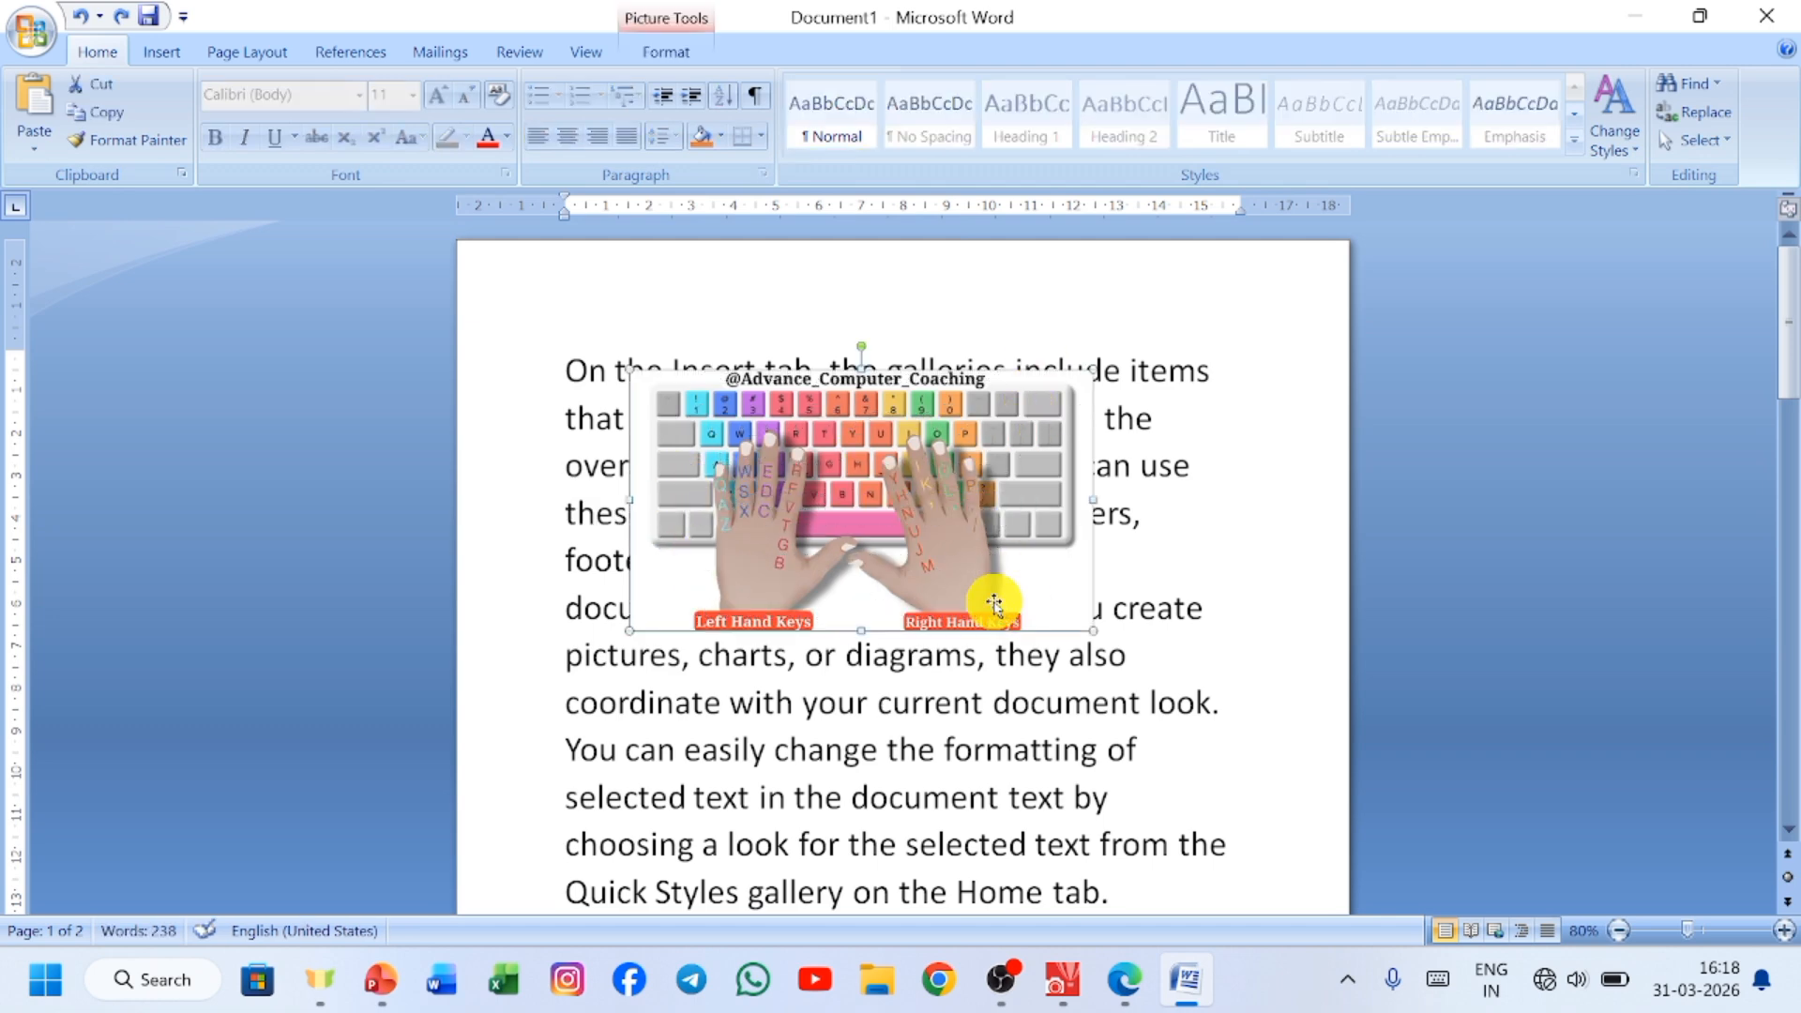
Bring the typing-hands picture in front of the text and deselect it.
click(657, 53)
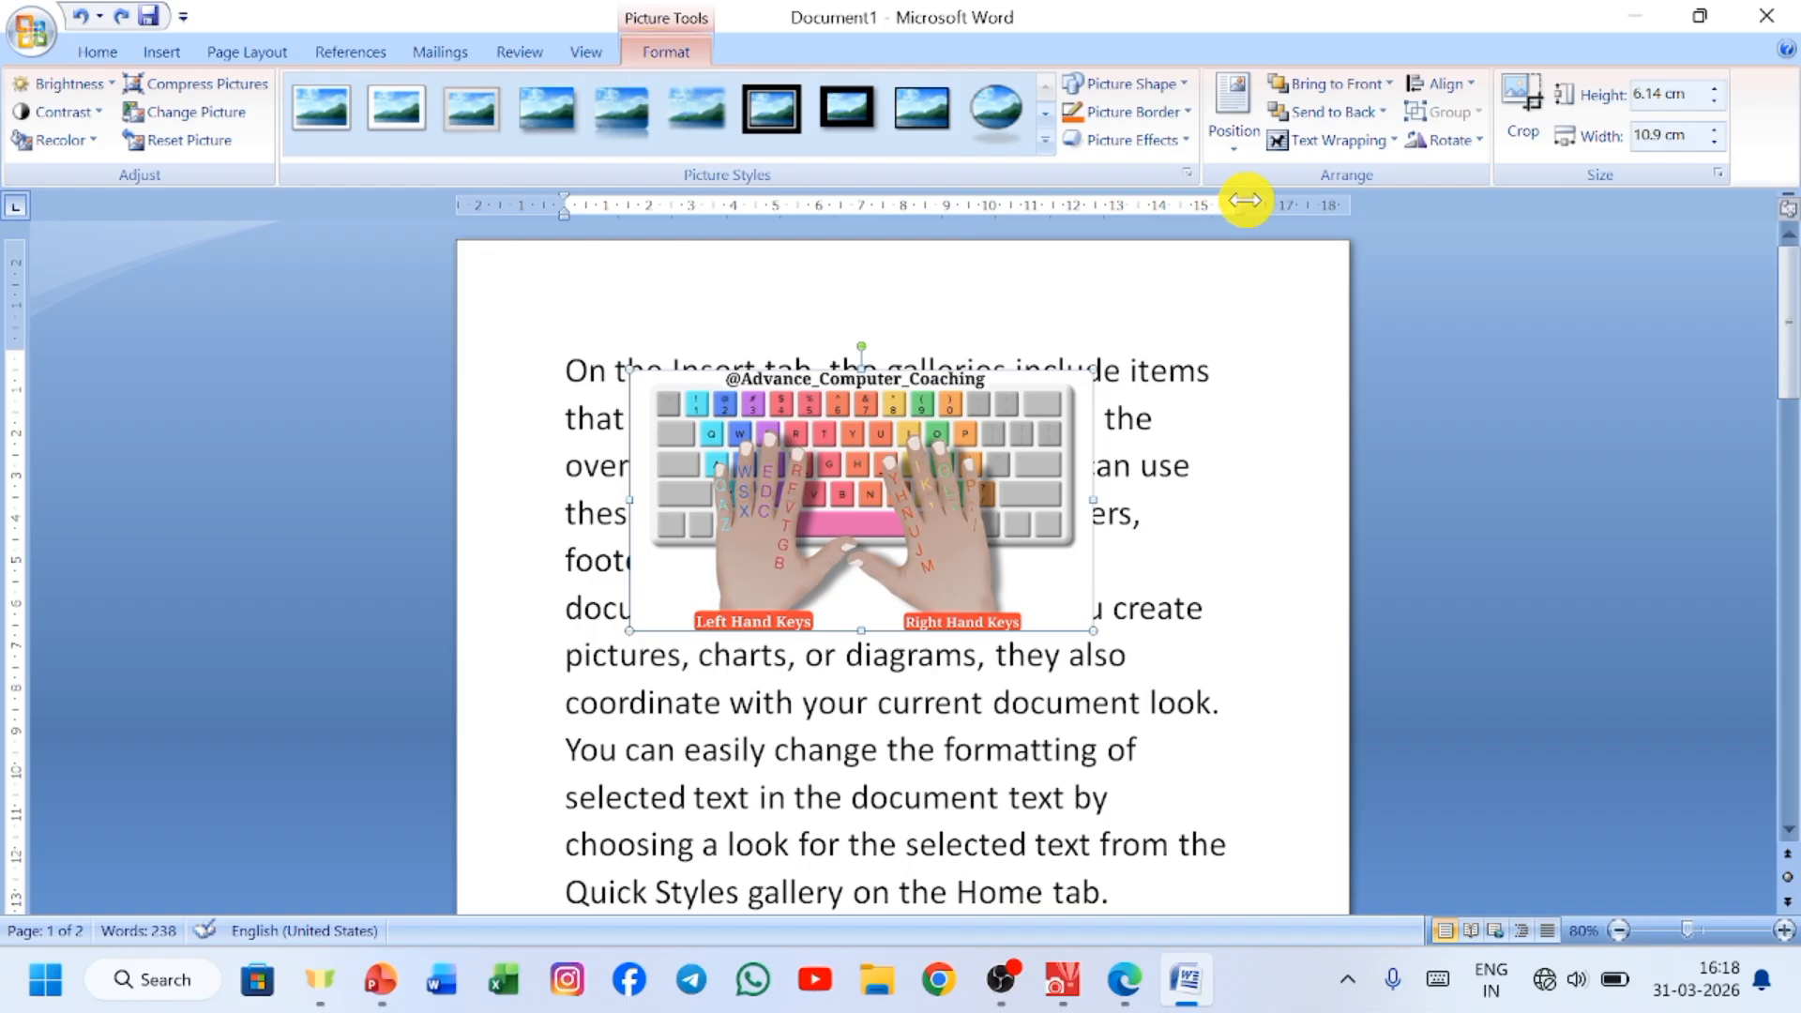
click(1389, 84)
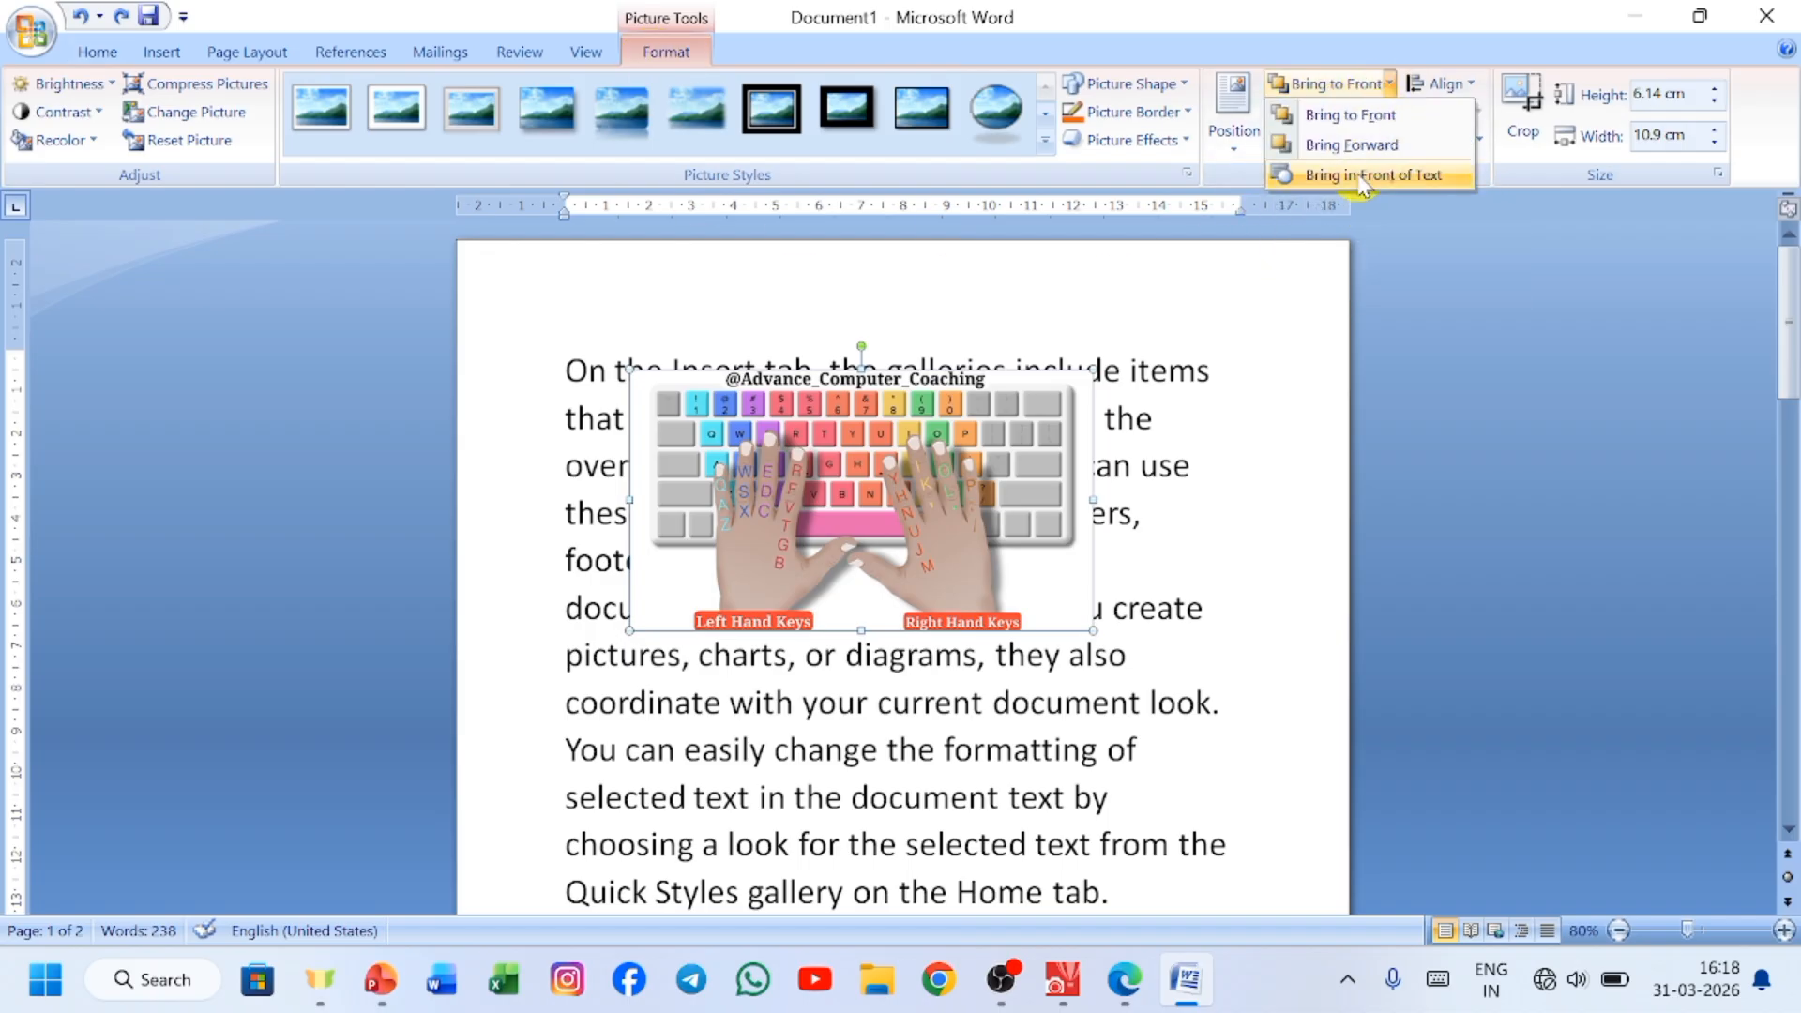
click(1420, 177)
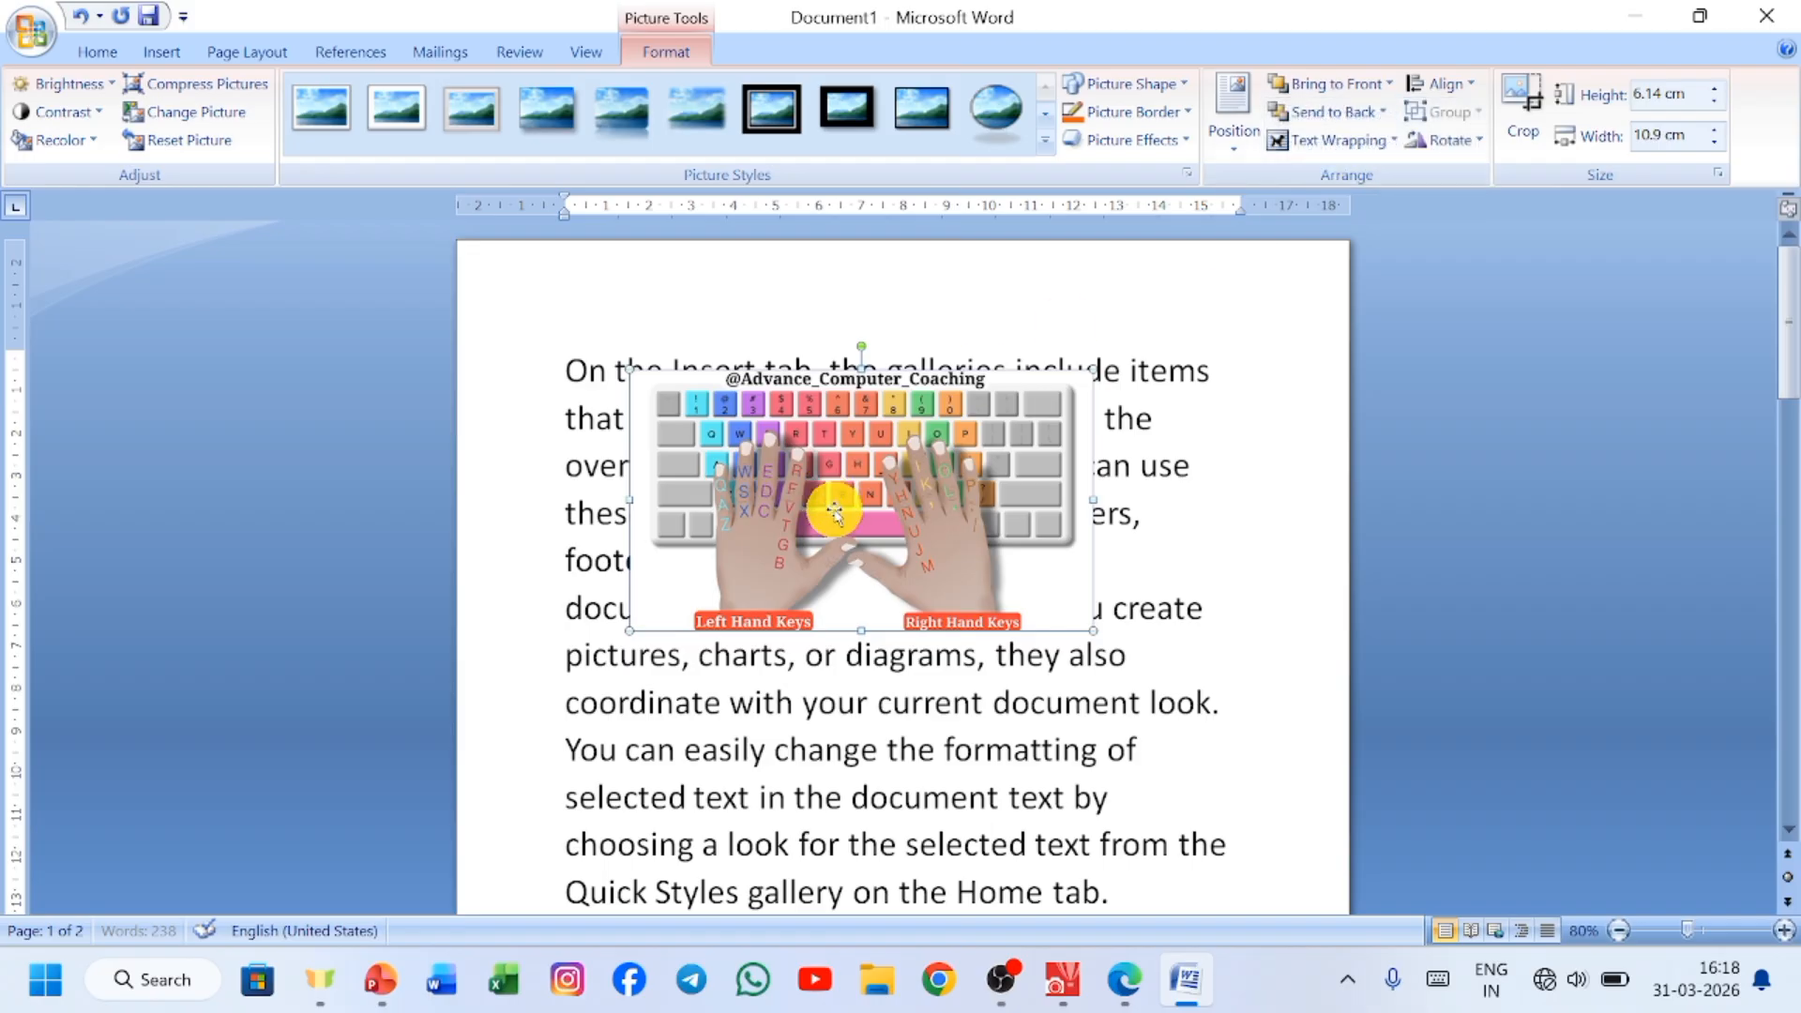
click(1140, 528)
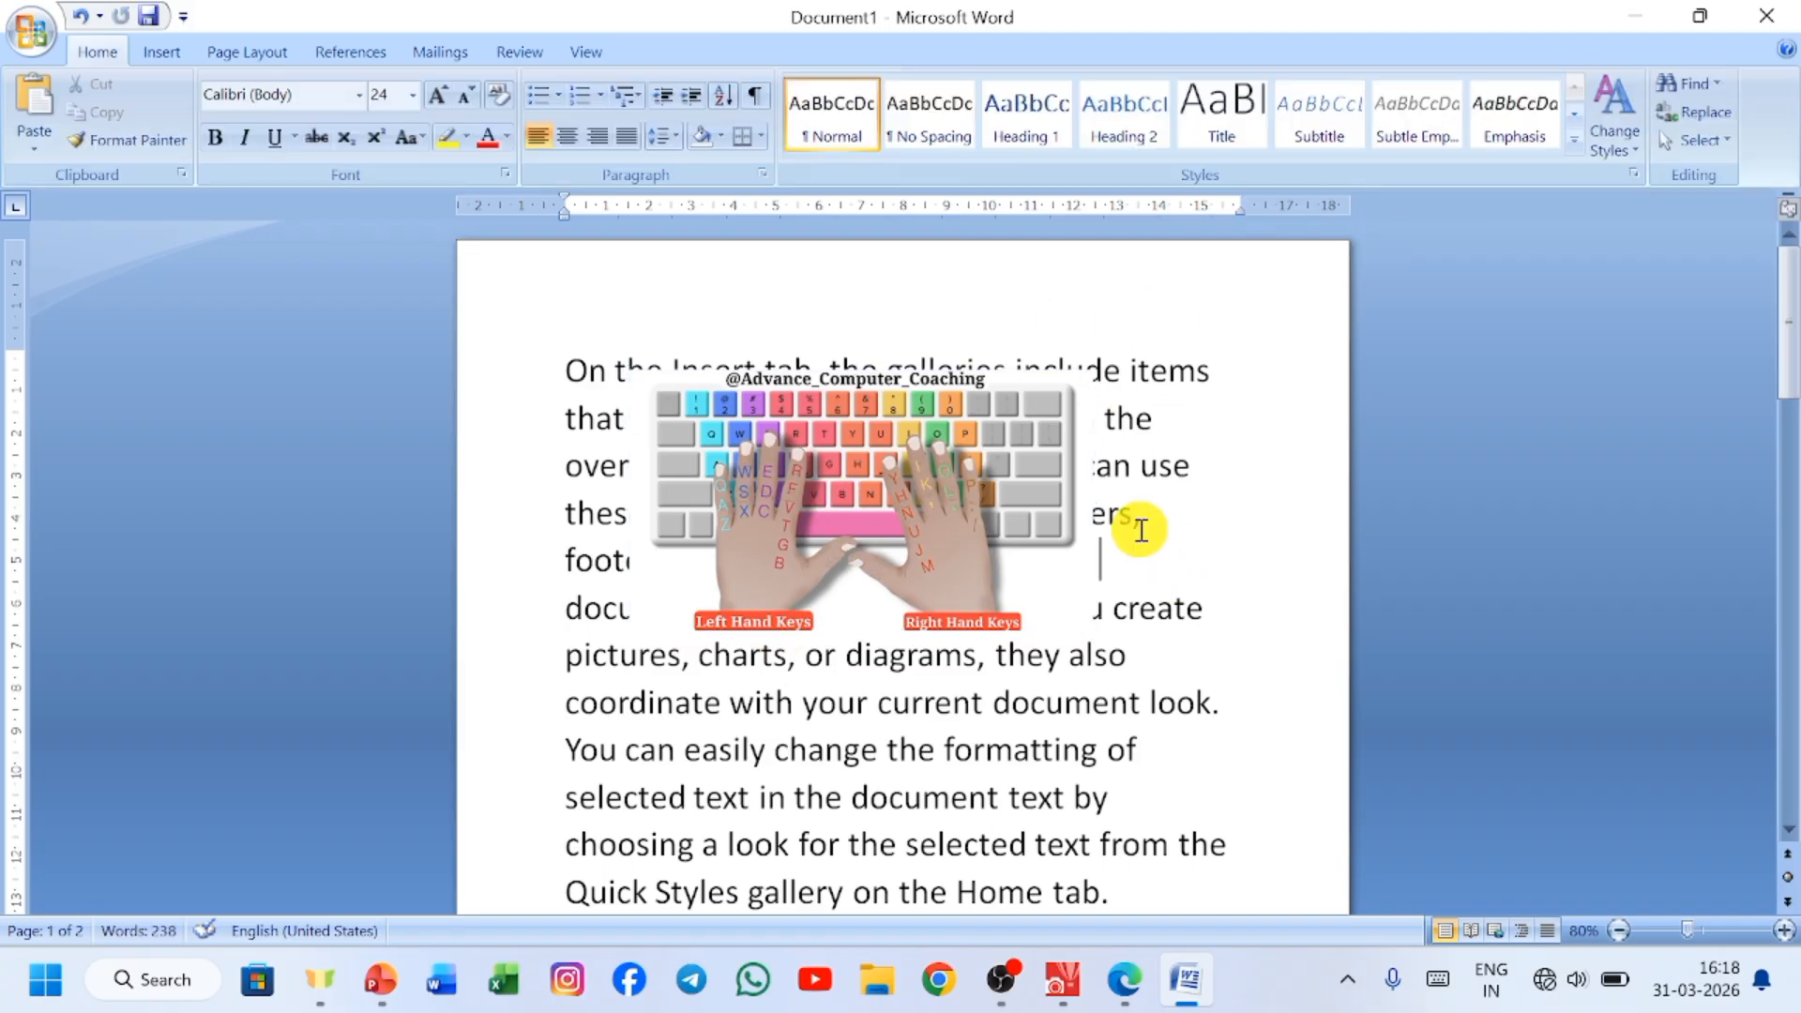
Set the typing-hands picture's text wrapping to In Line with Text.
click(1030, 455)
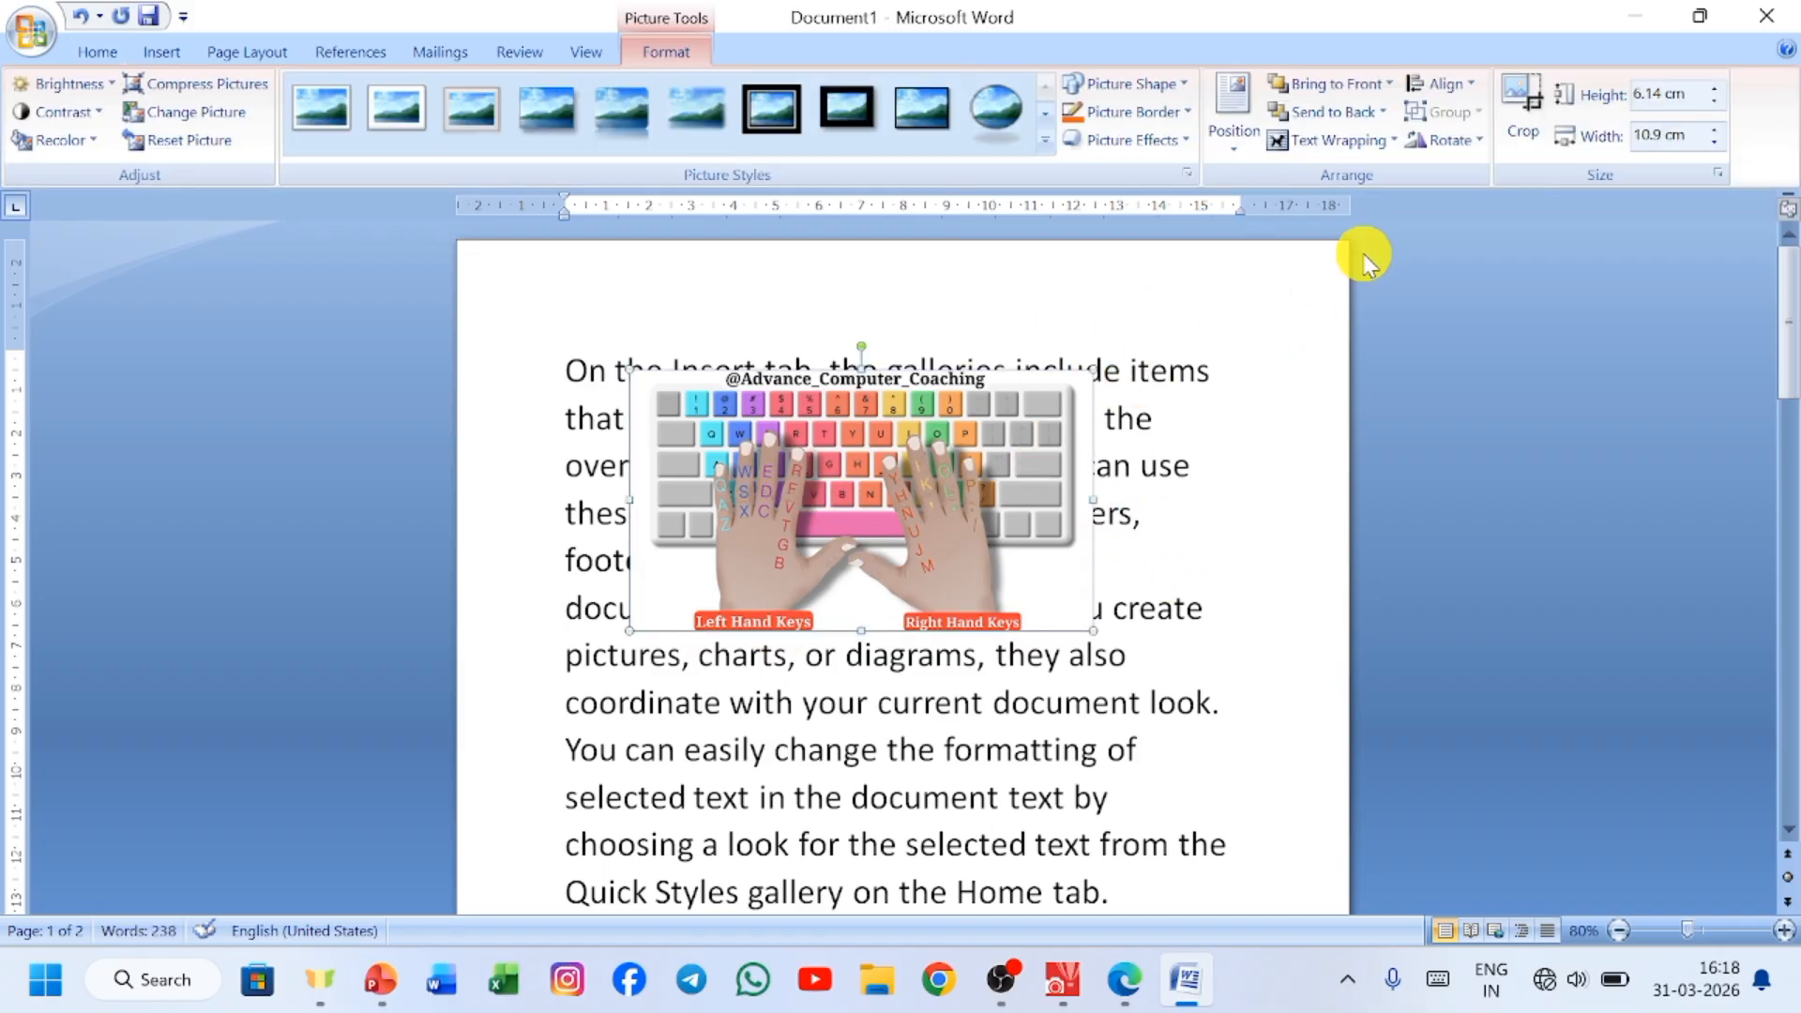
click(1394, 146)
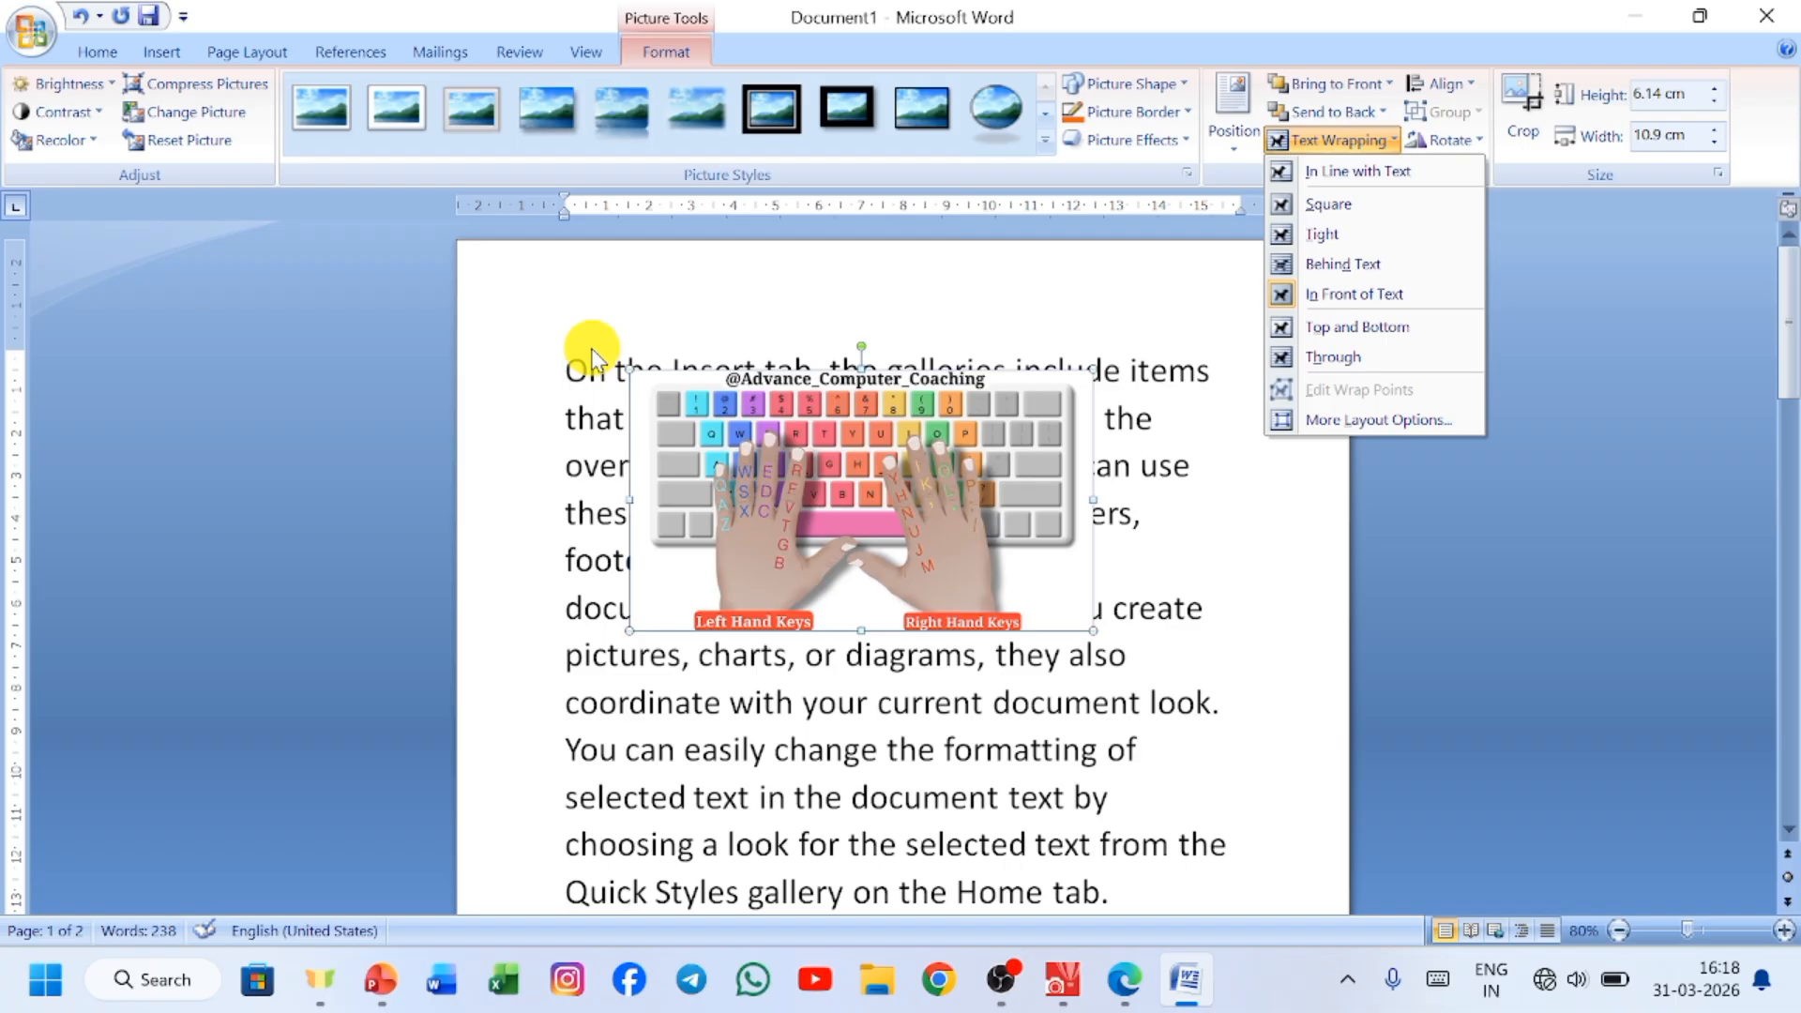
click(1320, 174)
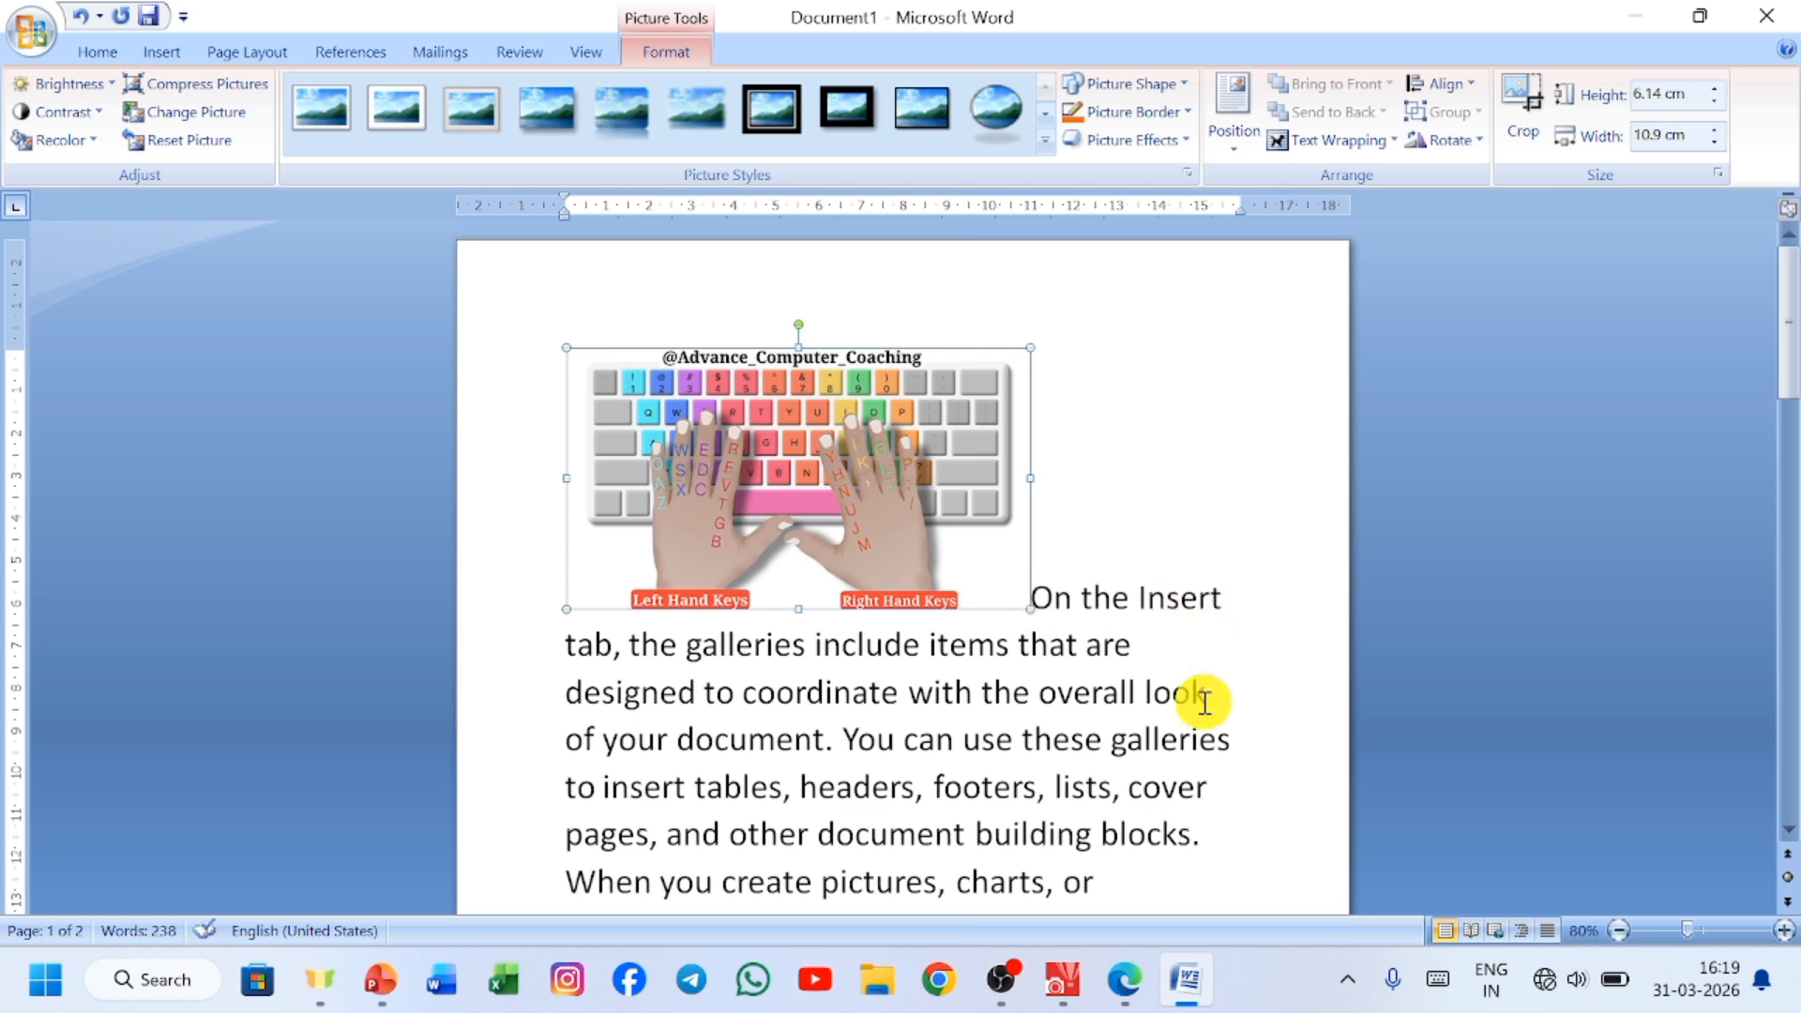
Try Square and Tight text wrapping on the typing-hands picture.
click(1376, 160)
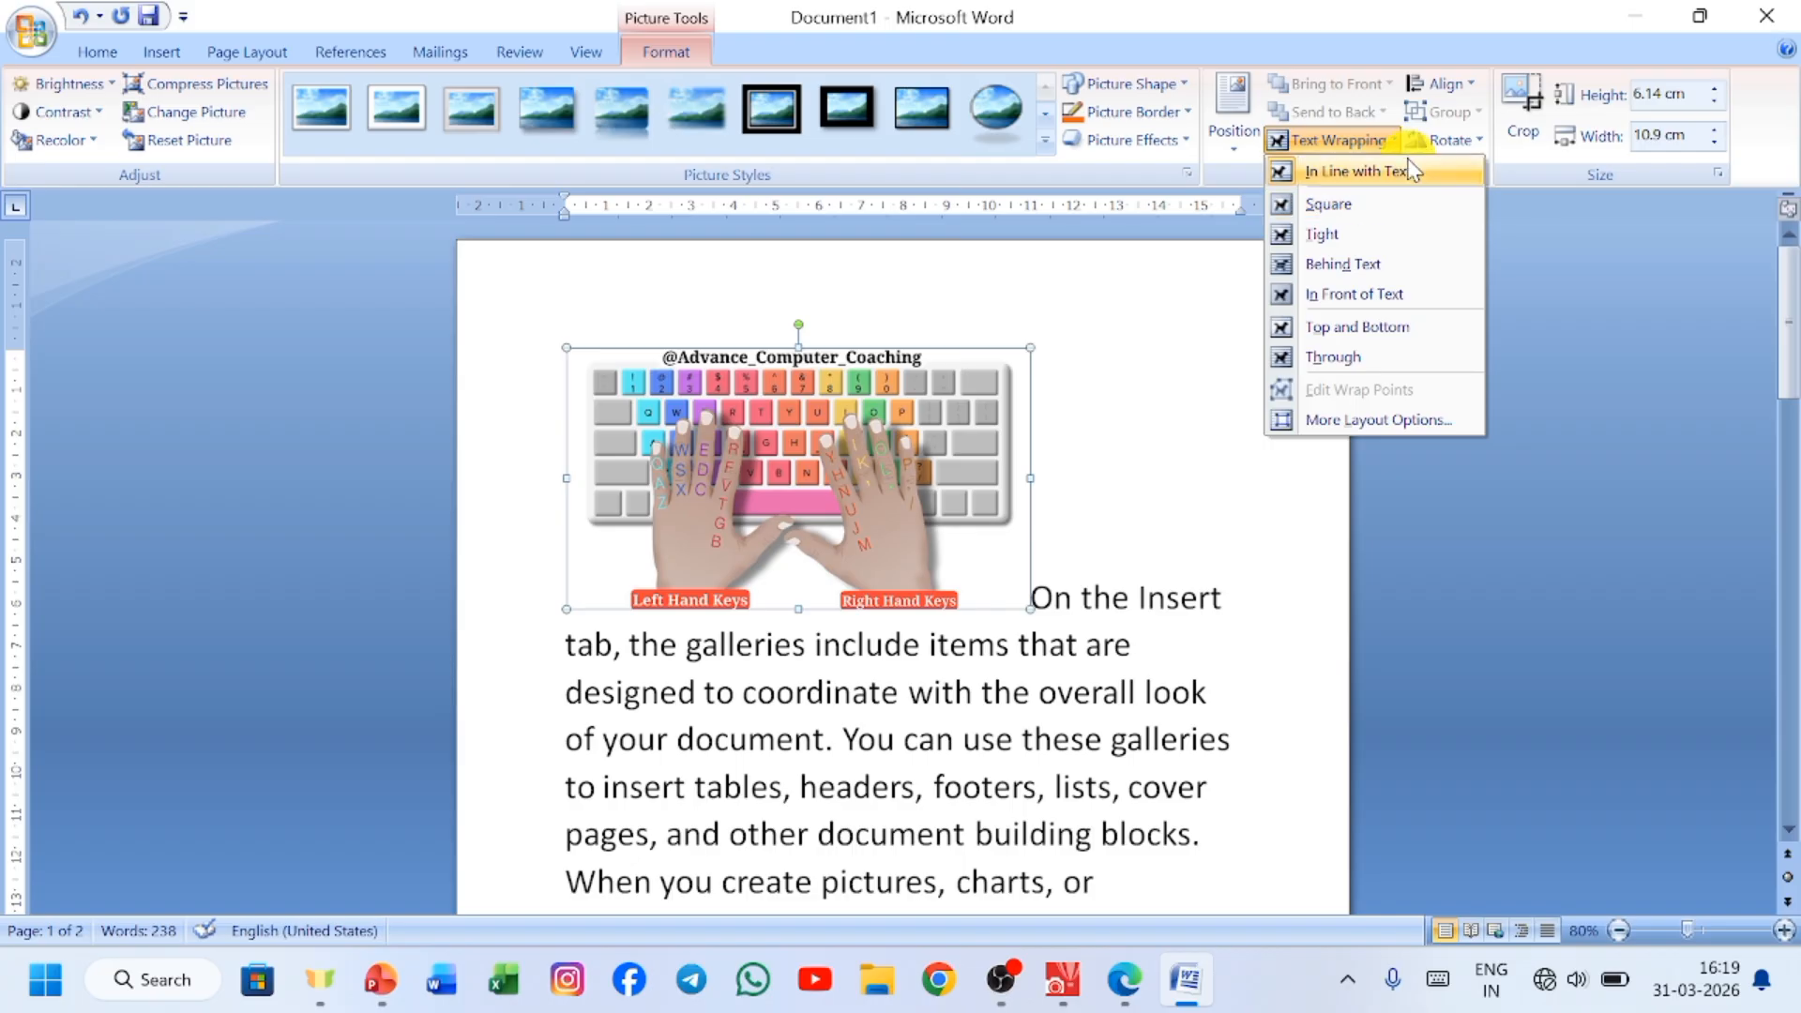
click(1386, 212)
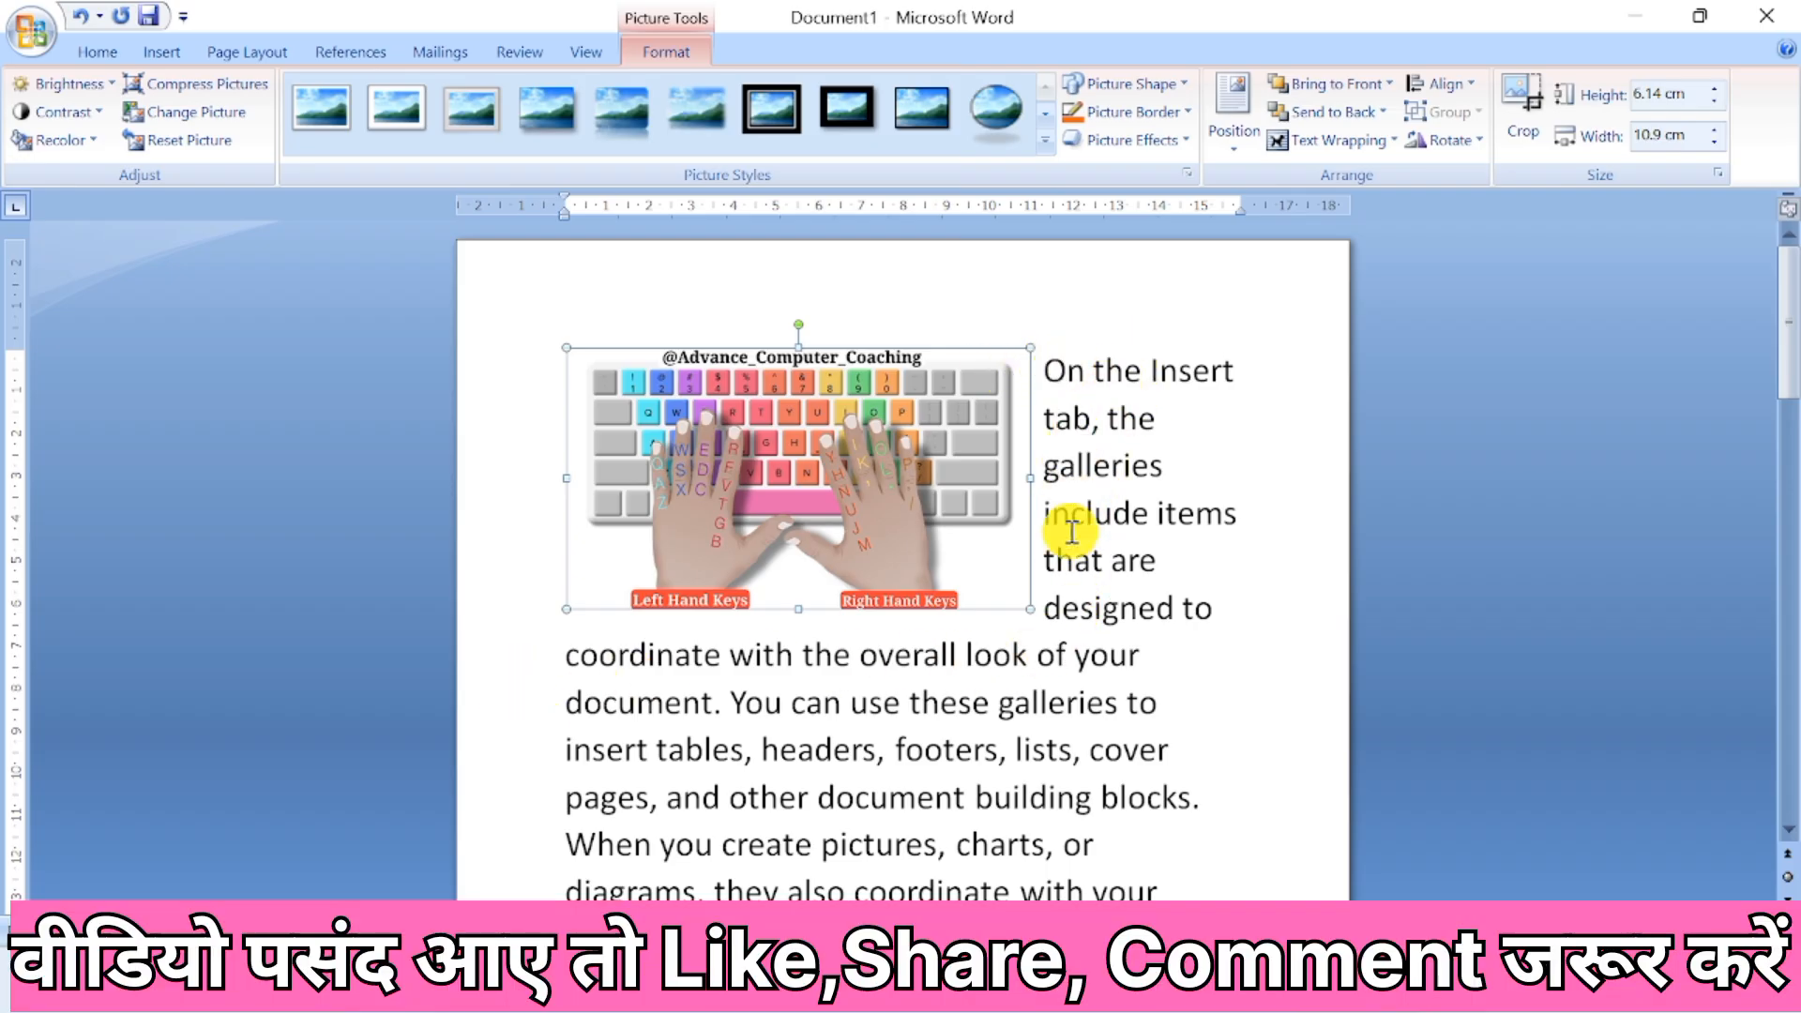
click(1370, 145)
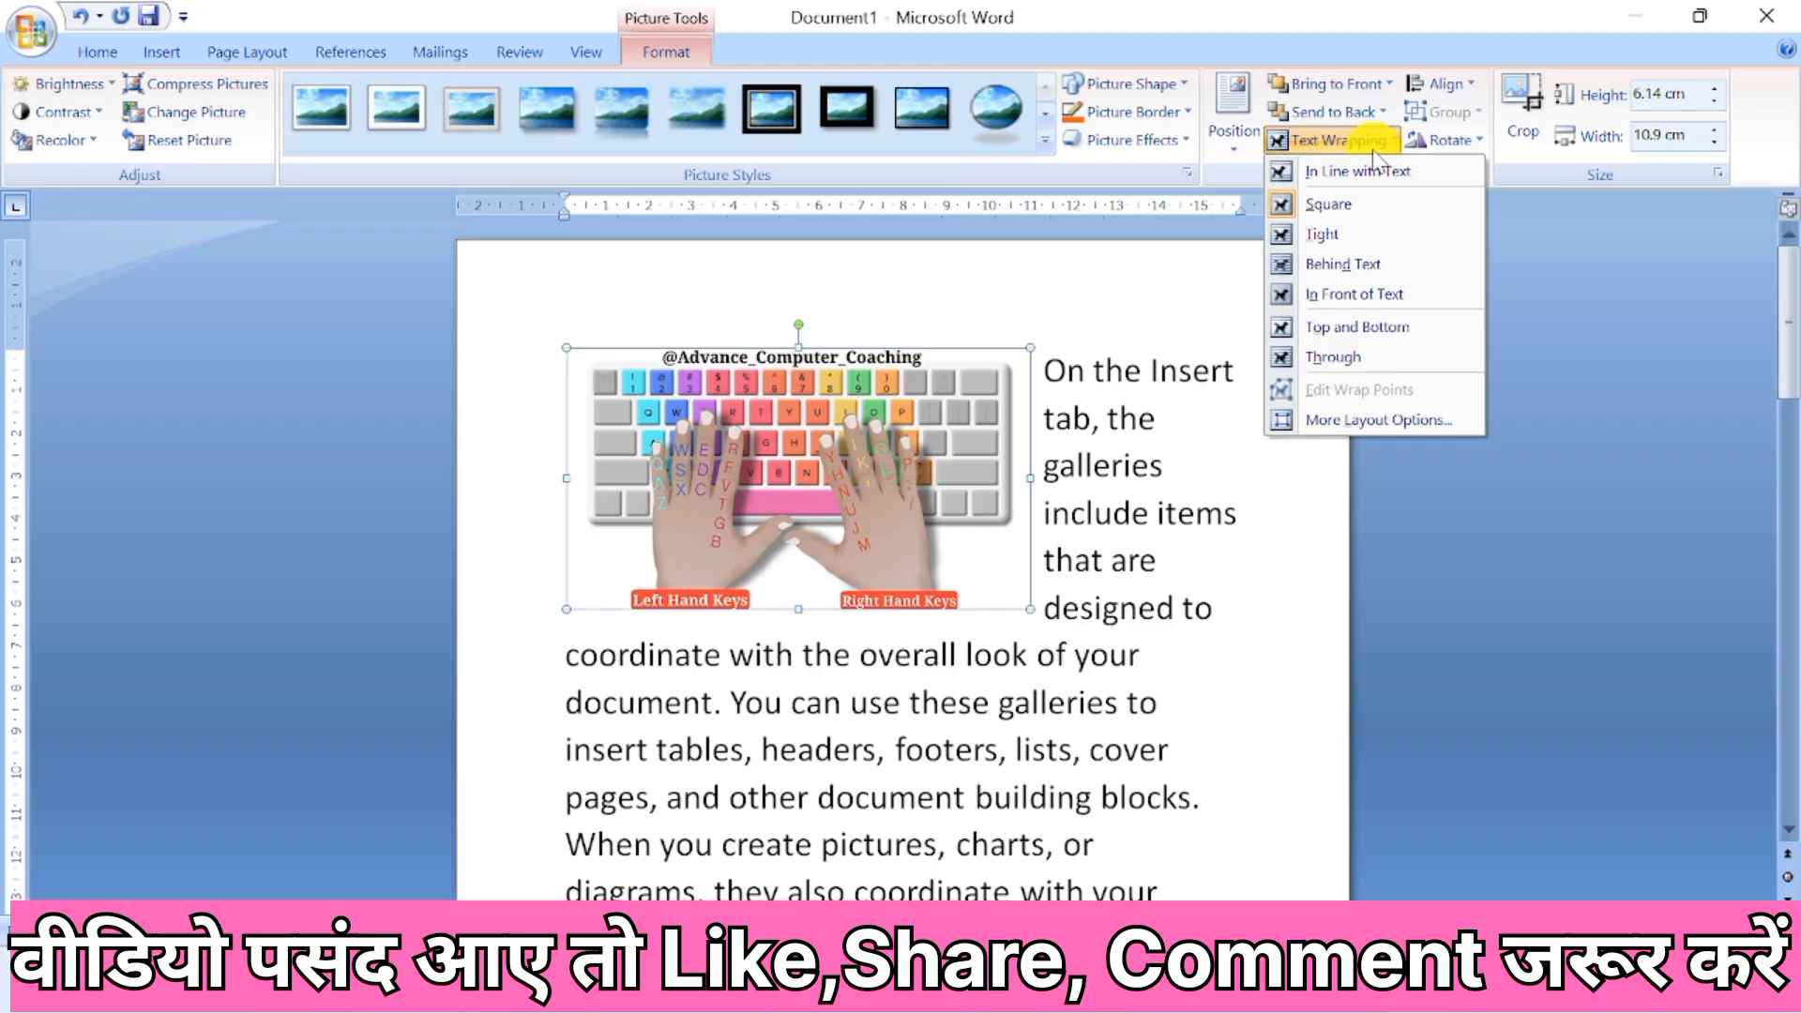
click(1367, 230)
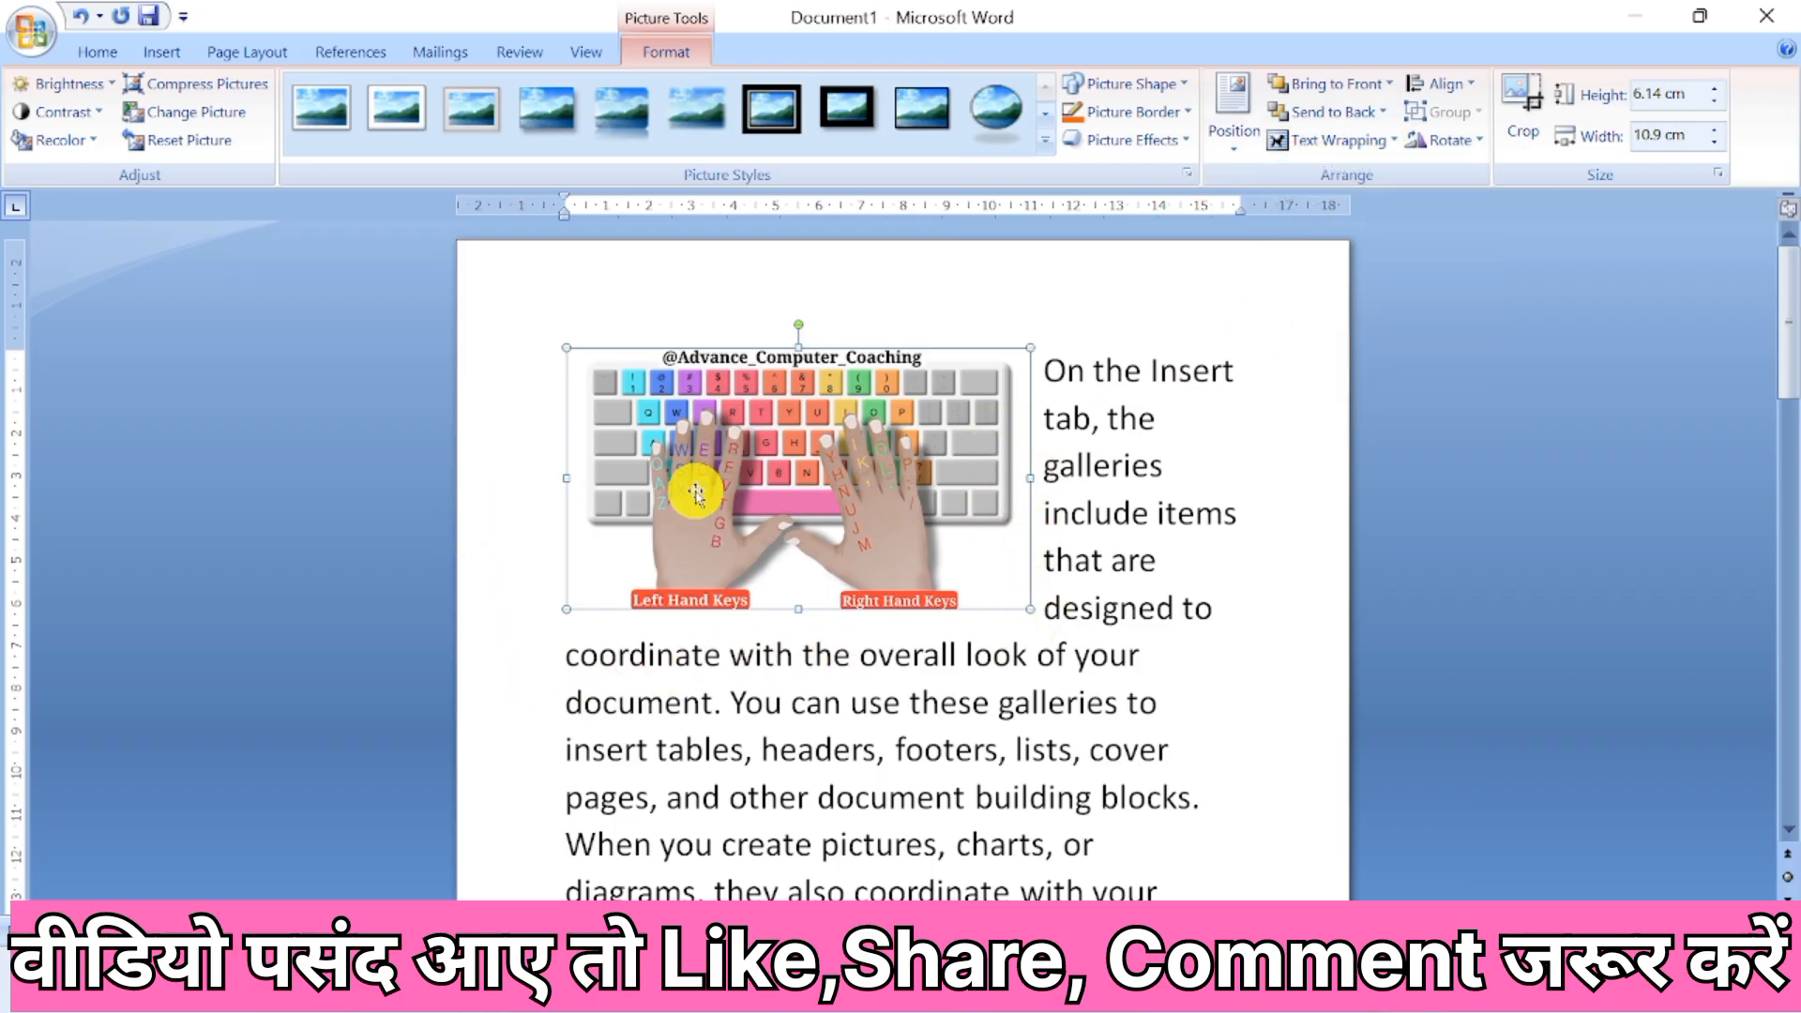
Move the picture below the second line of text and shrink it to about 4.37 by 7.77 cm.
drag(788, 454, 900, 570)
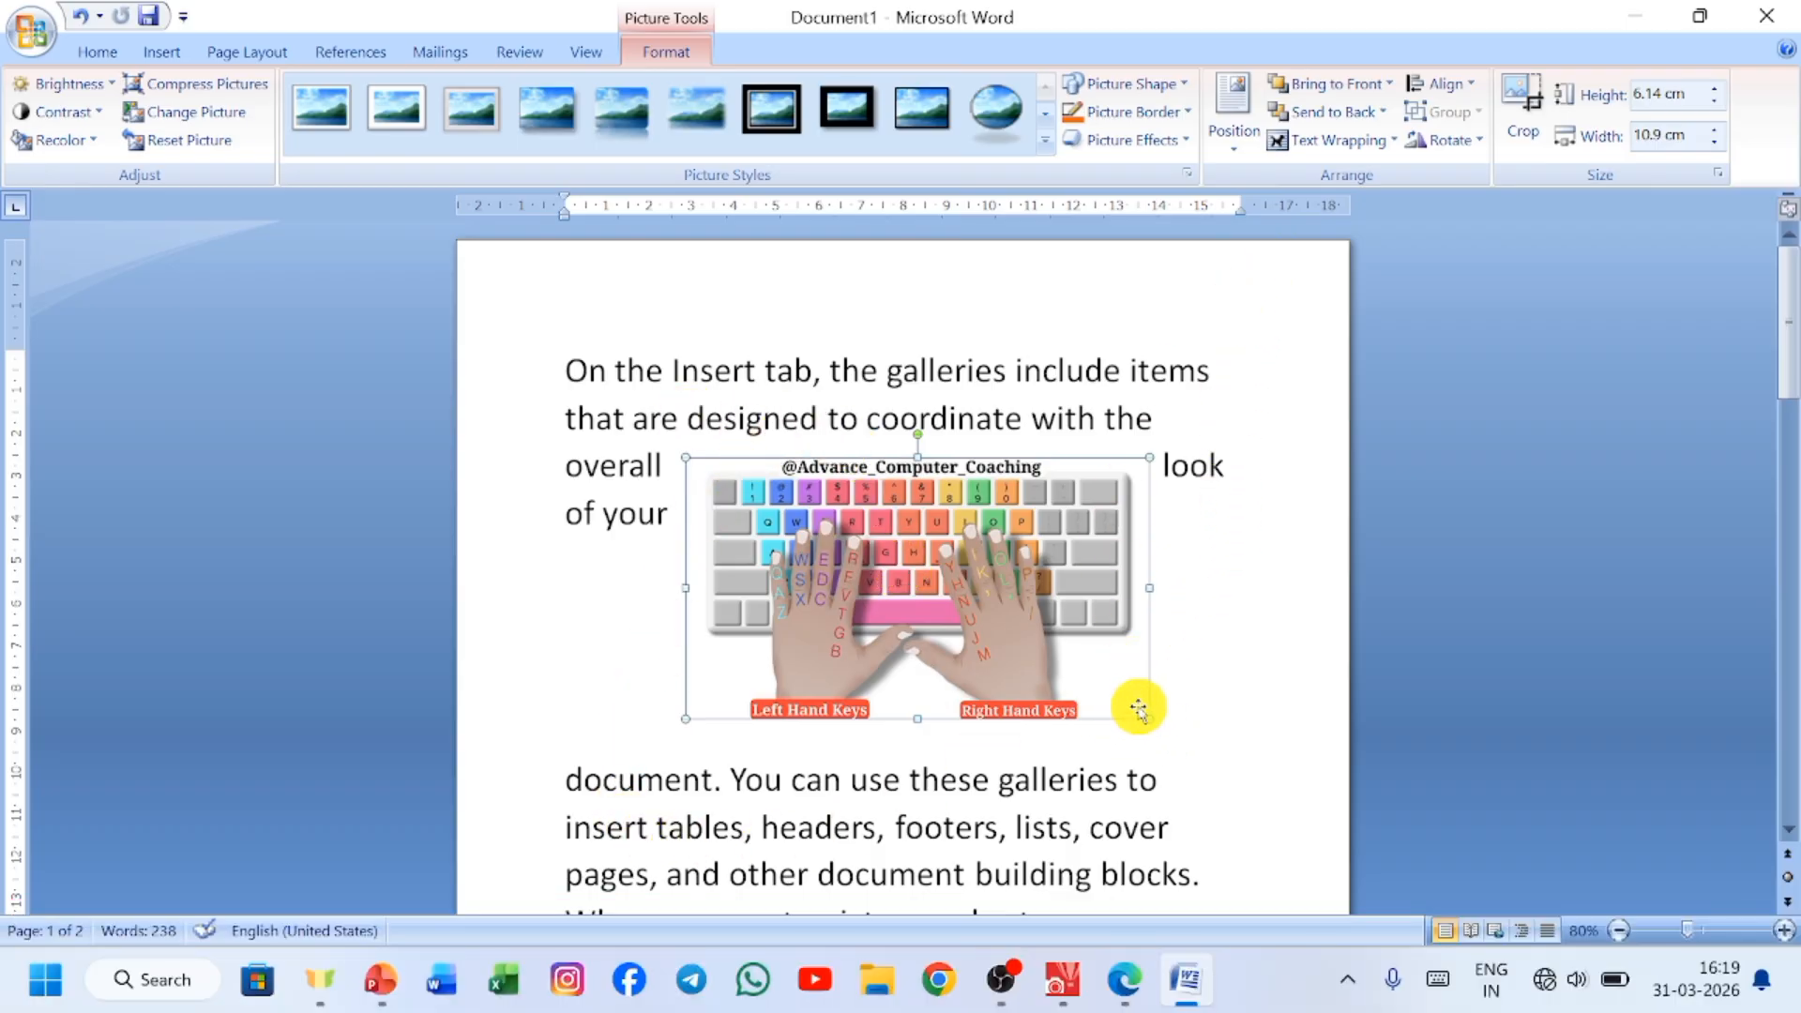
drag(1079, 671, 1017, 631)
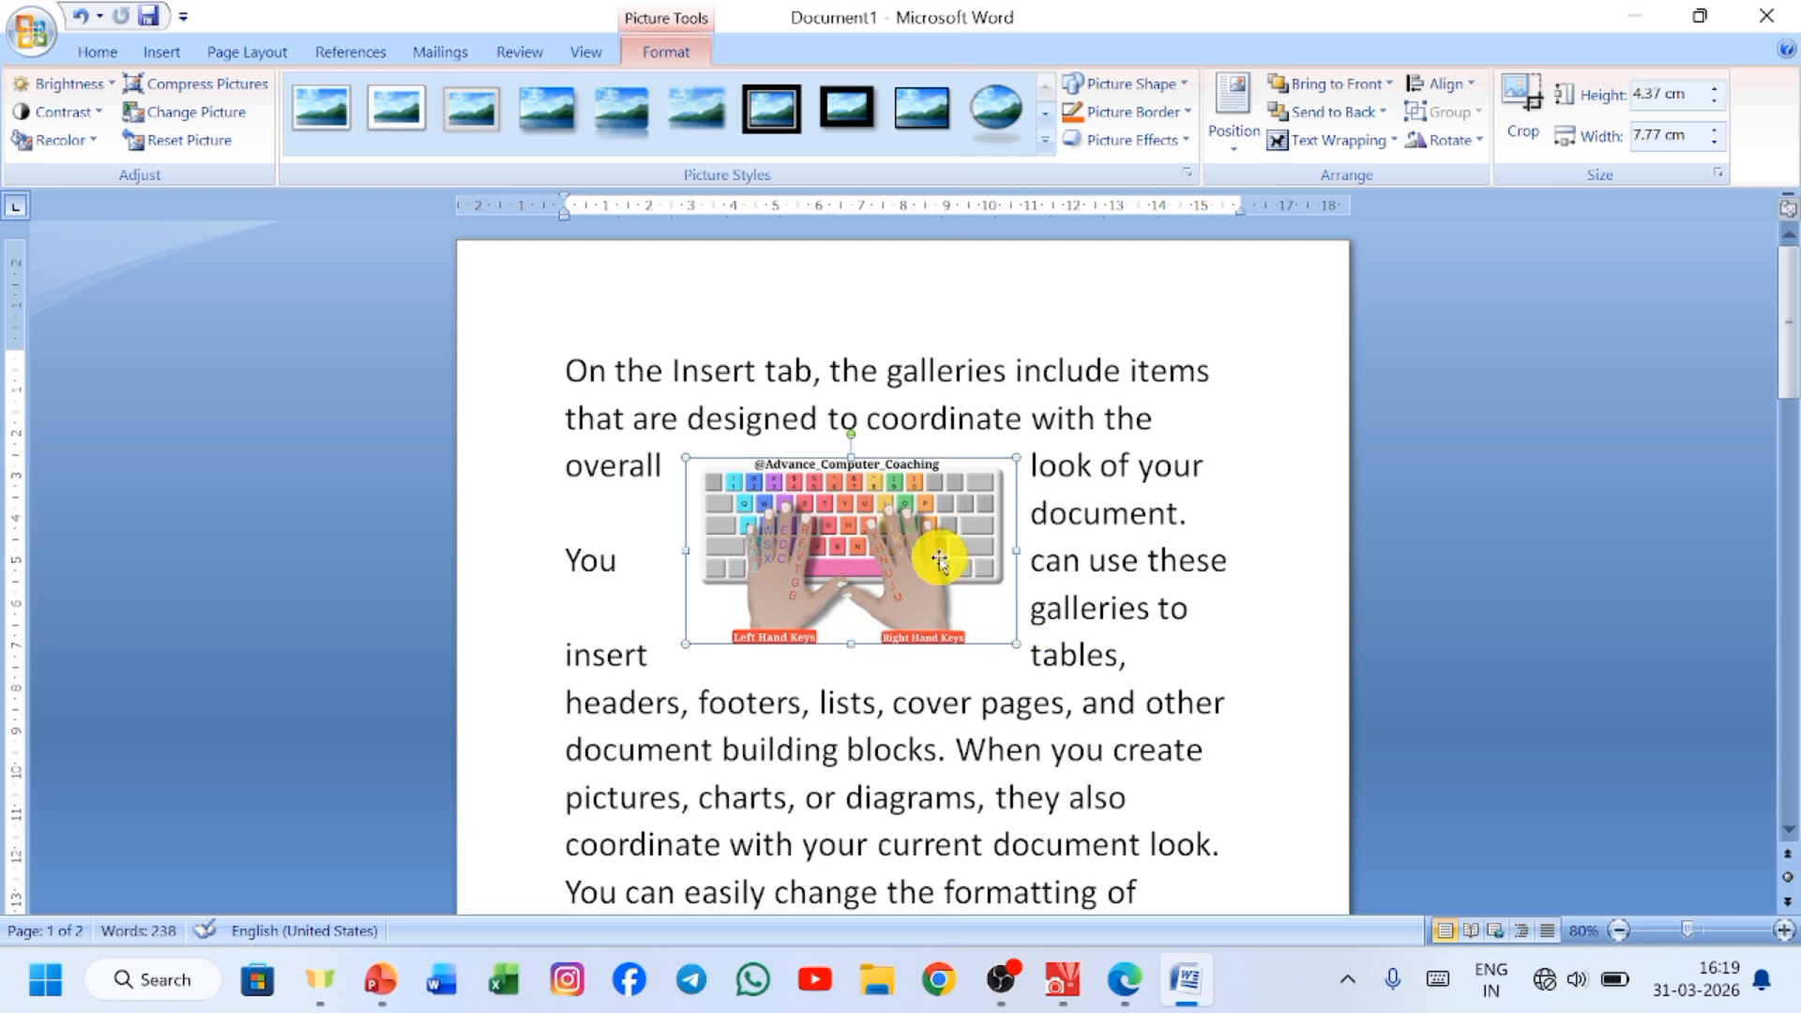
Change the shrunken picture's text wrapping to Top and Bottom.
click(1379, 140)
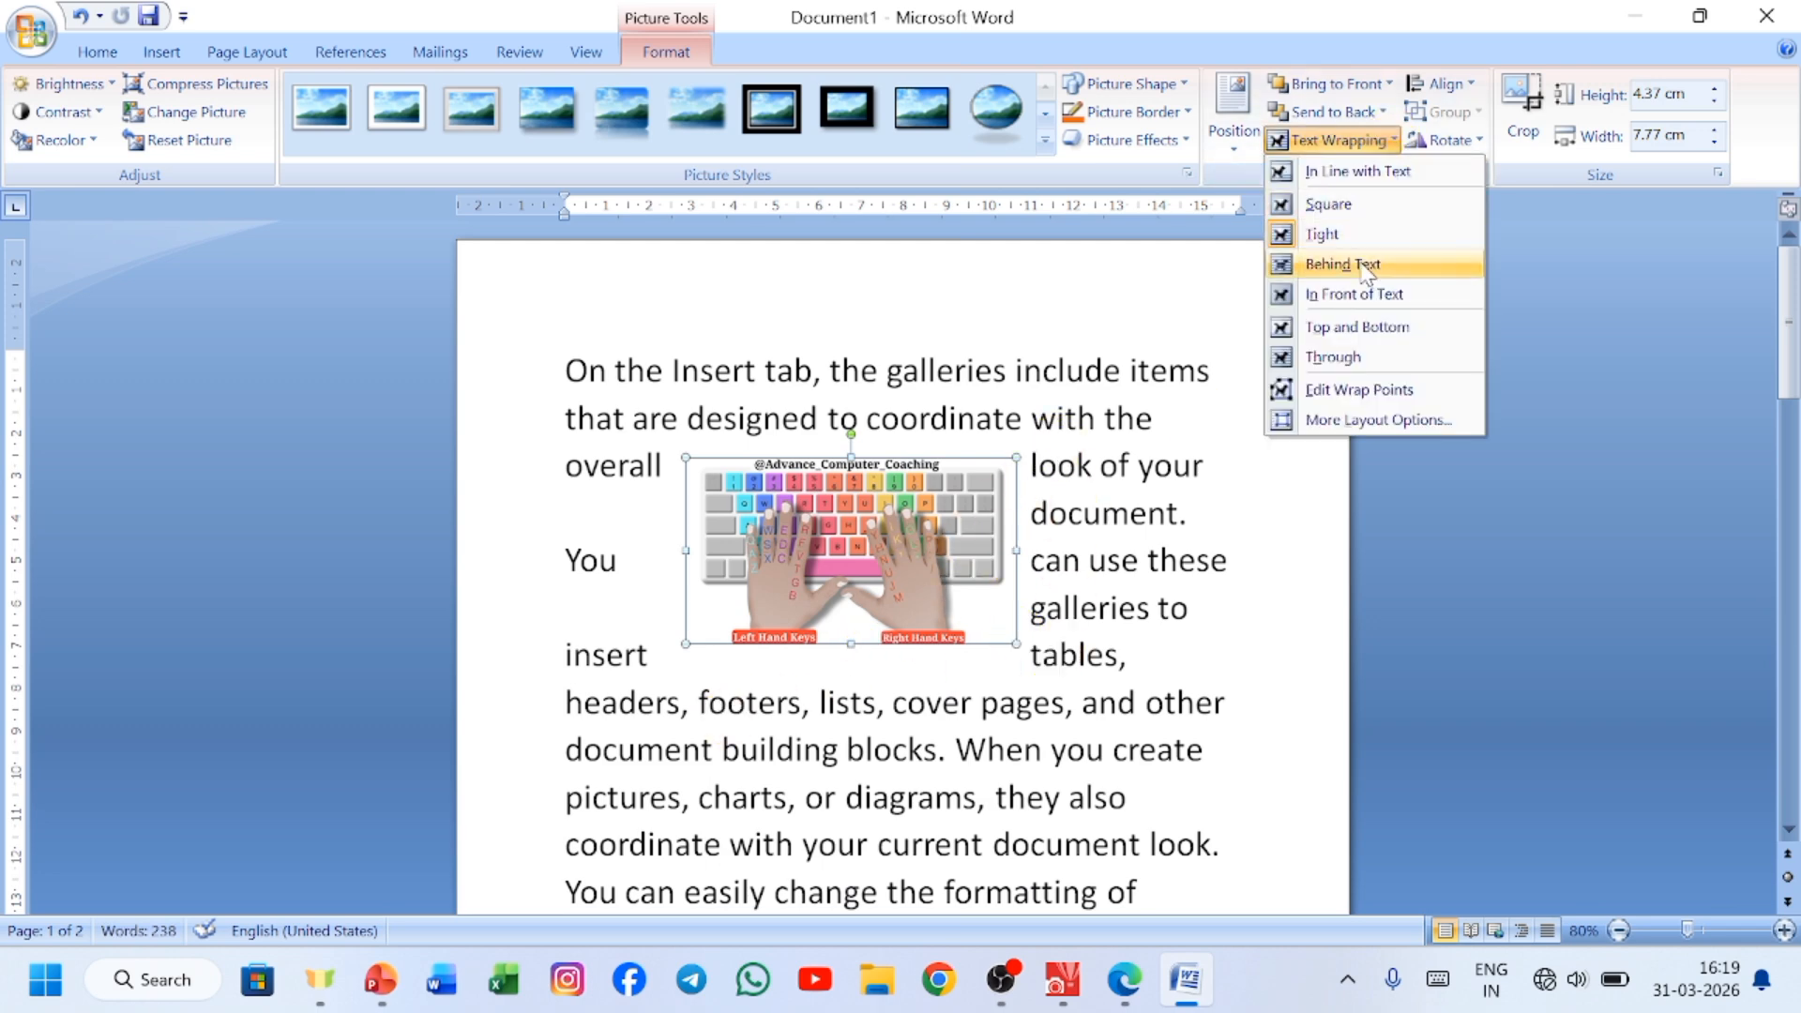
click(1401, 337)
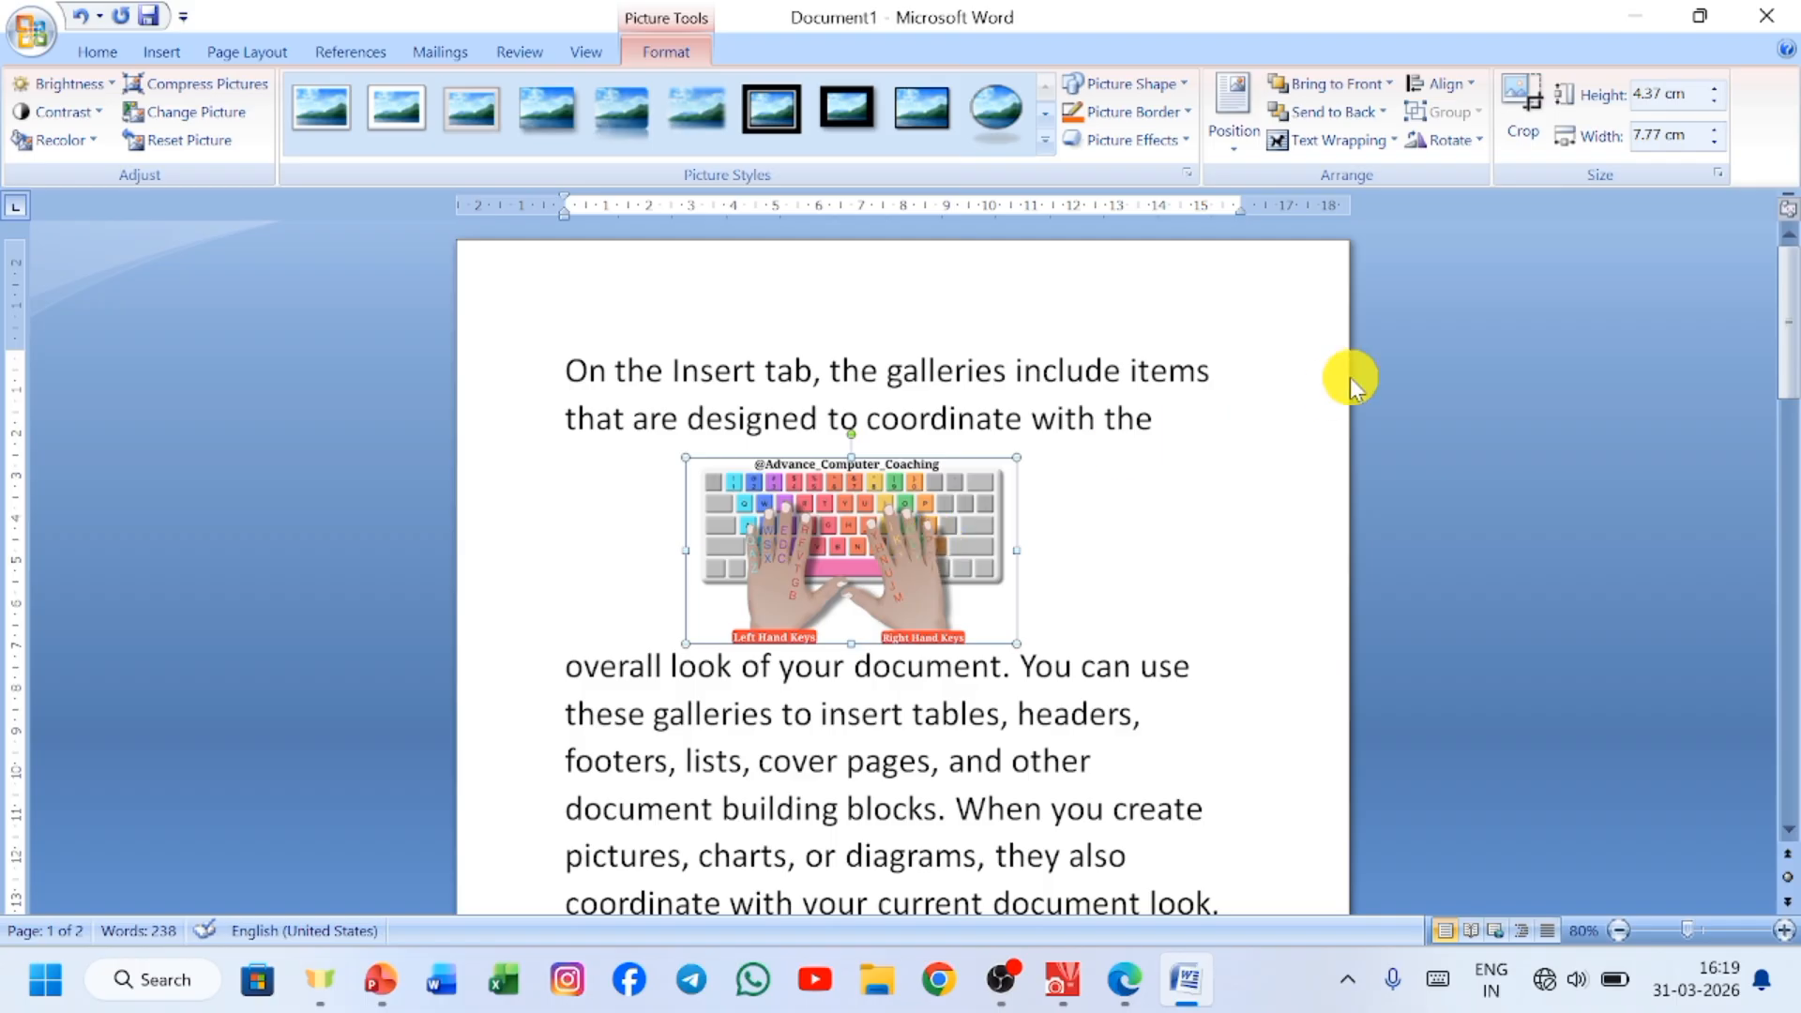
Change the picture's text wrapping to Through.
click(1398, 146)
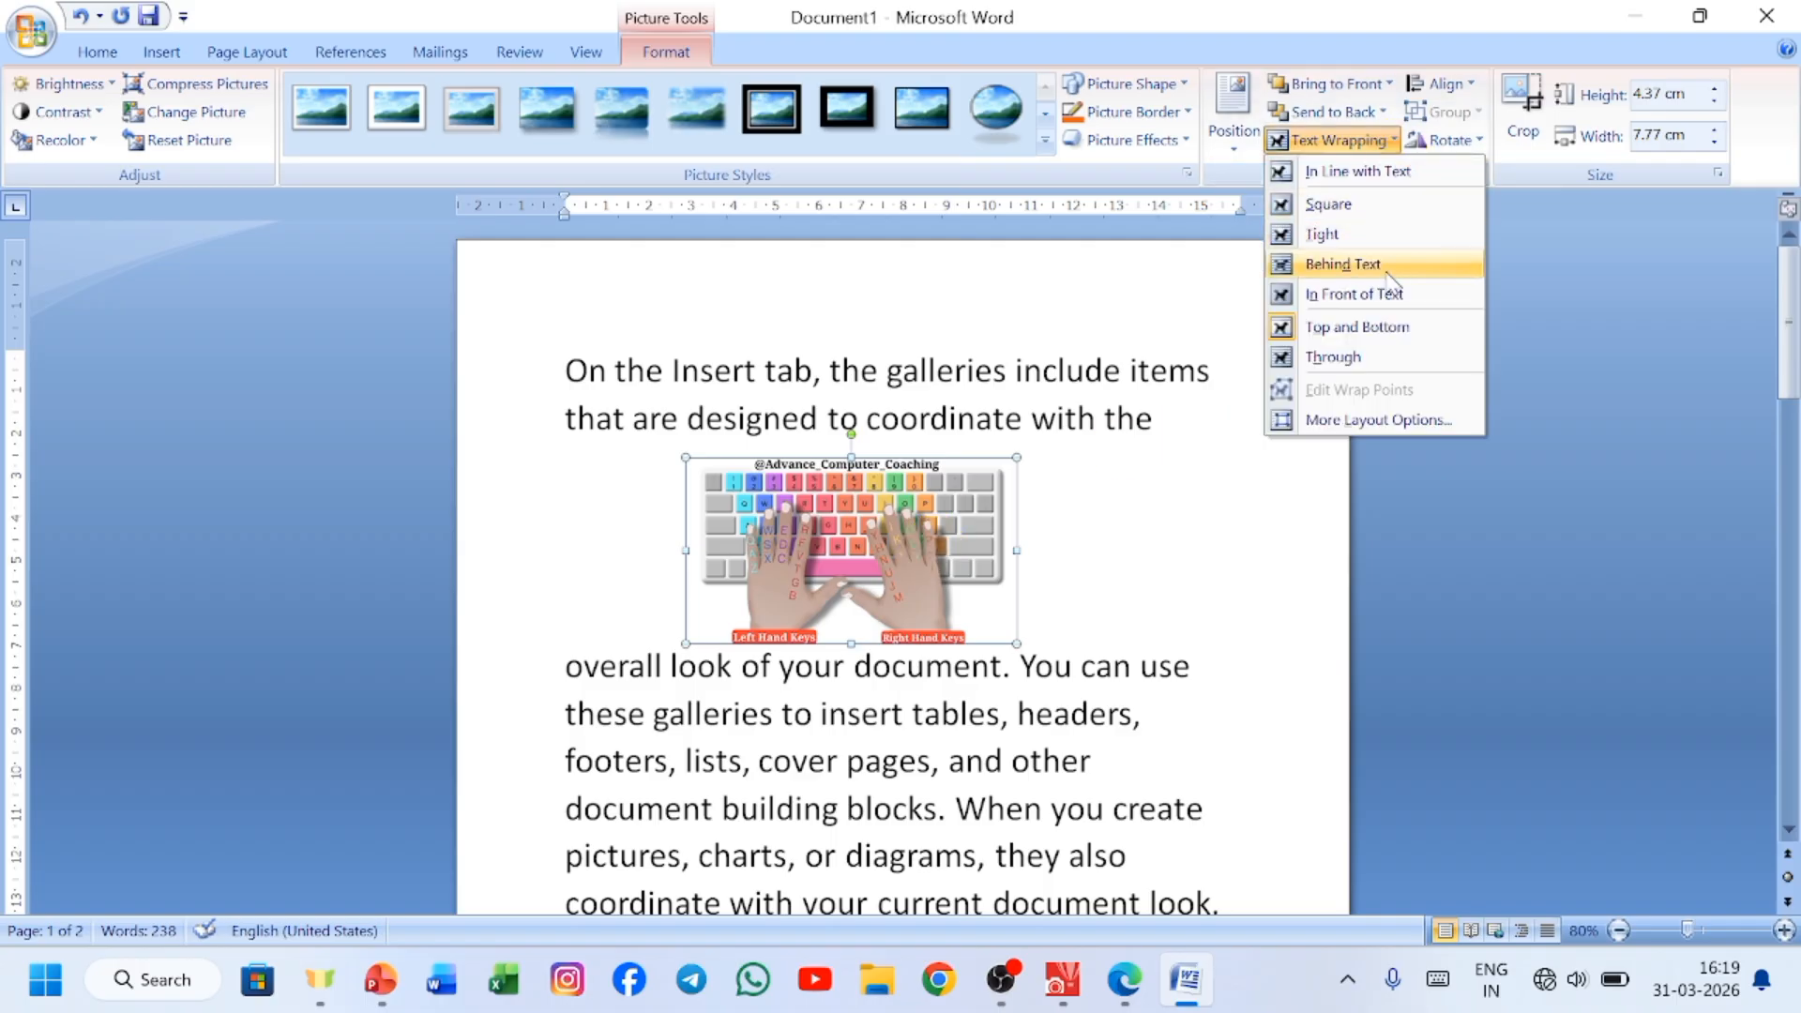
click(1333, 357)
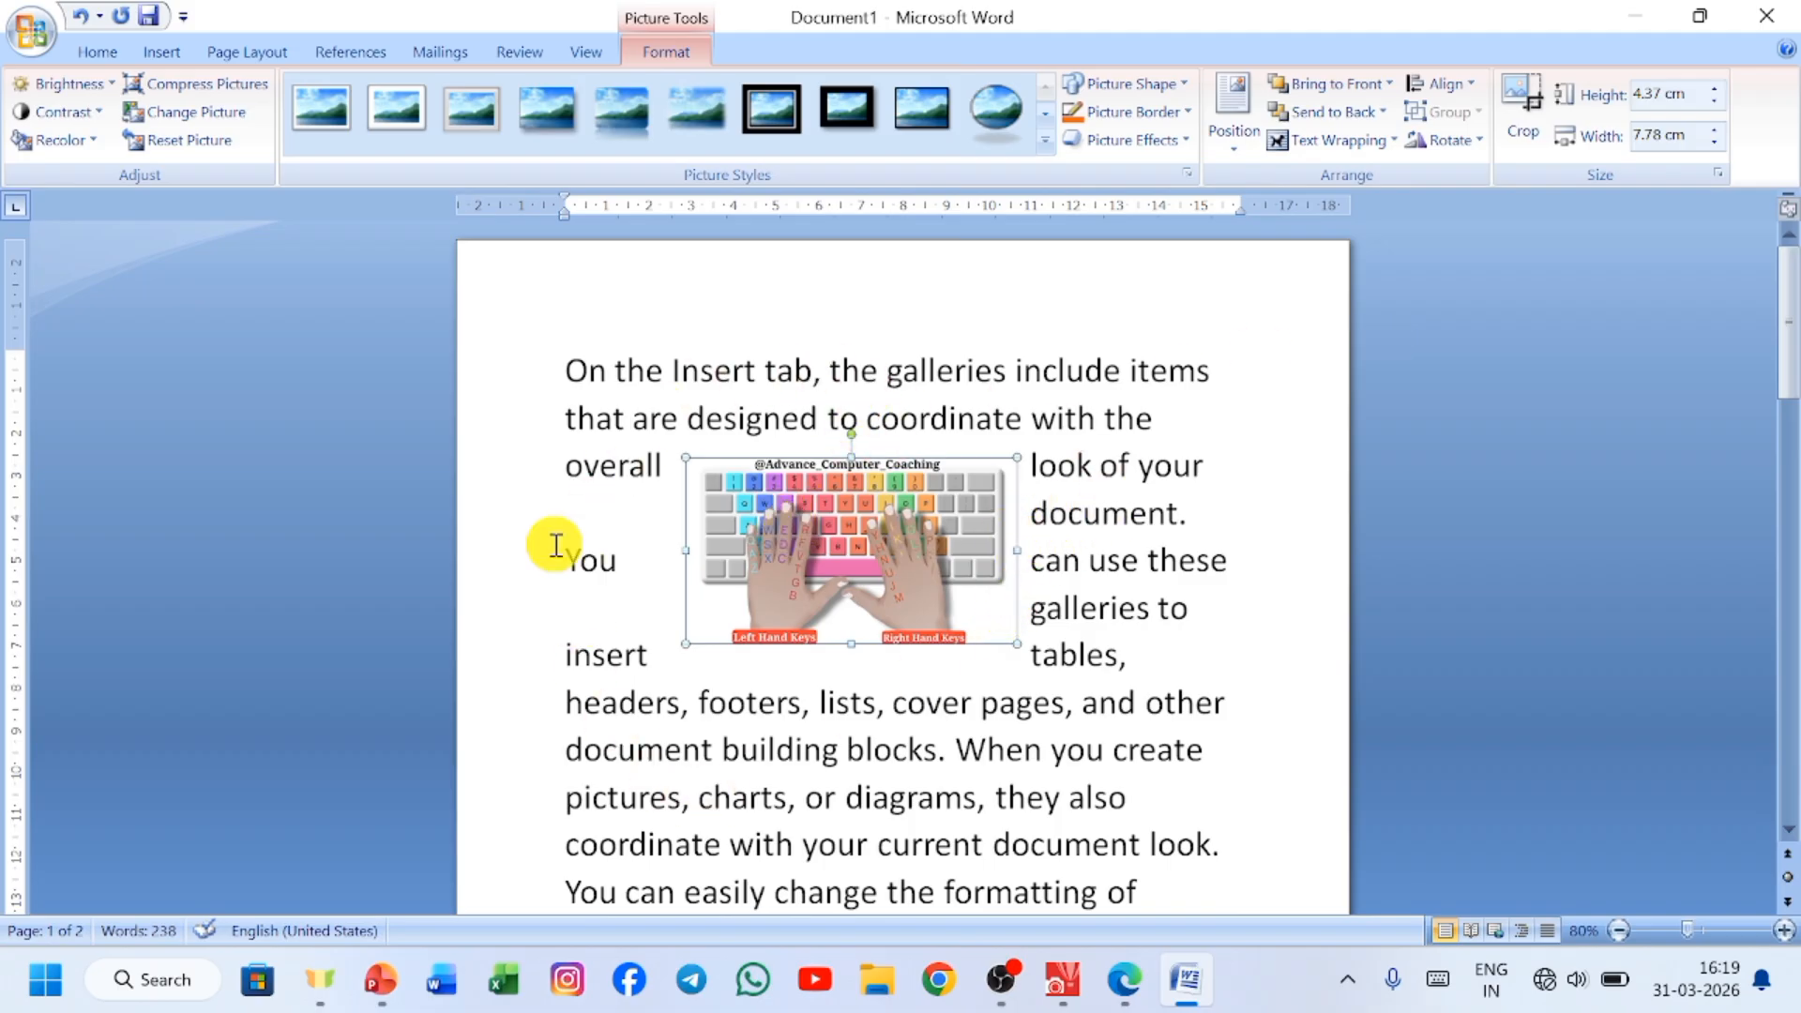
Try editing the picture's wrap points by pulling its lower-right and upper-right corners outward, and undo both changes.
click(1351, 139)
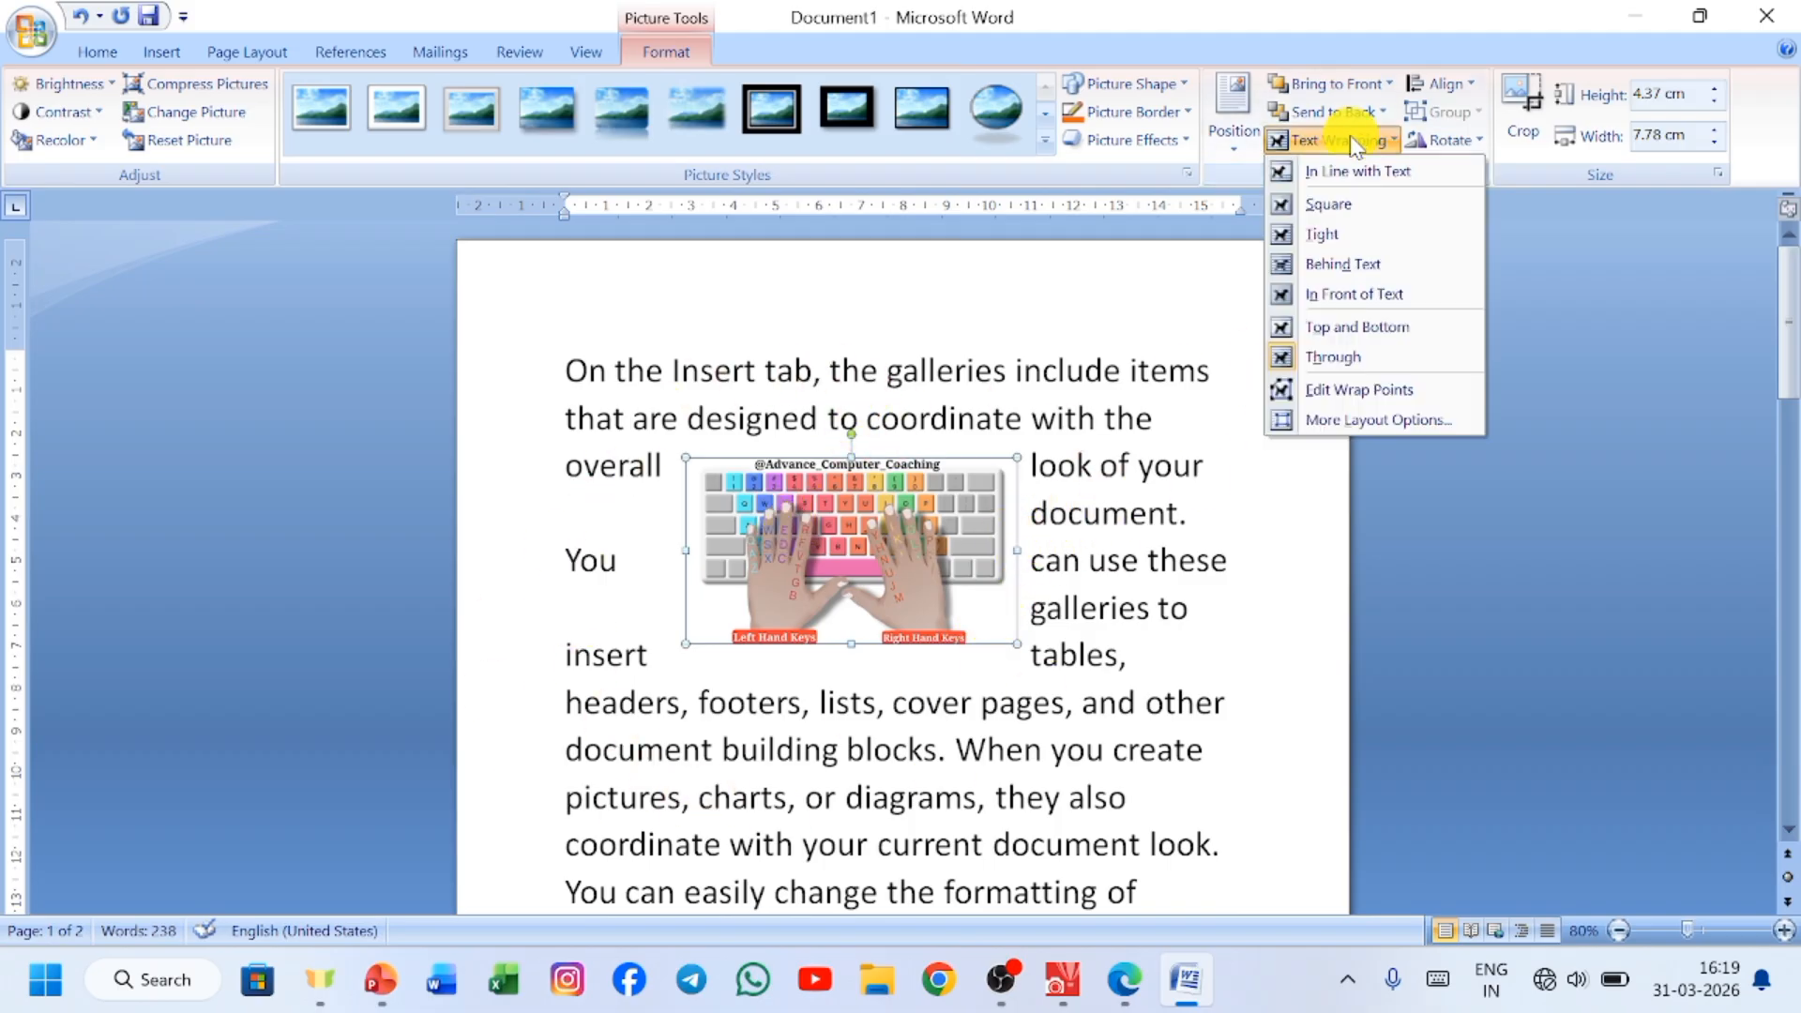
click(1363, 394)
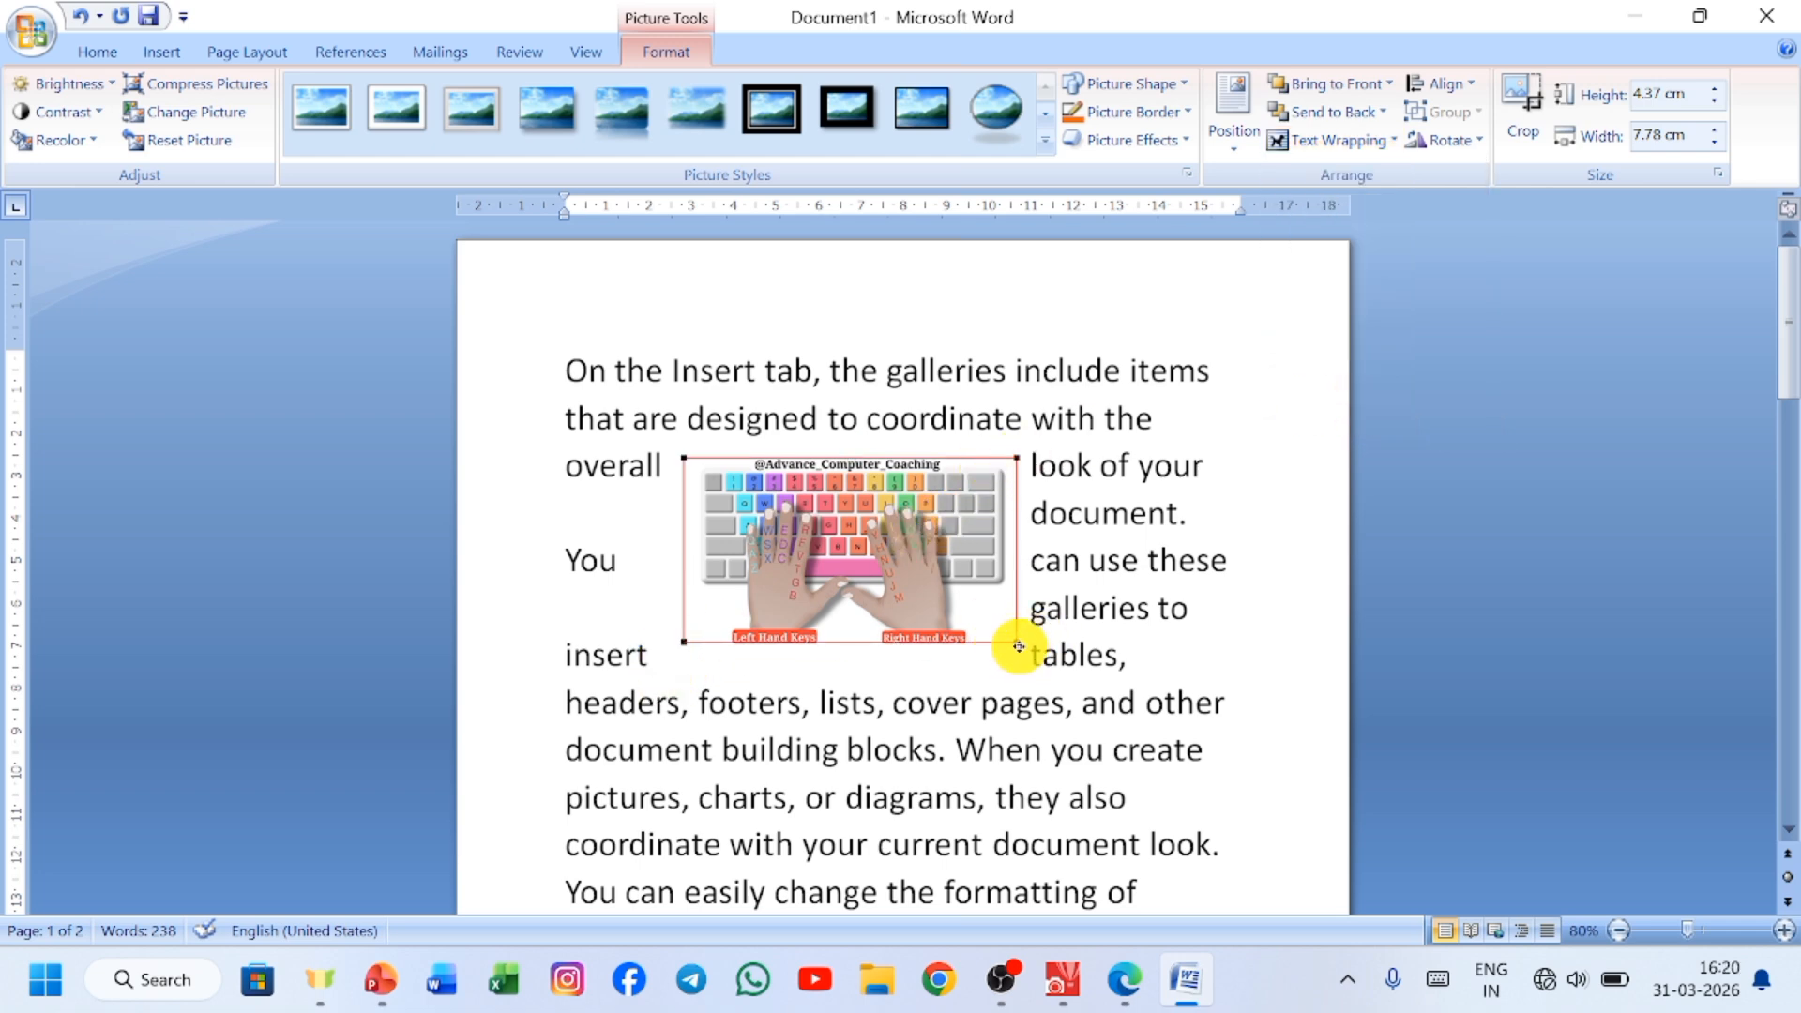
drag(1013, 643, 1091, 767)
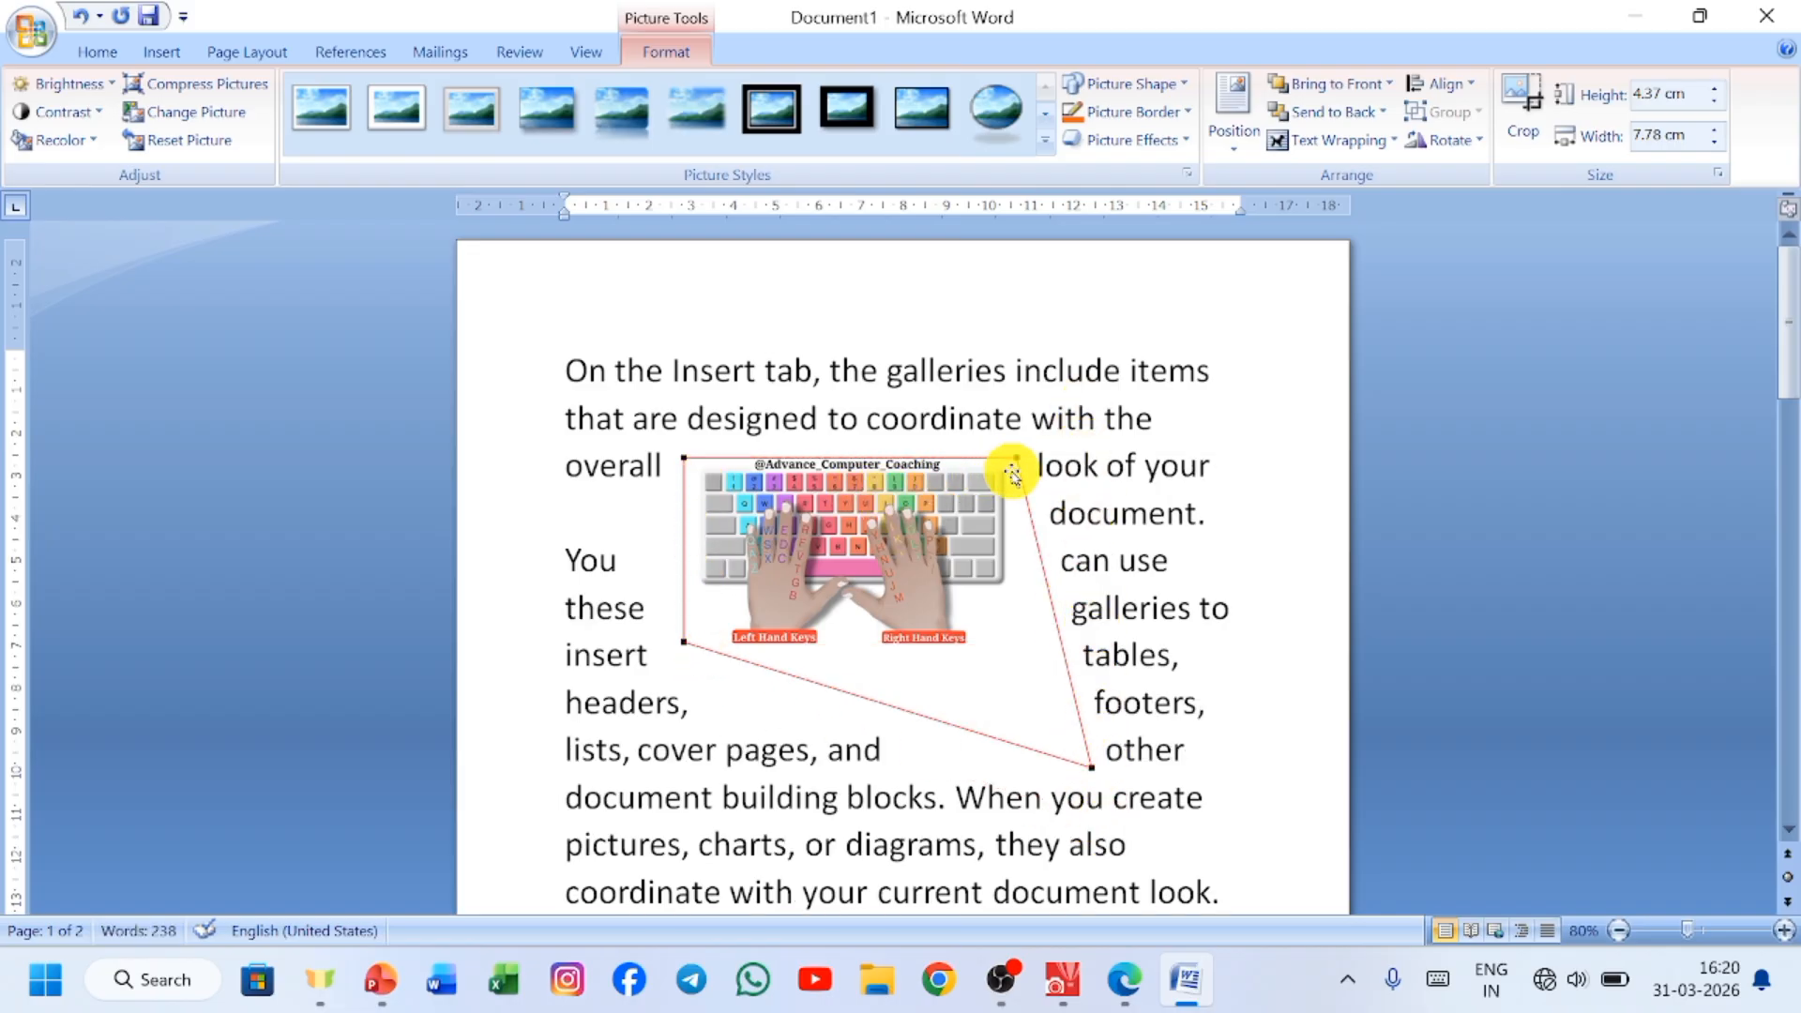
drag(1018, 453, 1071, 381)
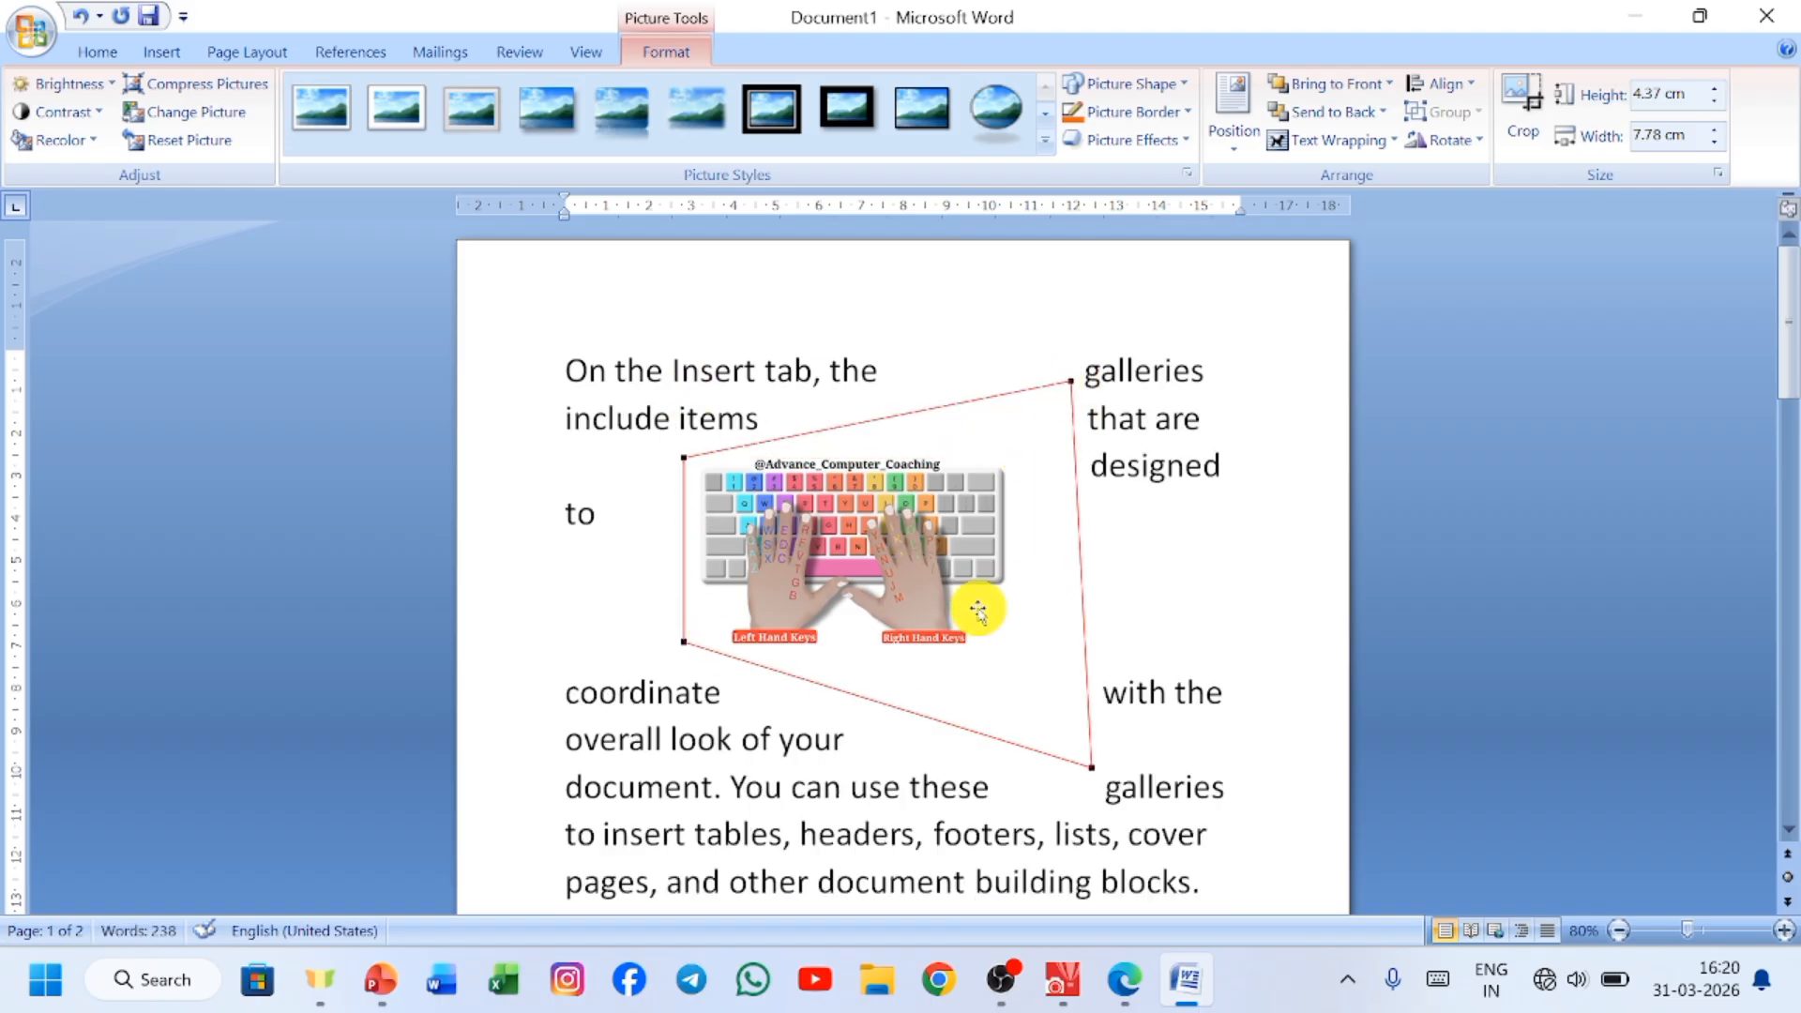
key(ctrl+z)
key(ctrl+z)
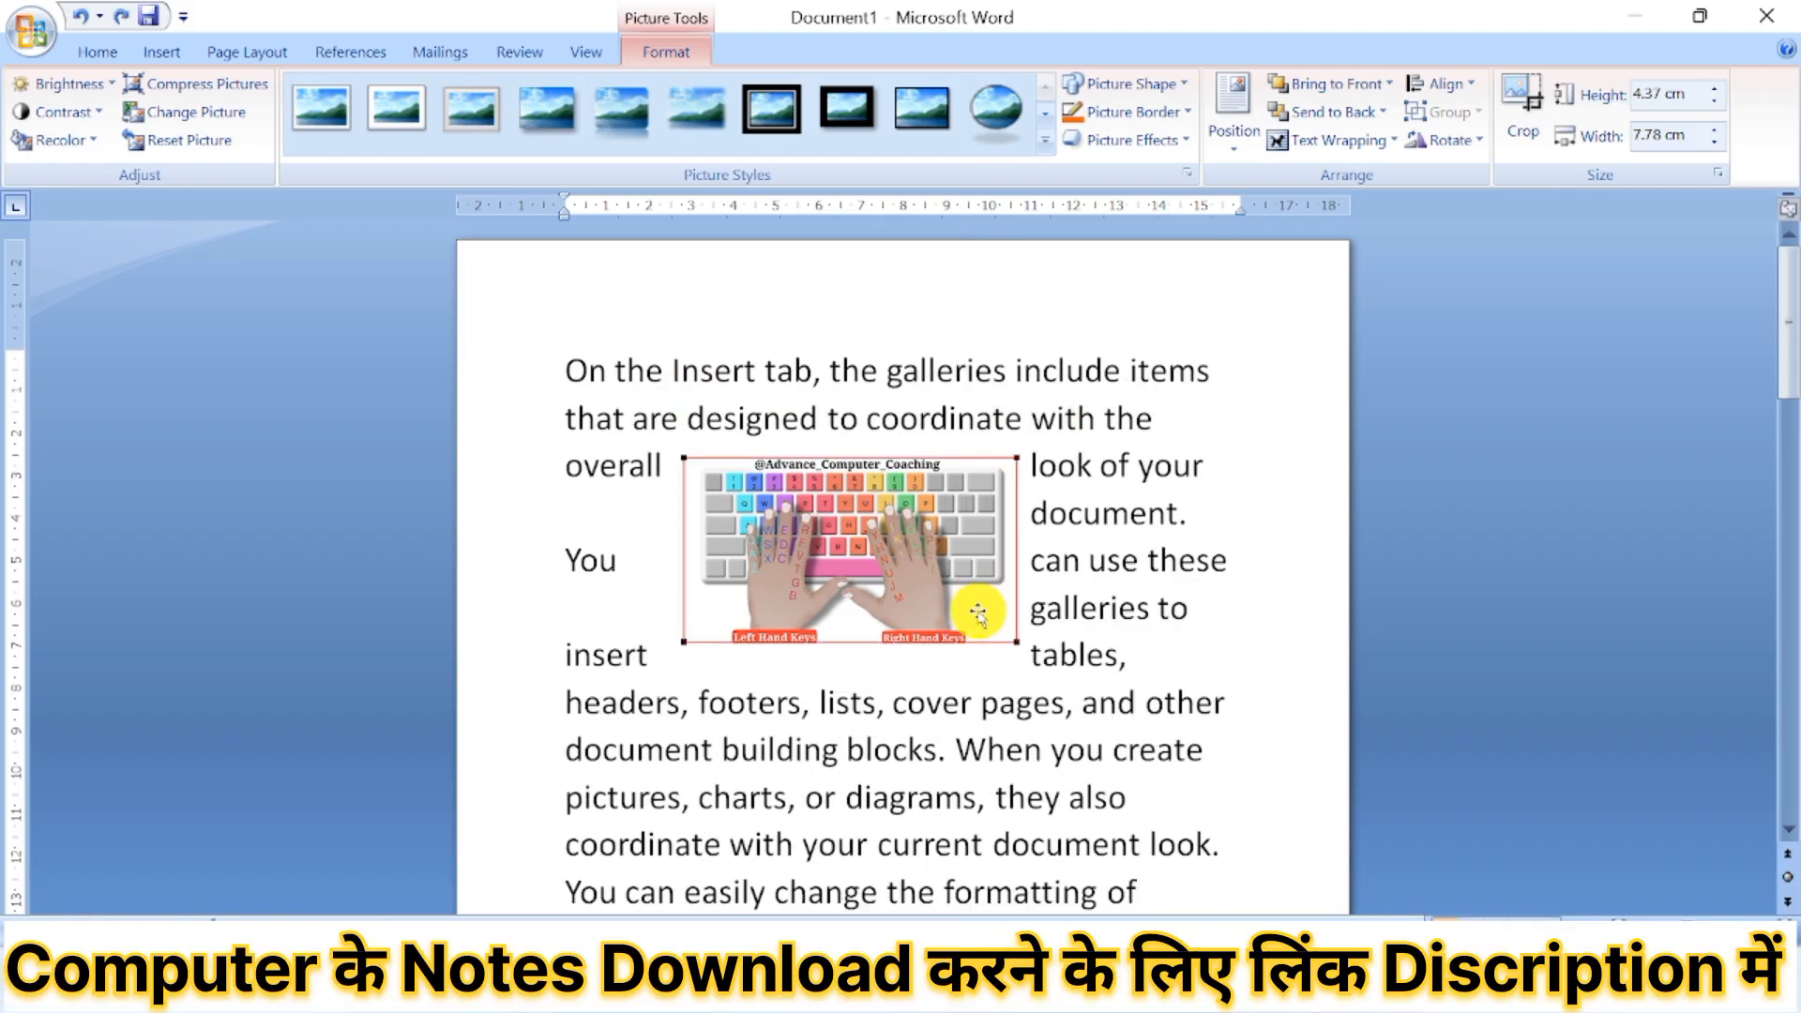
Review the picture's position settings in the Advanced Layout options.
click(1360, 143)
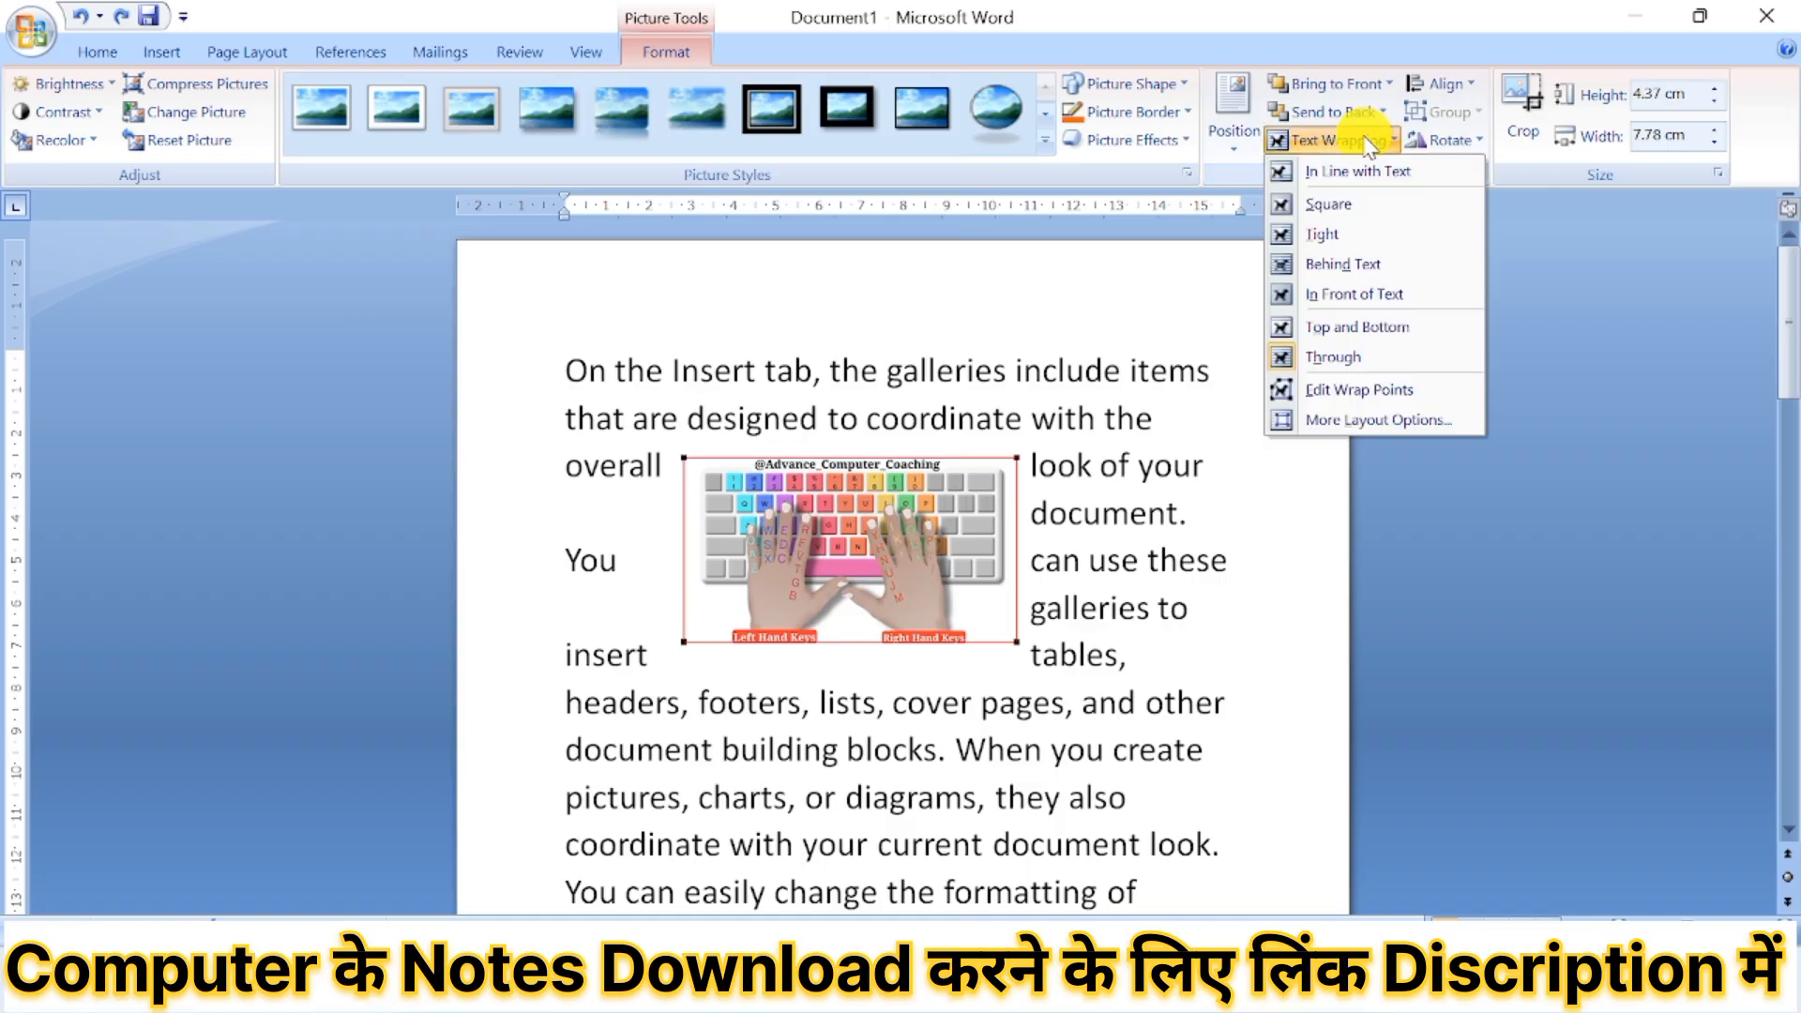
click(1396, 424)
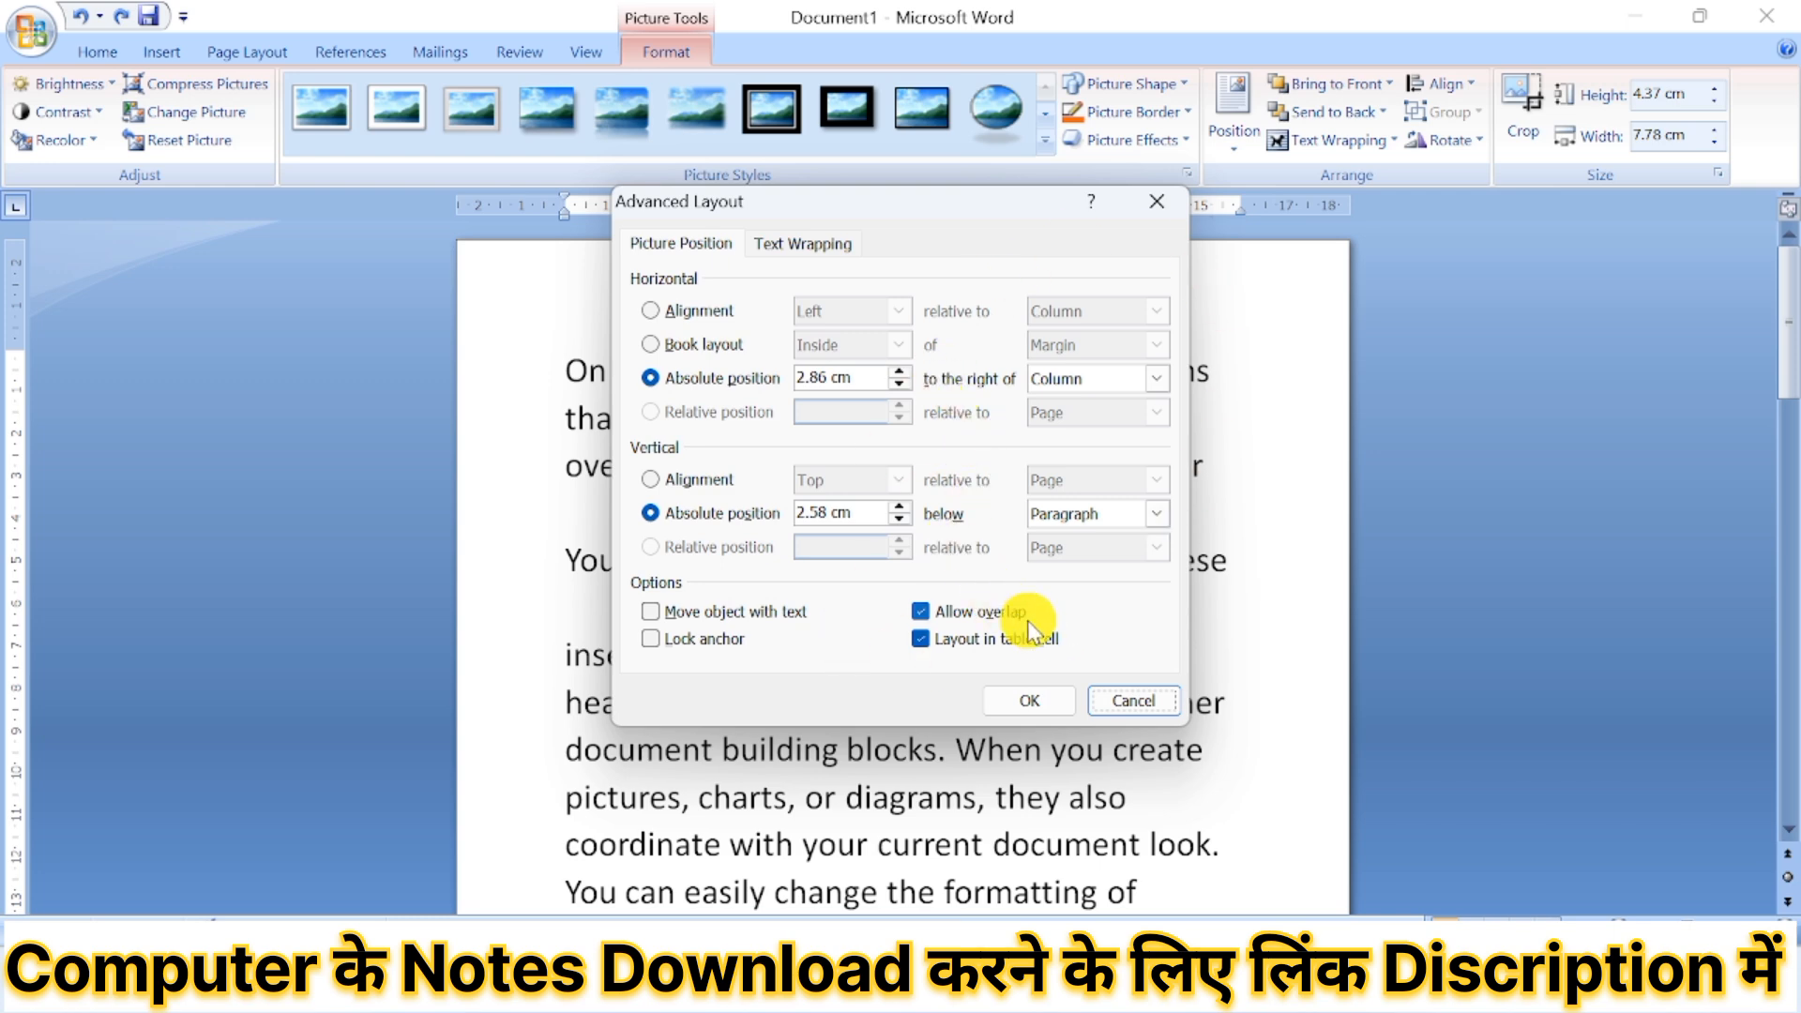
click(1050, 700)
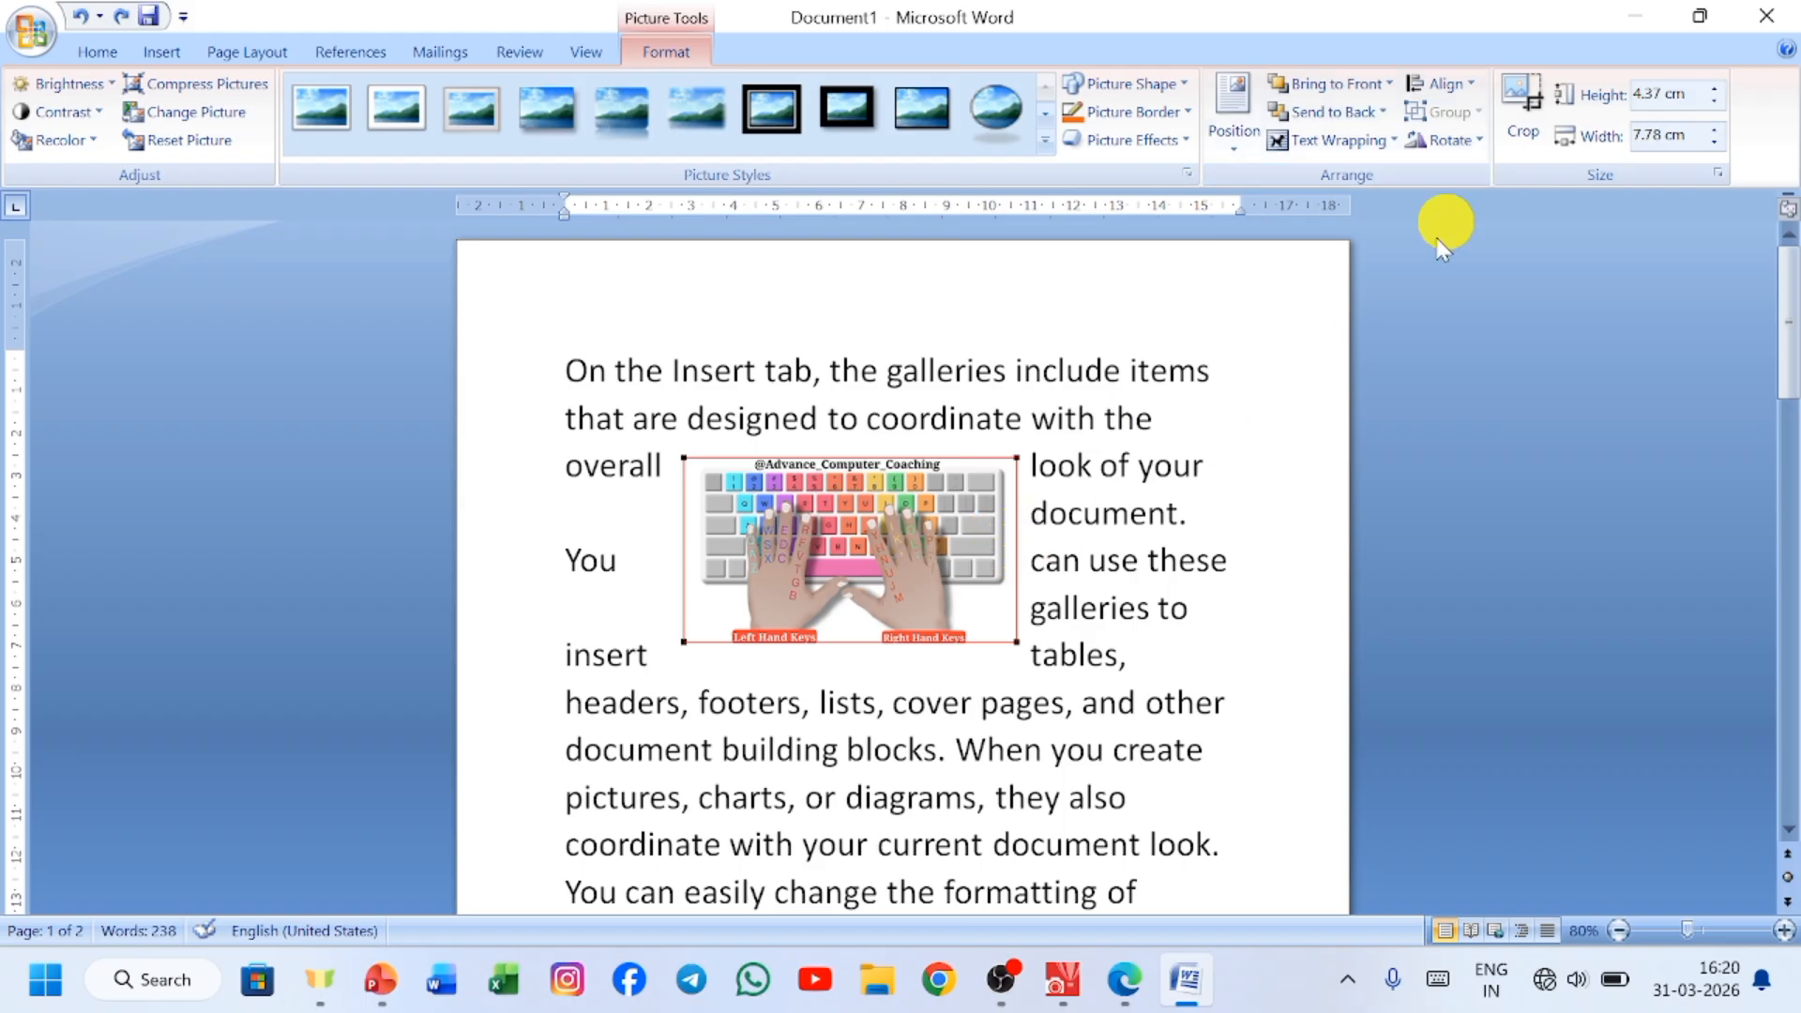
Align the picture with the left margin, and try moving the first-line indent out past that margin, undoing the indent change.
click(1465, 87)
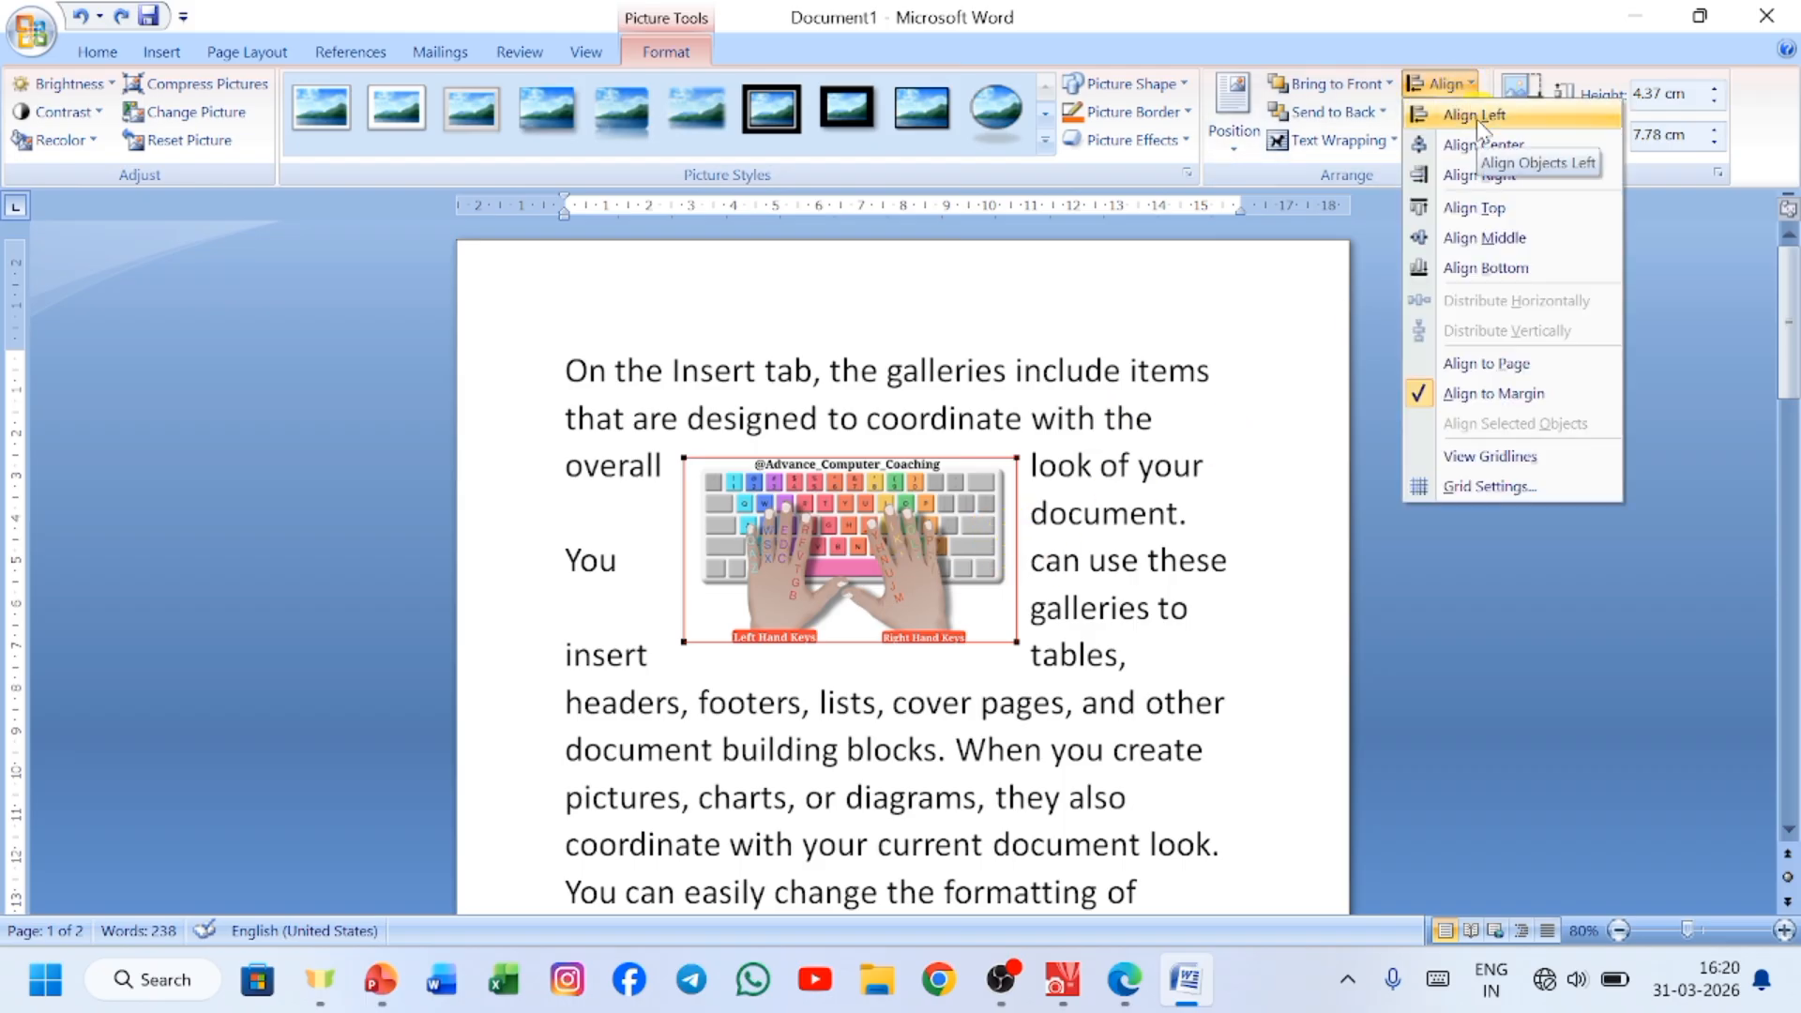
click(1477, 116)
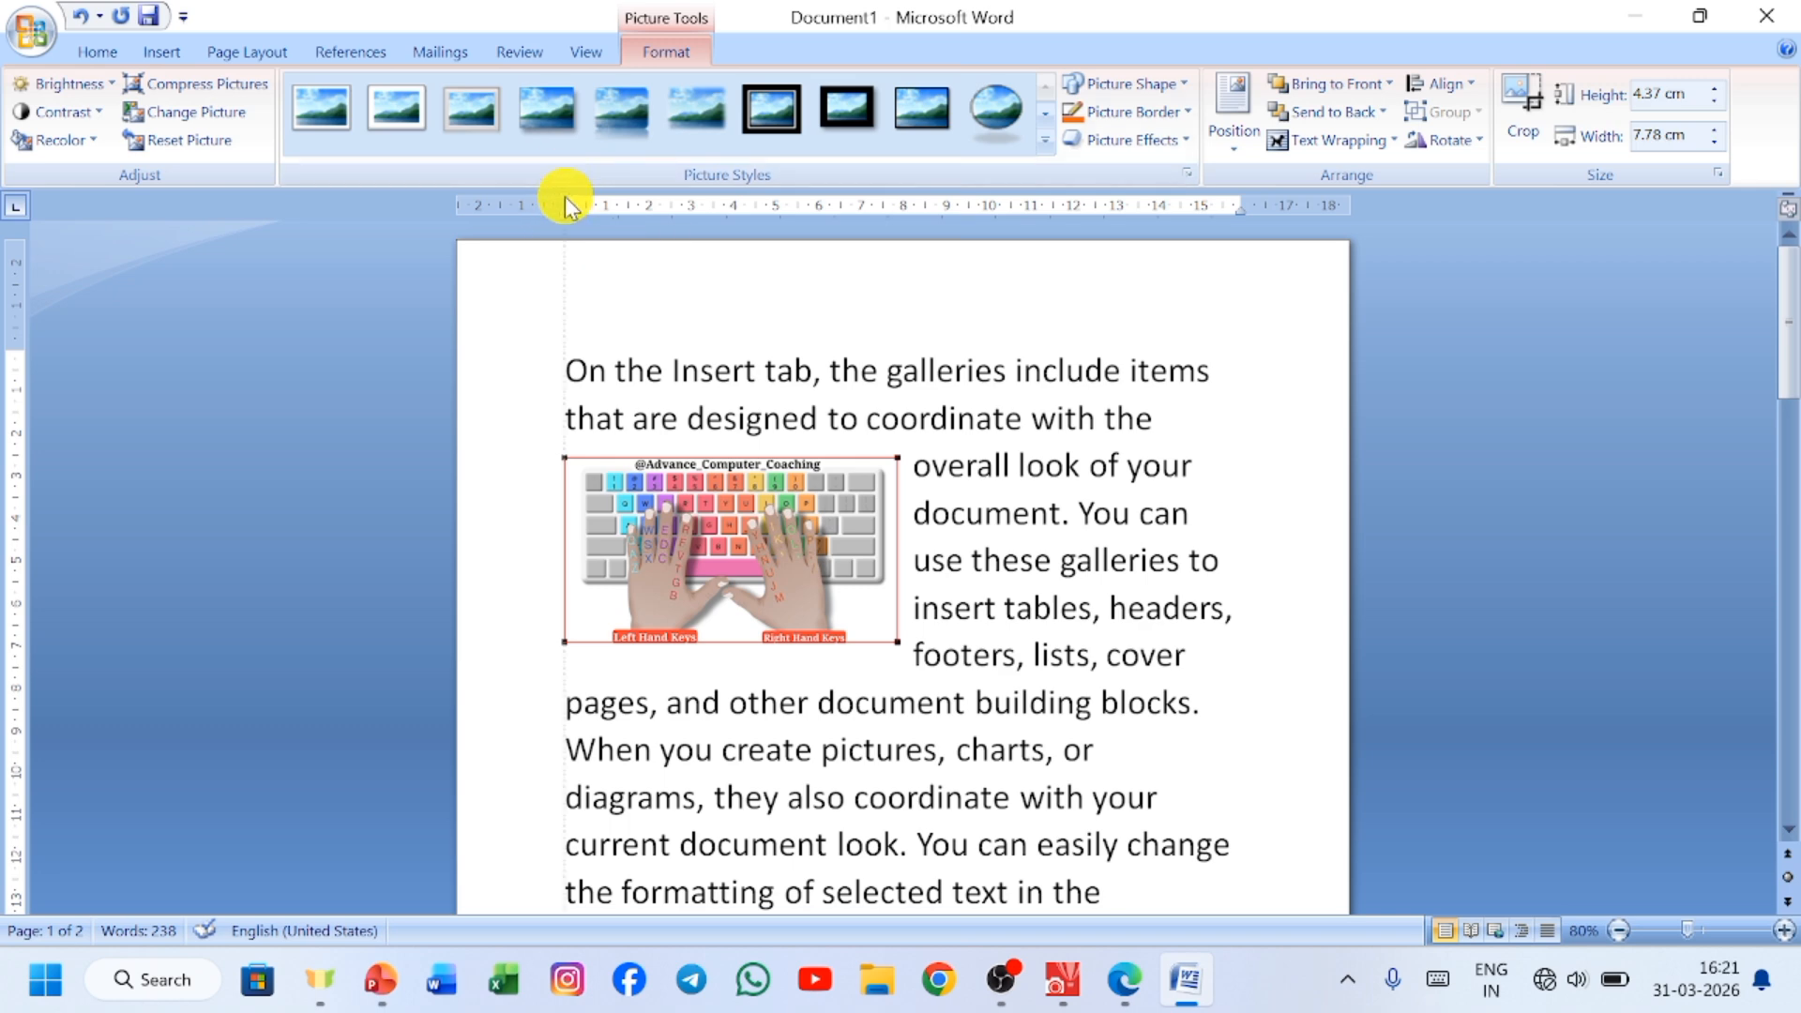
drag(566, 201, 515, 233)
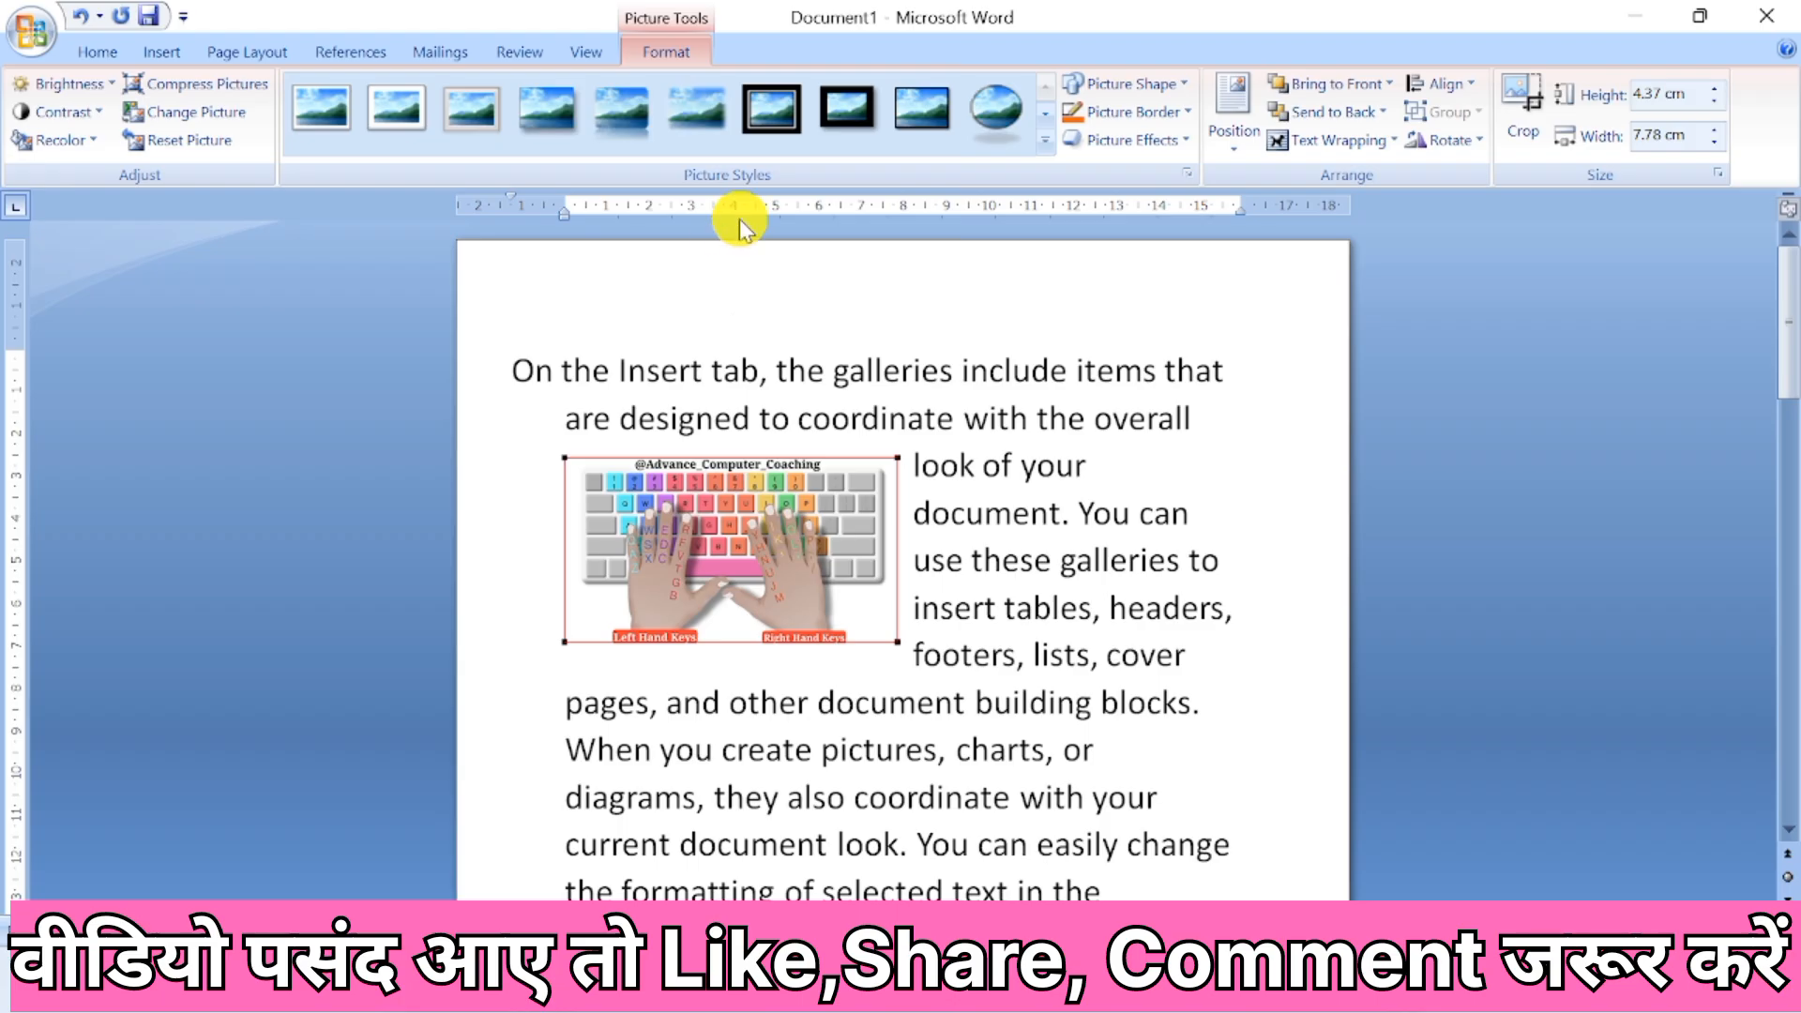
key(ctrl+z)
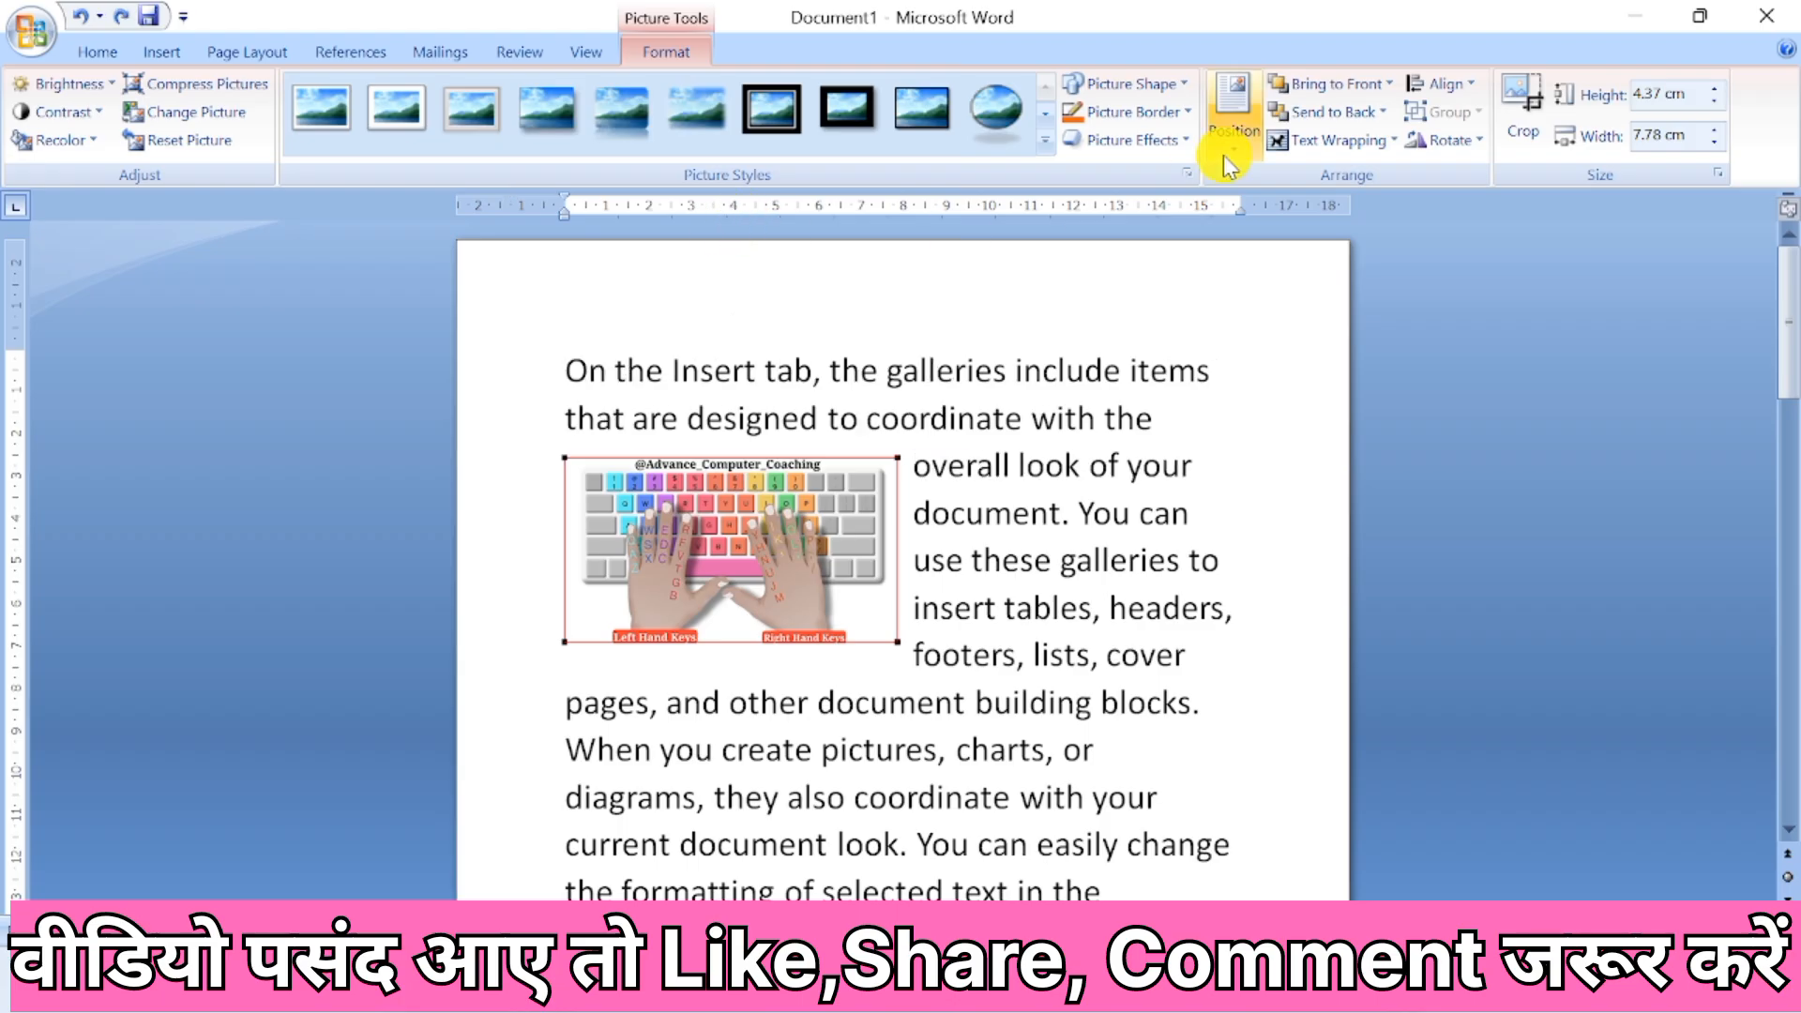
Align the picture with the right margin, and test it by moving that margin inward twice and back out.
click(1467, 106)
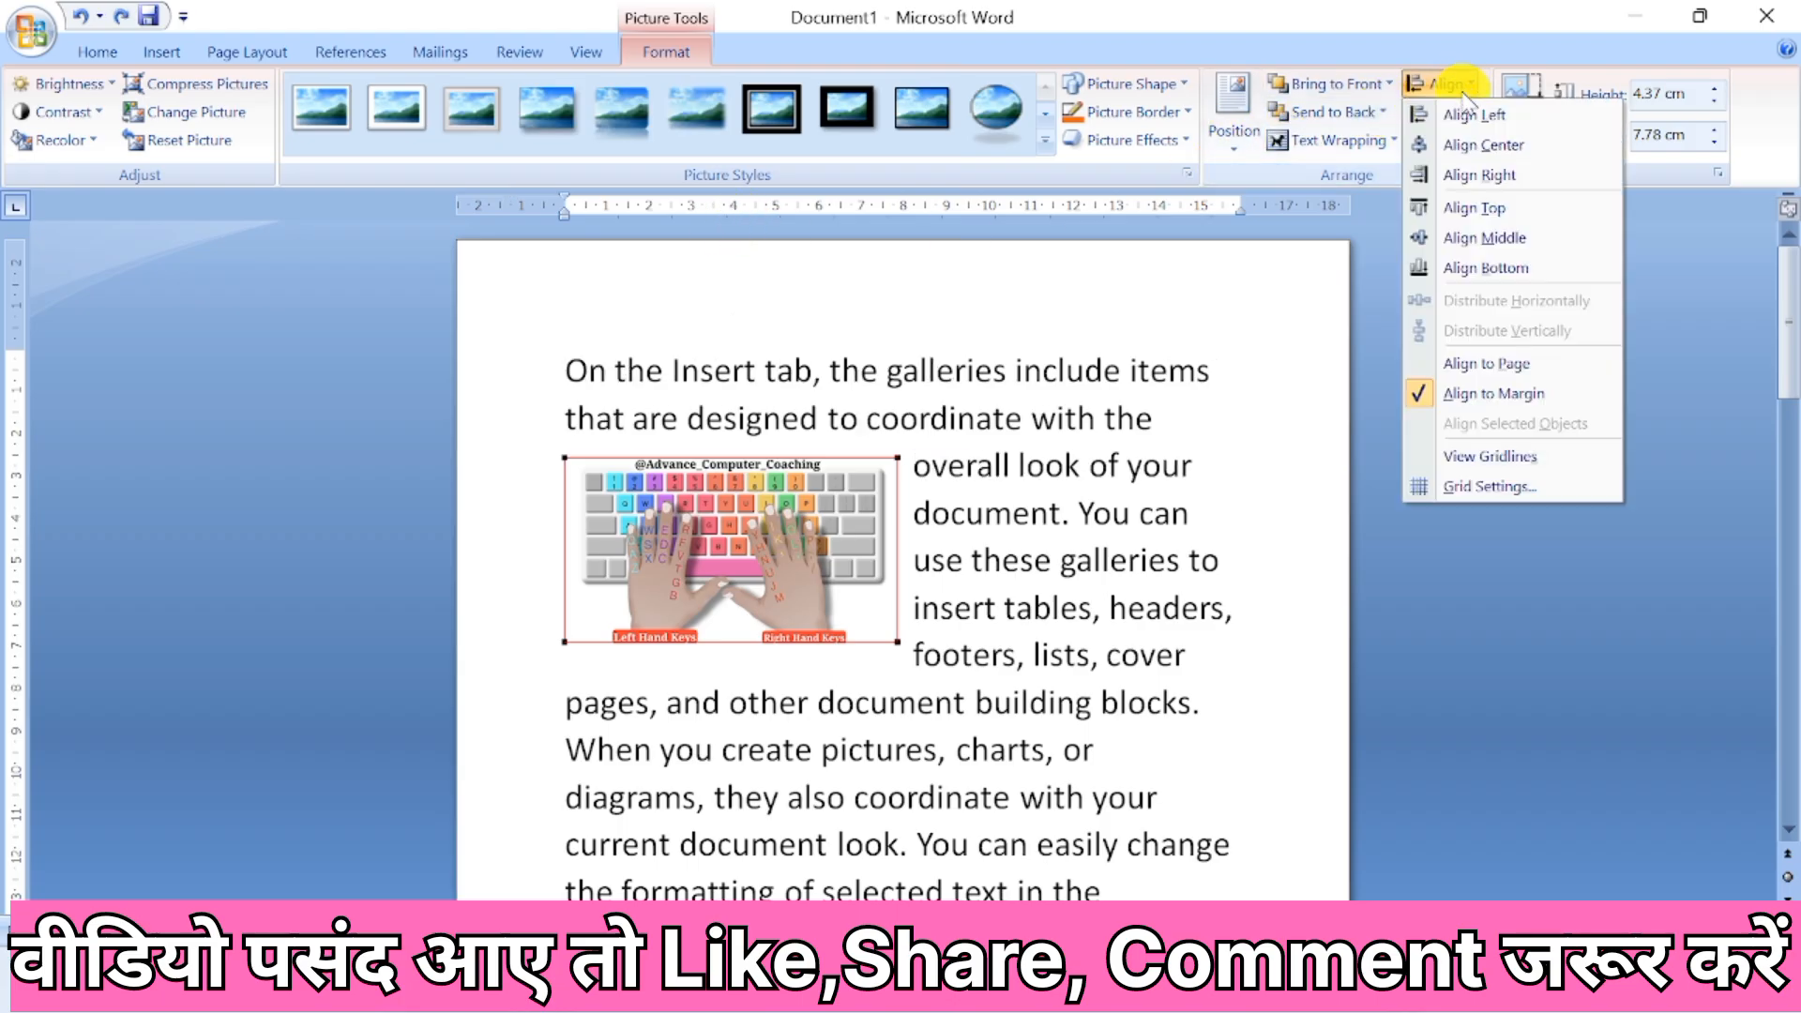
click(1491, 172)
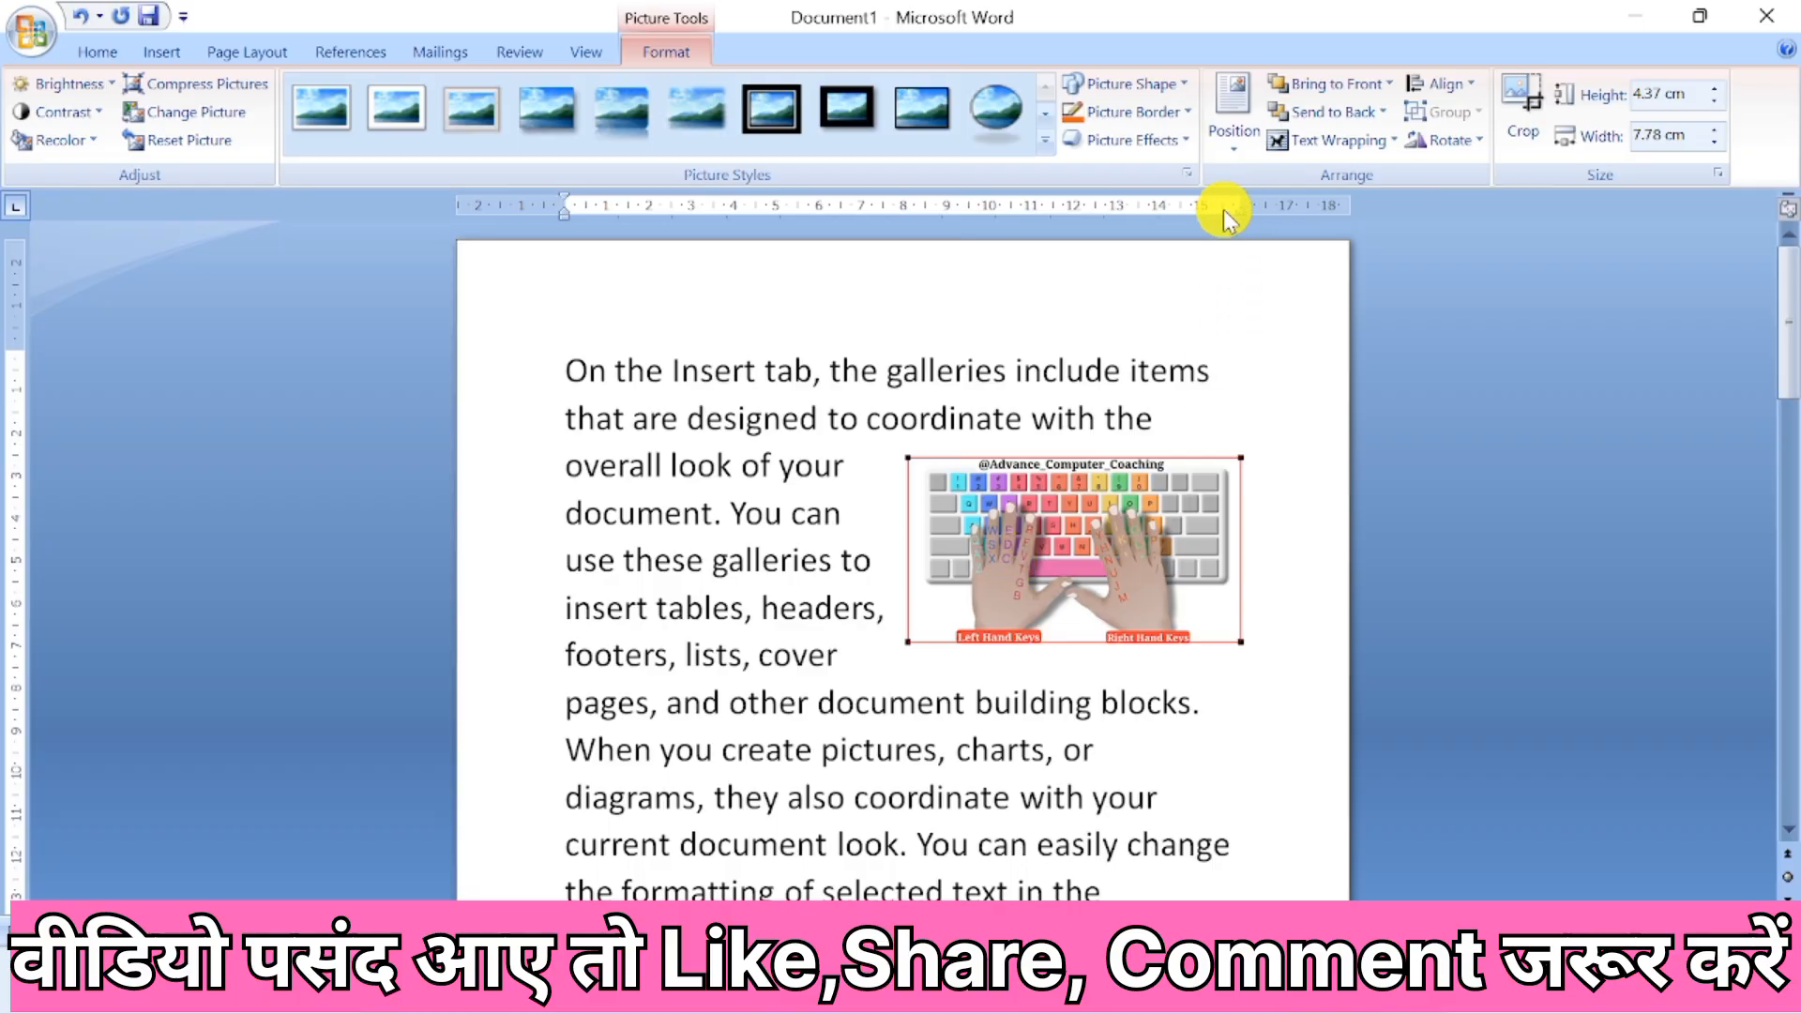
drag(1220, 208, 1072, 208)
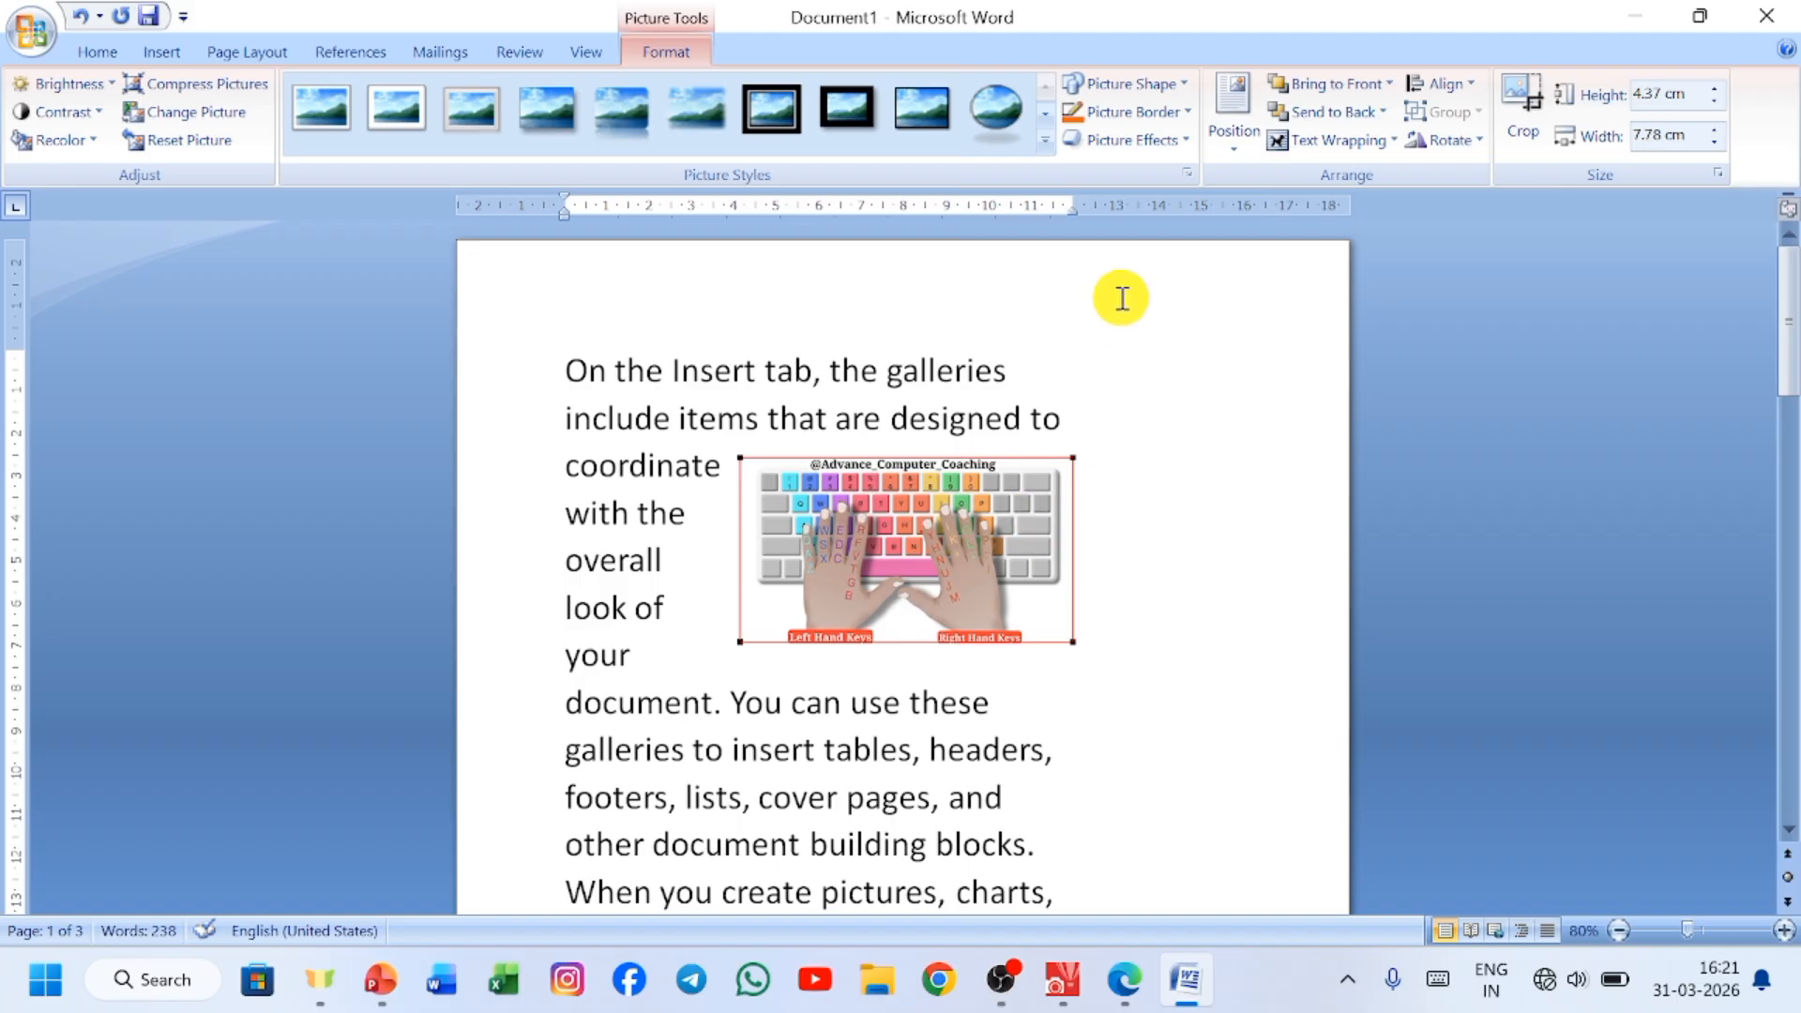
drag(1074, 206, 882, 205)
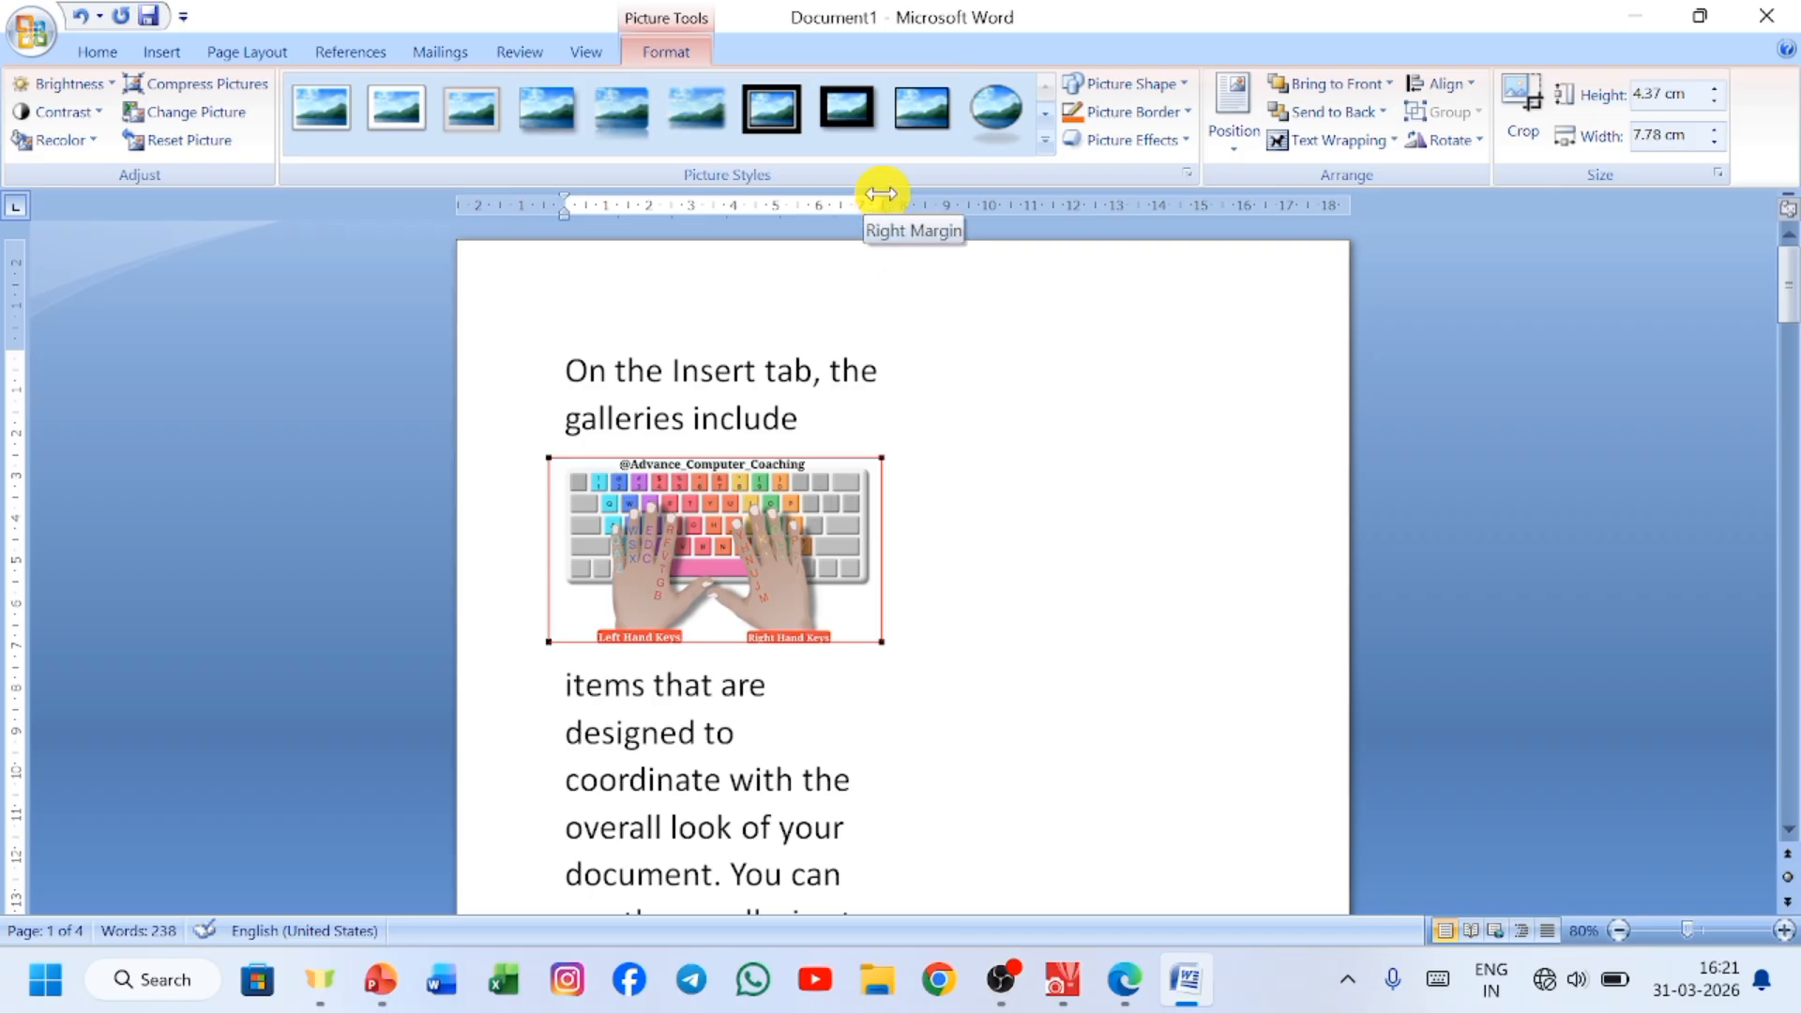
mouse_move(874, 205)
mouse_down()
mouse_move(1197, 183)
mouse_move(1240, 197)
mouse_up()
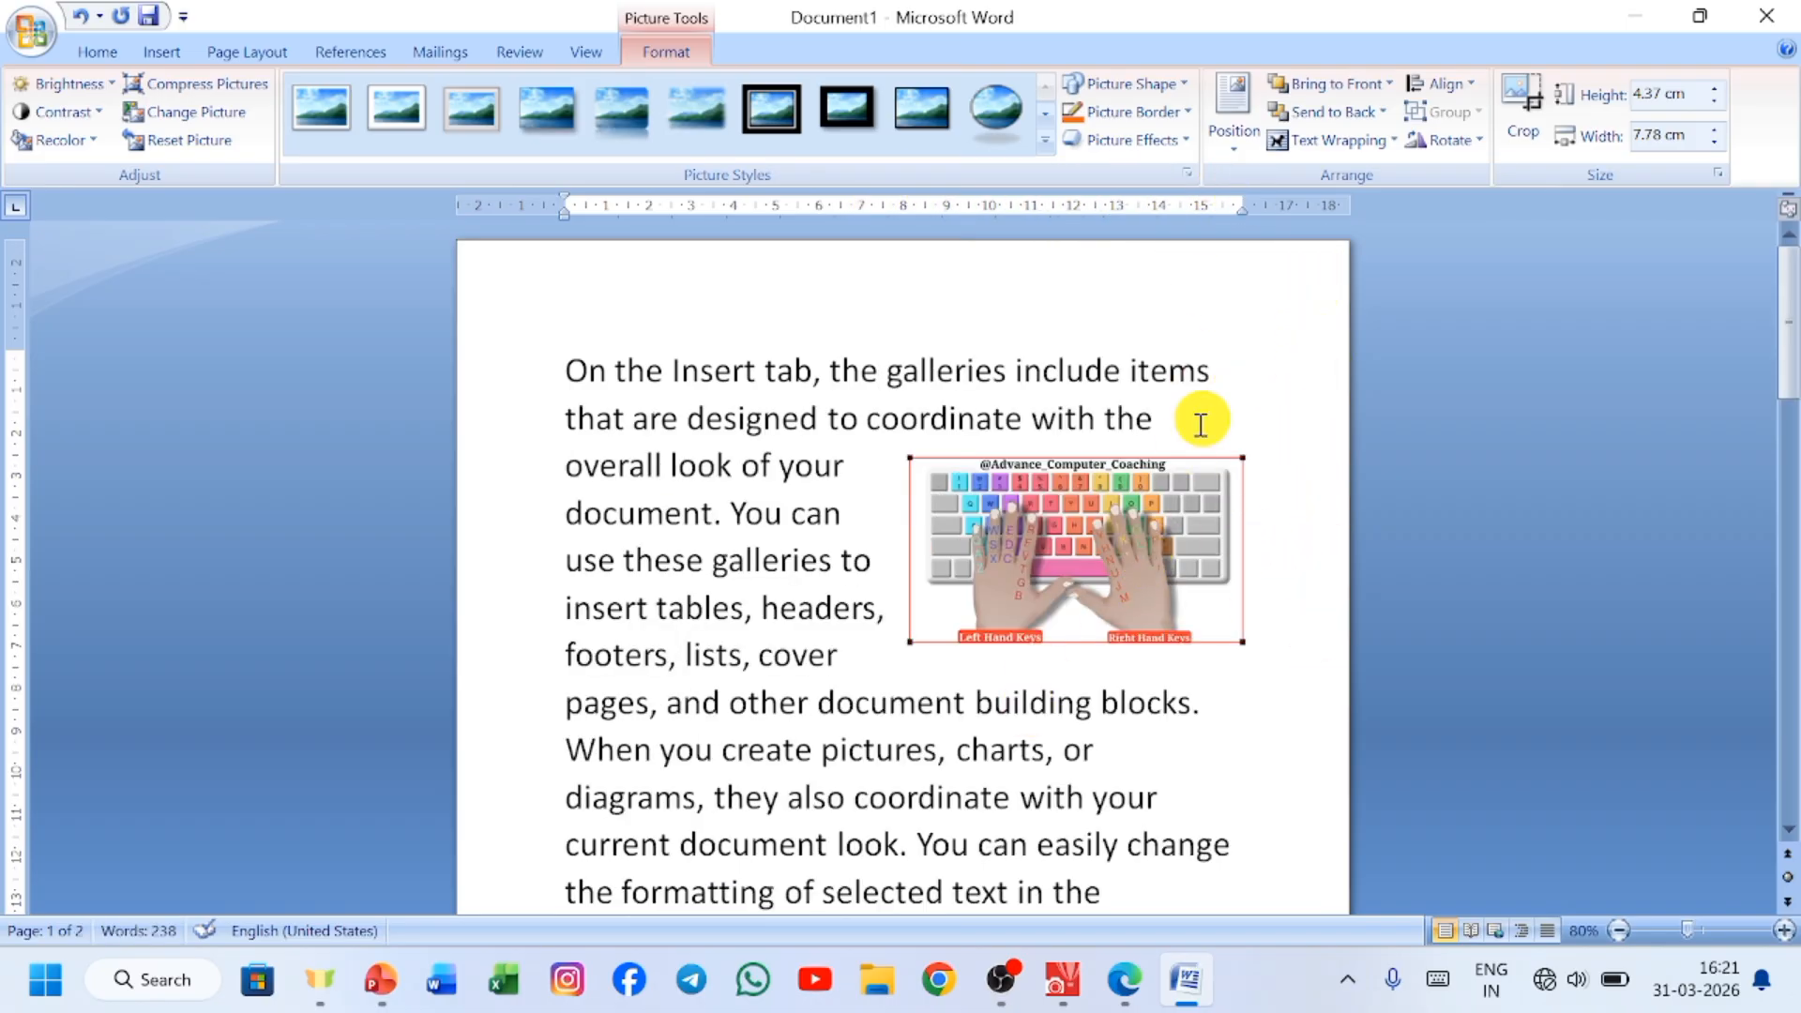
Center the picture horizontally between the page margins.
click(1475, 86)
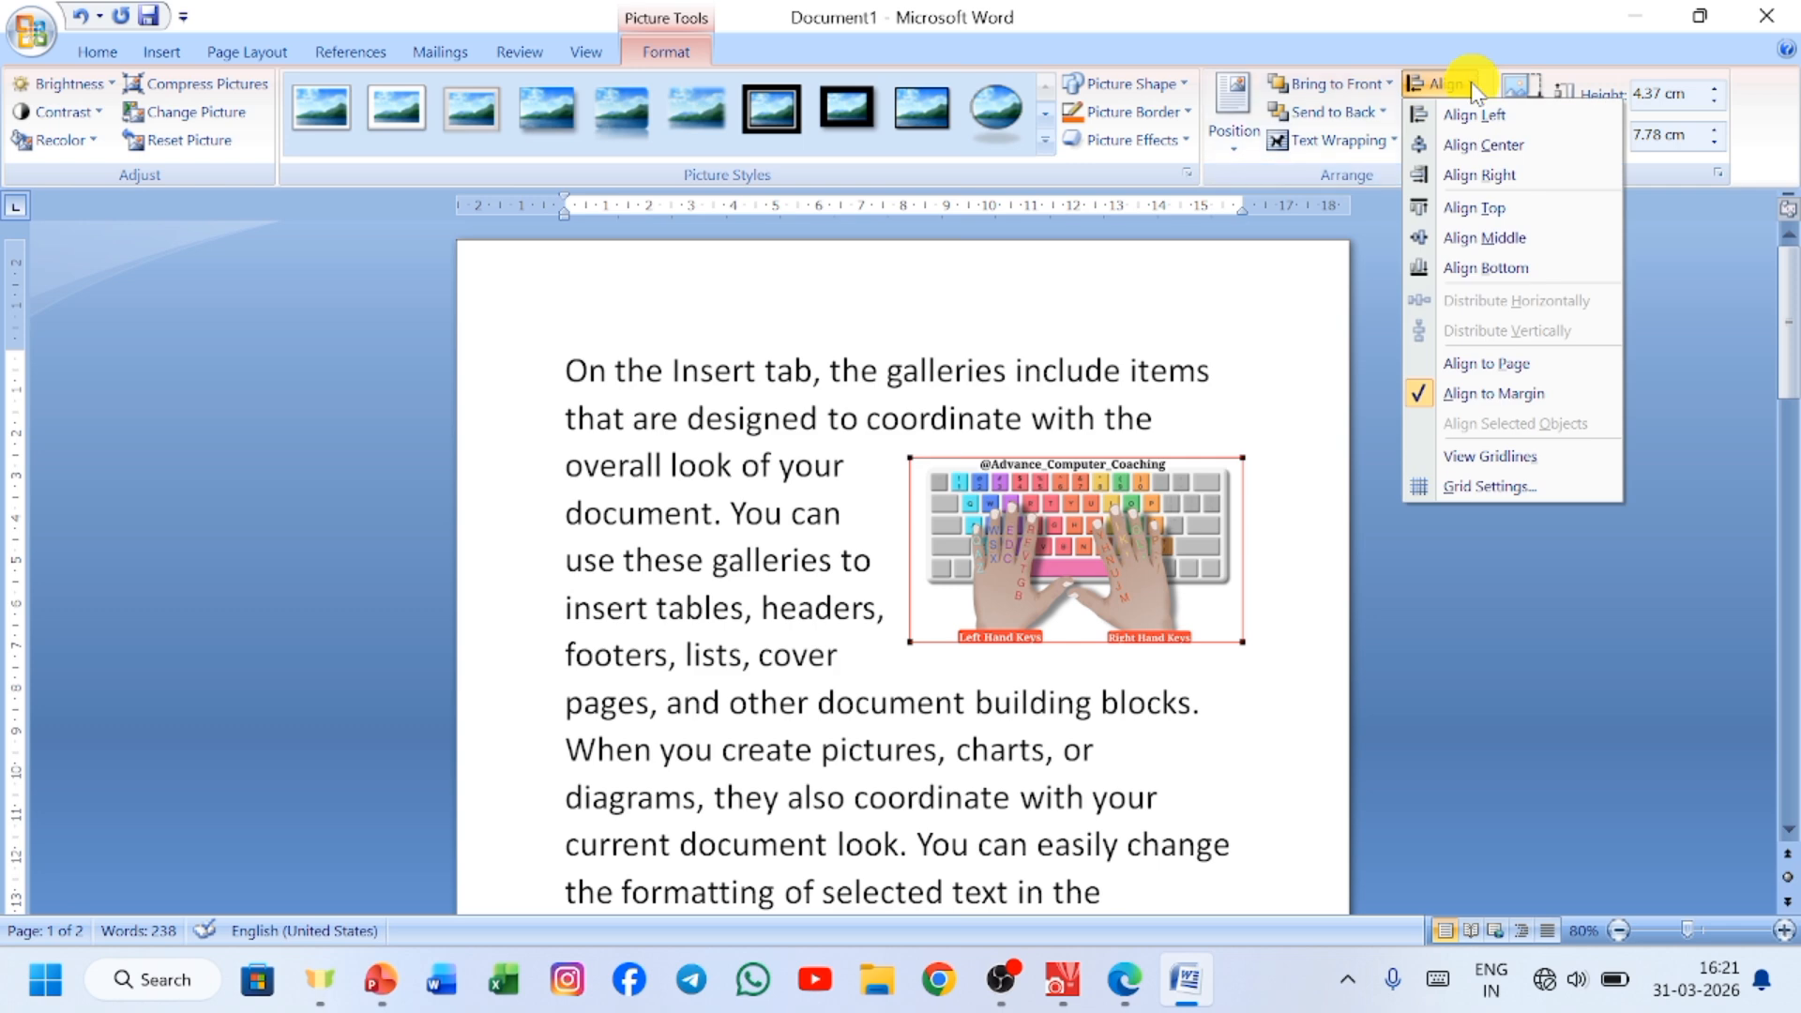
click(1506, 151)
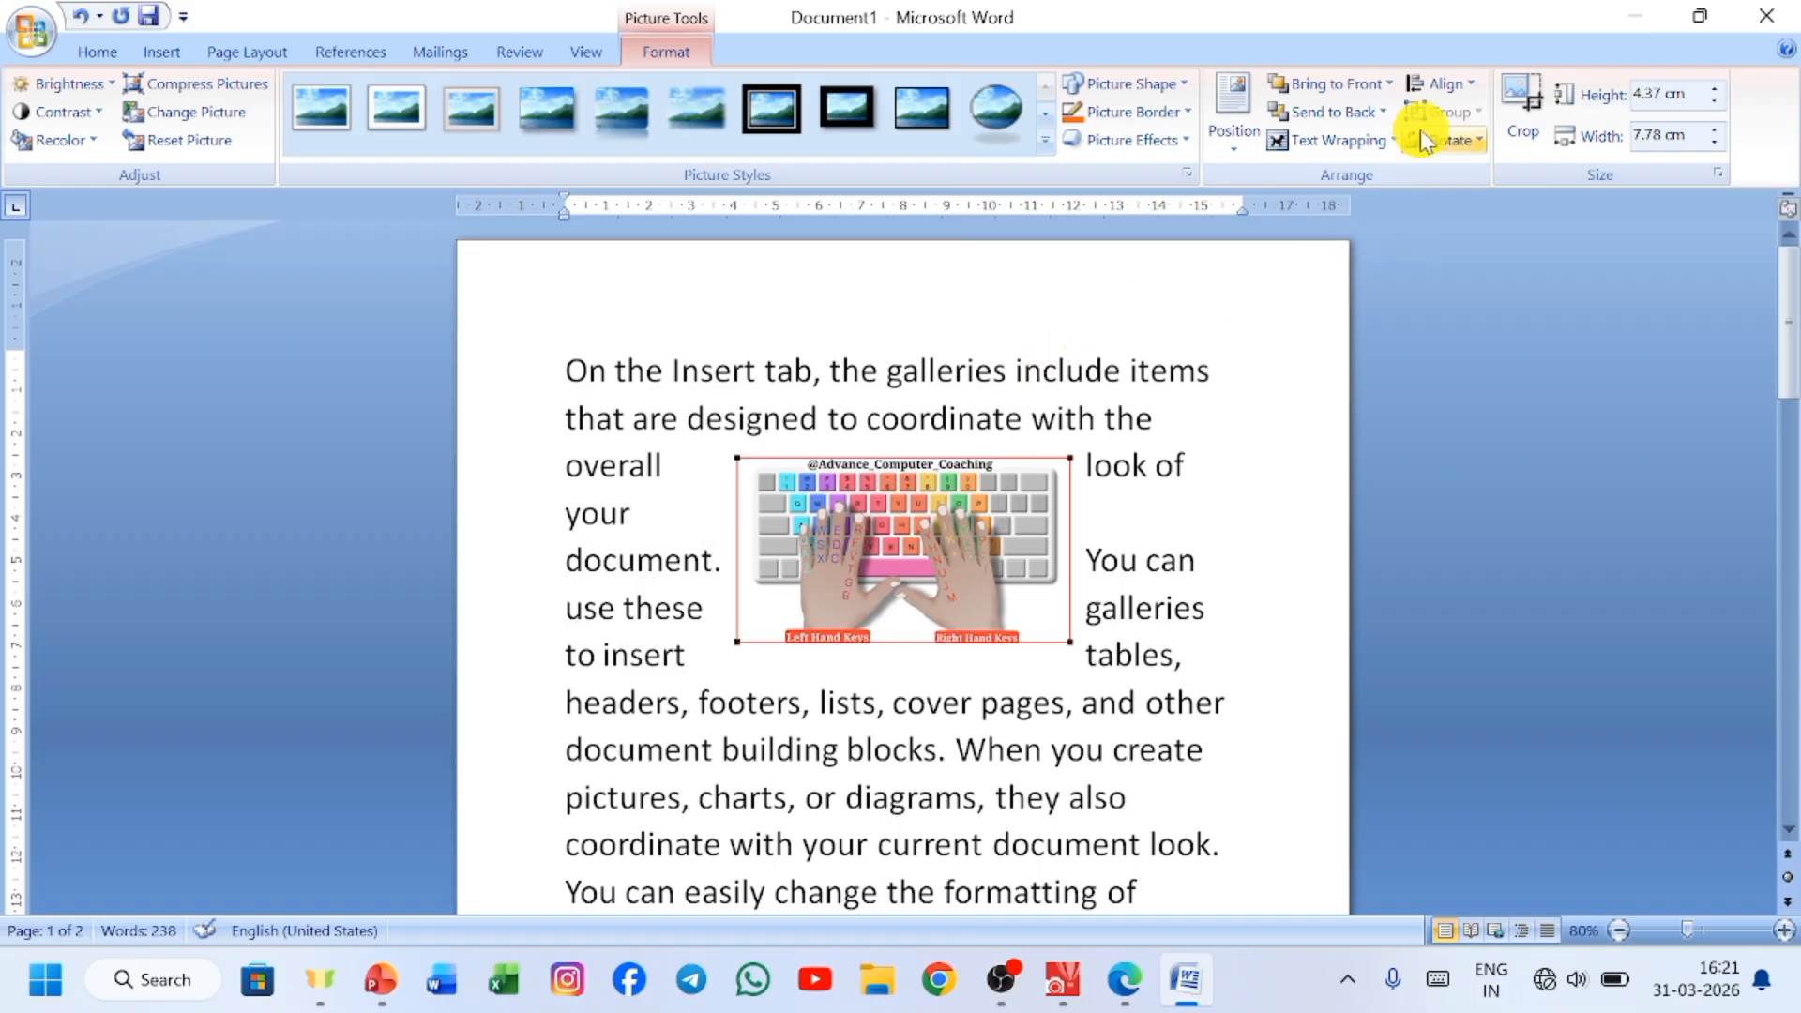
Try Align Top and Align Middle on the picture relative to the margins.
click(1444, 85)
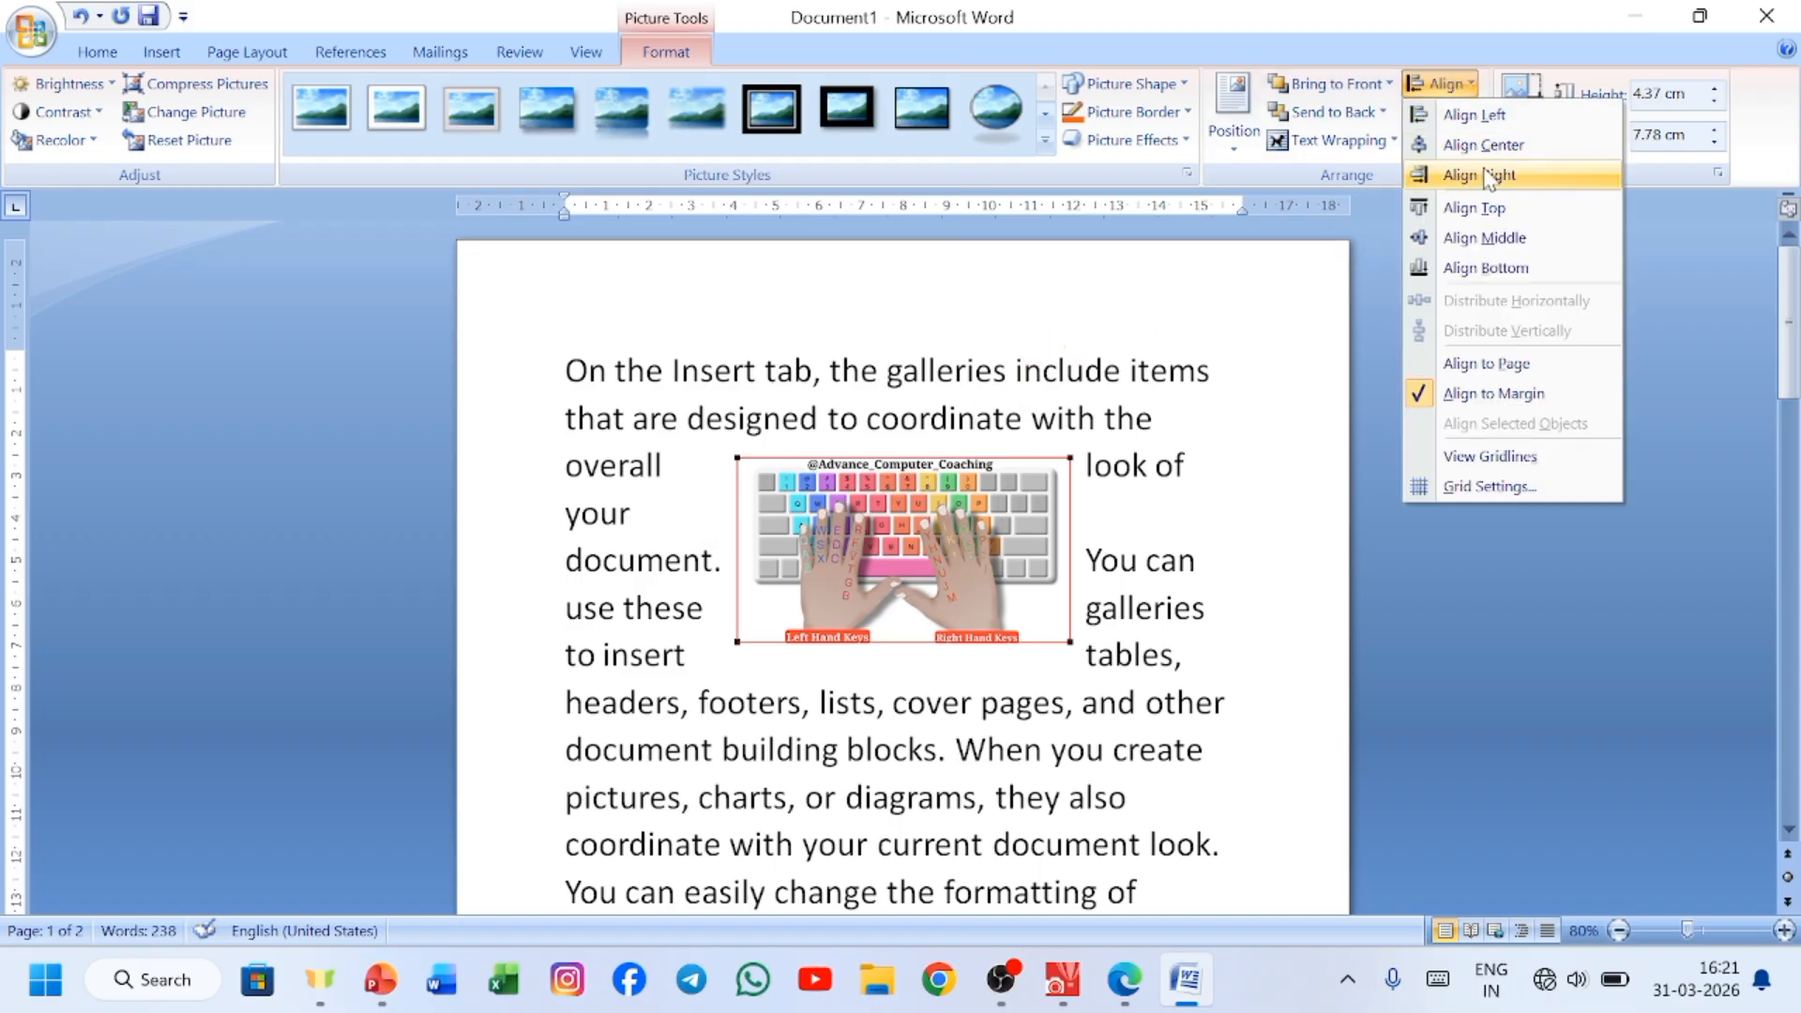
click(1518, 208)
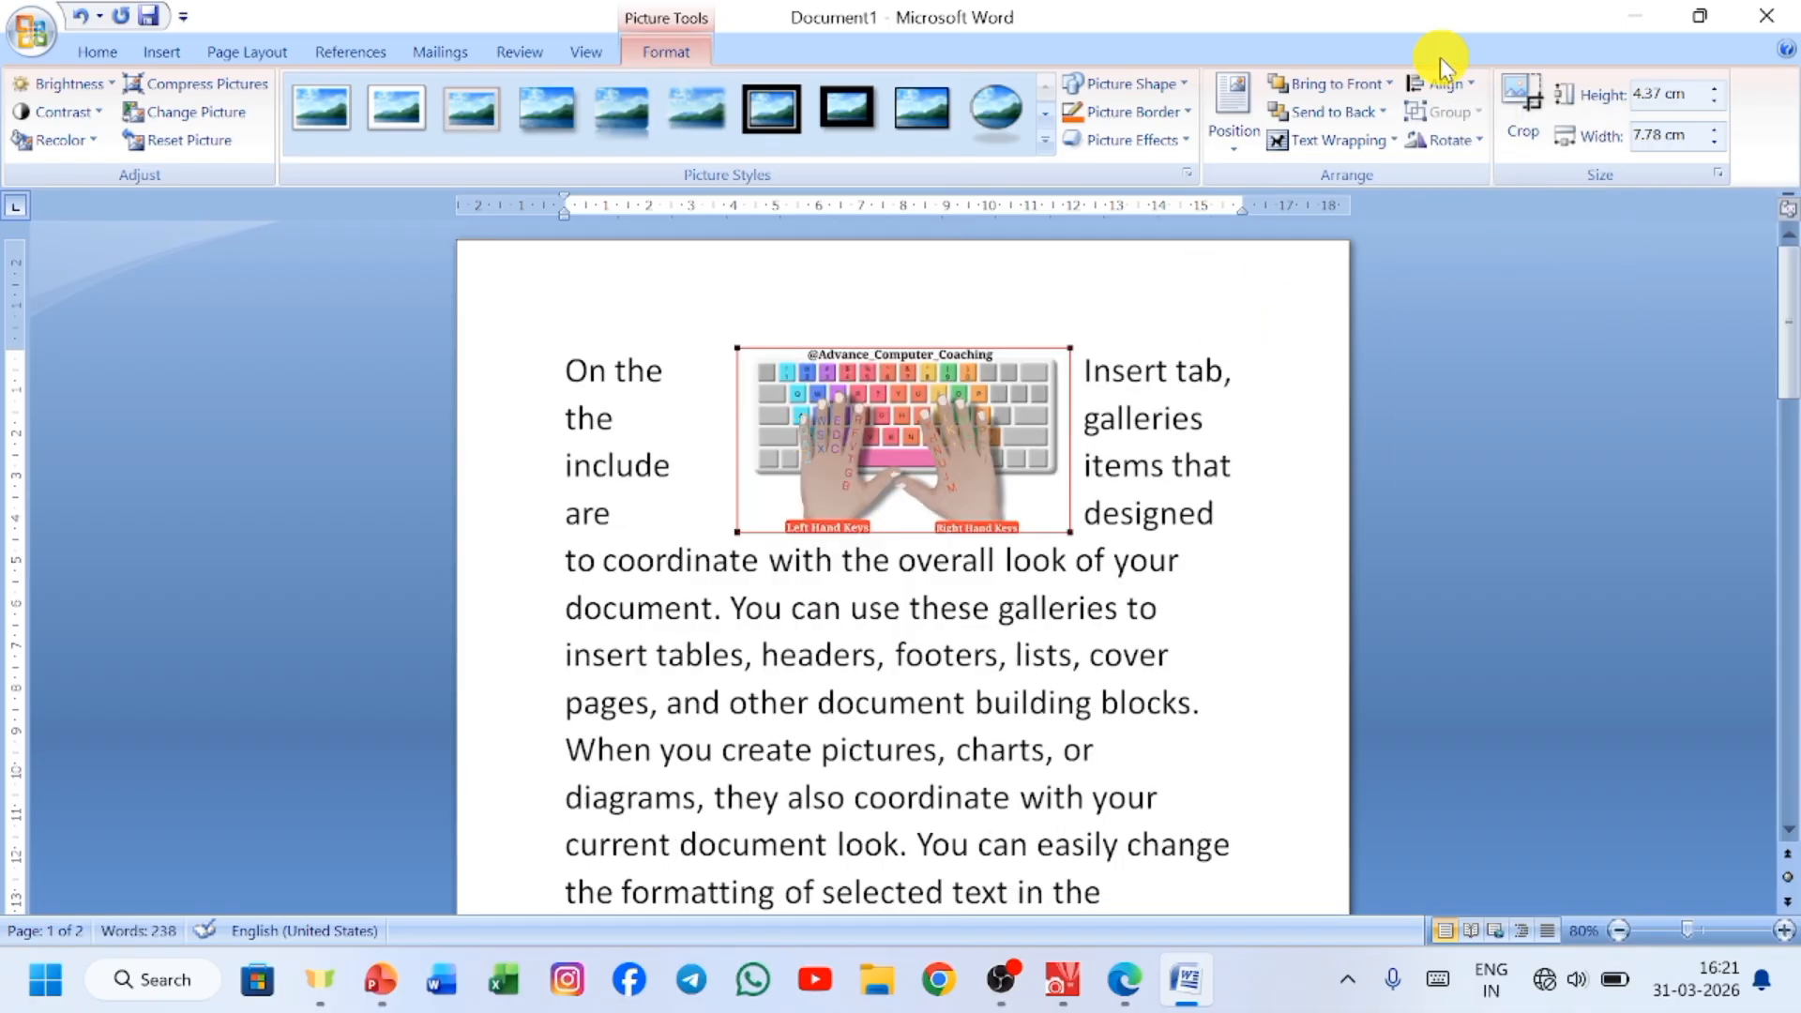
click(1453, 86)
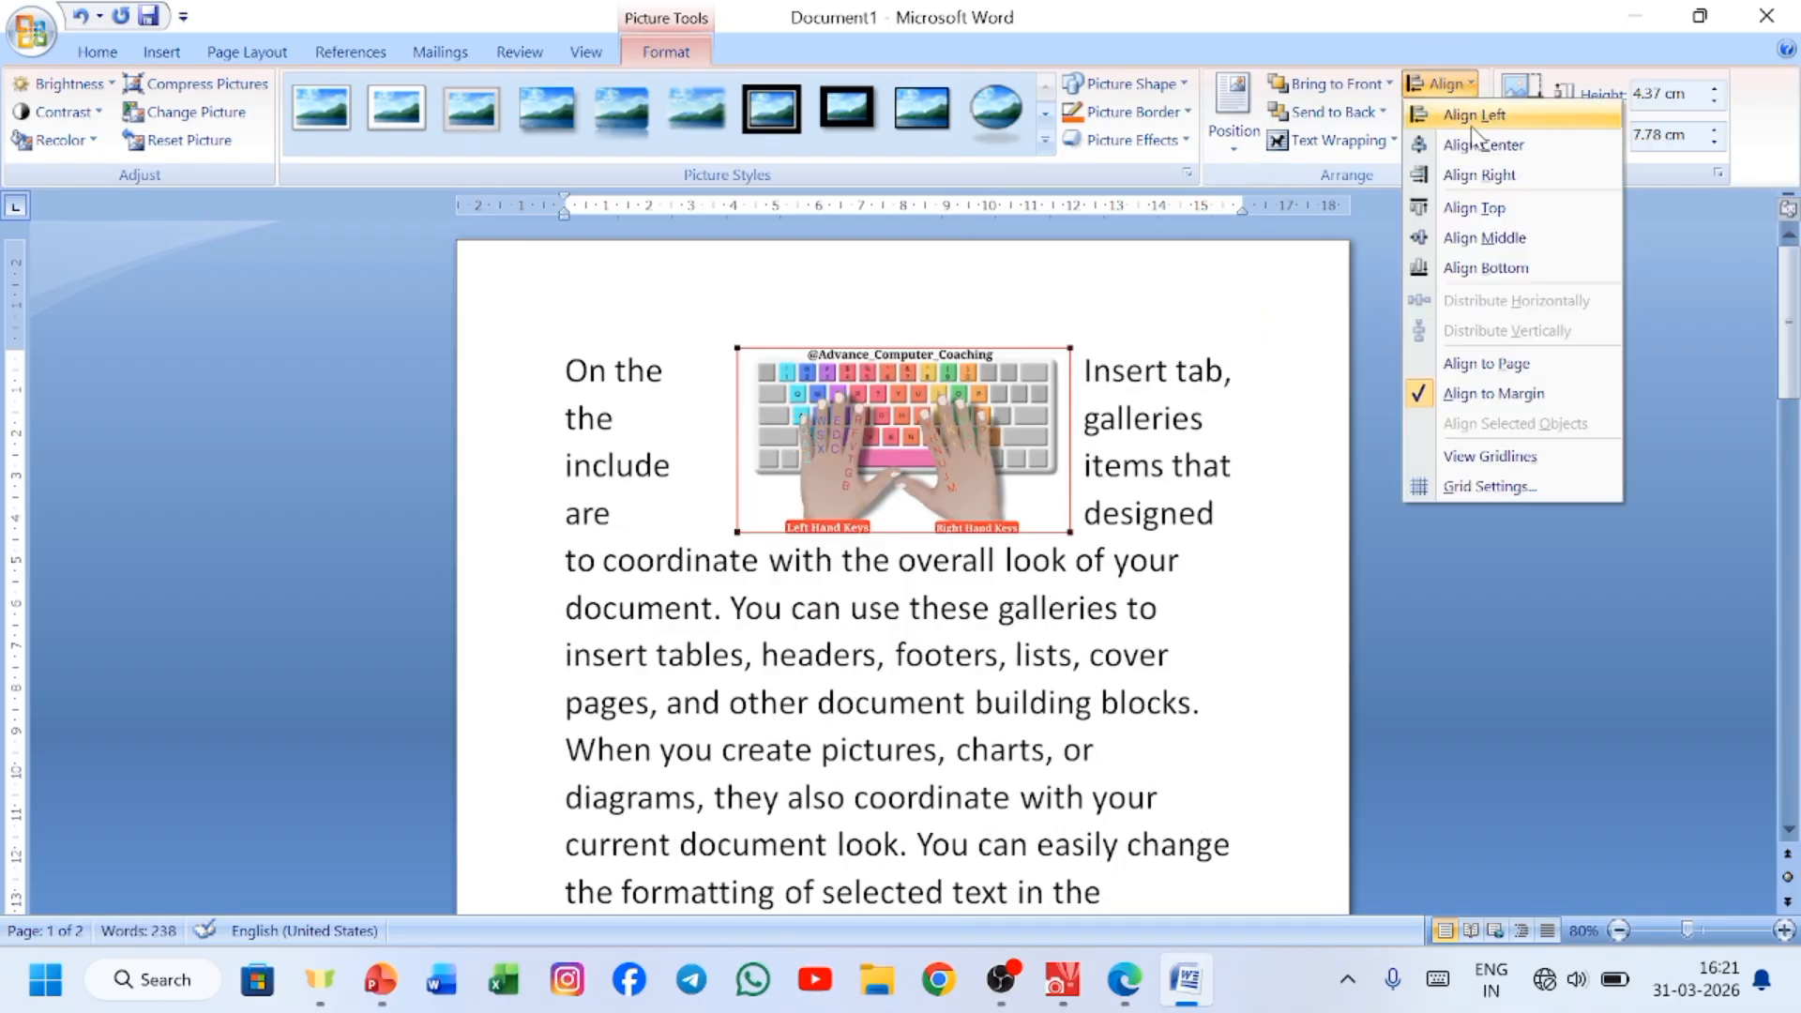
click(1529, 237)
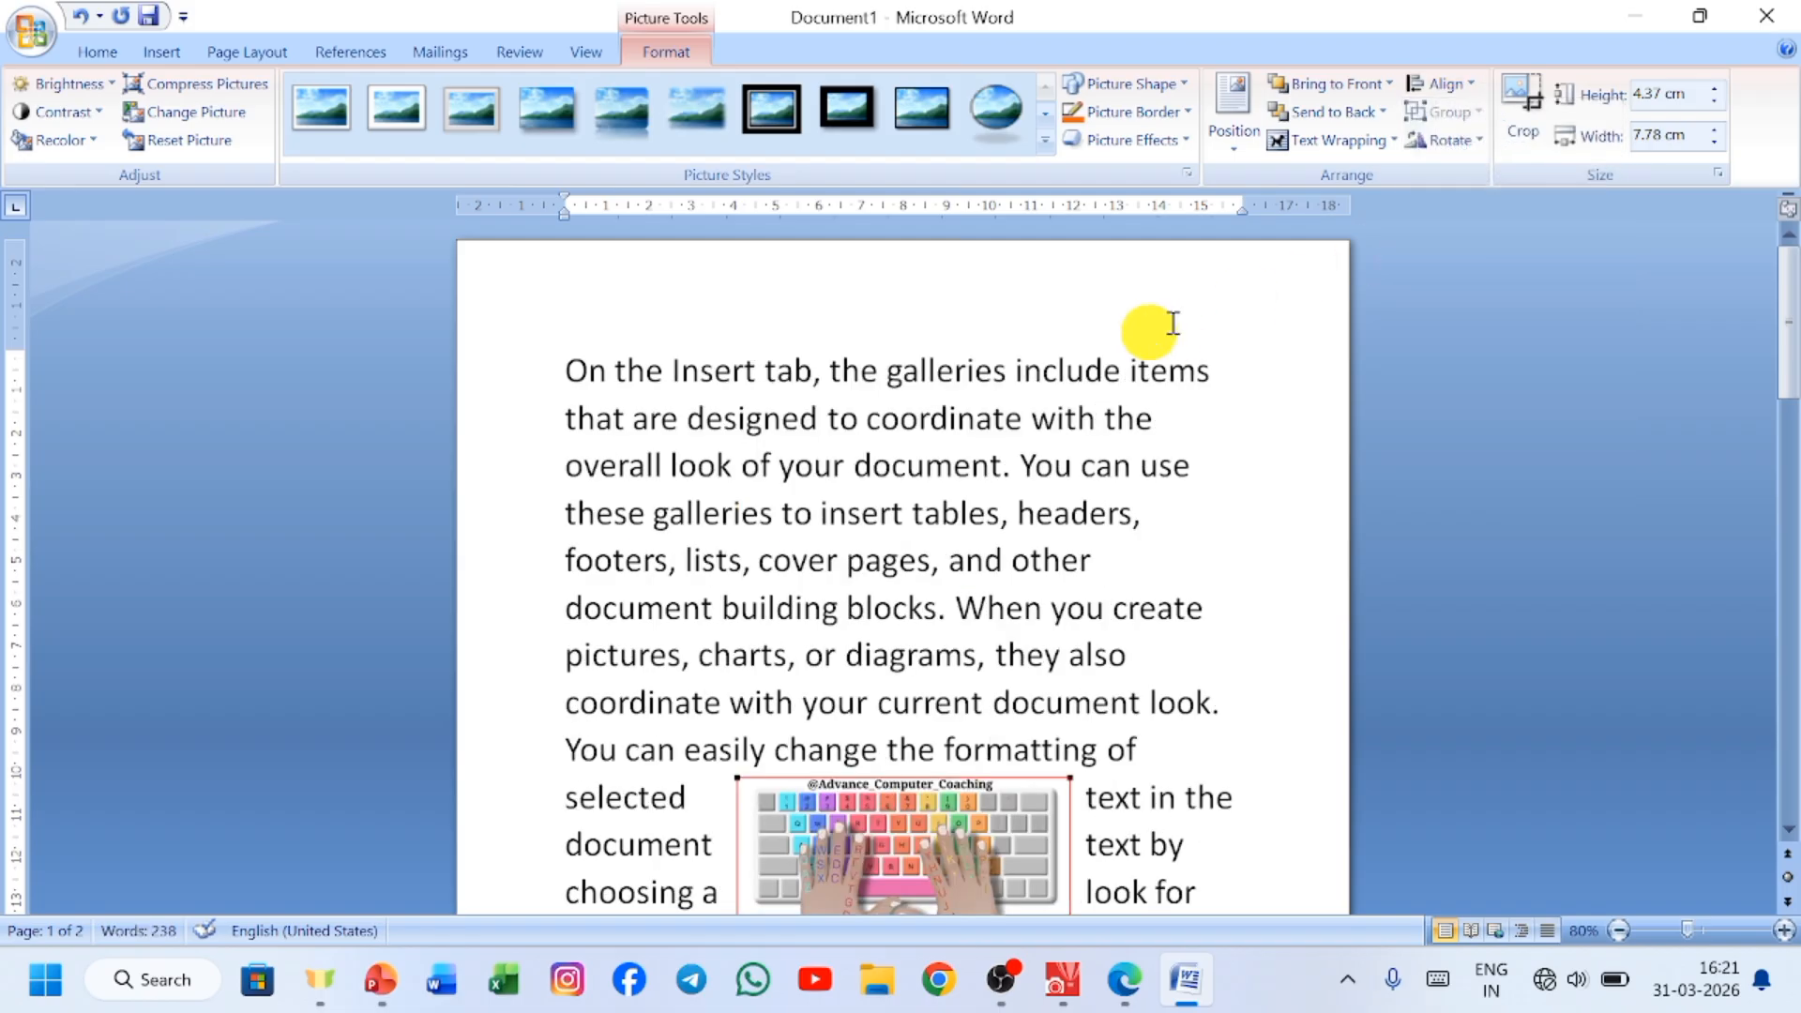
Align the picture with the bottom margin of the first page.
scroll(1579, 399, down, 1)
scroll(1579, 395, down, 1)
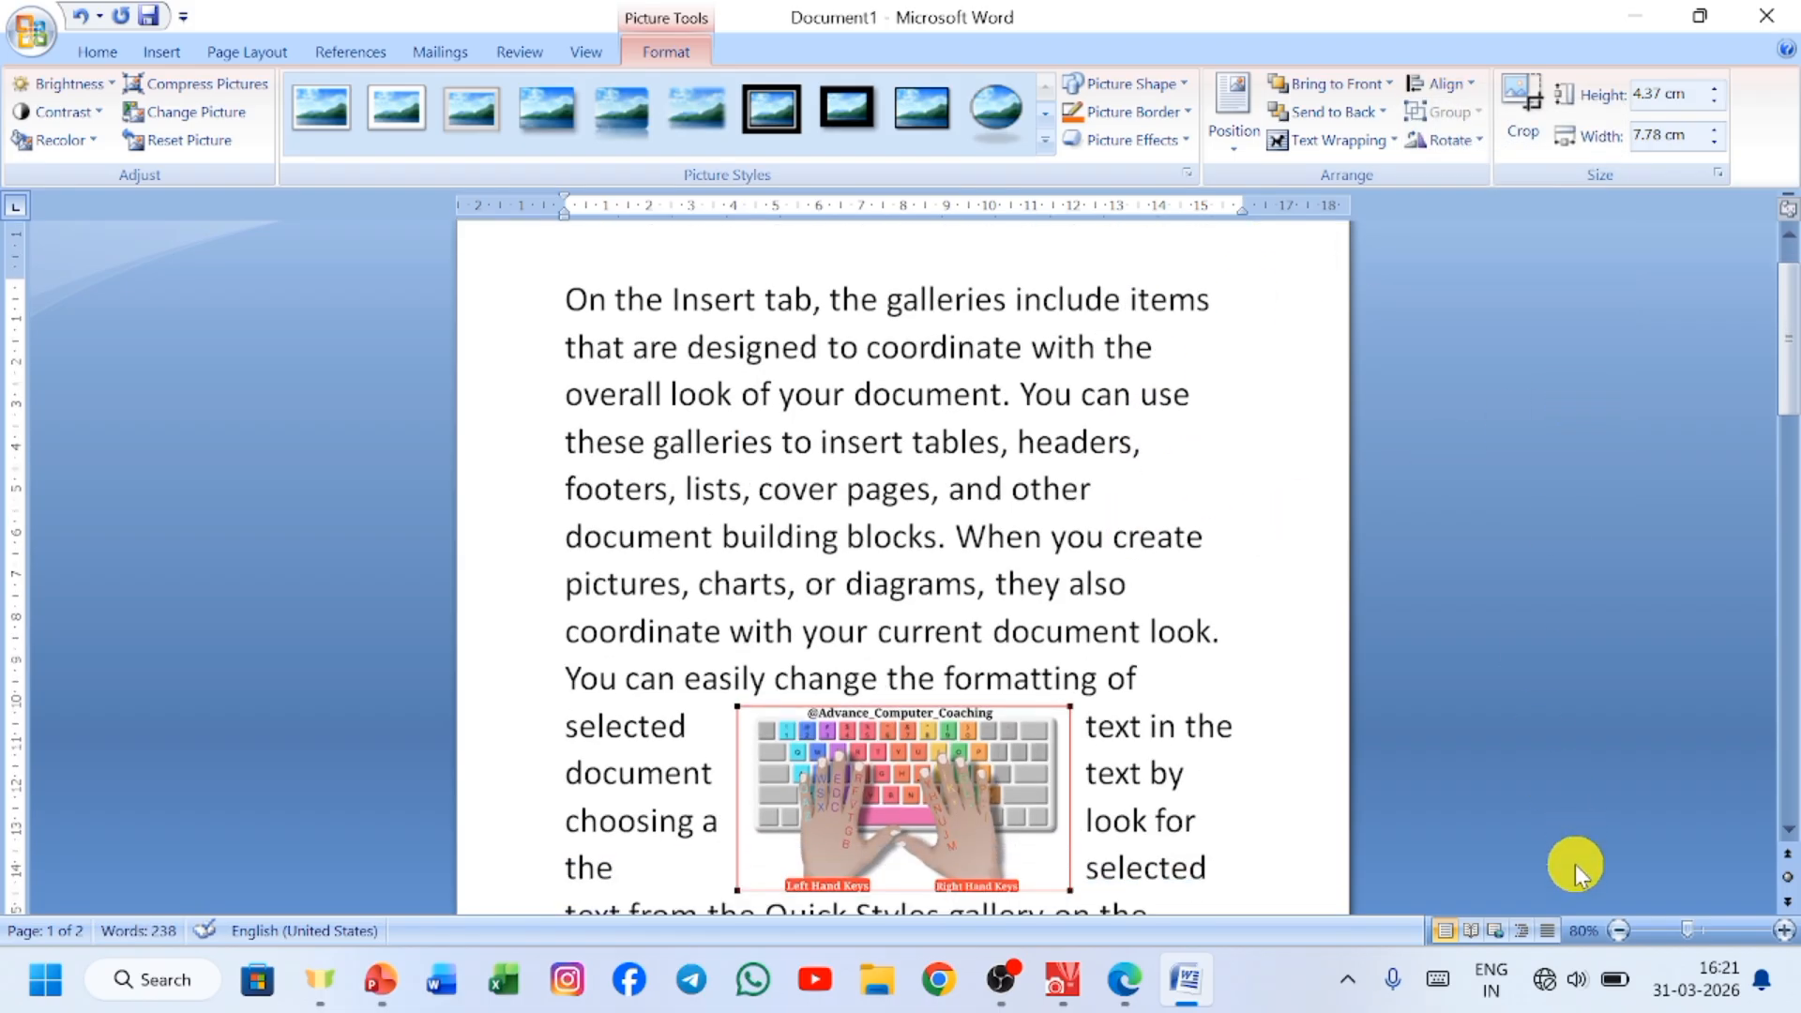
click(1616, 929)
click(1616, 930)
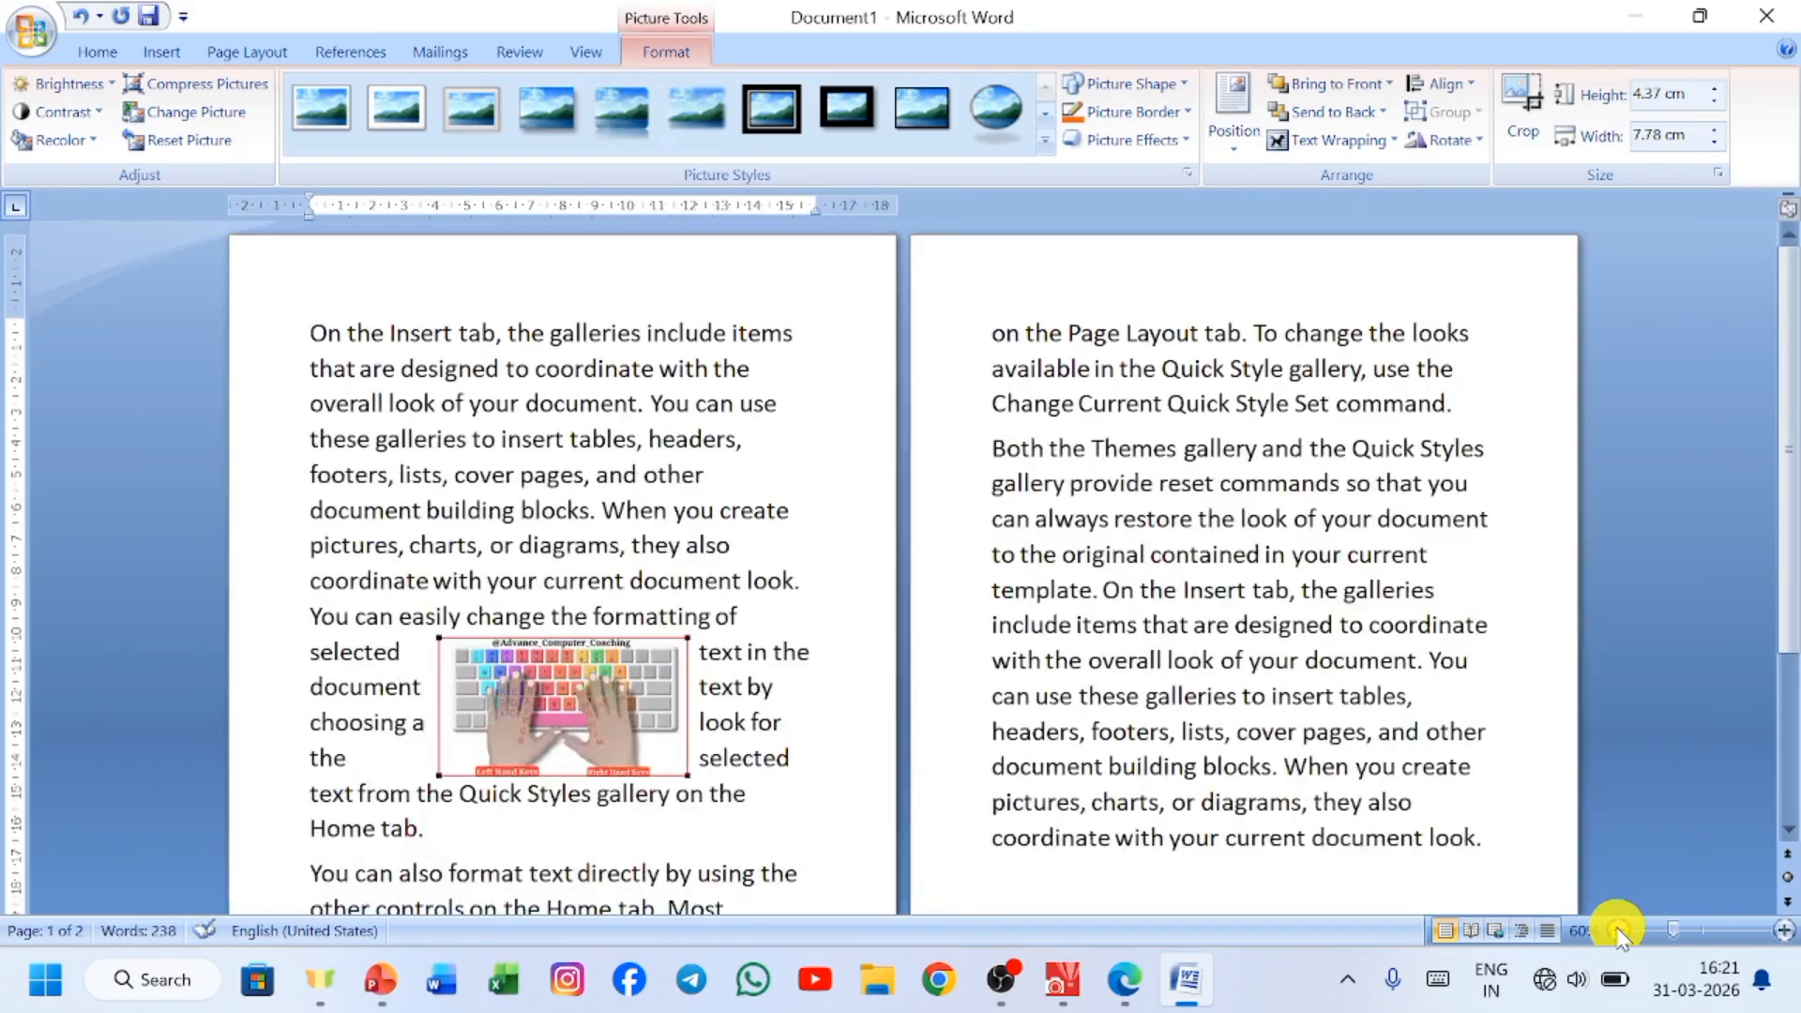
click(1616, 930)
click(1616, 930)
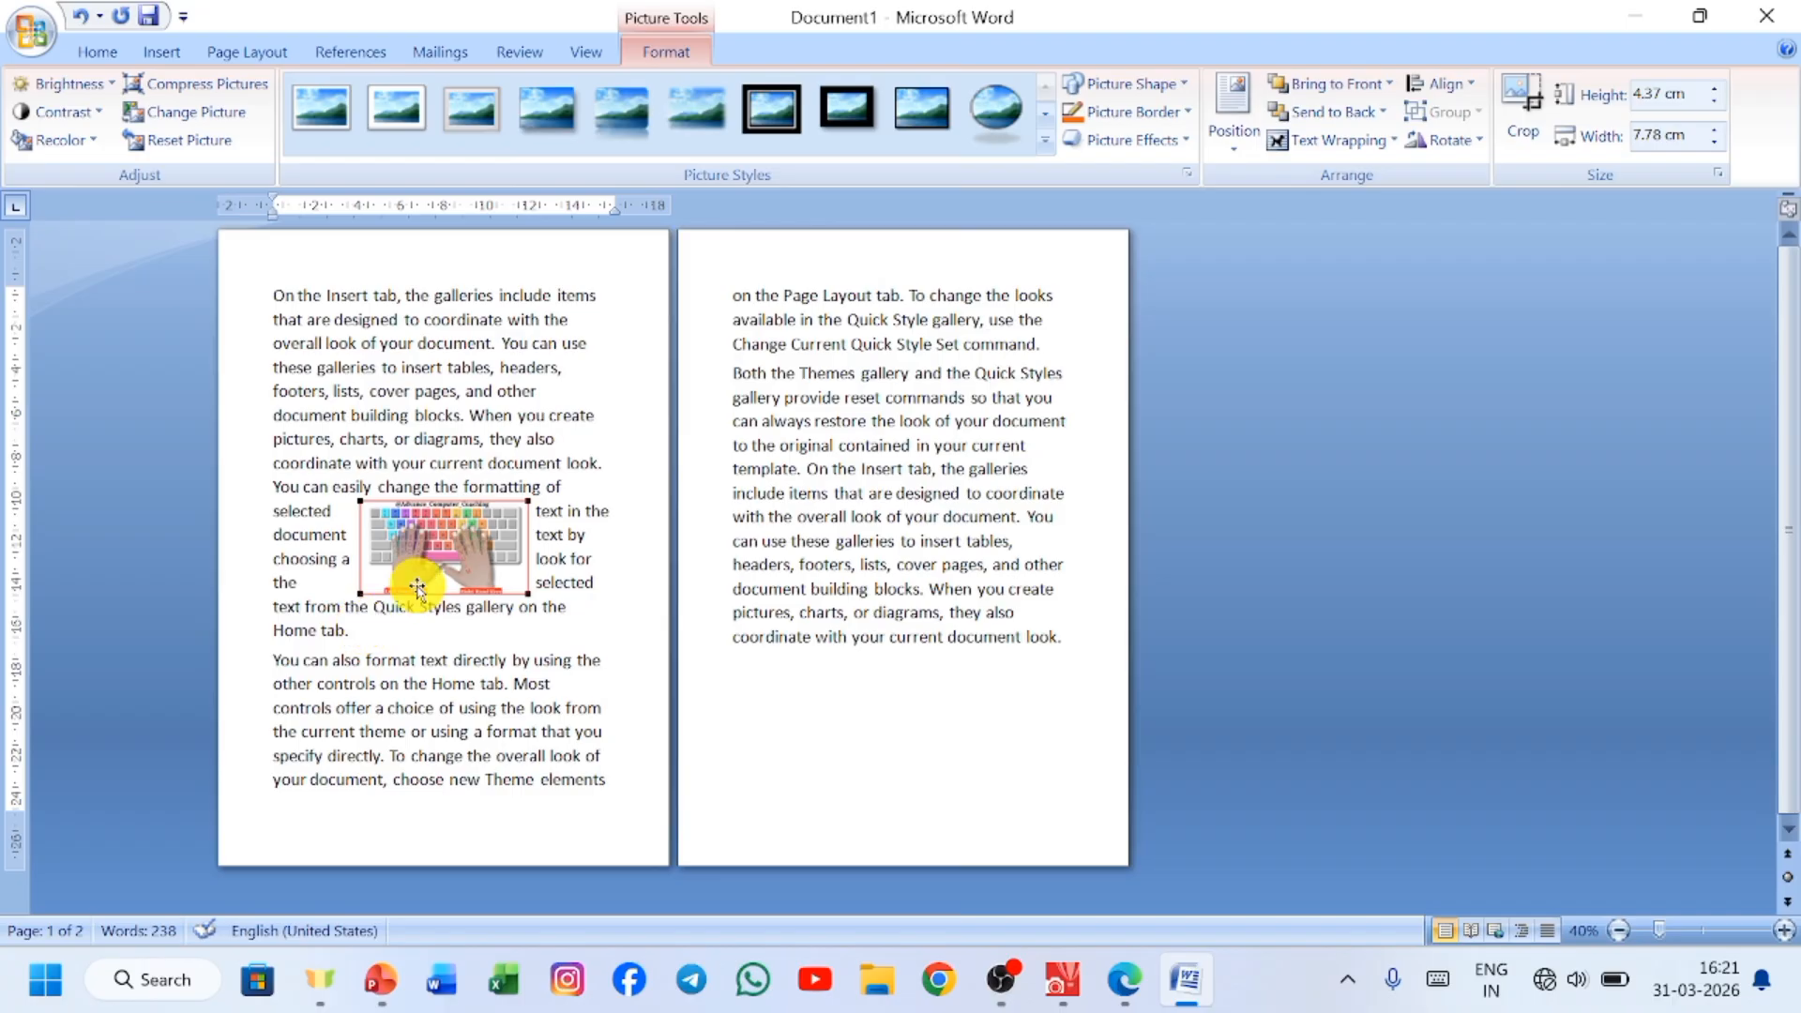
click(1475, 83)
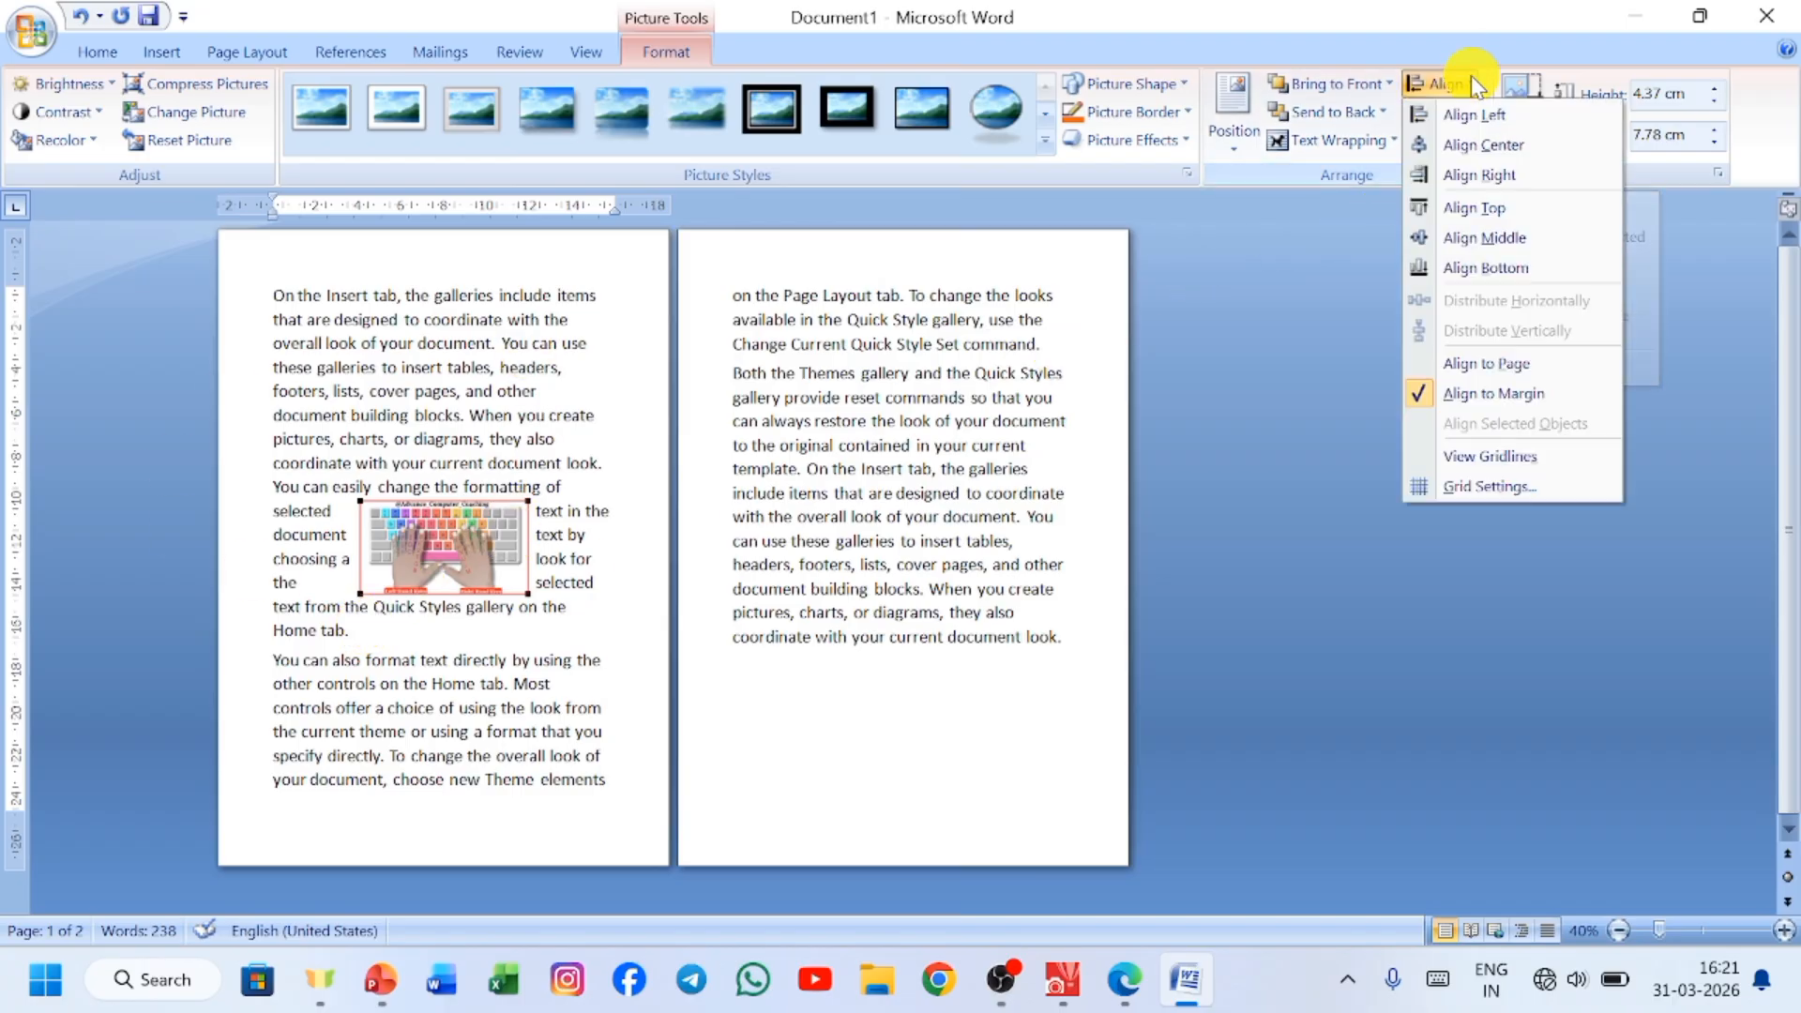
click(1516, 251)
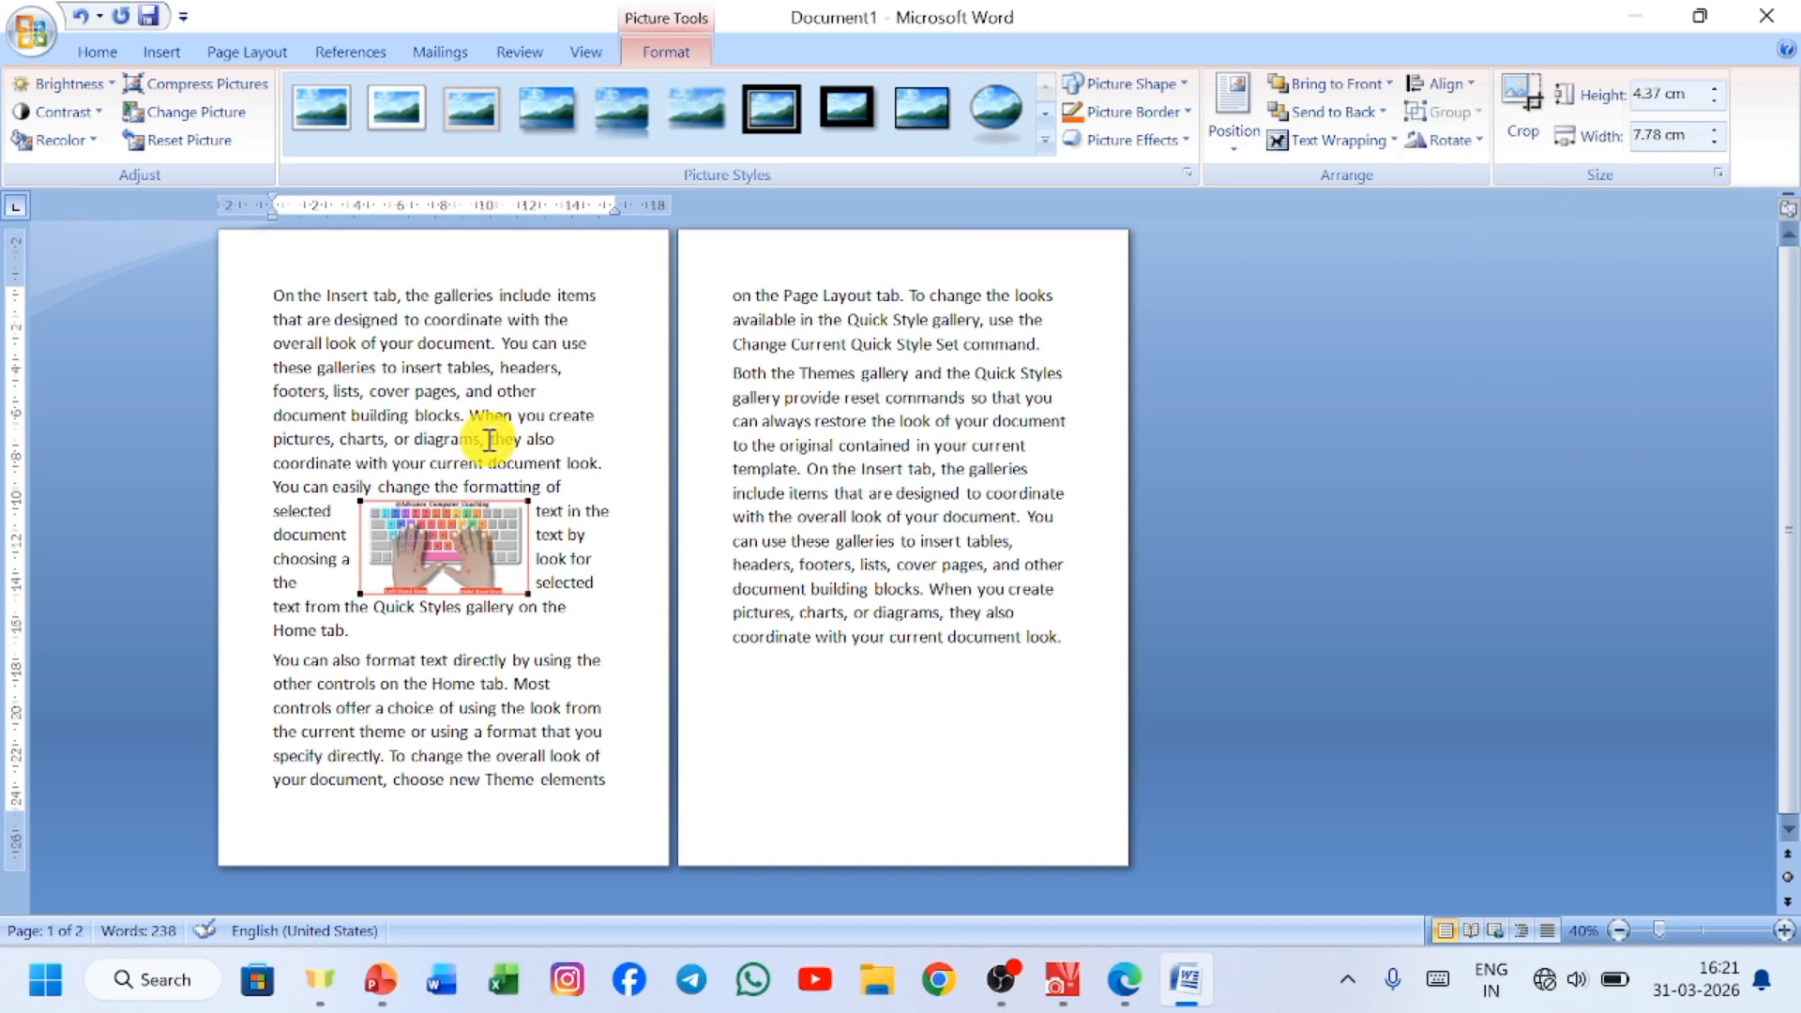
click(1459, 94)
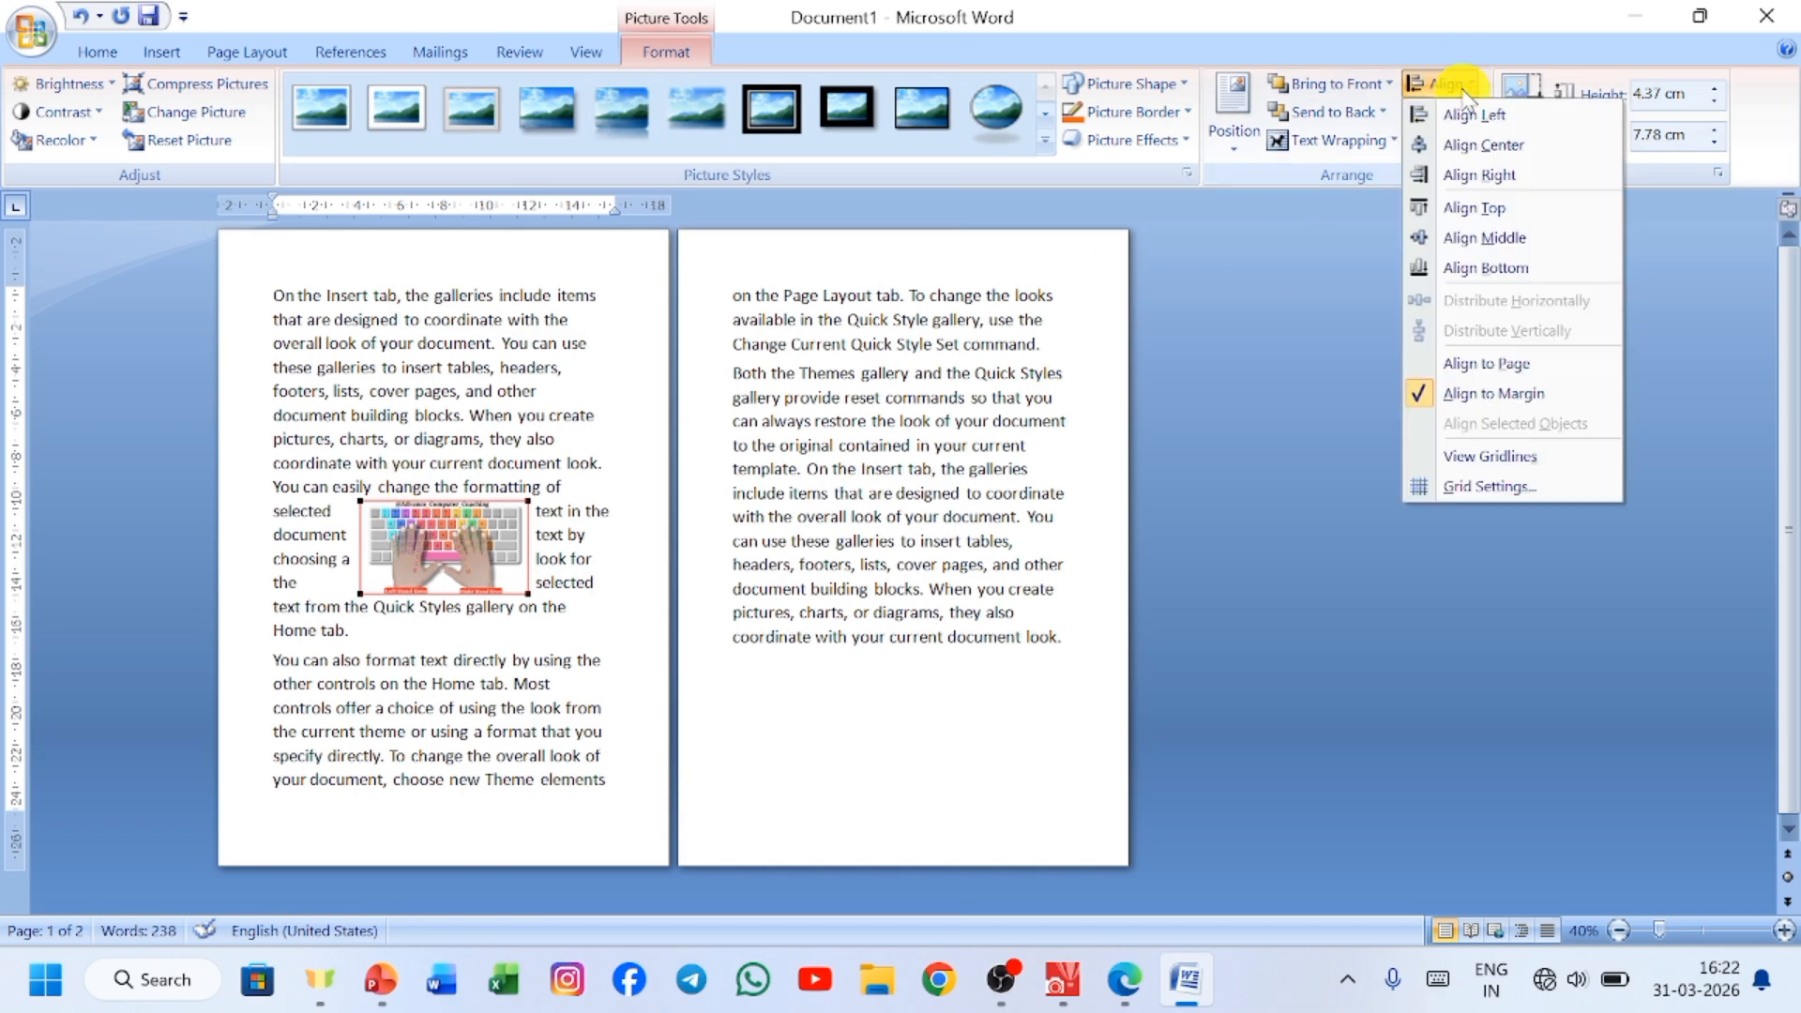
click(1508, 270)
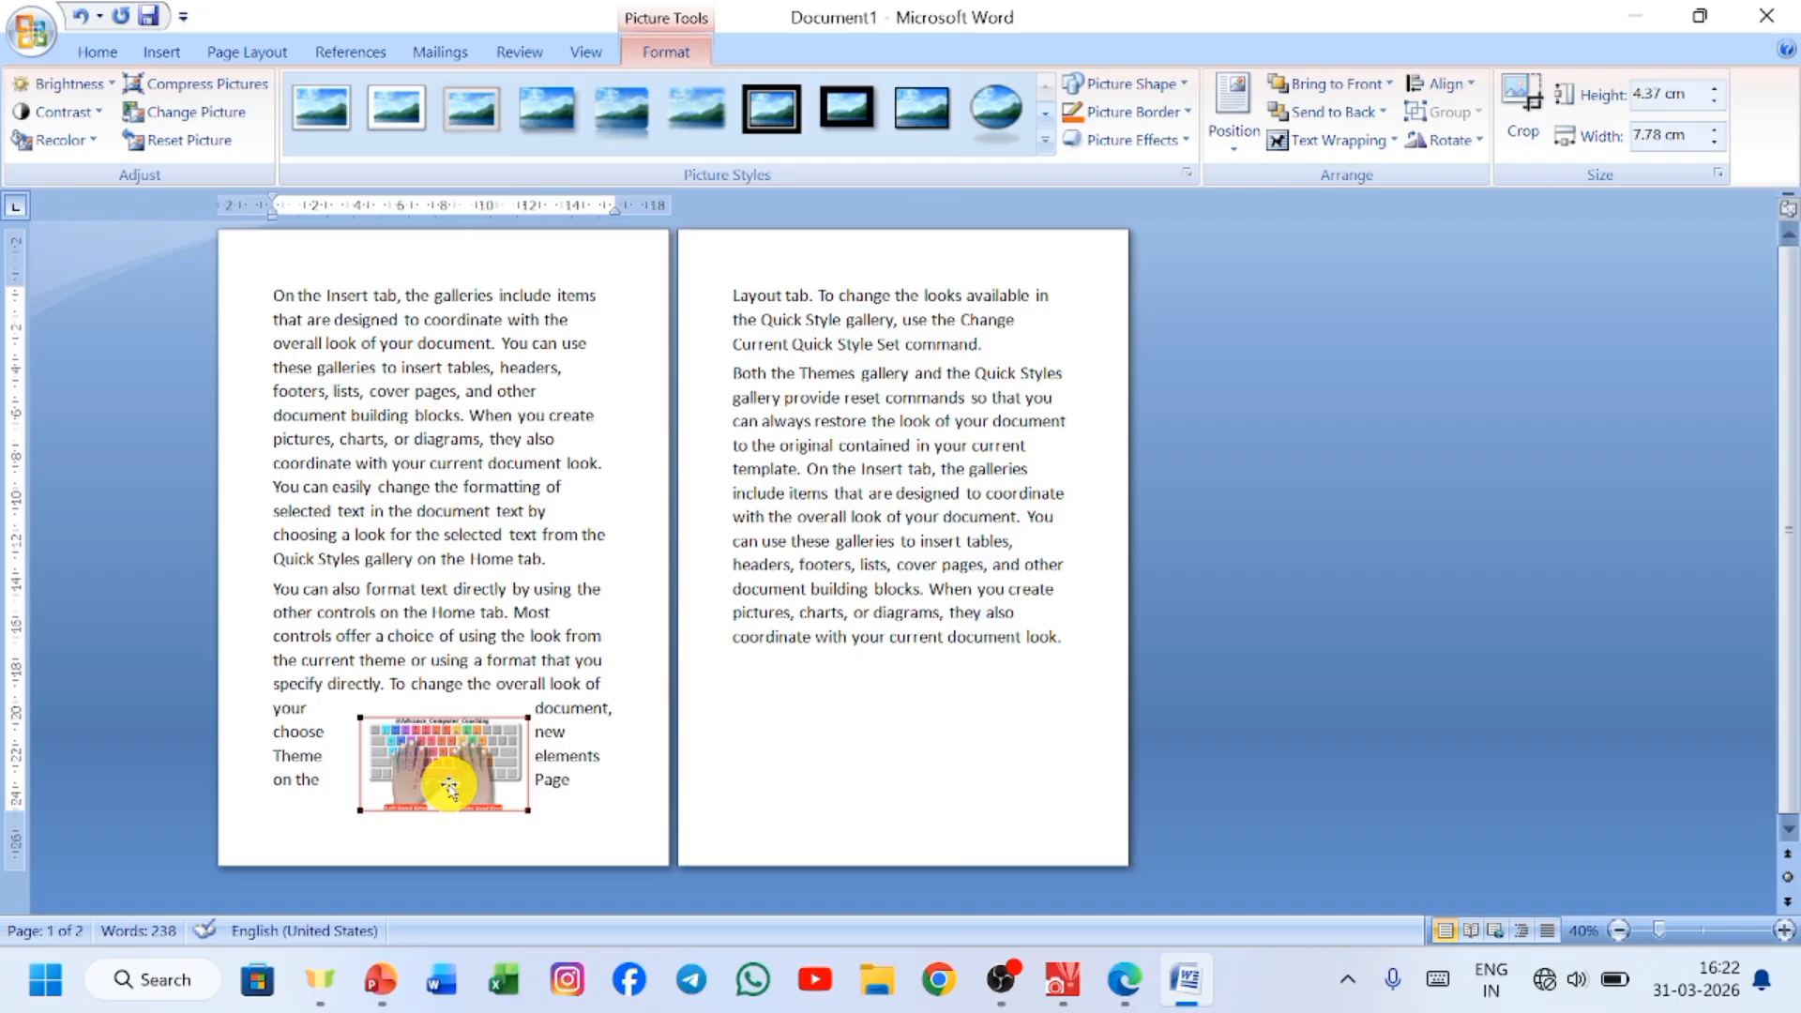
Switch the picture's alignment reference to Align to Page.
click(1463, 87)
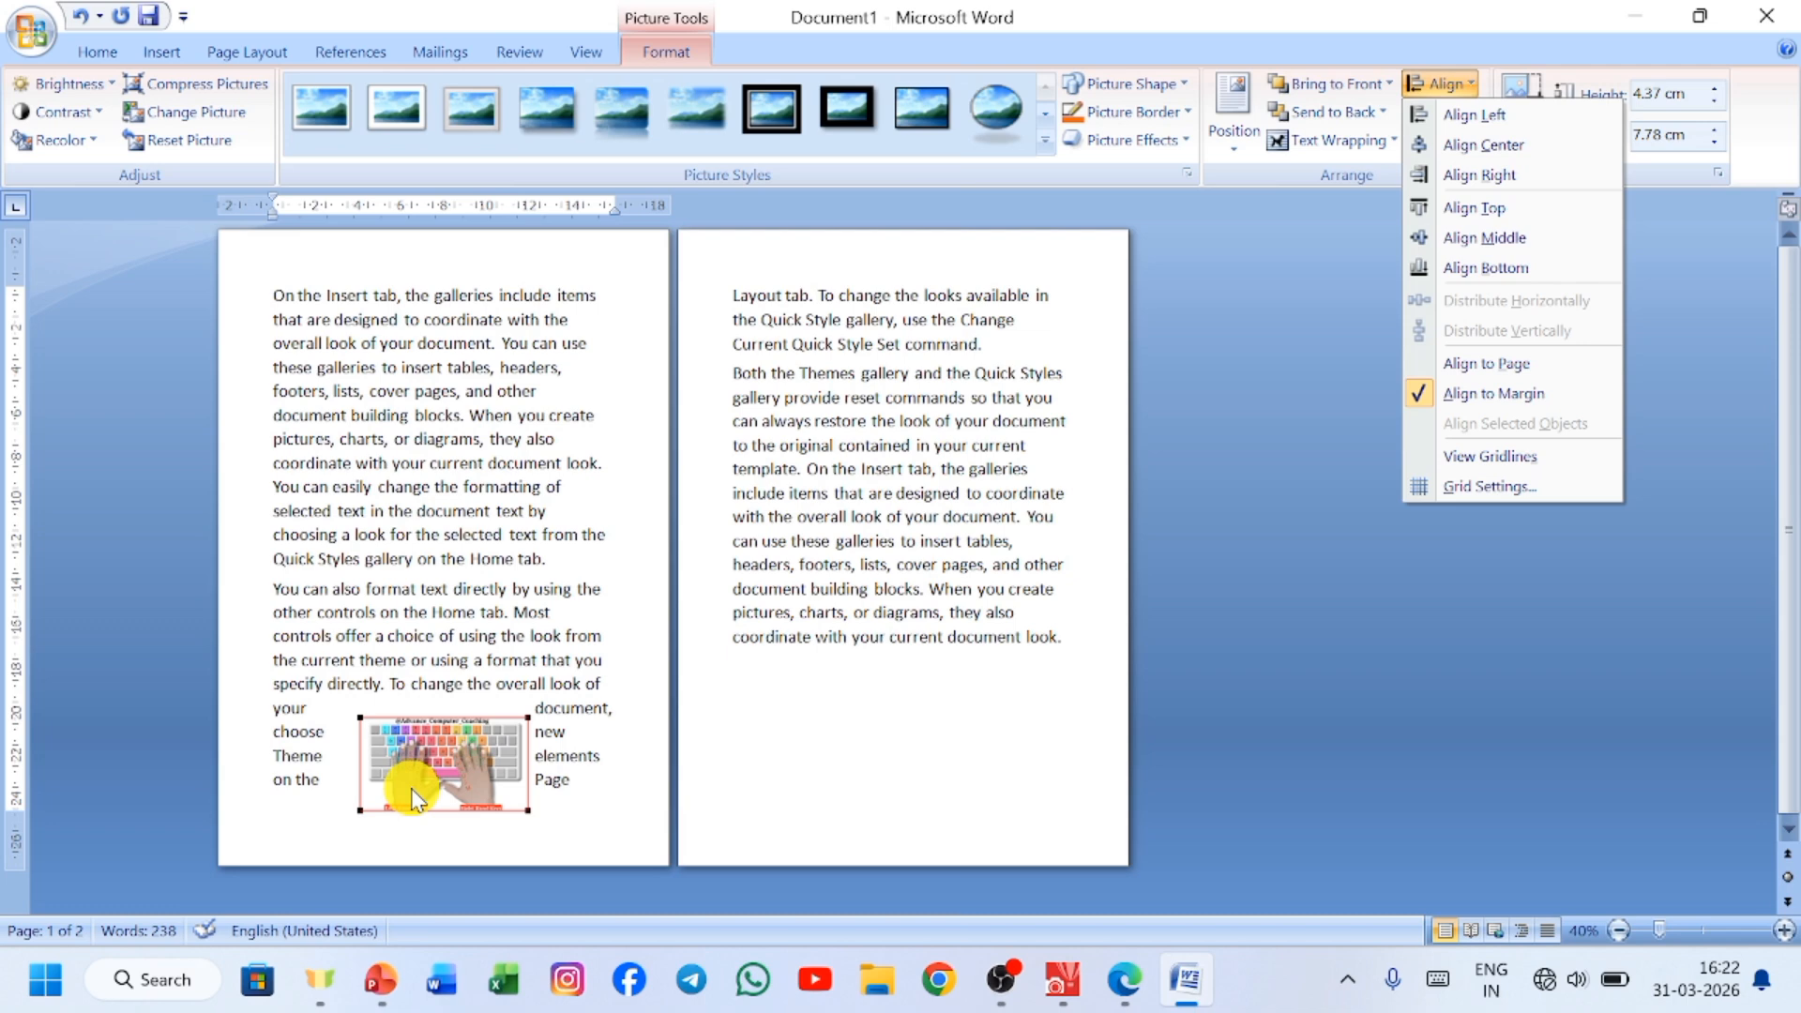
click(1551, 364)
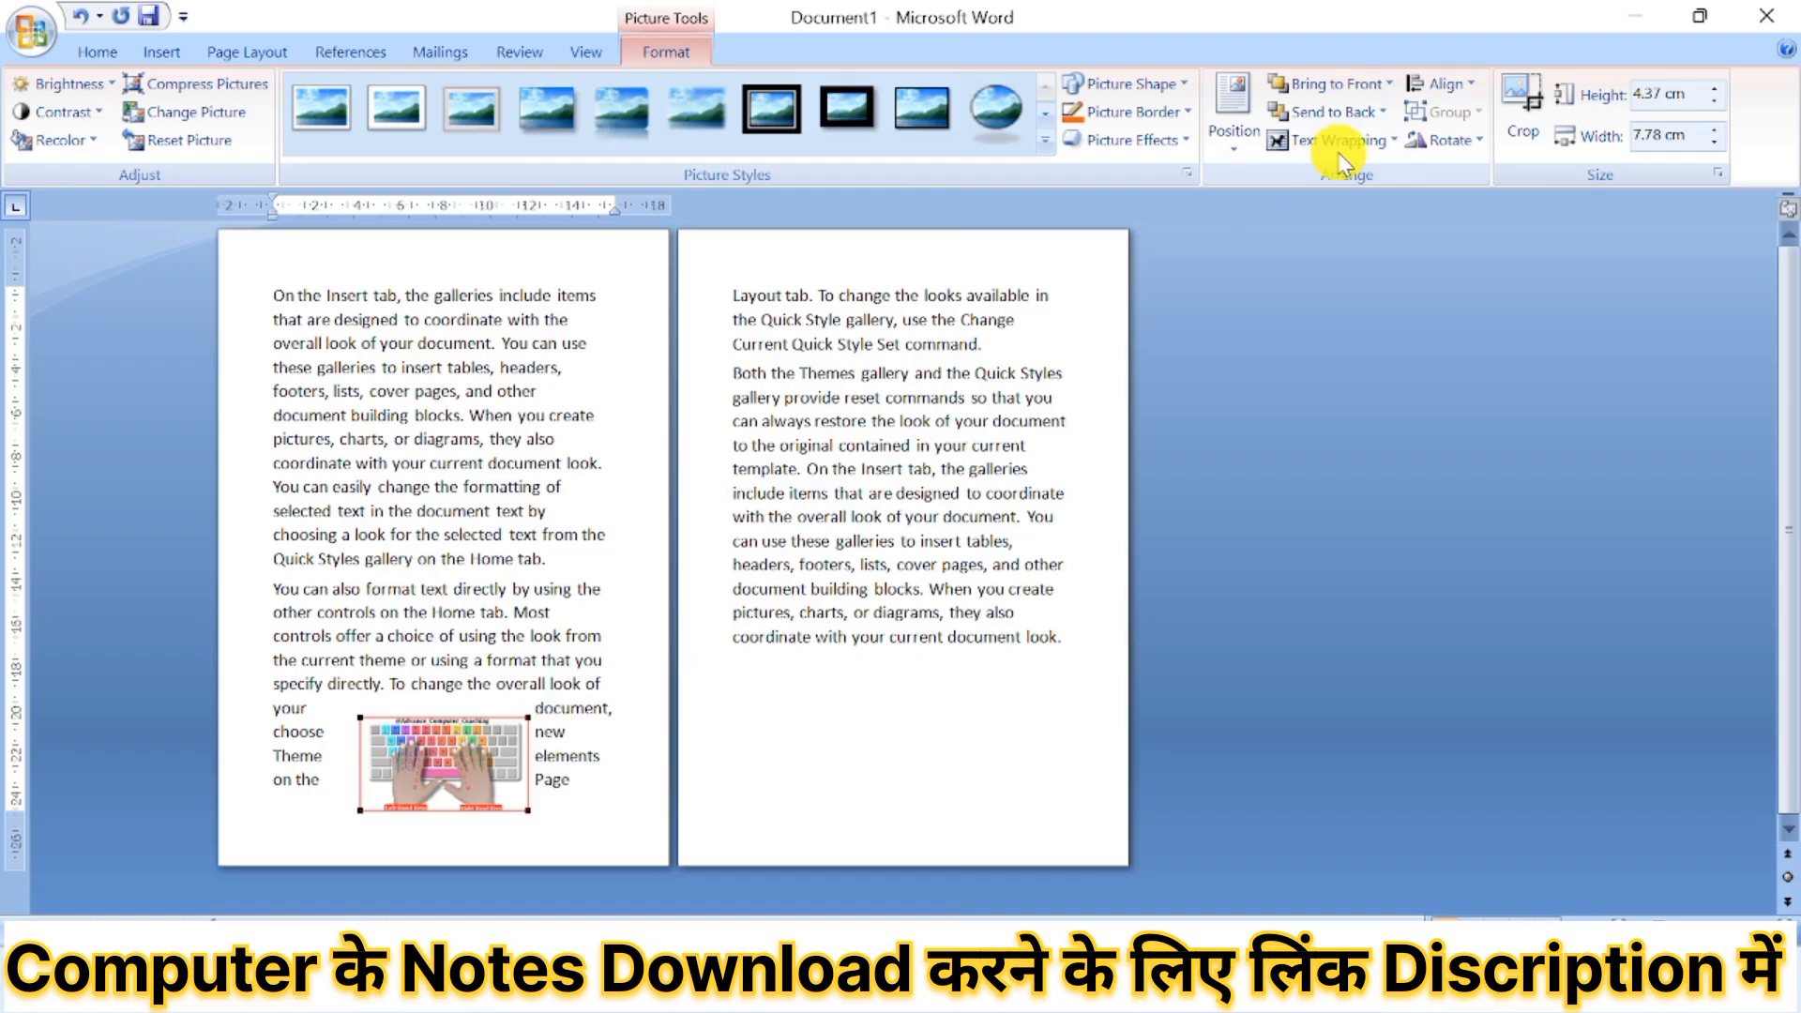
Align the picture with the left and bottom edges of the first page.
click(1452, 84)
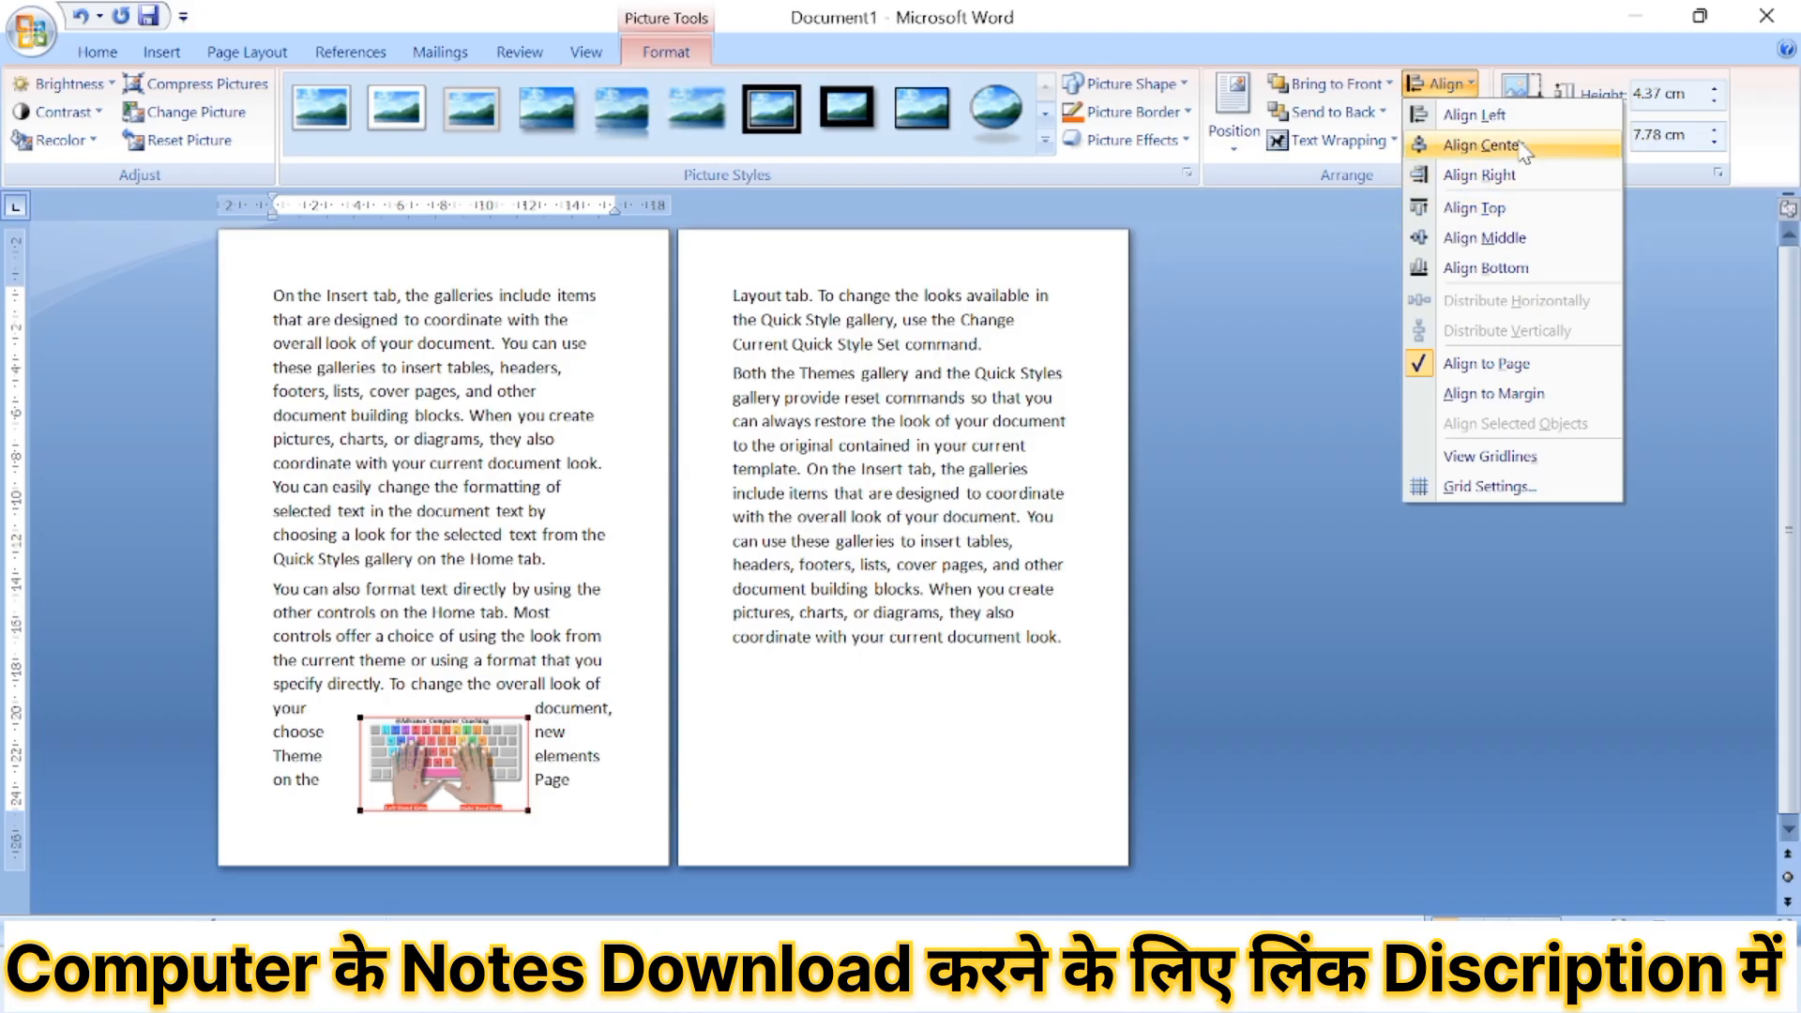
click(1482, 114)
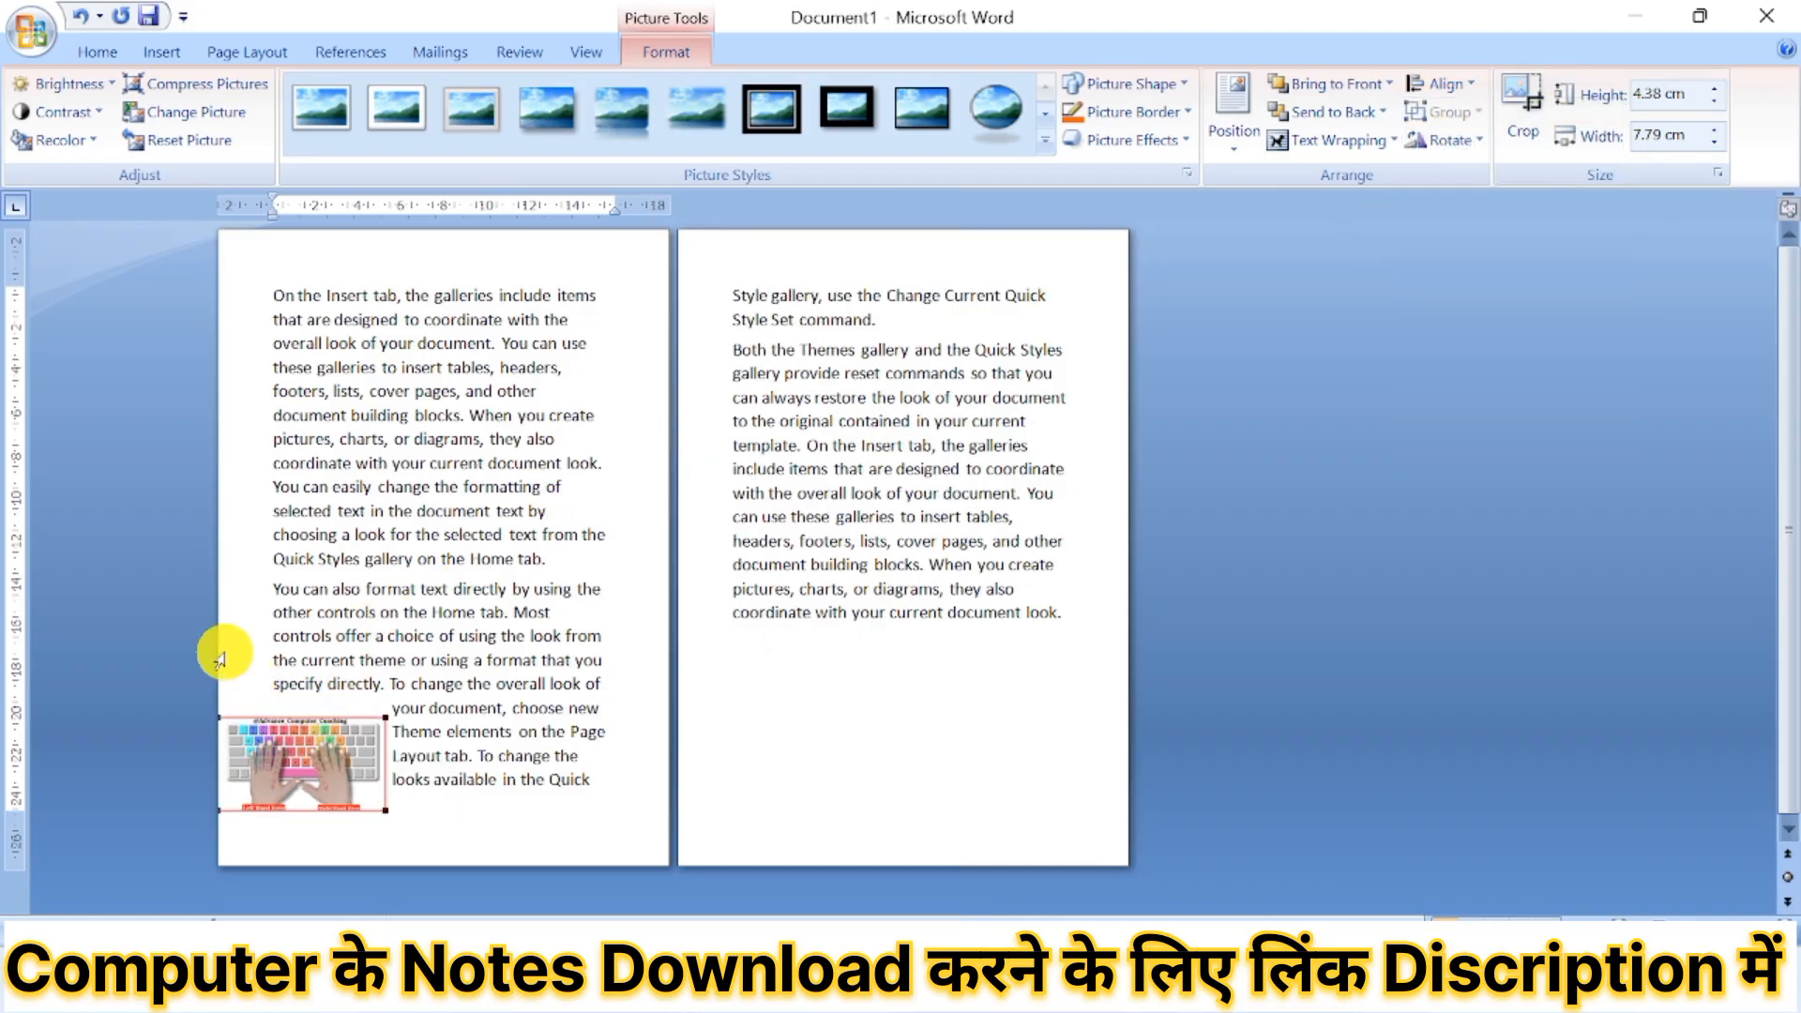
click(1445, 83)
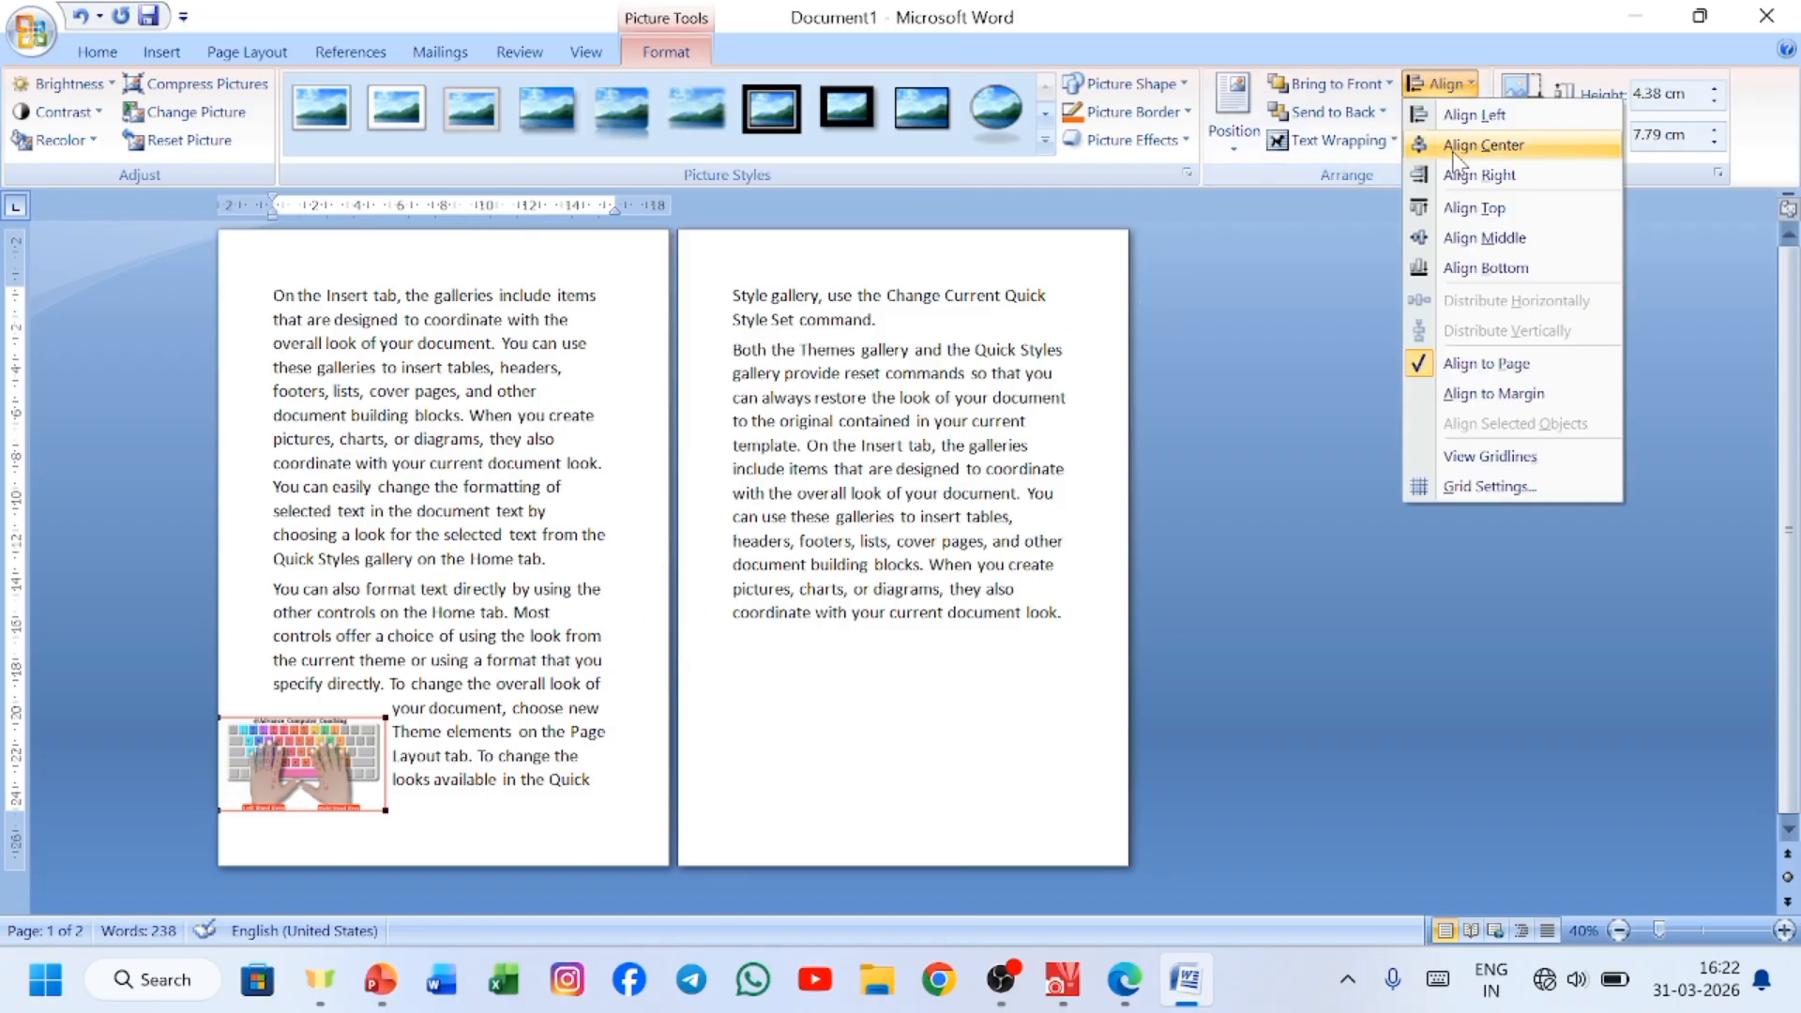
click(1486, 270)
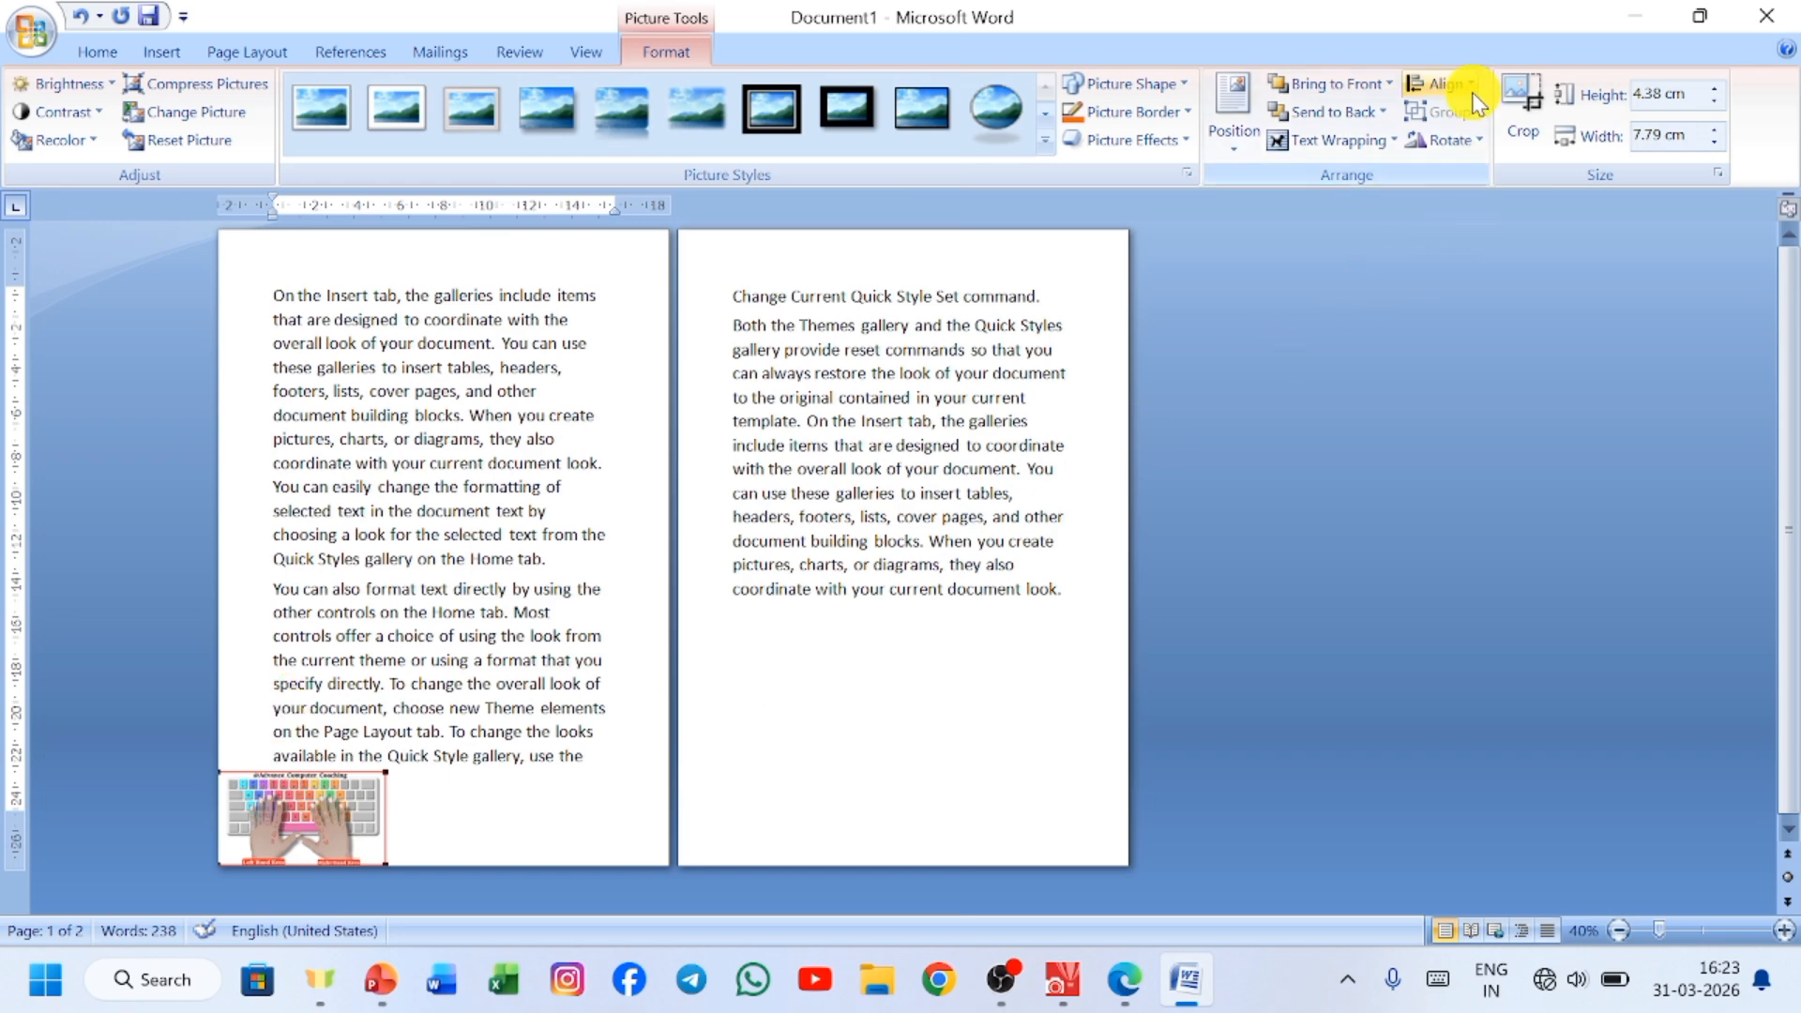
Align the picture with the right and top edges of the first page.
click(1450, 85)
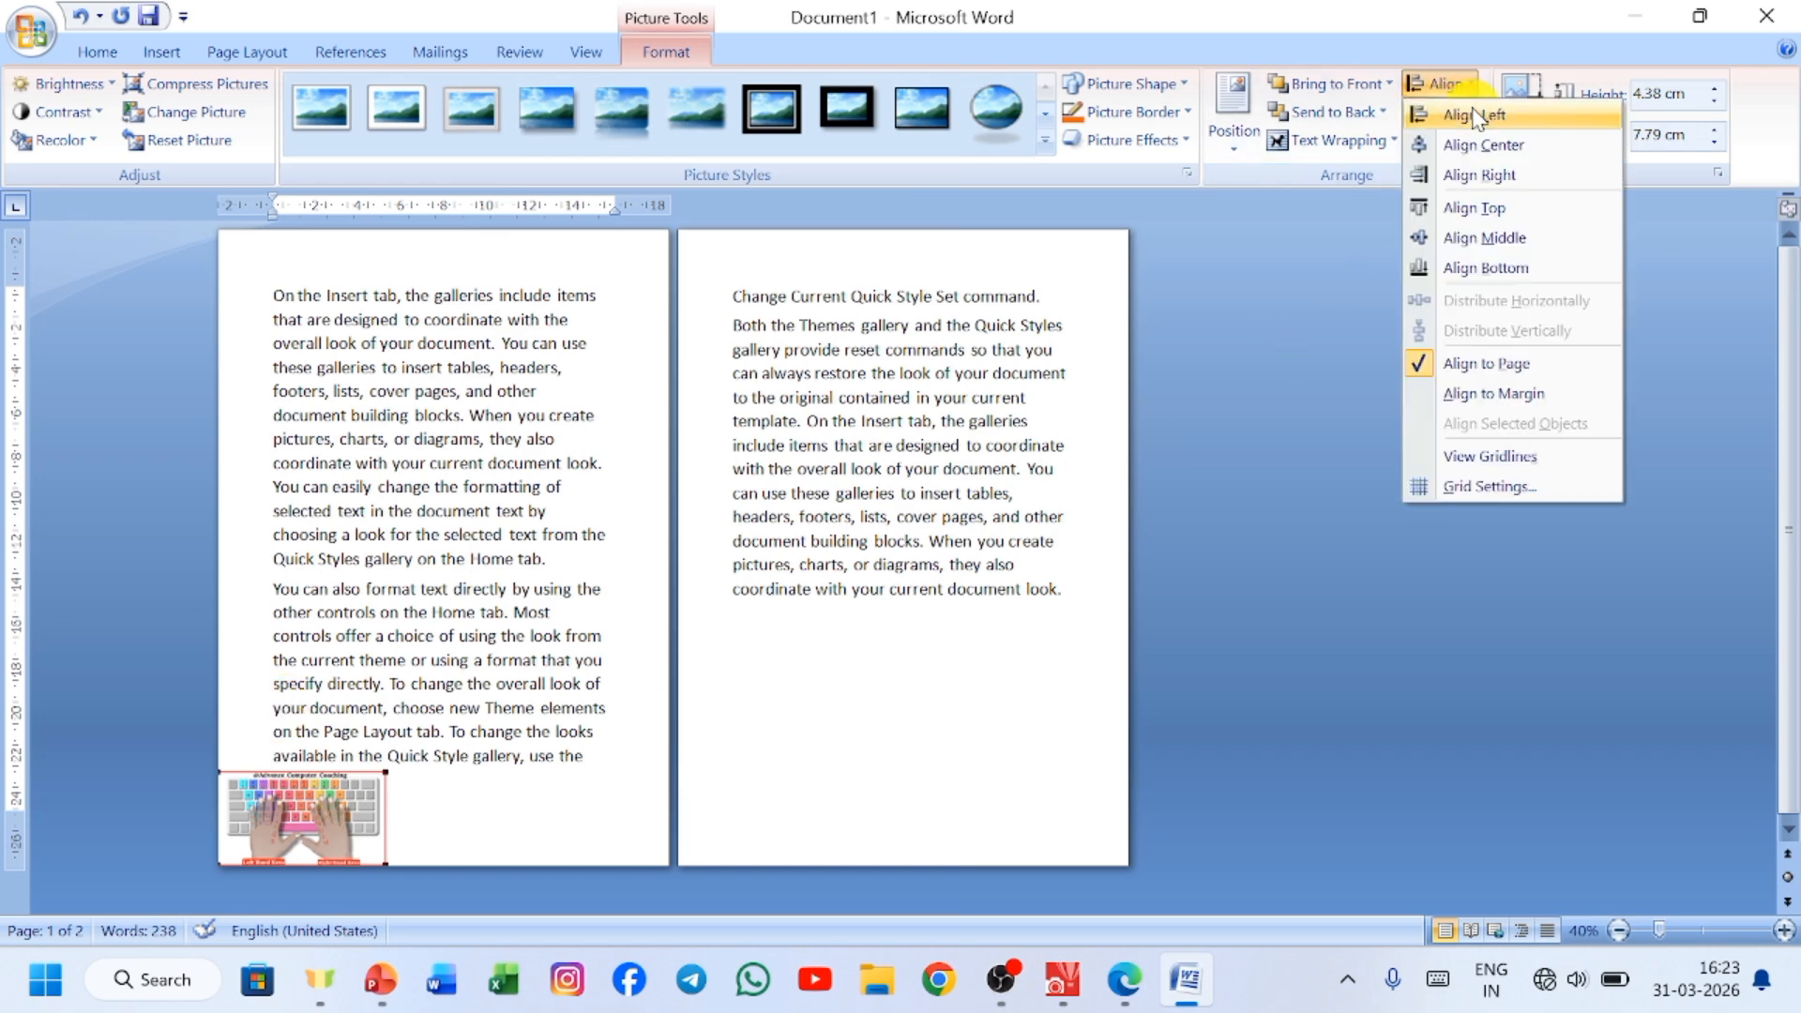
click(1498, 178)
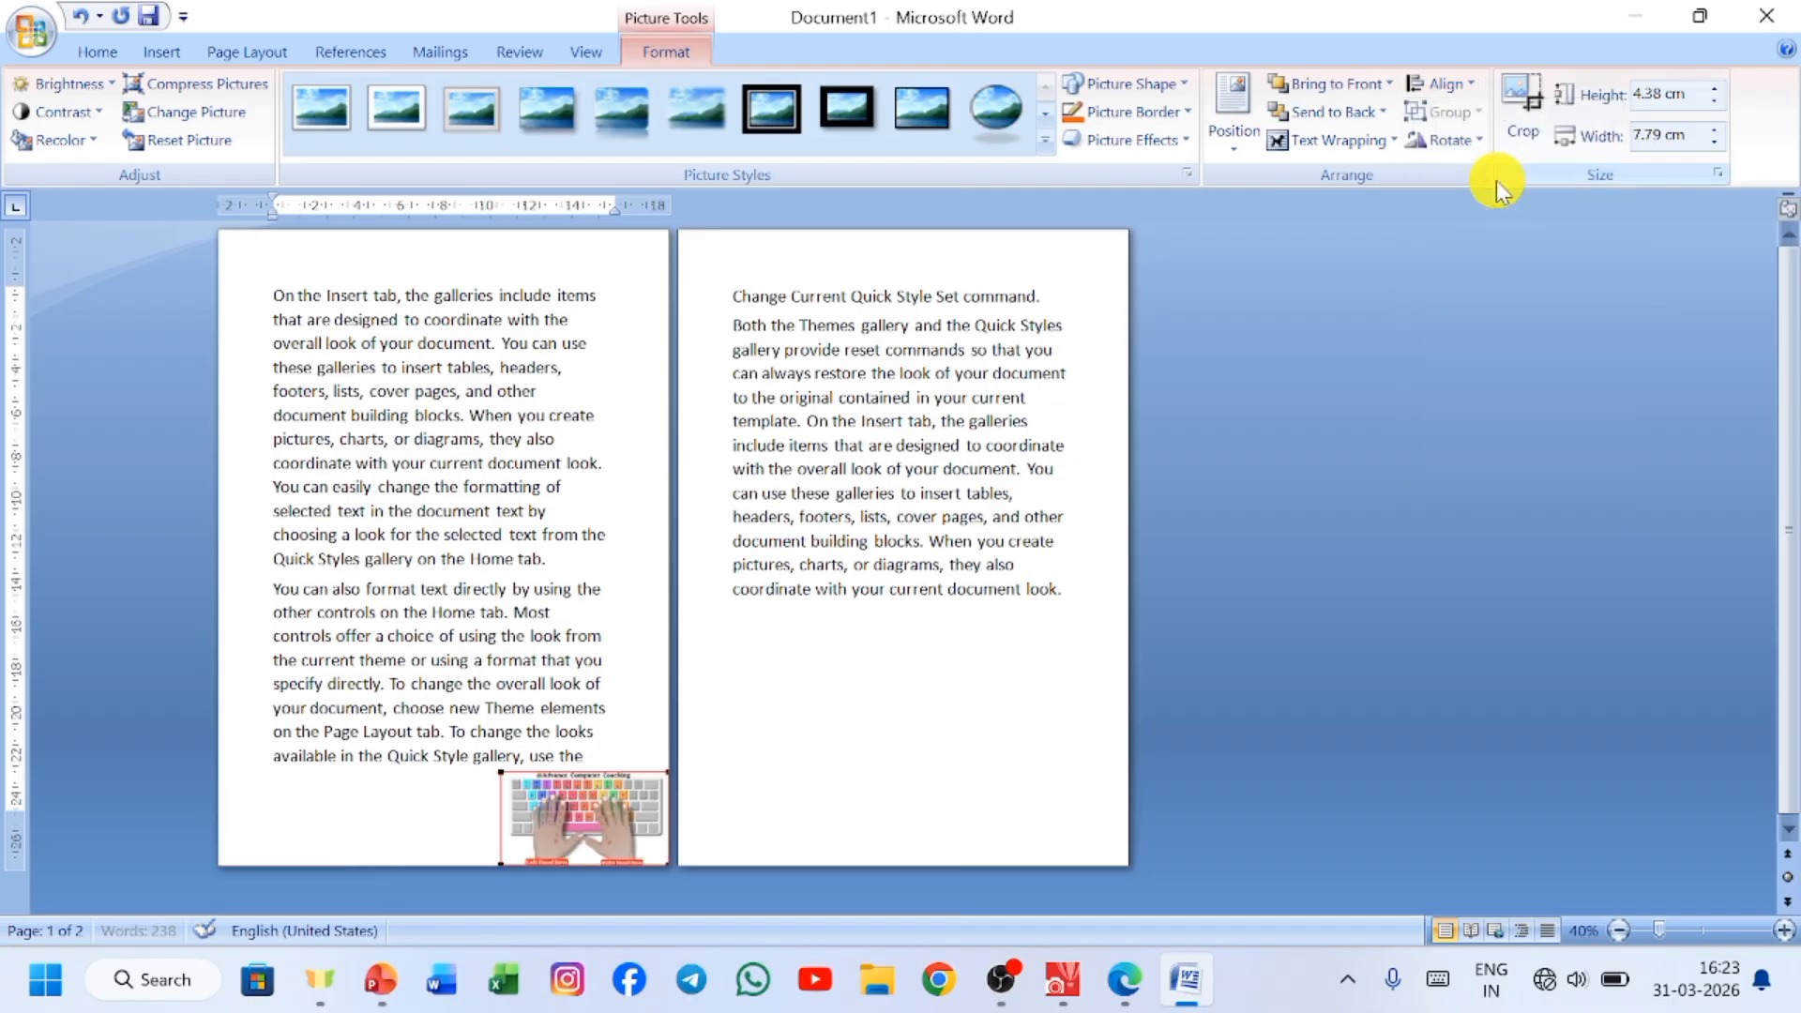
click(1461, 82)
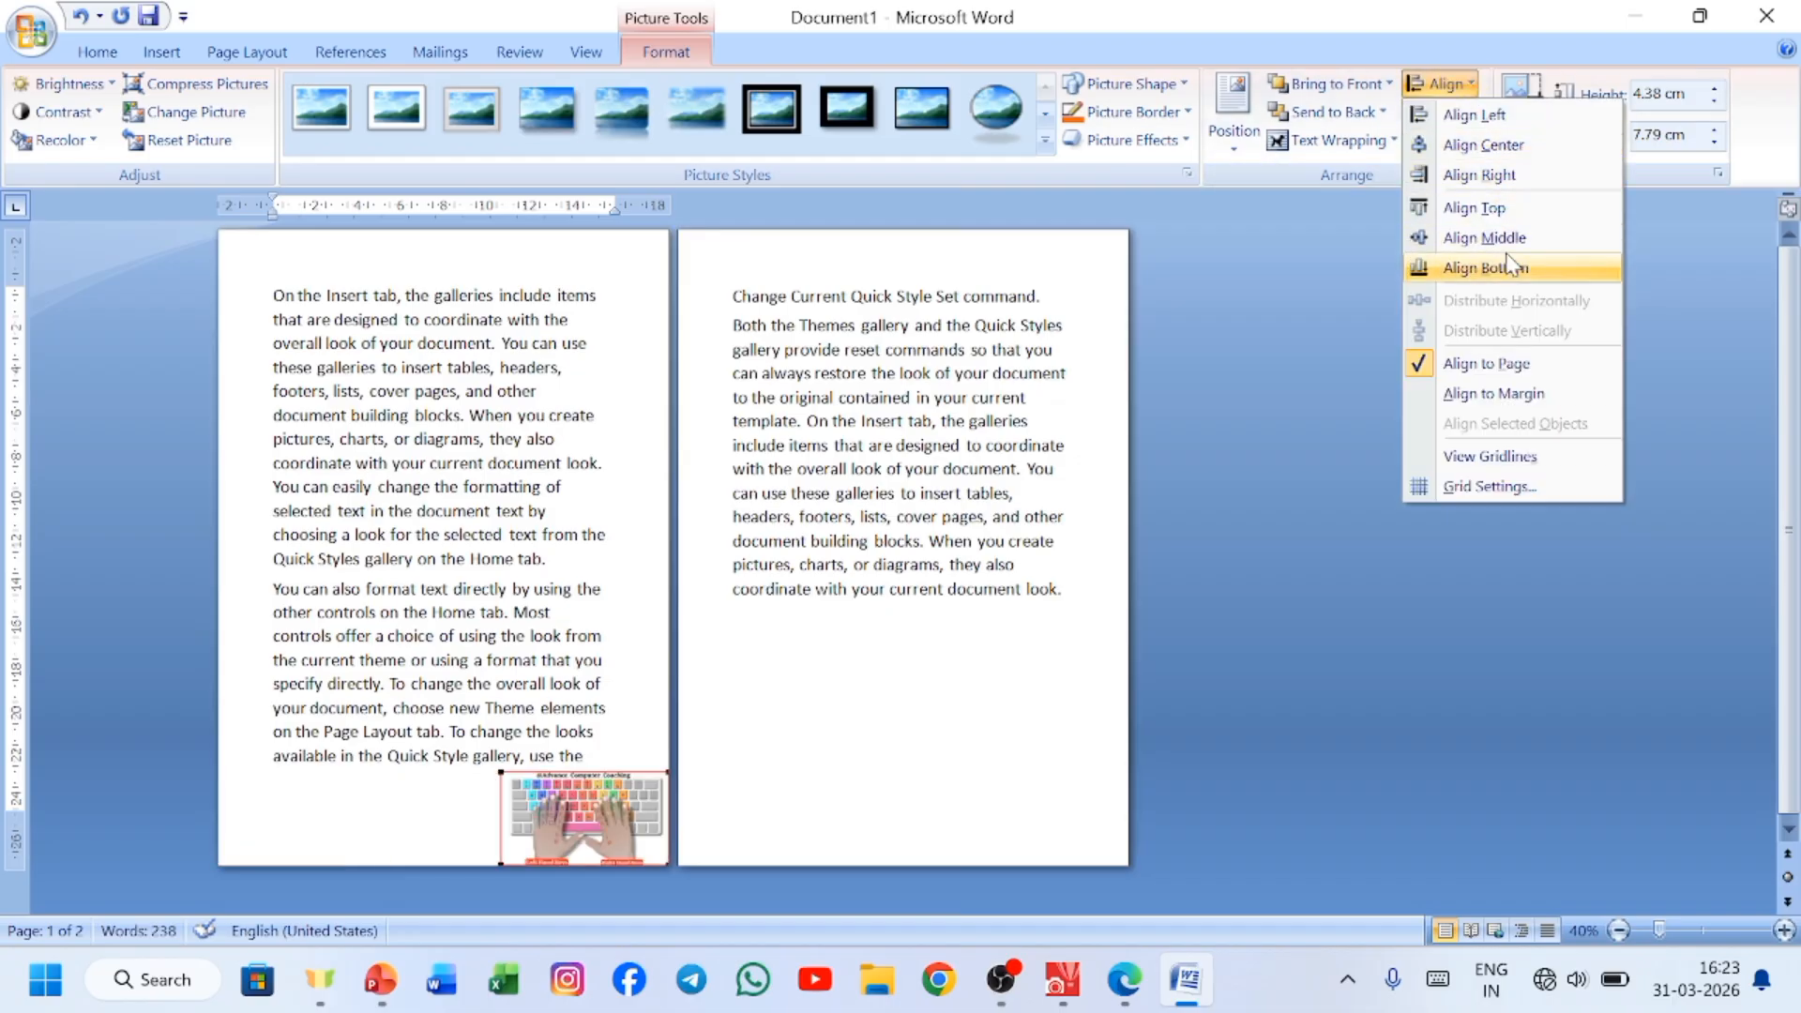
click(1486, 210)
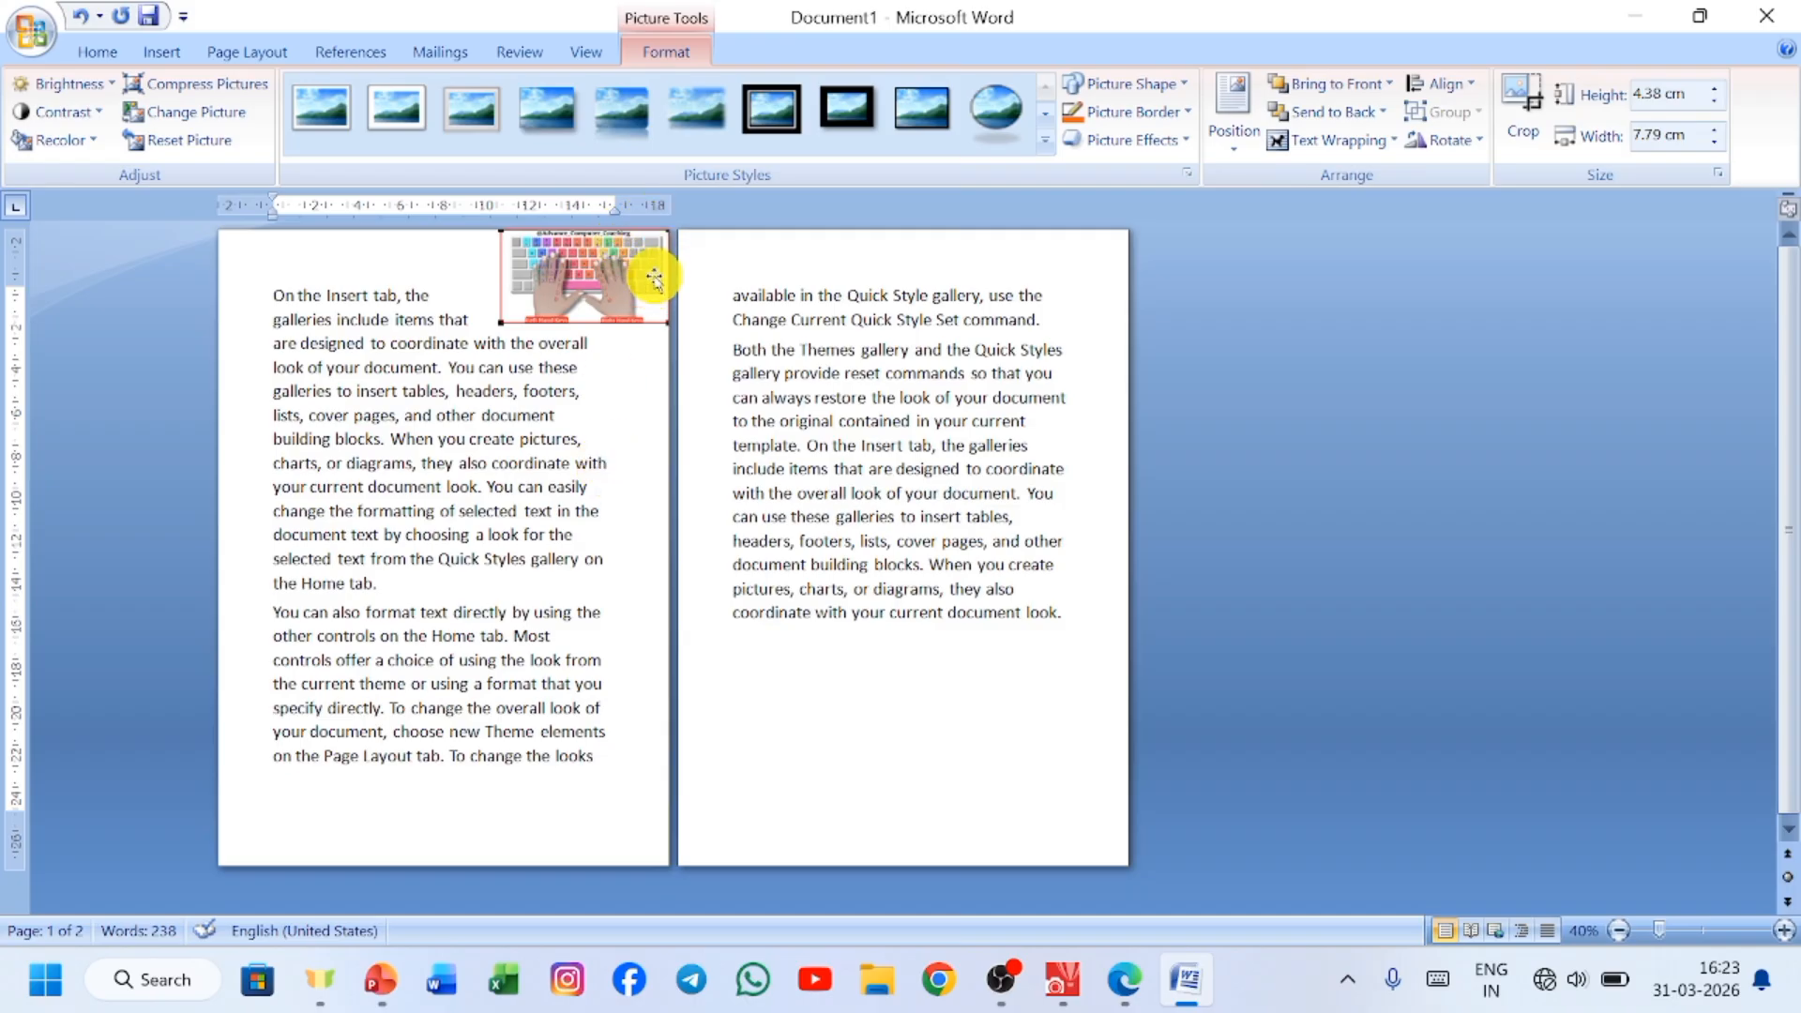
Display the document gridlines briefly and hide them again.
click(1438, 83)
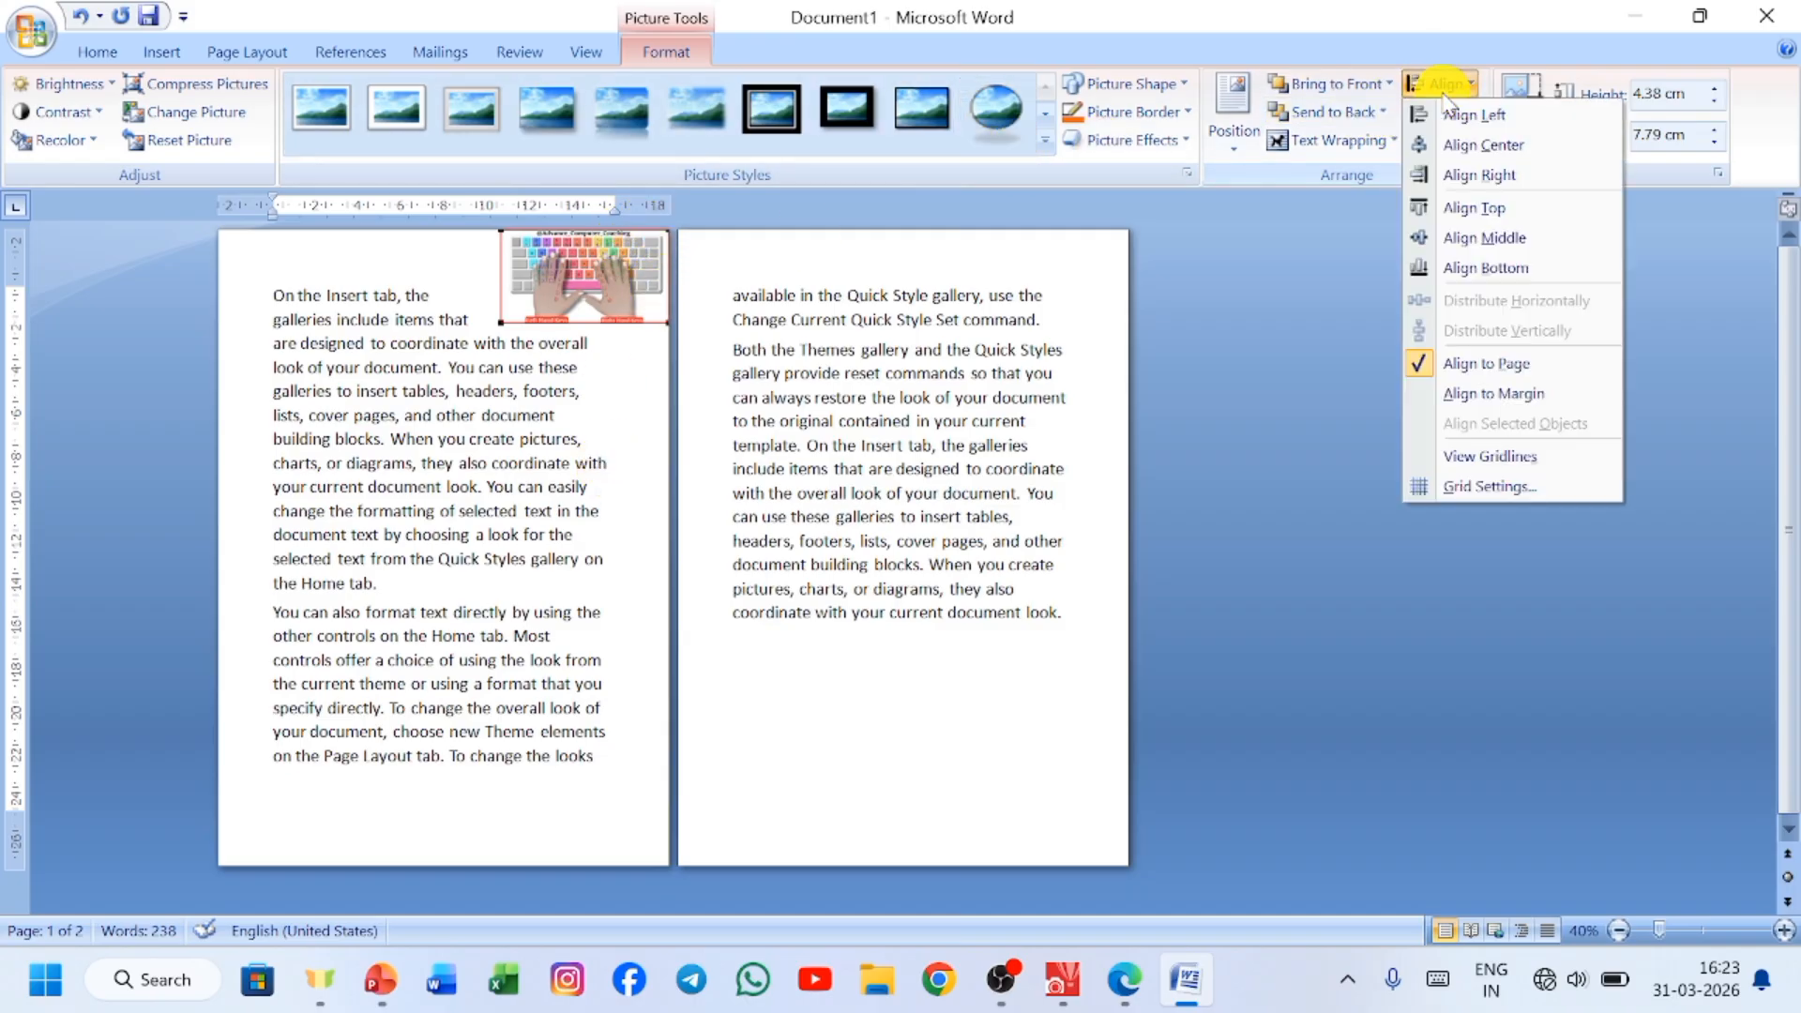
click(1517, 457)
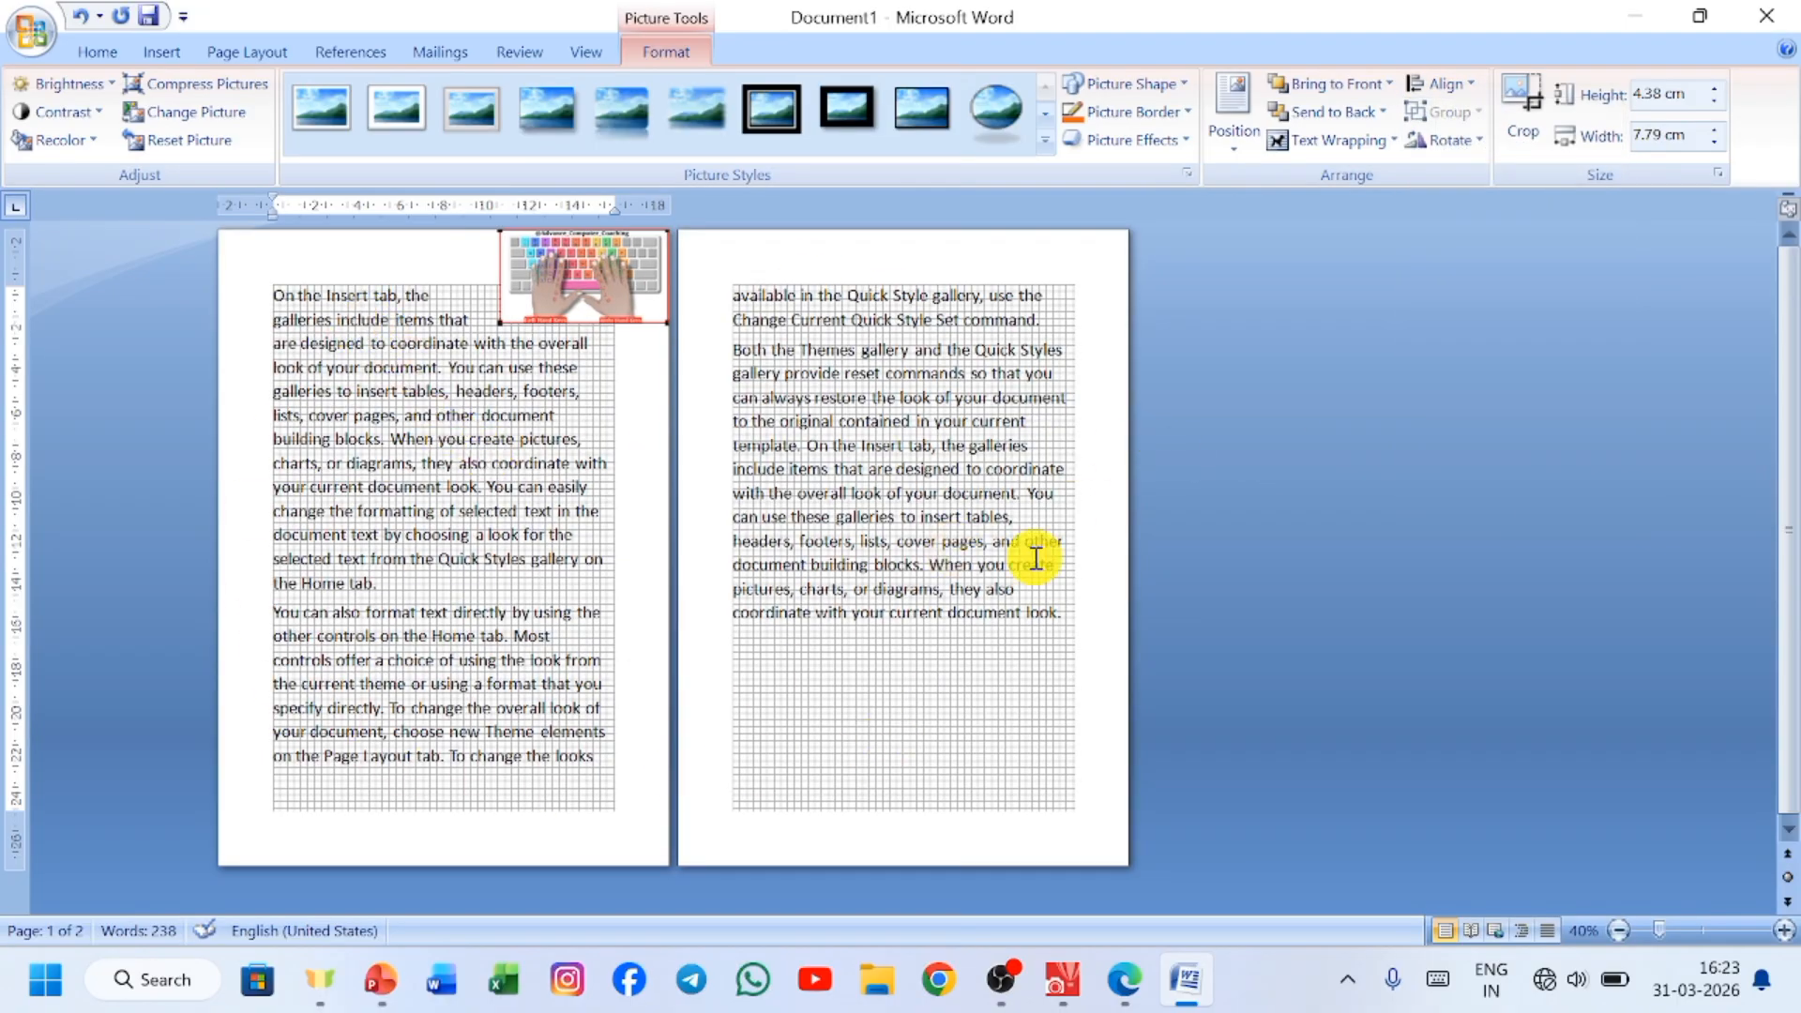
click(1454, 84)
click(1493, 455)
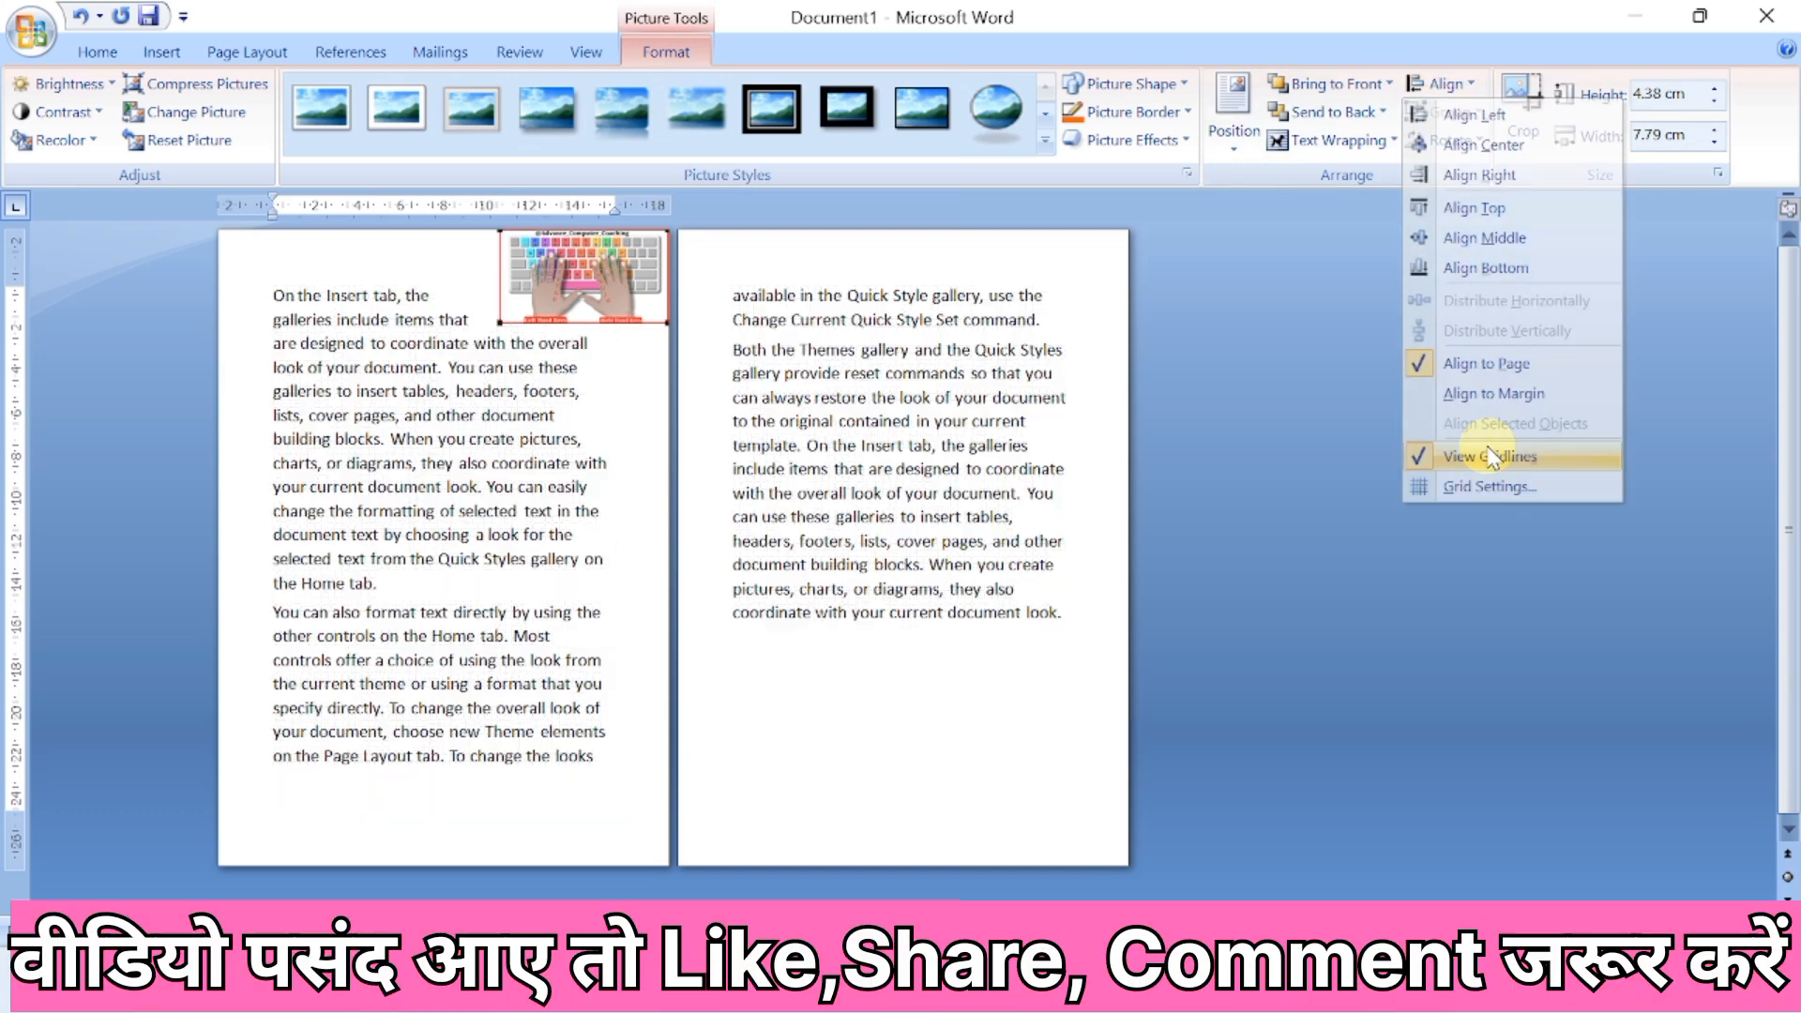
Examine the drawing grid's snapping, spacing and origin settings and leave them as they are.
click(1425, 97)
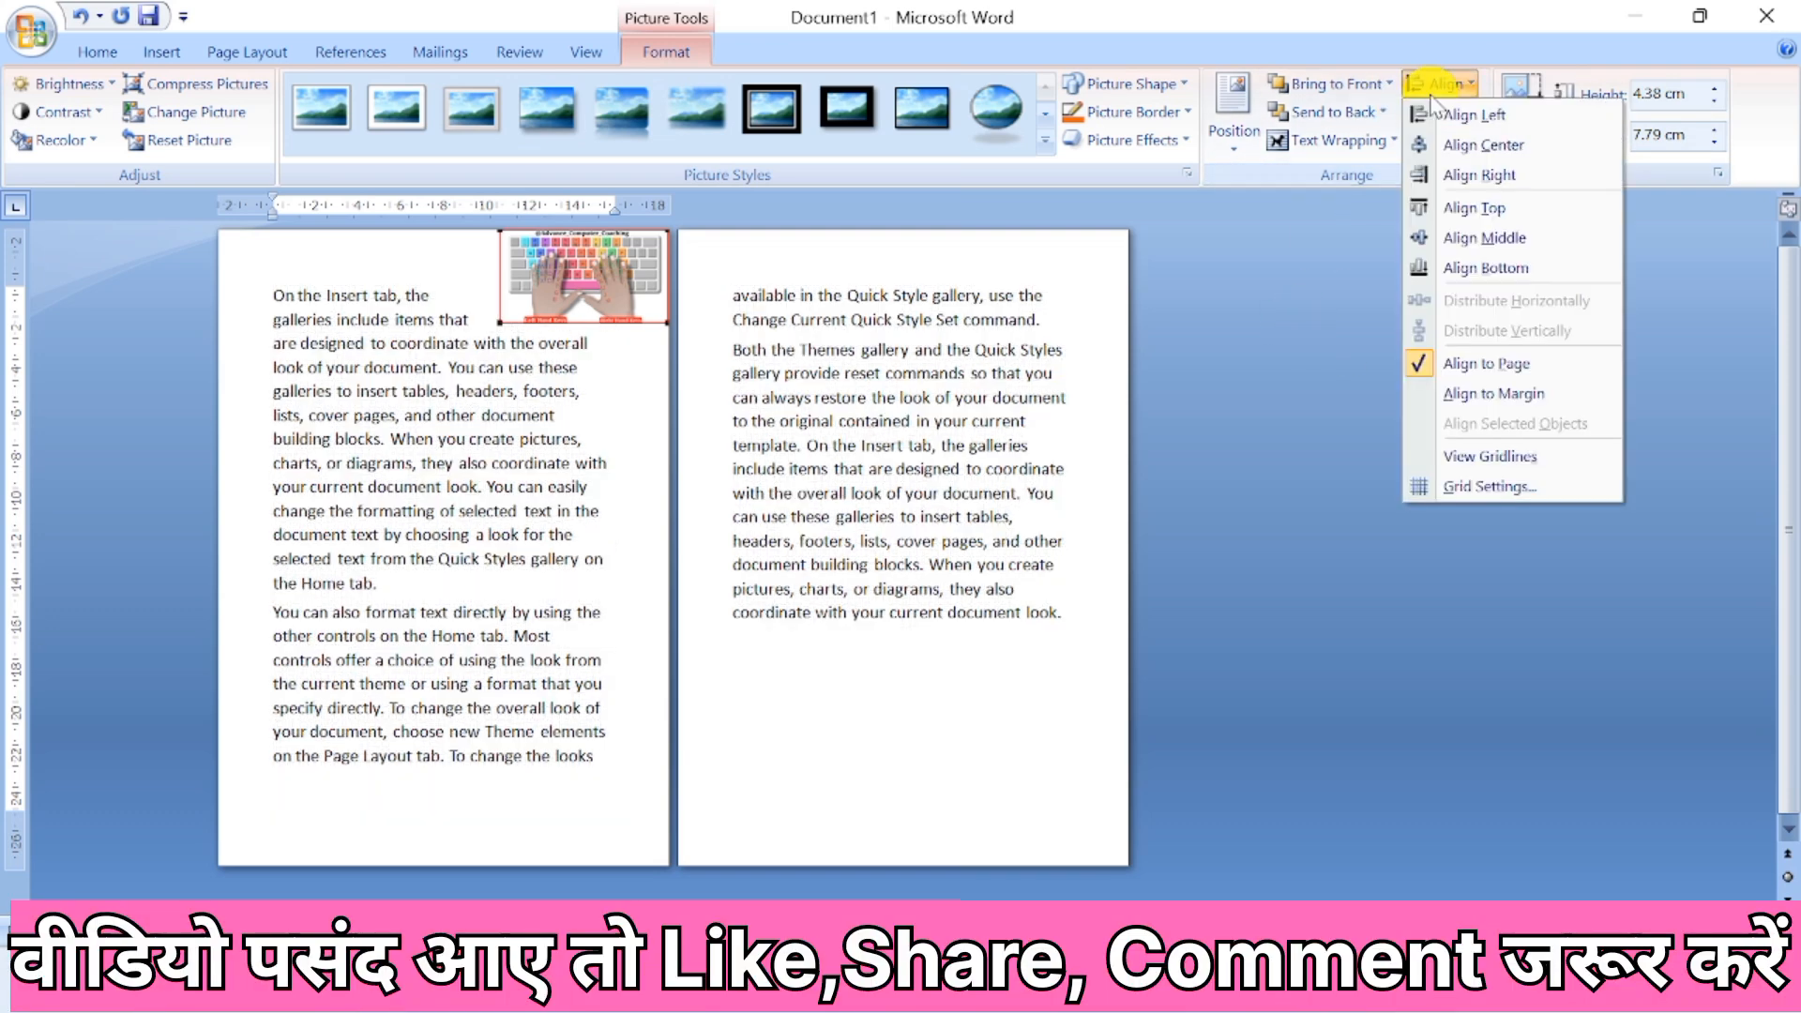
click(1516, 495)
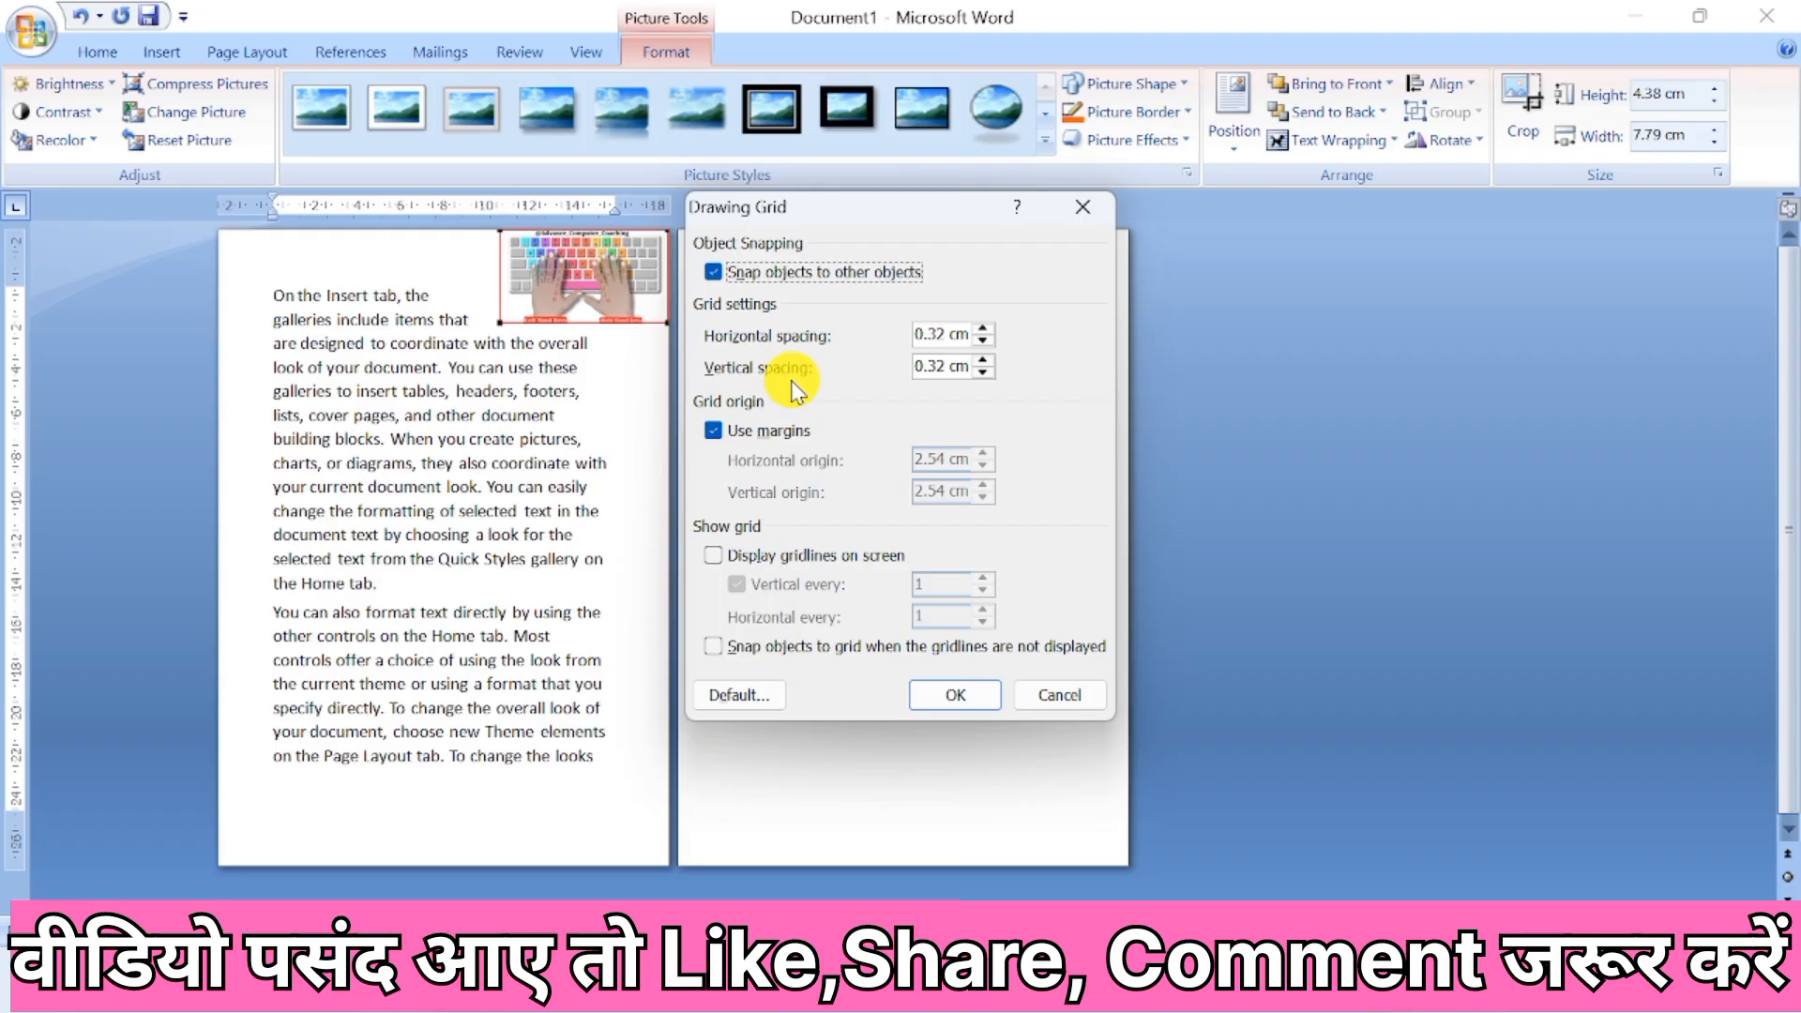
click(987, 695)
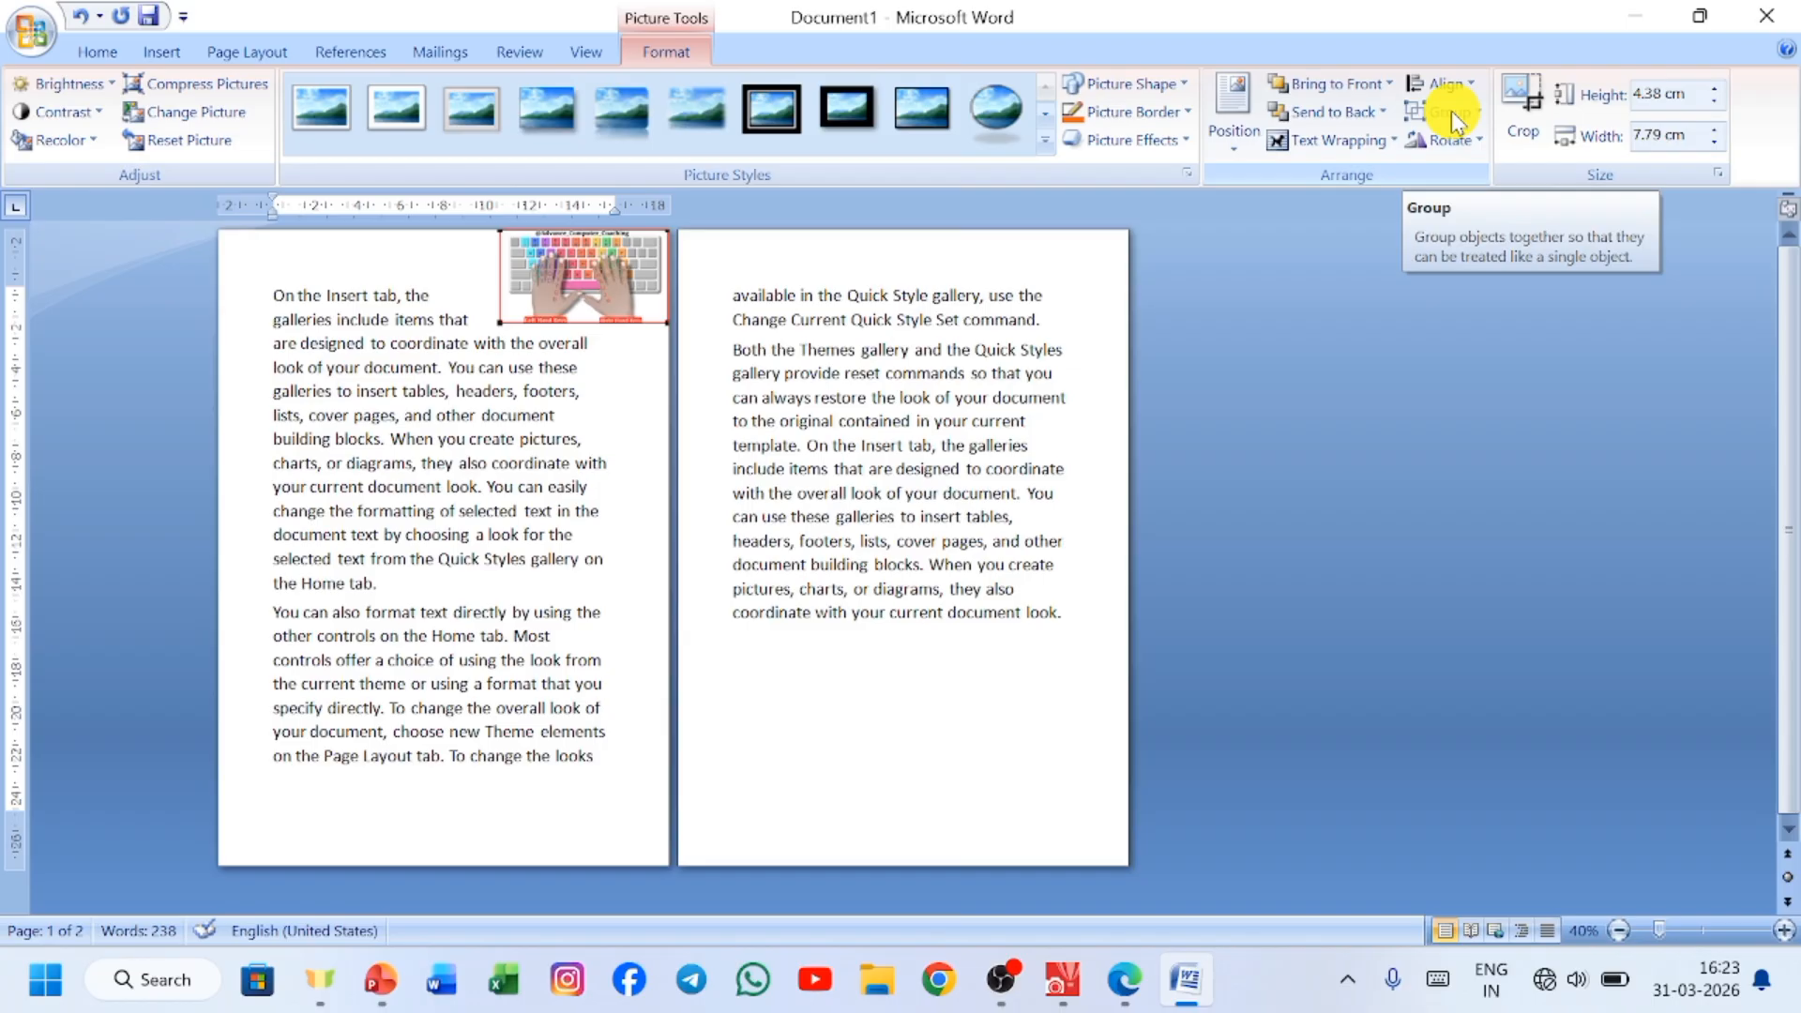
click(162, 57)
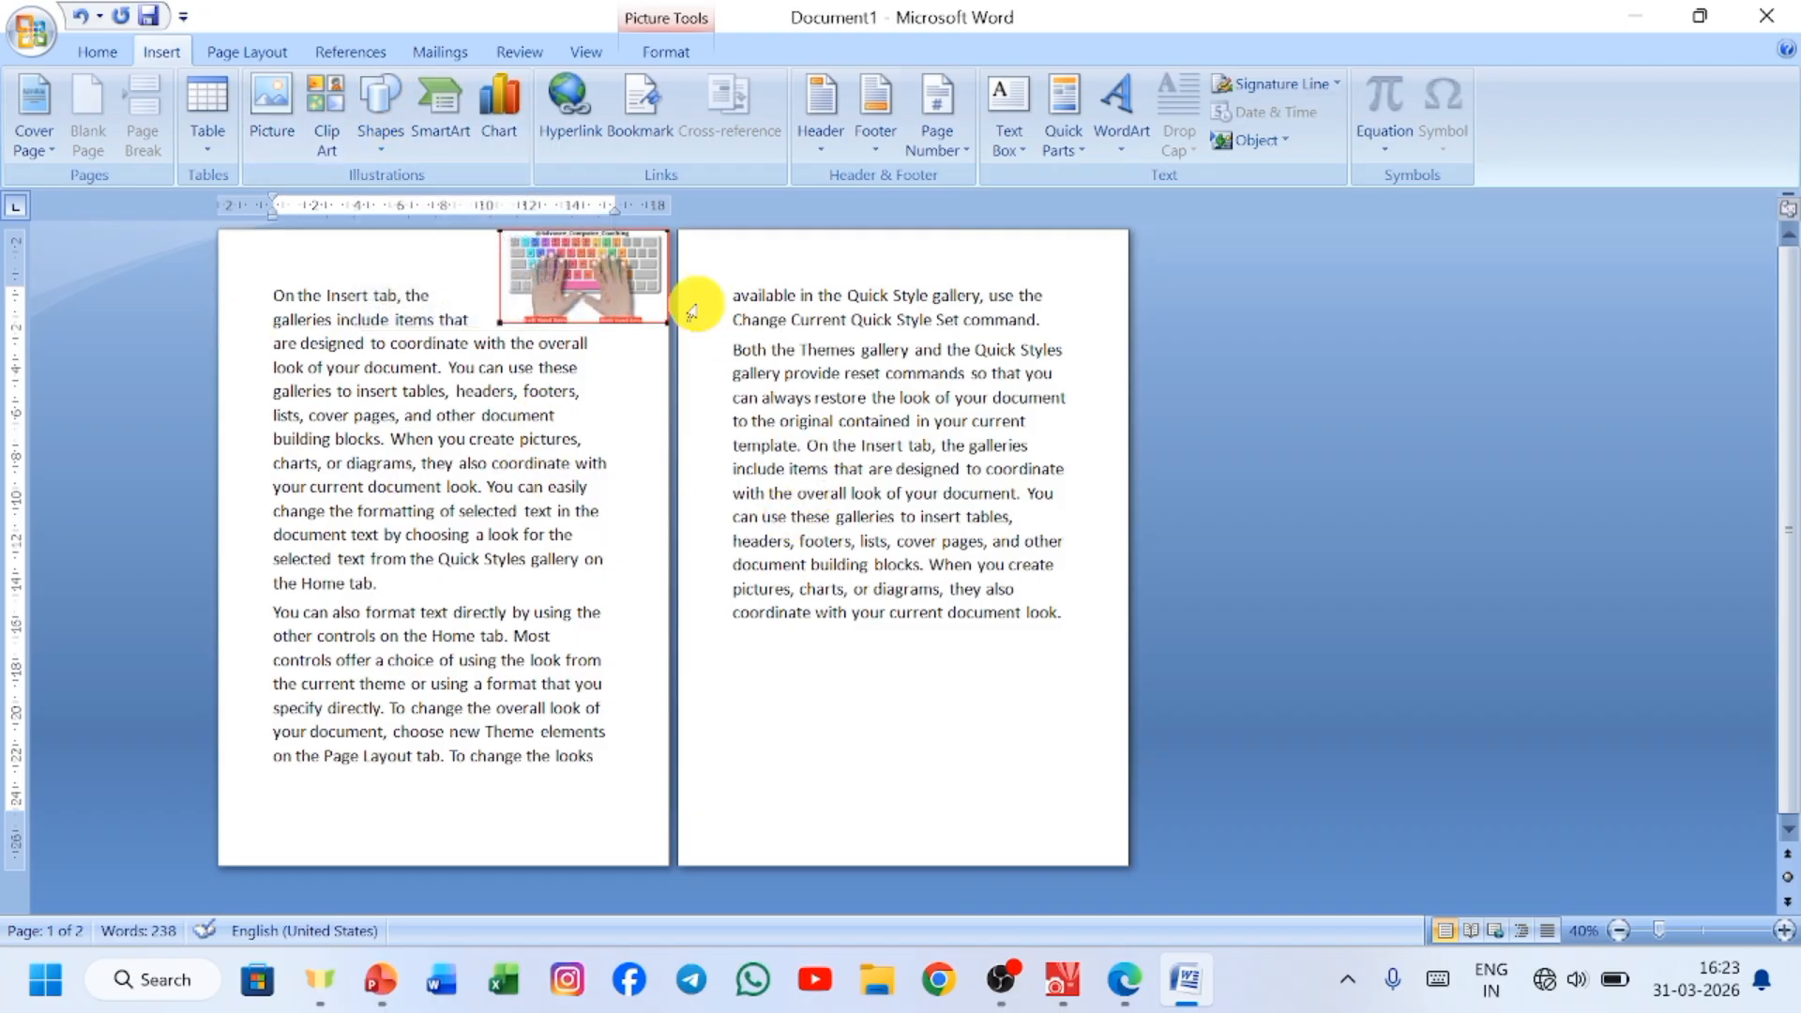
click(666, 52)
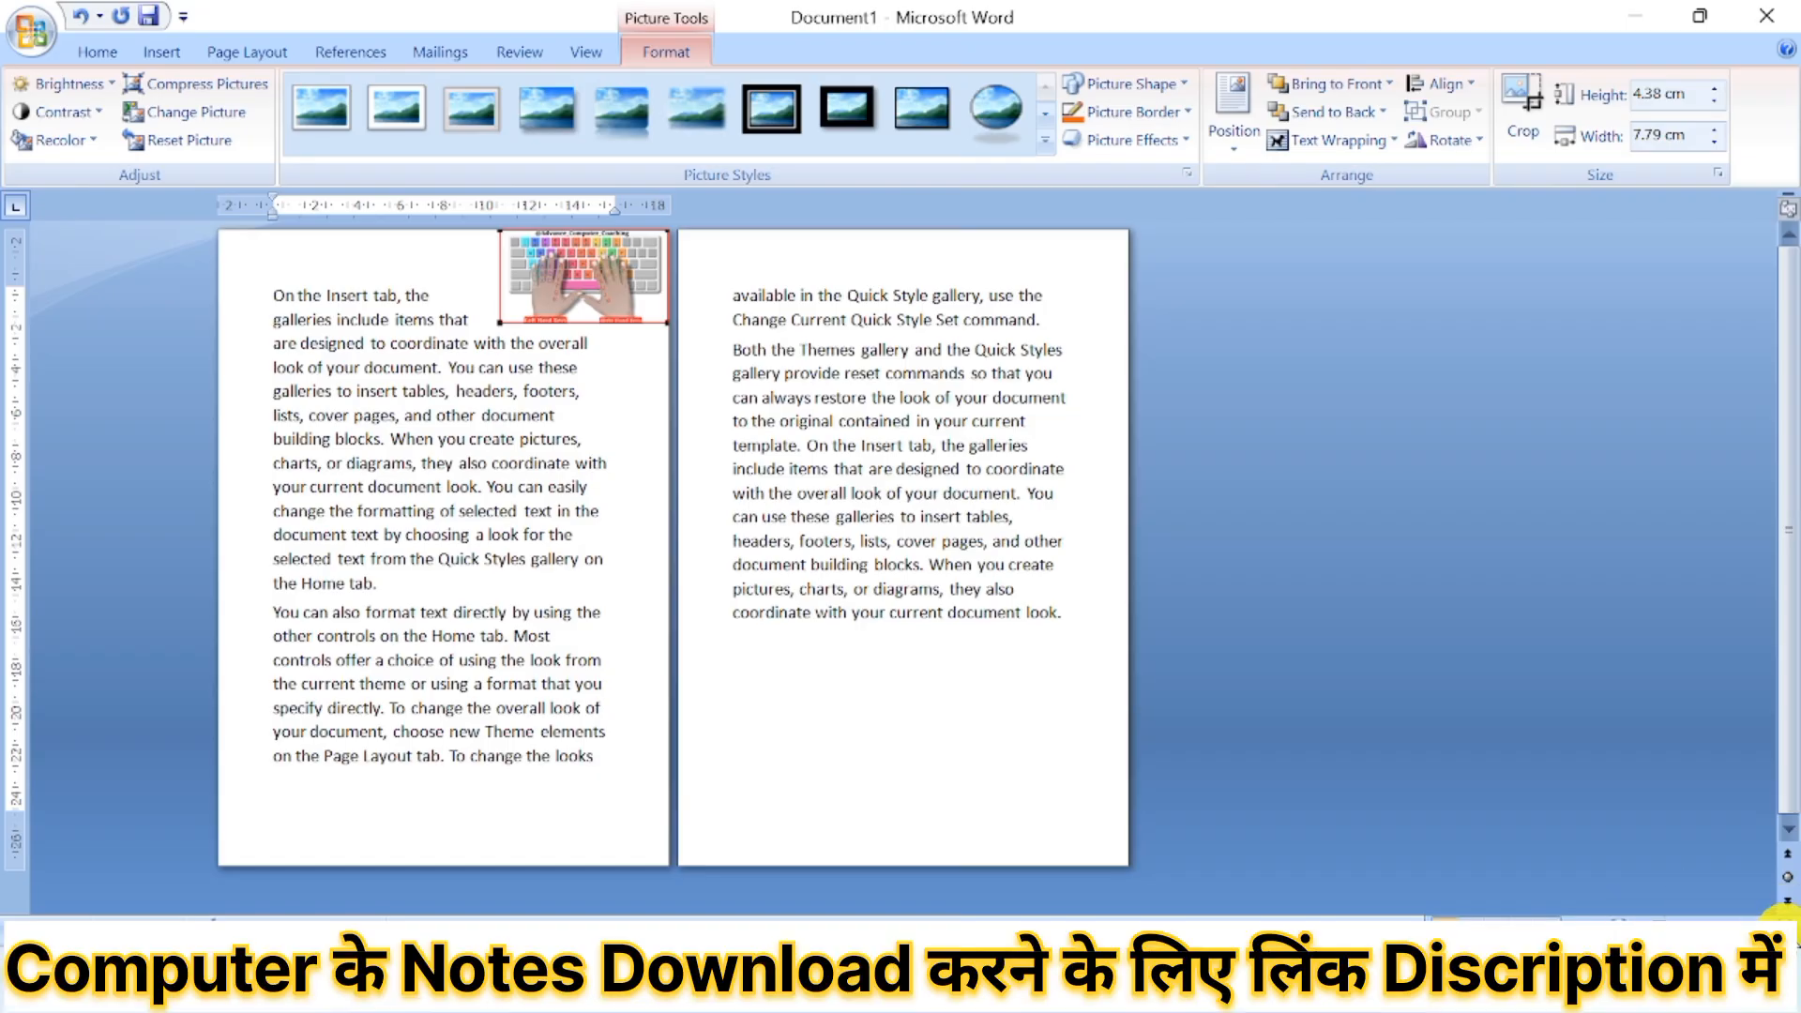
Move the picture from the upper right corner of the first page into the text of the first paragraph.
click(586, 657)
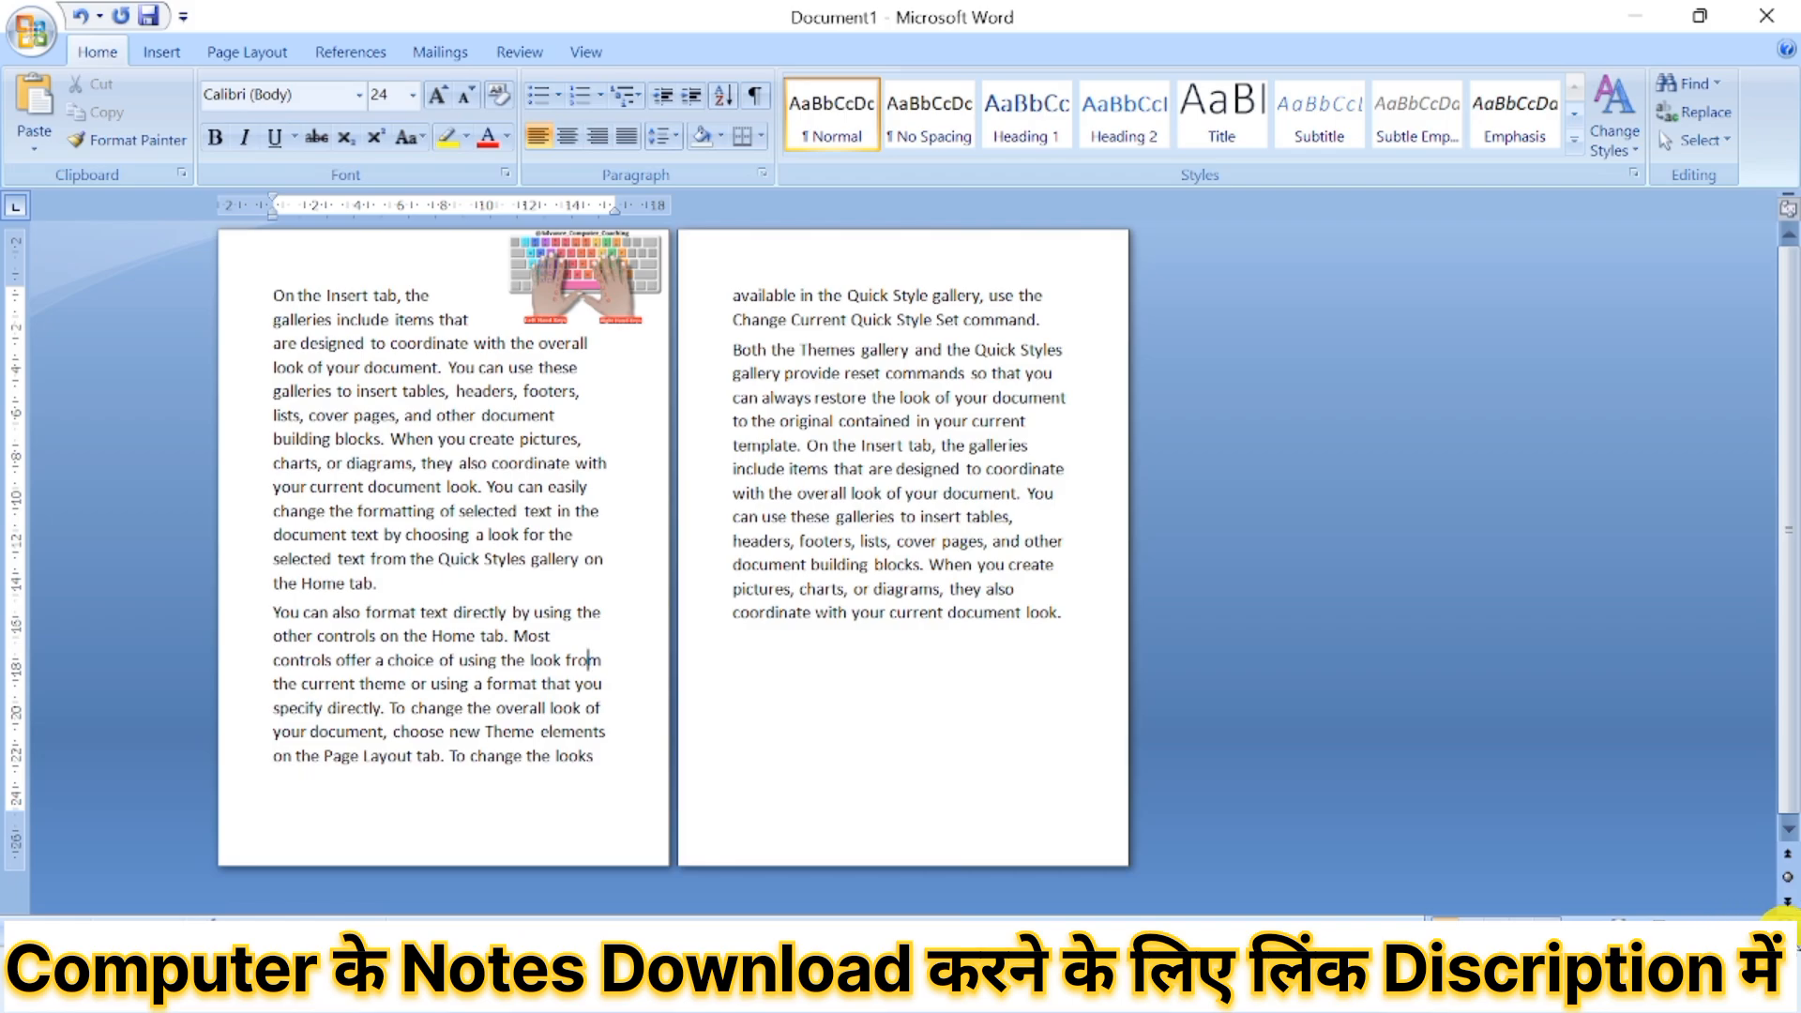
click(1783, 932)
click(1783, 932)
click(1783, 931)
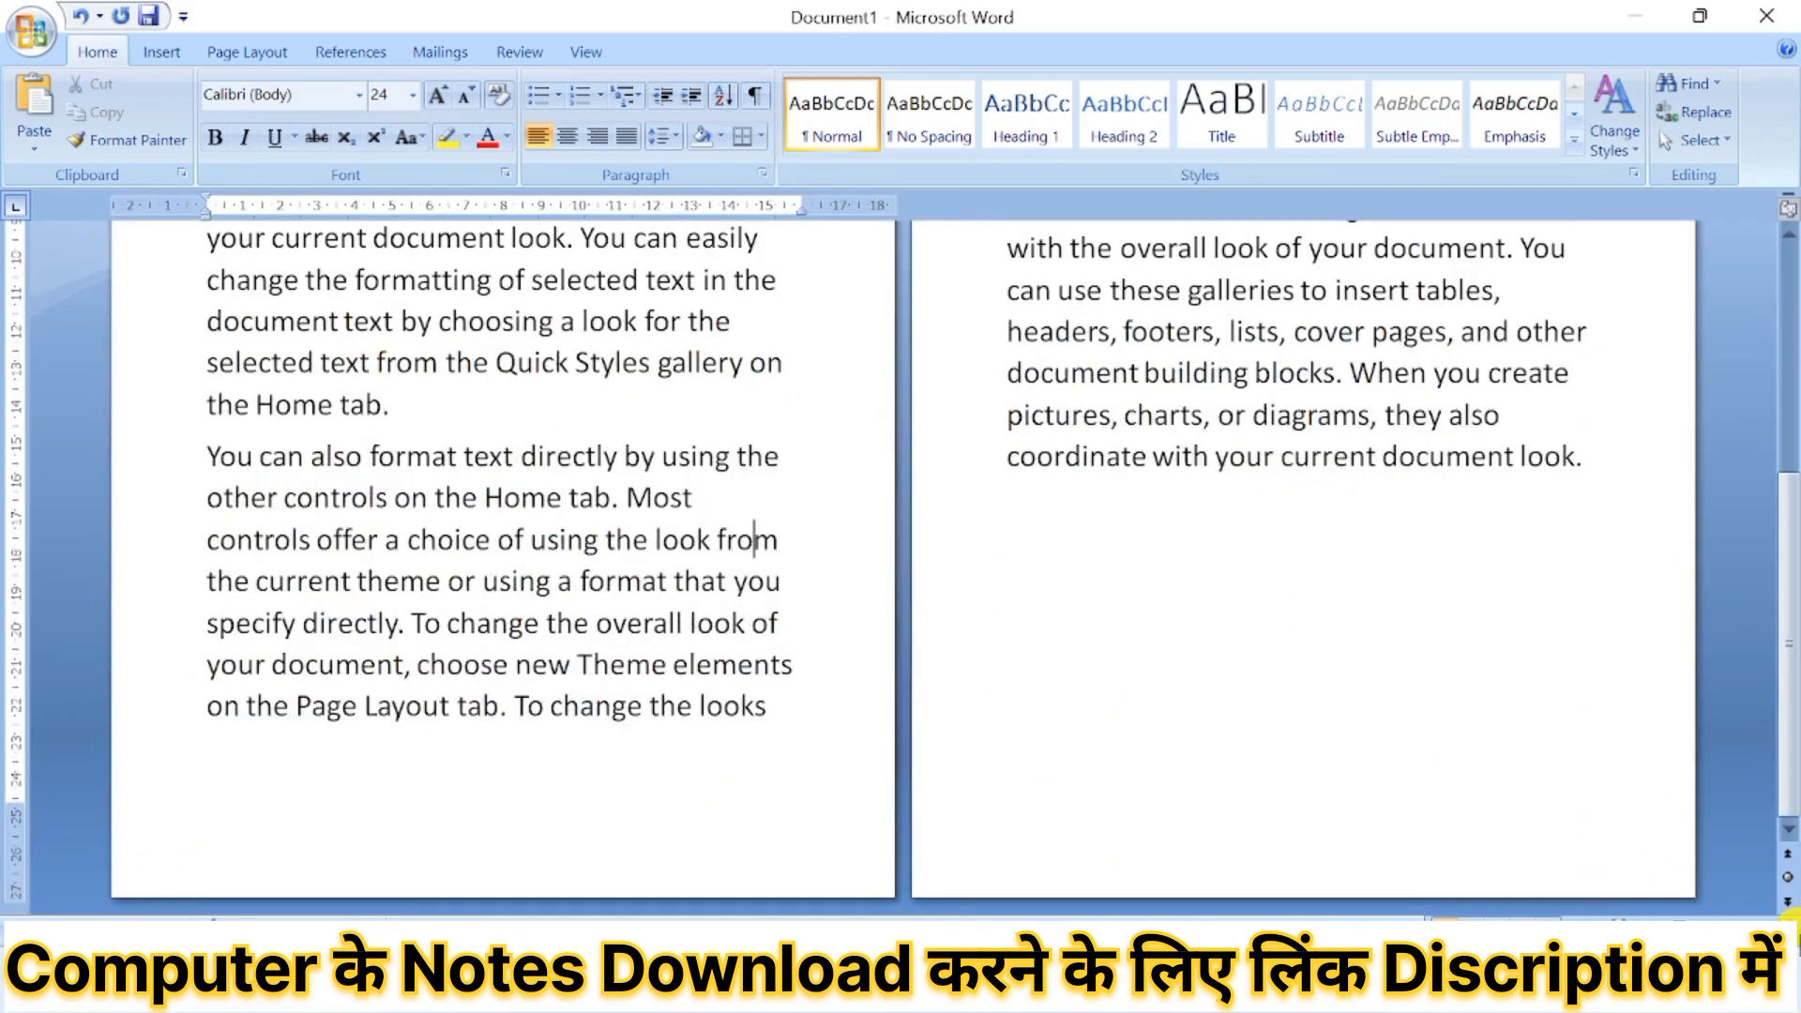
click(1783, 931)
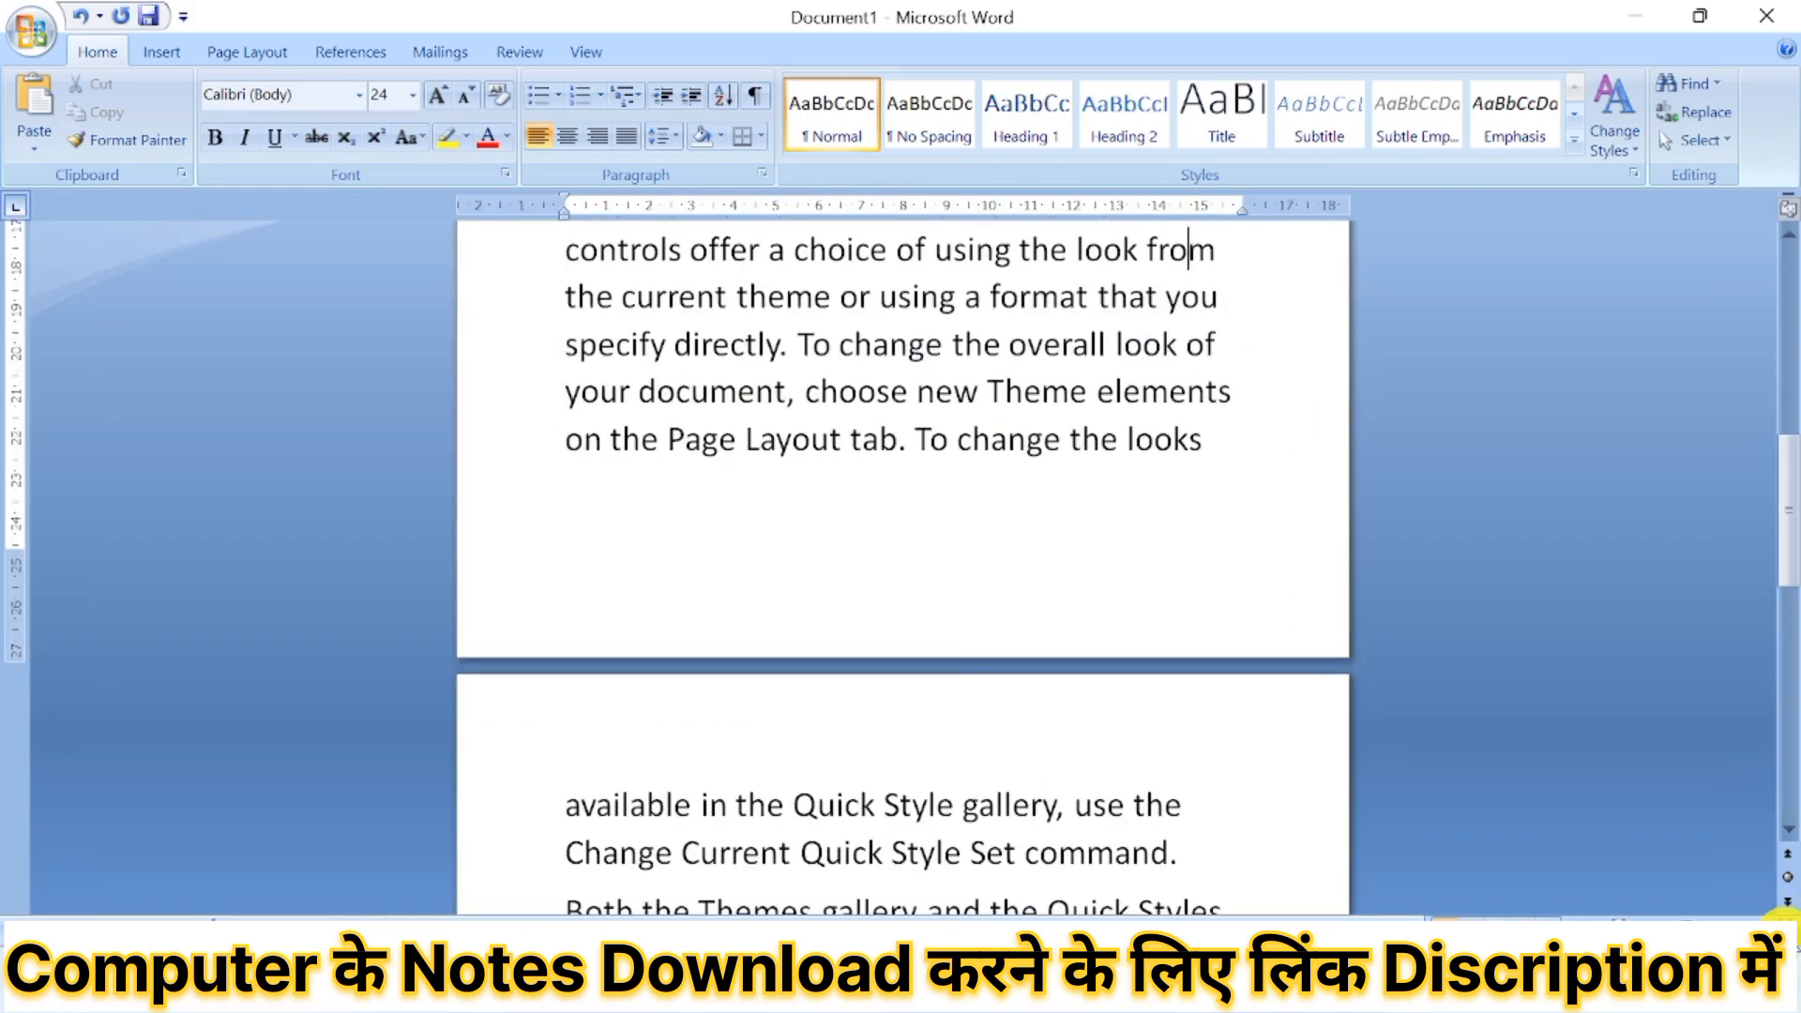
scroll(1121, 668, up, 2)
scroll(1121, 668, up, 4)
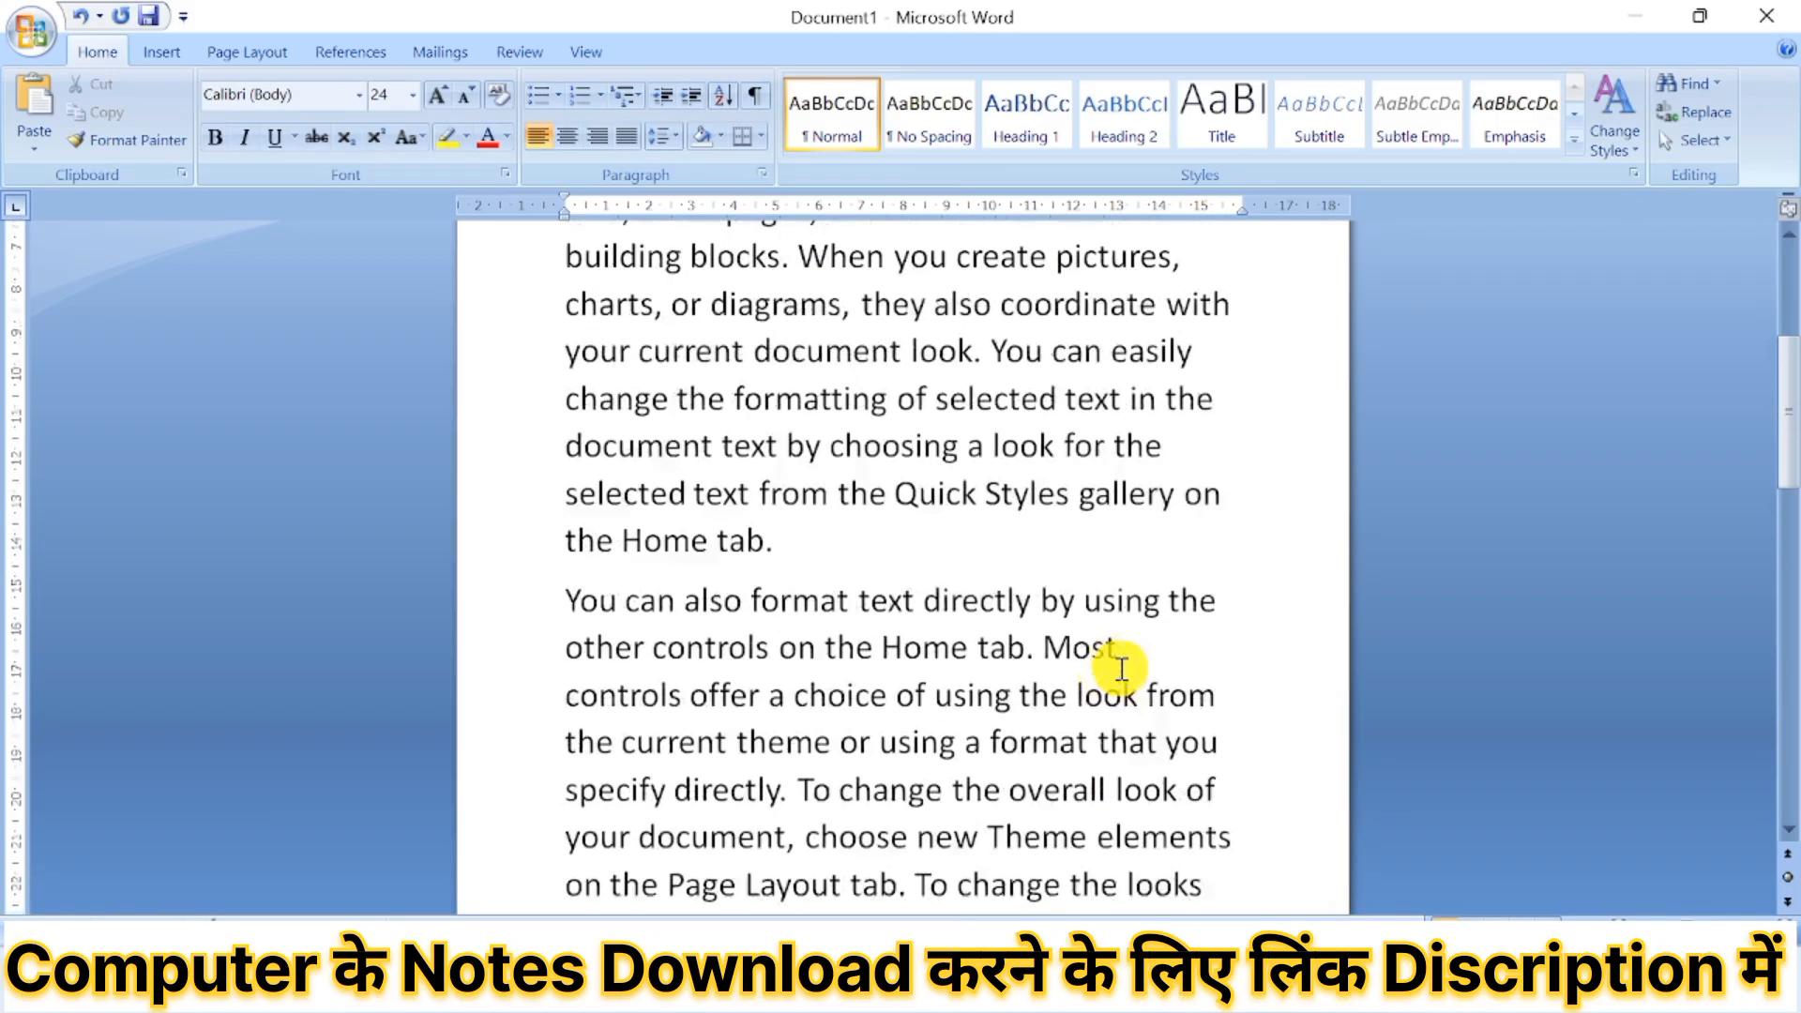
scroll(1121, 667, up, 1)
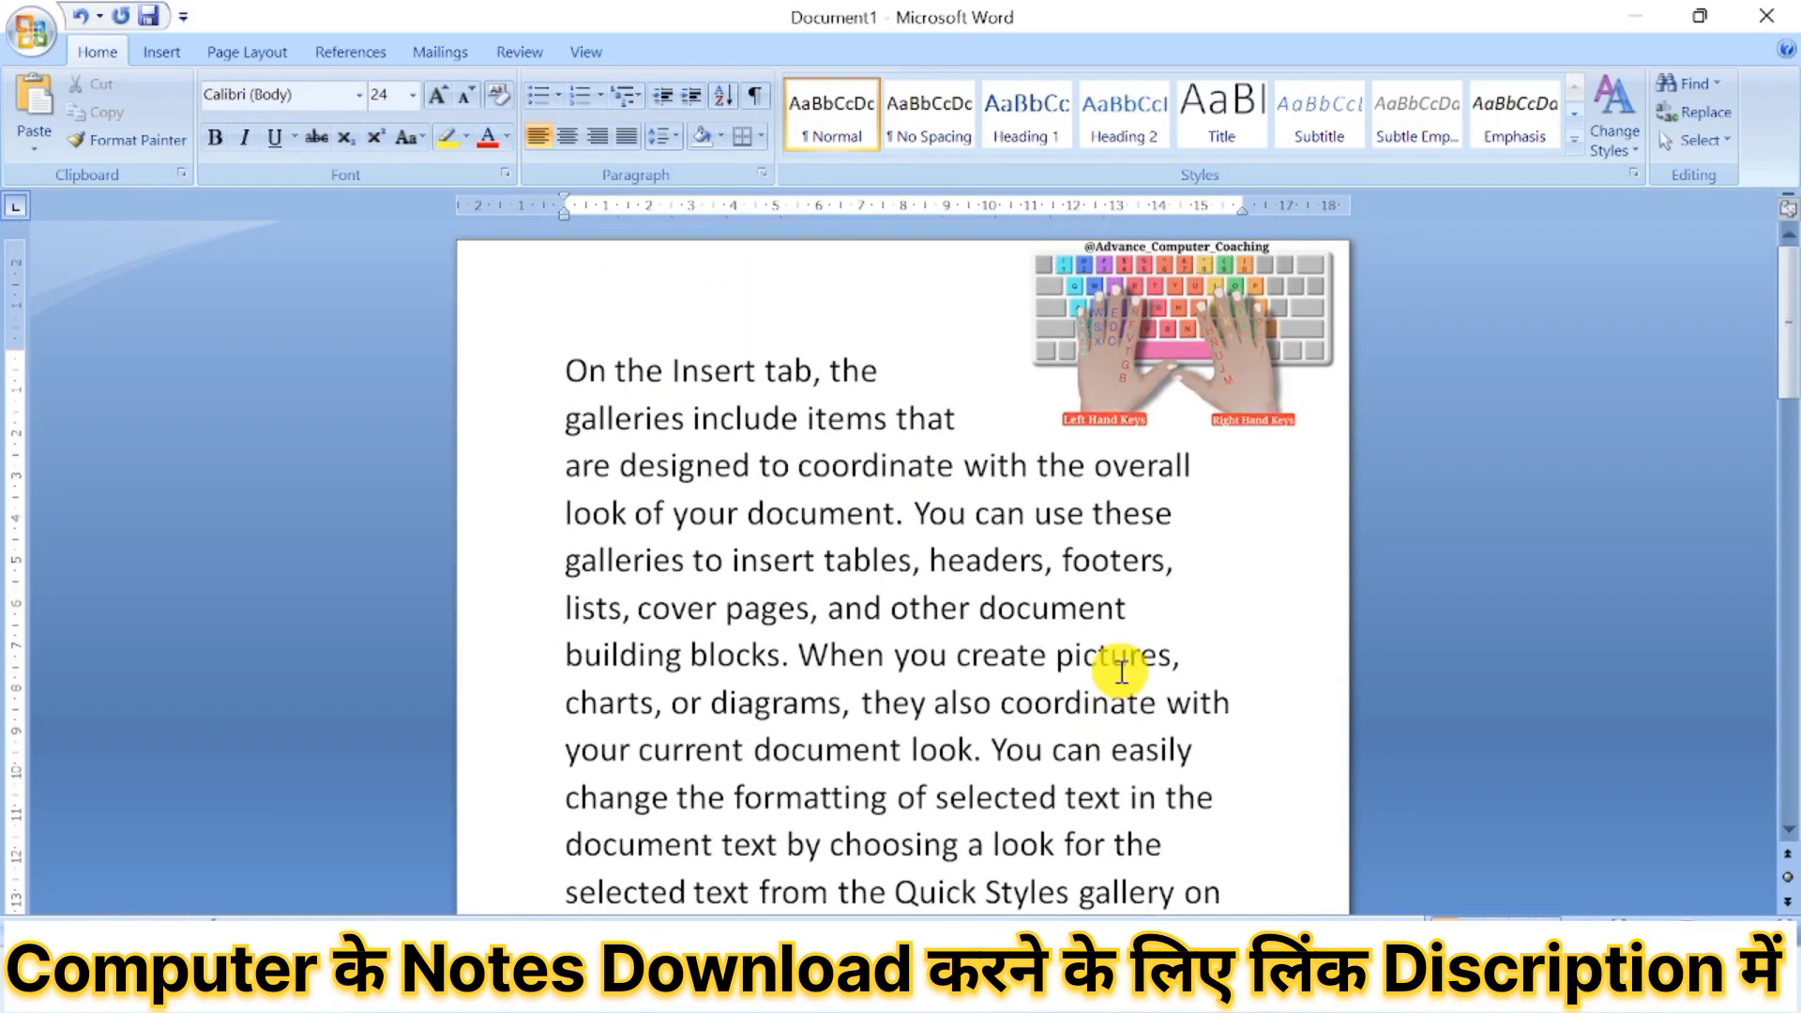
double_click(1187, 346)
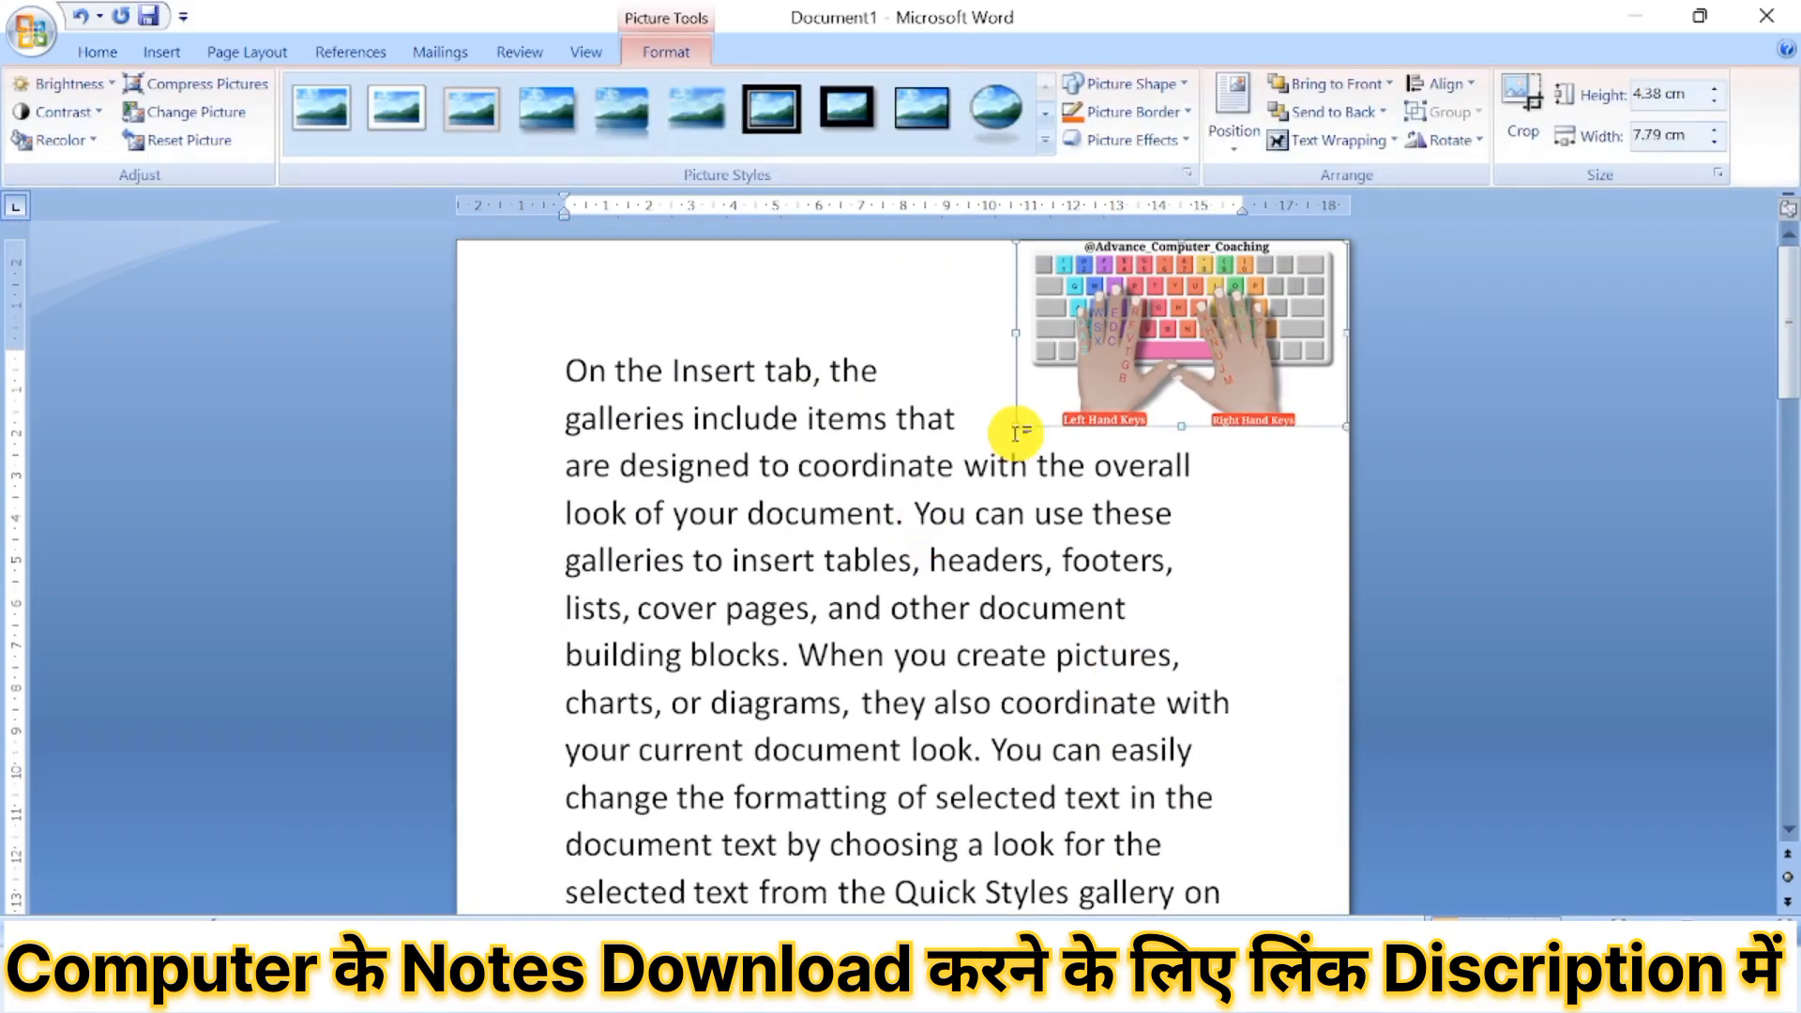
drag(1081, 362, 893, 537)
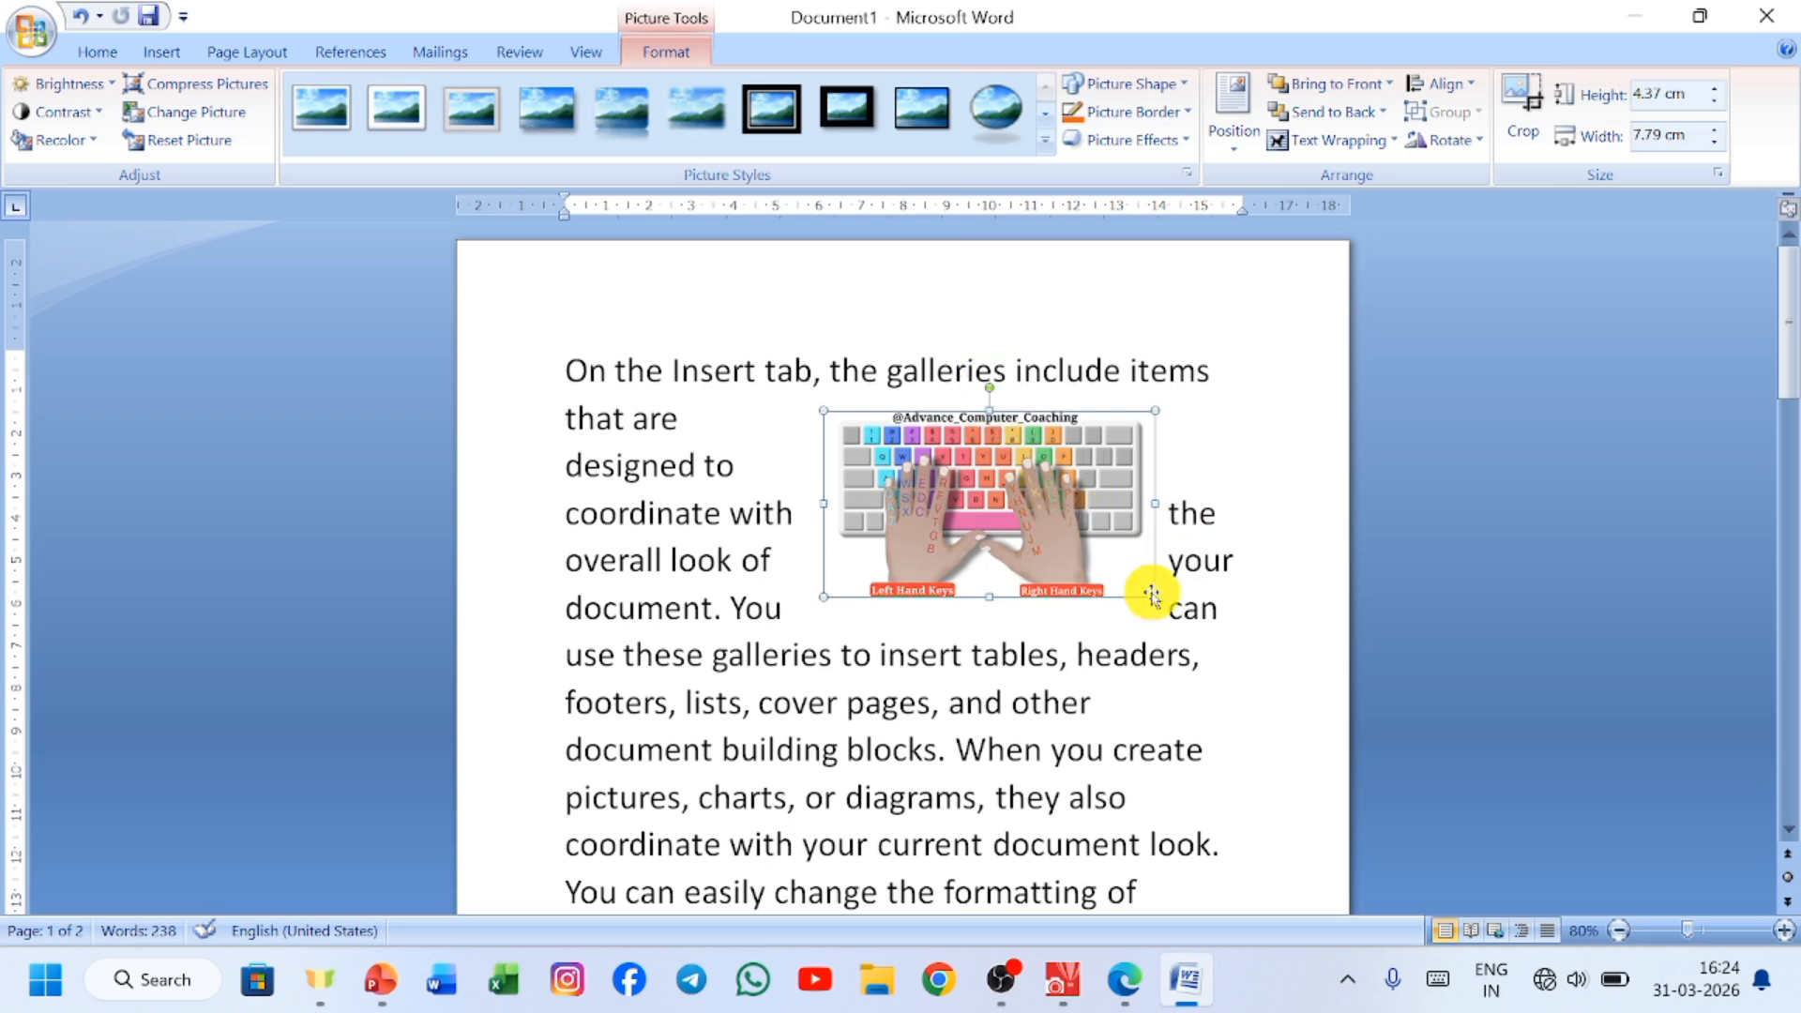
Enlarge the picture to about 8.22 cm high by 14.63 cm wide and place it below the first line of text.
drag(1158, 594, 1445, 759)
drag(1206, 523, 909, 402)
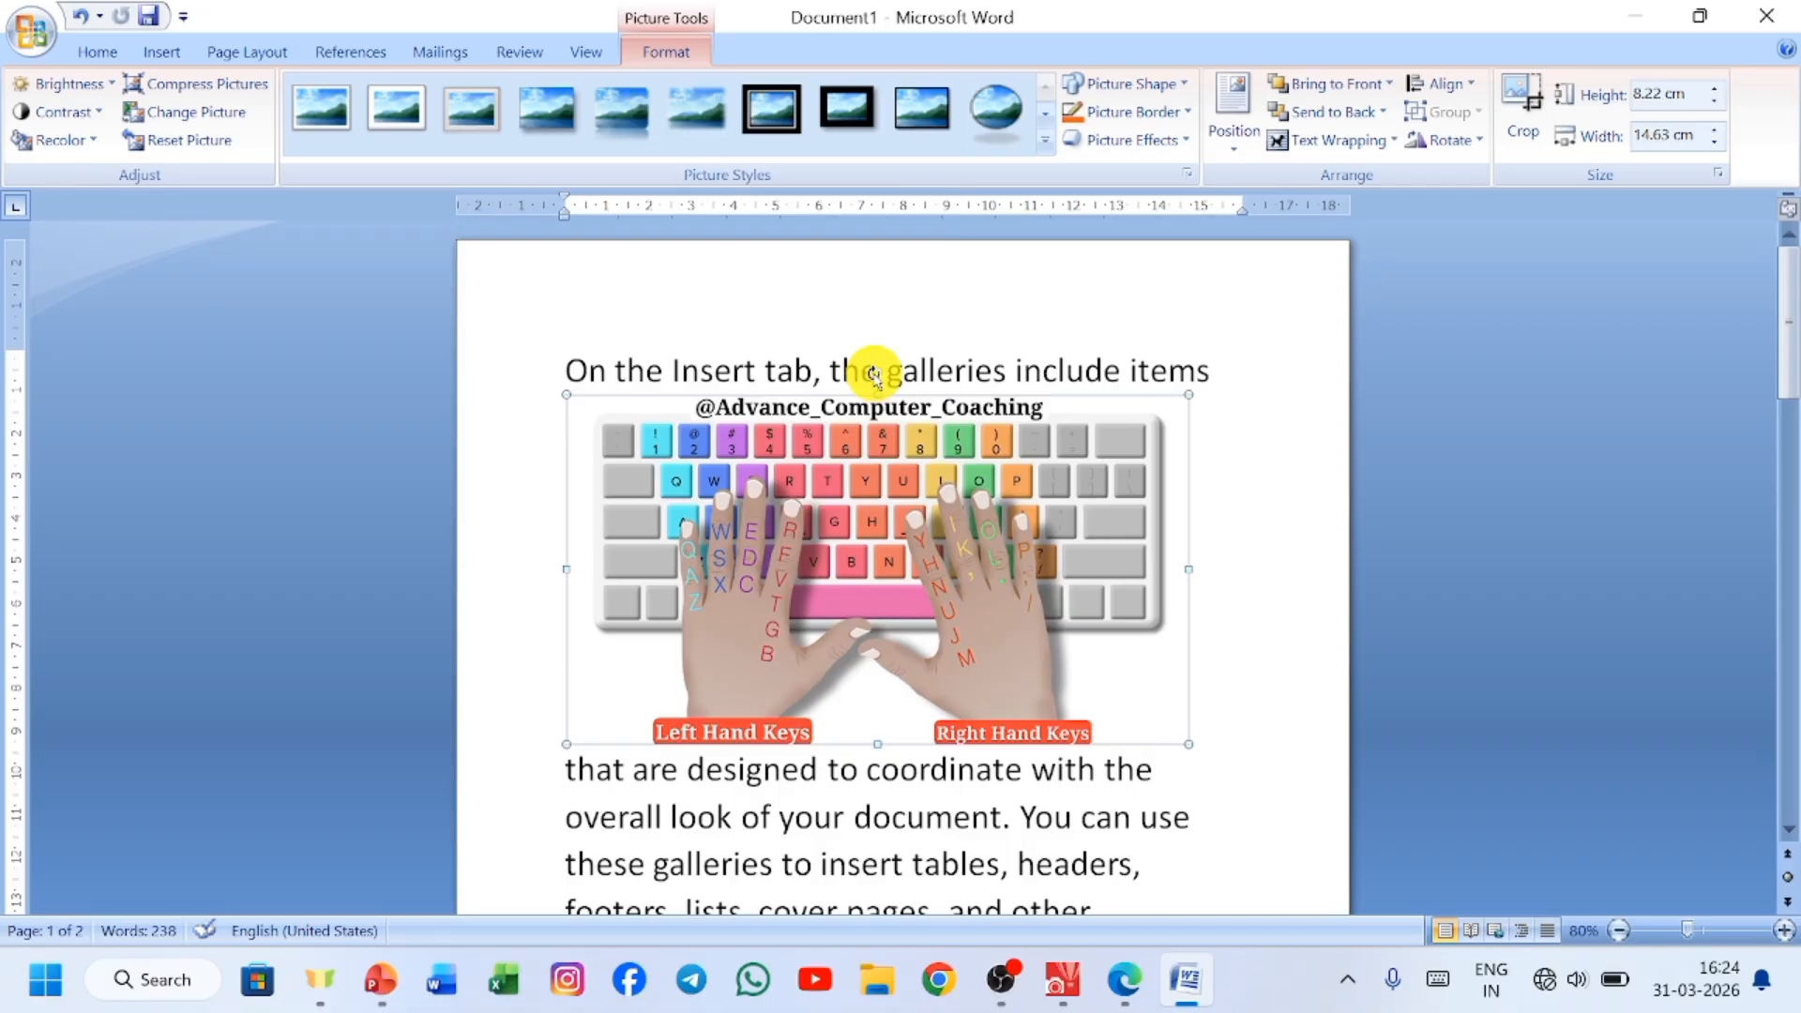
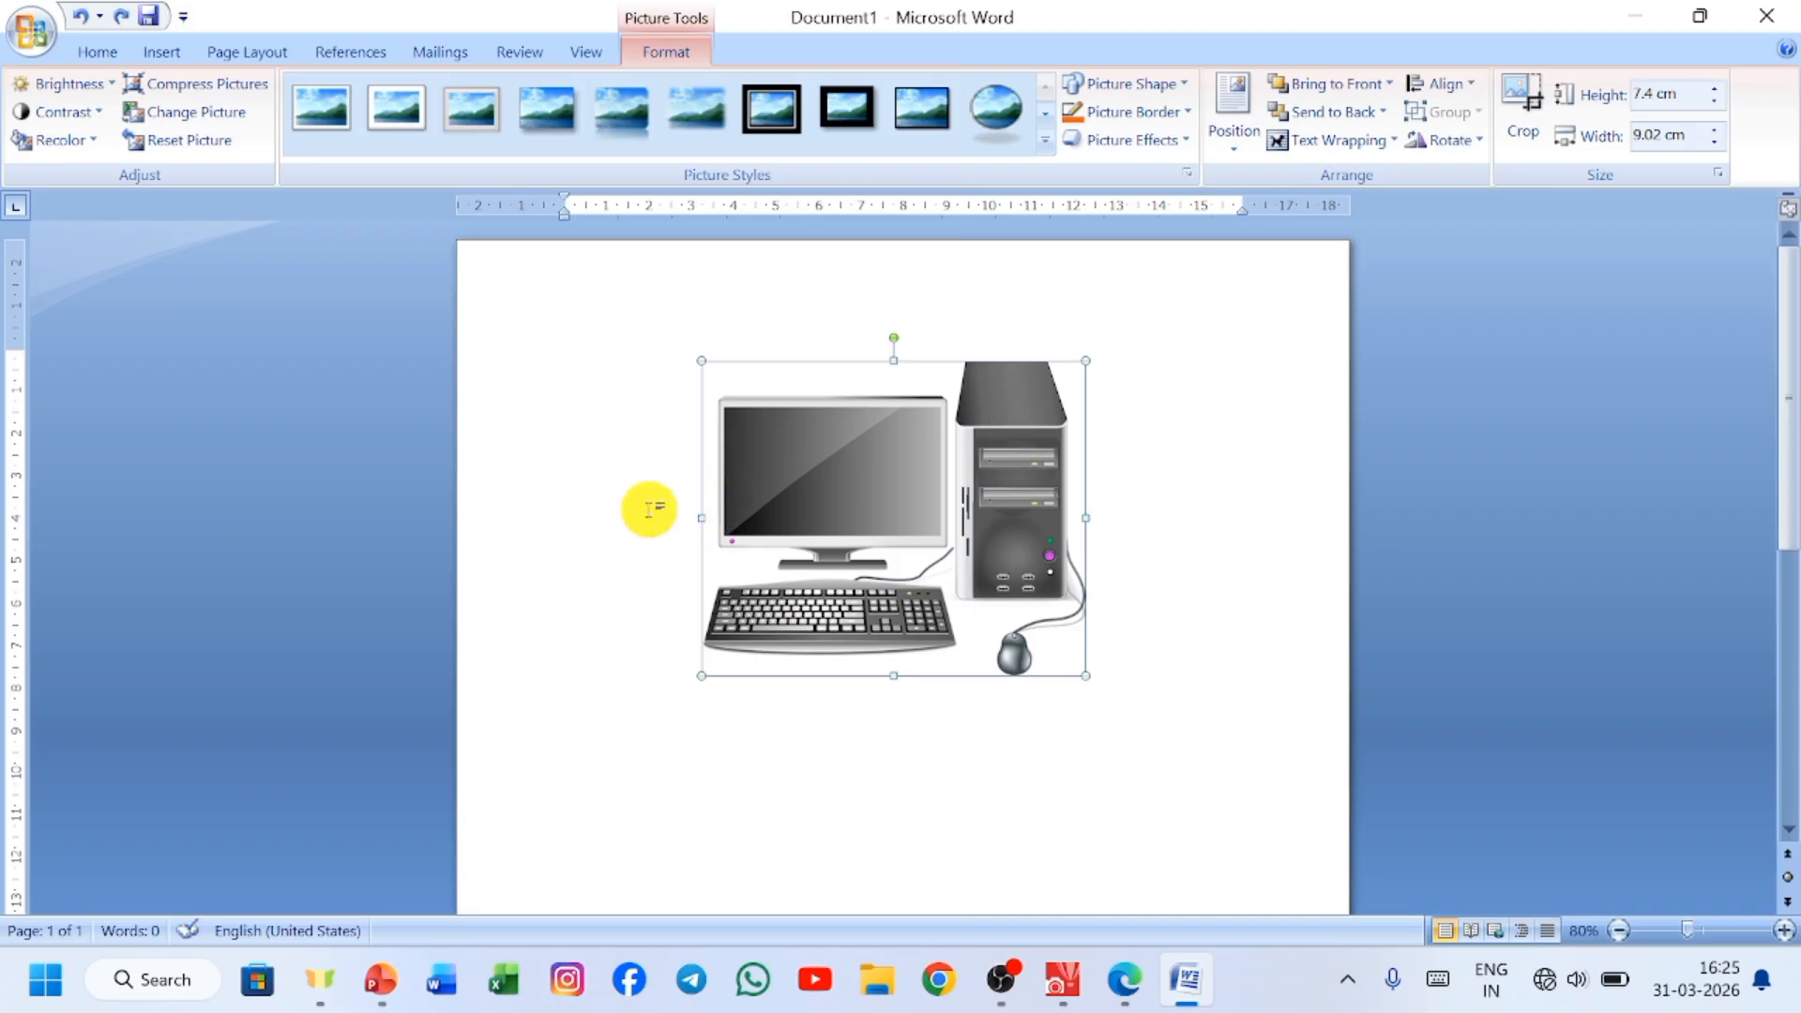
Examine the picture's rotation choices and its size, rotation, scale and crop settings, leaving them as they are.
click(1454, 146)
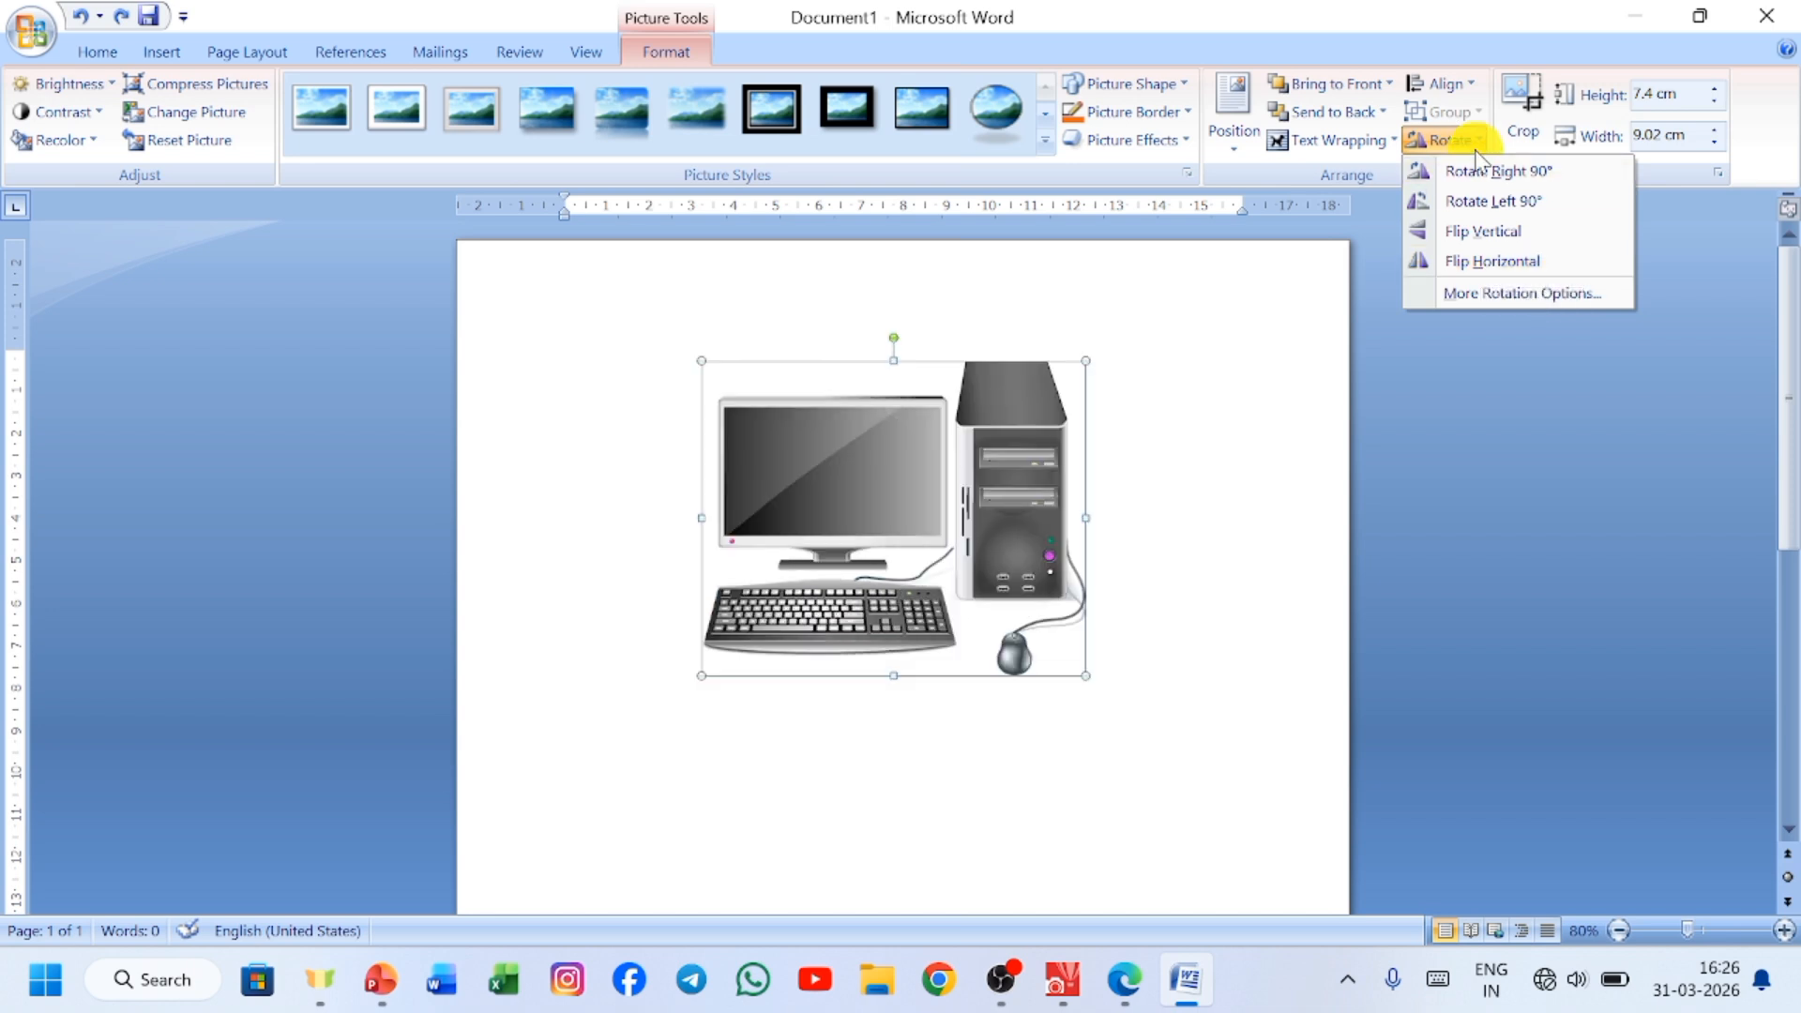
click(1515, 294)
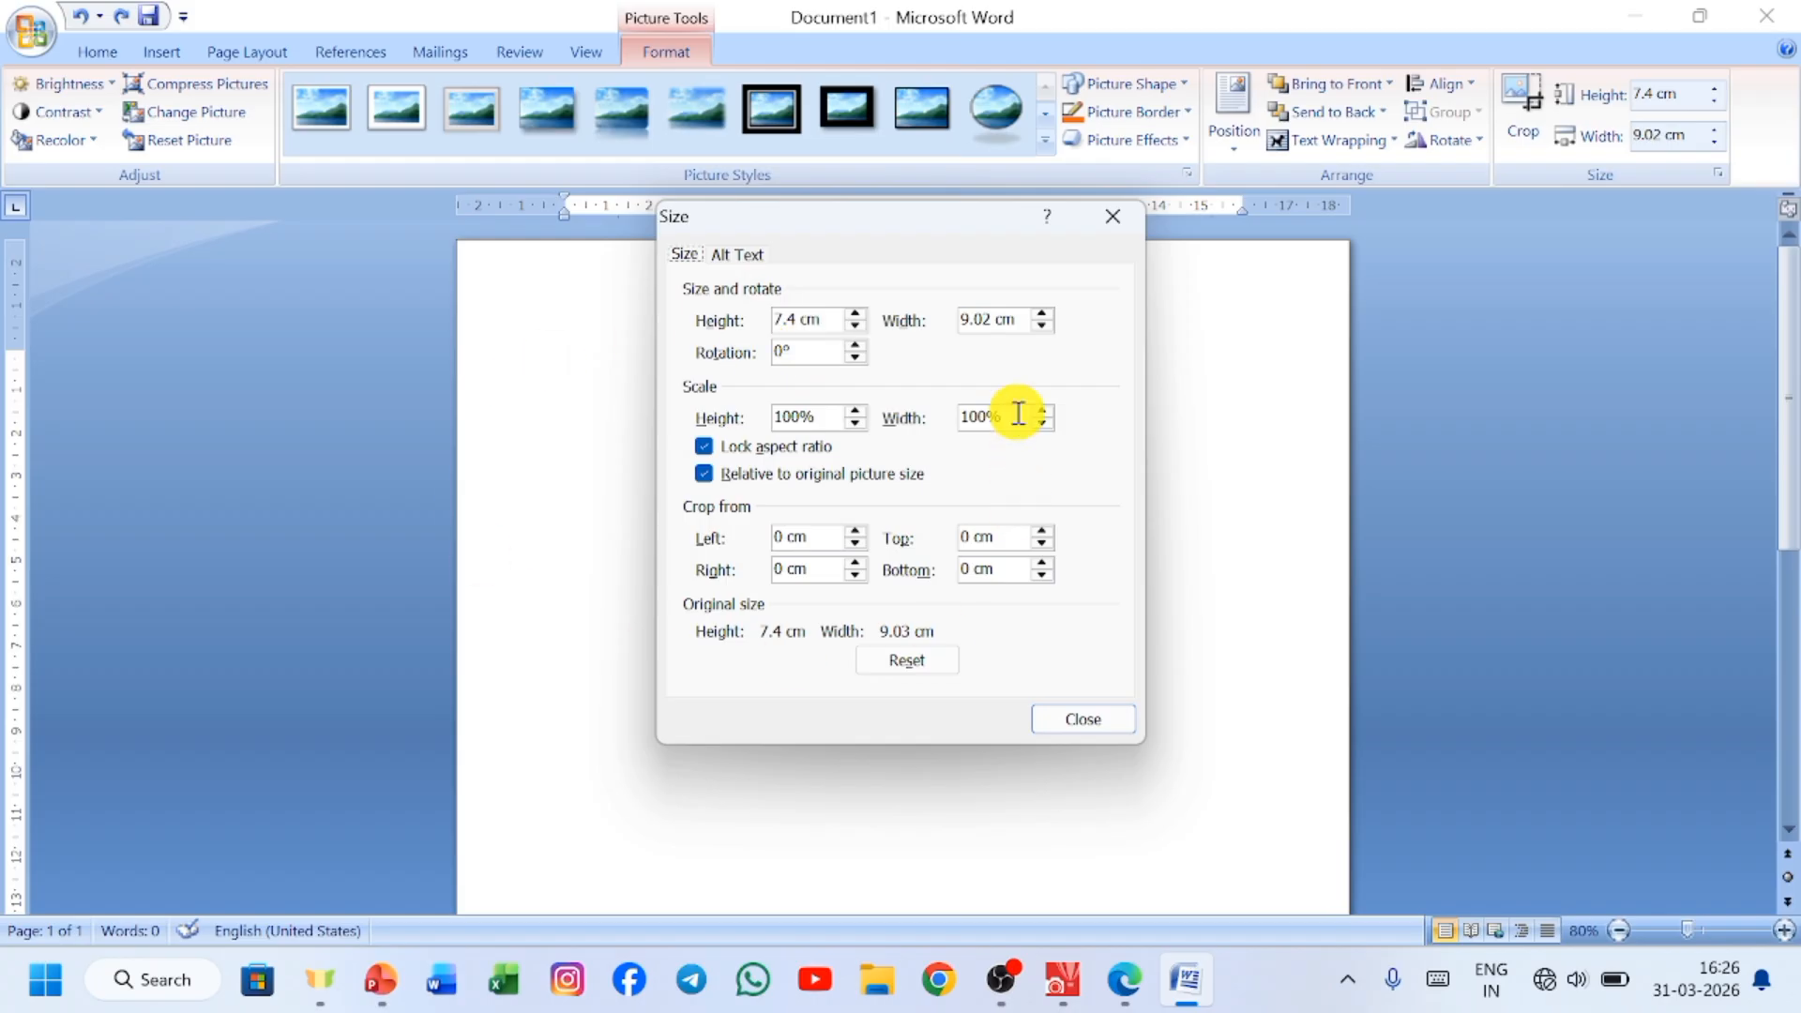
click(1114, 216)
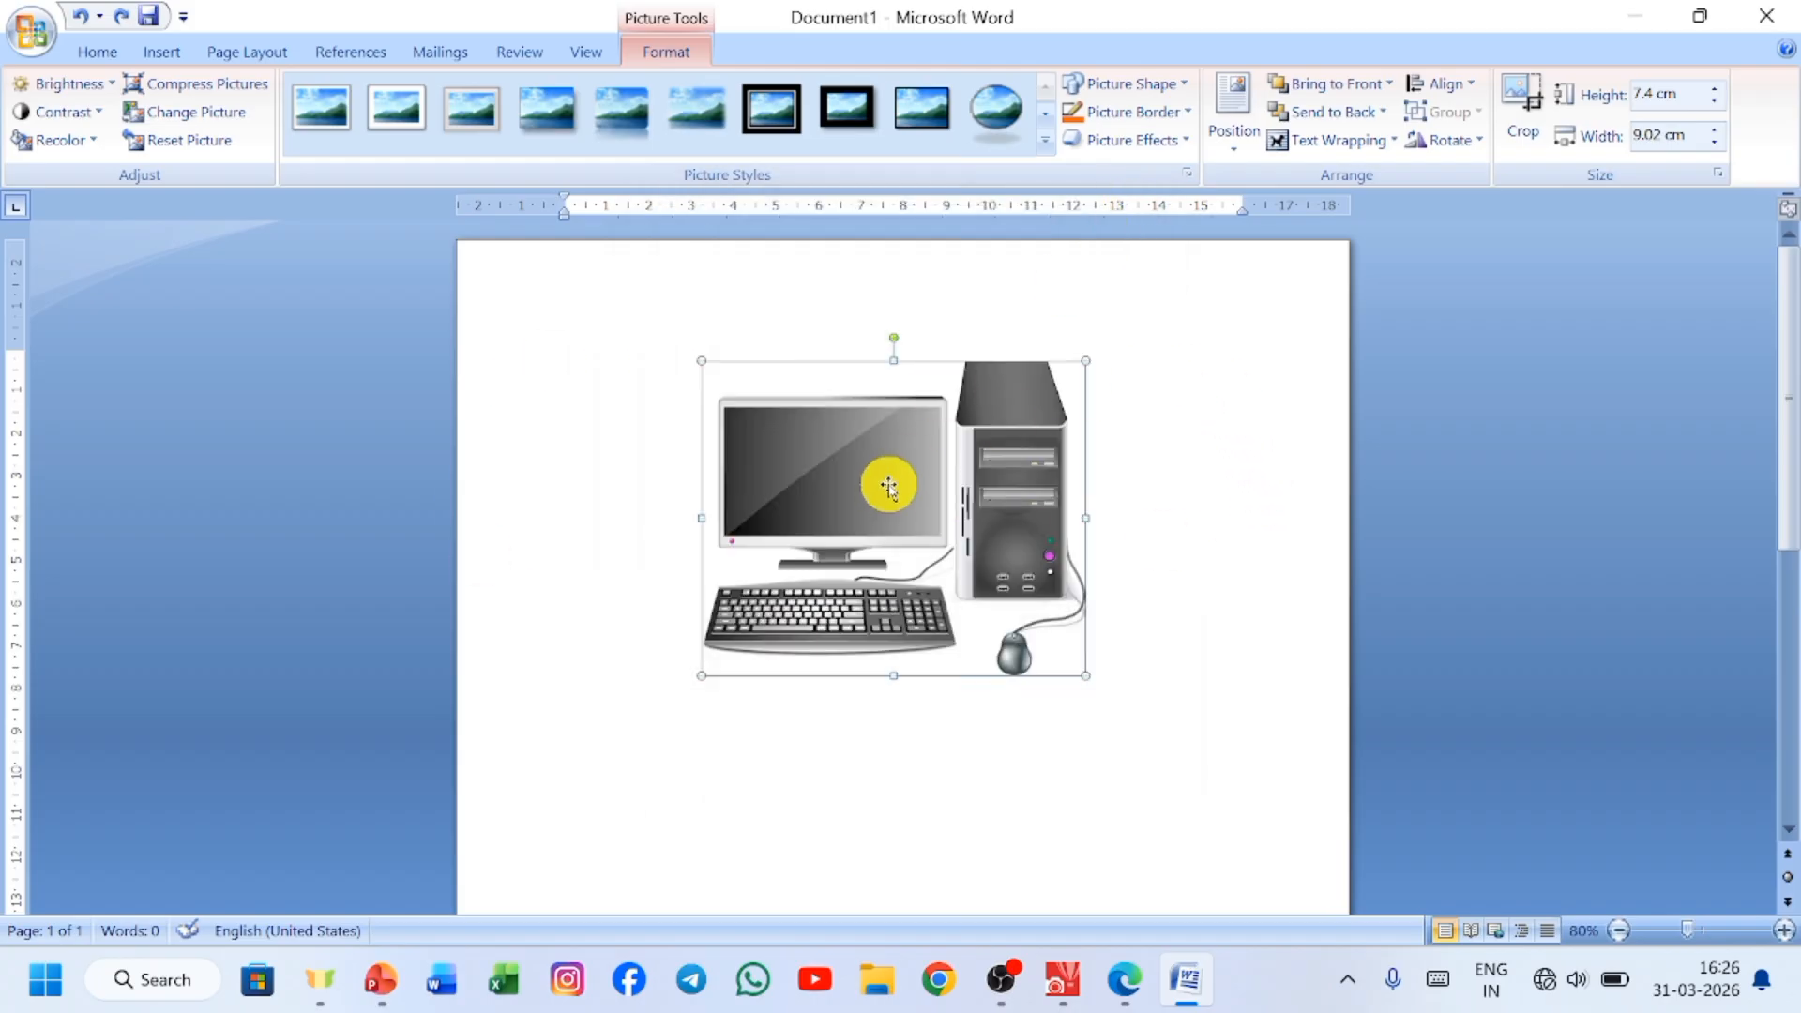
Delete the computer picture and insert the picture file mangal in its place.
key(Delete)
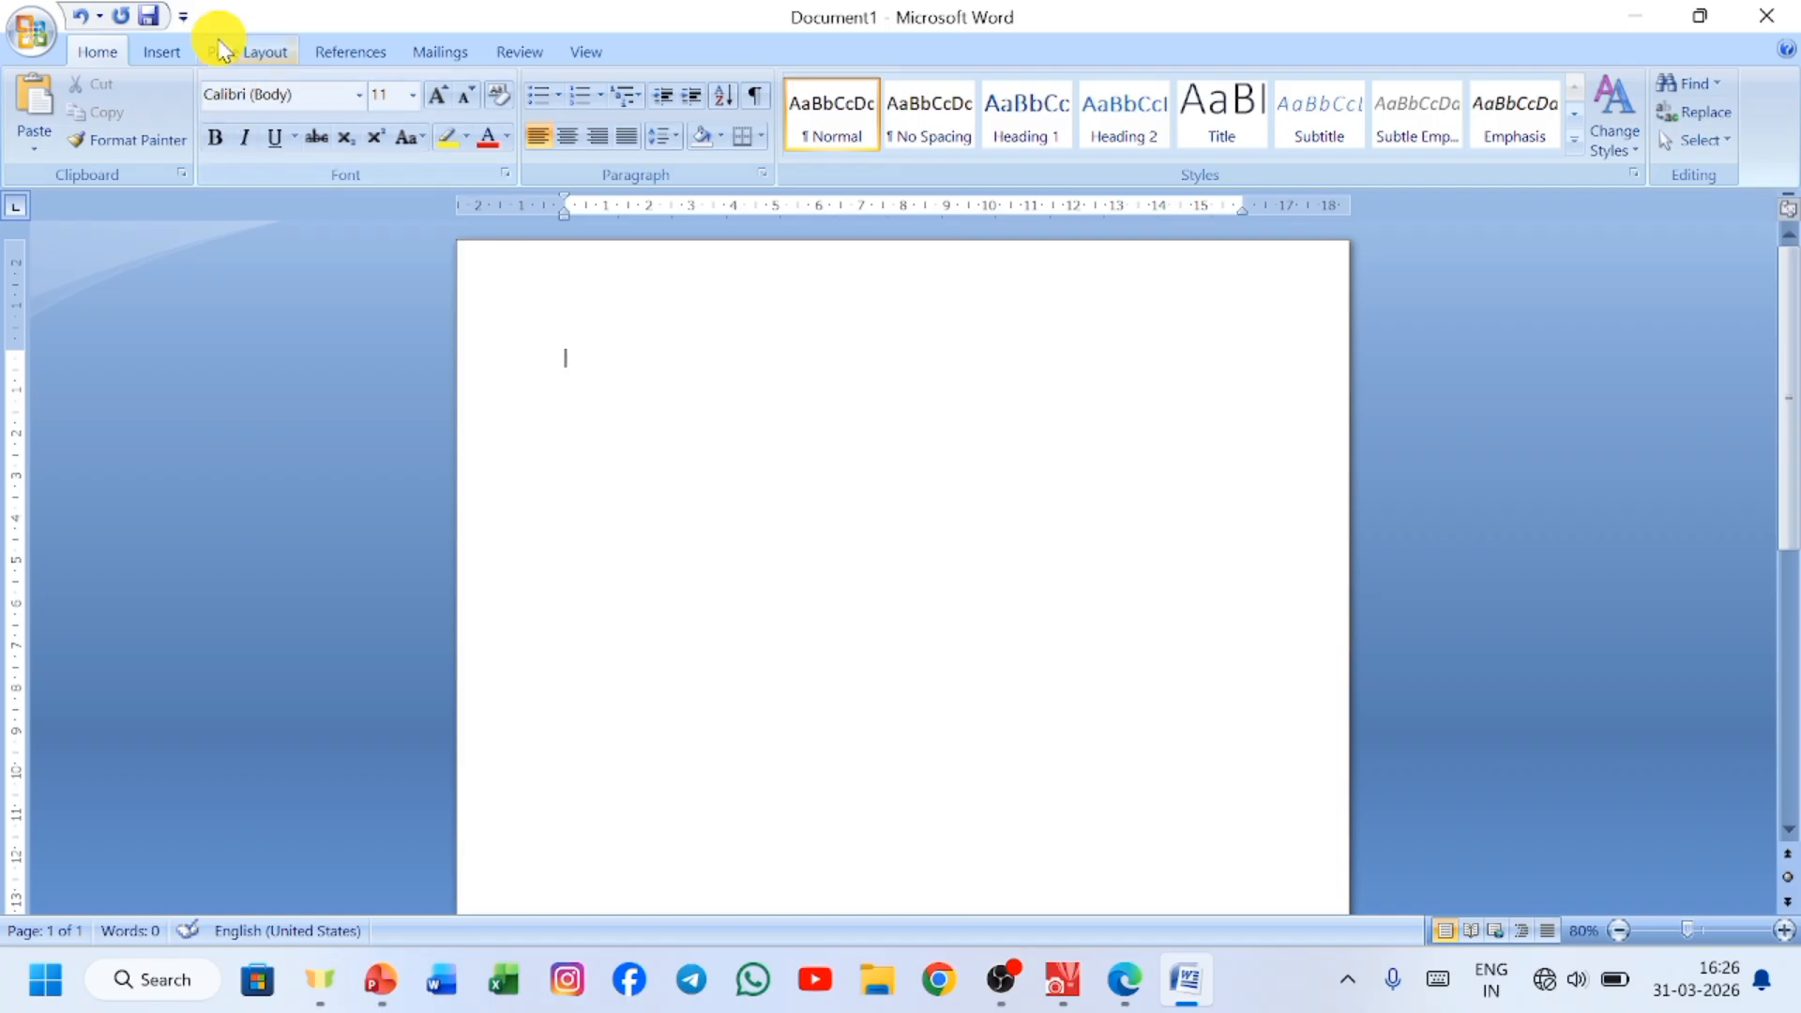
click(159, 49)
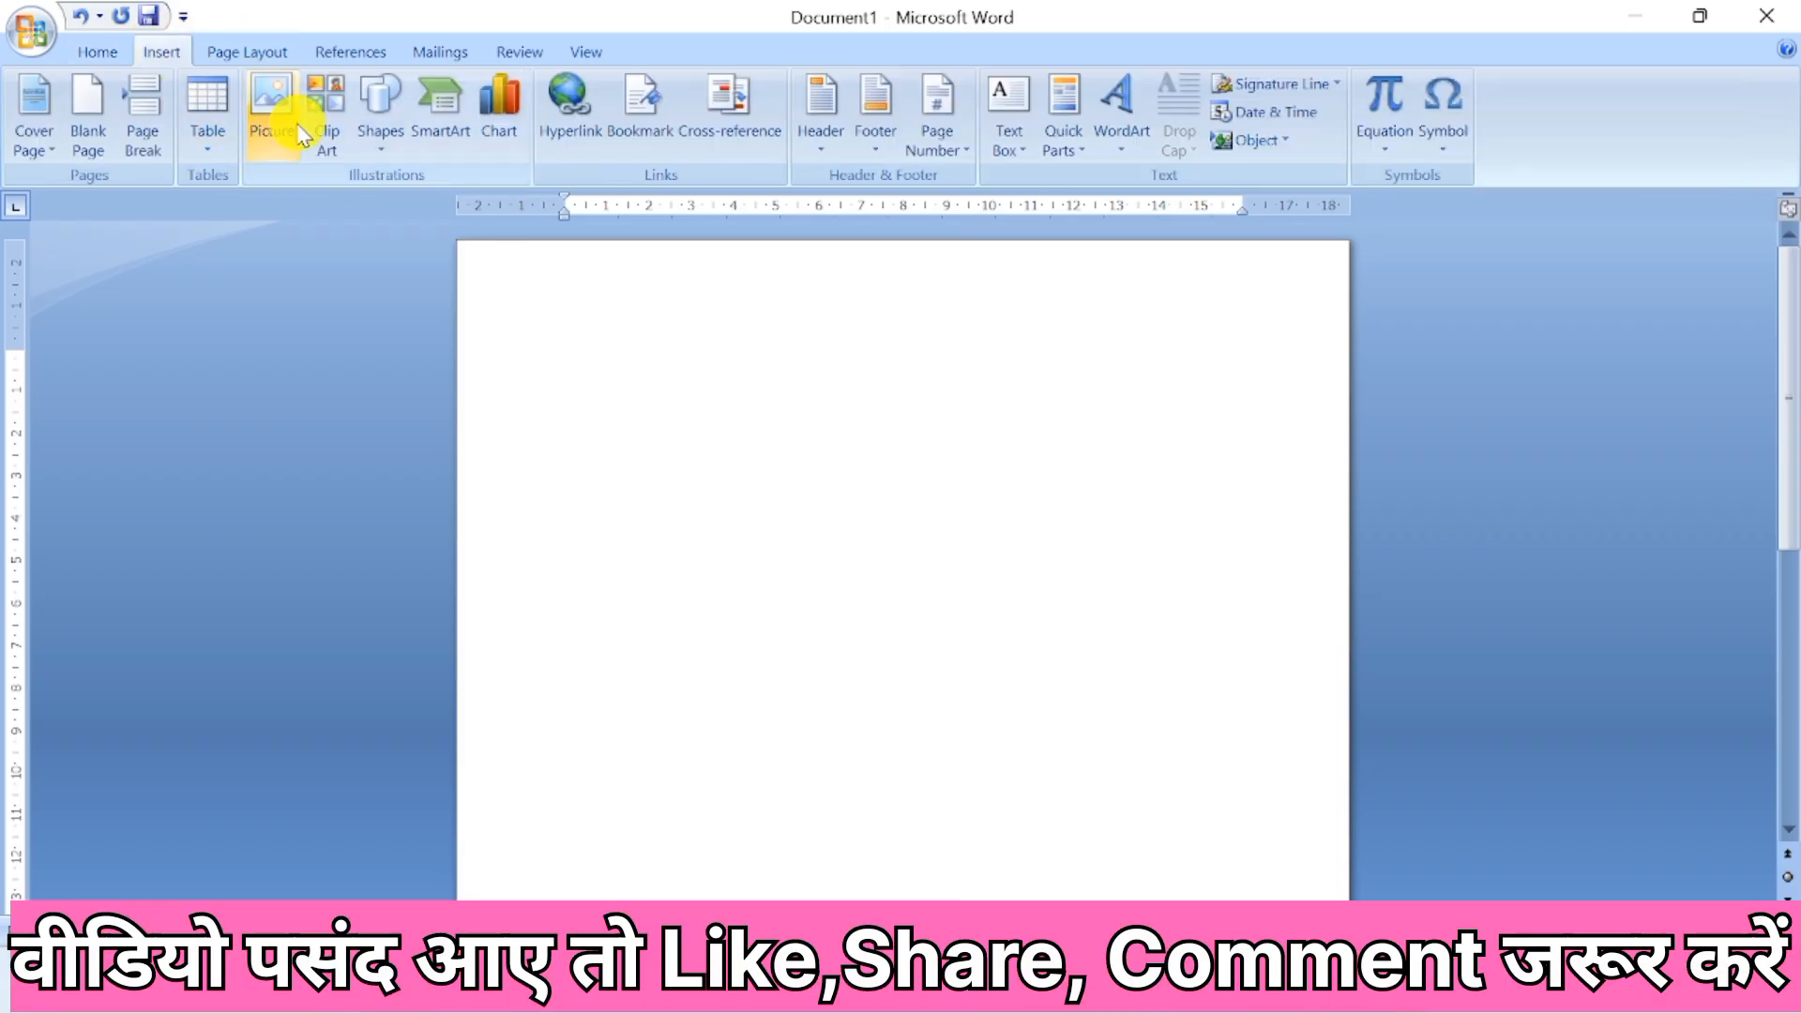
click(273, 108)
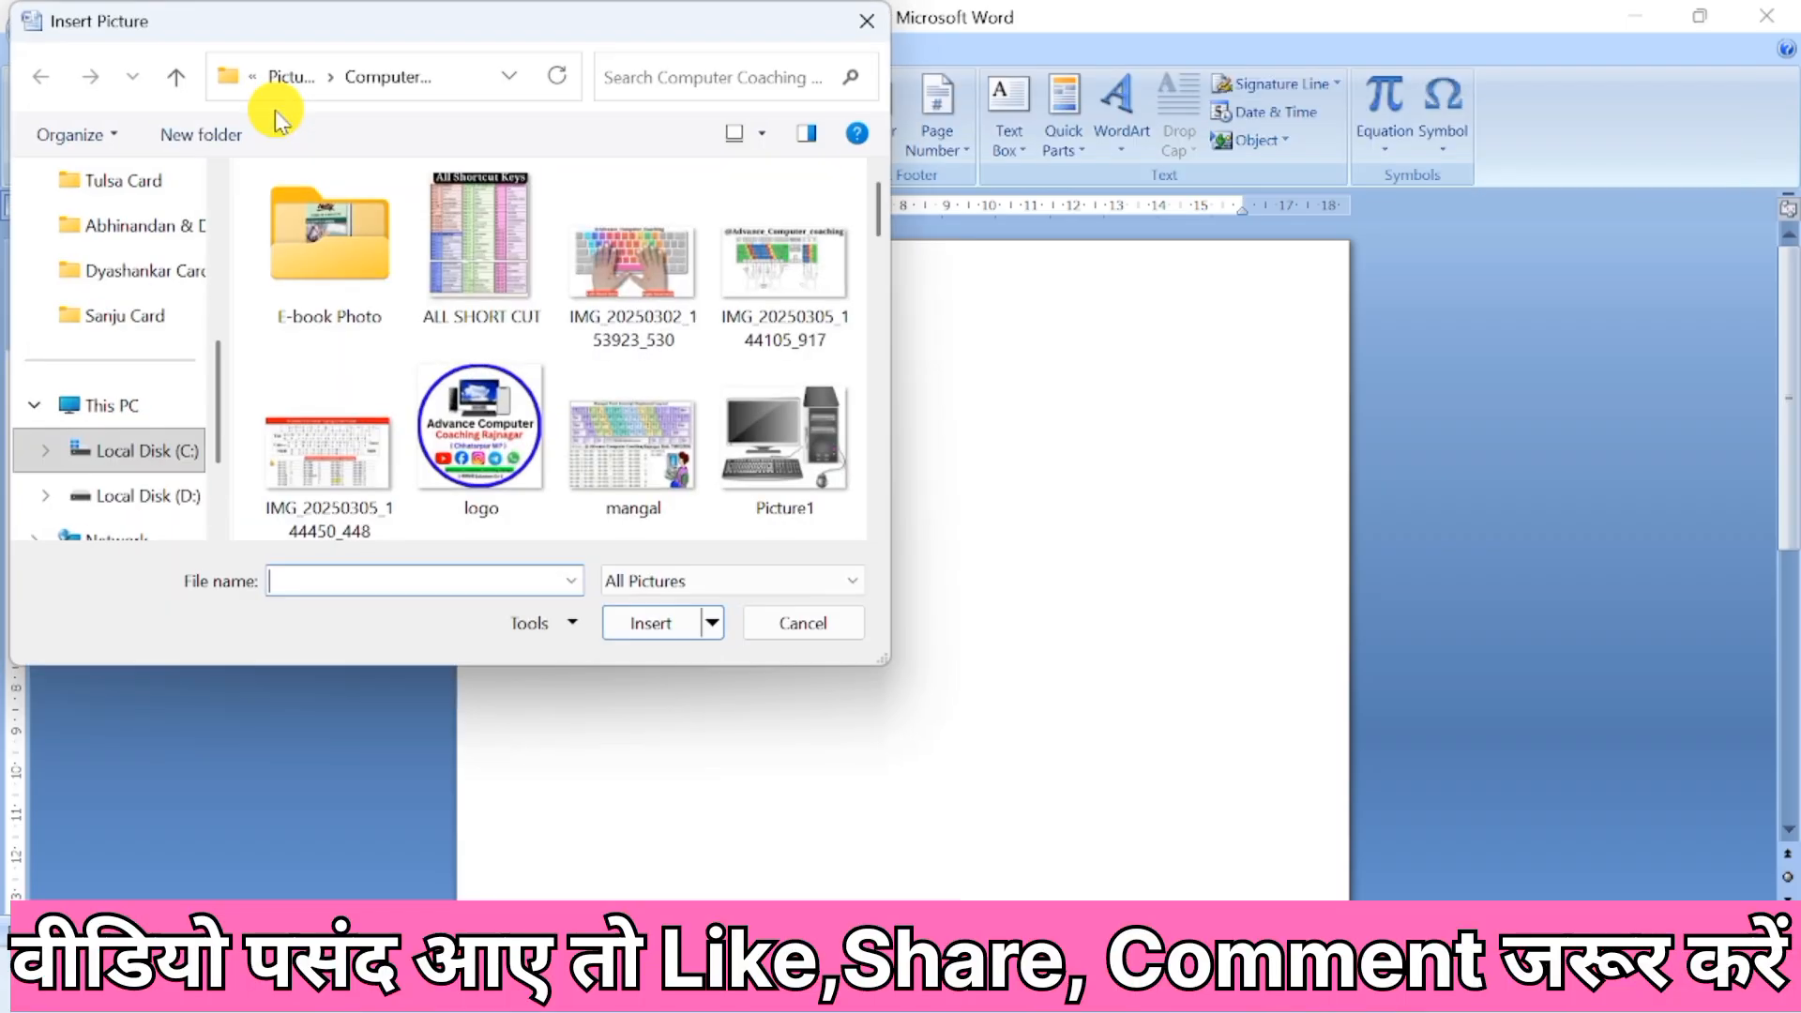
click(609, 430)
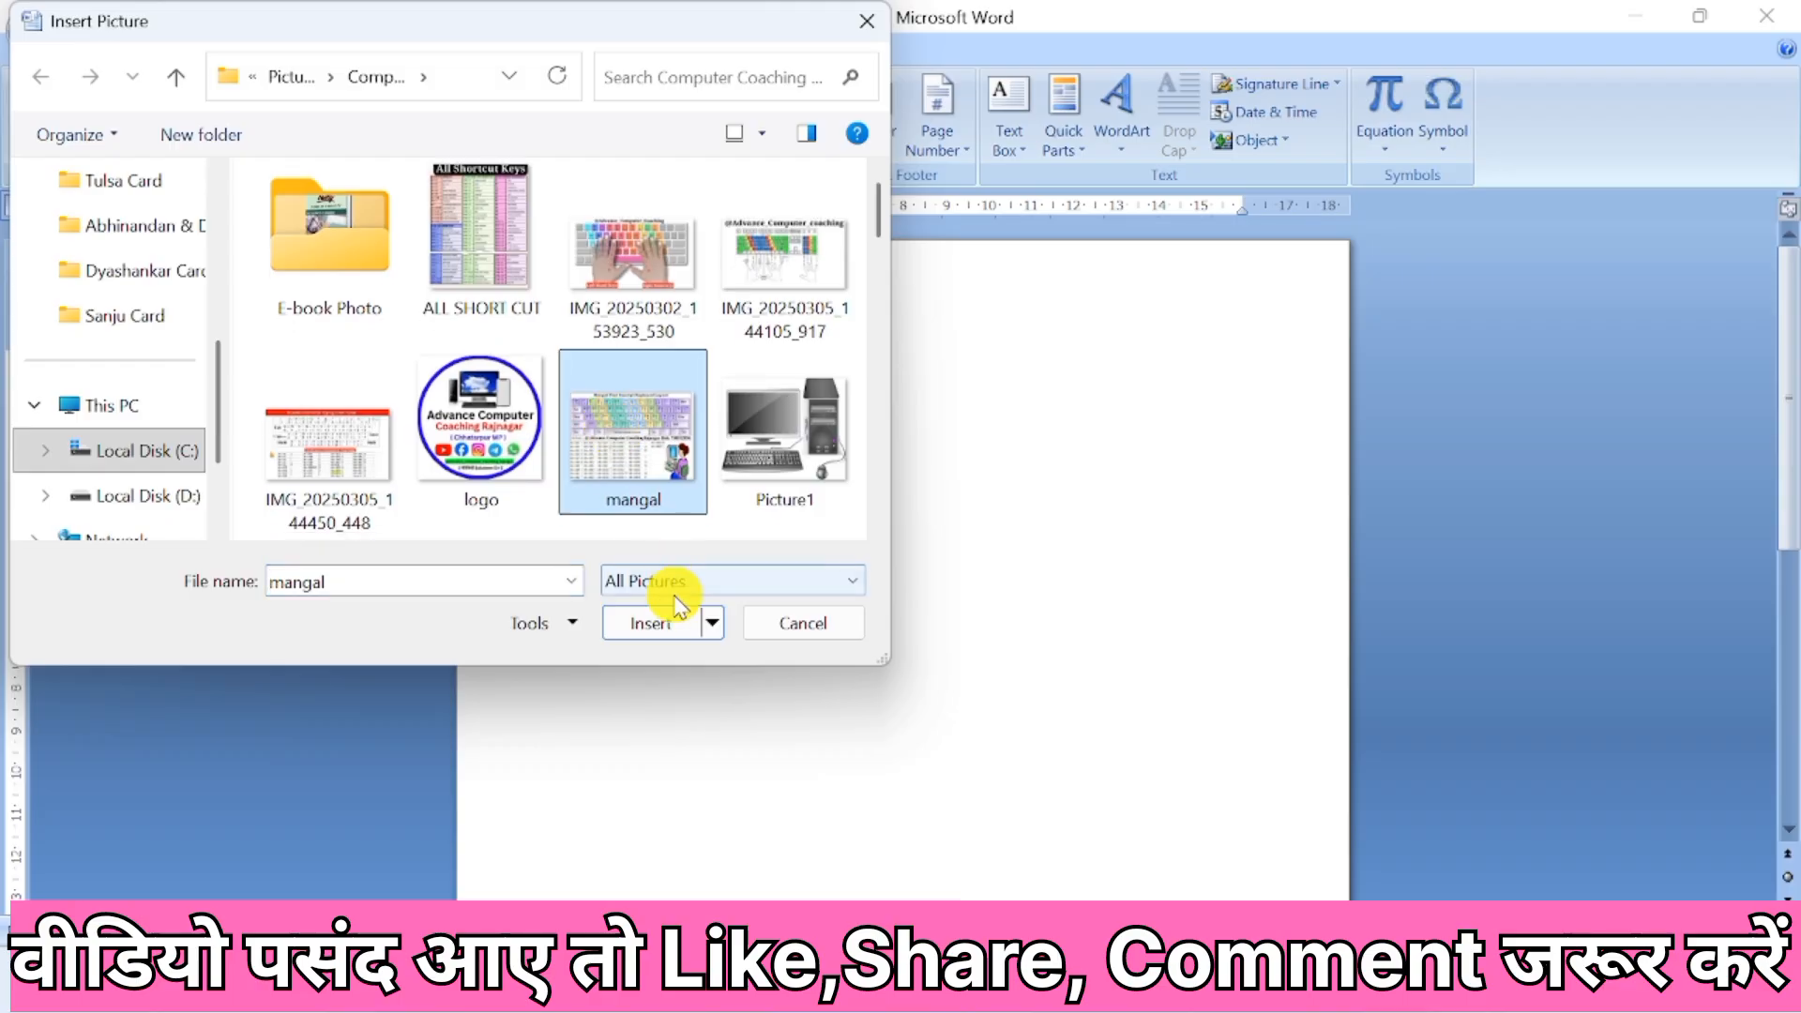
click(675, 638)
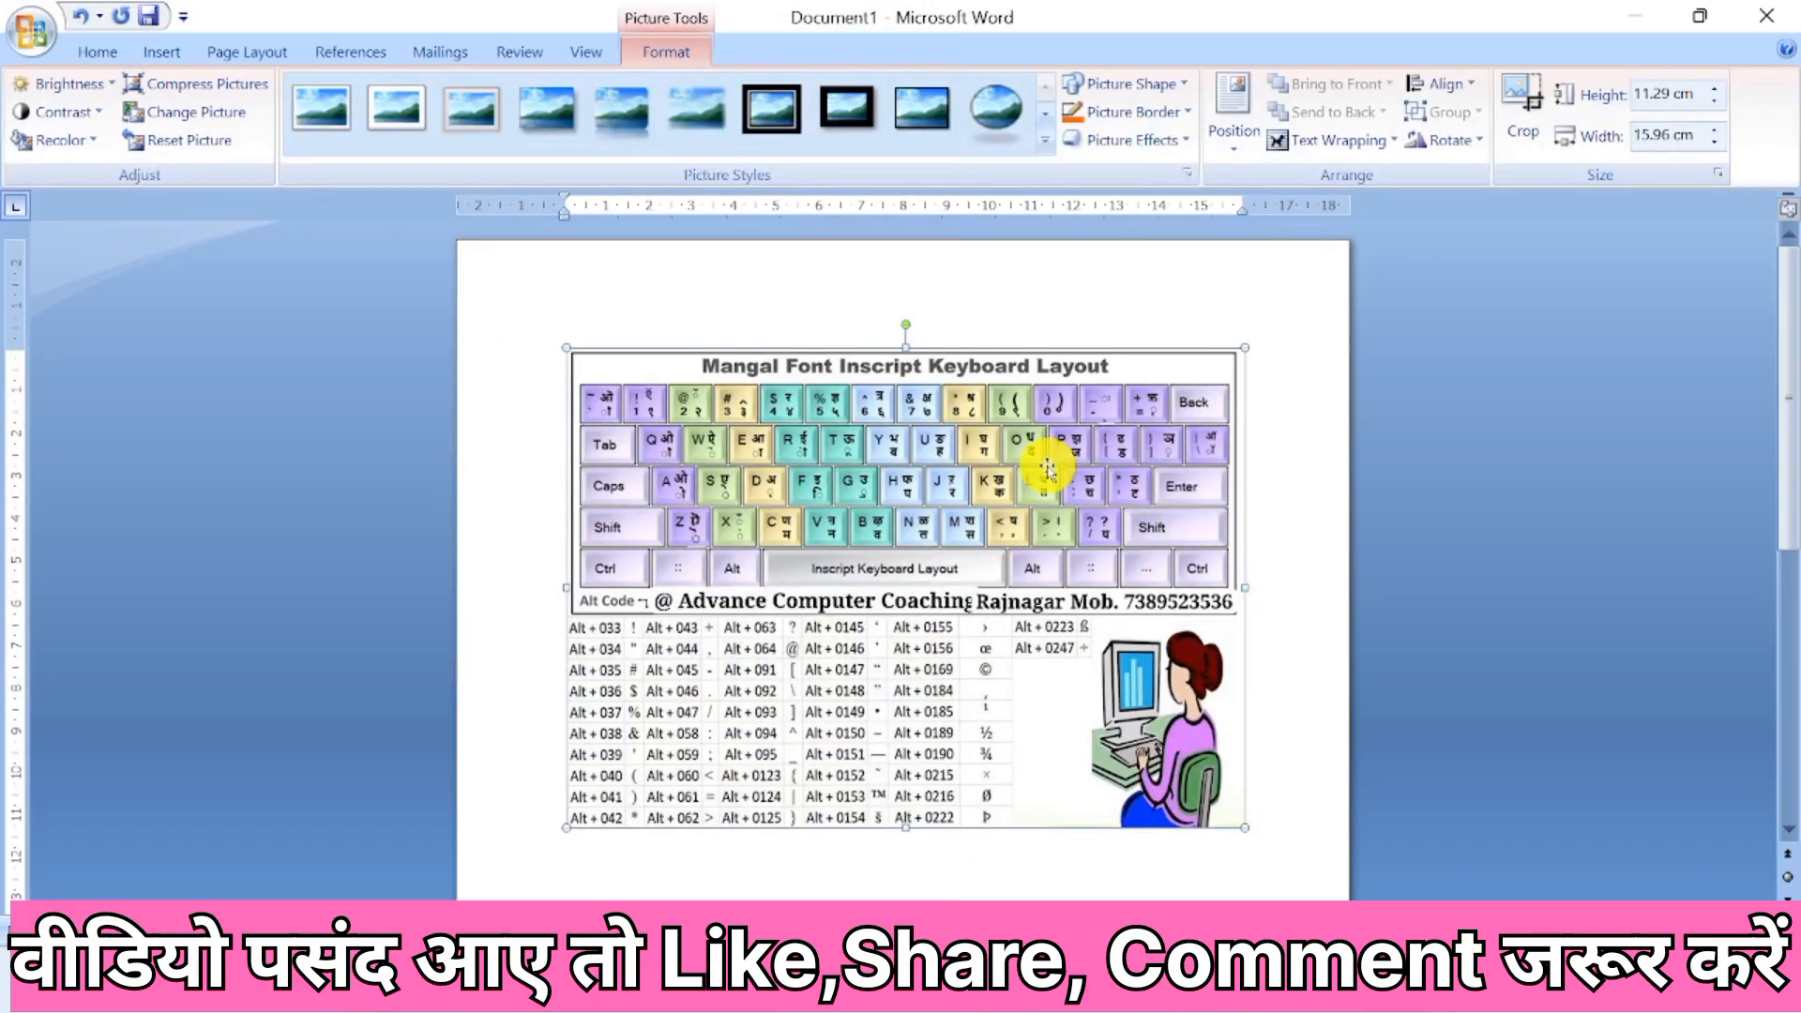
Set the keyboard picture's wrapping to In Front of Text, shrink it to about 9.25 cm high by 13.09 cm wide and reposition it.
click(1369, 141)
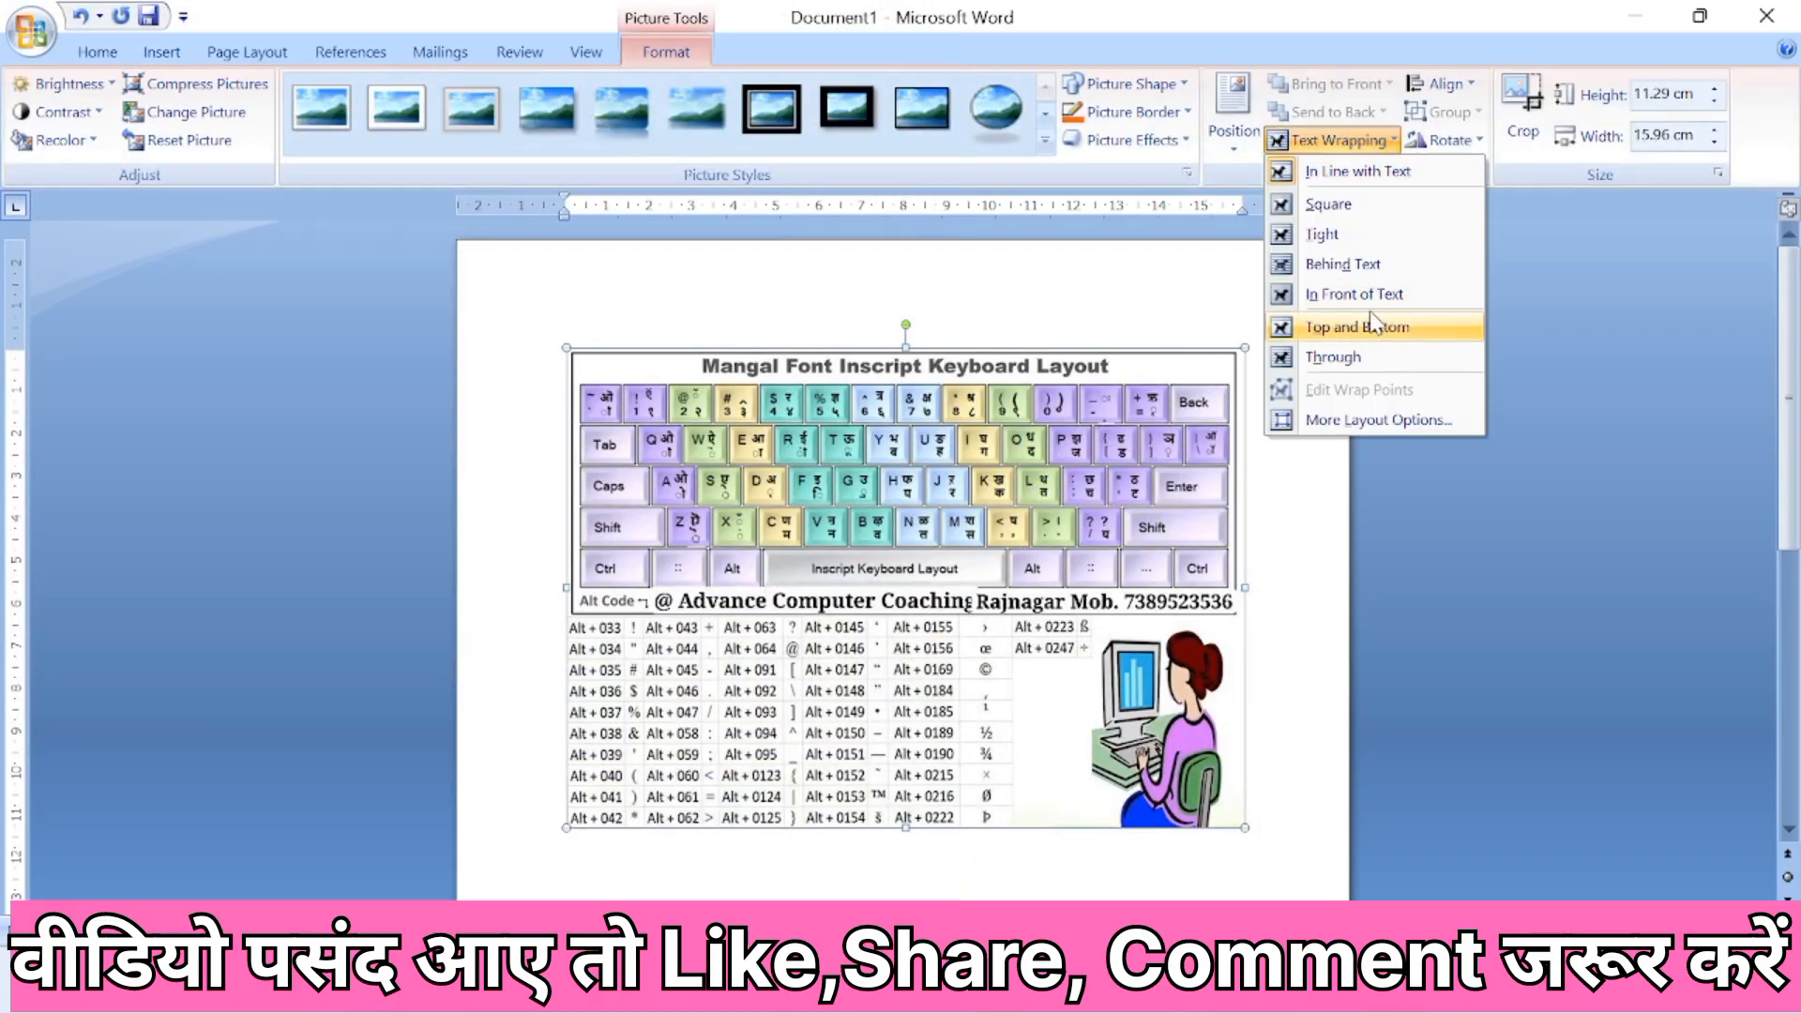
click(1369, 294)
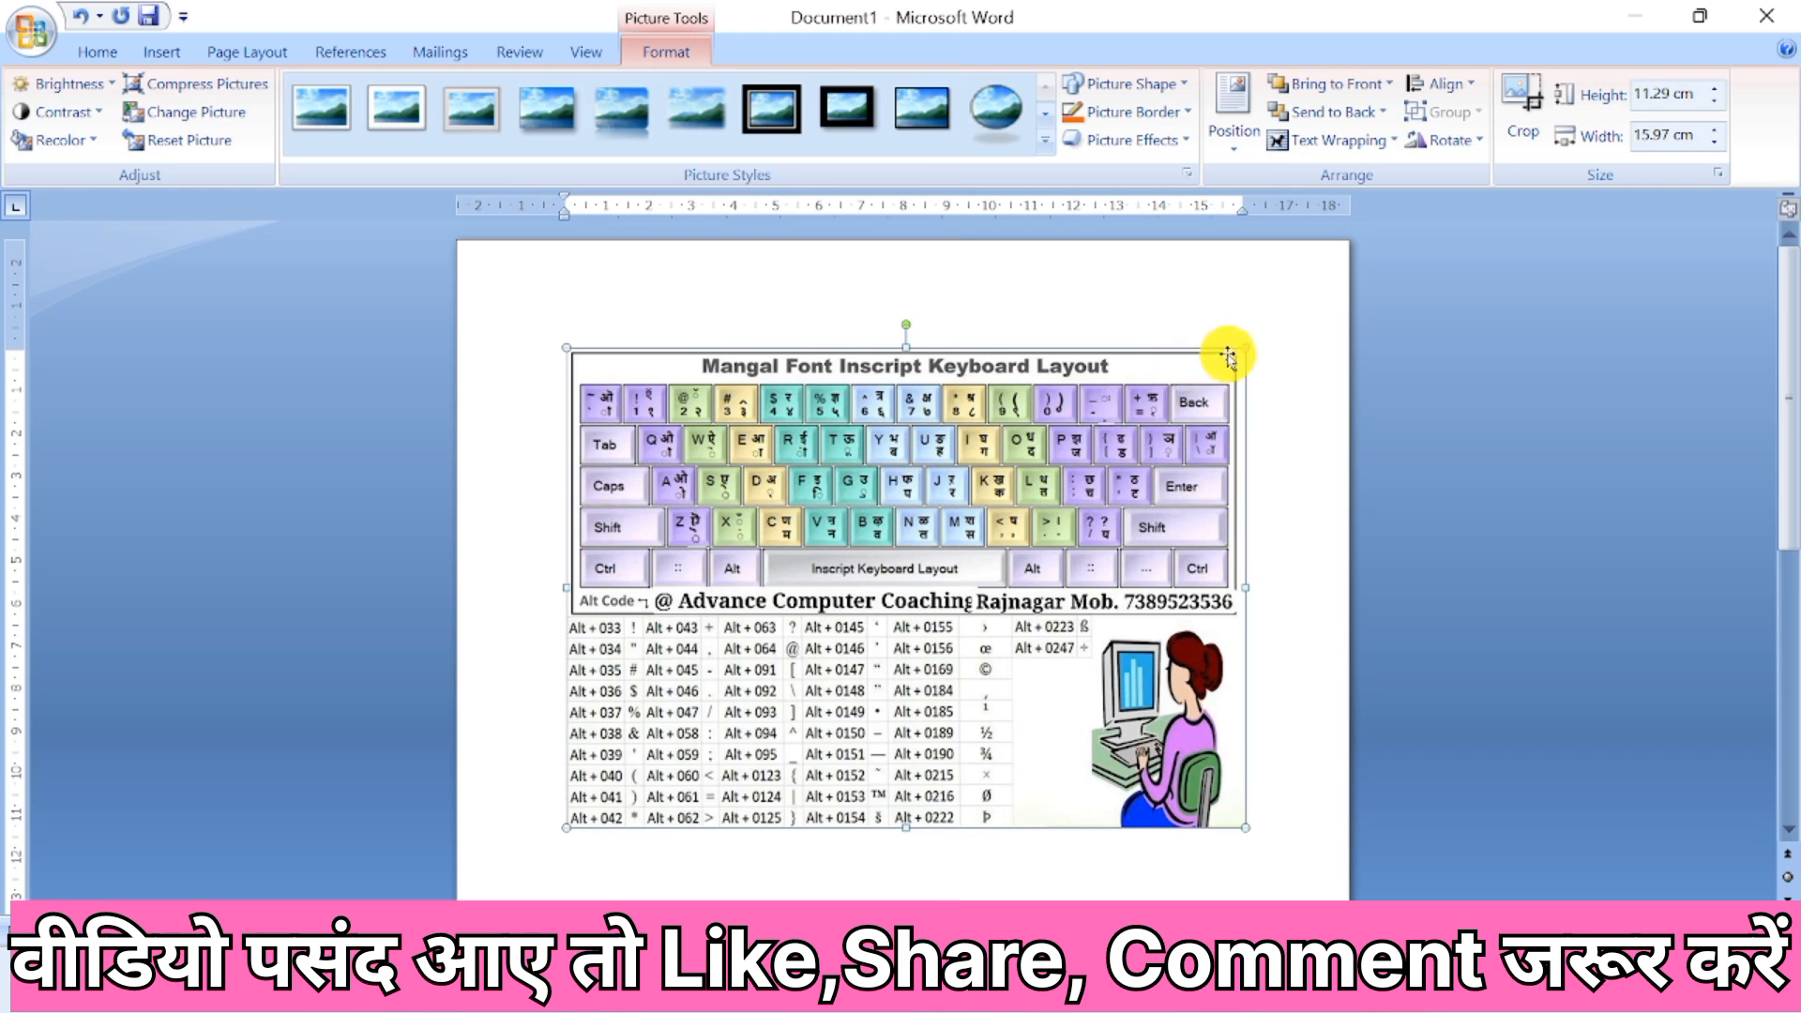
drag(1238, 347, 1124, 488)
drag(926, 600, 1004, 526)
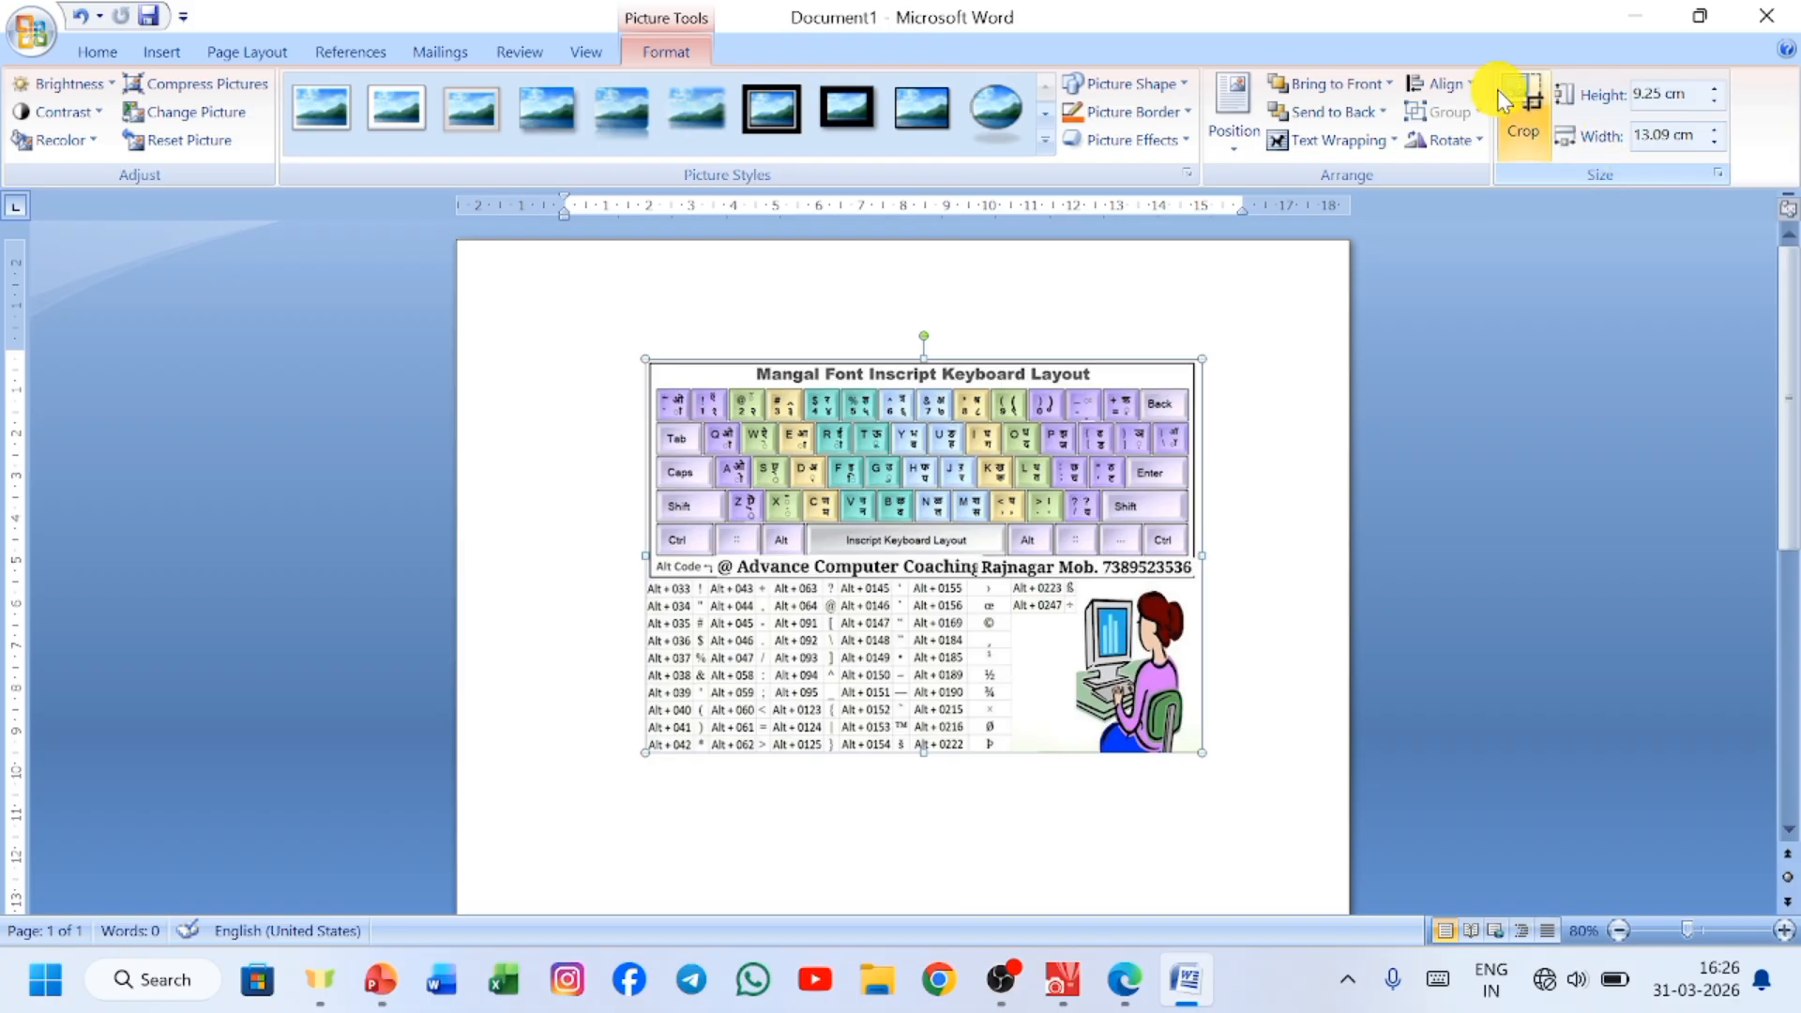
click(1526, 103)
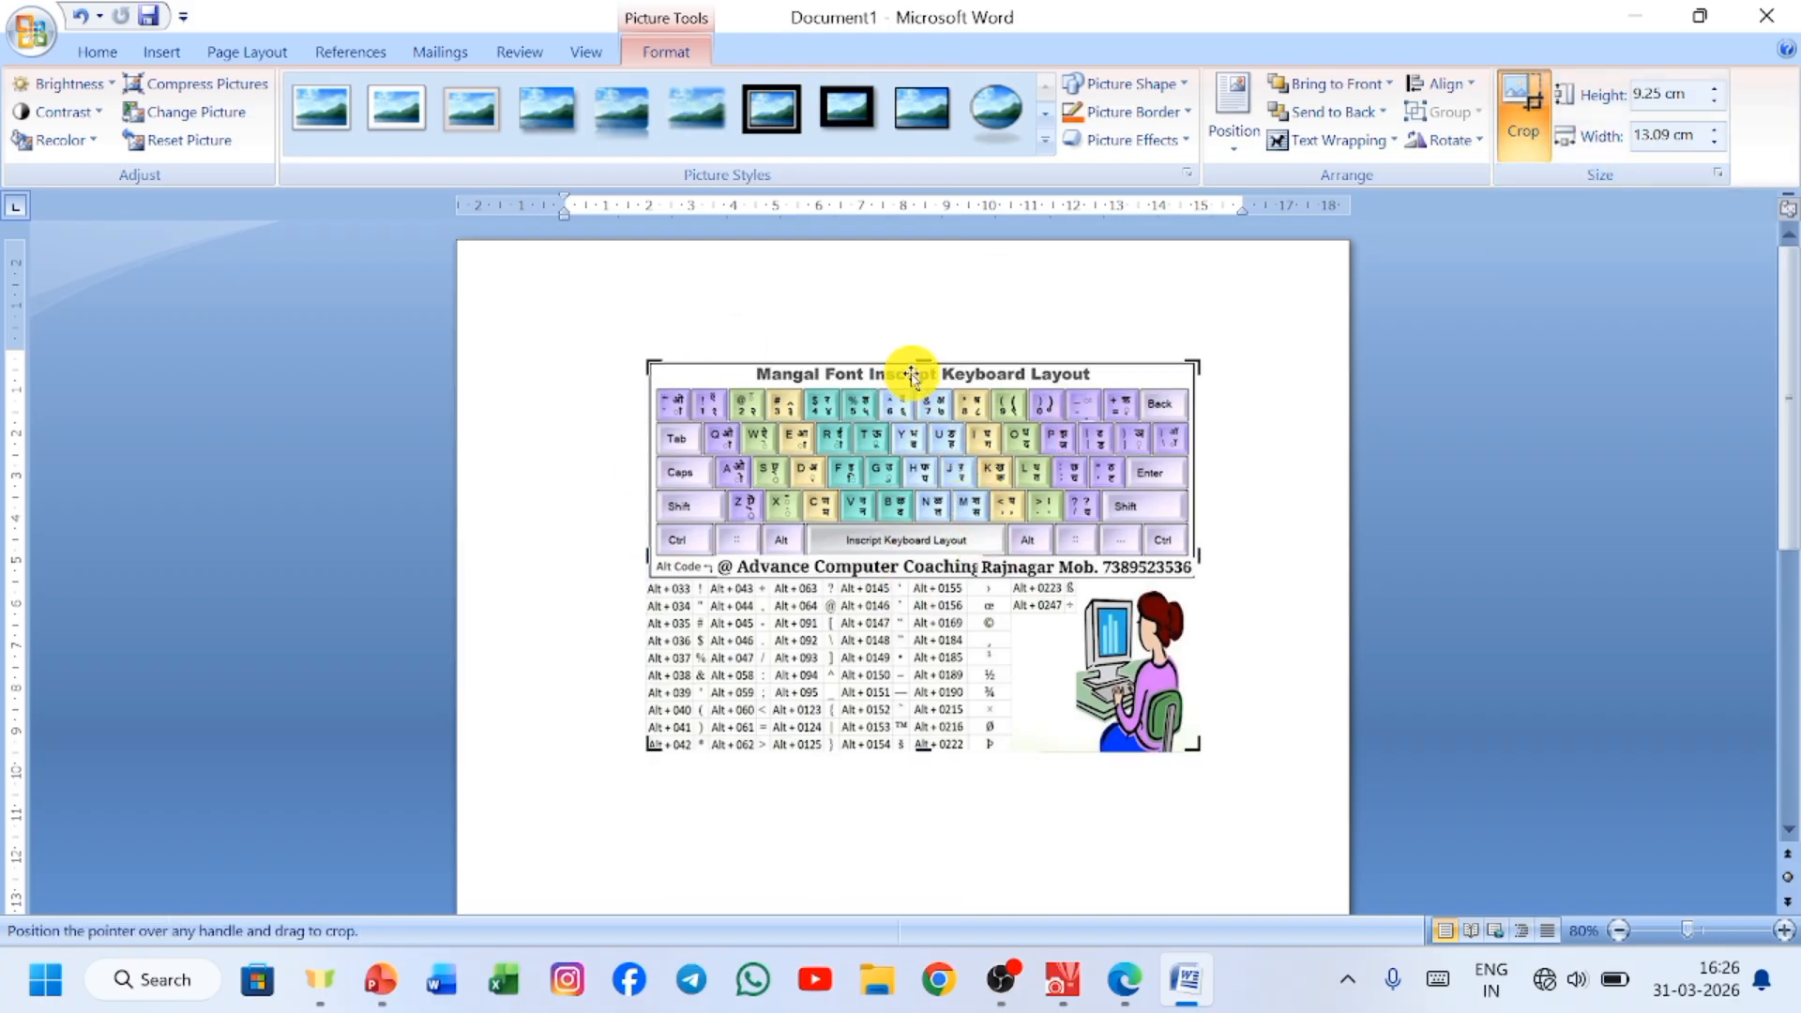
click(1234, 470)
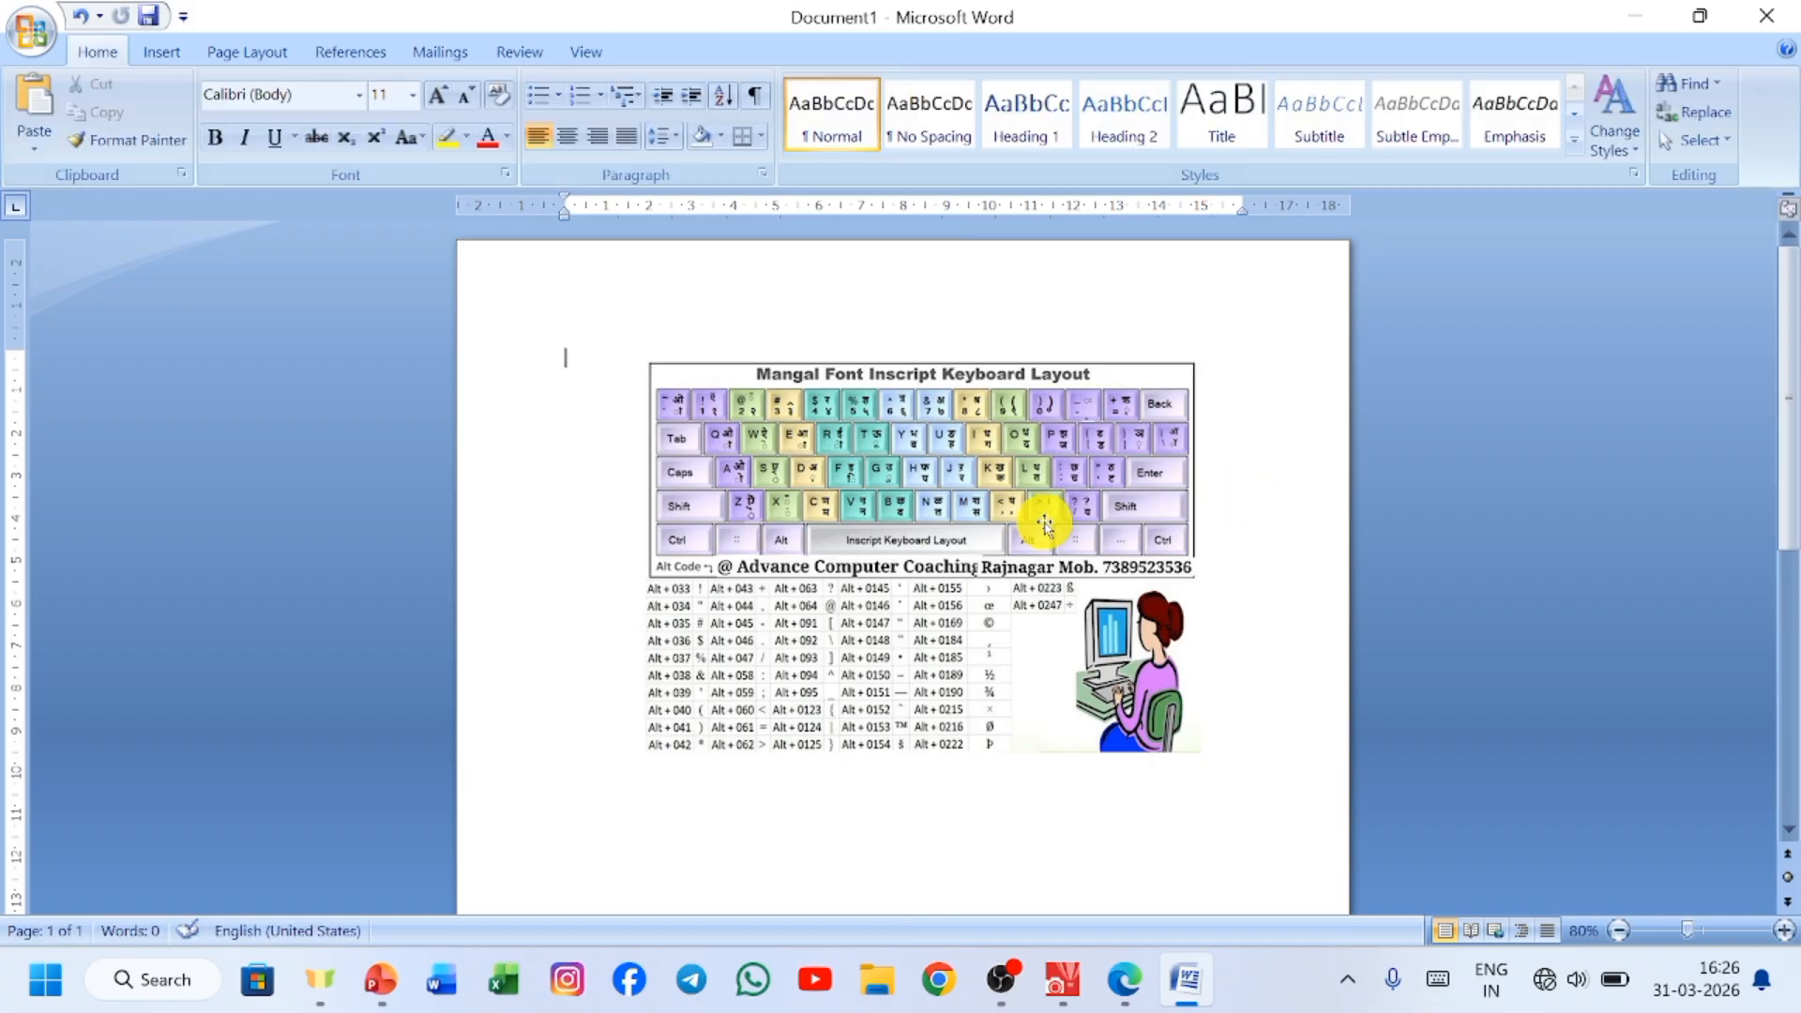
click(1040, 519)
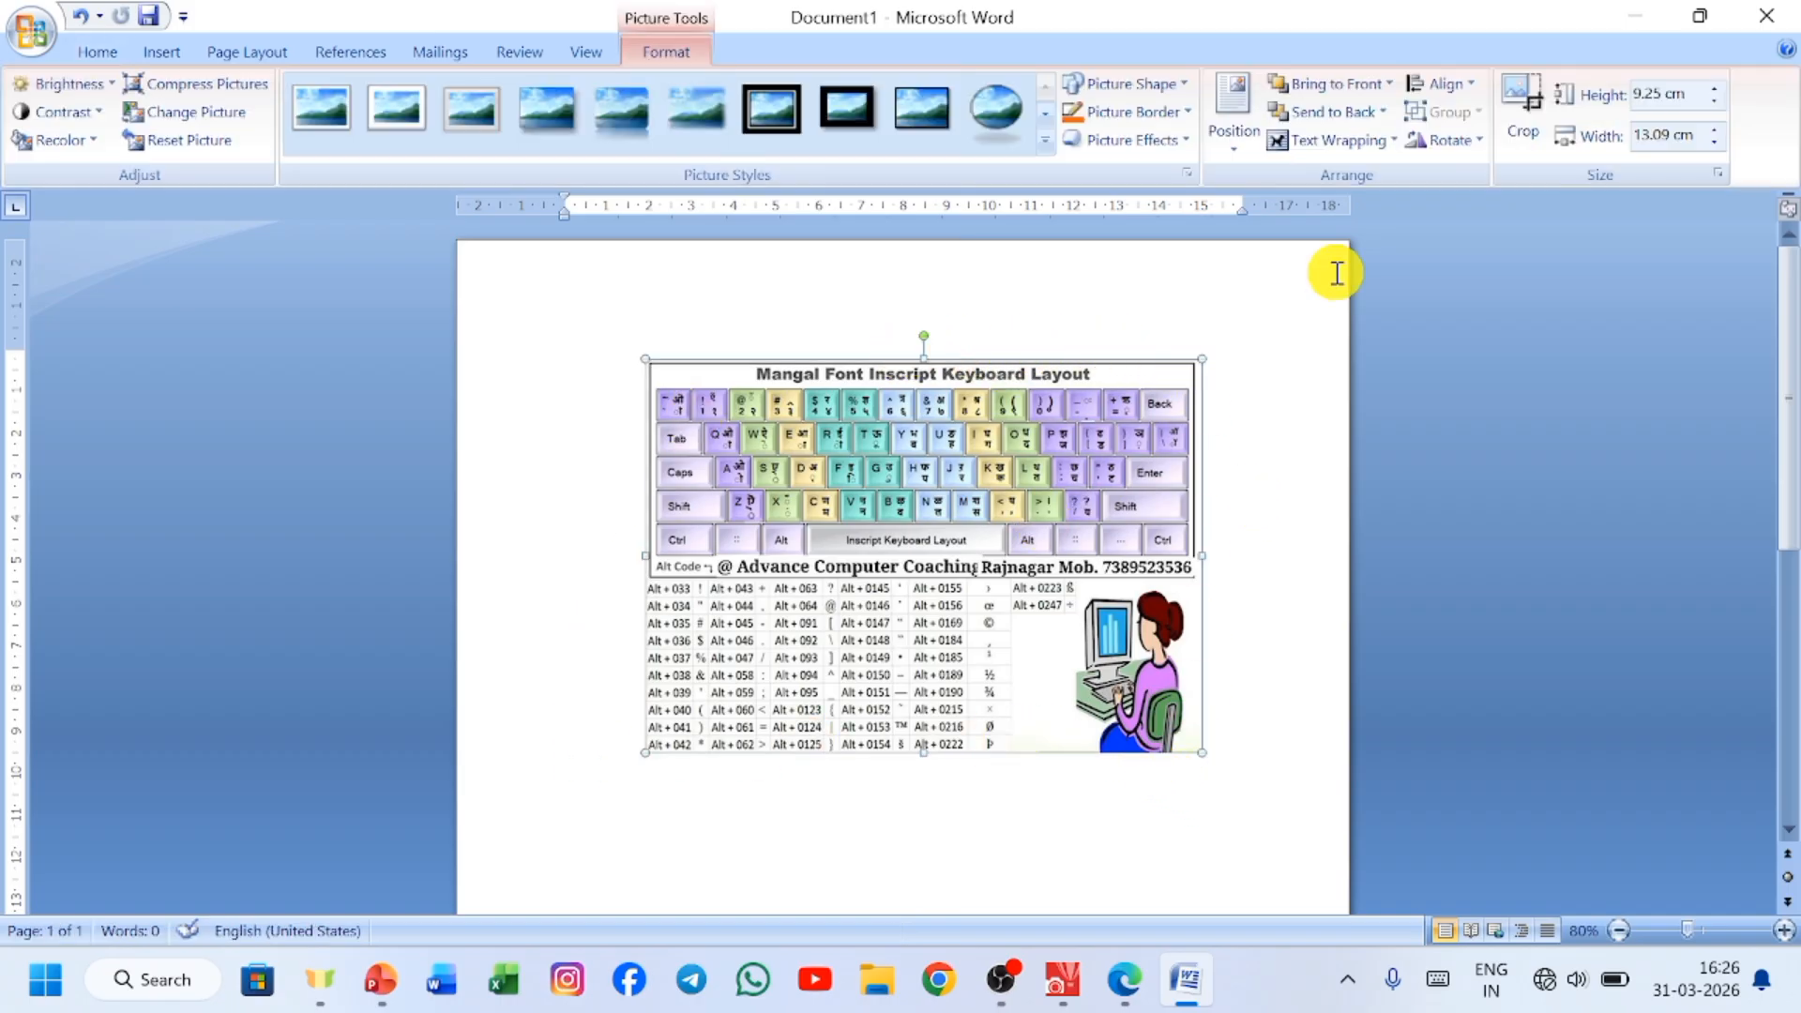
Crop the keyboard picture from its top, bottom and right edges to about 5.4 cm high by 7.52 cm wide.
click(1524, 97)
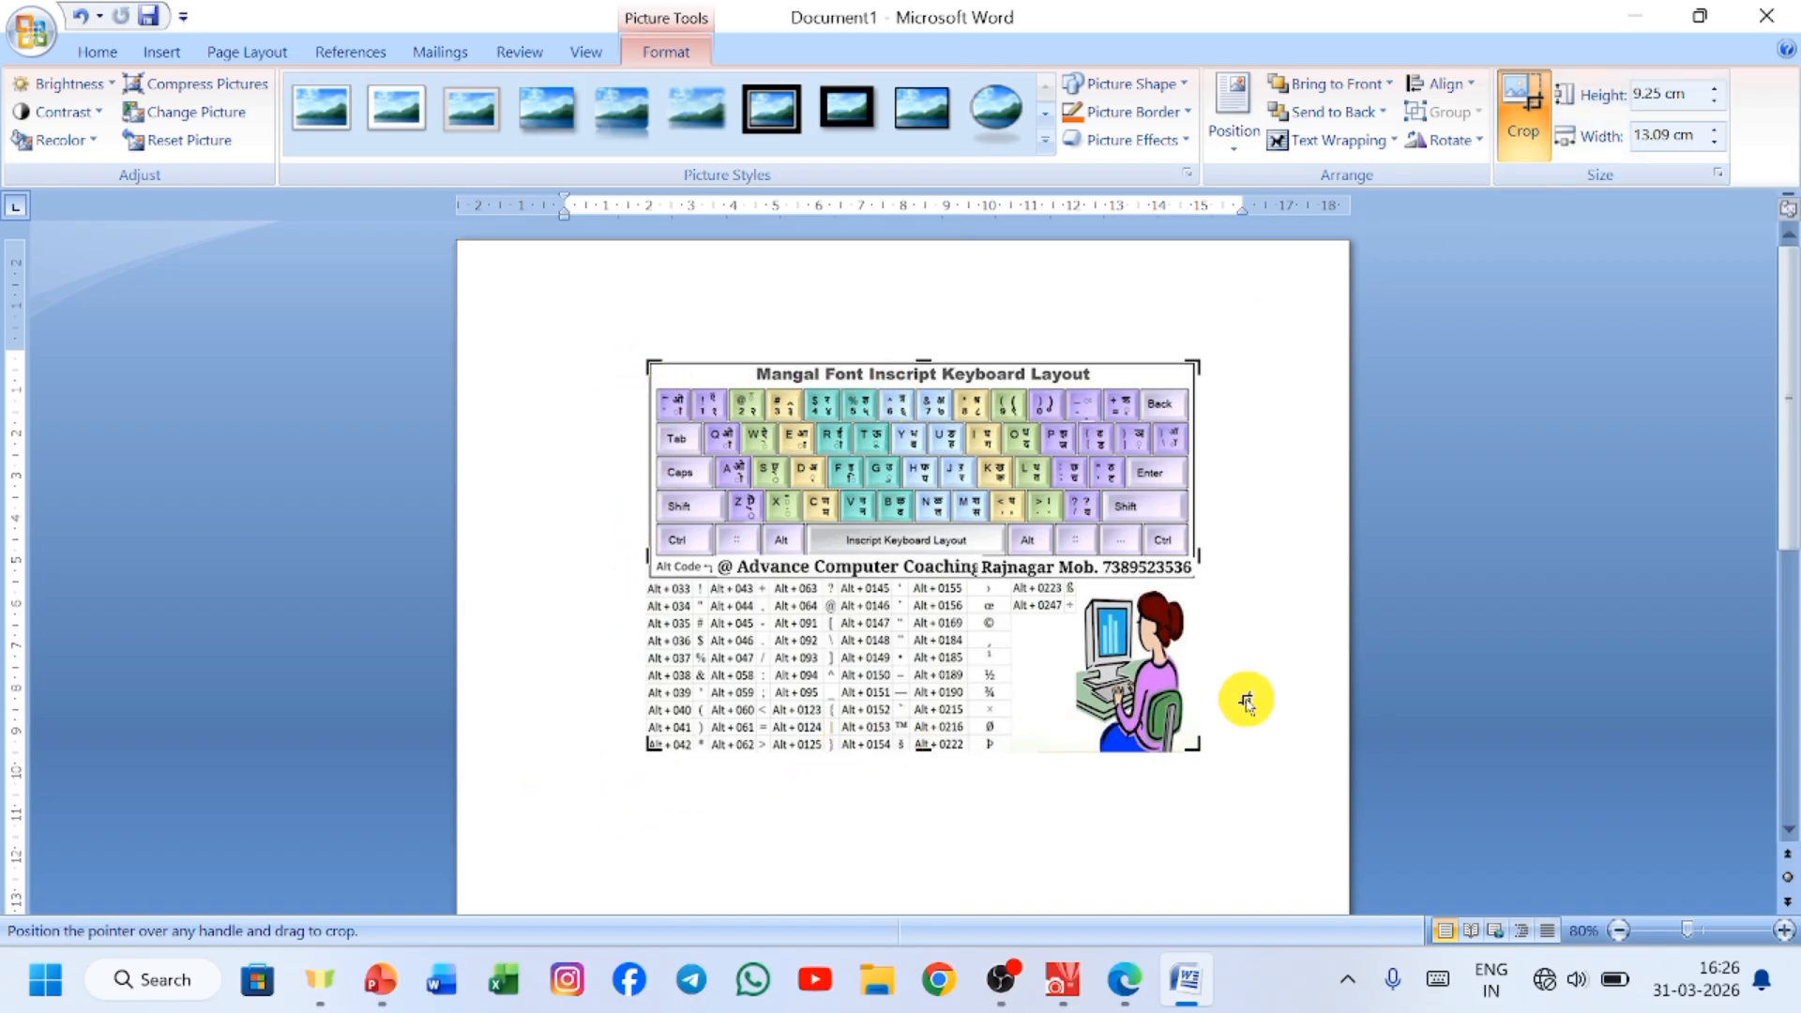
drag(925, 361, 925, 399)
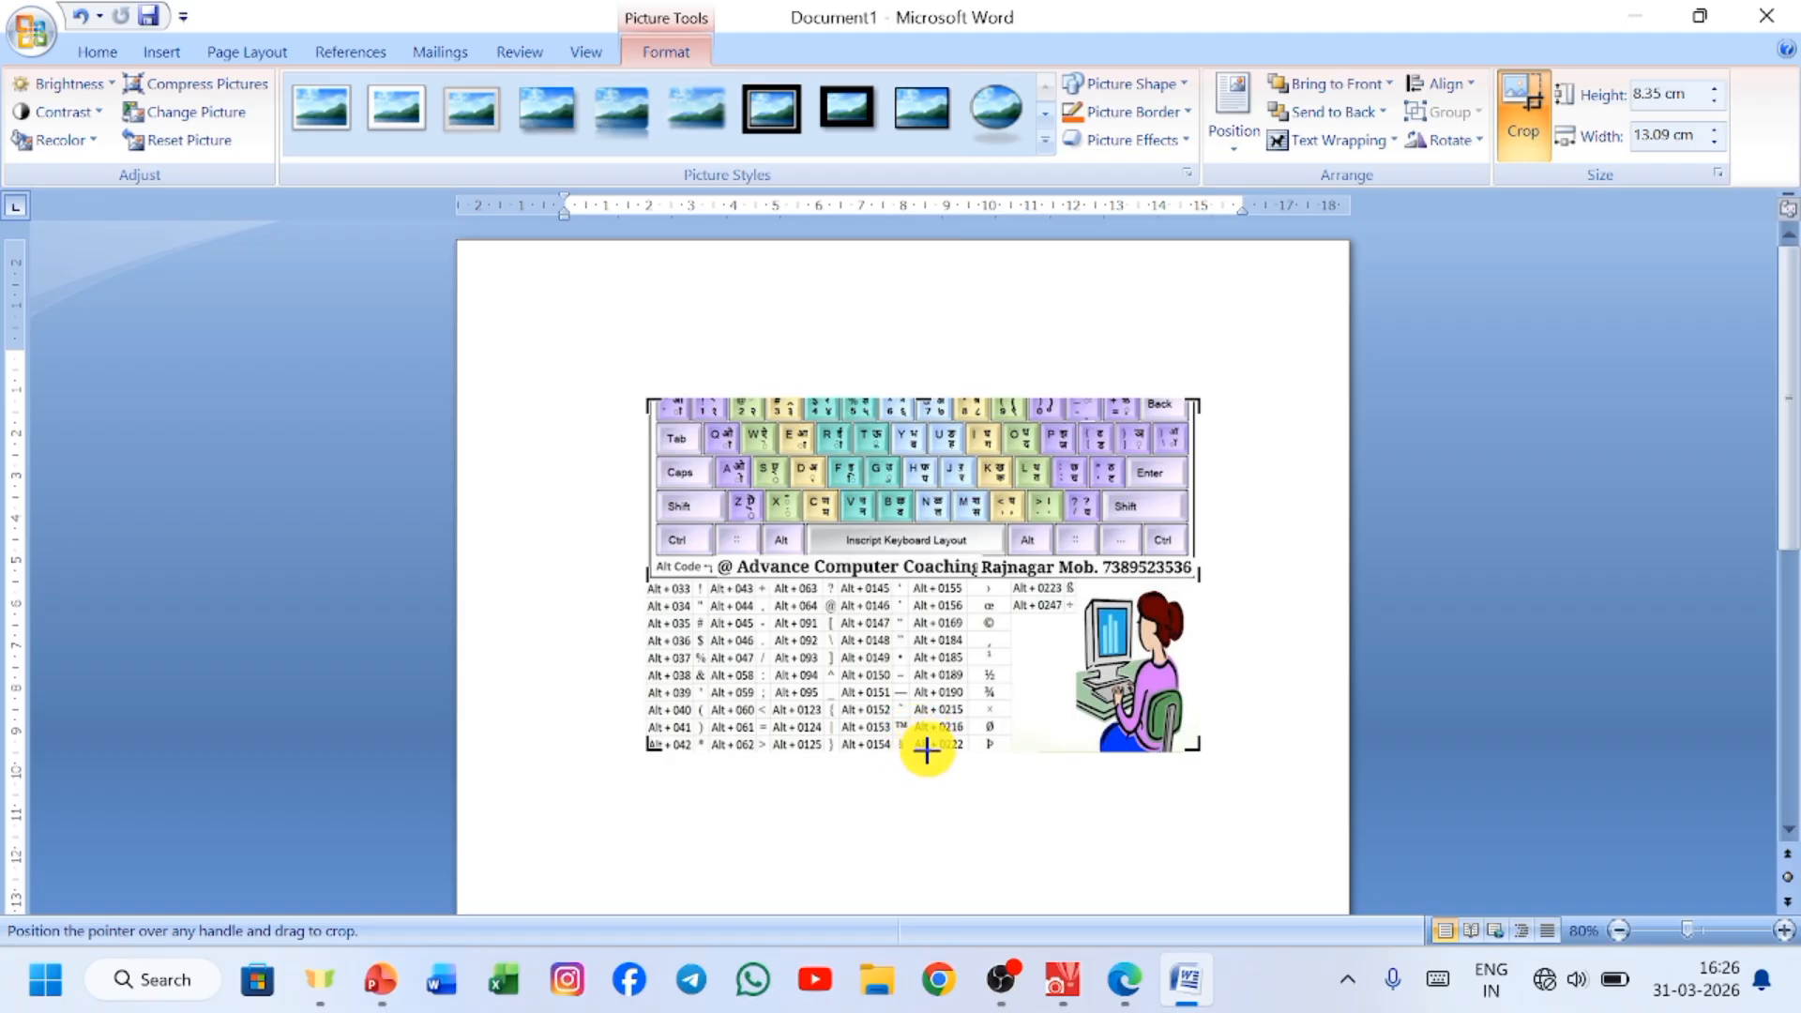
drag(926, 749, 925, 685)
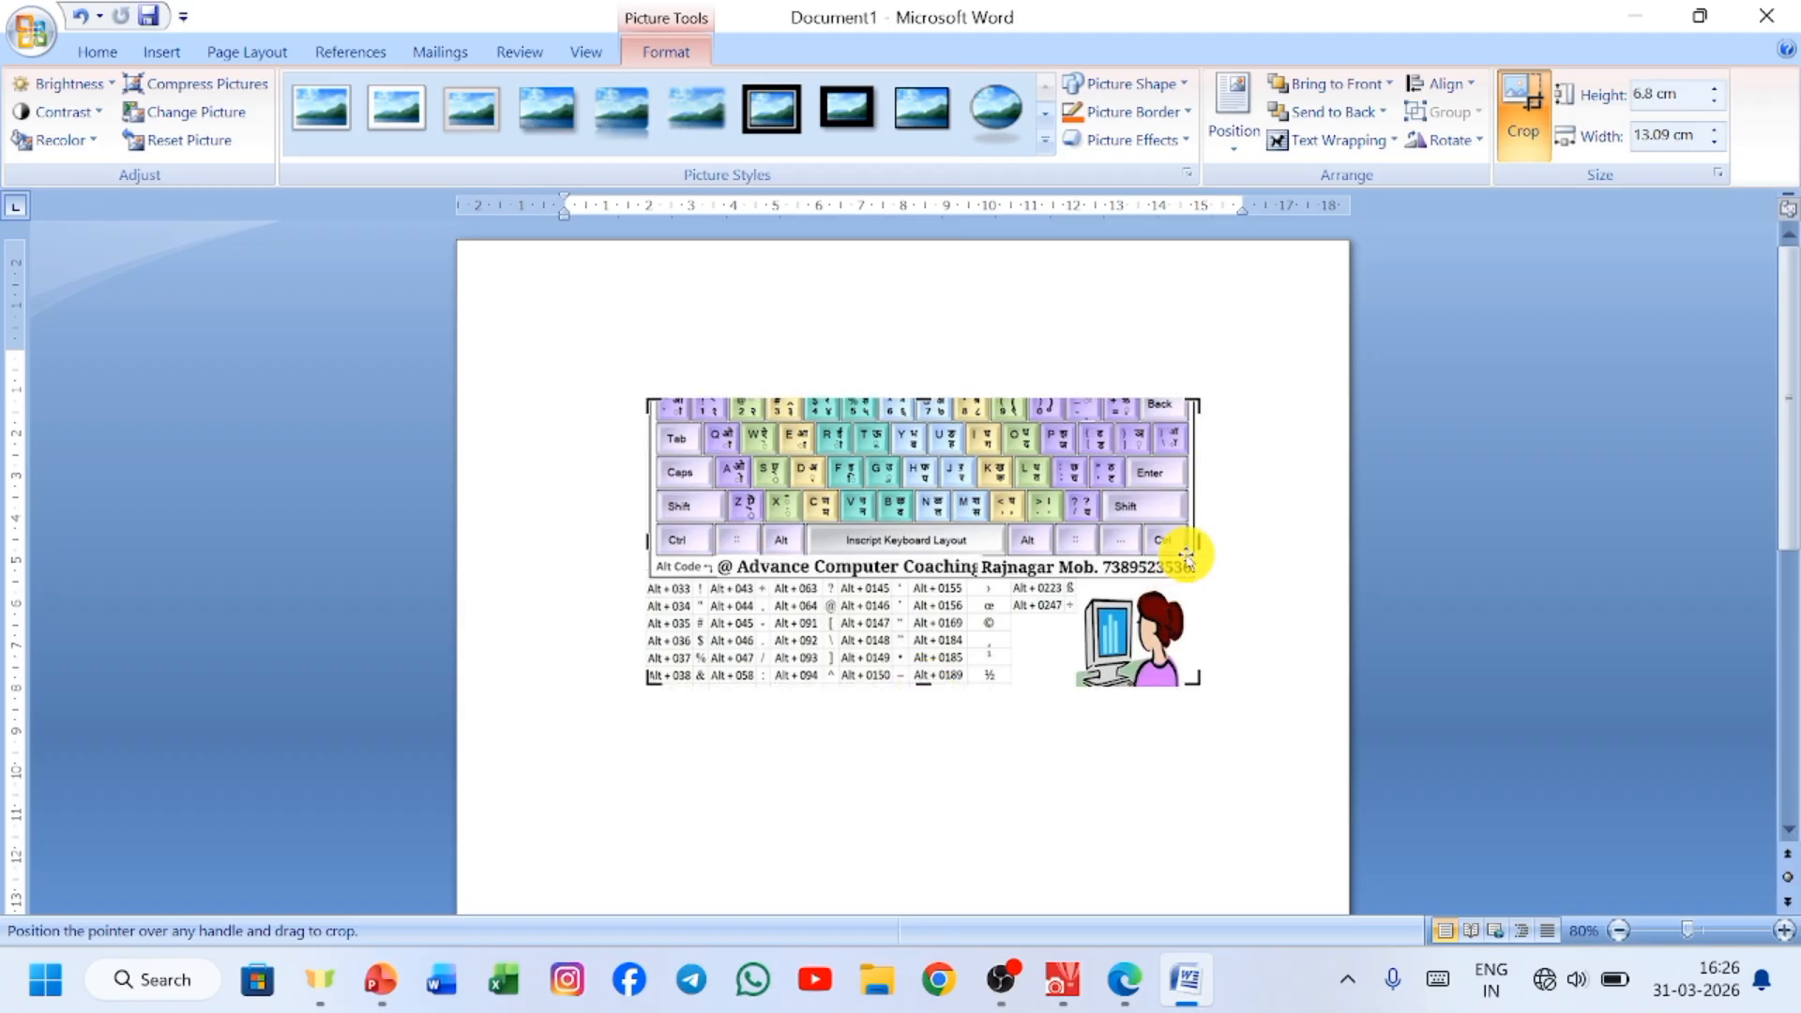
drag(1200, 541, 1094, 606)
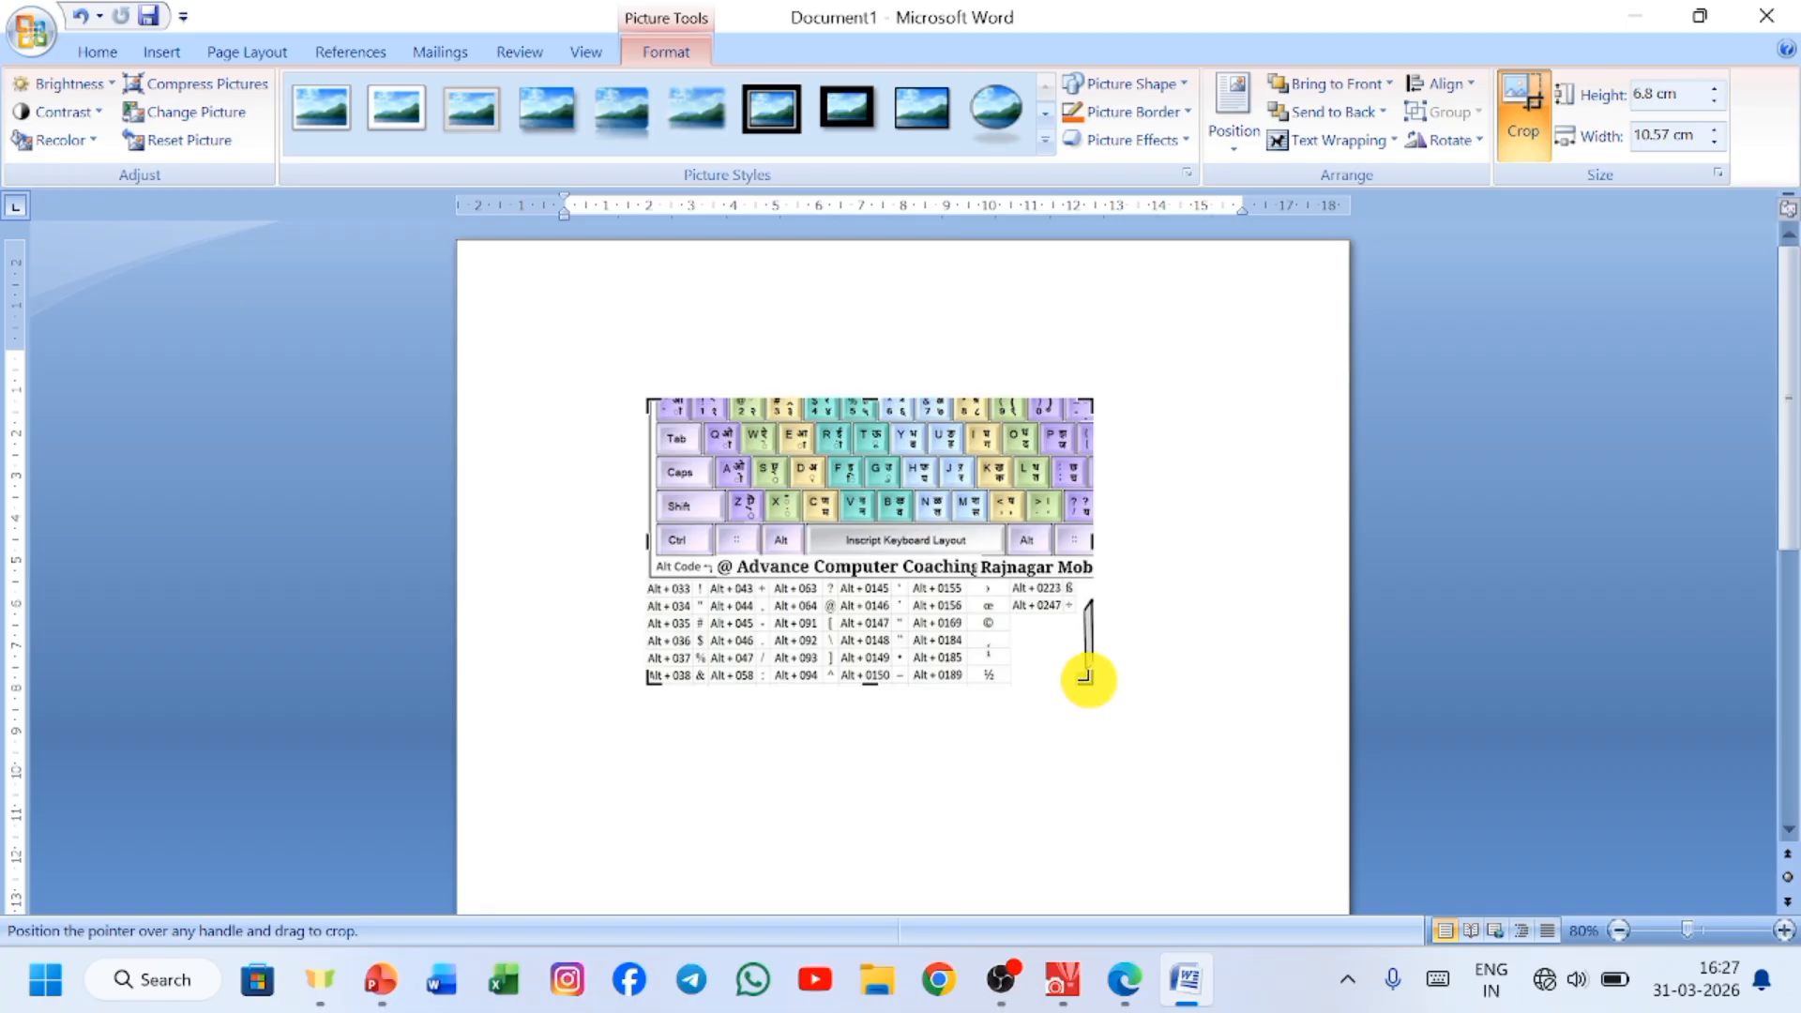
drag(1088, 680, 963, 626)
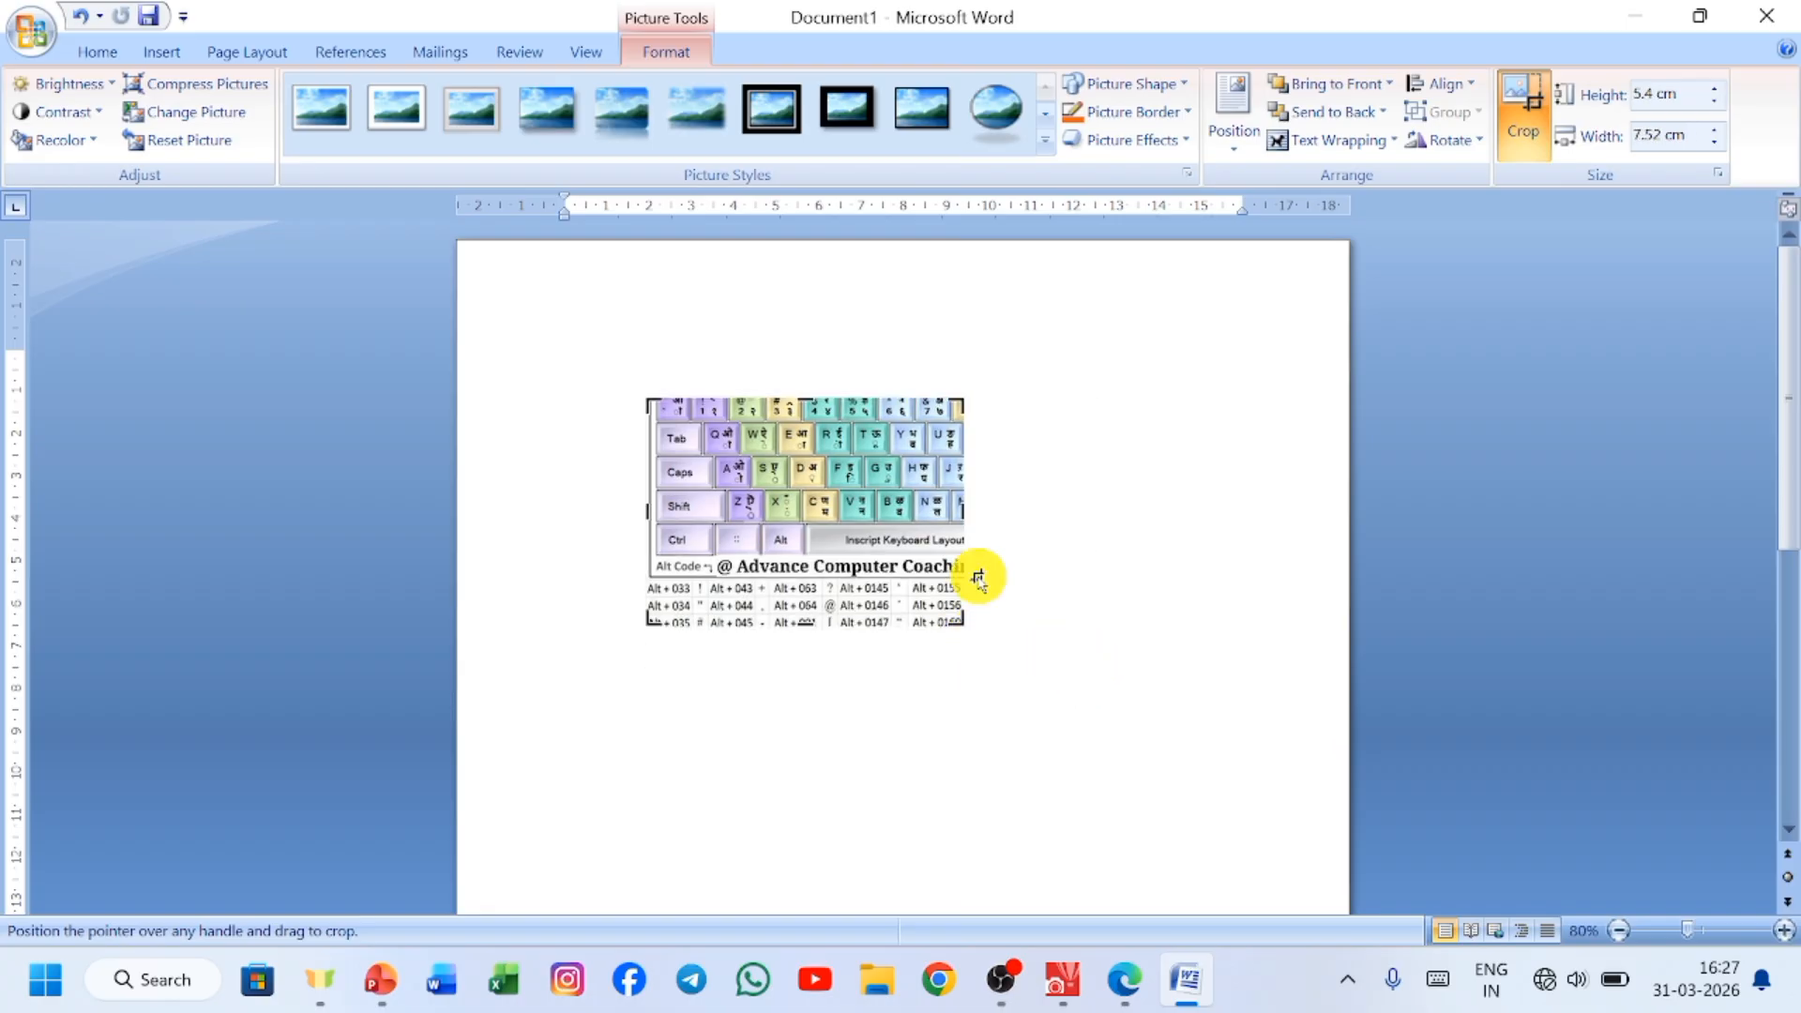
click(1057, 503)
Increase the cropped picture's size settings to about 6.56 cm high by 9.2 cm wide.
double_click(816, 558)
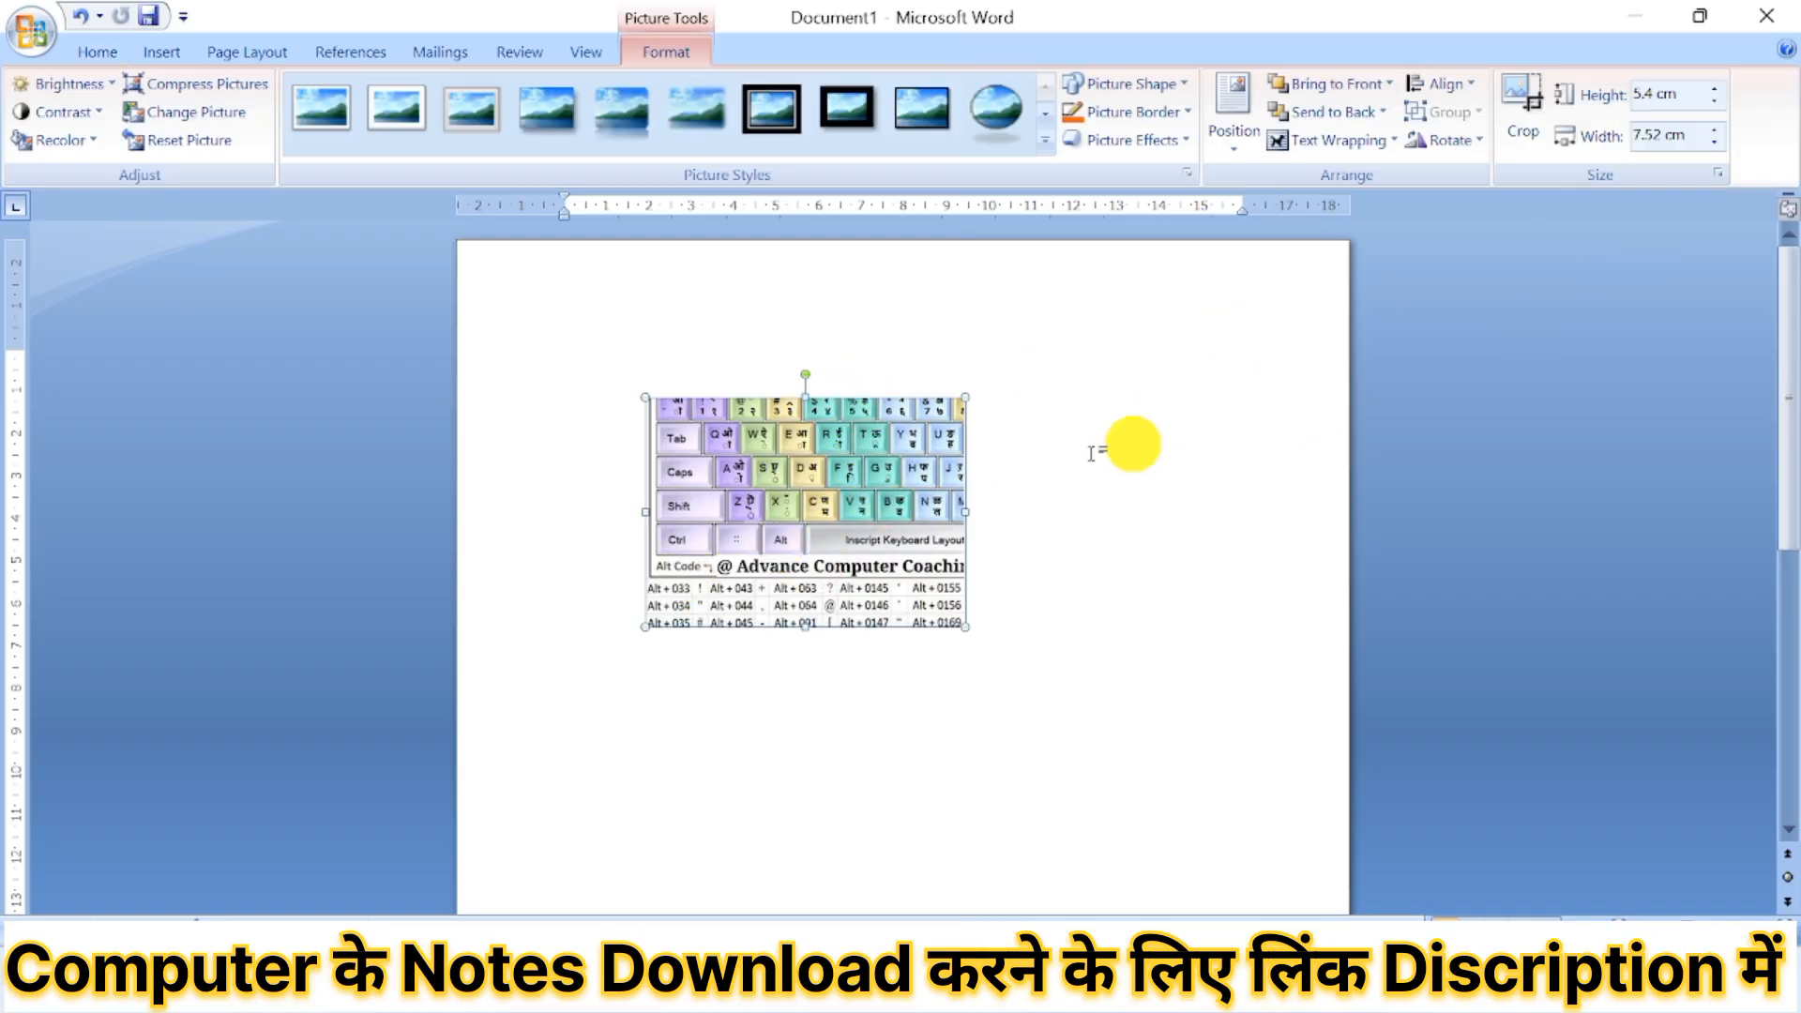
click(1717, 88)
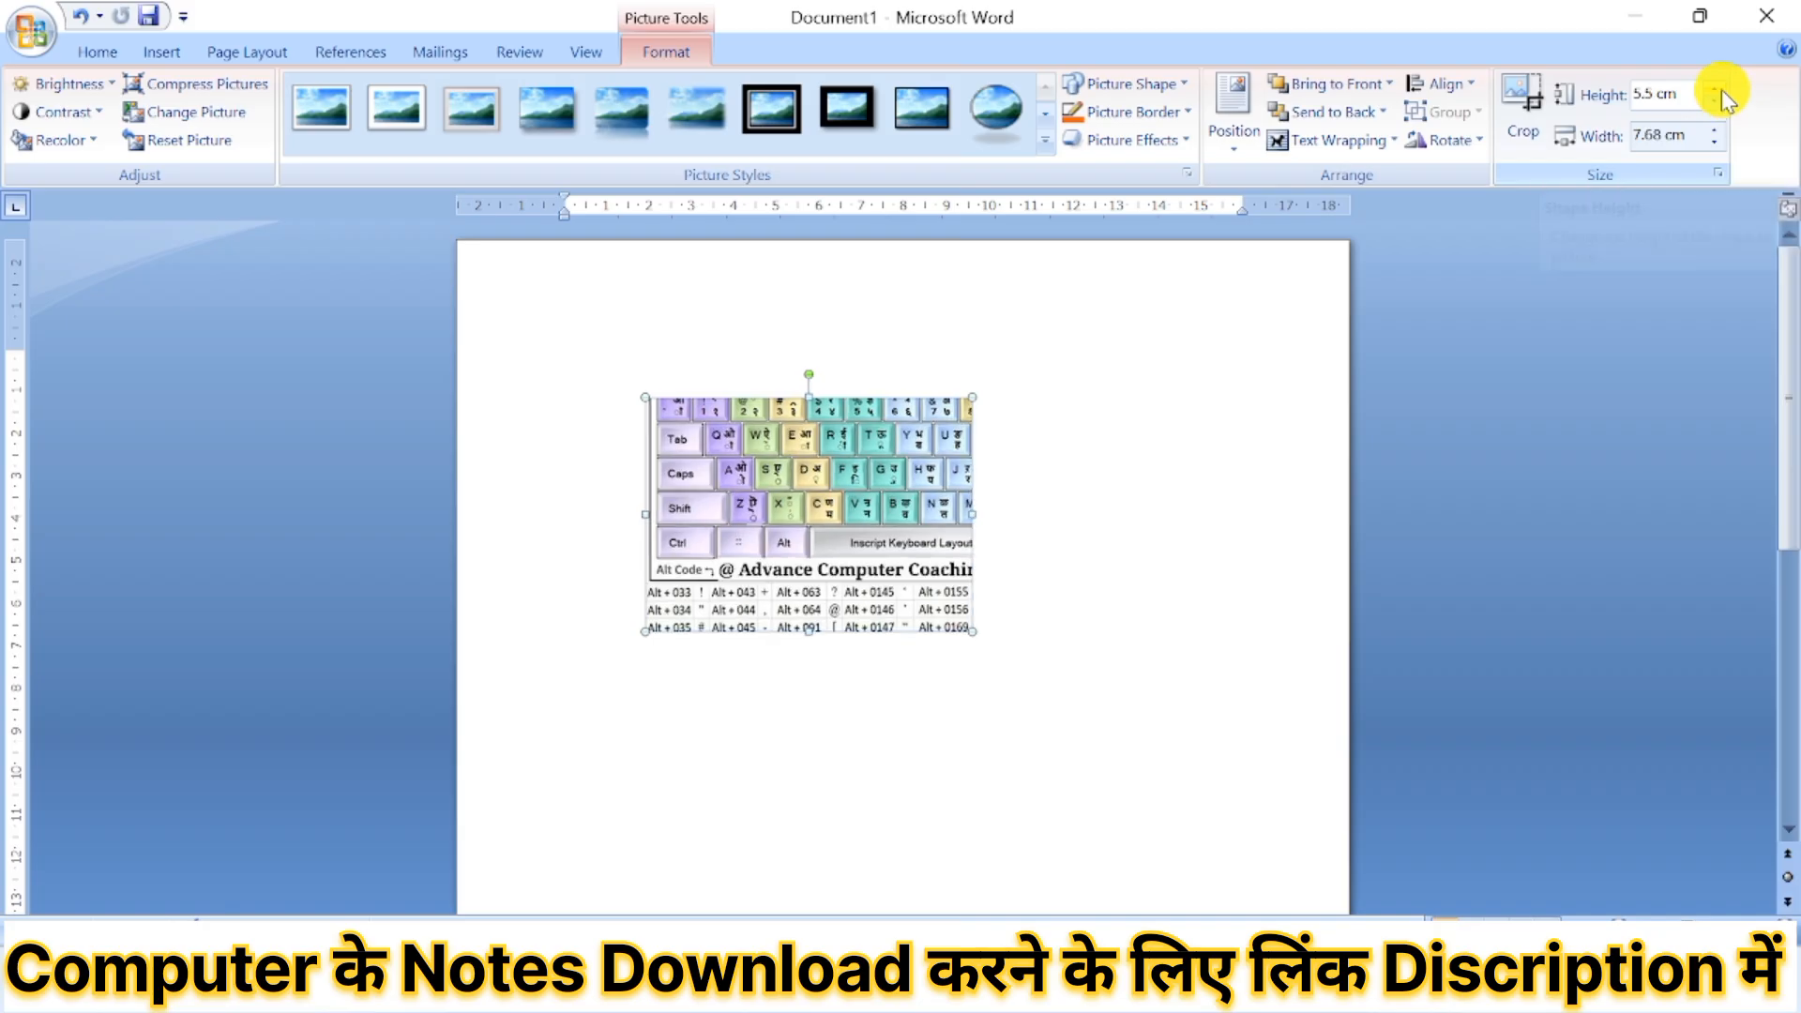
drag(1720, 88, 1715, 148)
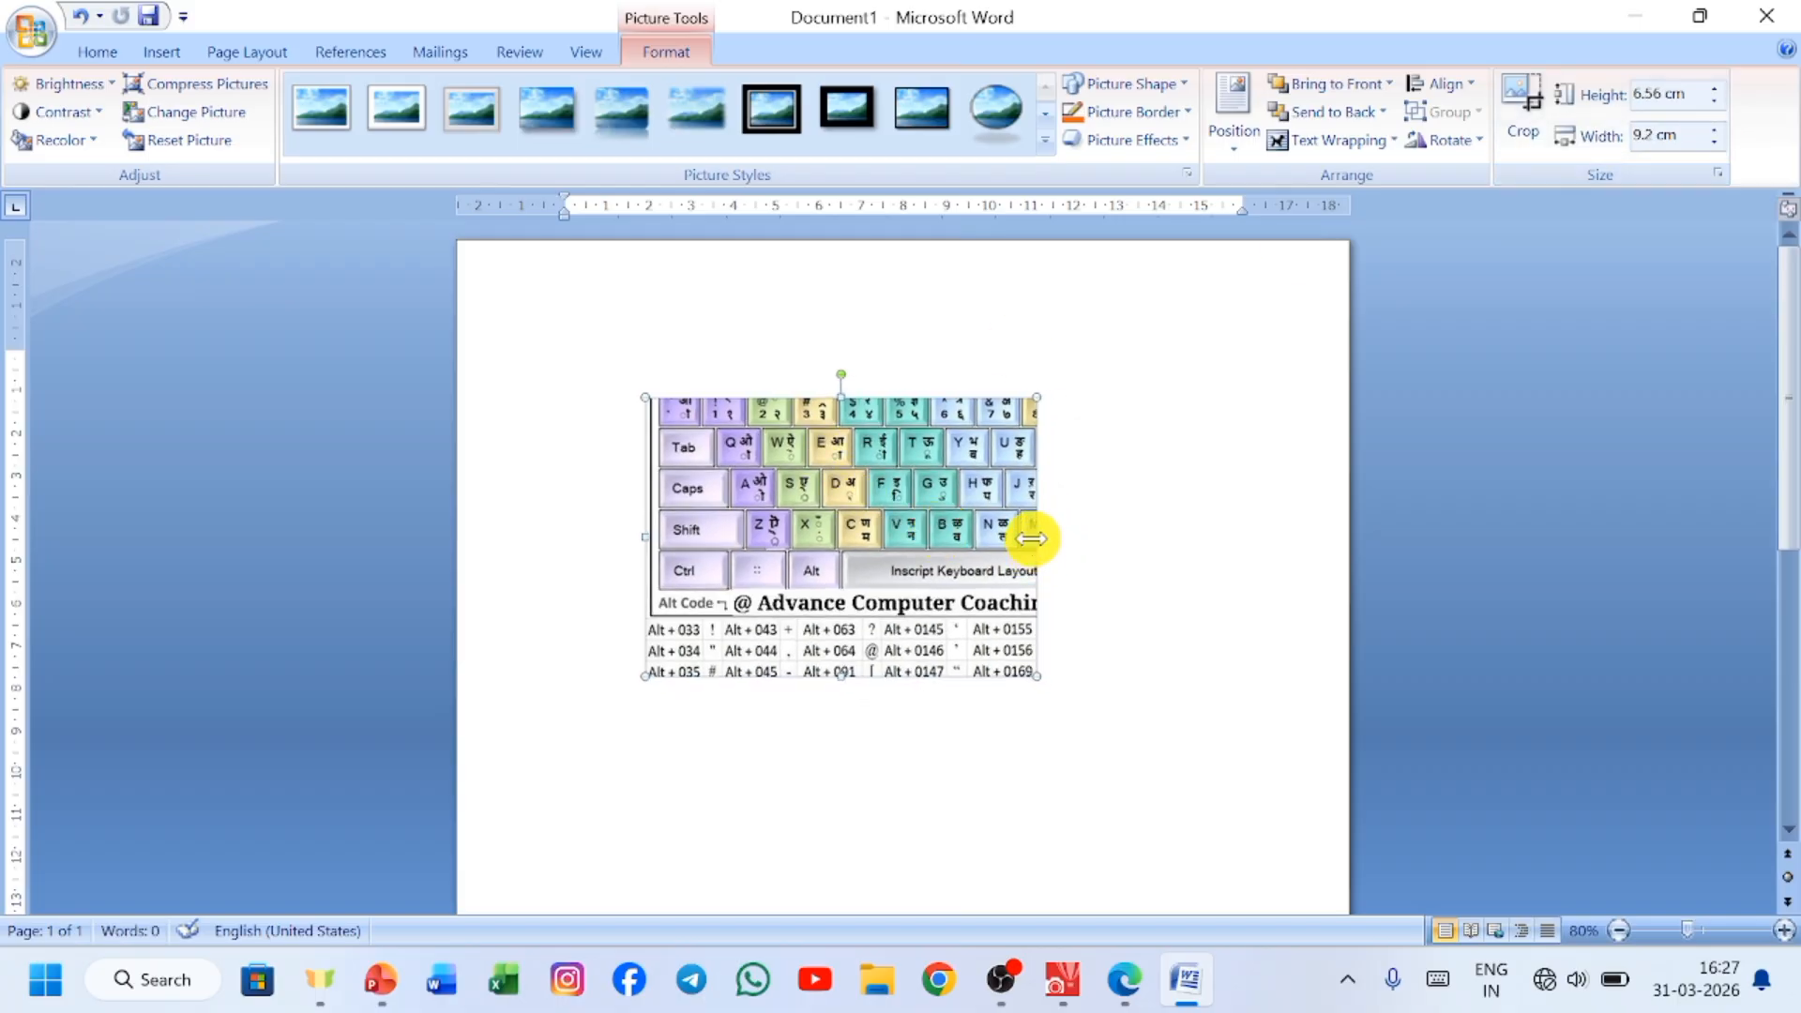
Stretch the cropped picture freehand to about 12.65 cm wide and 9.92 cm high, then deselect it.
drag(1032, 537, 1183, 519)
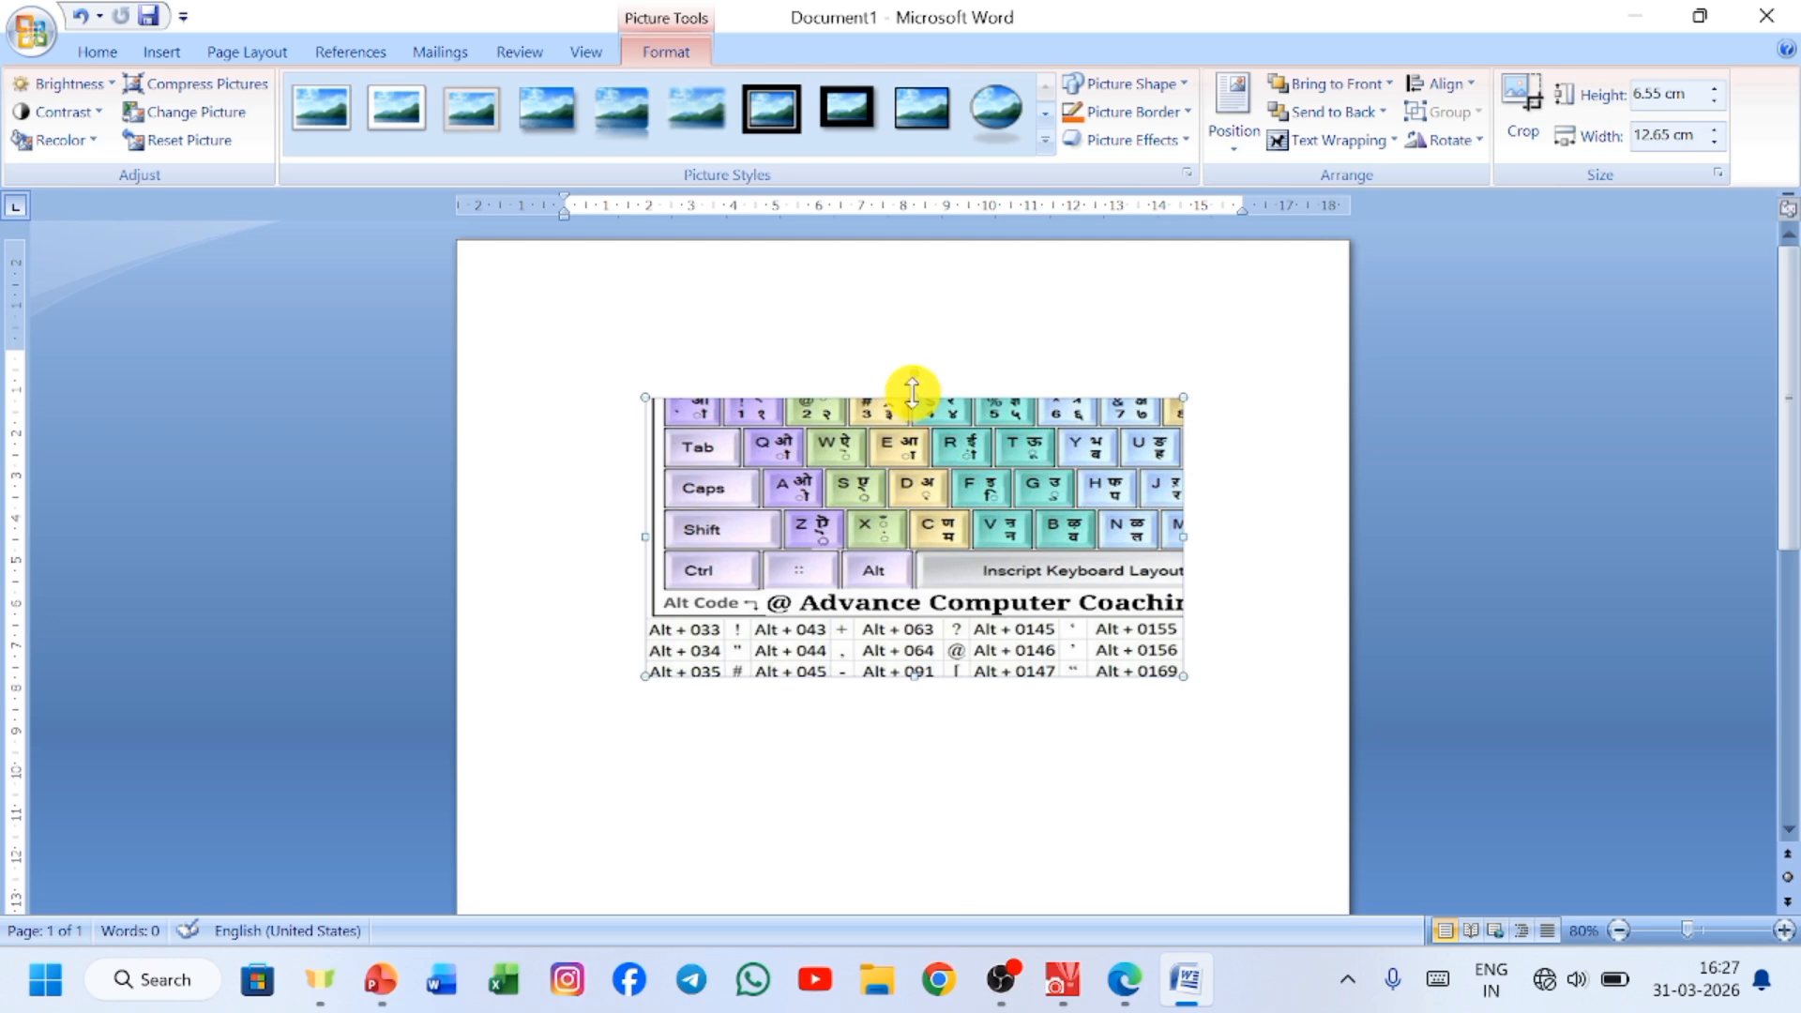
drag(912, 393, 913, 331)
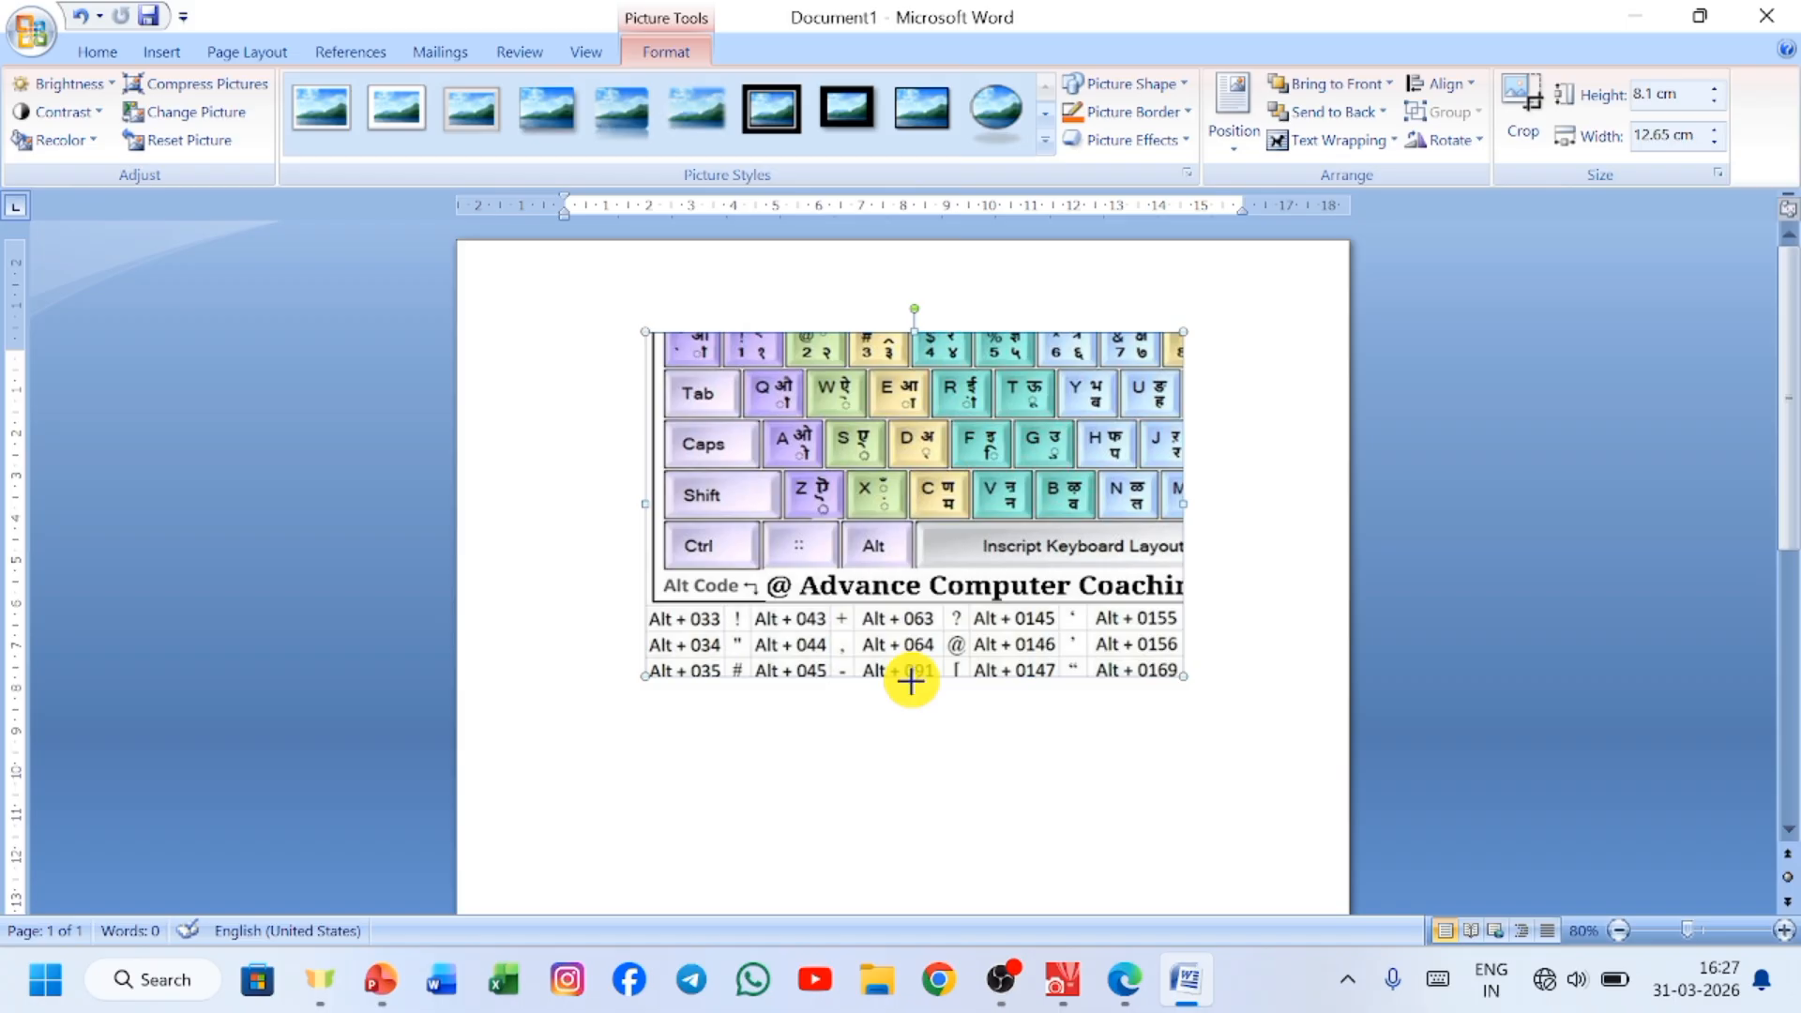
drag(912, 676, 915, 754)
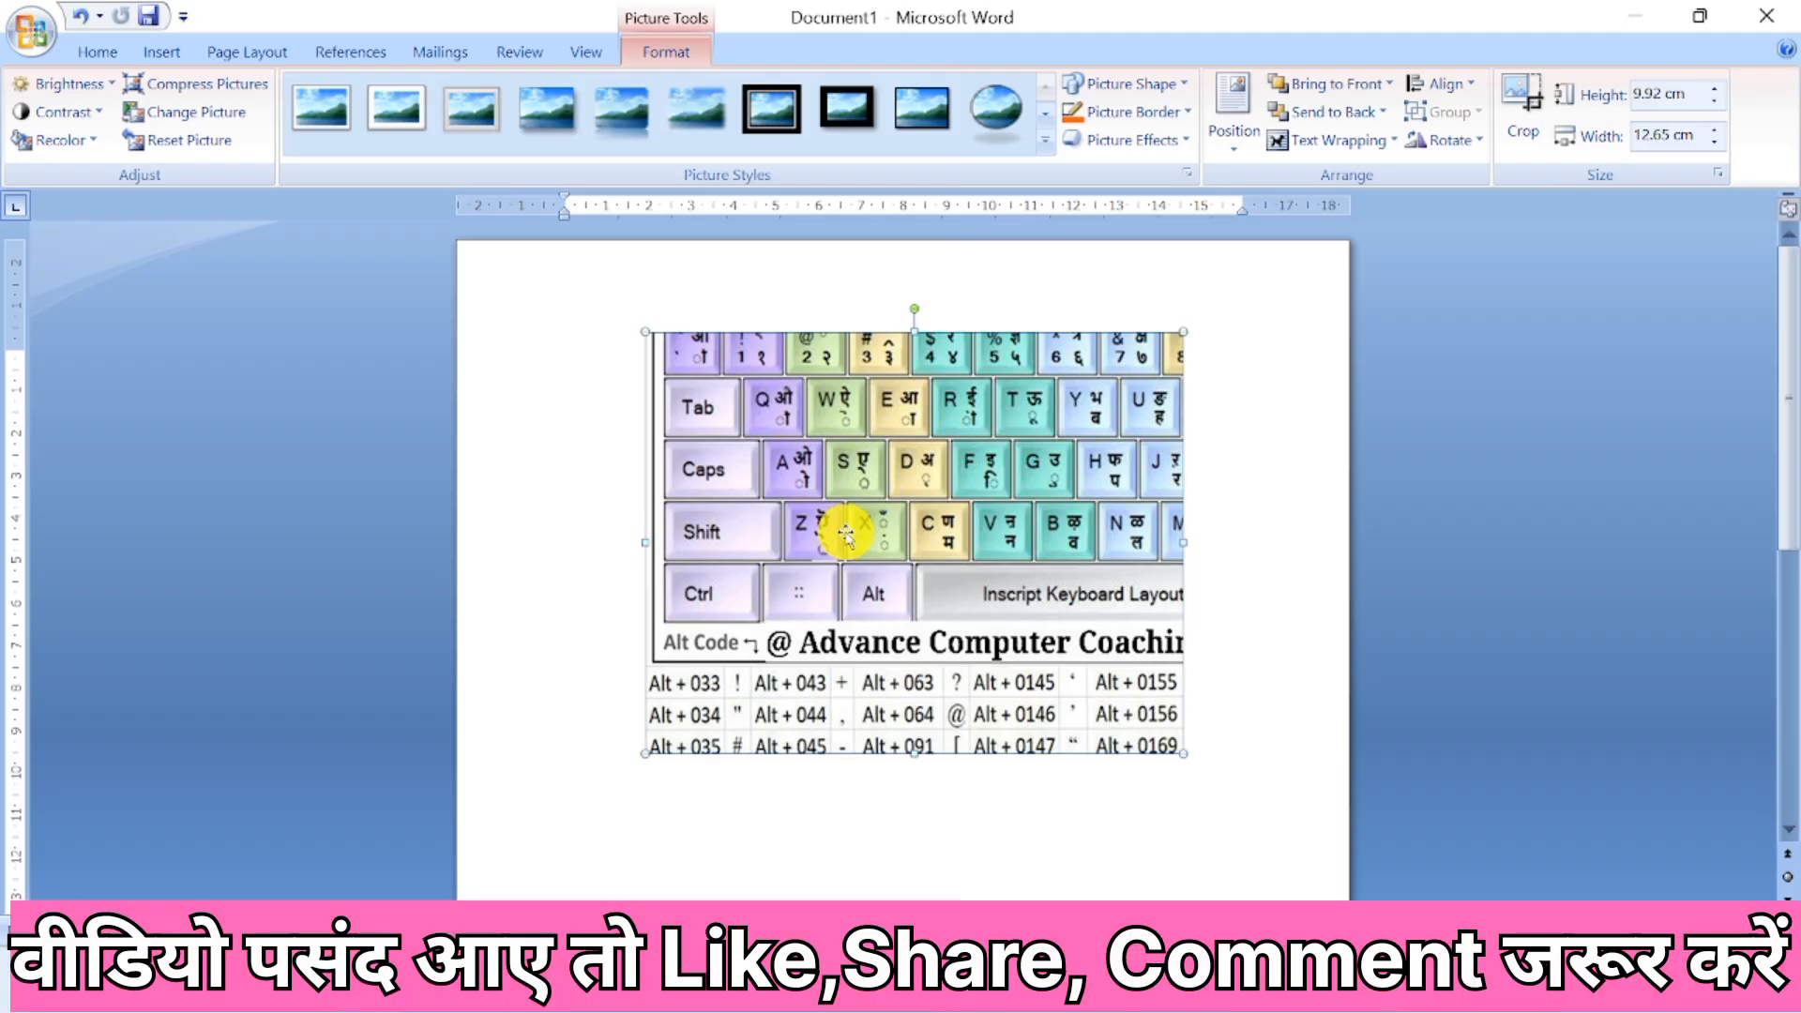
click(1193, 581)
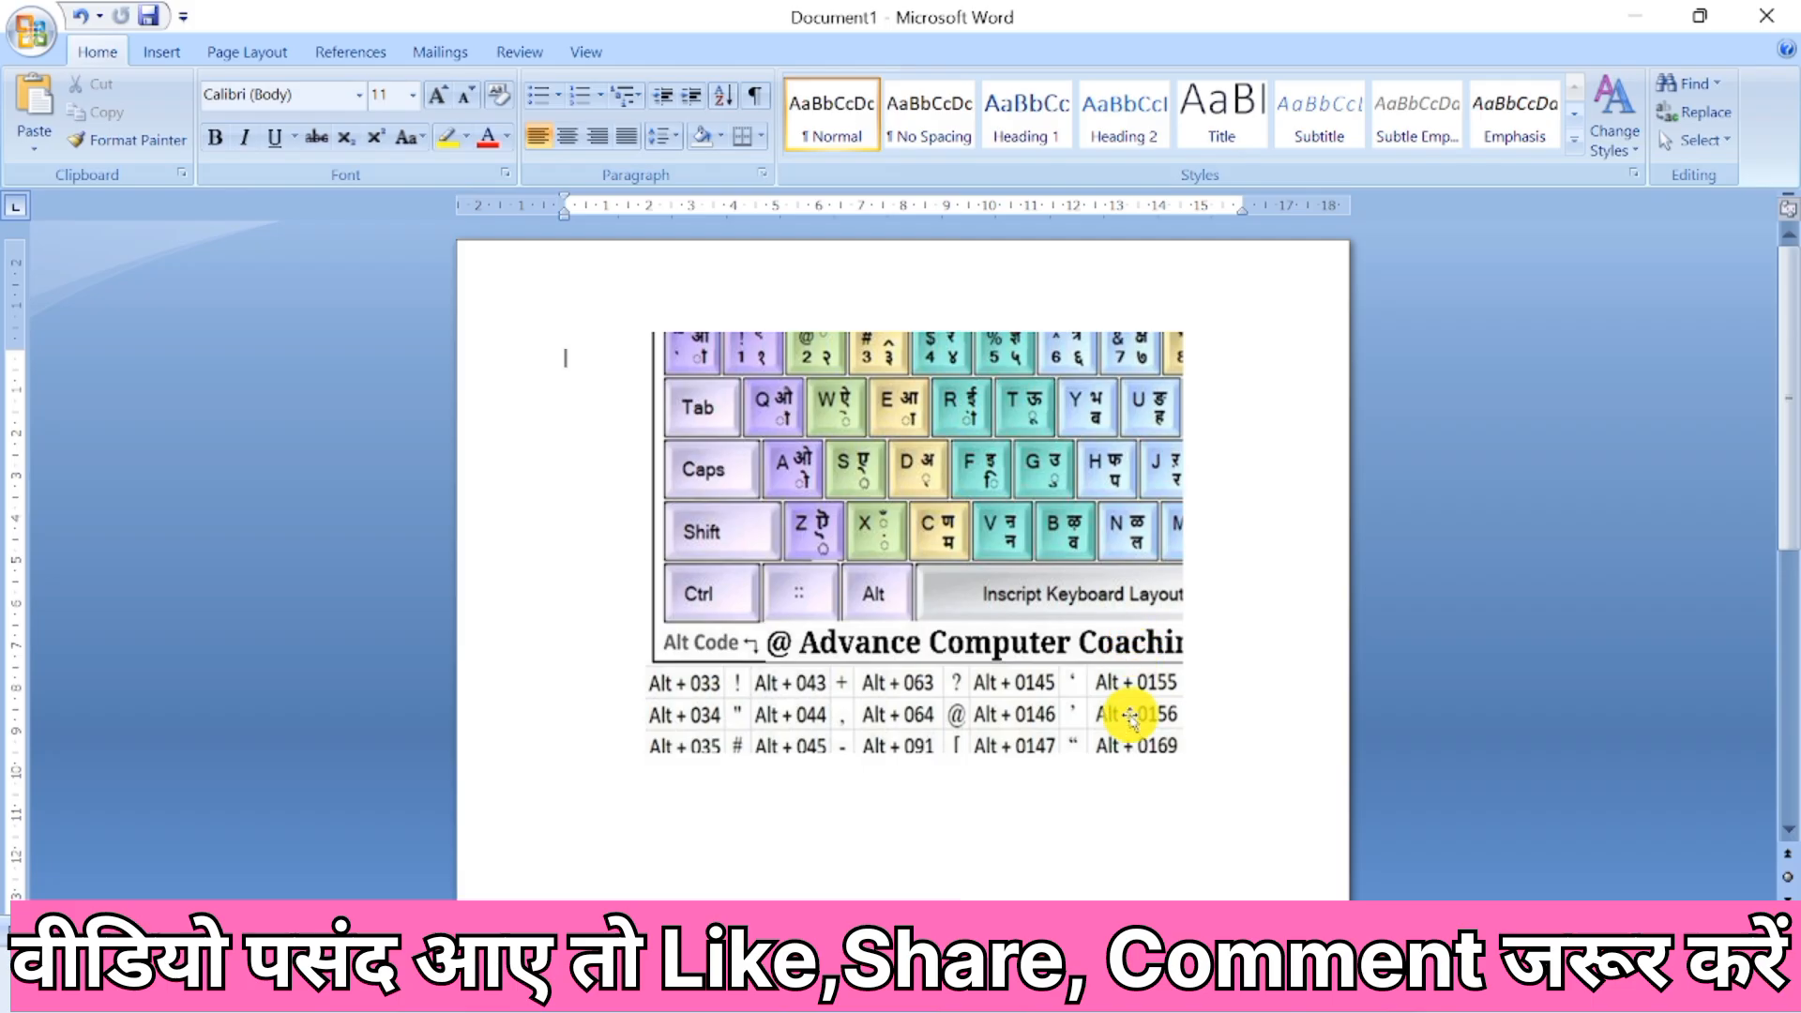
Switch to MS Word.pdf in Microsoft Edge and enlarge its contents page for reading.
click(1119, 988)
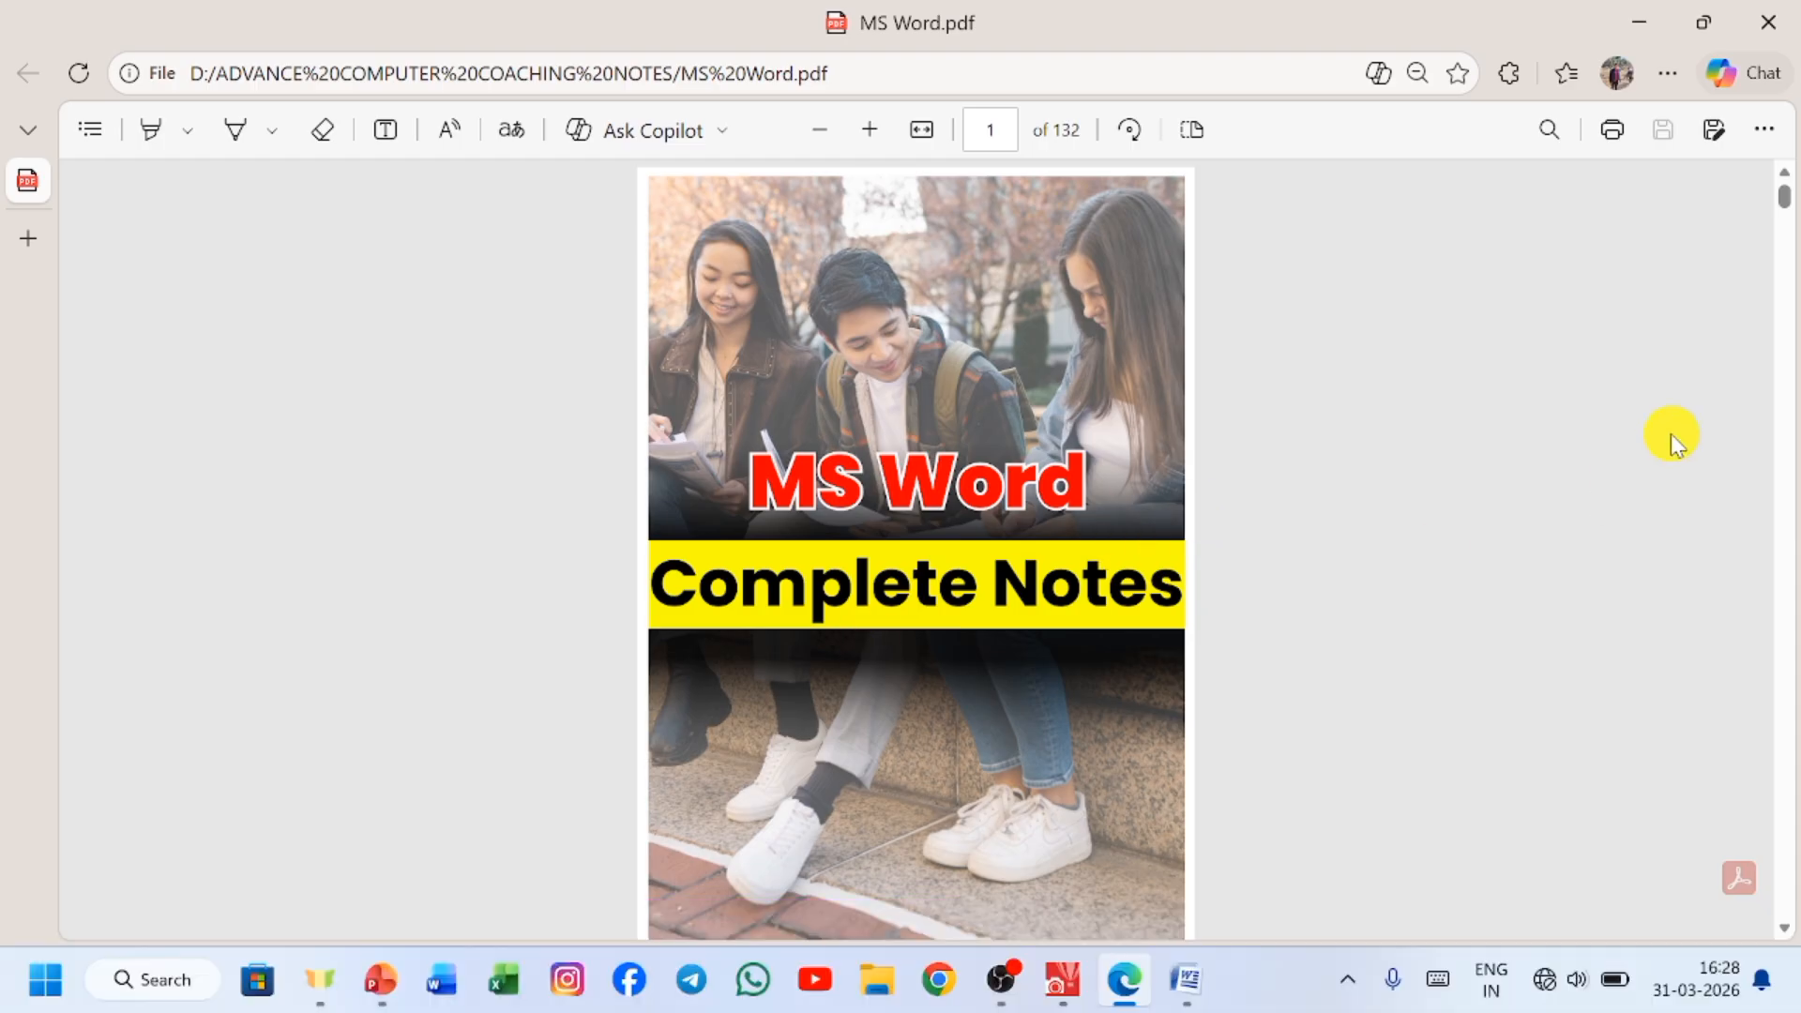
scroll(993, 554, down, 2)
scroll(994, 554, down, 6)
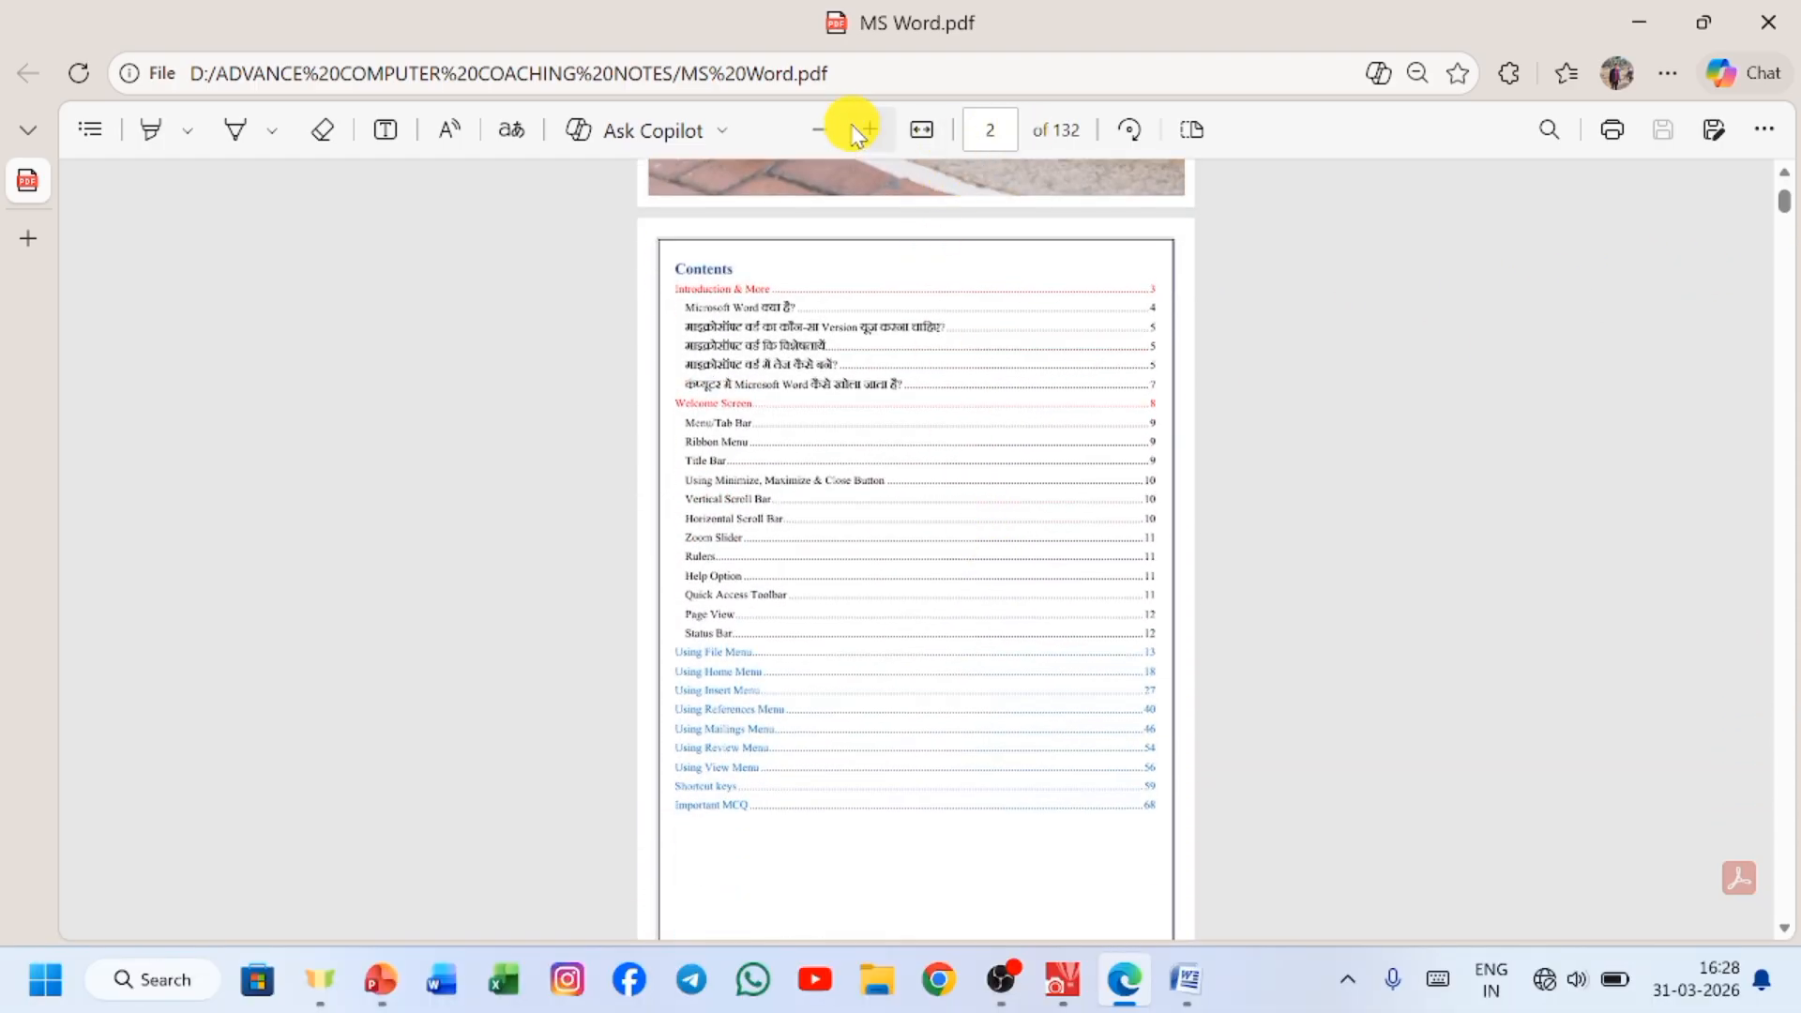
click(865, 127)
click(865, 128)
click(865, 128)
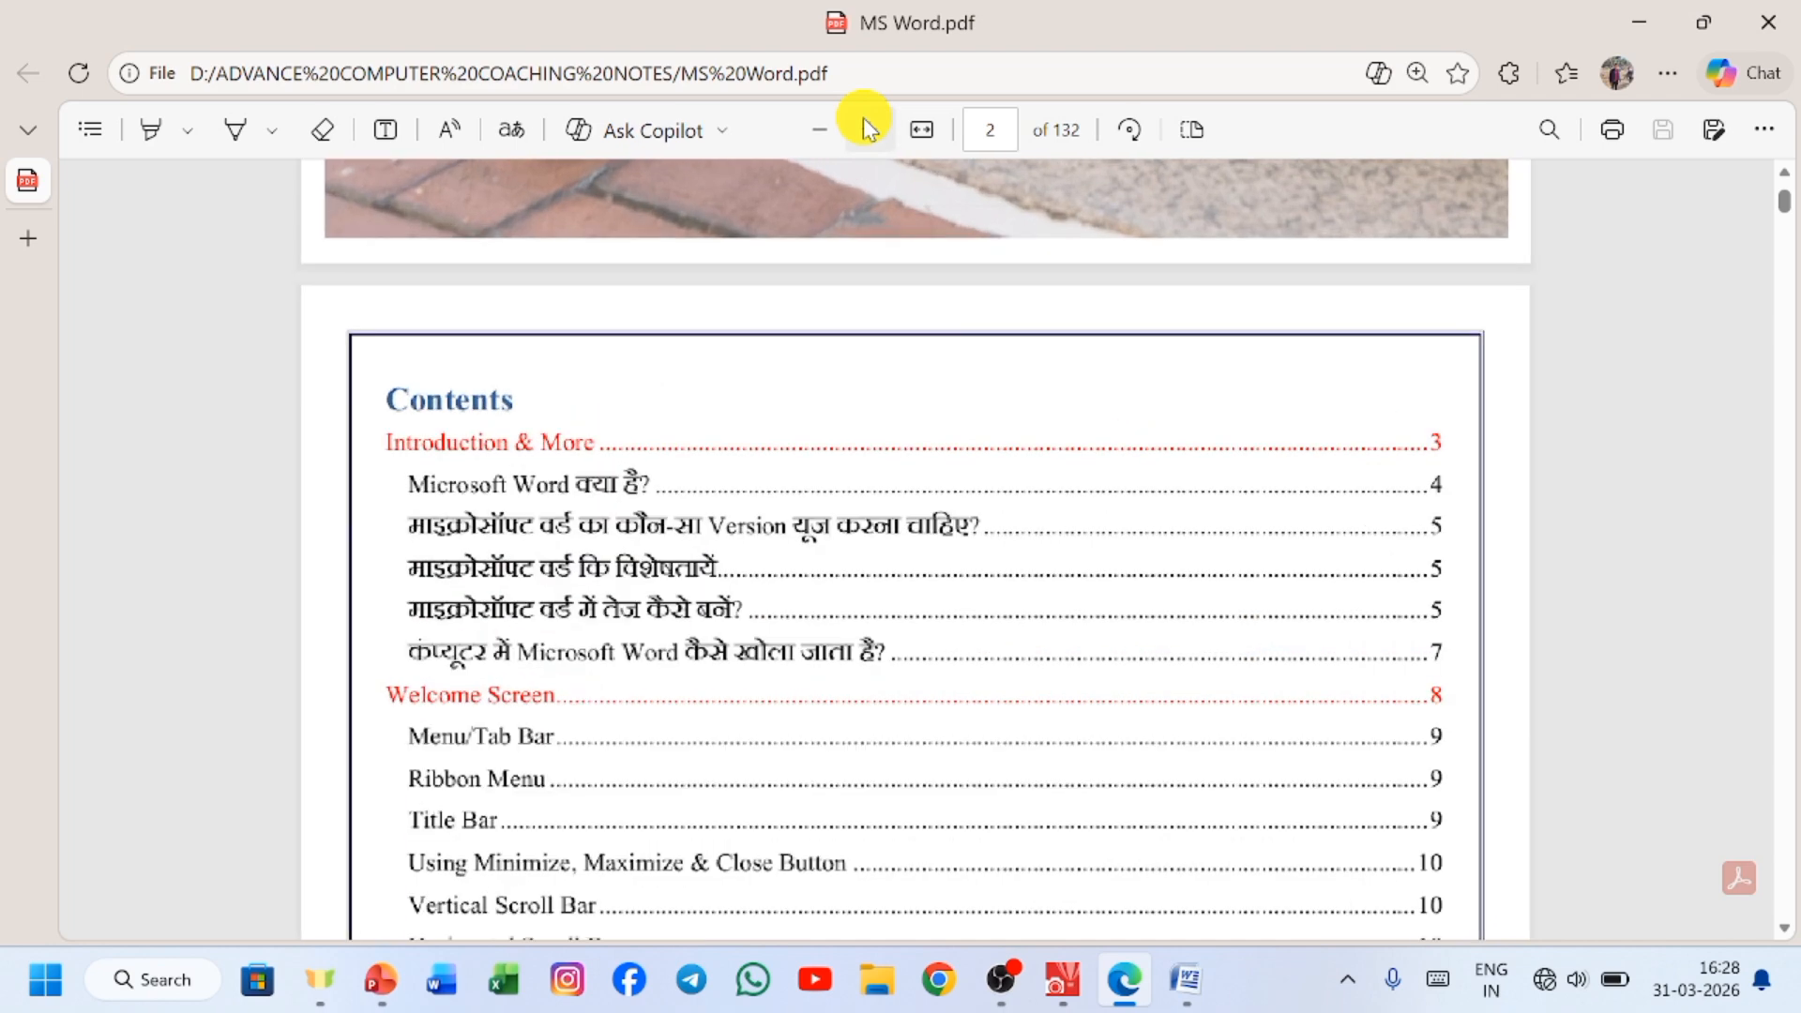
click(865, 128)
click(865, 128)
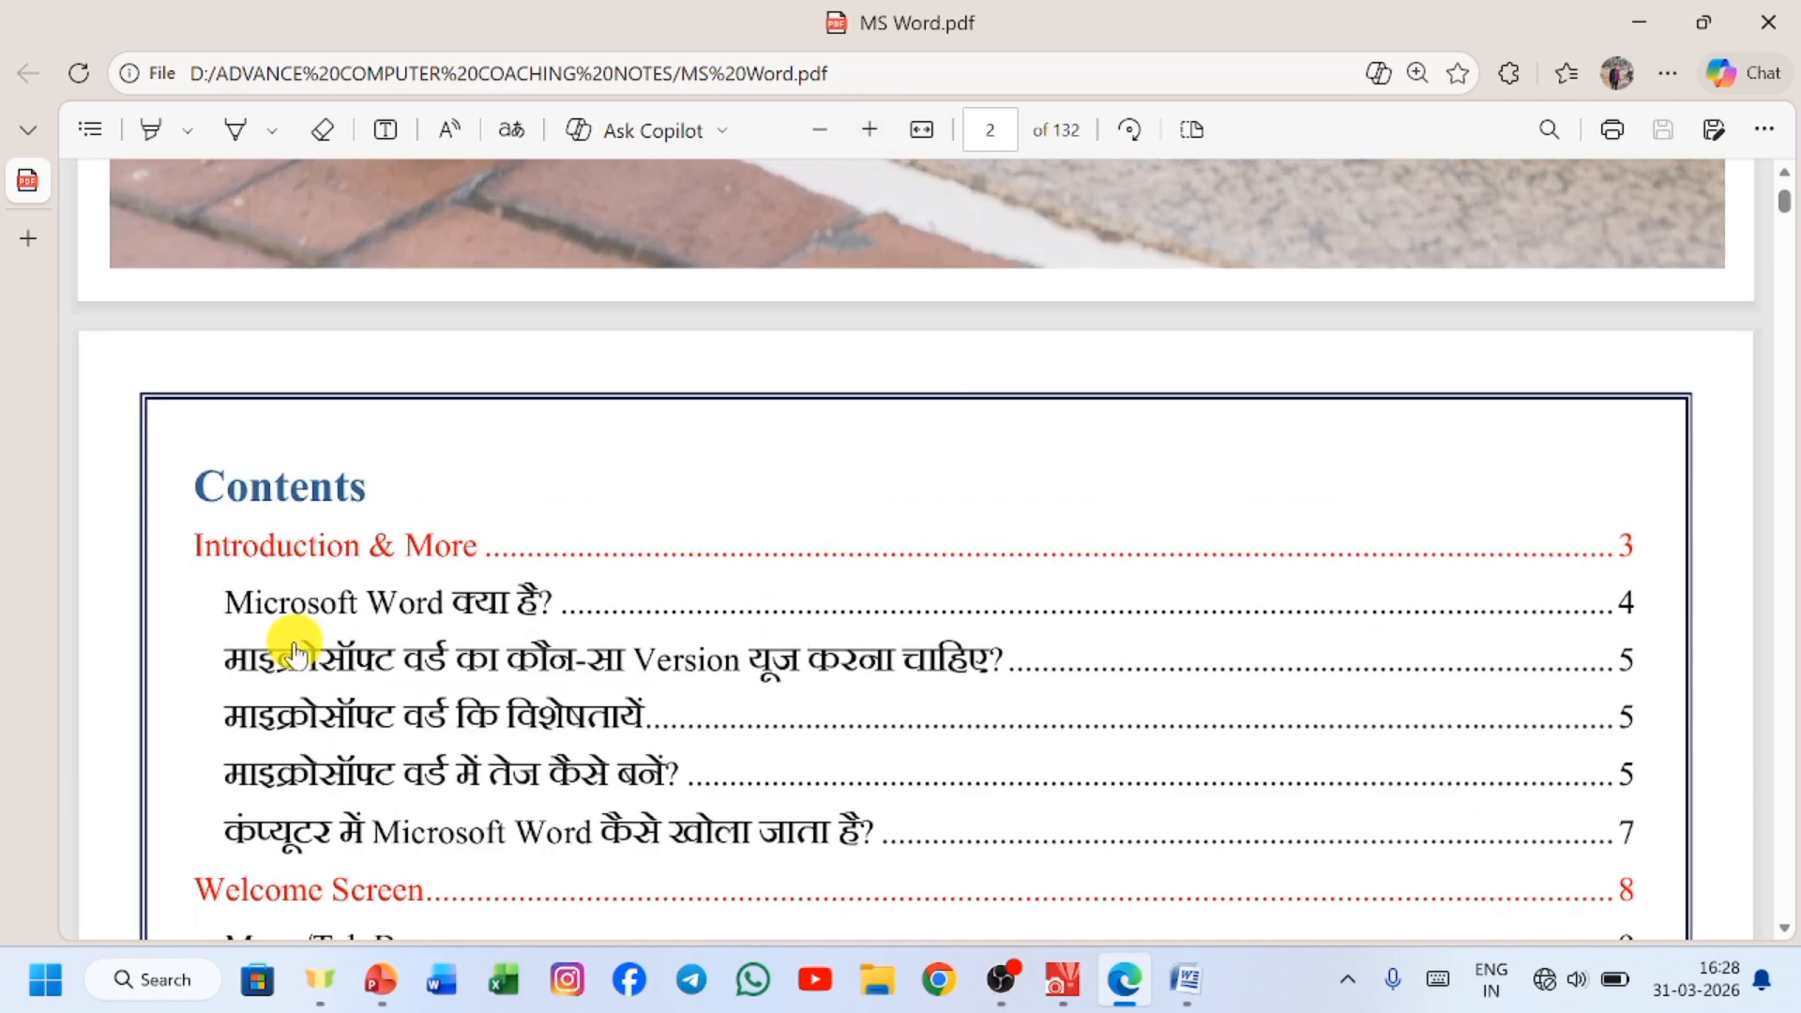
Look through the rest of the contents list and the introductory pages of the Word notes.
scroll(754, 593, down, 7)
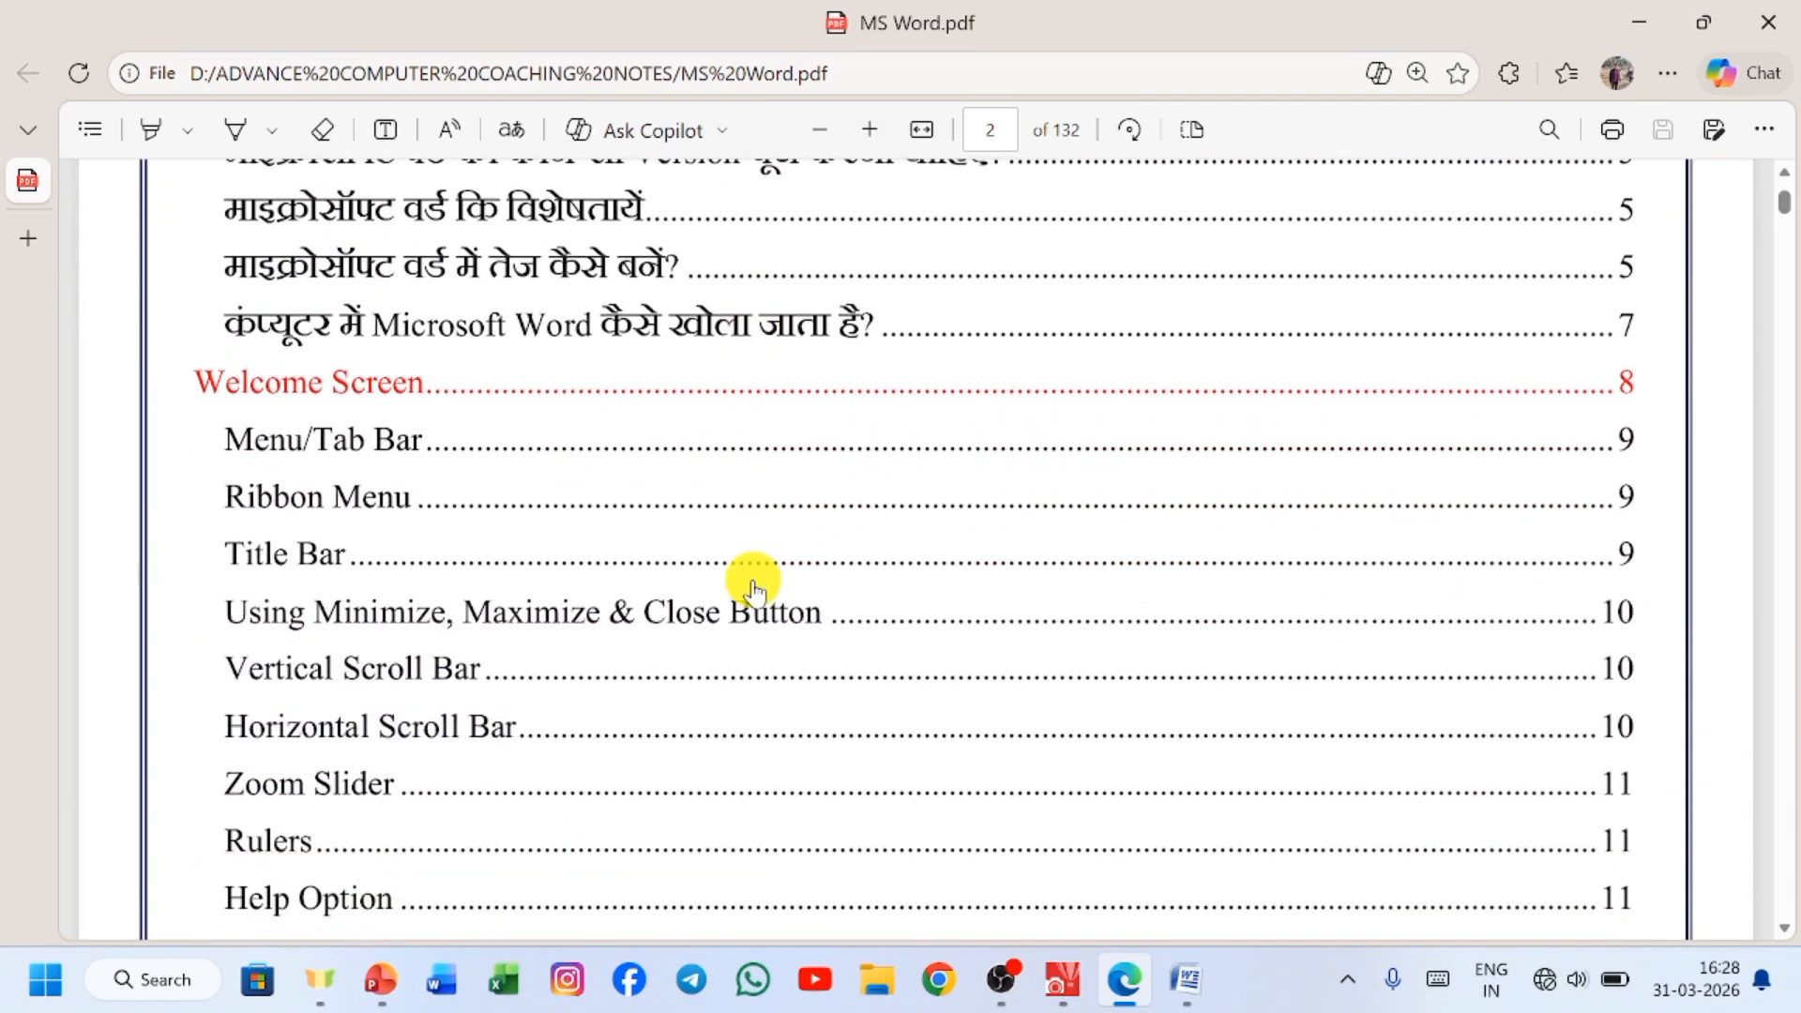
scroll(754, 589, down, 12)
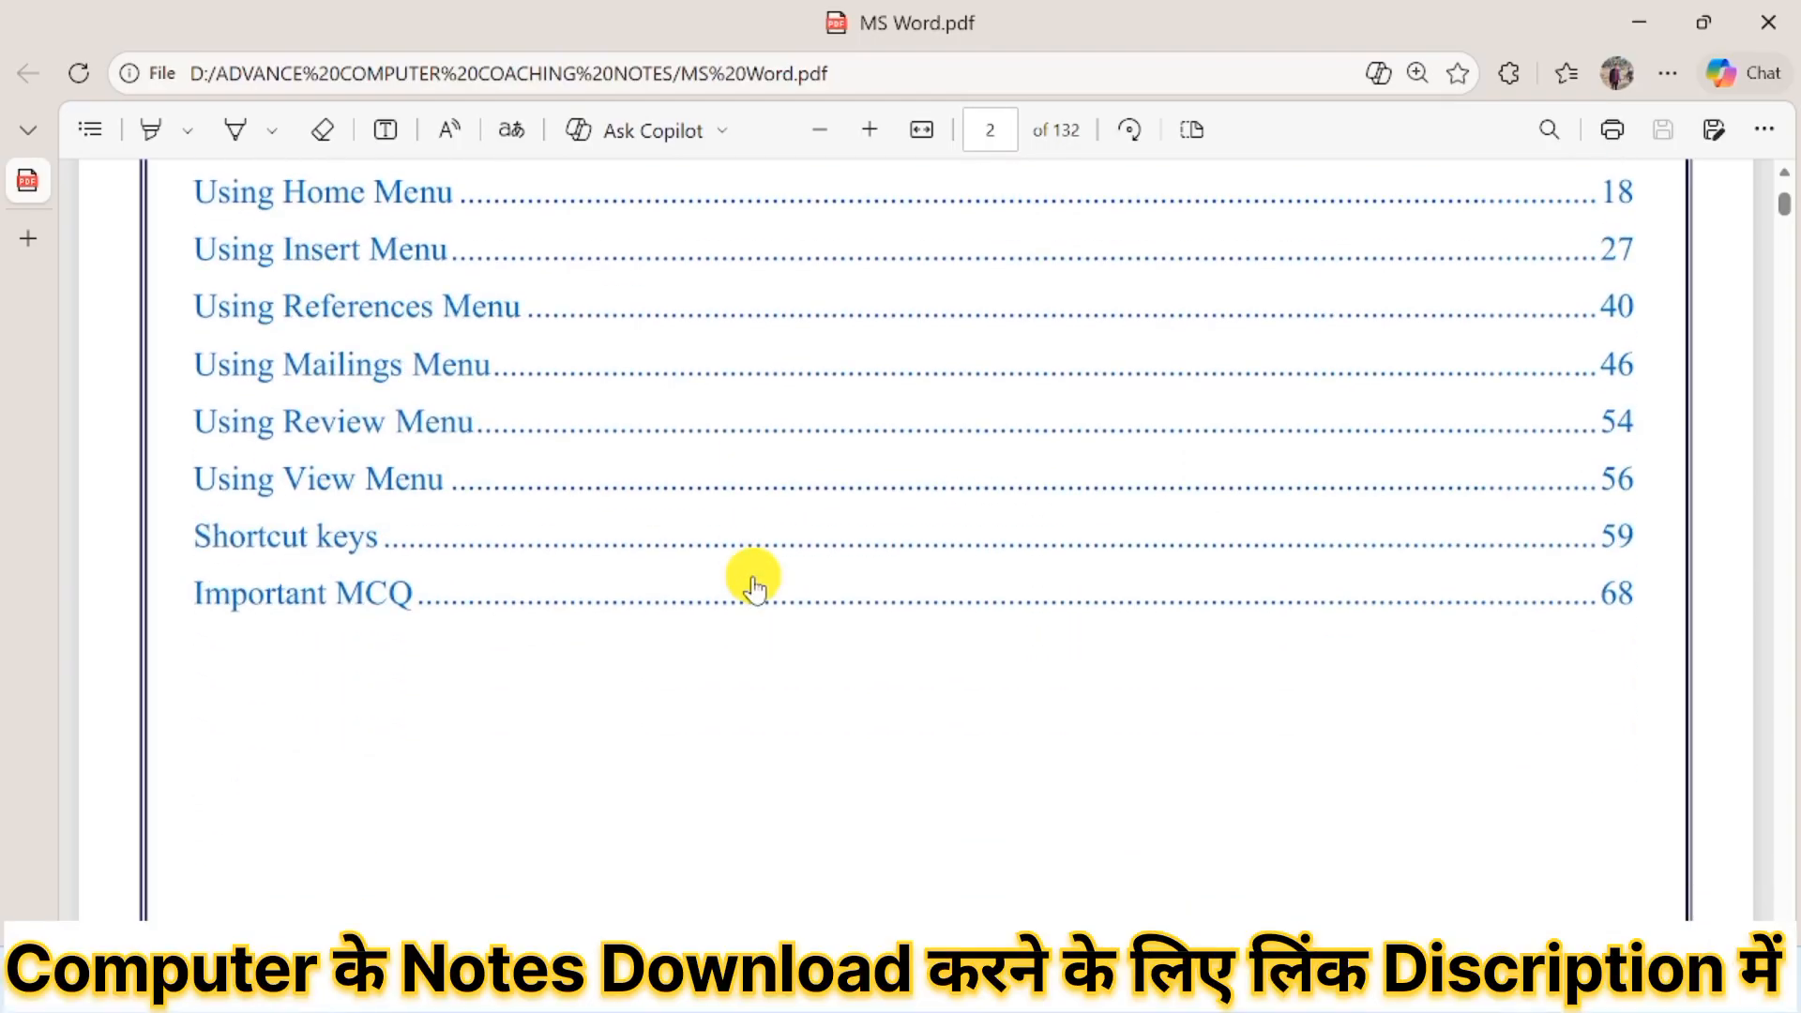
scroll(753, 587, down, 6)
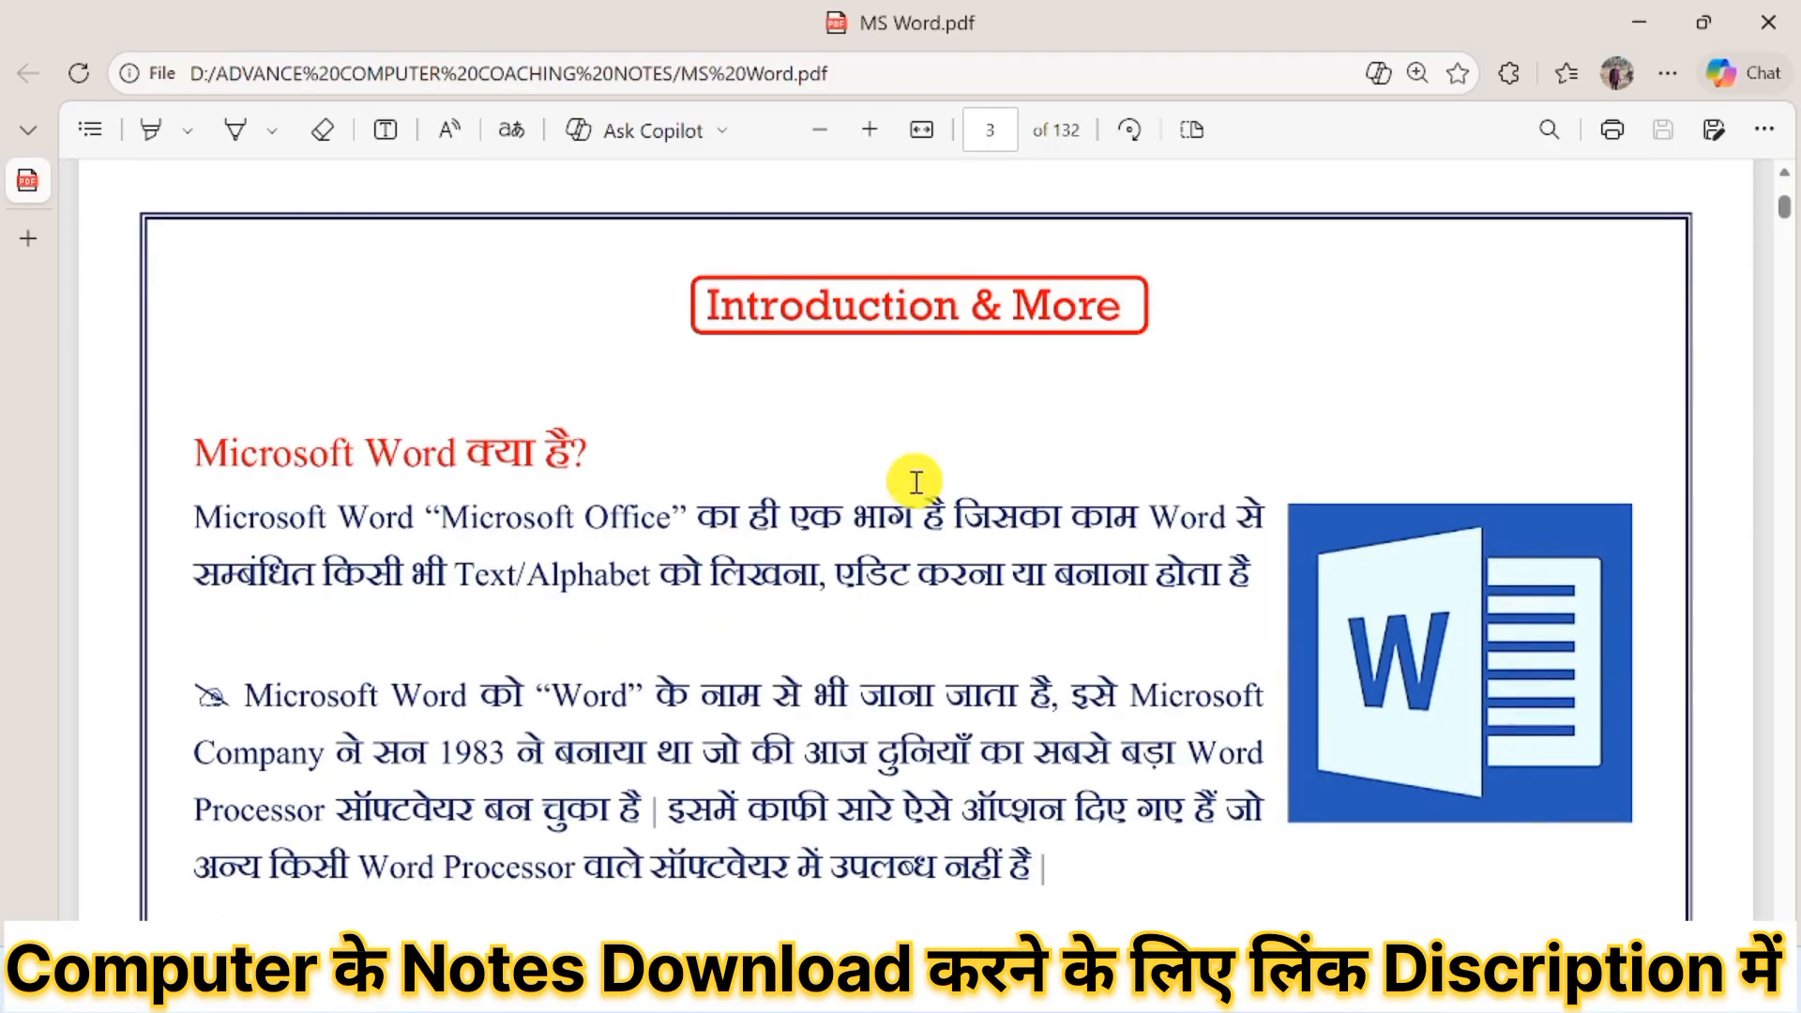
scroll(624, 676, down, 7)
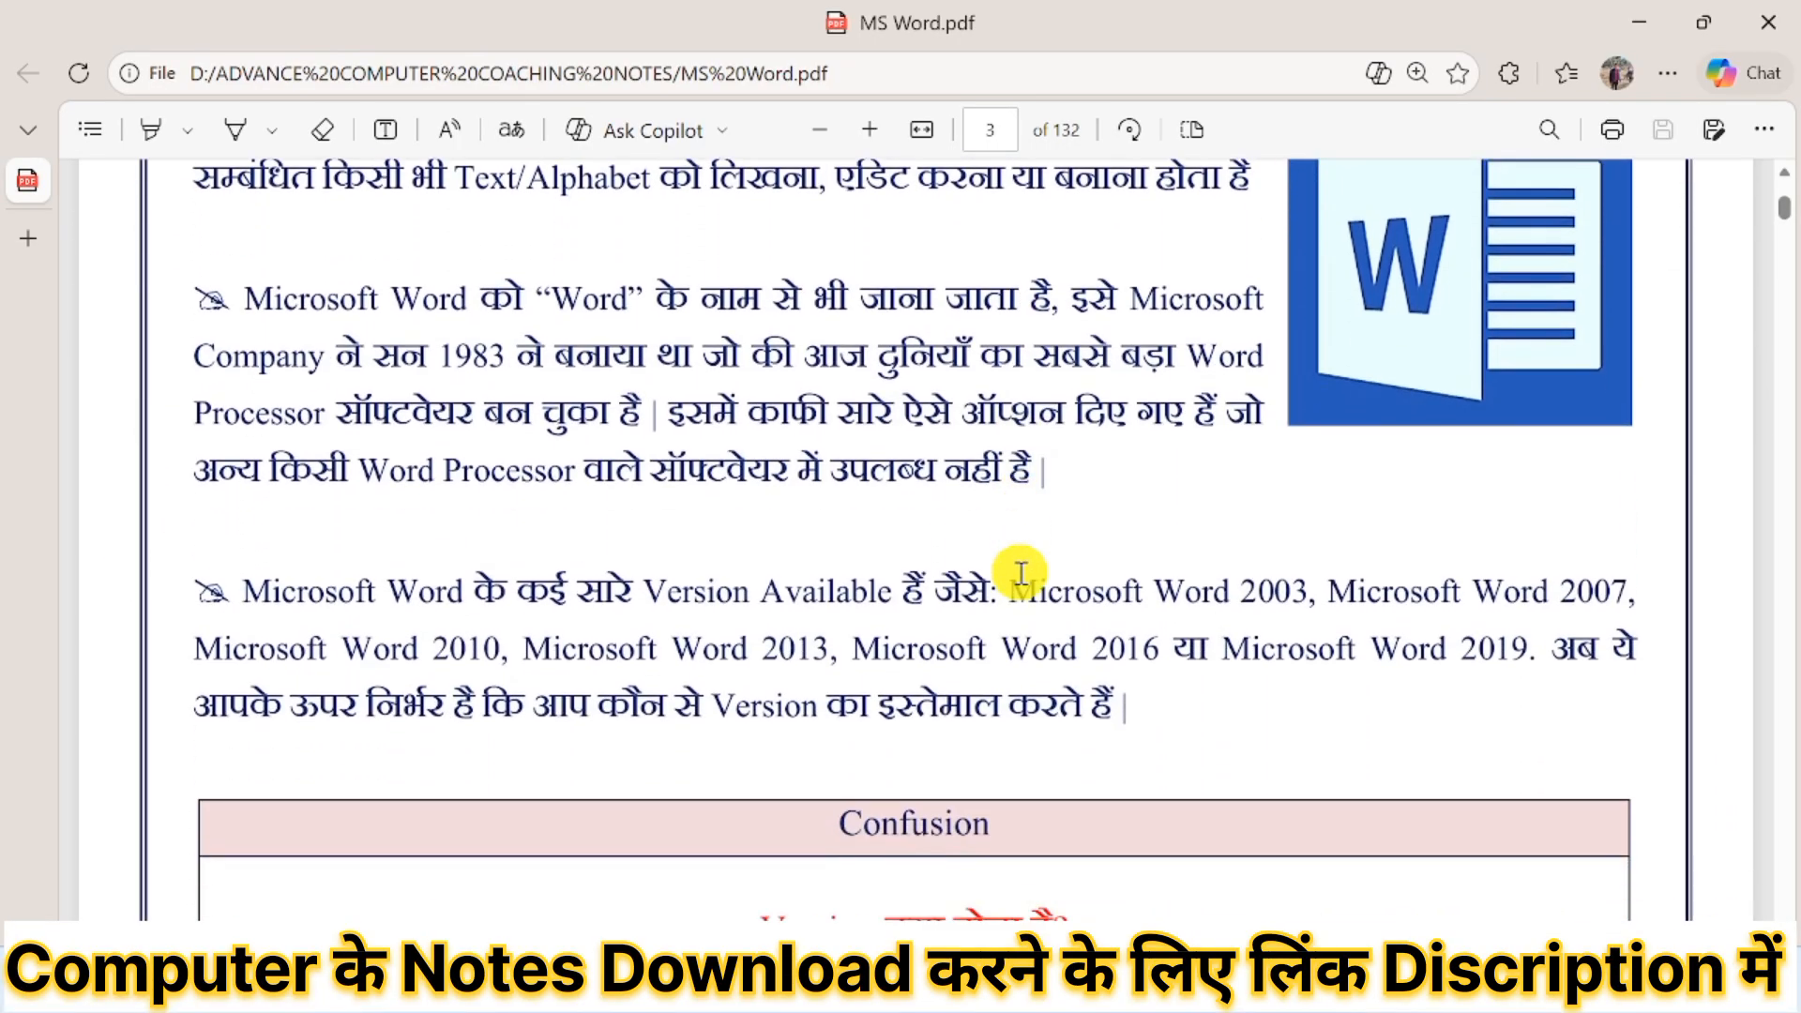
scroll(987, 683, down, 15)
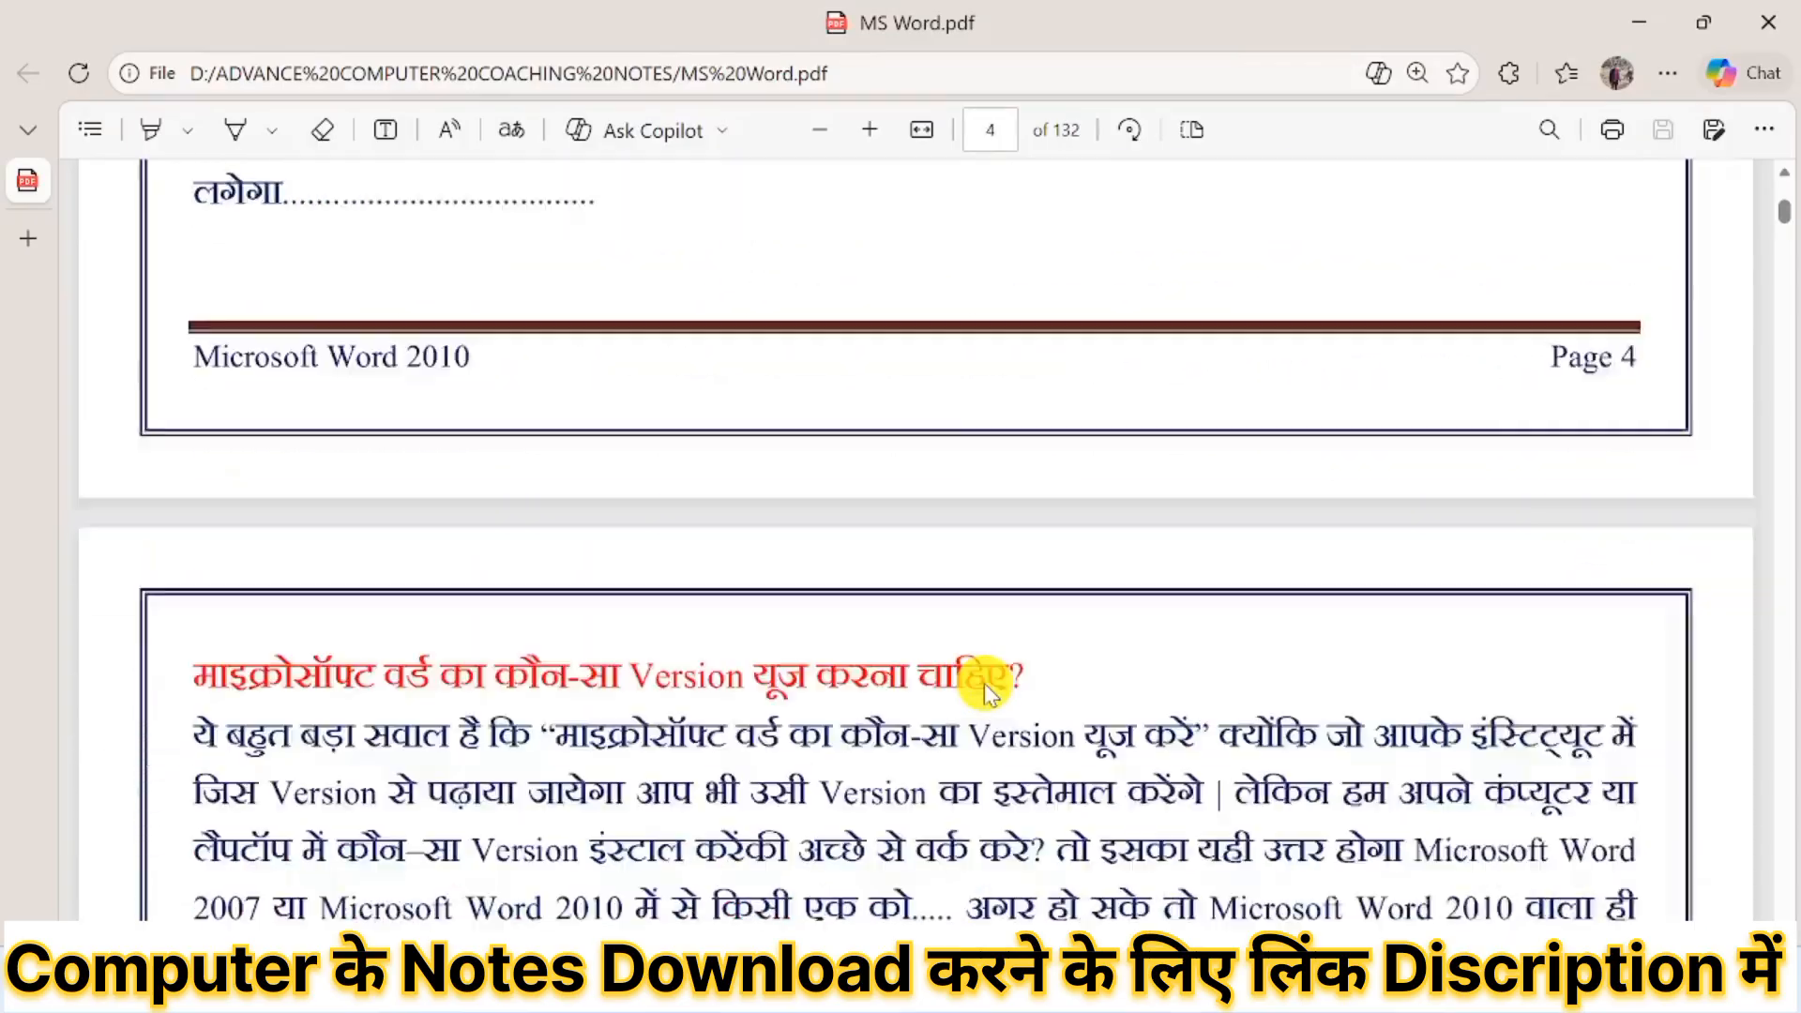
Read through the Word notes on features, becoming faster and Office installation, up to the section on opening Microsoft Word.
scroll(983, 683, down, 15)
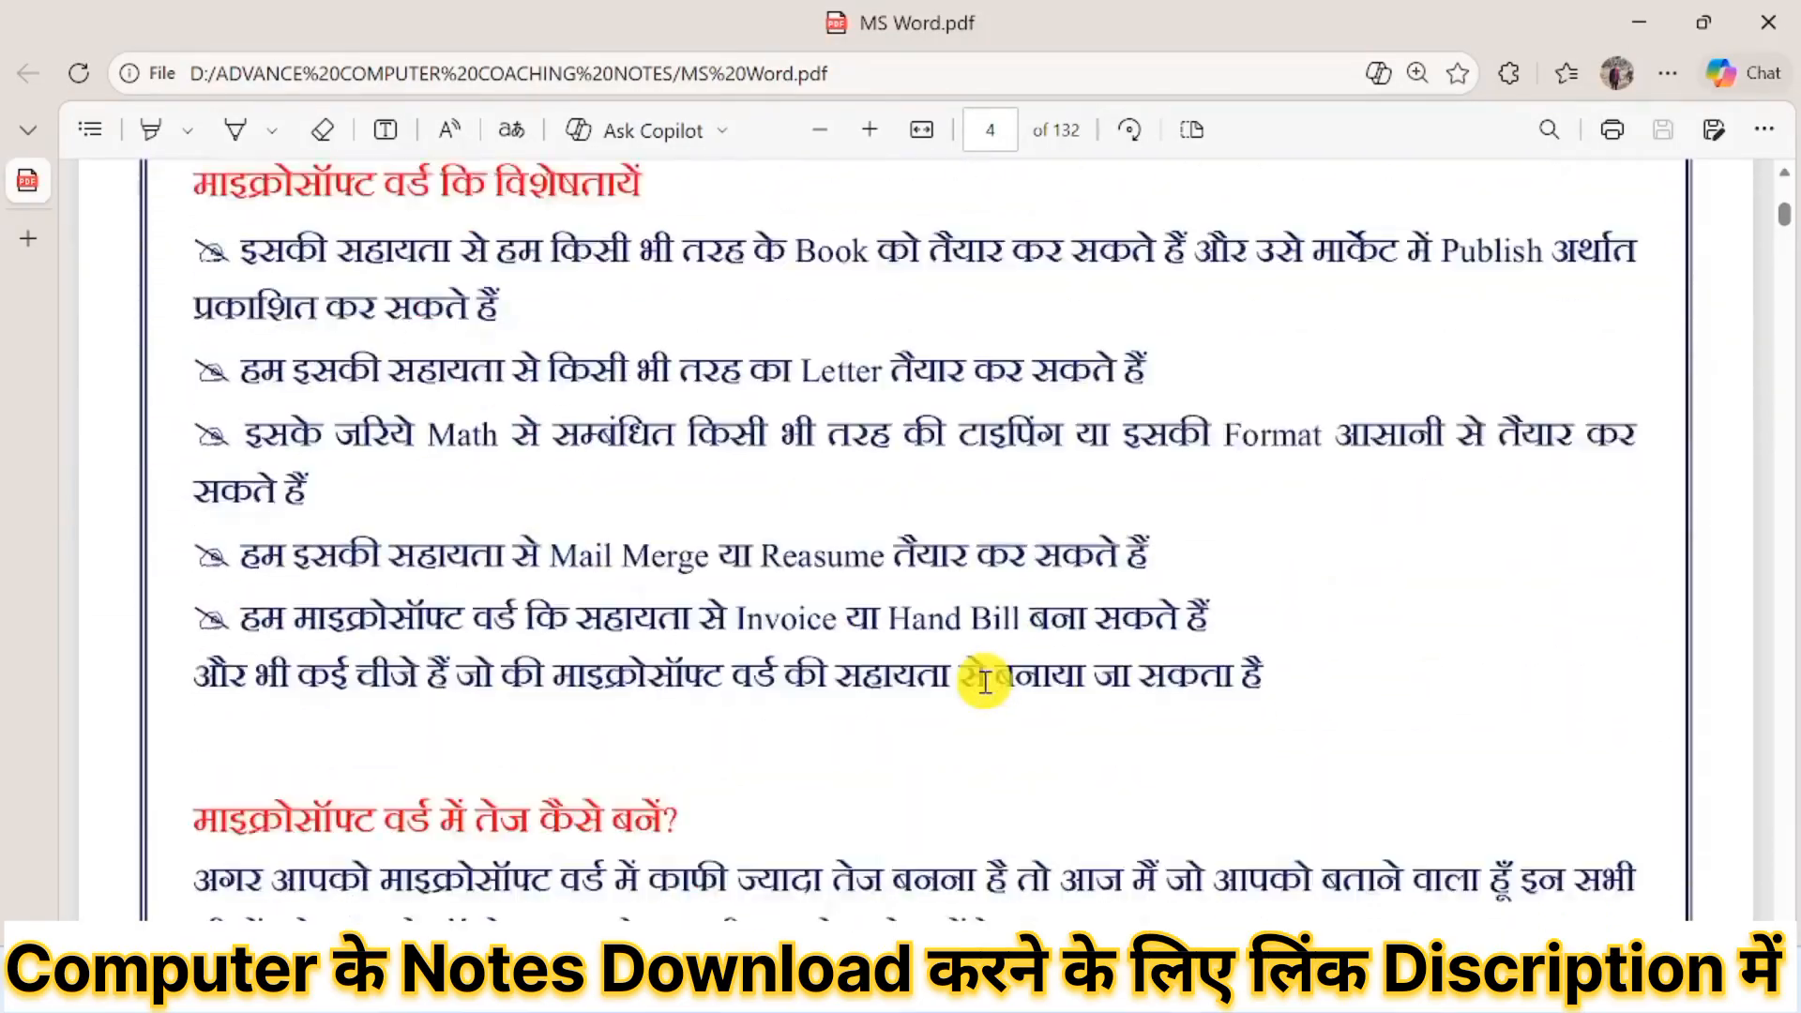
scroll(987, 692, down, 3)
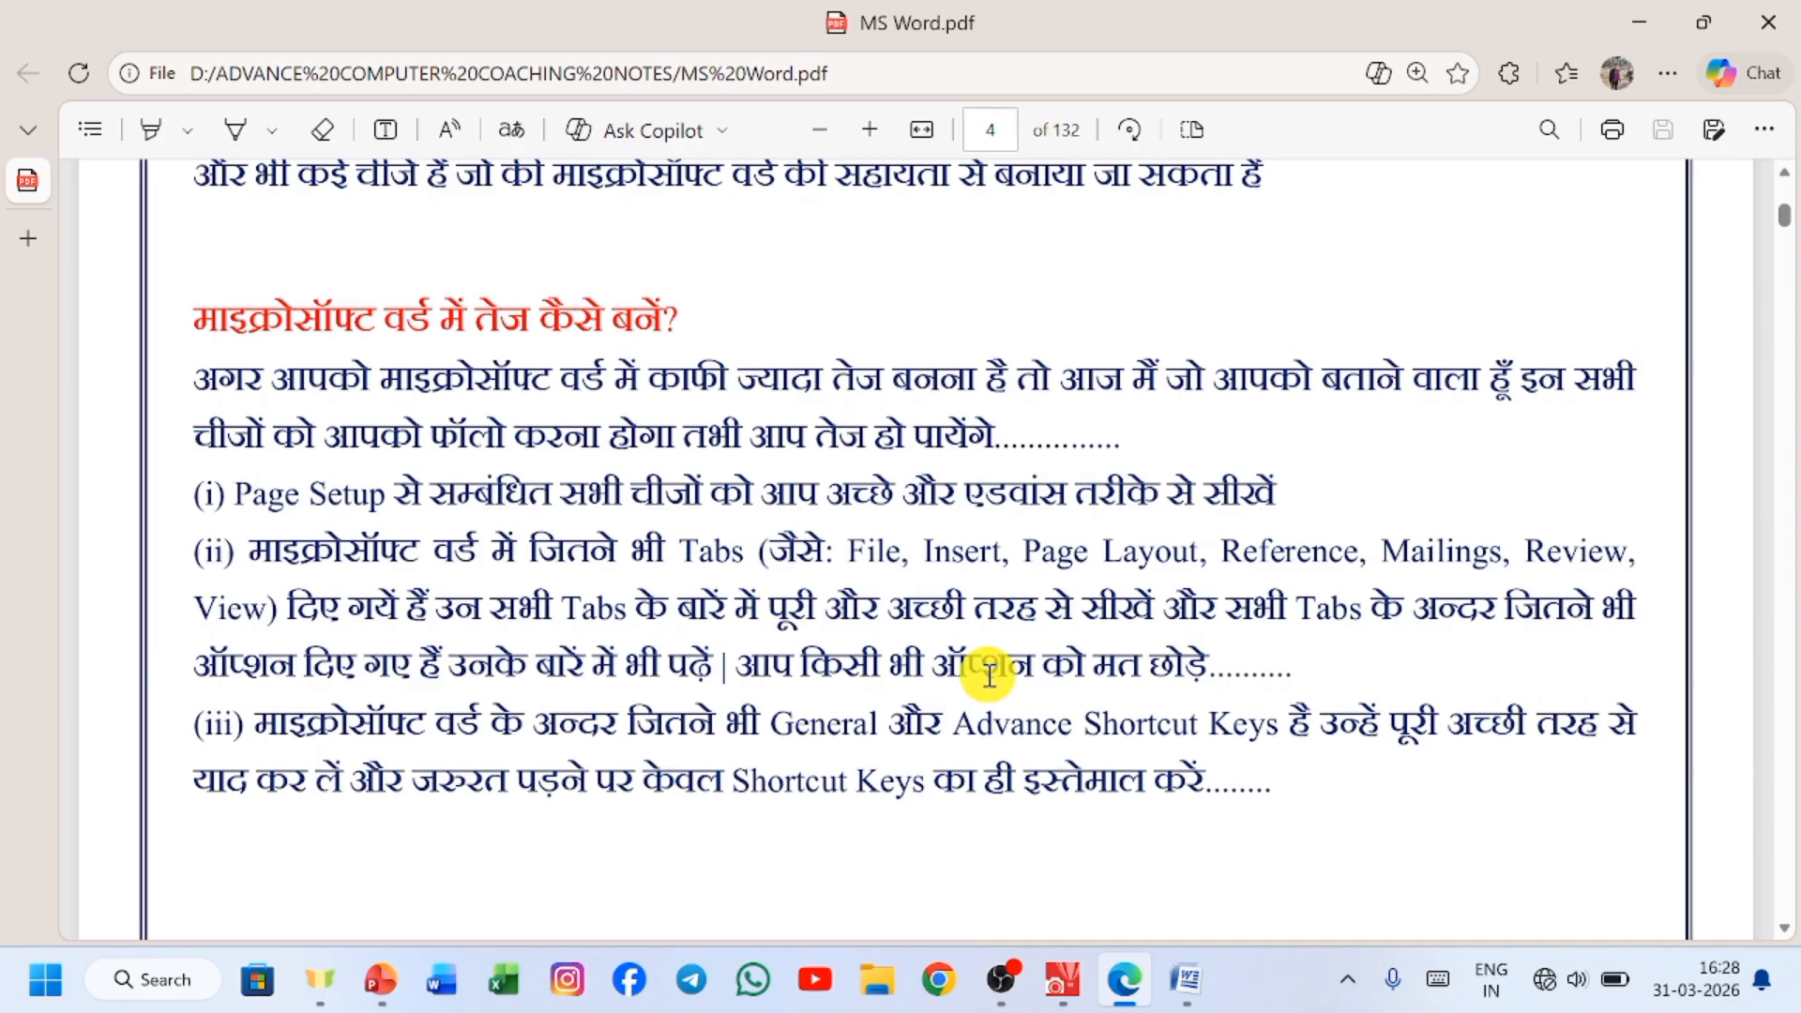
scroll(990, 675, down, 15)
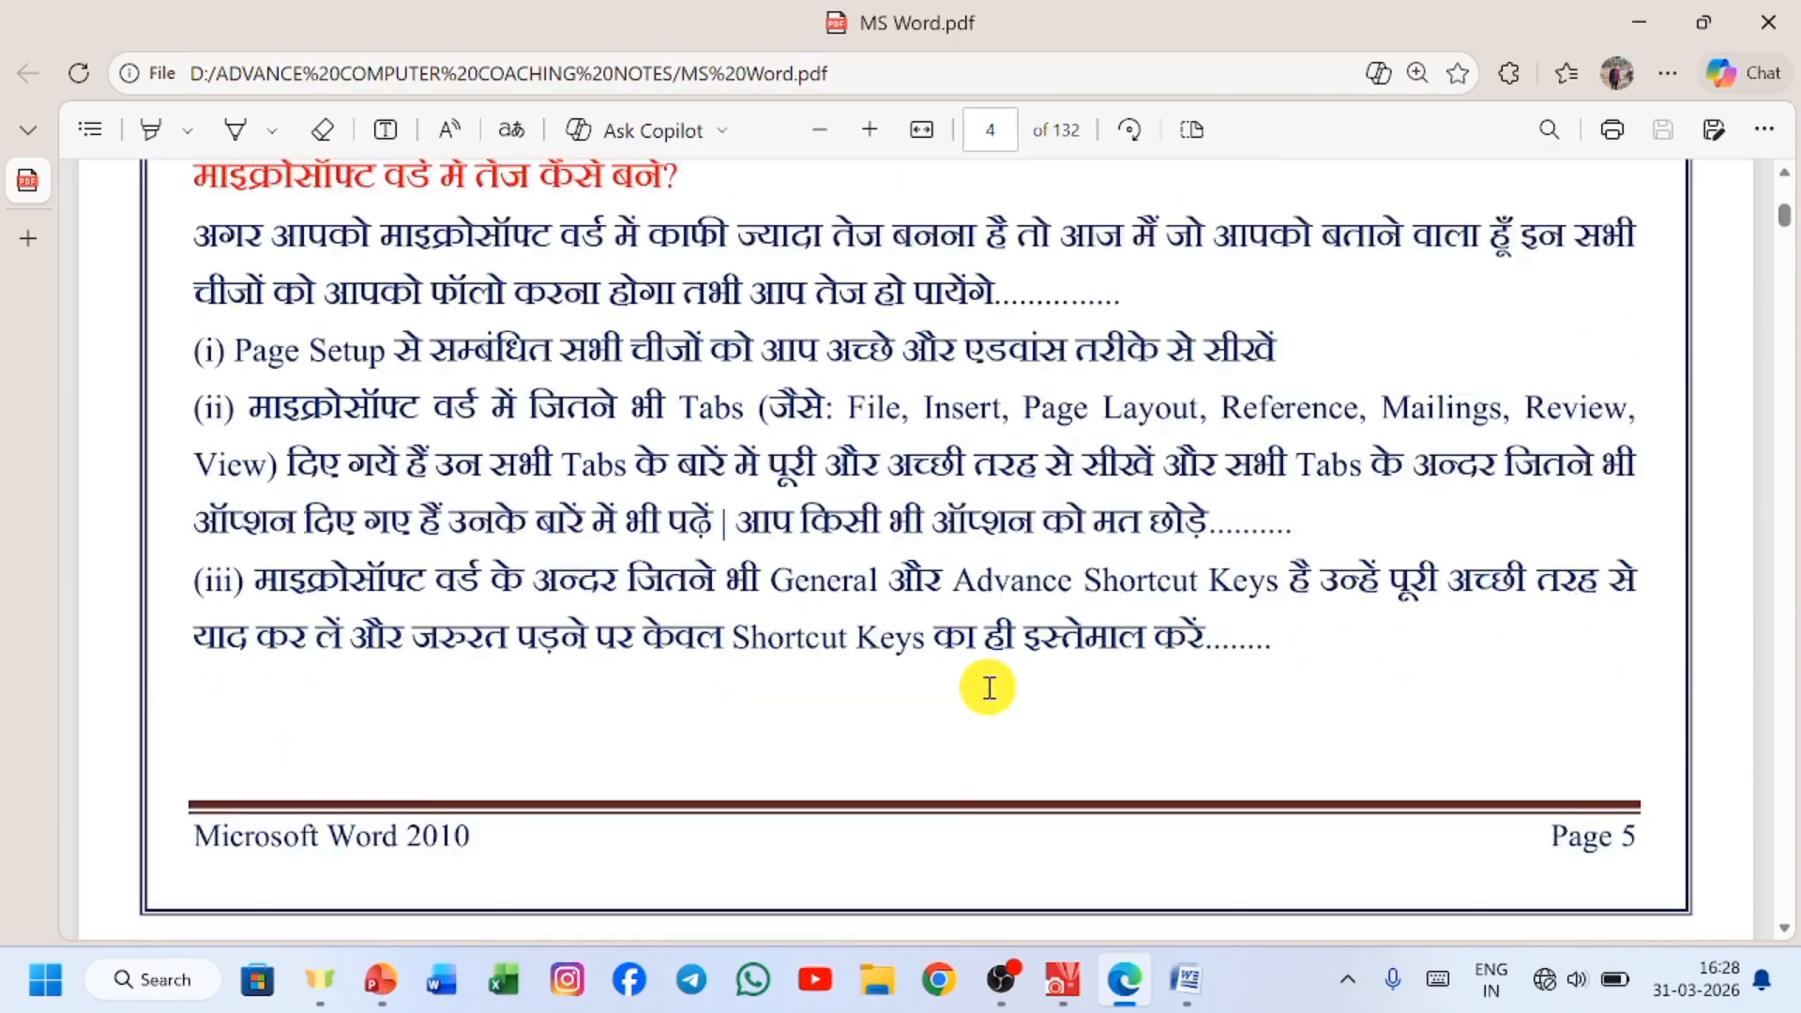
scroll(987, 696, down, 4)
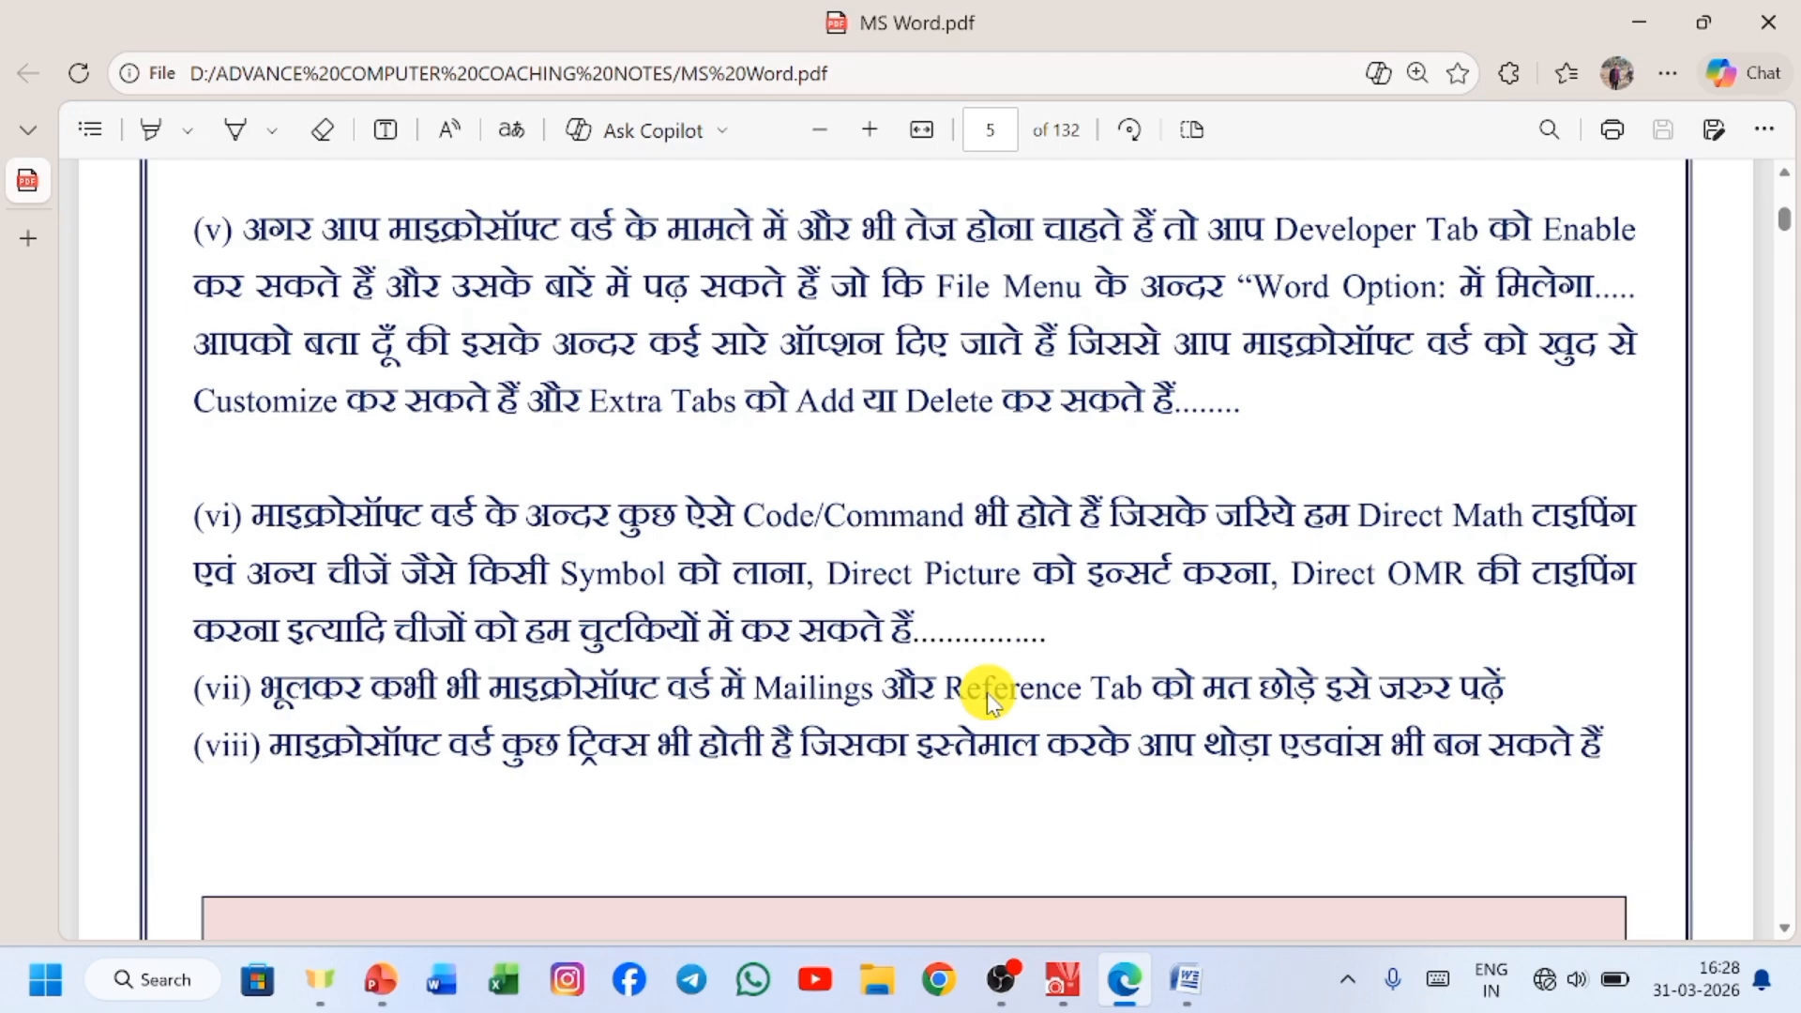
scroll(990, 692, down, 3)
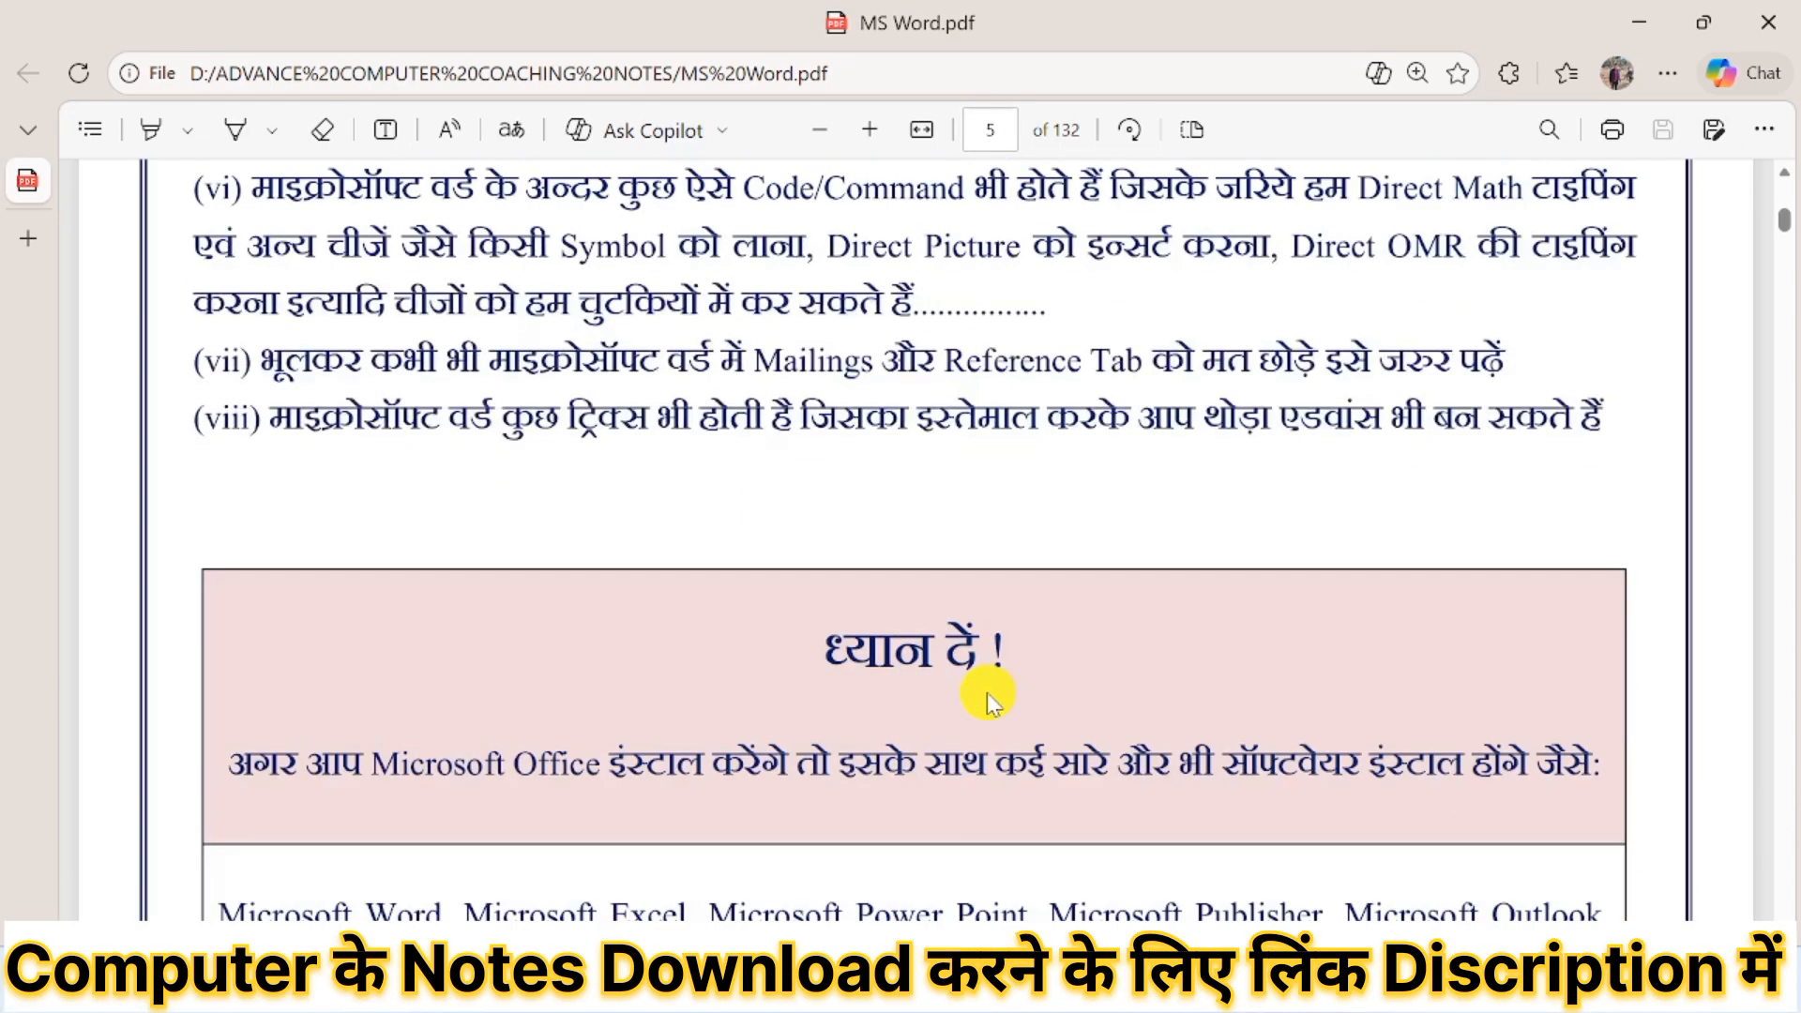
scroll(990, 693, down, 3)
scroll(990, 692, down, 10)
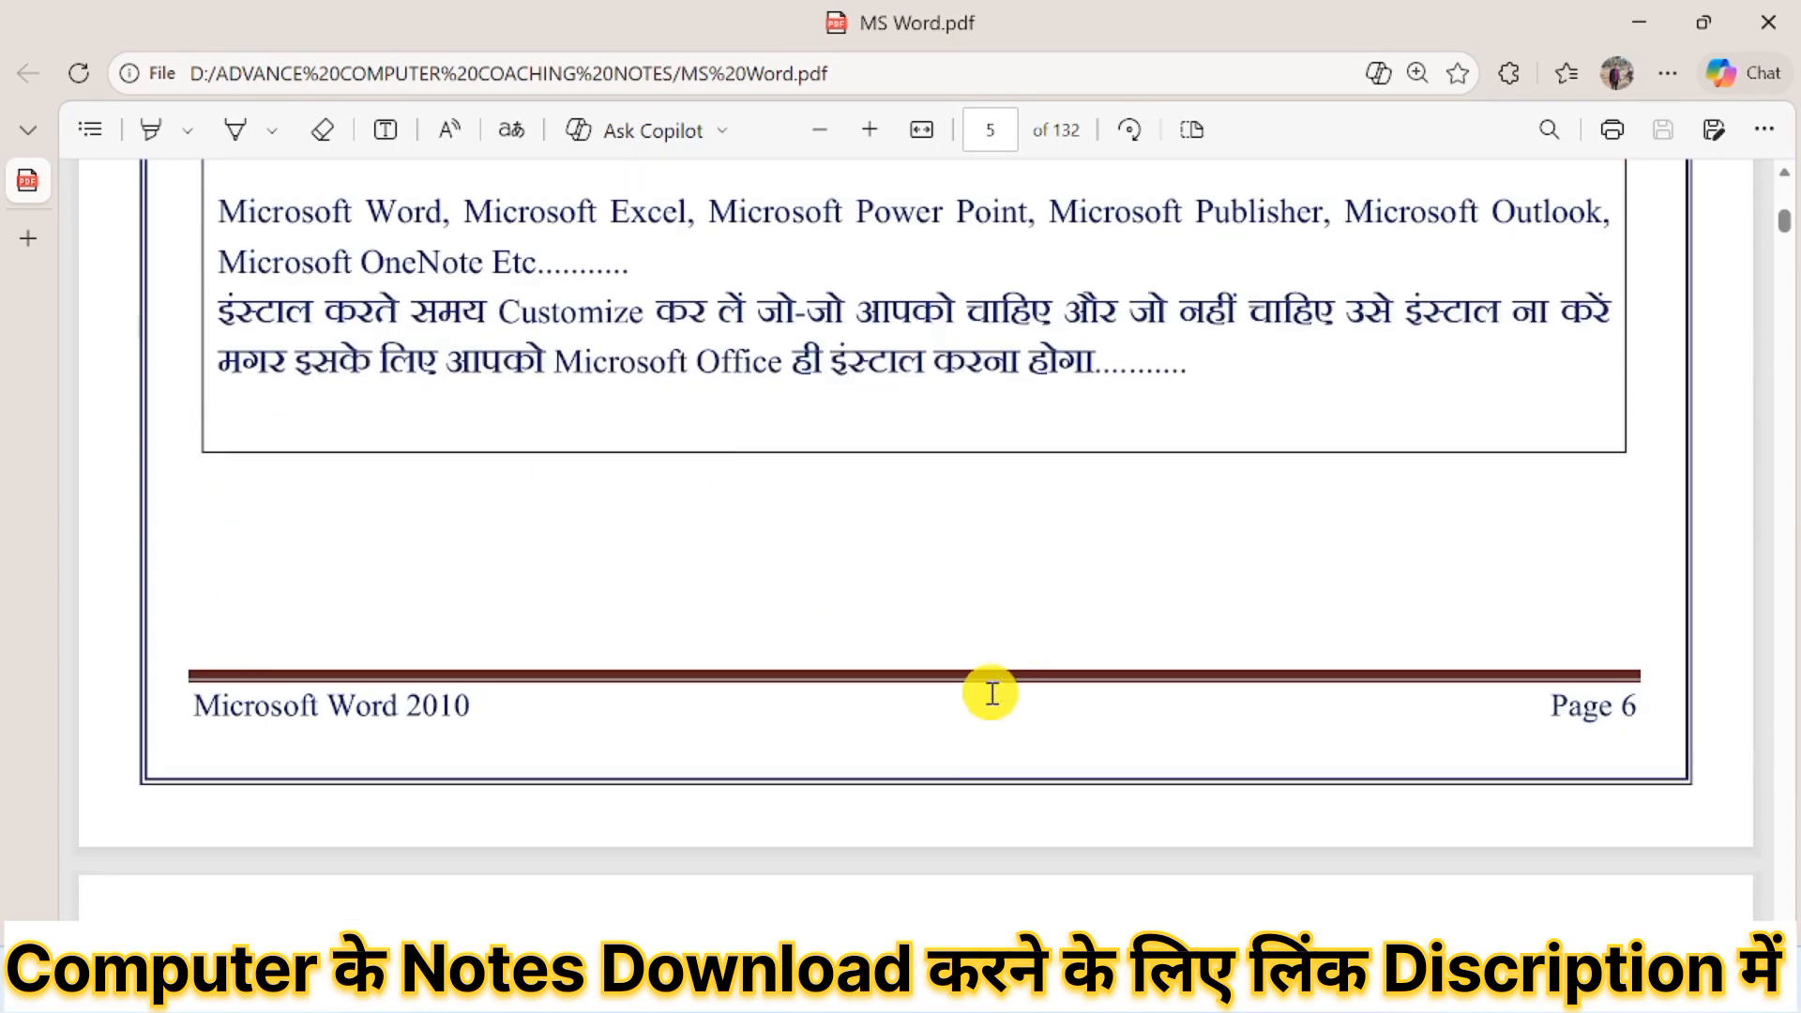
scroll(992, 693, down, 2)
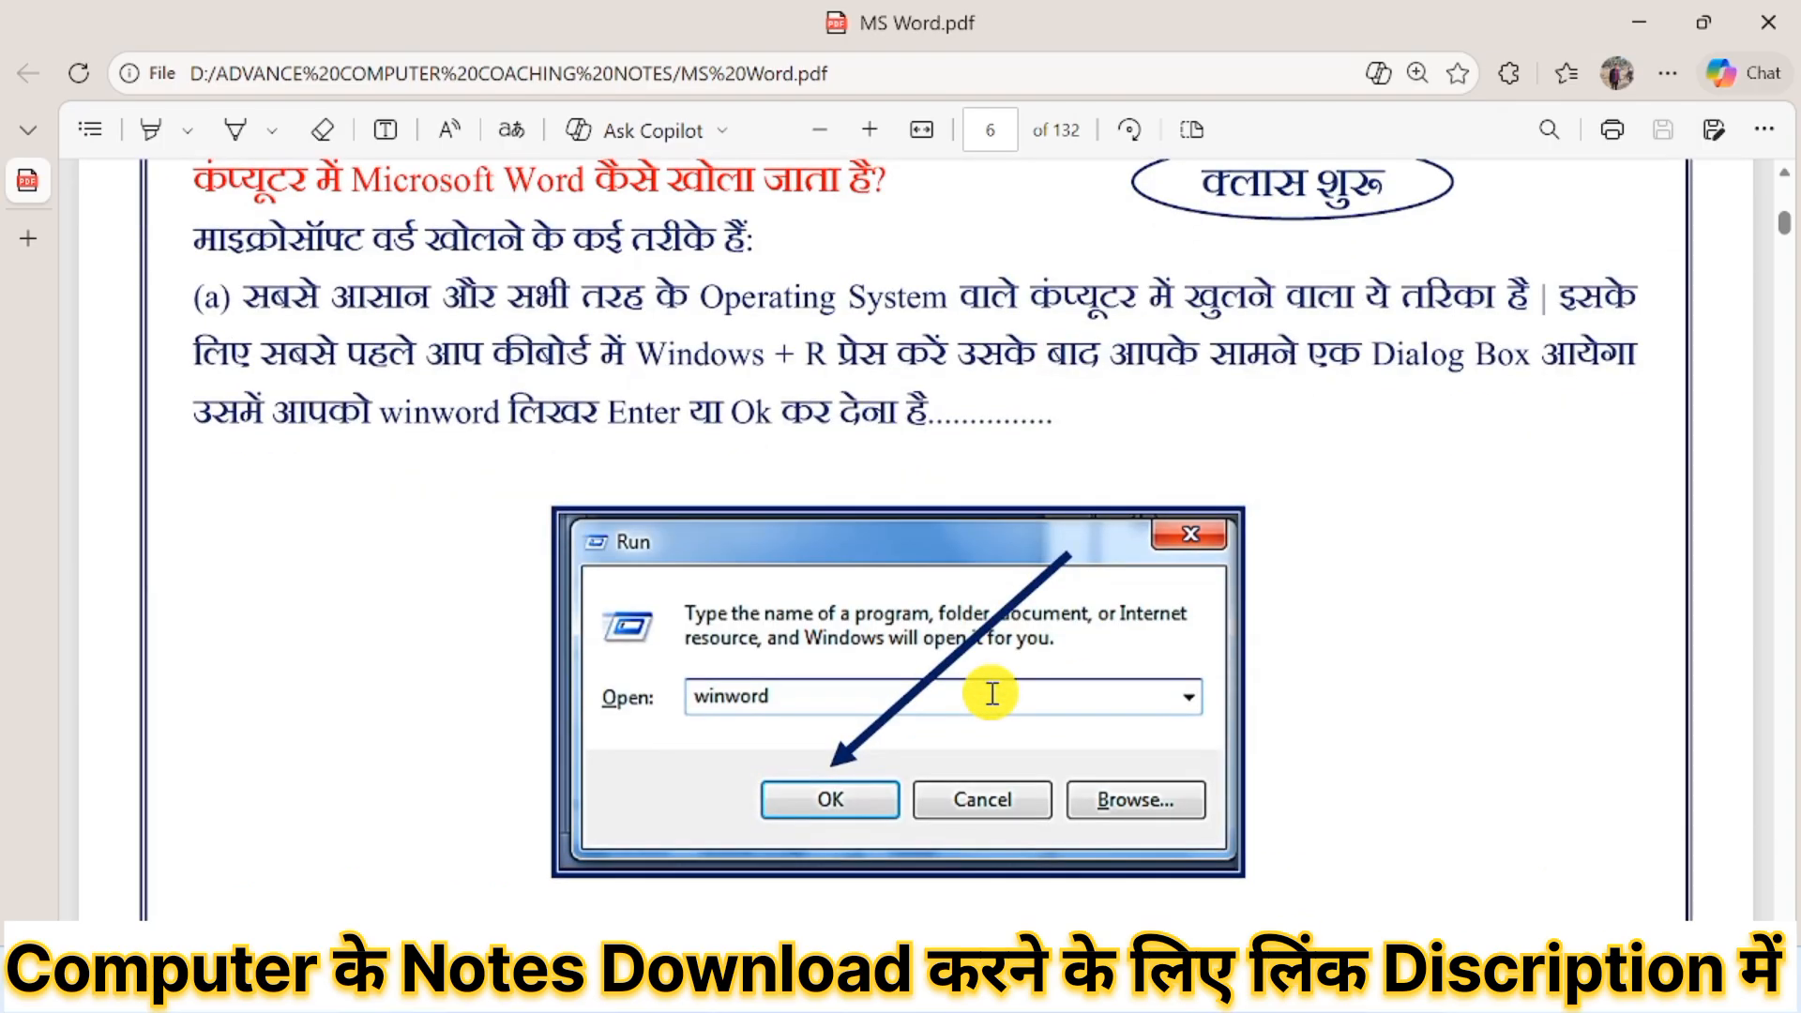
scroll(992, 693, up, 5)
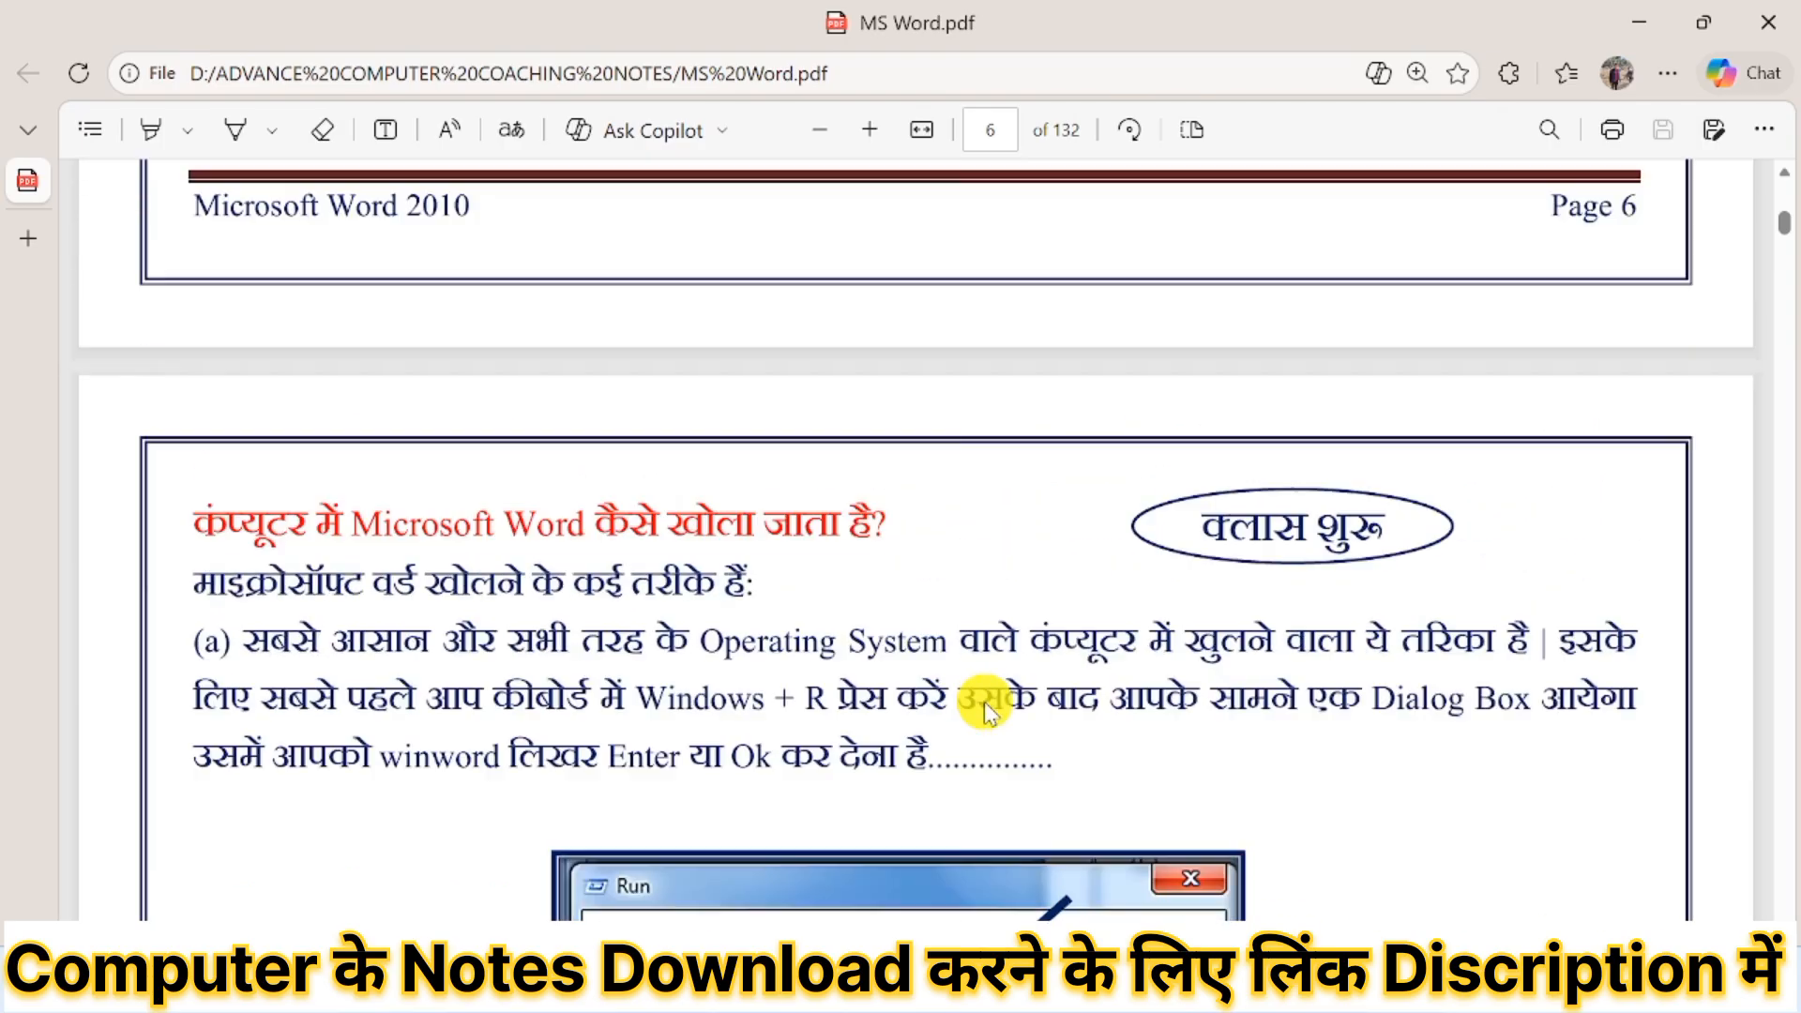
Return to Document1 in Microsoft Word and delete the cropped keyboard picture.
click(1663, 26)
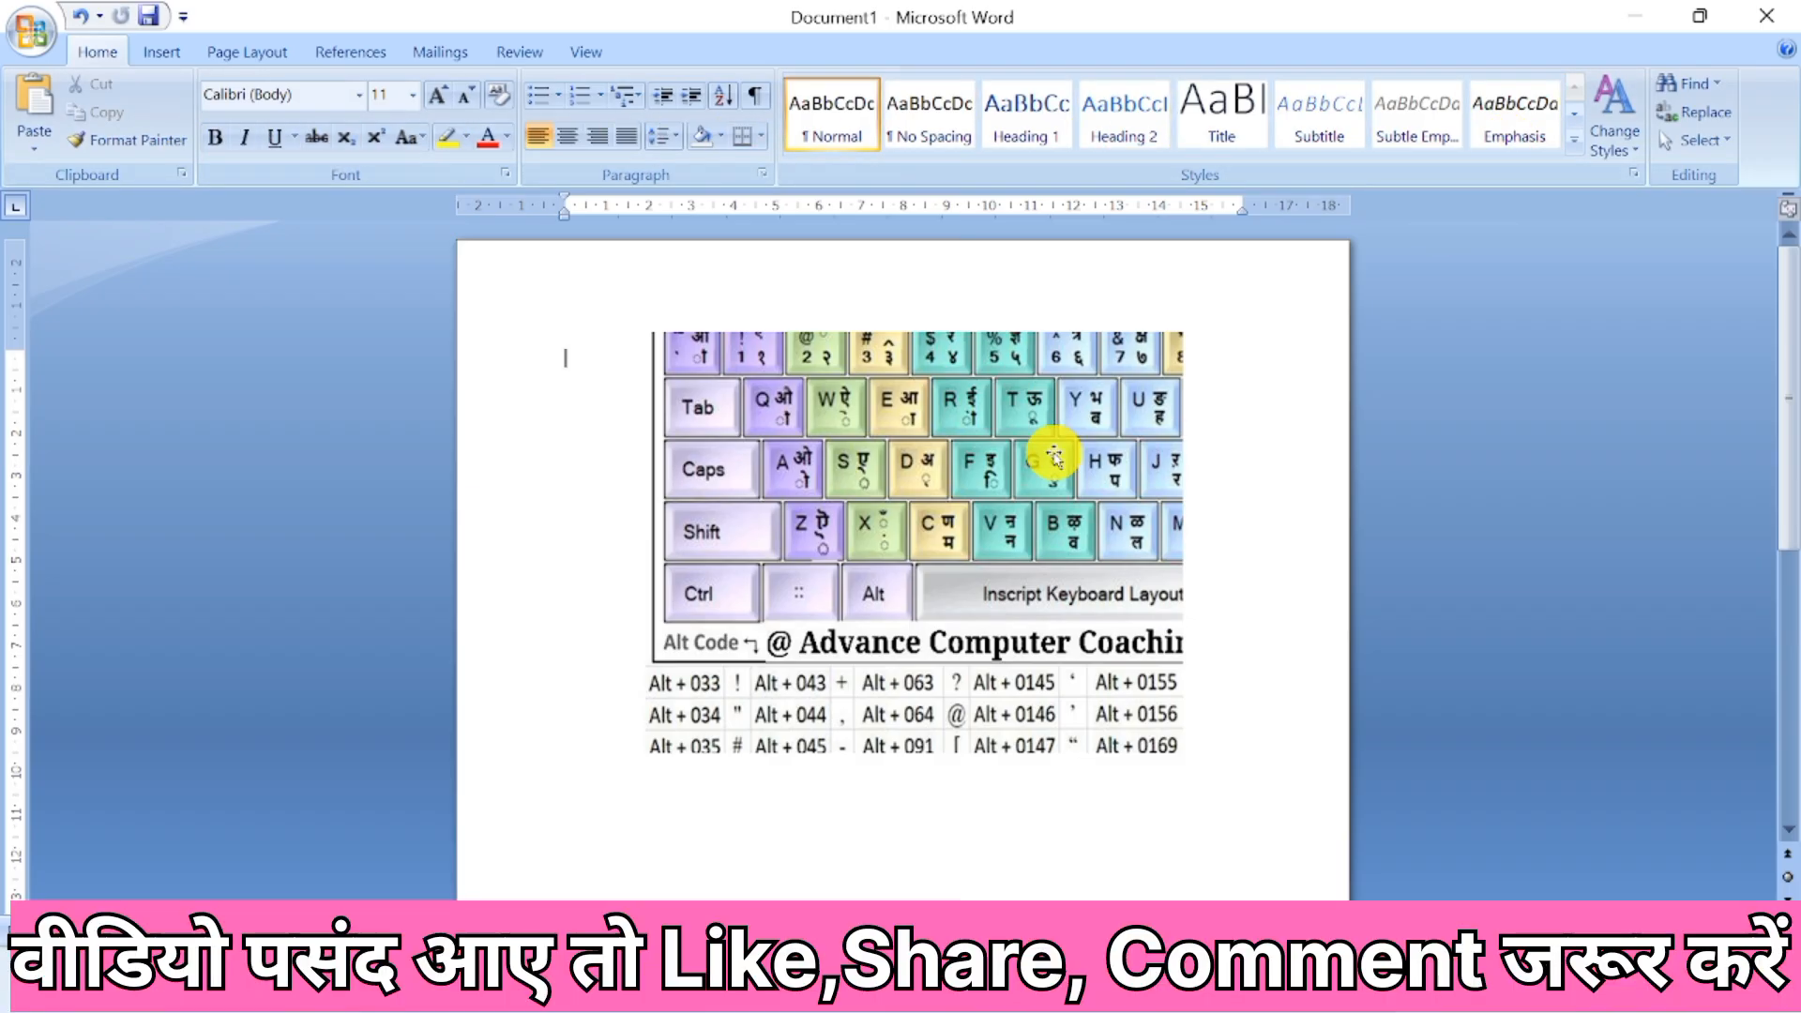
click(847, 457)
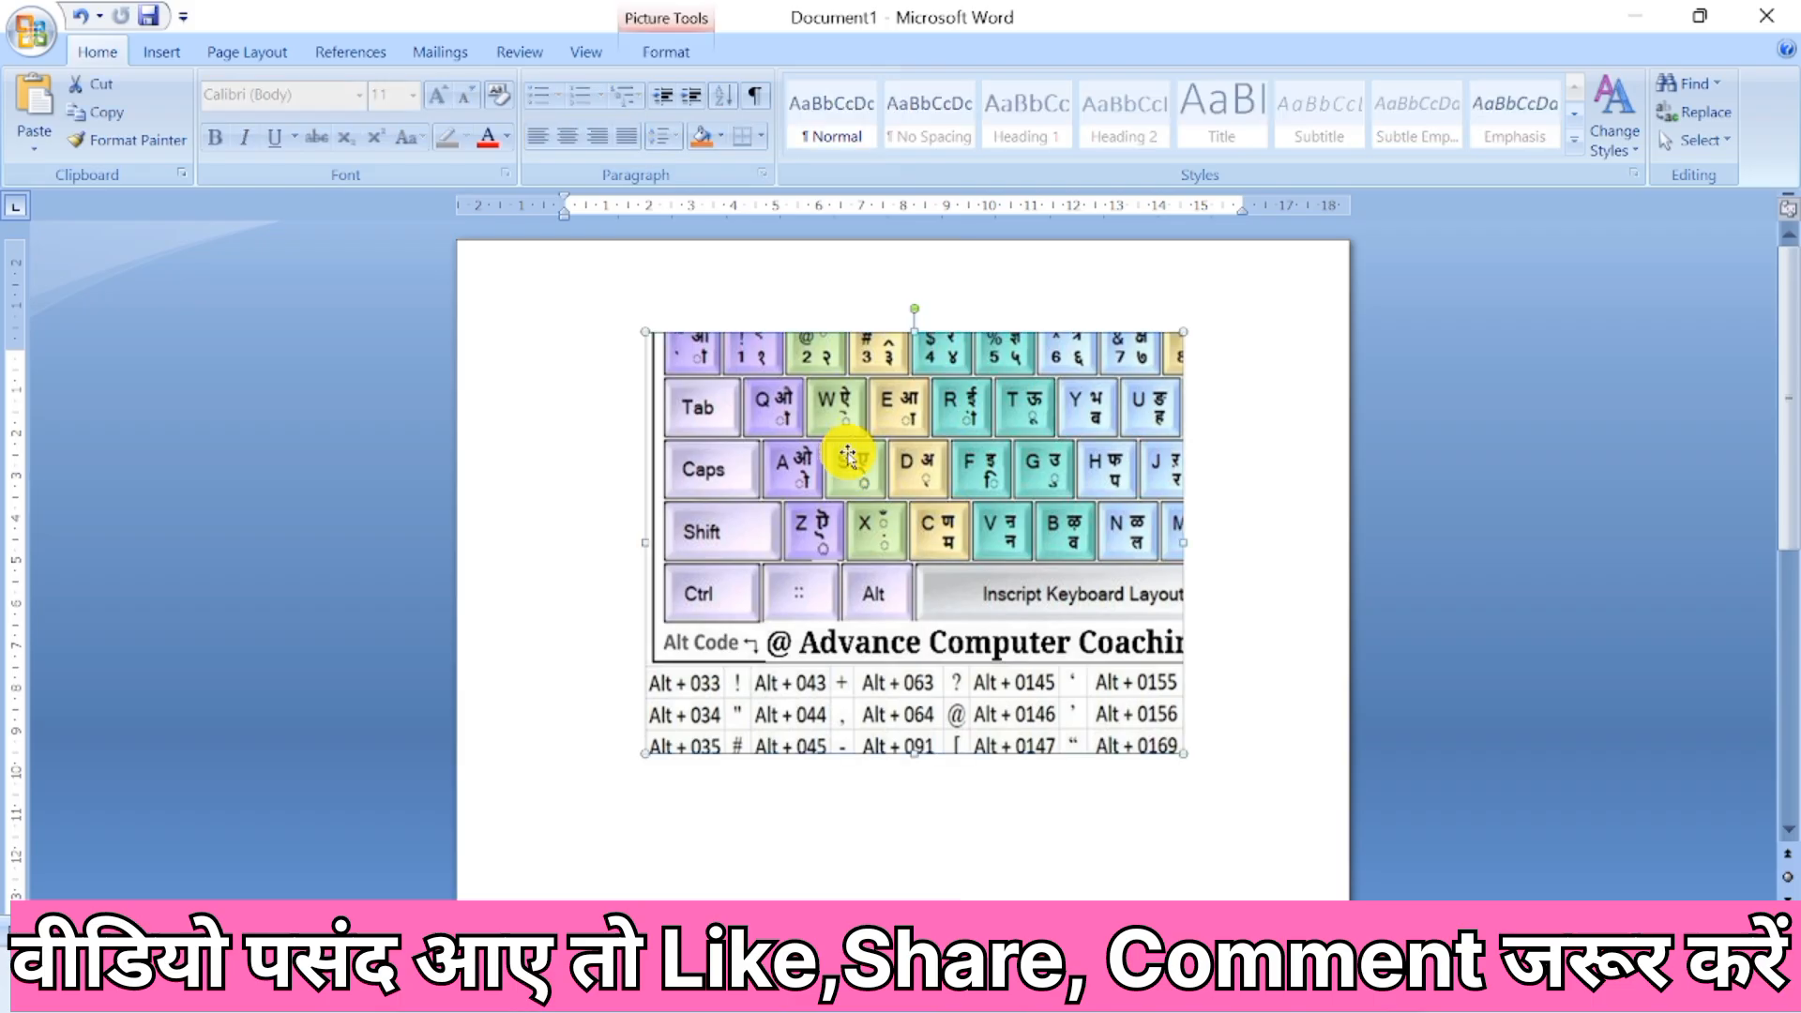
key(Delete)
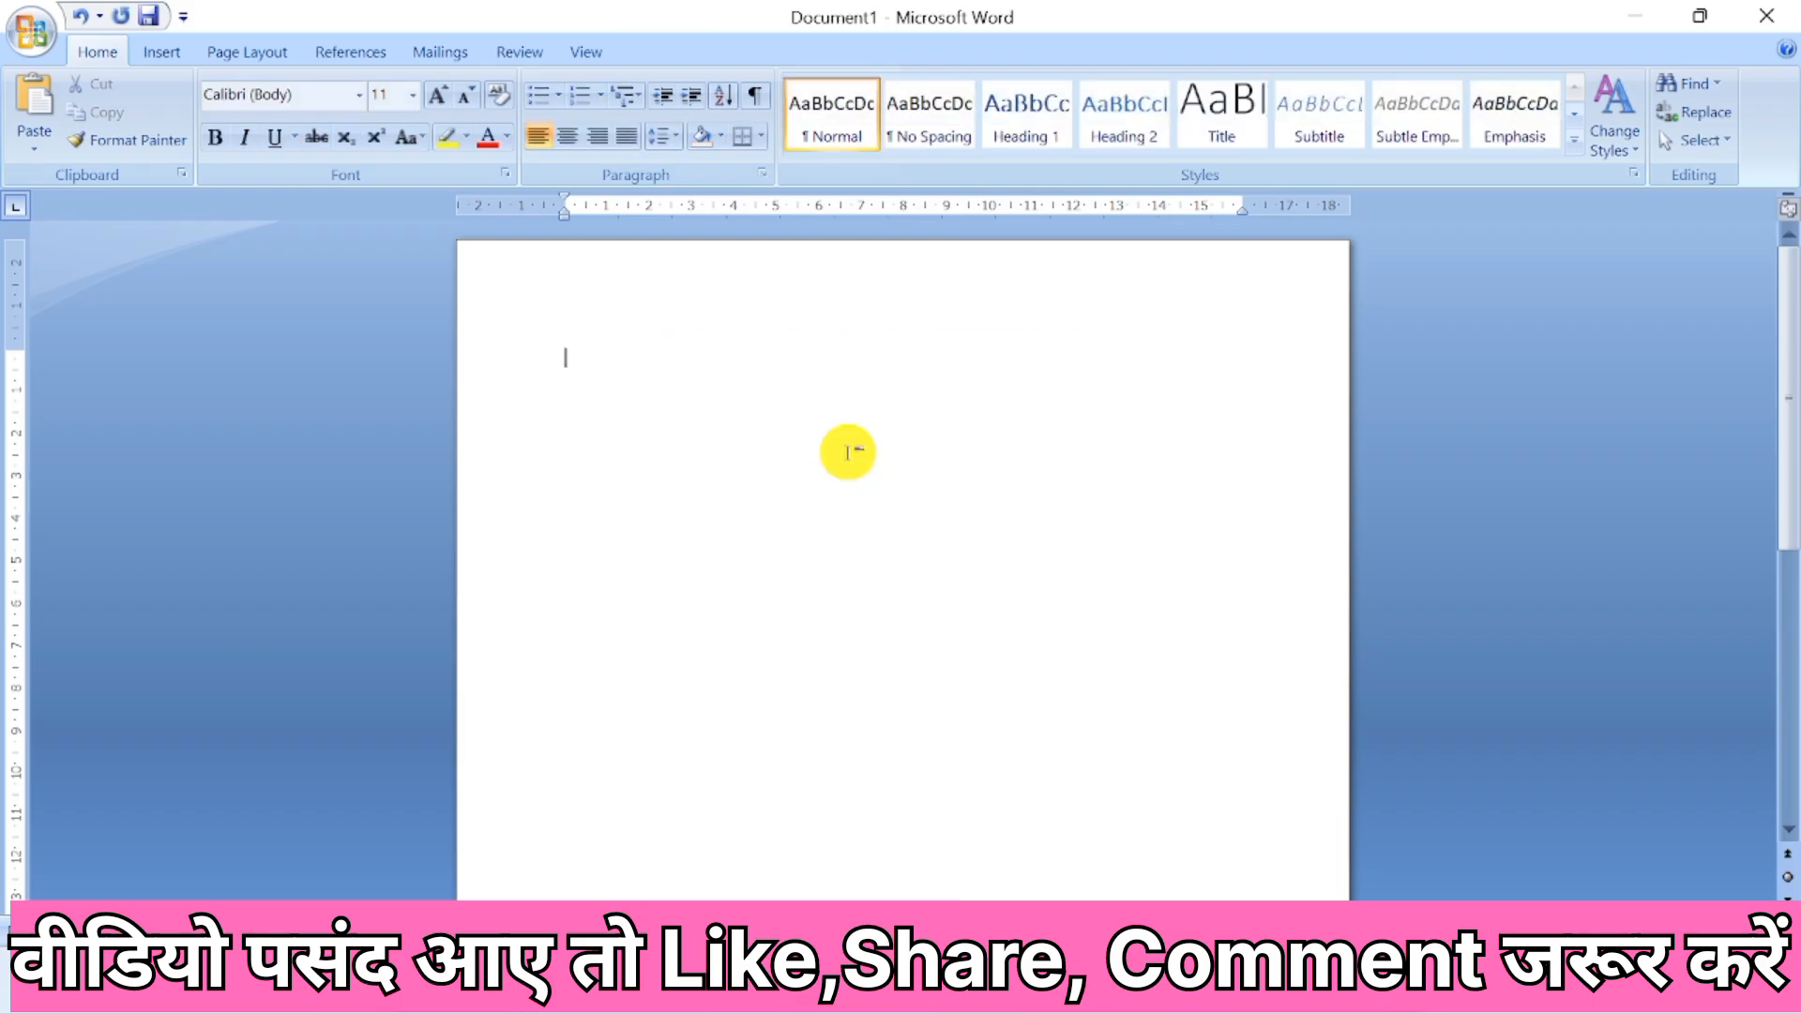
Search the Clip Art collections for "computer" with all media file types.
click(162, 54)
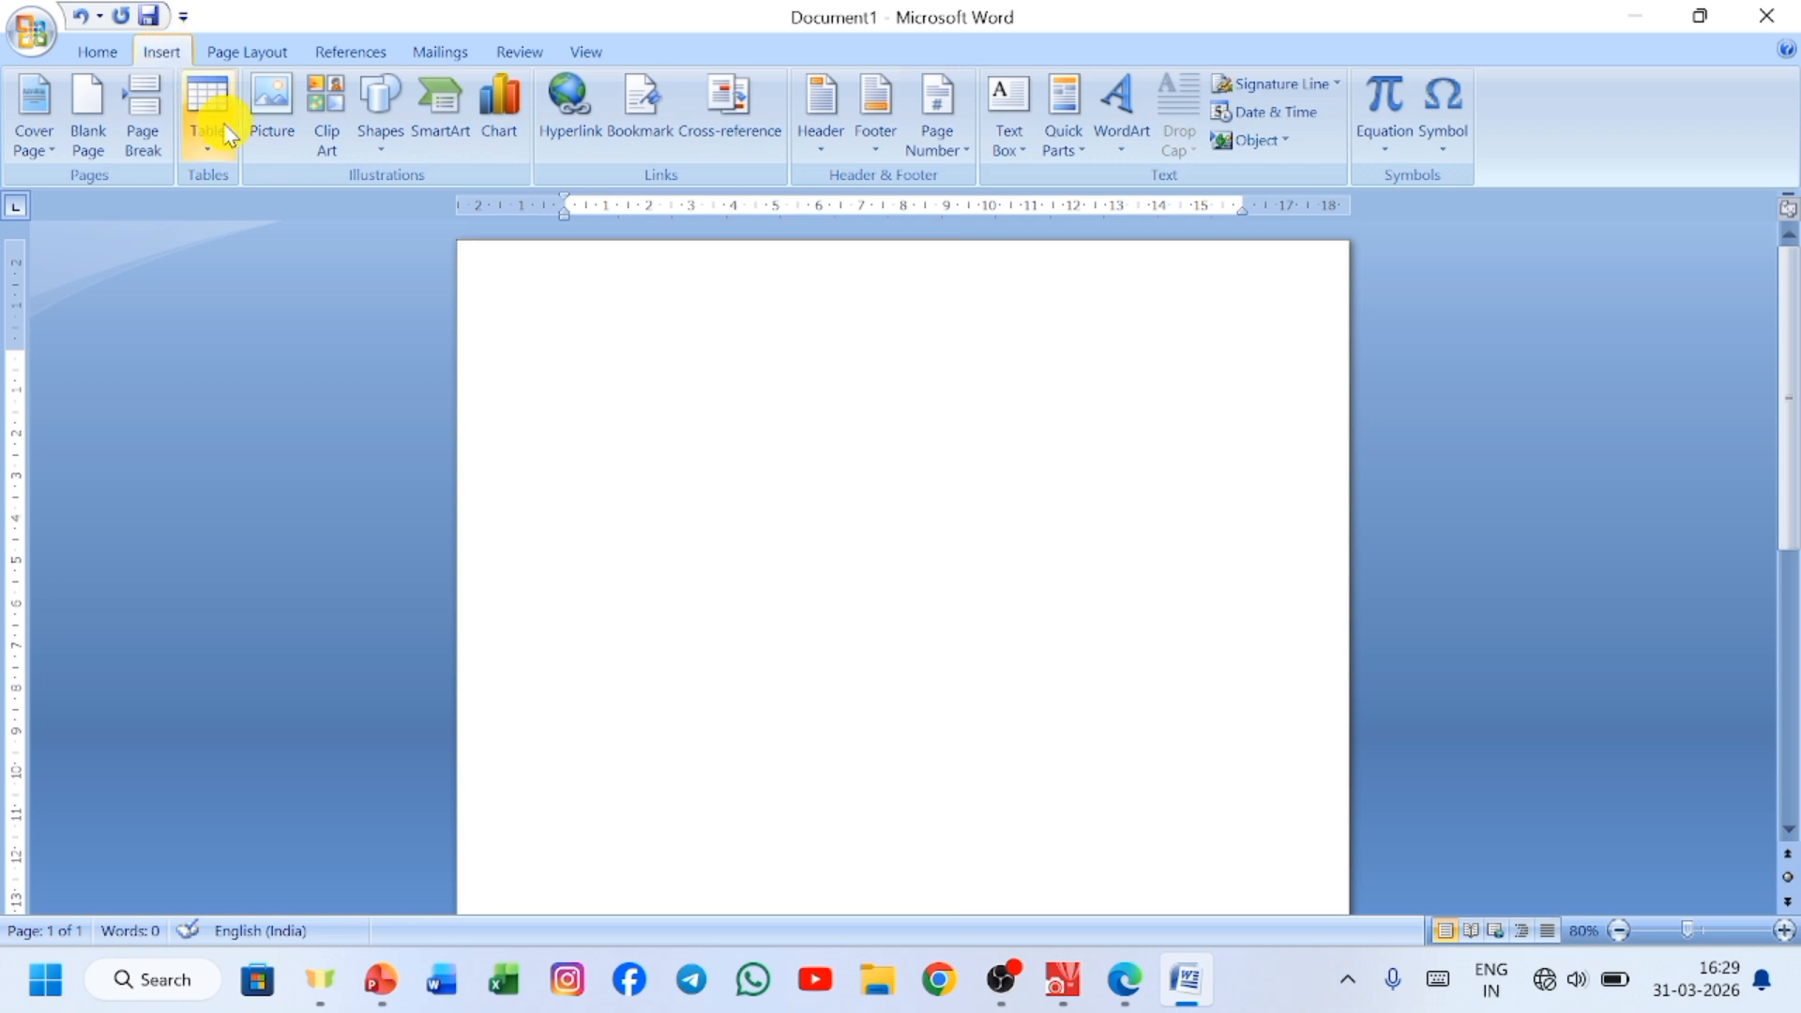
click(325, 113)
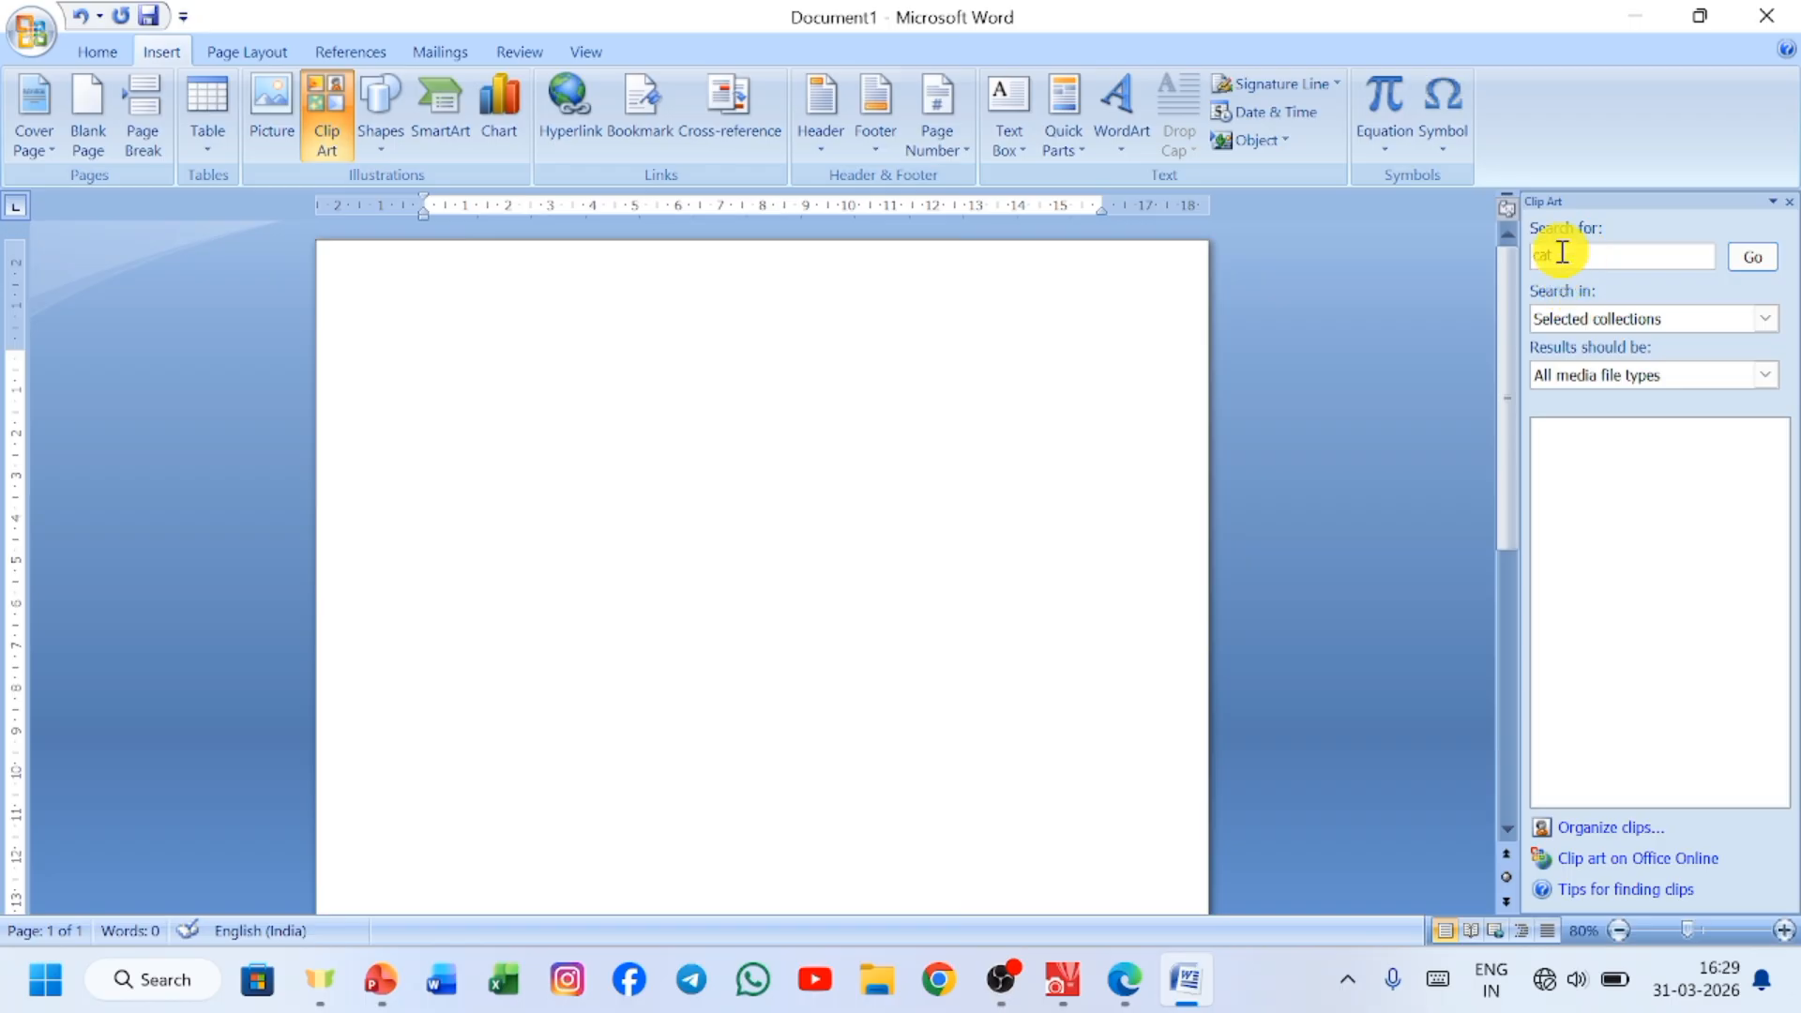
click(1639, 252)
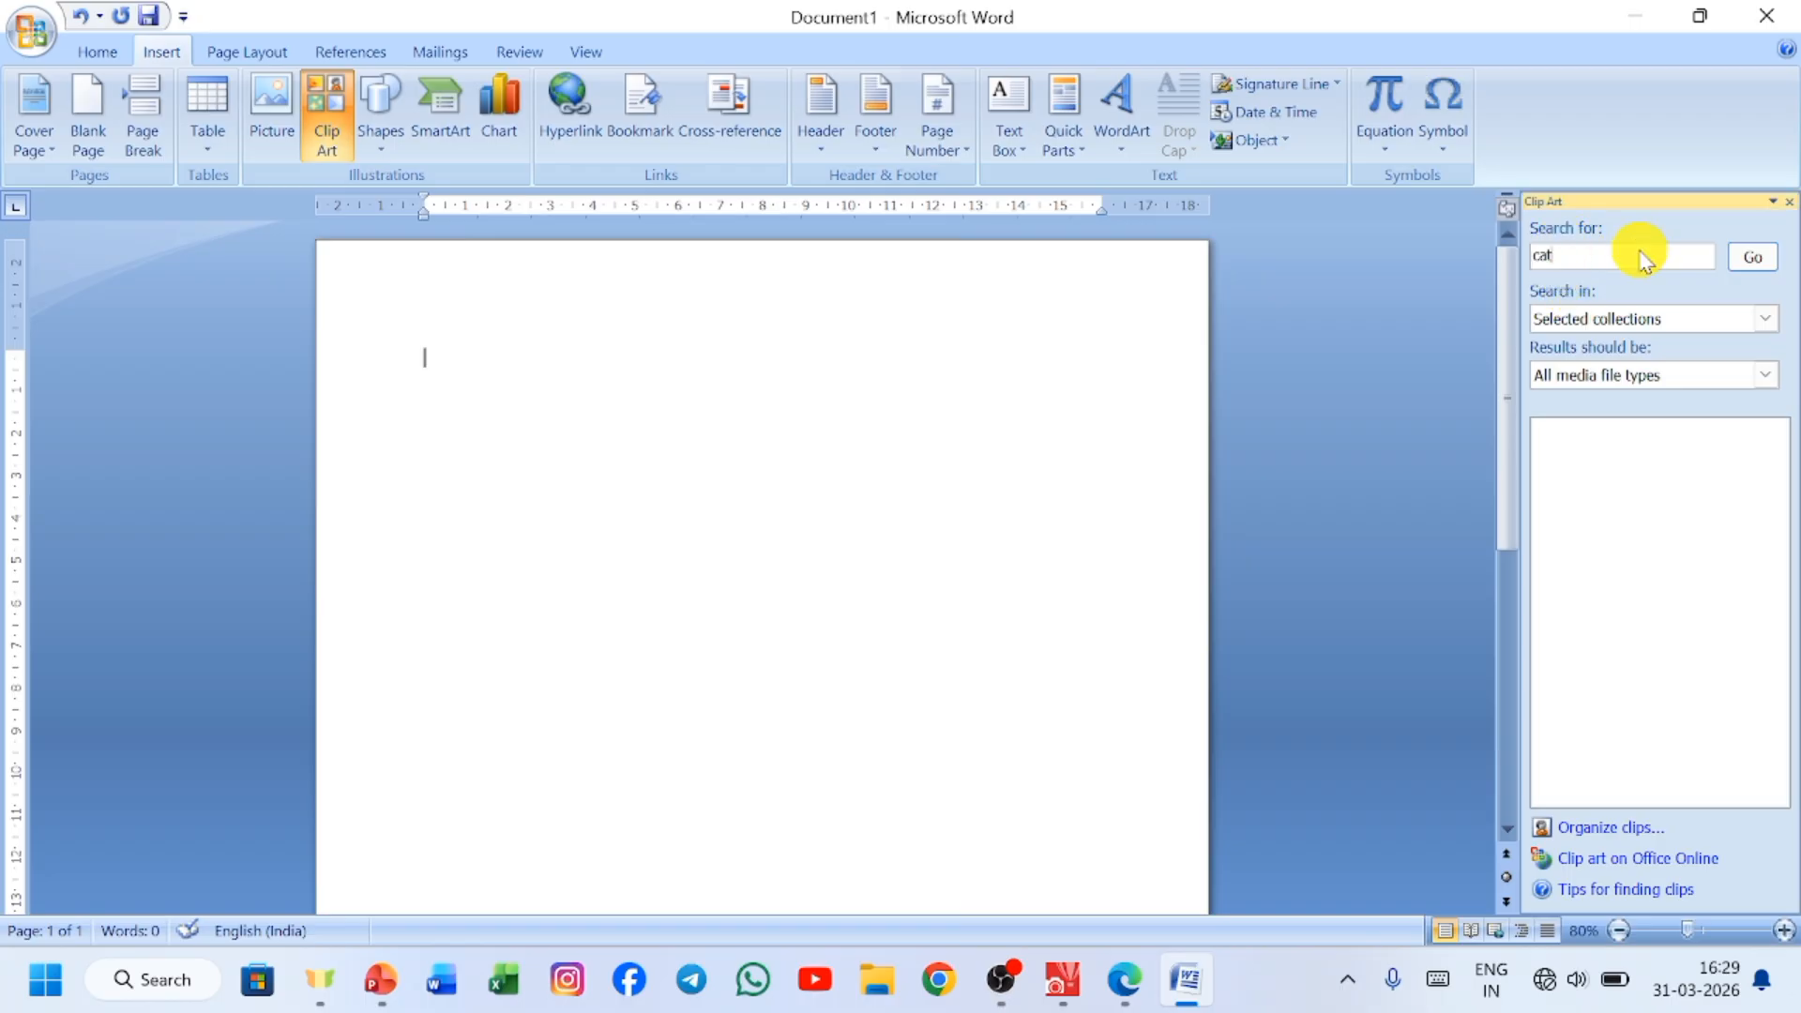
key(BackSpace)
key(BackSpace)
click(1762, 259)
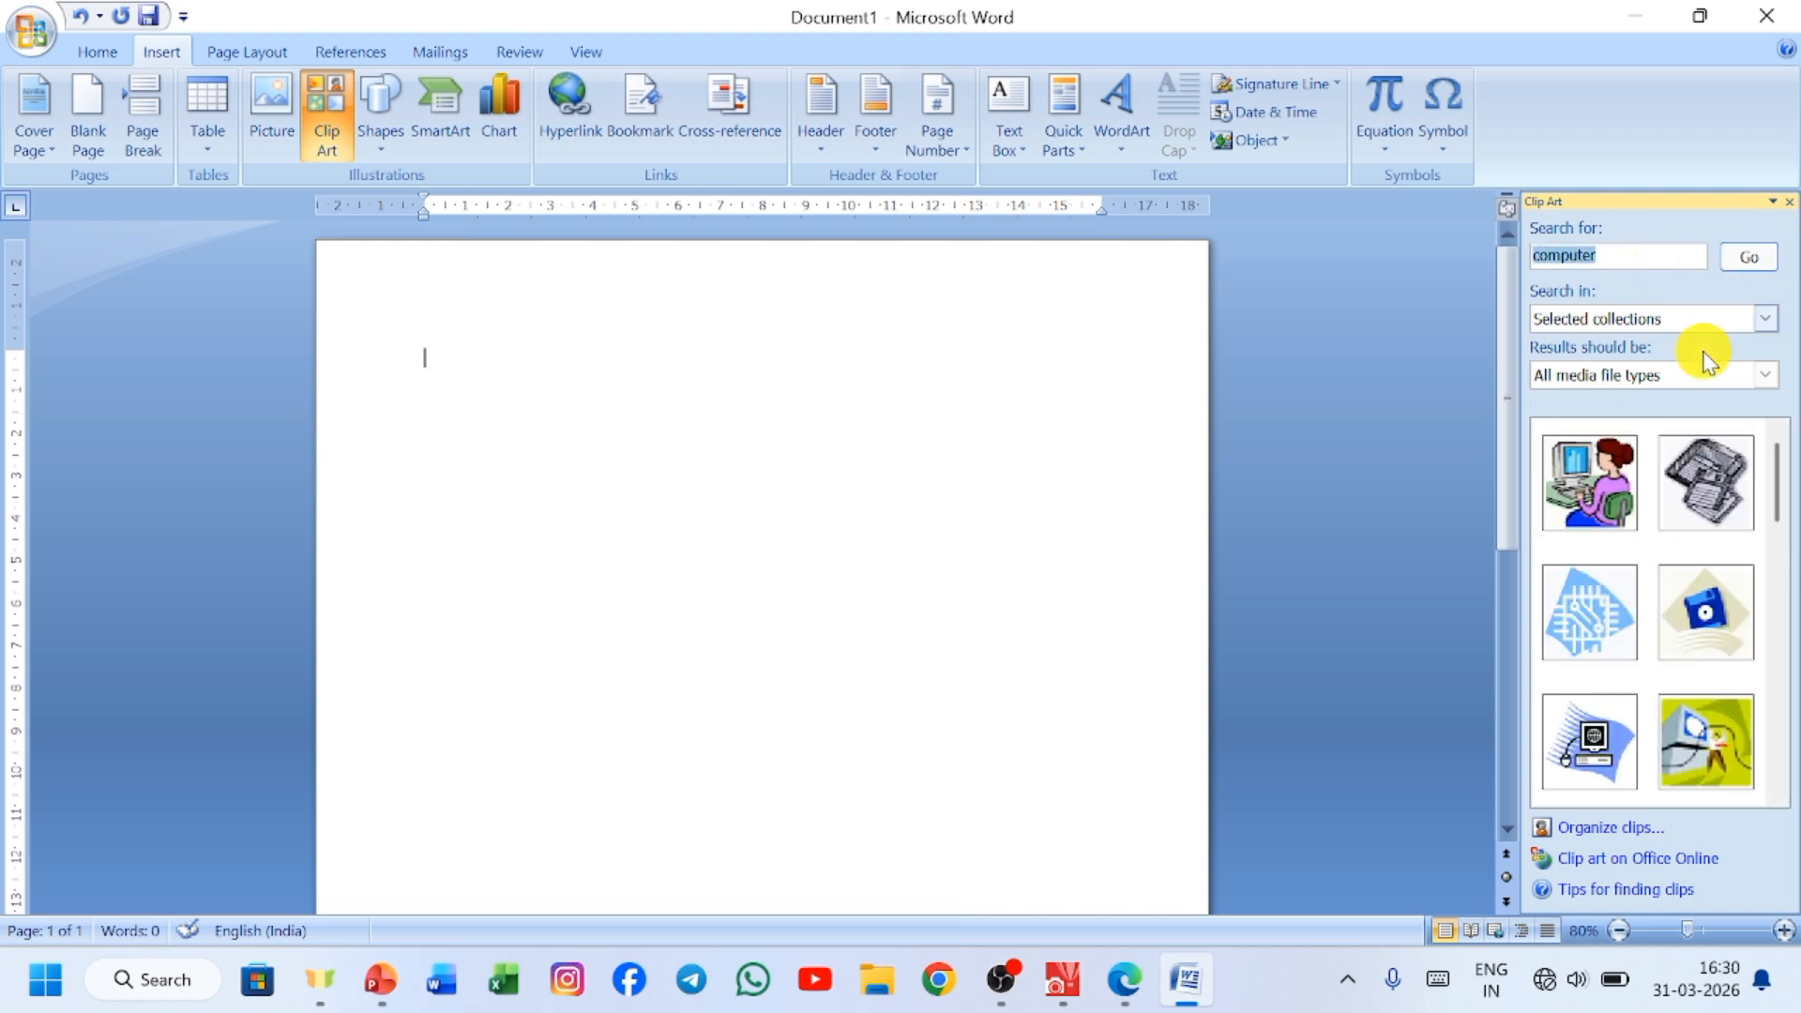
Insert three clips side by side: the woman at a computer, the blue floppy disk and the yellow-green computer illustration.
click(1606, 497)
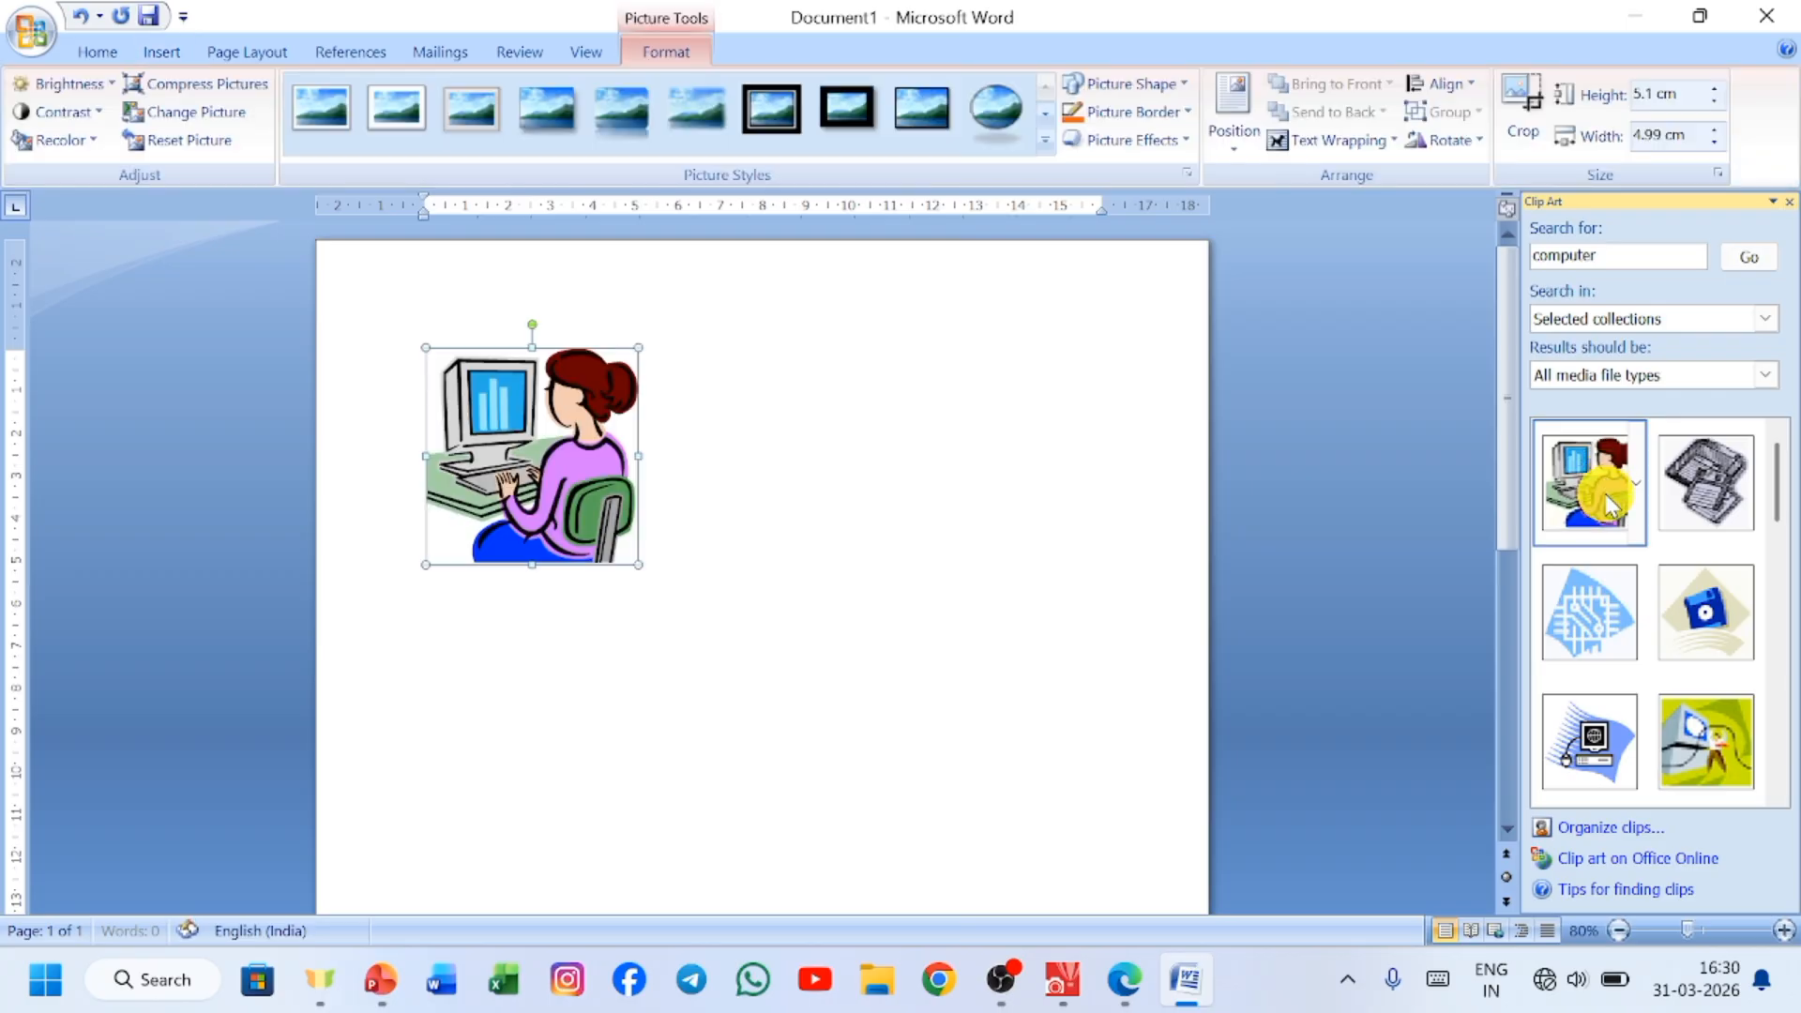
click(1694, 637)
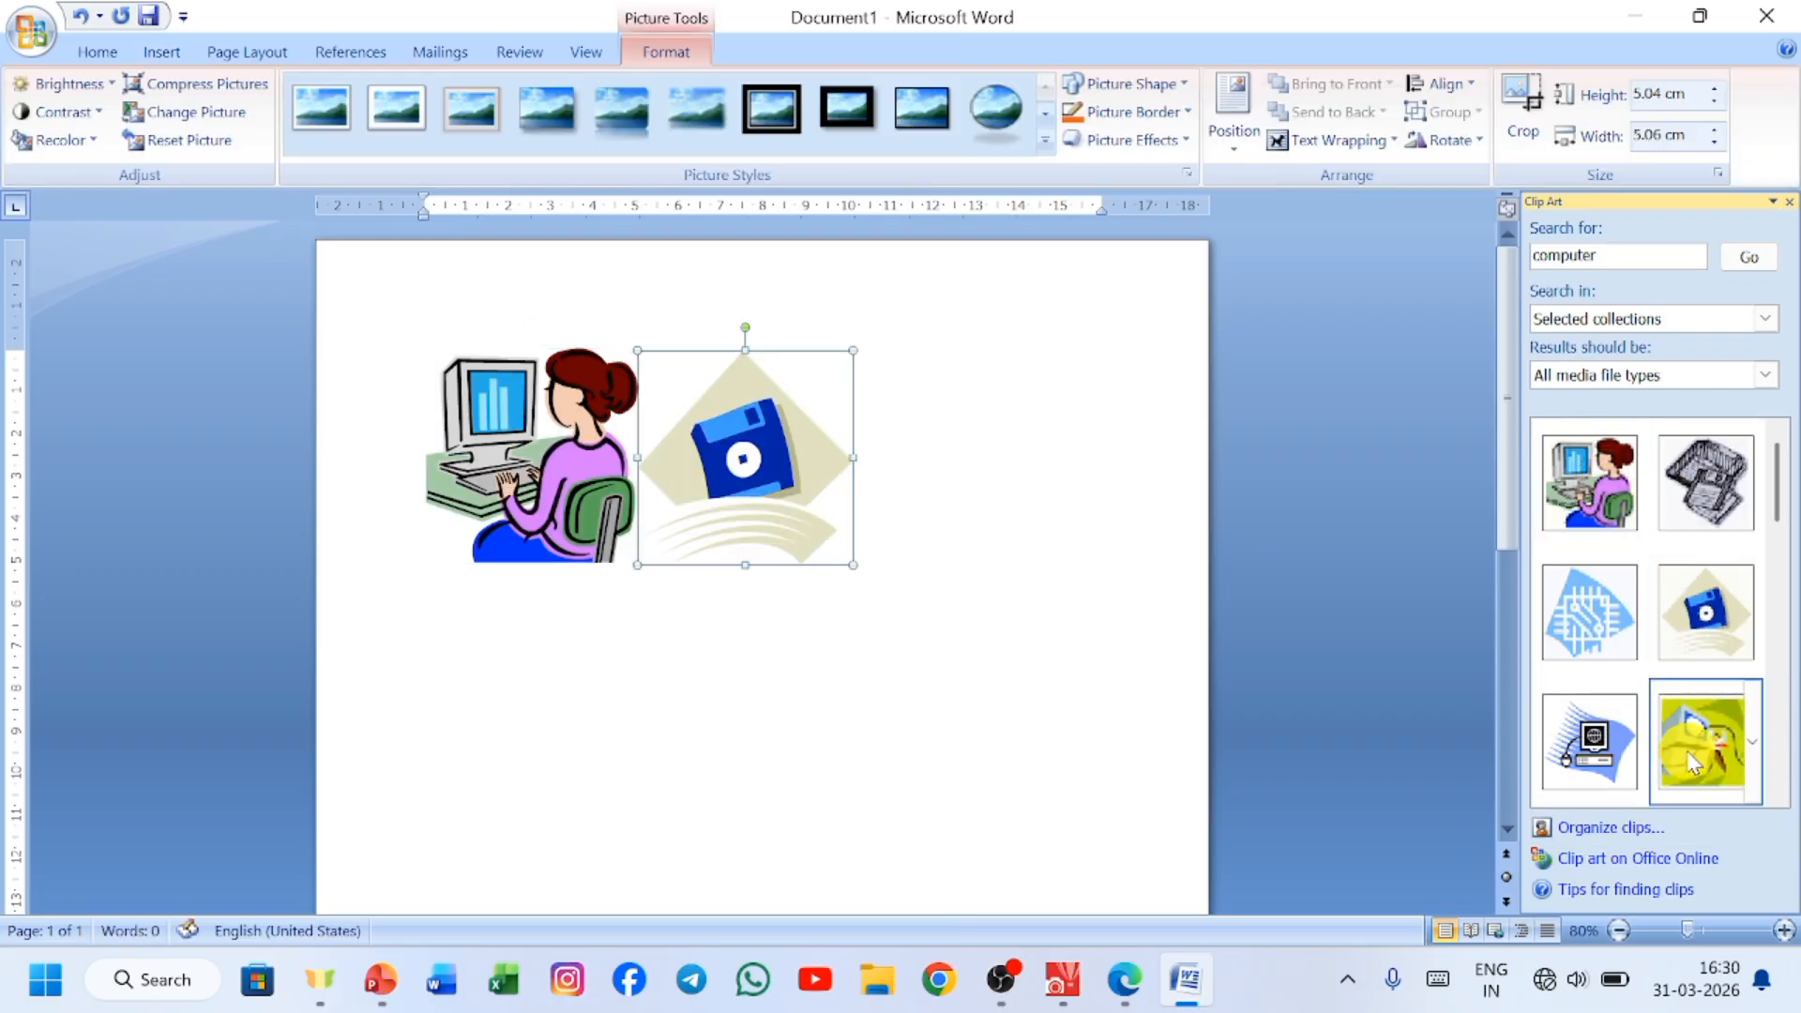
click(1703, 737)
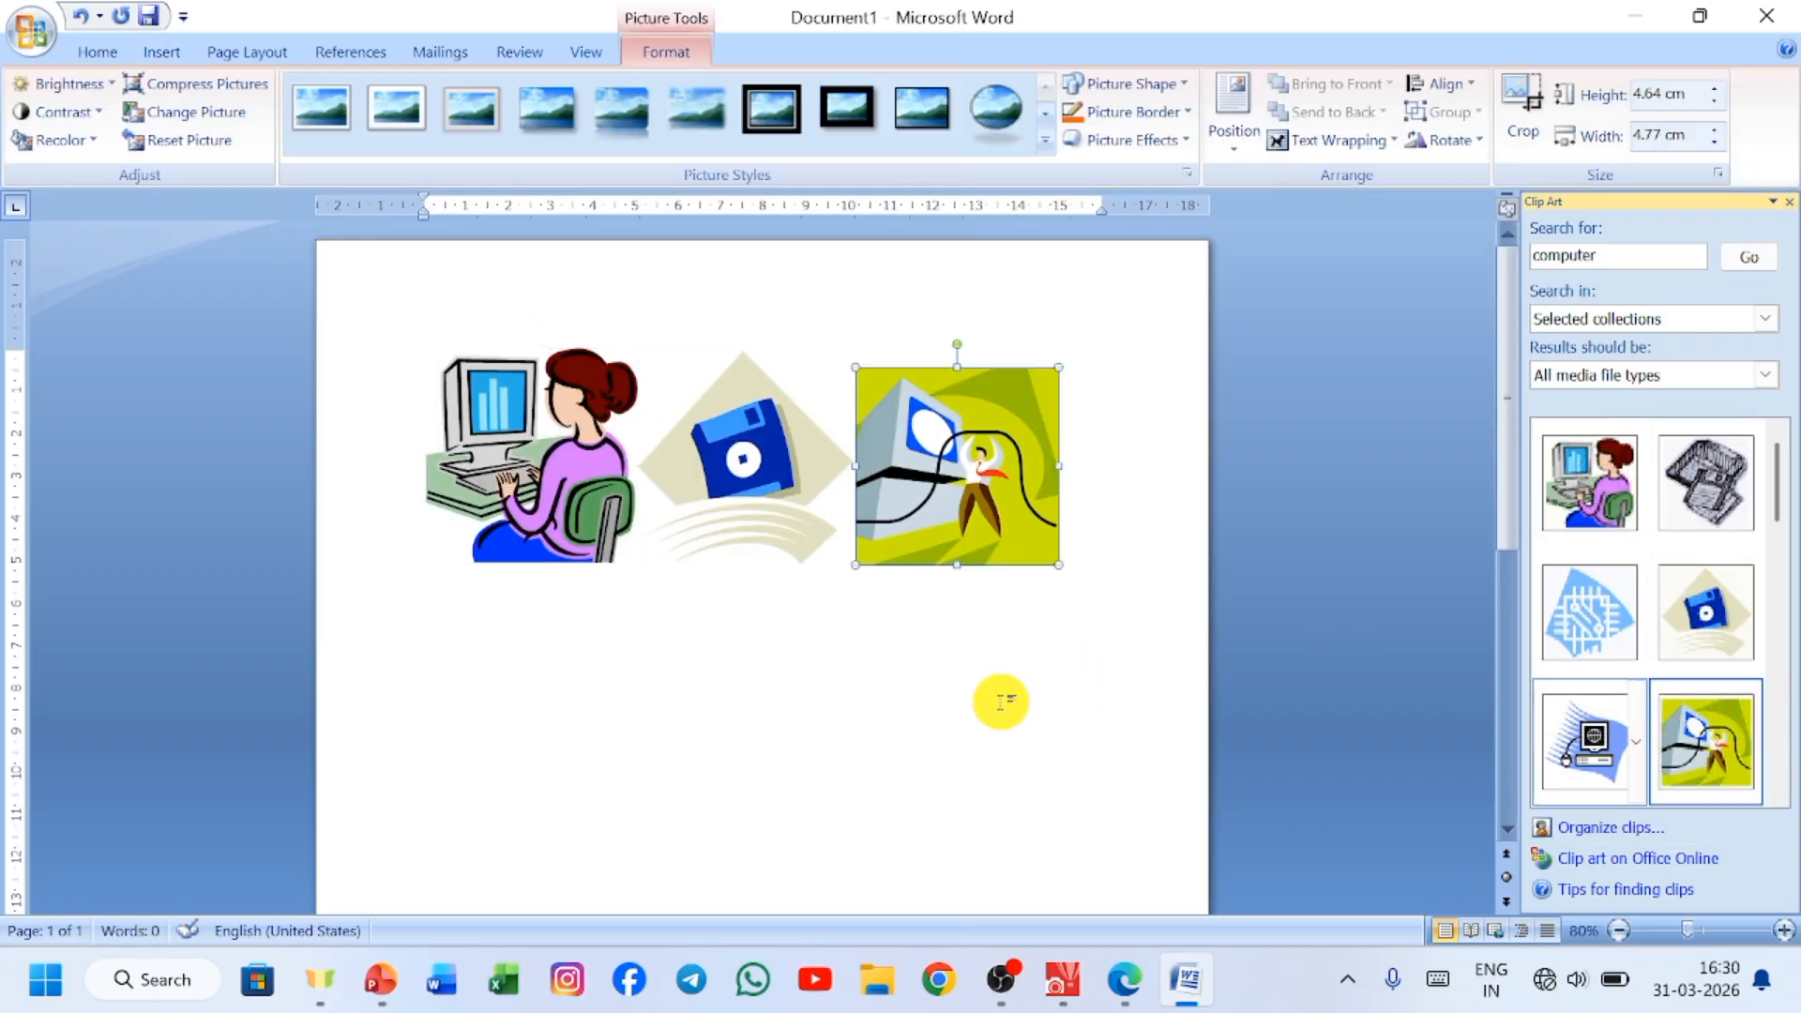